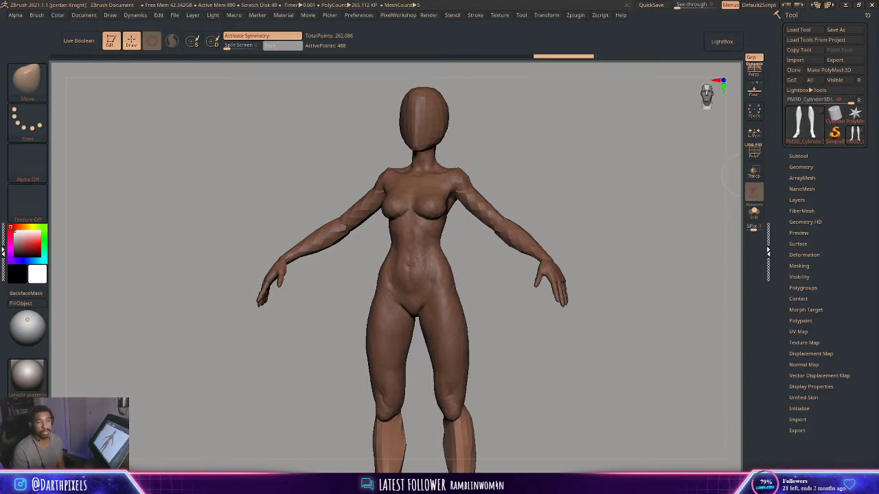
Review the reference board's Body Shapes images and Workflow steps, and return to the sculpt
right_click_drag(878, 77, 516, 78)
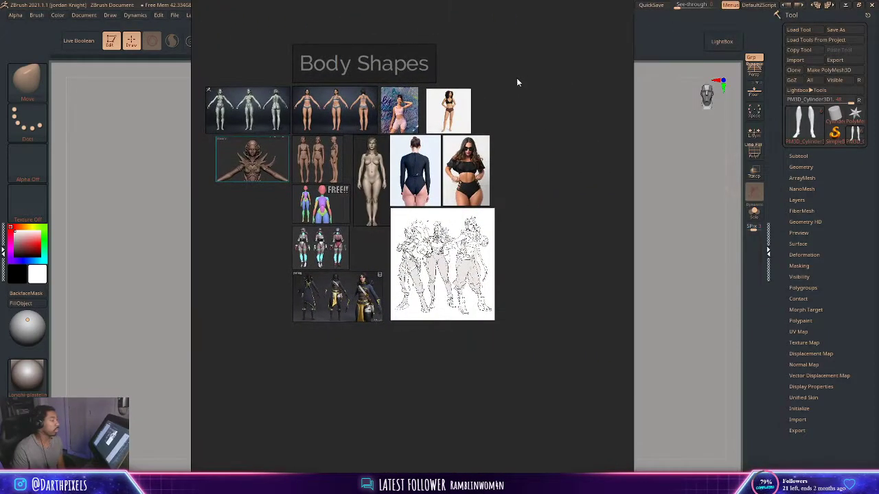
scroll(516, 77, "down", 3)
middle_click_drag(512, 140, 292, 168)
mouse_move(580, 132)
middle_mouse_down()
mouse_move(325, 254)
mouse_move(211, 282)
middle_mouse_up()
middle_click_drag(584, 165, 342, 221)
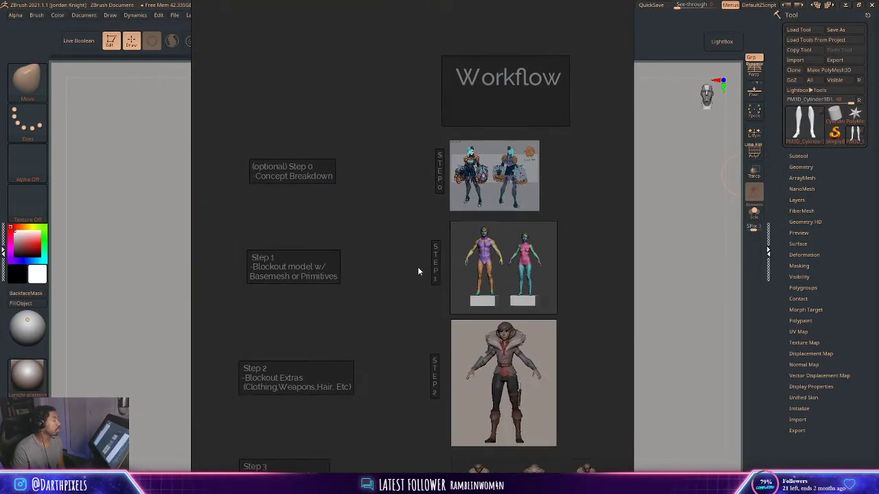
right_click_drag(338, 71, 878, 89)
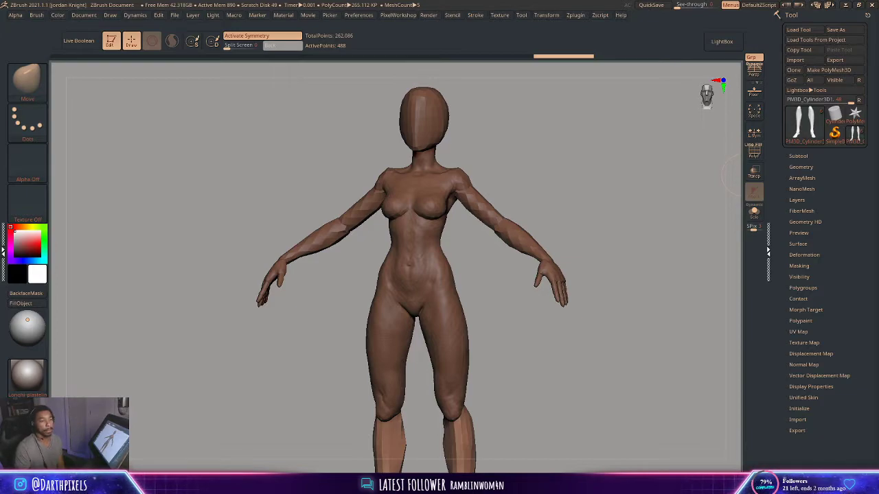
Expand the figure's subtool list so its separate body parts are accessible
left_click_drag(531, 161, 534, 153)
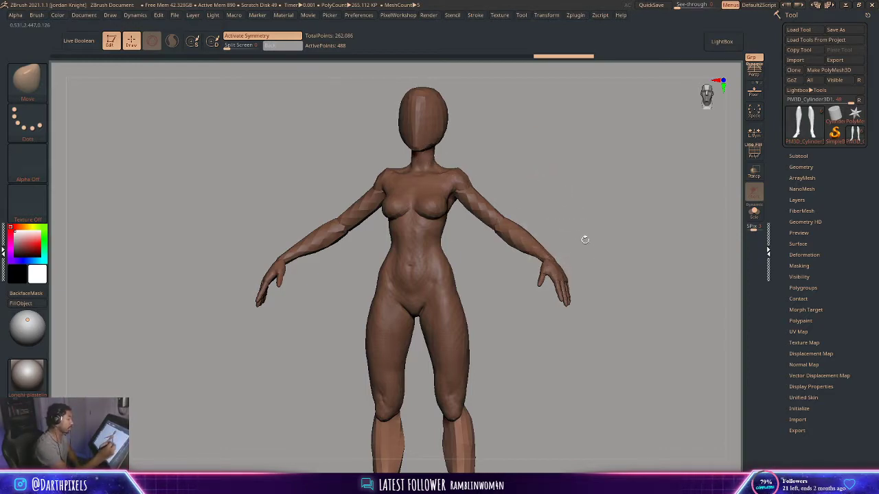
left_click_drag(584, 221, 540, 172)
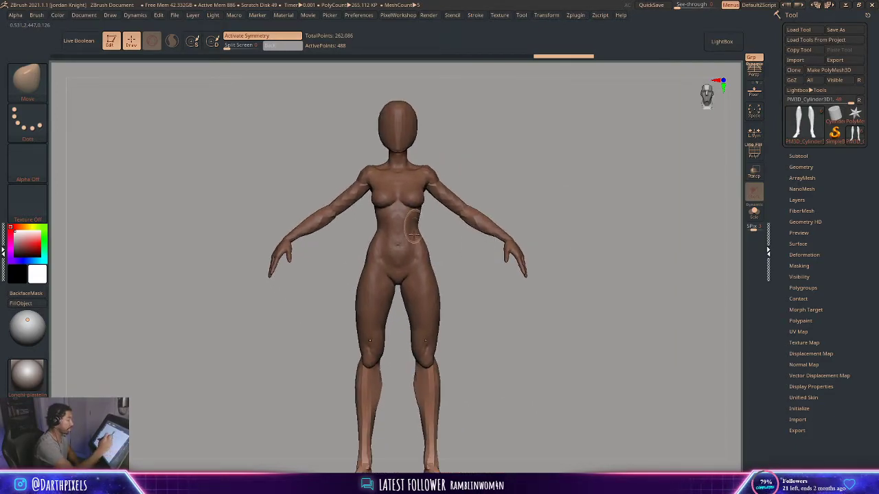
left_click(798, 156)
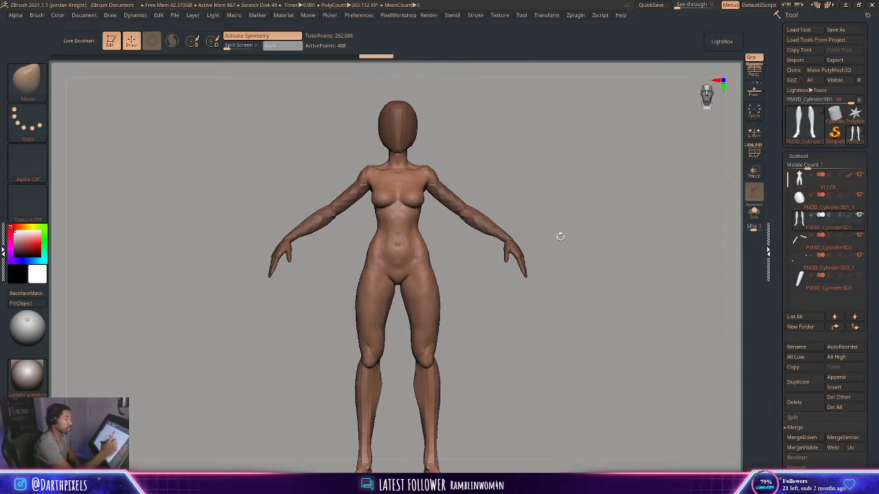
mouse_move(559, 235)
left_mouse_down()
mouse_move(533, 208)
mouse_move(473, 178)
mouse_move(564, 187)
left_mouse_up()
left_click_drag(565, 186, 520, 169)
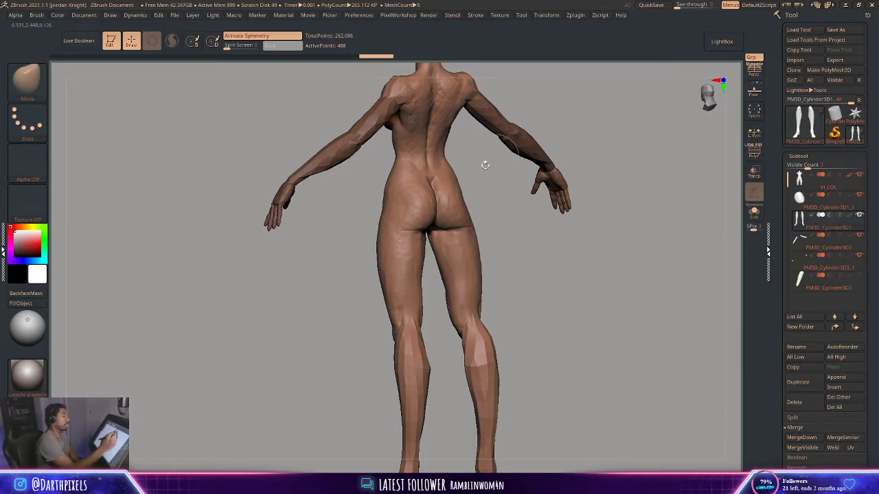
Choose the ClayBuildup brush, keep symmetry active, and make the VI_LOL torso the active subtool
left_click(28, 79)
left_click(197, 102)
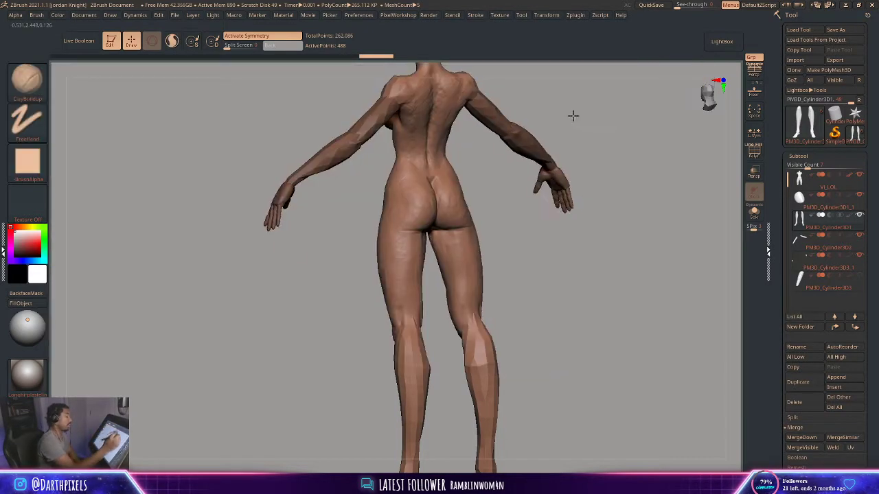
left_click_drag(572, 116, 537, 94)
key("x")
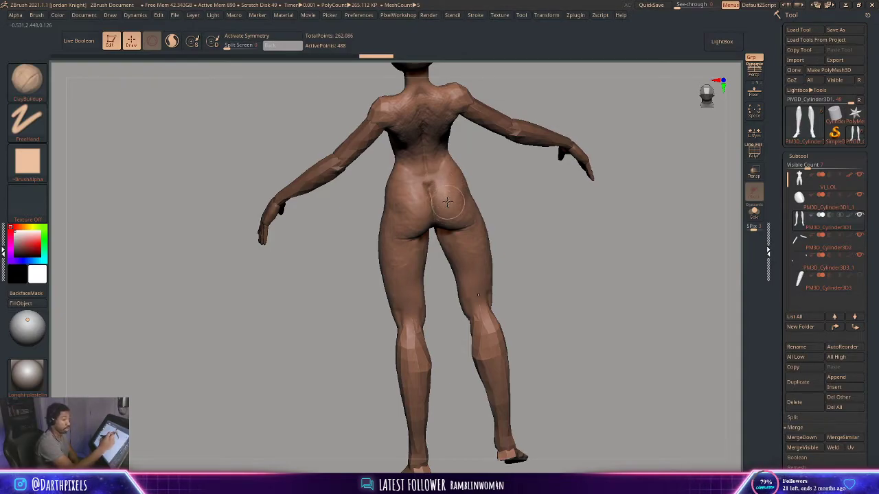
key("x")
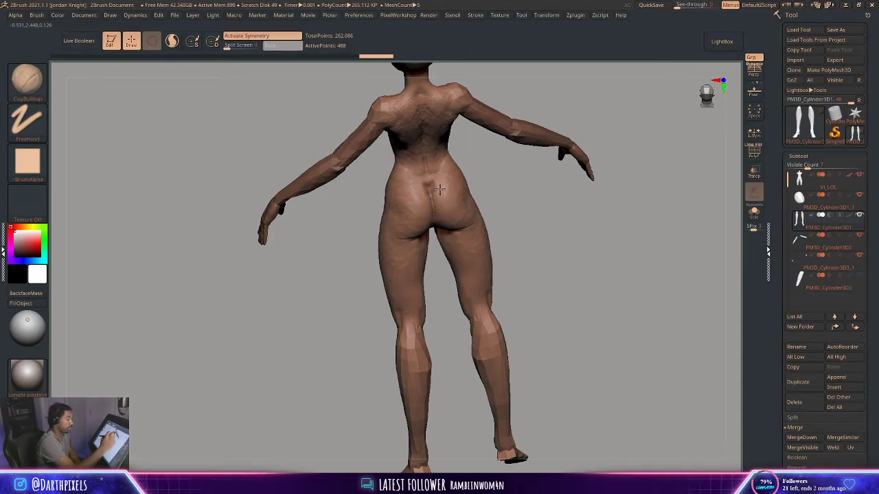
left_click(437, 187, "alt")
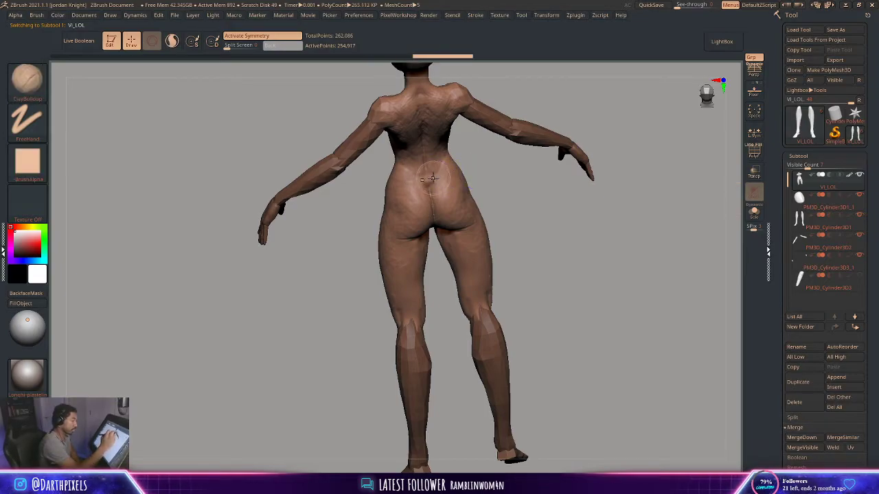
Build up the muscle forms of the lower and middle back with symmetrical ClayBuildup strokes
left_click_drag(480, 167, 468, 271)
key("space")
mouse_move(414, 207)
left_mouse_down()
mouse_move(398, 213)
mouse_move(384, 197)
left_mouse_up()
mouse_move(395, 190)
left_mouse_down()
mouse_move(379, 201)
mouse_move(390, 175)
mouse_move(404, 181)
left_mouse_up()
key("space")
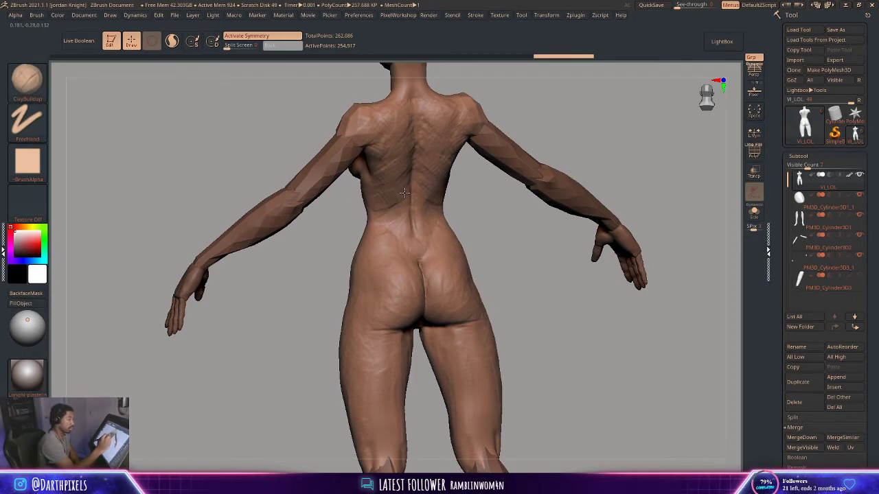
left_click_drag(385, 212, 371, 218)
left_click_drag(396, 170, 406, 160)
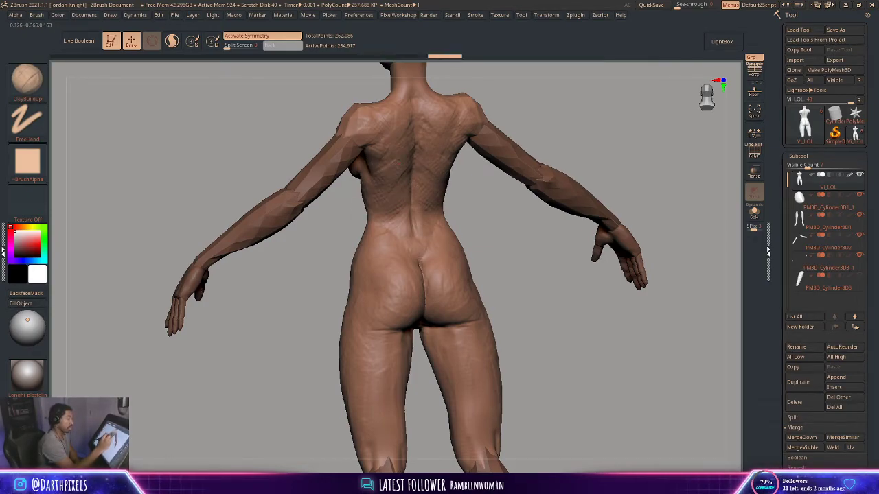
mouse_move(492, 232)
left_mouse_down("alt")
mouse_move(520, 150)
mouse_move(520, 162)
mouse_move(498, 156)
mouse_move(507, 233)
left_mouse_up("alt")
mouse_move(392, 200)
left_mouse_down()
mouse_move(388, 241)
mouse_move(397, 193)
mouse_move(386, 194)
left_mouse_up()
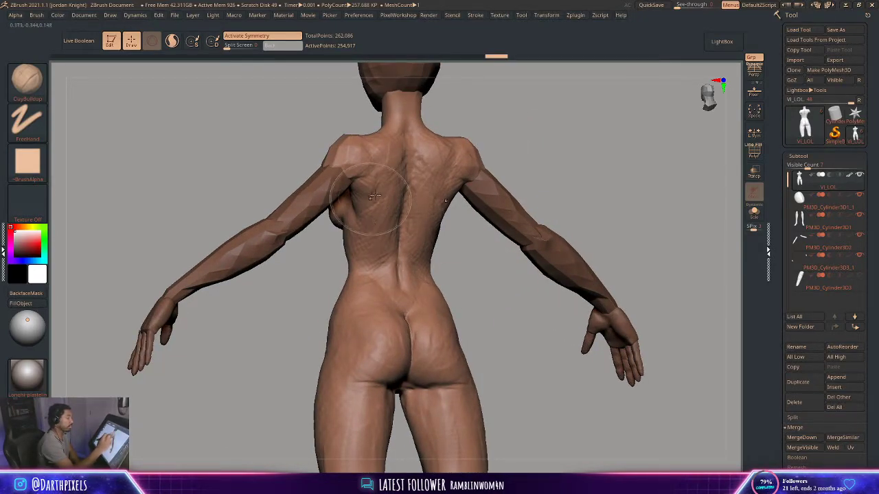
Sculpt the shoulder blade forms on the upper back with ClayBuildup, adjusting the brush settings between strokes
mouse_move(427, 169)
left_mouse_down()
mouse_move(415, 182)
mouse_move(386, 158)
mouse_move(377, 197)
left_mouse_up()
key("space")
key("space")
key("space")
mouse_move(388, 159)
left_mouse_down()
mouse_move(373, 195)
mouse_move(380, 176)
left_mouse_up()
key("space")
key("space")
mouse_move(375, 164)
left_mouse_down()
mouse_move(367, 182)
mouse_move(372, 154)
mouse_move(382, 183)
mouse_move(374, 198)
mouse_move(368, 173)
left_mouse_up()
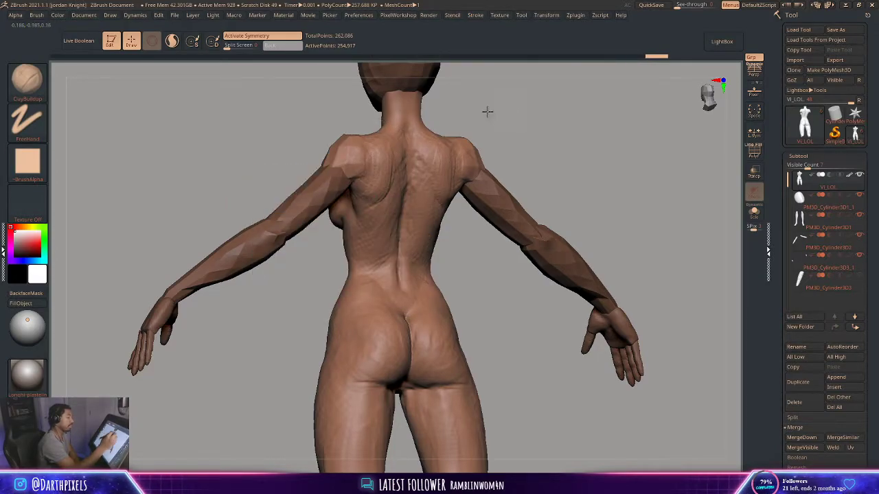
Carve the inner edges of the shoulder blades with the DamStandard brush
mouse_move(487, 112)
left_mouse_down()
mouse_move(515, 114)
mouse_move(438, 122)
left_mouse_up()
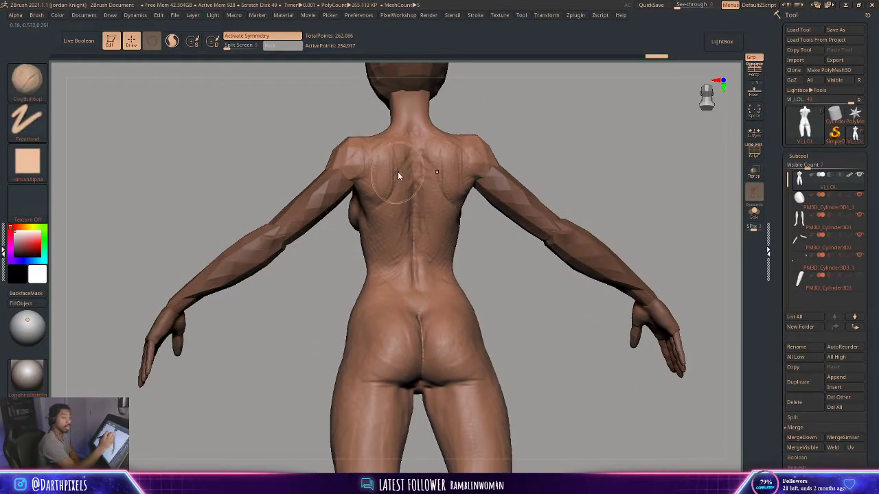
key("b")
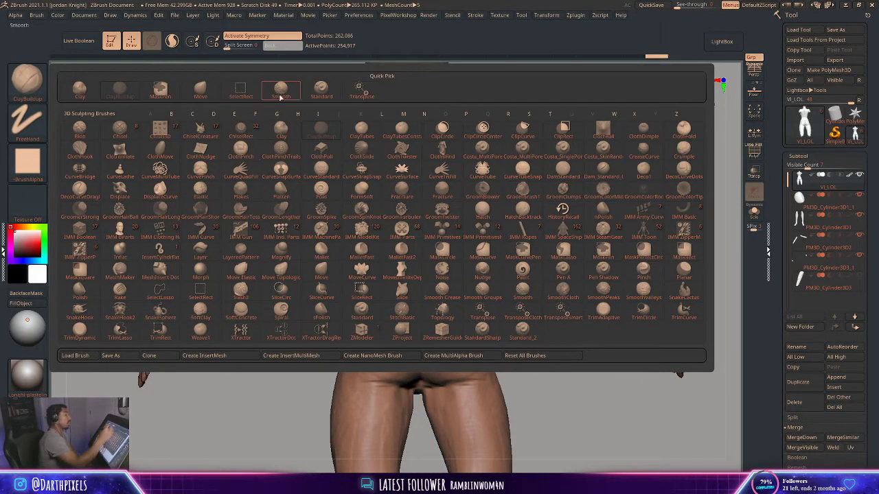
left_click(563, 169)
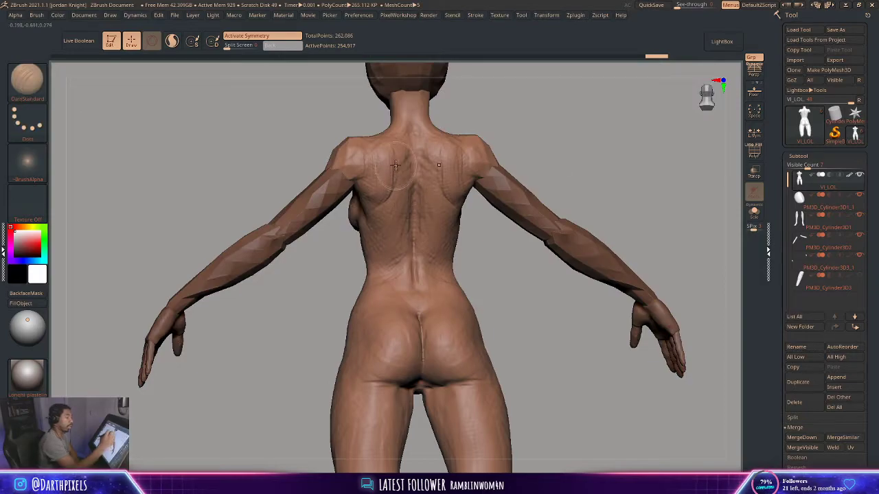
left_click_drag(396, 149, 389, 199)
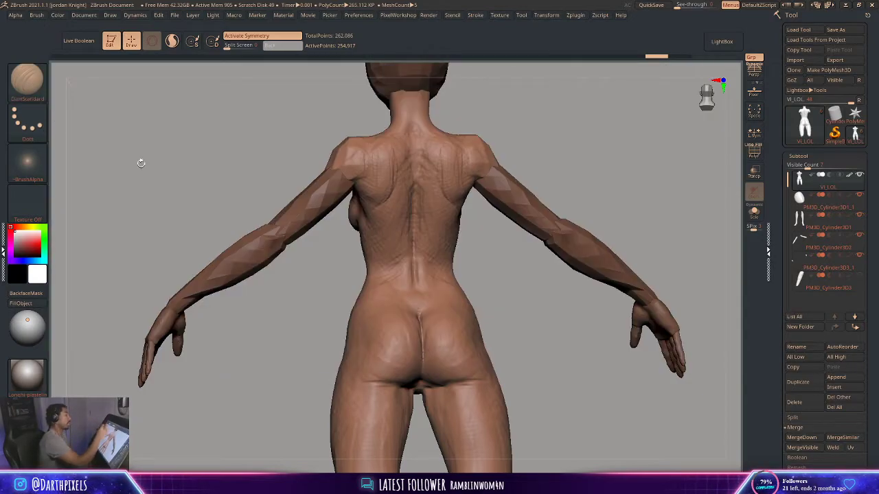
Return to the ClayBuildup brush and sculpt down the spine from between the shoulder blades
key("b")
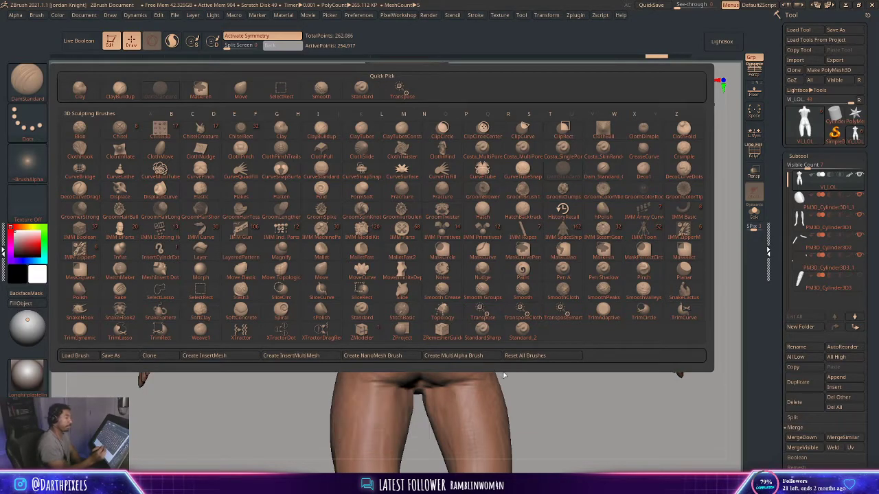
key("b")
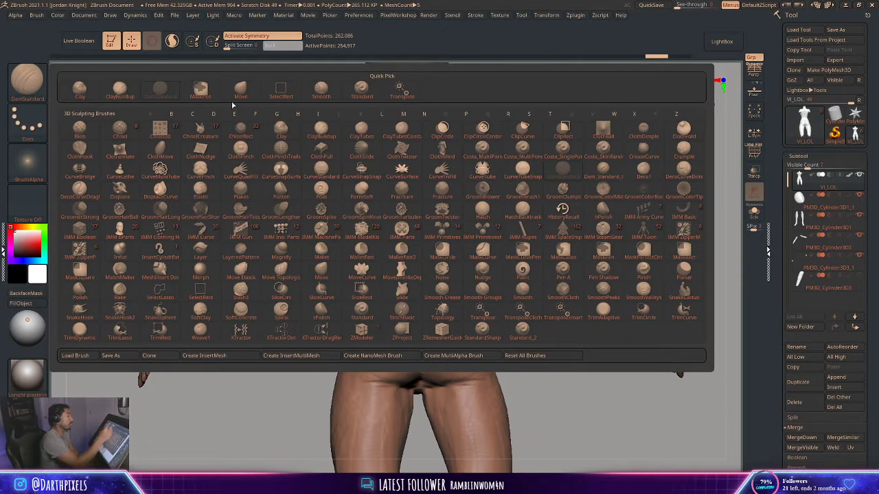
key("c")
key("b")
key("space")
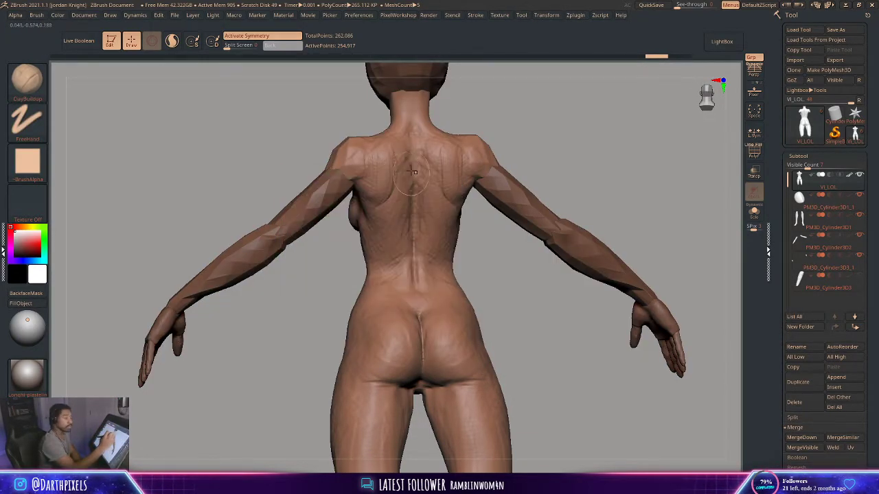
mouse_move(414, 151)
left_mouse_down()
mouse_move(394, 156)
mouse_move(384, 194)
mouse_move(389, 144)
mouse_move(386, 163)
mouse_move(399, 176)
mouse_move(387, 219)
mouse_move(408, 214)
mouse_move(404, 261)
mouse_move(409, 149)
mouse_move(409, 252)
left_mouse_up()
Undo the last four changes and rework the area between the spine and shoulder blade with ClayBuildup
left_click_drag(521, 130, 481, 138, "alt")
key("ctrl+z")
key("ctrl+z")
key("ctrl+z")
key("ctrl+z")
key("space")
mouse_move(401, 161)
left_mouse_down()
mouse_move(396, 201)
mouse_move(382, 207)
left_mouse_up()
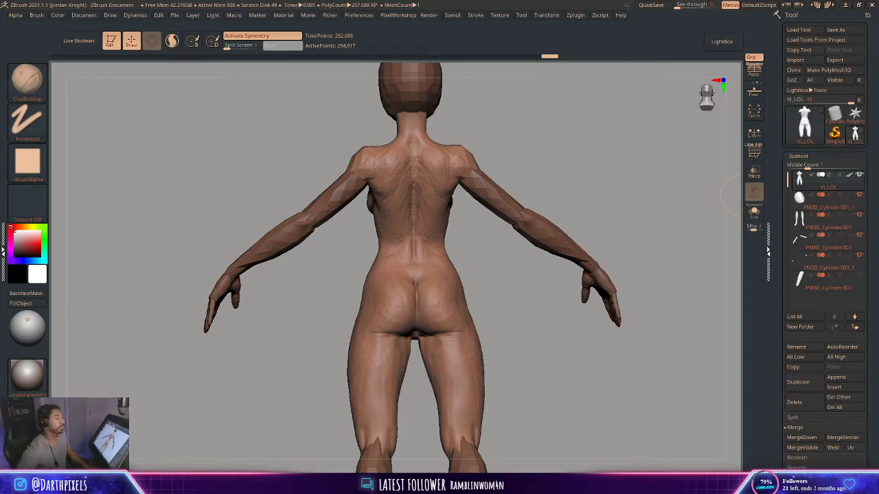
Build up the torso's shoulder caps with ClayBuildup where they meet the arms
left_click_drag(549, 161, 371, 179)
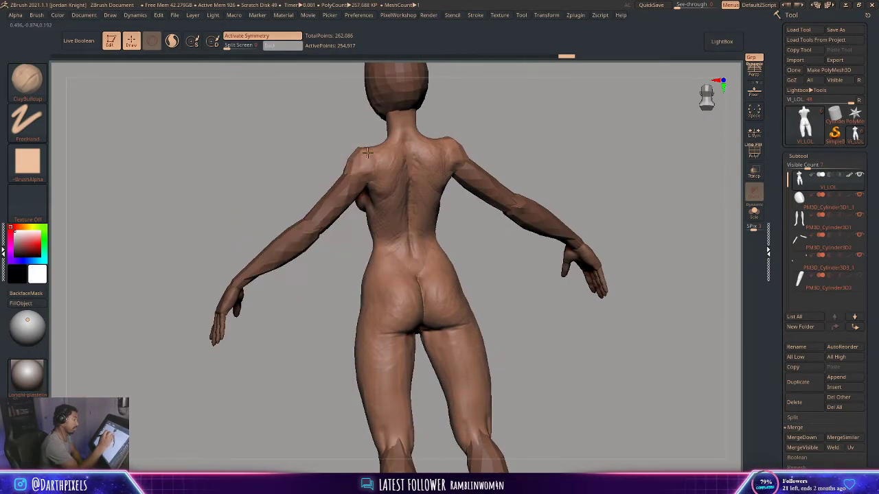
left_click_drag(456, 119, 437, 175)
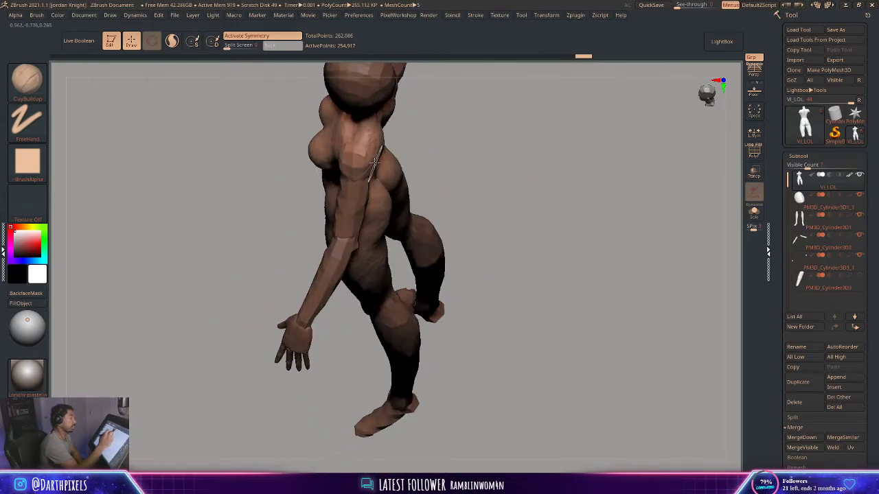
key("space")
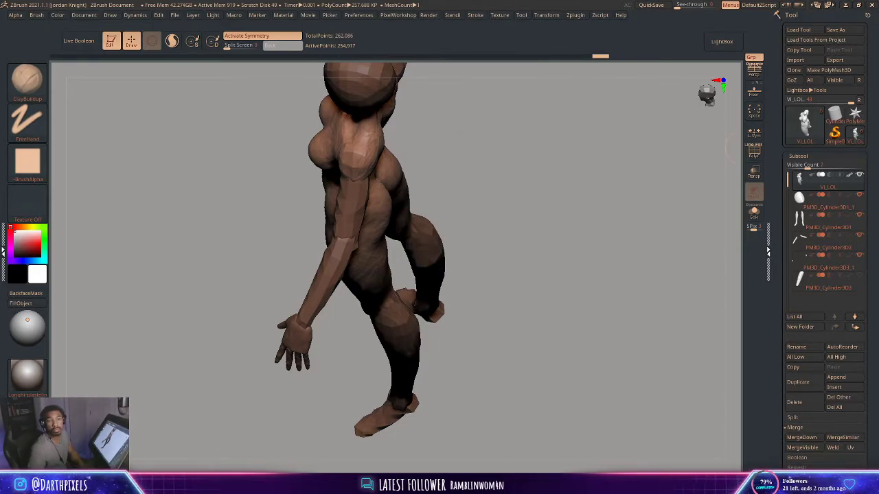
Choose the Move brush and adjust the torso's silhouette around the waist and buttocks
left_click_drag(461, 186, 353, 214)
right_click(337, 247)
left_click_drag(480, 188, 443, 187)
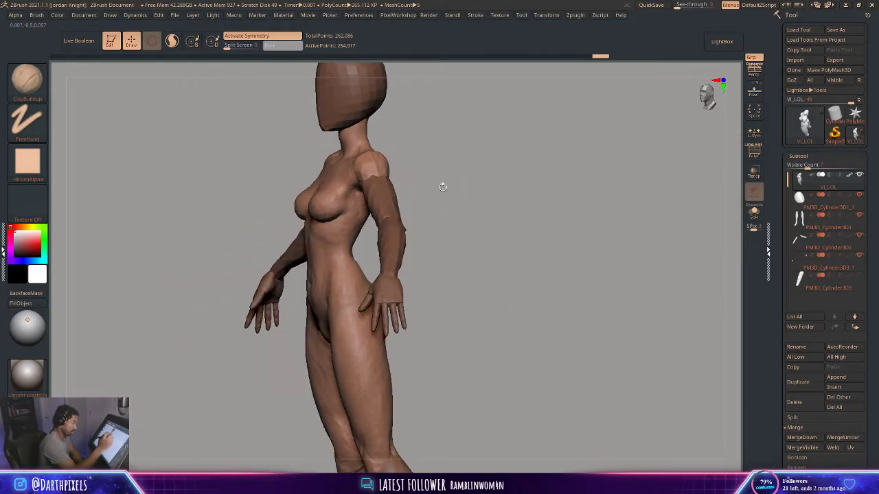
left_click(28, 82)
left_click(247, 88)
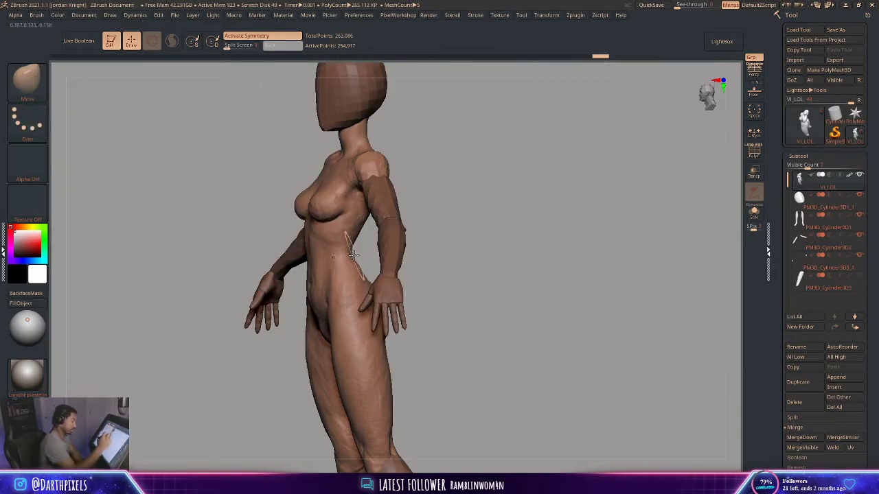
right_click_drag(359, 248, 456, 223)
right_click(386, 326)
mouse_move(542, 241)
left_mouse_down()
mouse_move(479, 238)
mouse_move(479, 220)
mouse_move(489, 221)
left_mouse_up()
right_click(384, 285)
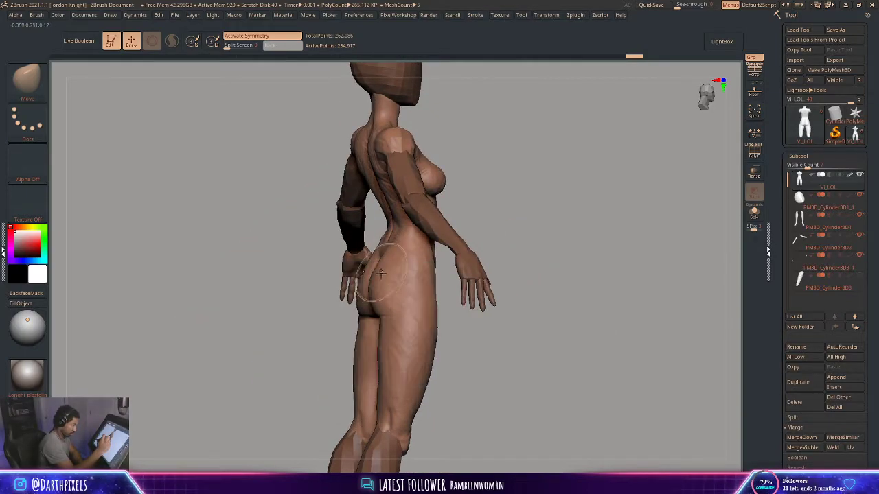
left_click_drag(386, 273, 381, 271)
Hide the head, hand and arm subtools, leaving only the torso and lower legs visible
left_click_drag(503, 239, 494, 304)
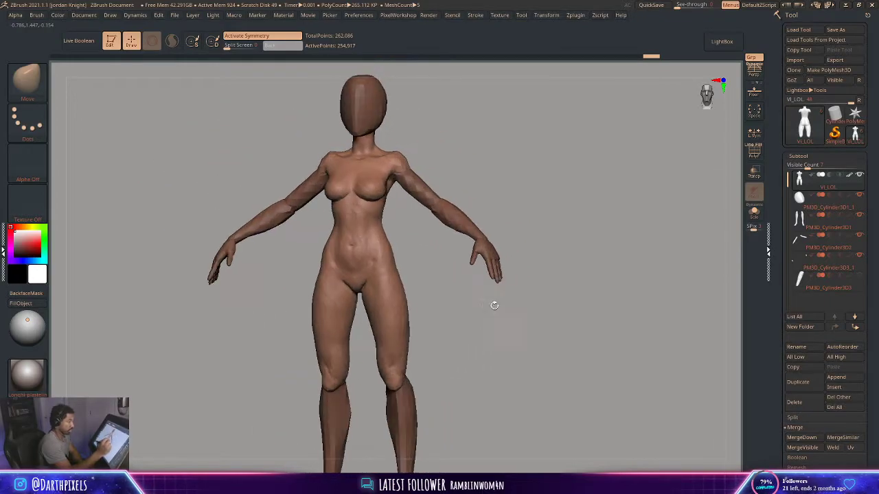
left_click(860, 196)
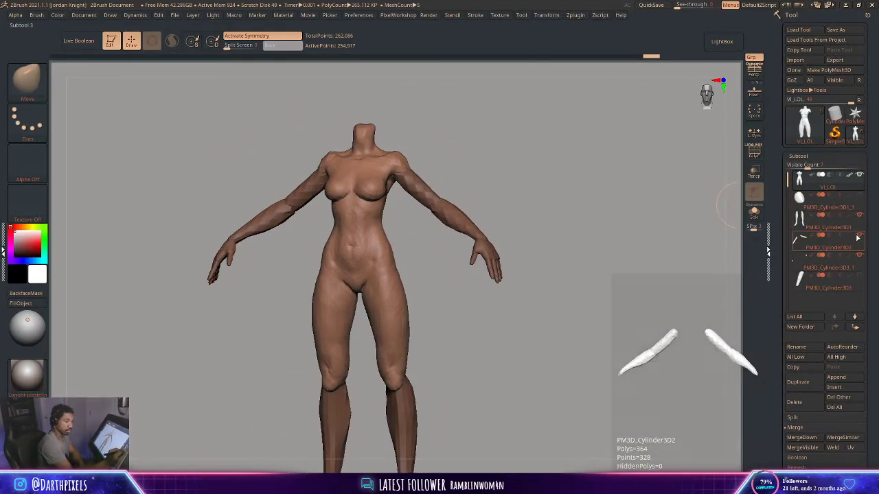
left_click(860, 256)
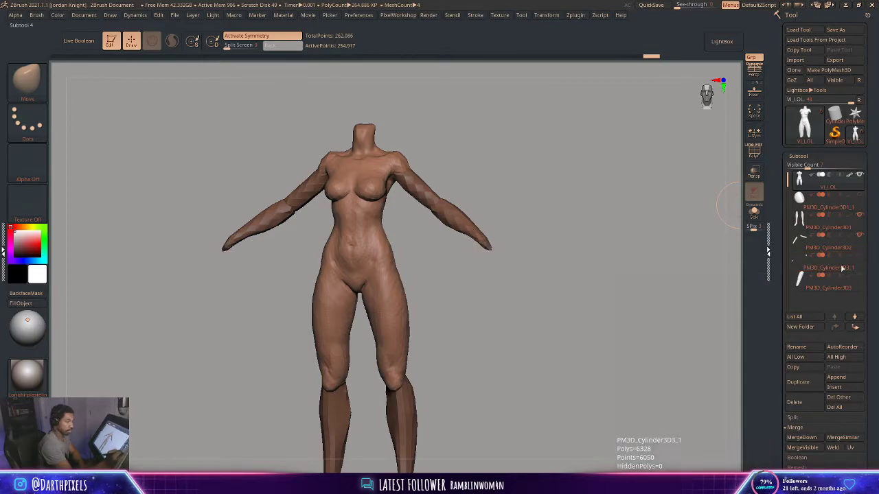
left_click(861, 235)
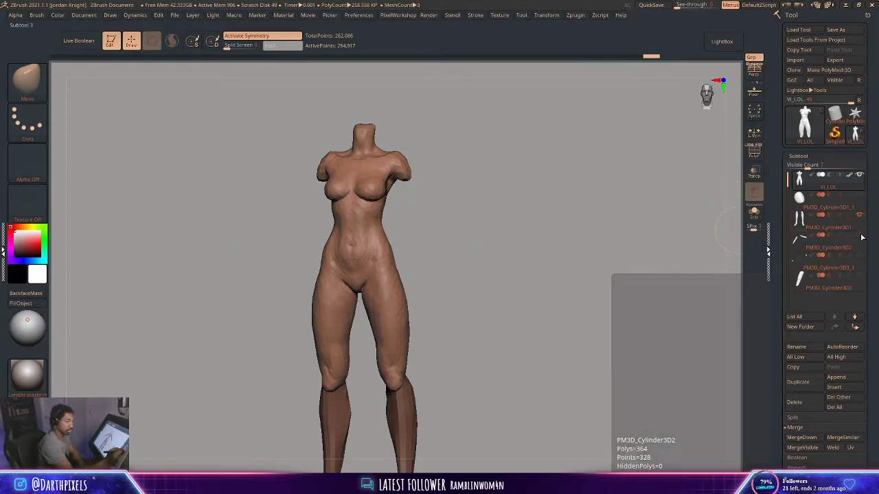
Make the lower legs, PM3D_Cylinder3D1, the active subtool and view them from the side
left_click_drag(494, 261, 502, 243)
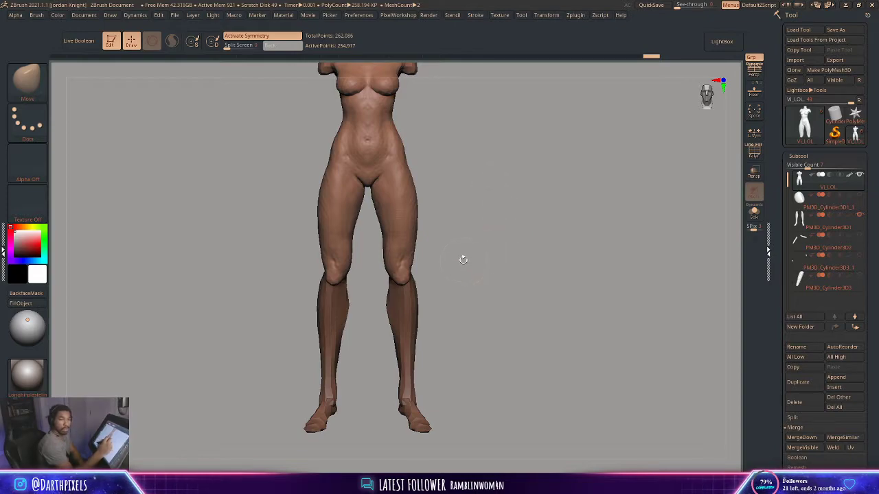
left_click(411, 299, "alt")
left_click_drag(442, 266, 433, 259)
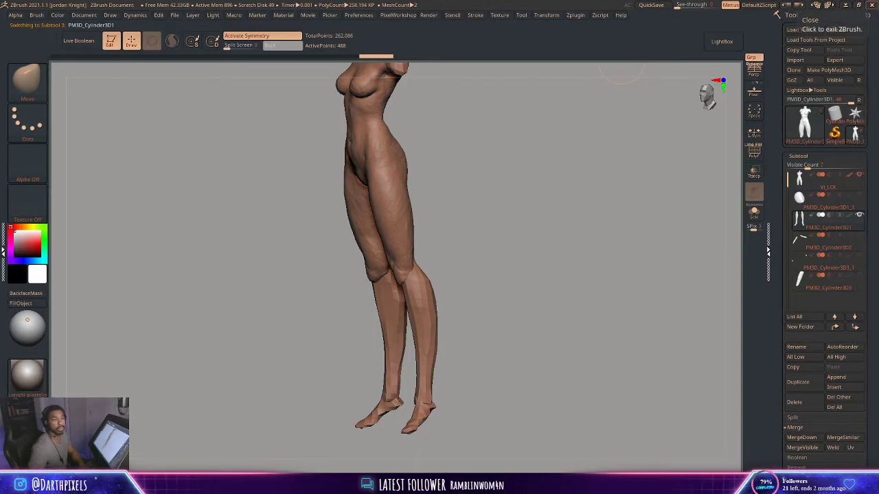
Build up the front of the lower legs just below the knees with the ClayBuildup brush
left_click_drag(529, 247, 389, 311)
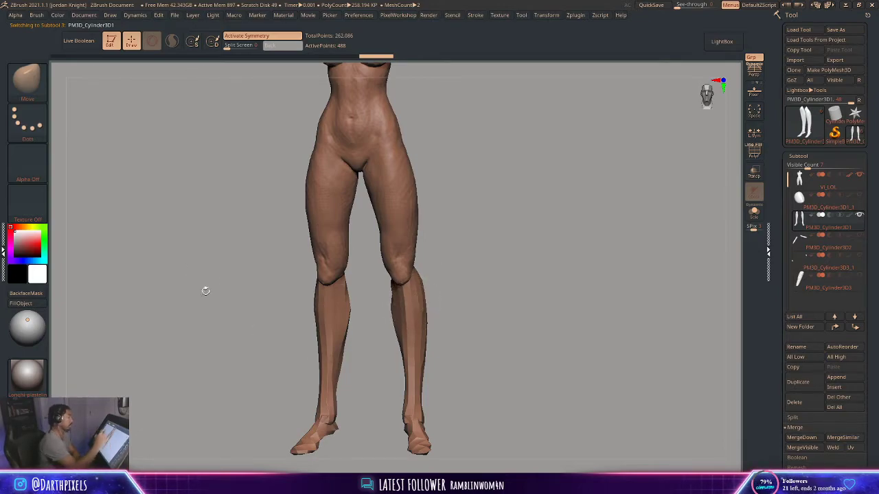
left_click(28, 79)
left_click(120, 89)
mouse_move(476, 225)
left_mouse_down()
mouse_move(405, 240)
mouse_move(465, 254)
left_mouse_up()
key("s")
left_click_drag(430, 286, 431, 257)
left_click_drag(534, 220, 522, 222)
left_click_drag(429, 275, 435, 315)
mouse_move(444, 298)
left_mouse_down()
mouse_move(446, 324)
mouse_move(438, 307)
mouse_move(462, 319)
left_mouse_up()
mouse_move(564, 221)
left_mouse_down()
mouse_move(505, 235)
mouse_move(522, 238)
mouse_move(510, 198)
left_mouse_up()
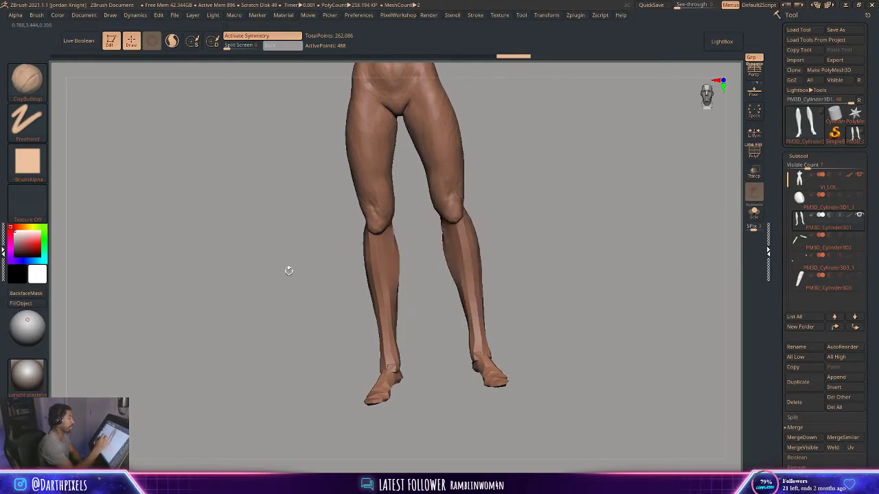
Choose the Move brush and adjust the shape of the lower legs beneath the knees
left_click(28, 79)
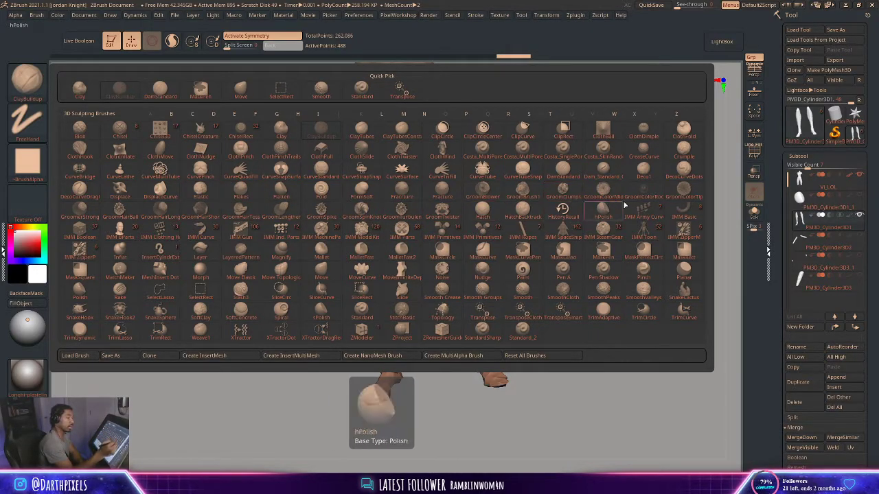
left_click(611, 254)
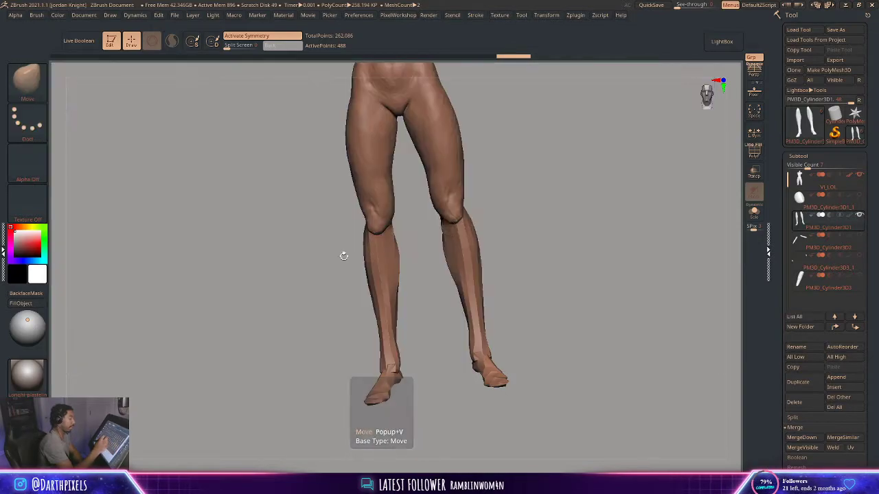
mouse_move(343, 255)
left_mouse_down()
mouse_move(534, 196)
mouse_move(473, 246)
mouse_move(484, 216)
mouse_move(514, 222)
left_mouse_up()
right_click(483, 214)
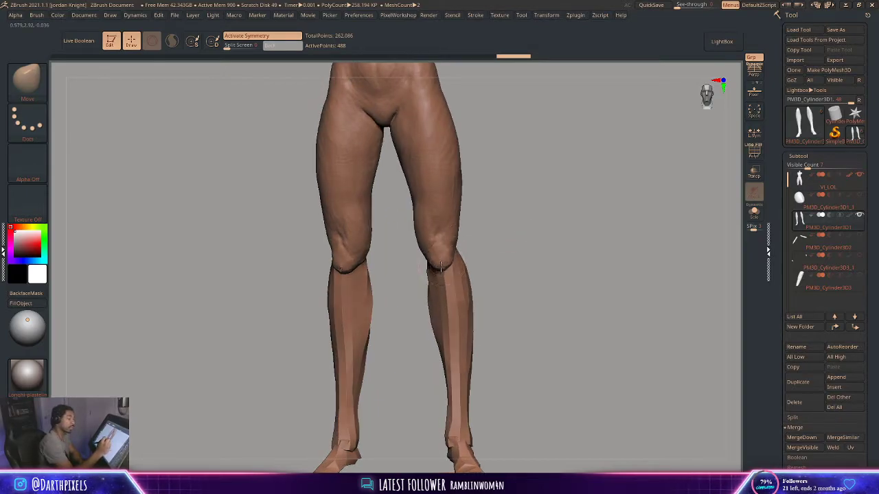
Make the VI_LOL torso the active subtool and build up its kneecaps with ClayBuildup
left_click(37, 93)
left_click(119, 89)
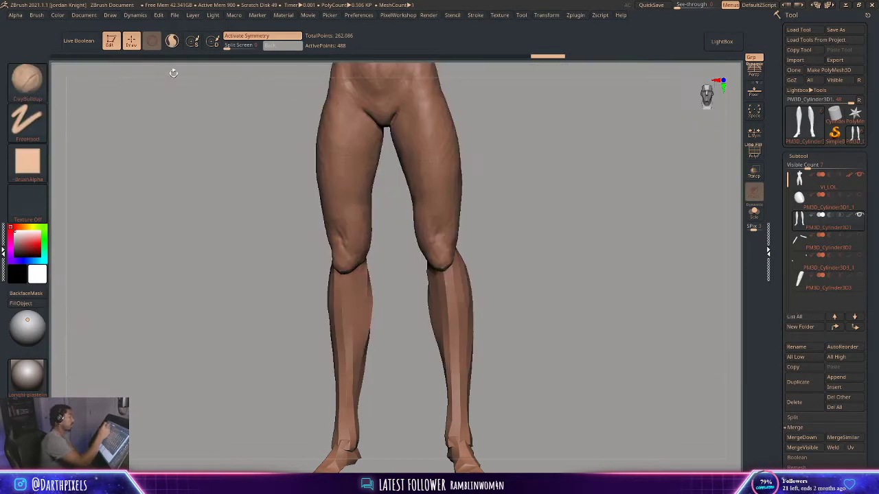
left_click(431, 268, "alt")
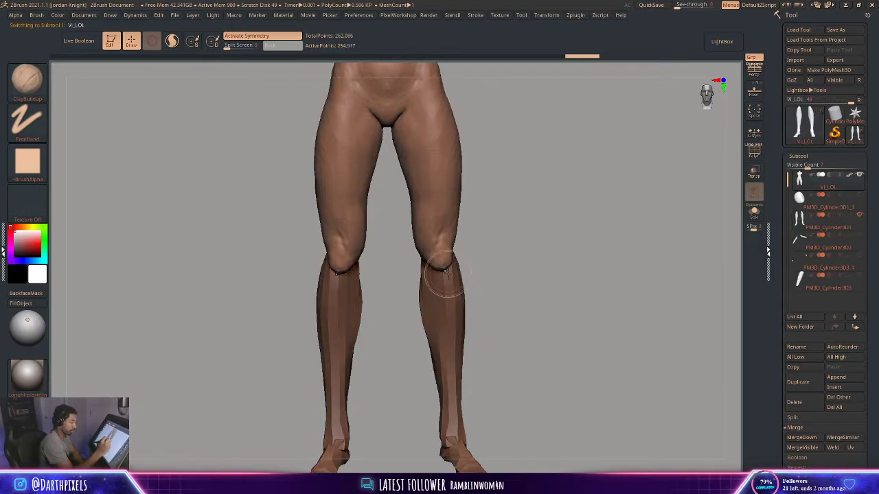
left_click_drag(446, 259, 450, 255)
left_click_drag(484, 243, 457, 239)
left_click_drag(439, 252, 449, 255)
left_click_drag(492, 222, 508, 212)
left_click_drag(429, 266, 443, 237)
right_click(440, 246)
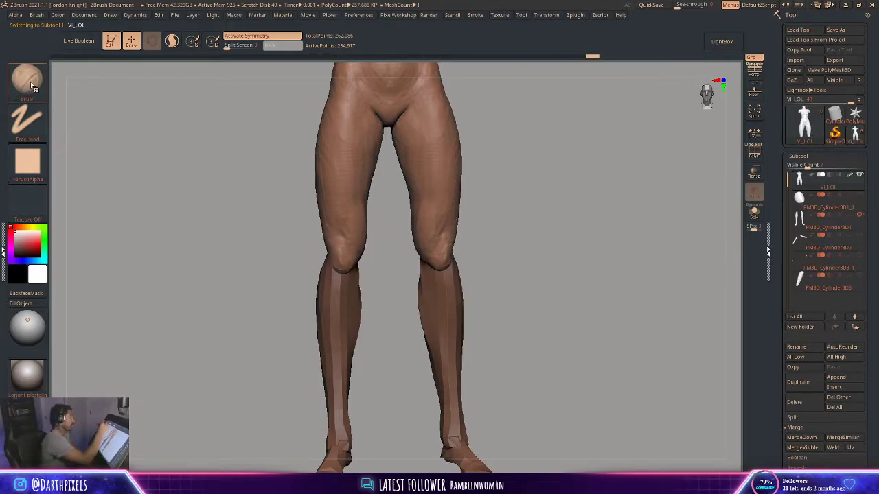
Choose DamStandard, try carving a crease beside the kneecaps and undo the last stroke
left_click(33, 87)
left_click(164, 93)
right_click(424, 248)
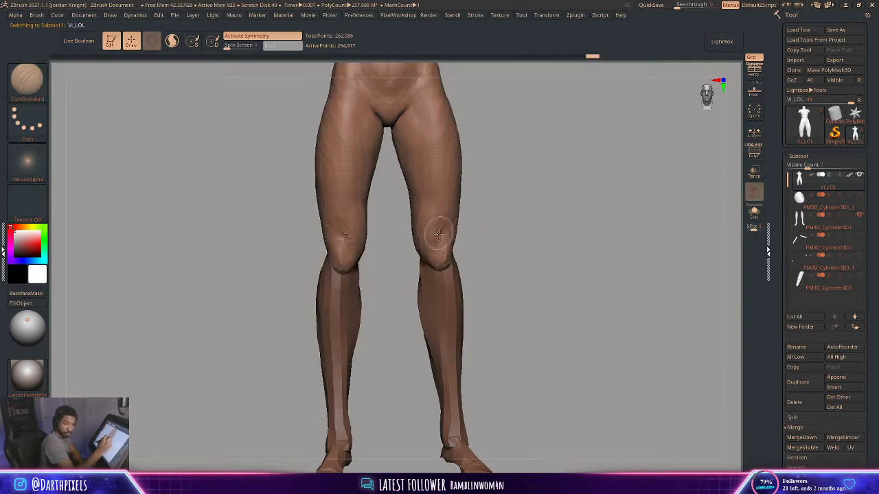
right_click(425, 248)
left_click_drag(476, 213, 504, 212)
right_click(414, 242)
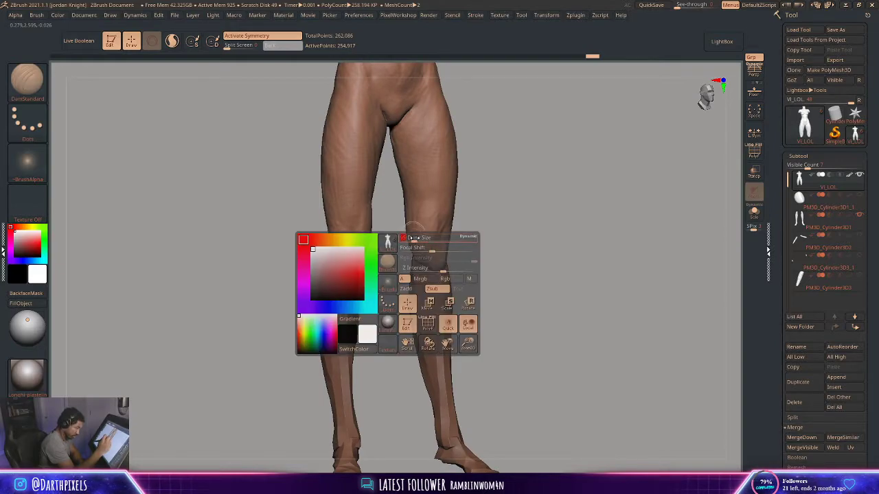
left_click_drag(414, 242, 422, 257)
key("ctrl+z")
Adjust the DamStandard brush settings, then carve and smooth the contours around the kneecaps
right_click(420, 242)
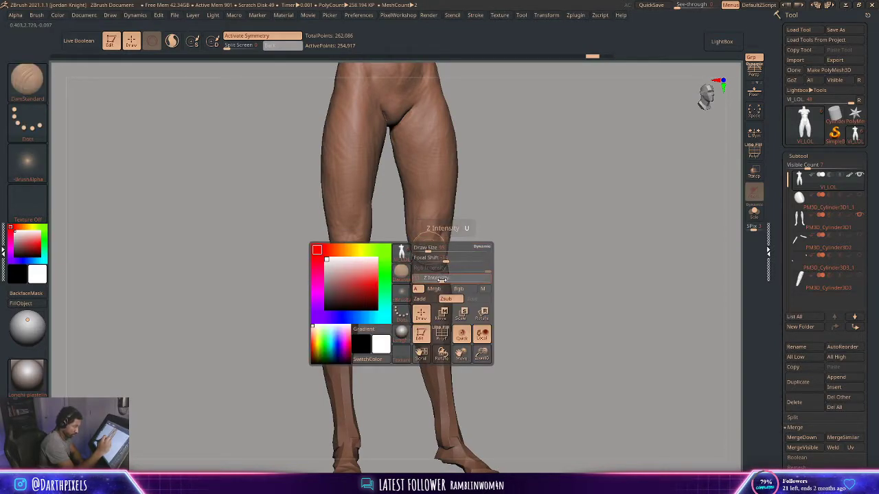
mouse_move(428, 260)
left_mouse_down()
mouse_move(440, 267)
mouse_move(441, 256)
mouse_move(441, 265)
left_mouse_up()
left_click_drag(473, 237, 501, 237)
left_click_drag(436, 246, 442, 251, "shift")
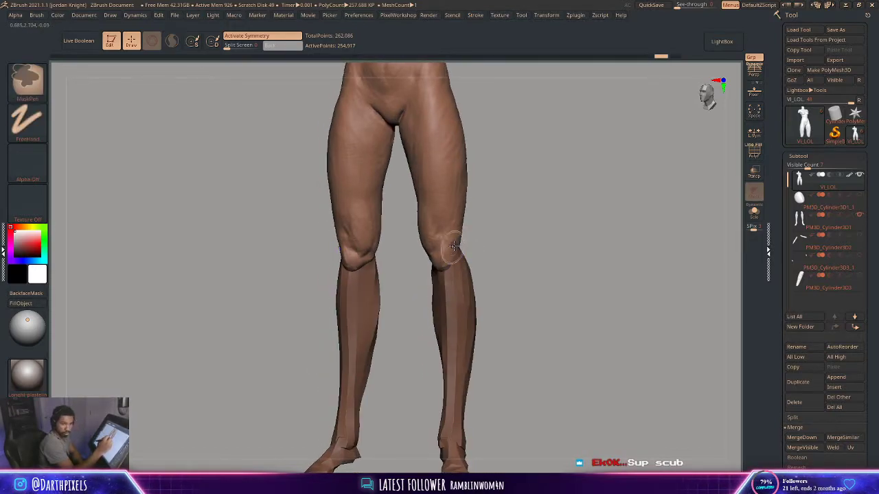
left_click_drag(512, 227, 484, 226)
left_click_drag(443, 247, 455, 240)
mouse_move(482, 241)
left_mouse_down()
mouse_move(454, 242)
mouse_move(452, 251)
mouse_move(462, 248)
left_mouse_up()
mouse_move(486, 235)
left_mouse_down()
mouse_move(512, 231)
mouse_move(498, 215)
mouse_move(504, 252)
mouse_move(496, 275)
mouse_move(481, 251)
mouse_move(471, 257)
left_mouse_up()
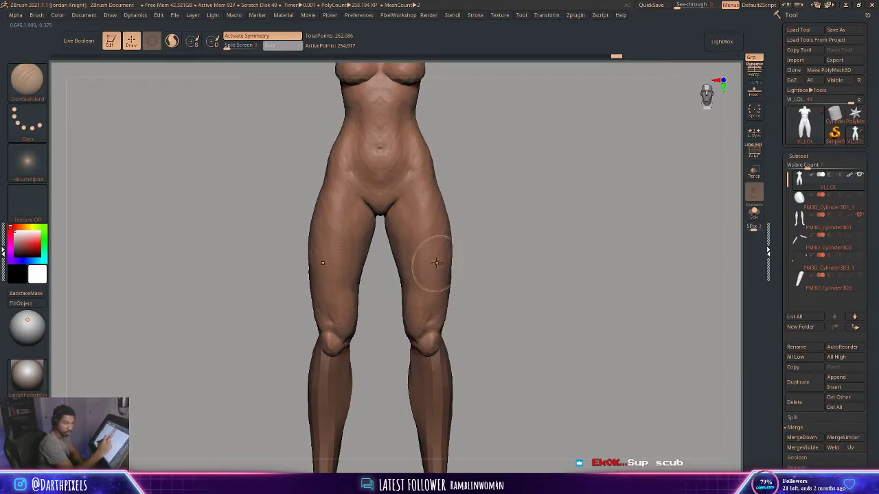
Switch to ClayBuildup and build up the front thigh muscles above the knees
key("space")
left_click_drag(413, 256, 421, 257)
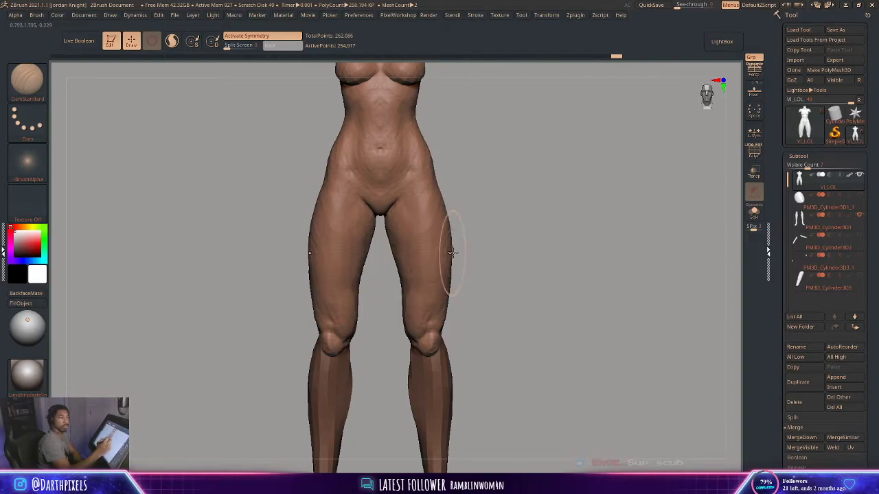
left_click(27, 79)
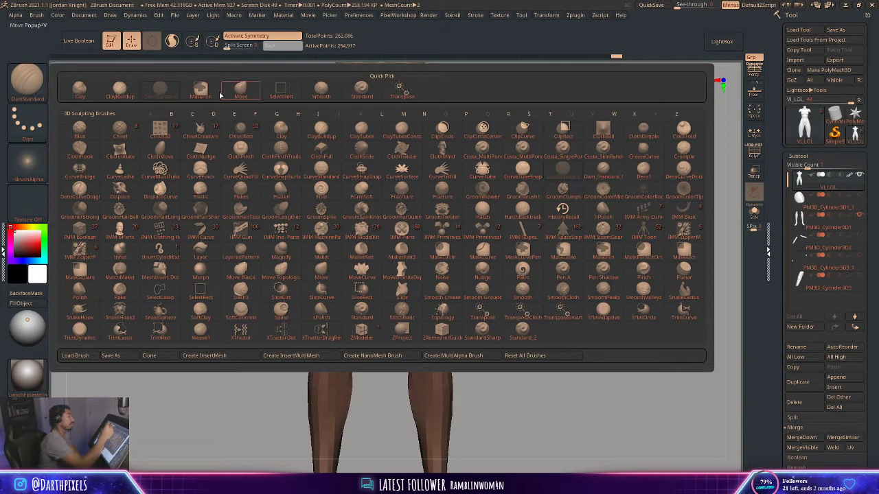
left_click(119, 88)
left_click_drag(492, 276, 490, 246, "alt")
mouse_move(490, 246)
left_mouse_down()
mouse_move(451, 258)
mouse_move(443, 289)
mouse_move(445, 268)
left_mouse_up()
key("space")
mouse_move(467, 233)
left_mouse_down()
mouse_move(501, 239)
mouse_move(407, 263)
left_mouse_up()
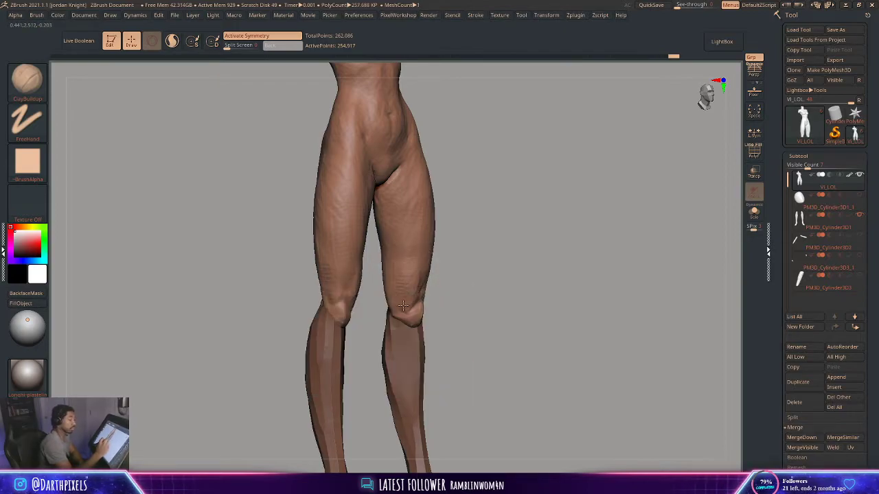
Add more ClayBuildup volume to the lower and inner thighs beside the kneecaps
left_click_drag(480, 271, 437, 274)
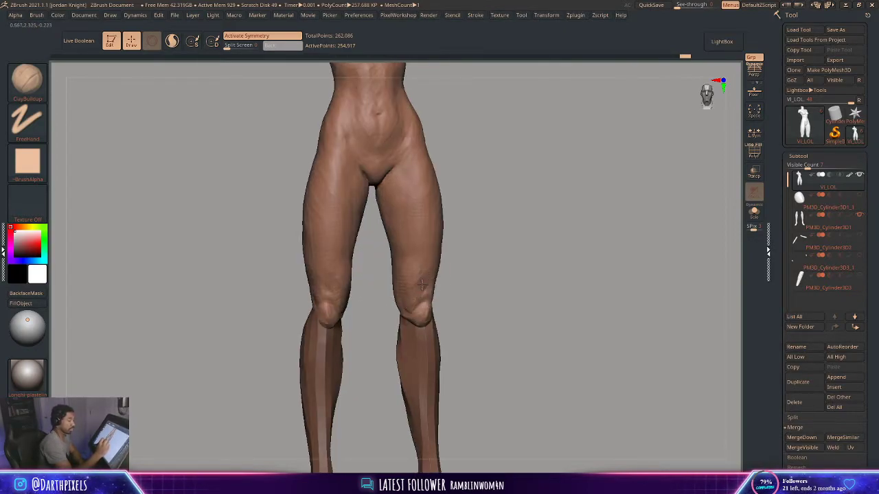
right_click(441, 280)
left_click_drag(478, 246, 450, 282, "alt")
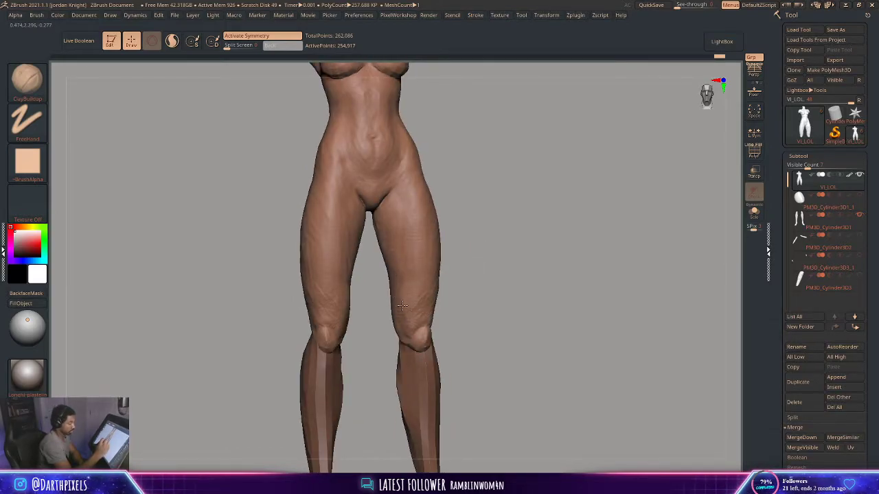
left_click_drag(402, 305, 399, 332)
Build up the hamstrings on the back of the thighs, from the buttocks down to the knees, with ClayBuildup
mouse_move(481, 252)
left_mouse_down()
mouse_move(499, 250)
mouse_move(488, 224)
mouse_move(542, 222)
left_mouse_up()
right_click(431, 314)
left_click_drag(424, 280, 418, 241)
right_click(417, 234)
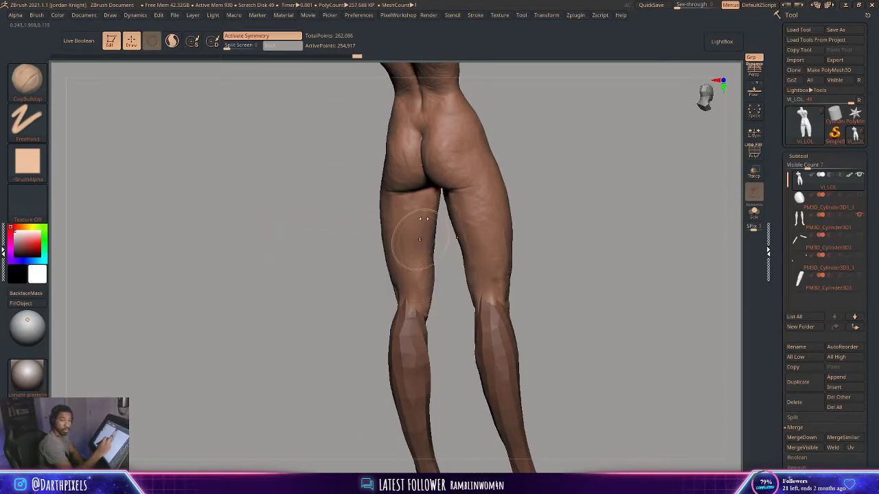
left_click_drag(423, 200, 426, 211)
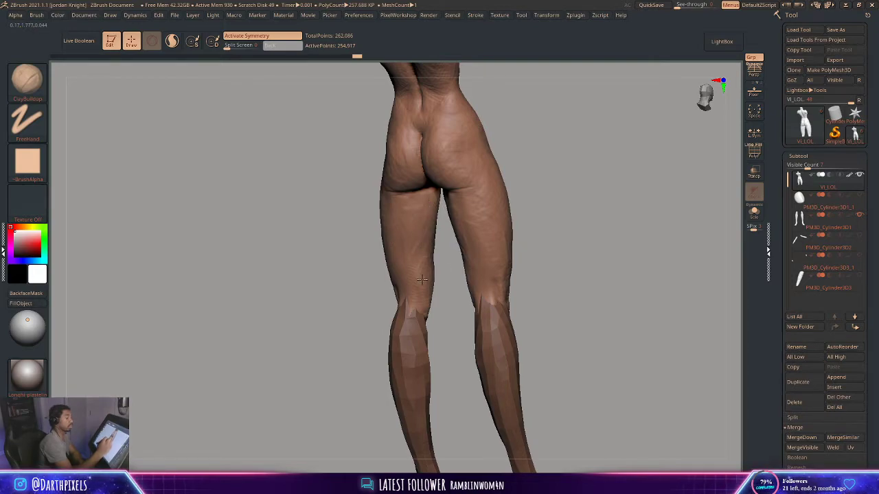
mouse_move(421, 279)
left_mouse_down()
mouse_move(419, 227)
mouse_move(409, 265)
left_mouse_up()
left_click_drag(363, 270, 398, 267)
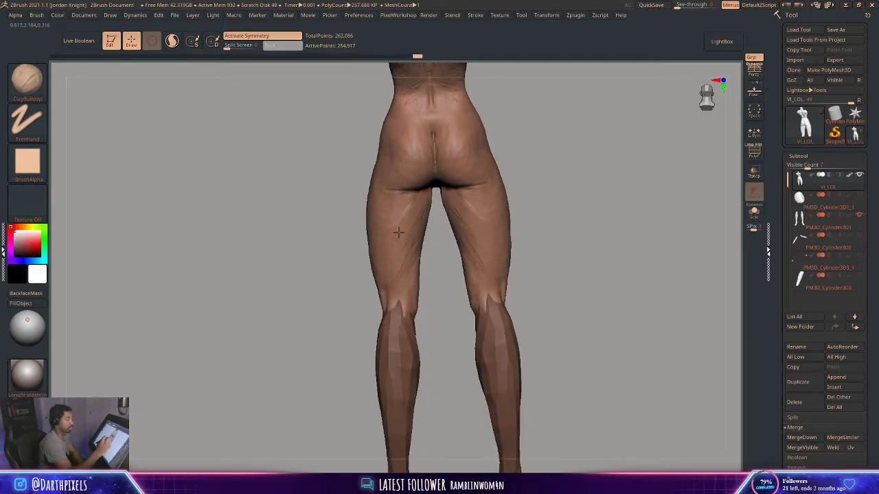
mouse_move(394, 203)
left_mouse_down()
mouse_move(411, 209)
mouse_move(422, 166)
left_mouse_up()
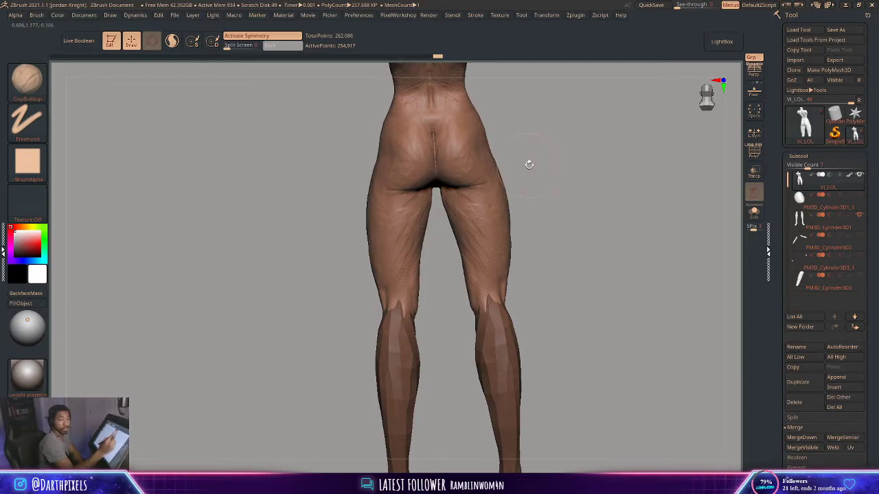
Choose the Move brush and adjust the side silhouette of the upper back and buttocks
mouse_move(526, 165)
left_mouse_down()
mouse_move(508, 186)
mouse_move(551, 186)
mouse_move(477, 204)
mouse_move(508, 178)
mouse_move(447, 196)
mouse_move(459, 170)
mouse_move(445, 191)
mouse_move(535, 165)
mouse_move(541, 206)
left_mouse_up()
key("b")
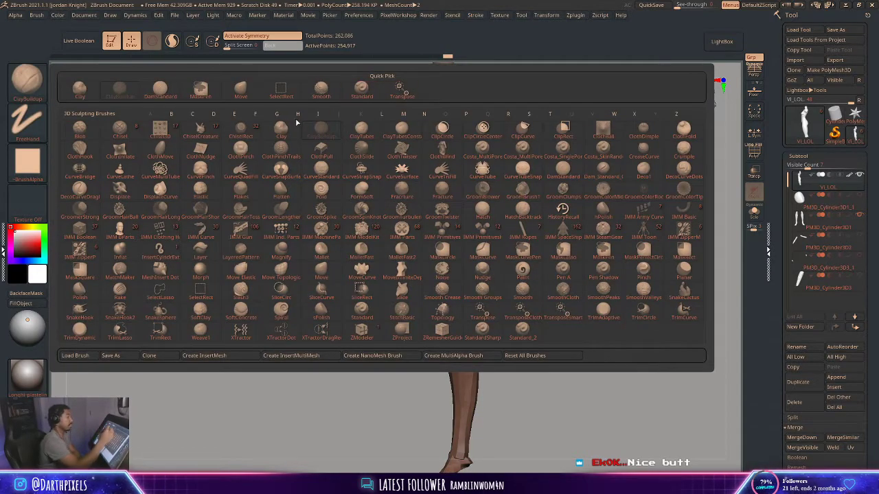
key("m")
key("v")
mouse_move(529, 200)
left_mouse_down()
mouse_move(518, 215)
mouse_move(455, 204)
mouse_move(429, 175)
left_mouse_up()
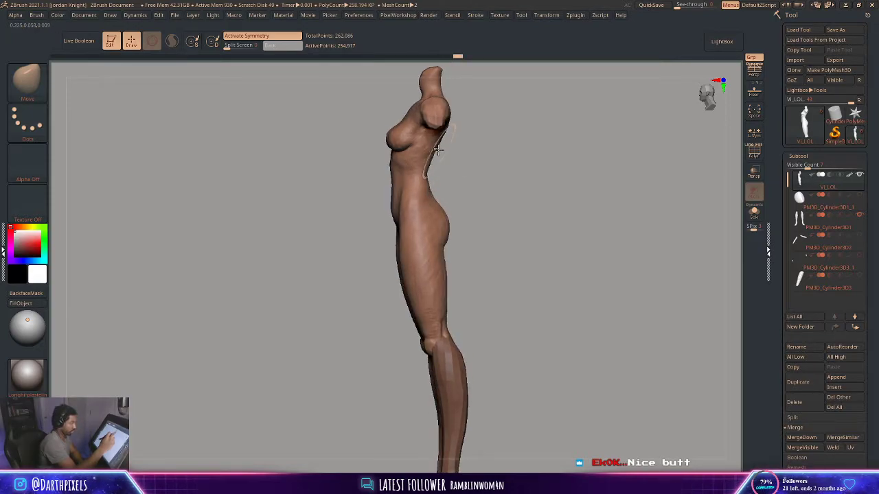
left_click_drag(438, 145, 474, 143)
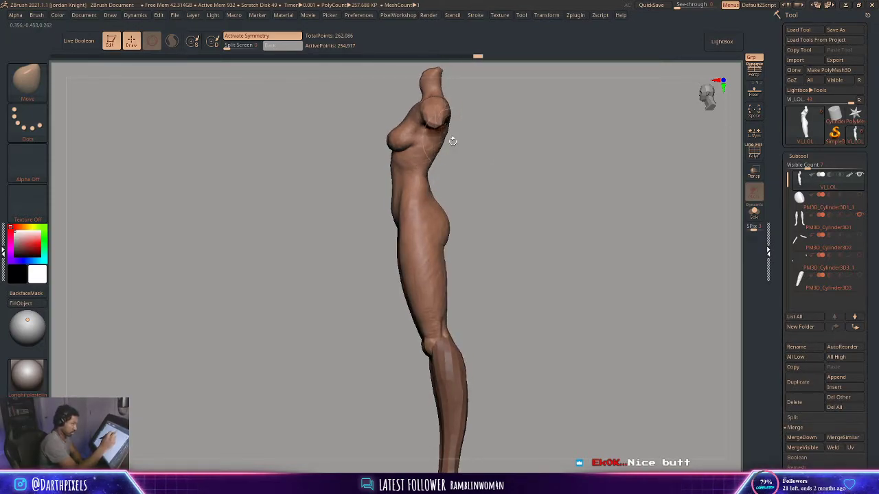
mouse_move(440, 205)
left_mouse_down()
mouse_move(510, 204)
mouse_move(471, 204)
mouse_move(543, 170)
mouse_move(520, 218)
left_mouse_up()
right_click(508, 208)
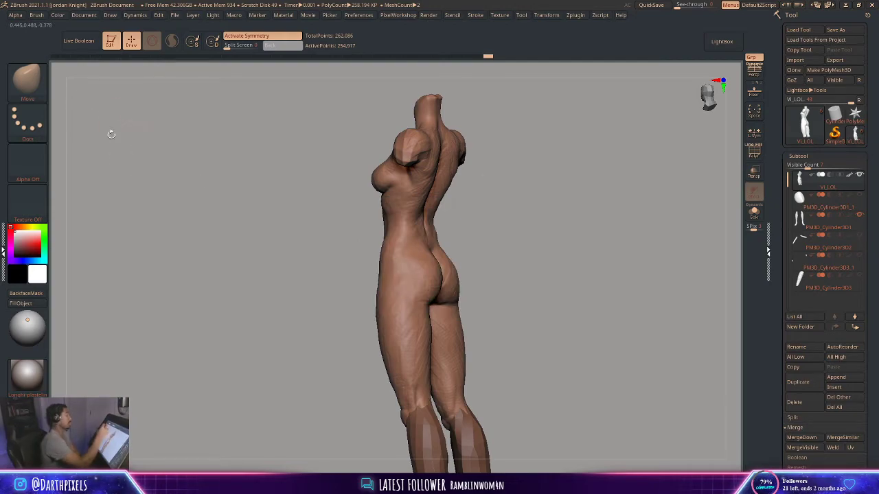
Choose DamStandard and carve the contours of the waist and lower back
key("b")
key("d")
key("s")
mouse_move(471, 181)
left_mouse_down()
mouse_move(485, 193)
mouse_move(477, 204)
mouse_move(432, 201)
mouse_move(481, 192)
mouse_move(470, 190)
mouse_move(493, 197)
mouse_move(476, 216)
mouse_move(473, 207)
mouse_move(408, 232)
left_mouse_up()
right_click(373, 276)
Switch to ClayBuildup and build up the lower back and waist above the buttocks
left_click(29, 81)
left_click(159, 129)
key("space")
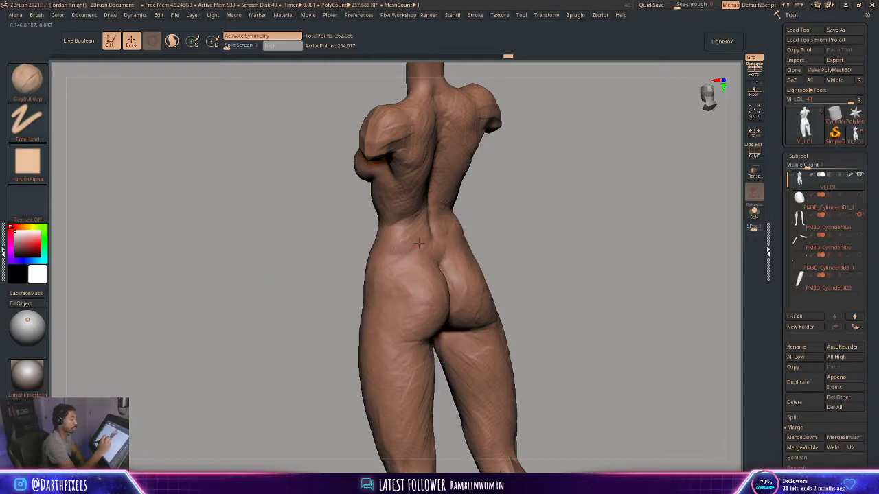
key("space")
mouse_move(521, 200)
left_mouse_down()
mouse_move(441, 228)
mouse_move(429, 220)
left_mouse_up()
left_click_drag(529, 164, 567, 141)
key("space")
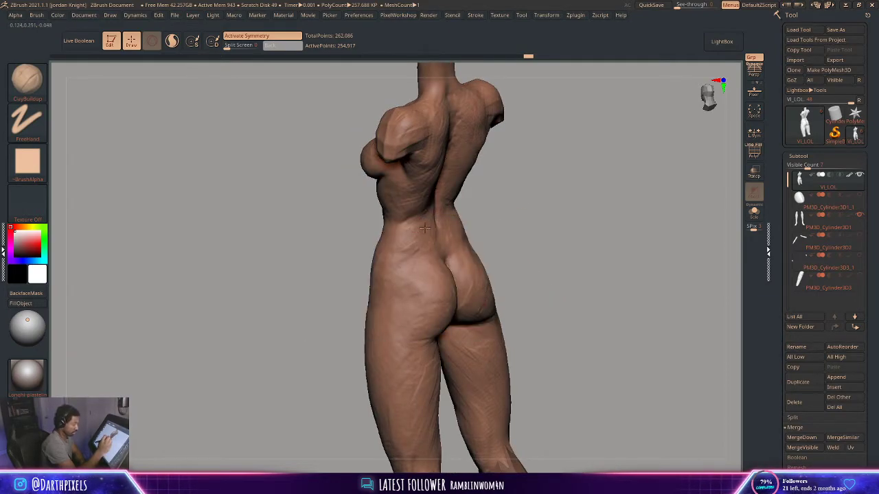
mouse_move(498, 201)
left_mouse_down()
mouse_move(519, 198)
mouse_move(412, 256)
left_mouse_up()
key("space")
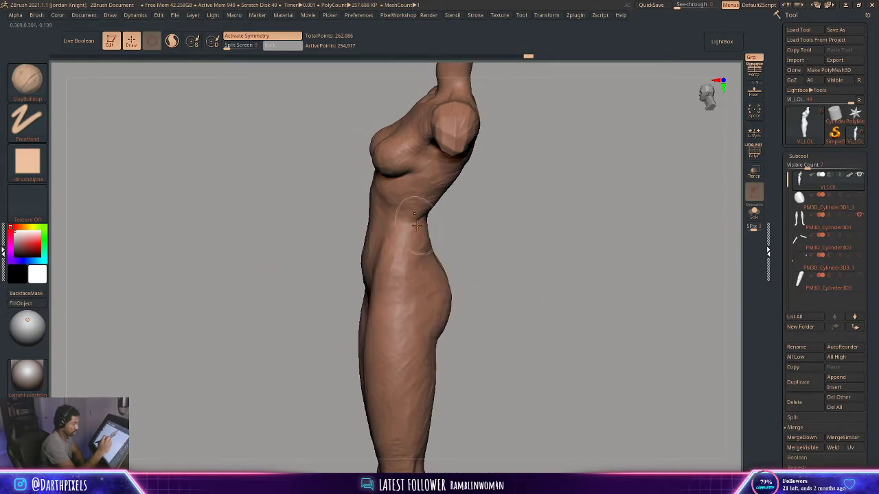
Build up the back muscles beside the spine and along the sides of the ribcage with ClayBuildup
left_click_drag(417, 225, 443, 196)
left_click_drag(515, 178, 461, 166, "shift")
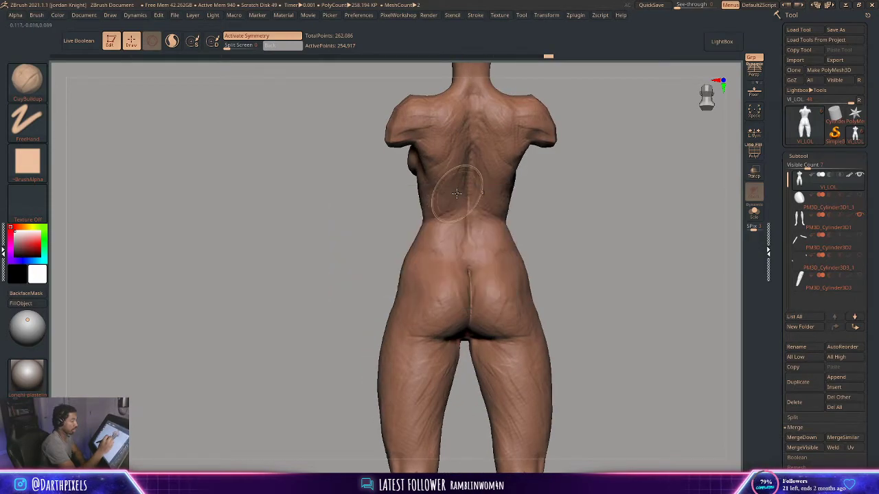
left_click_drag(591, 182, 457, 171)
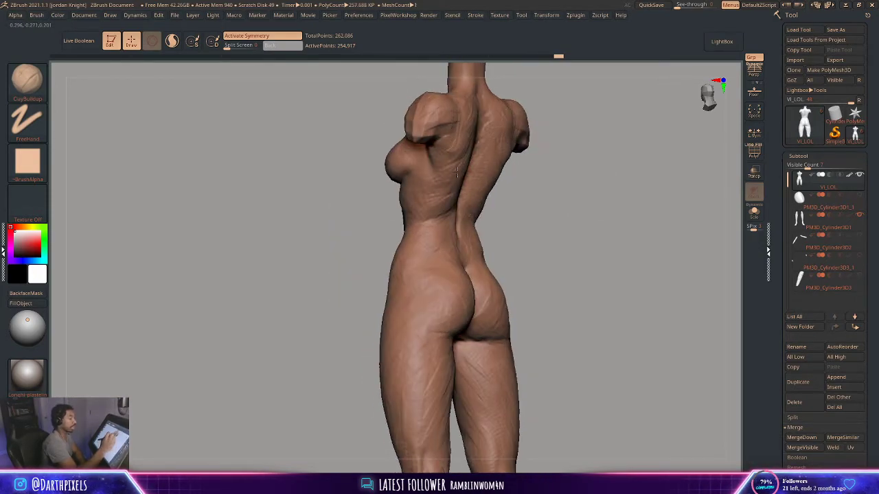
right_click(456, 157)
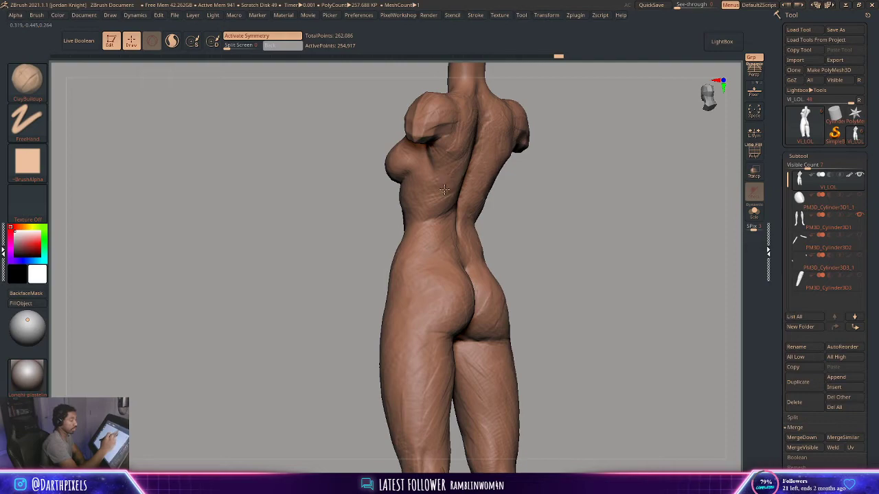
left_click_drag(531, 200, 478, 167, "shift")
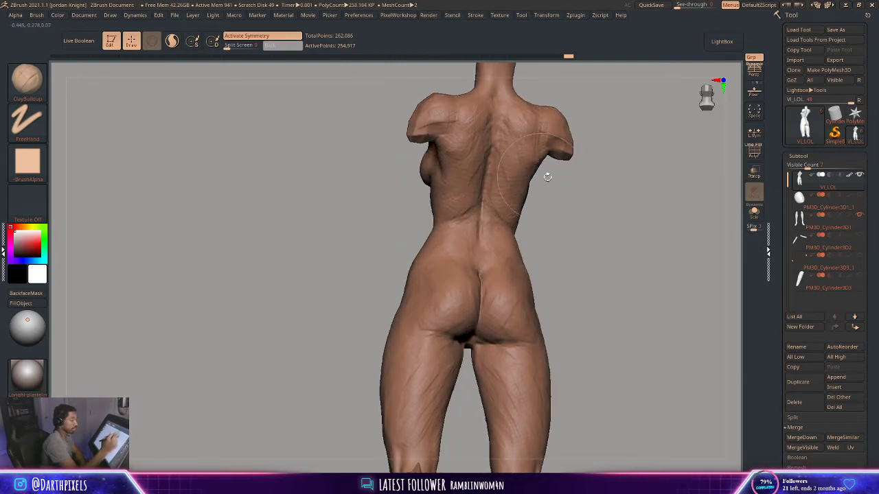
left_click_drag(547, 177, 462, 184)
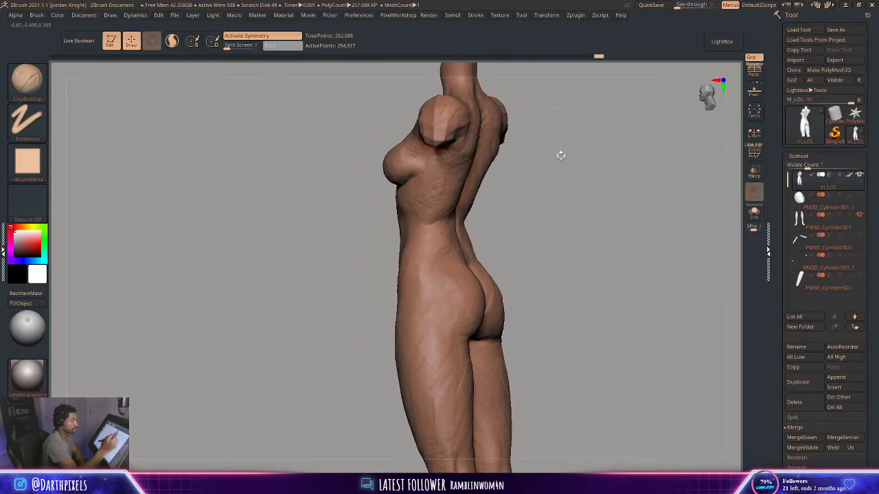
mouse_move(559, 153)
left_mouse_down()
mouse_move(479, 146)
mouse_move(481, 133)
left_mouse_up()
right_click(489, 137)
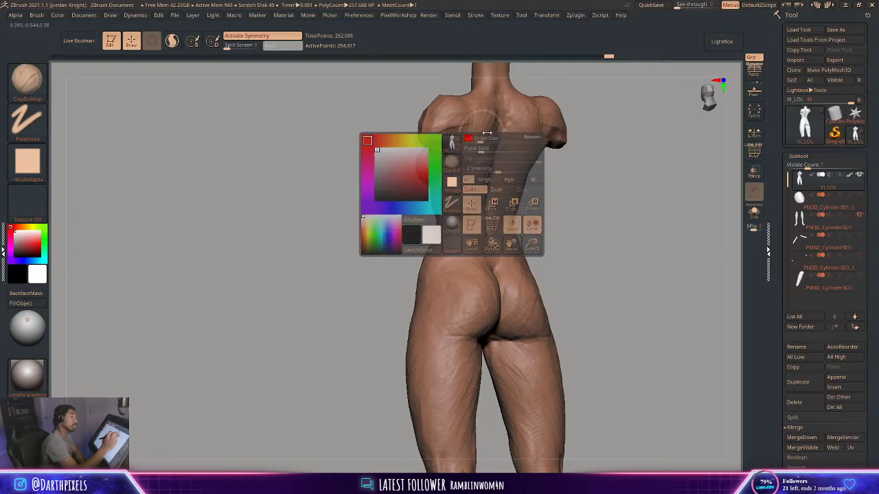
Build up the lower back around the sacrum and shape the upper buttocks and hips
left_click_drag(563, 216, 547, 200, "alt")
mouse_move(547, 199)
left_mouse_down()
mouse_move(492, 195)
mouse_move(564, 222)
mouse_move(470, 202)
mouse_move(530, 225)
left_mouse_up()
right_click(444, 197)
right_click(463, 221)
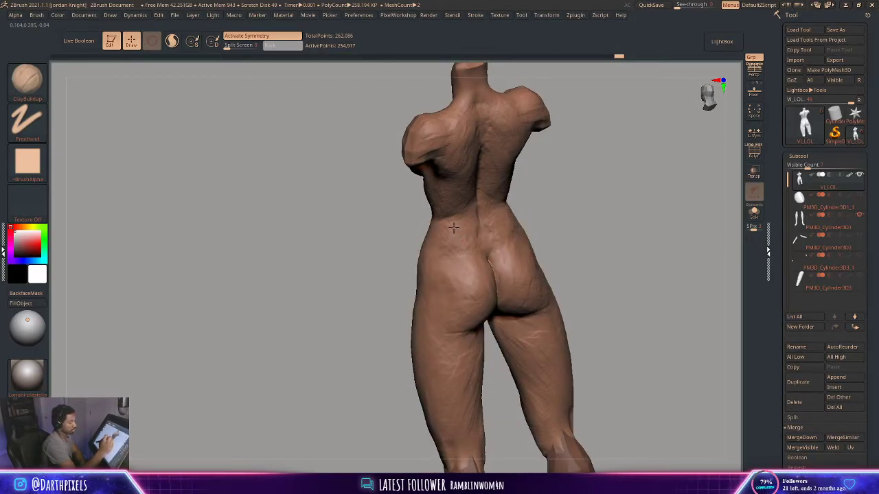
left_click_drag(453, 228, 483, 235)
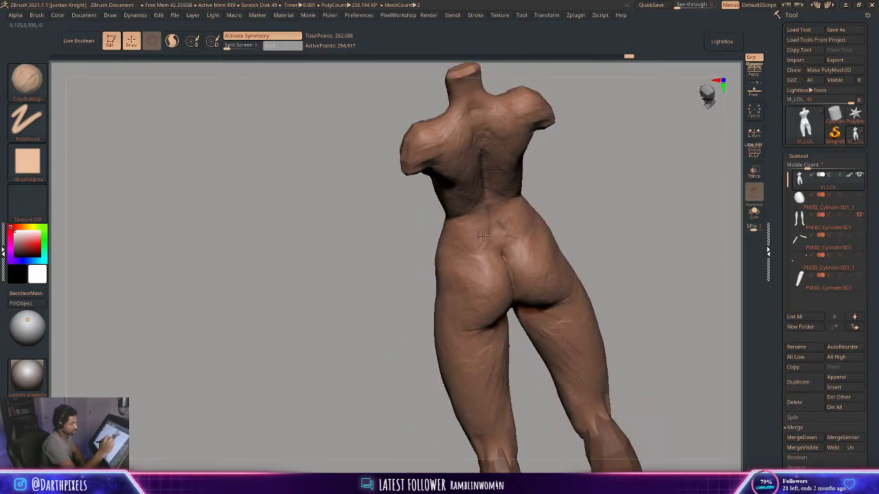
mouse_move(569, 196)
left_mouse_down()
mouse_move(551, 183)
mouse_move(575, 181)
mouse_move(572, 226)
mouse_move(569, 196)
mouse_move(543, 220)
mouse_move(537, 177)
mouse_move(454, 202)
left_mouse_up()
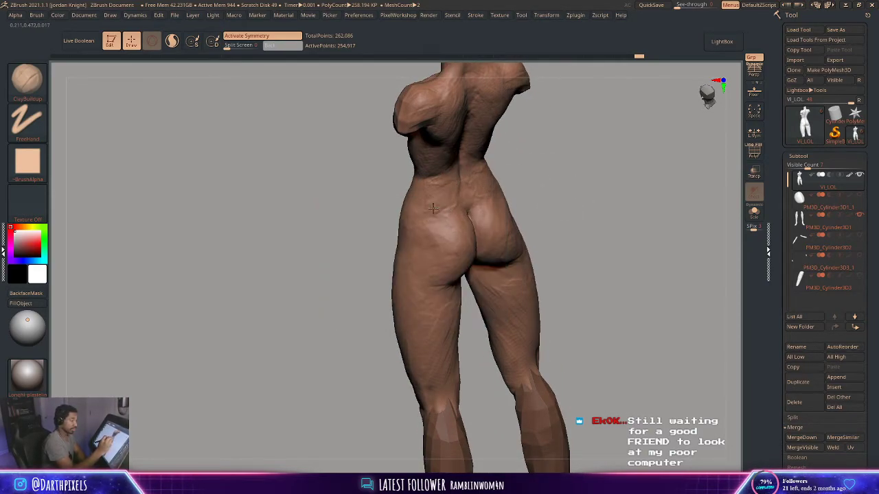
key("space")
key("space")
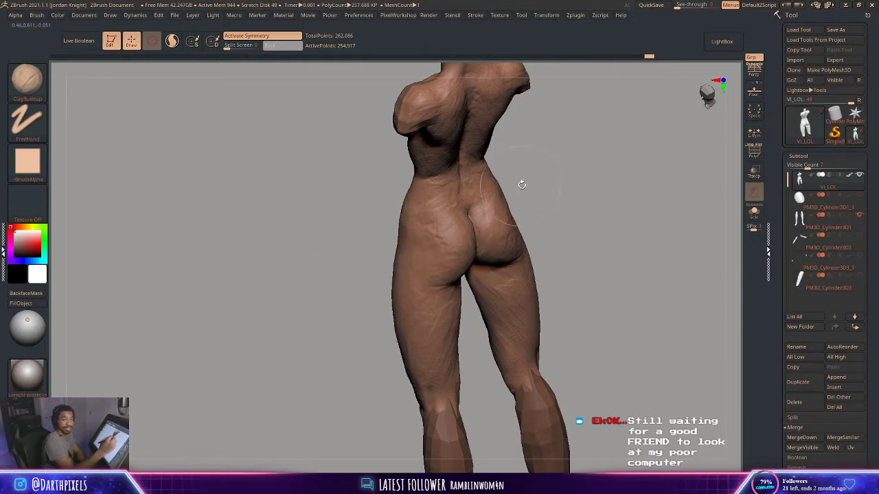
mouse_move(541, 146)
left_mouse_down("shift")
mouse_move(531, 192)
mouse_move(516, 192)
mouse_move(532, 195)
mouse_move(511, 237)
mouse_move(536, 232)
mouse_move(510, 232)
mouse_move(442, 198)
mouse_move(432, 209)
left_mouse_up("shift")
key("space")
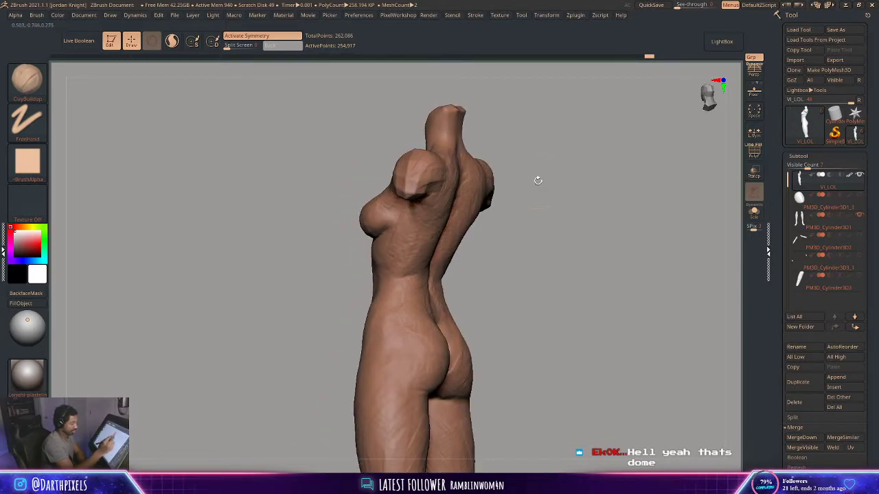
Refine the side of the torso from the ribcage down to the waist with ClayBuildup
mouse_move(538, 180)
left_mouse_down()
mouse_move(443, 194)
mouse_move(428, 223)
mouse_move(453, 201)
mouse_move(439, 193)
mouse_move(432, 202)
left_mouse_up()
mouse_move(351, 233)
left_mouse_down()
mouse_move(388, 250)
mouse_move(414, 244)
left_mouse_up()
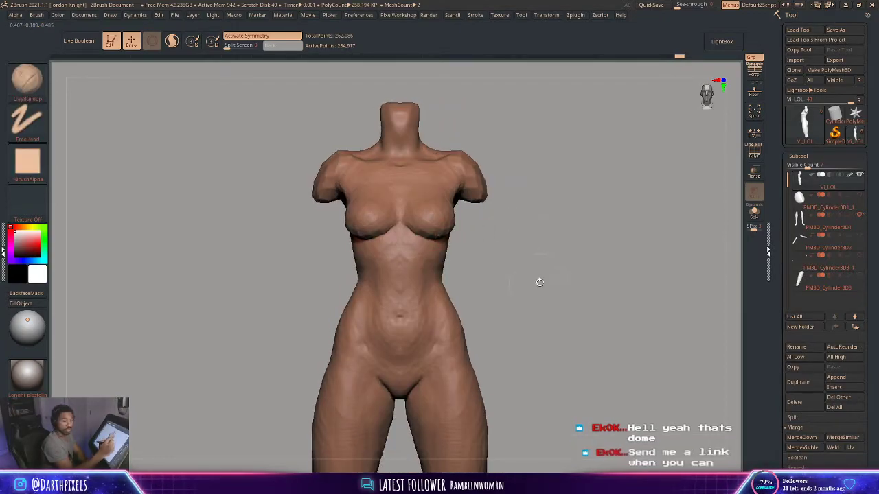
mouse_move(539, 278)
left_mouse_down("alt")
mouse_move(512, 214)
mouse_move(500, 226)
mouse_move(400, 174)
mouse_move(427, 155)
left_mouse_up("alt")
left_click_drag(471, 199, 441, 206)
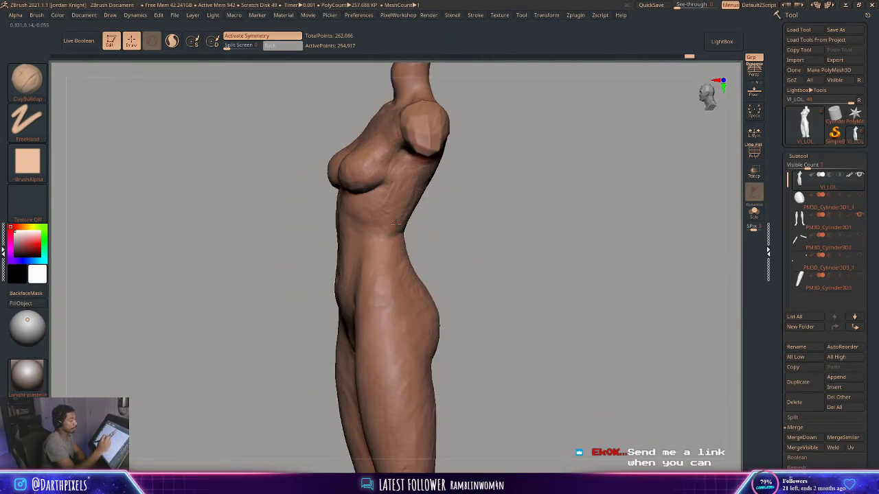
mouse_move(462, 236)
left_mouse_down()
mouse_move(411, 243)
mouse_move(427, 215)
mouse_move(551, 192)
mouse_move(496, 199)
mouse_move(477, 220)
mouse_move(478, 195)
left_mouse_up()
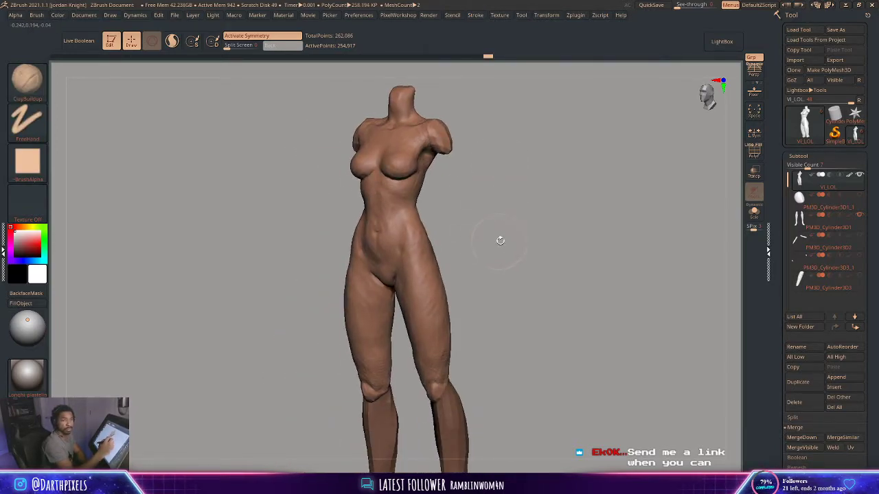
mouse_move(488, 203)
left_mouse_down()
mouse_move(488, 193)
mouse_move(489, 200)
left_mouse_up()
right_click(486, 197)
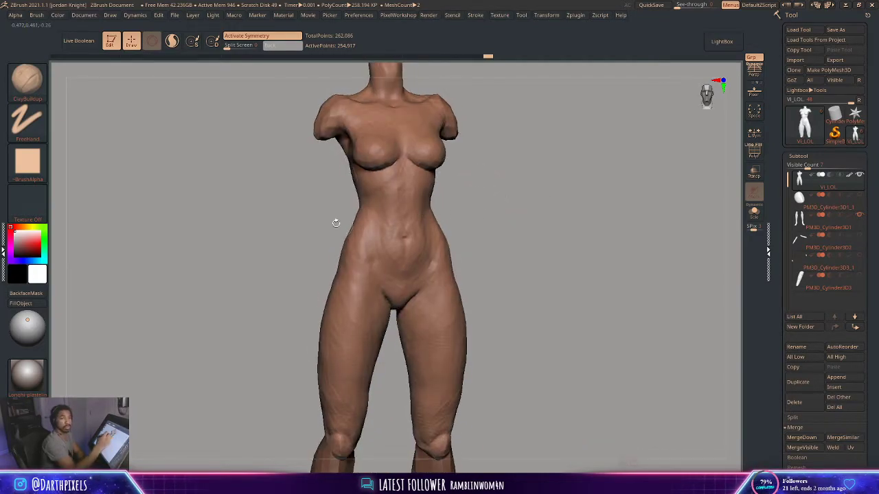
Choose DamStandard, adjust its draw size and carve the lower edge of the ribcage beneath the breasts
left_click(27, 79)
left_click(168, 91)
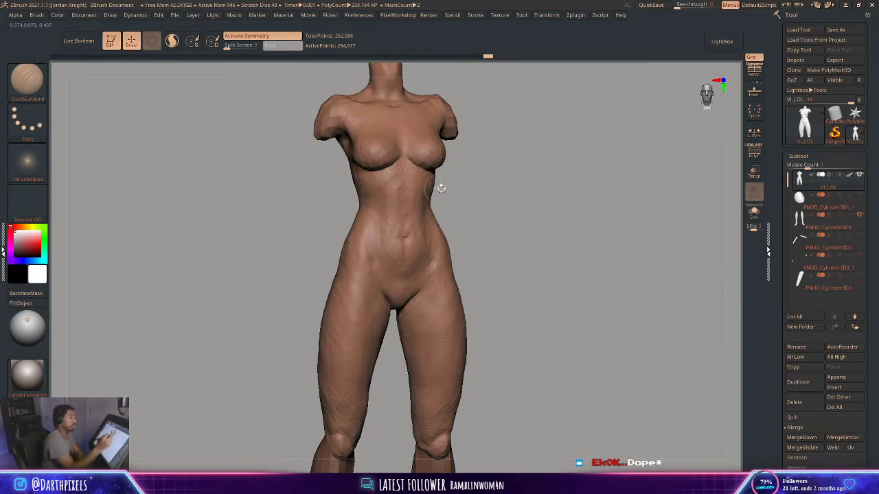
right_click(401, 173)
left_click_drag(391, 173, 403, 173)
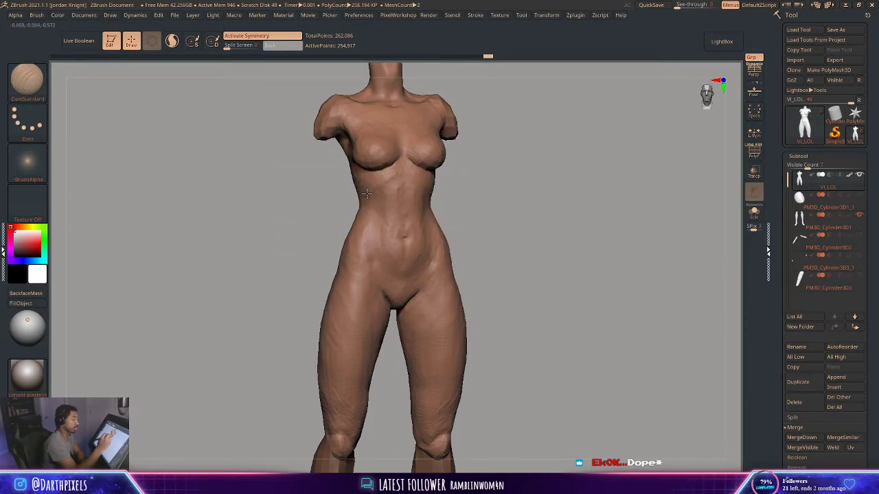
mouse_move(455, 157)
left_mouse_down()
mouse_move(412, 178)
mouse_move(500, 165)
mouse_move(481, 182)
mouse_move(487, 172)
mouse_move(510, 212)
mouse_move(508, 183)
mouse_move(488, 212)
left_mouse_up()
key("space")
key("space")
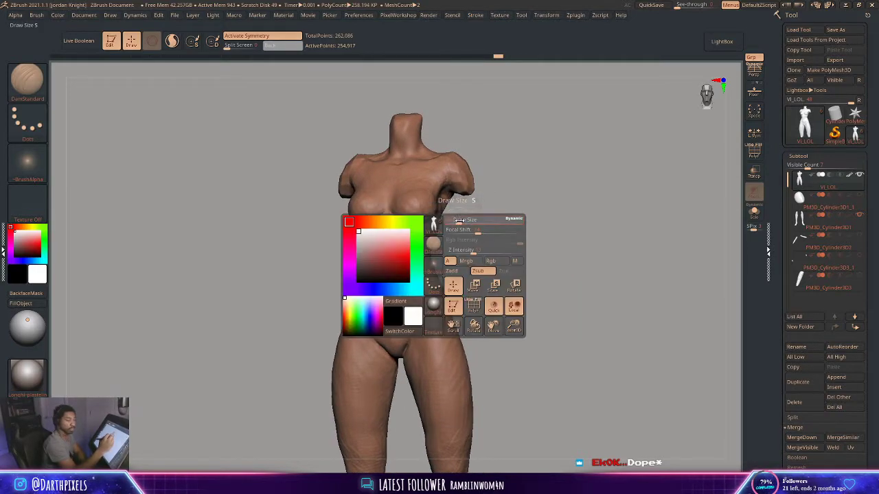
key("space")
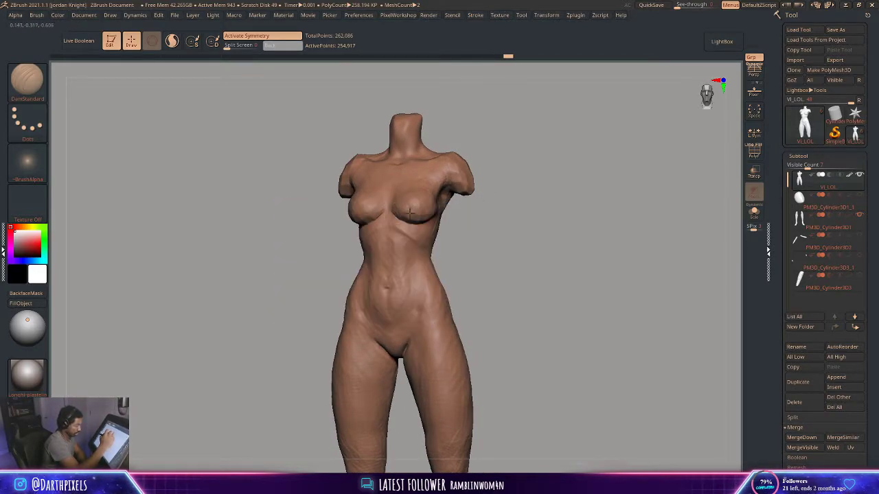
Carve the contours around the outer sides of the breasts towards the armpits
left_click_drag(446, 198, 434, 217)
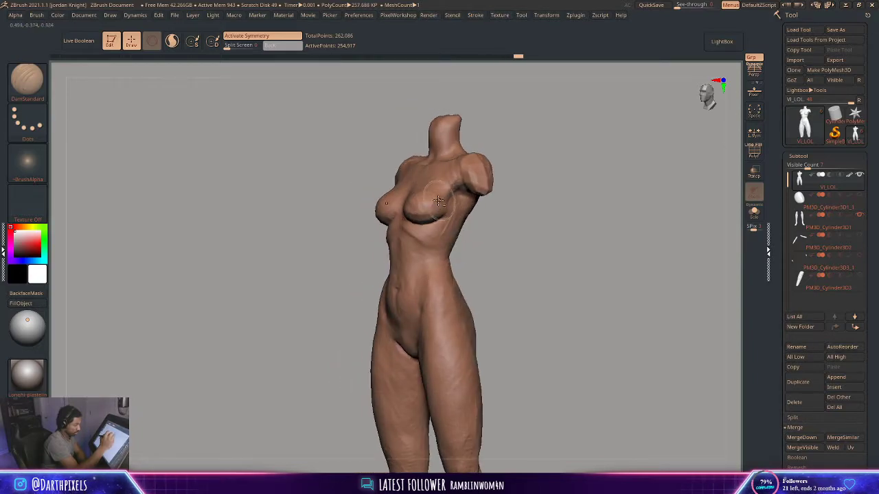
mouse_move(478, 181)
left_mouse_down()
mouse_move(530, 231)
mouse_move(517, 240)
mouse_move(473, 223)
left_mouse_up()
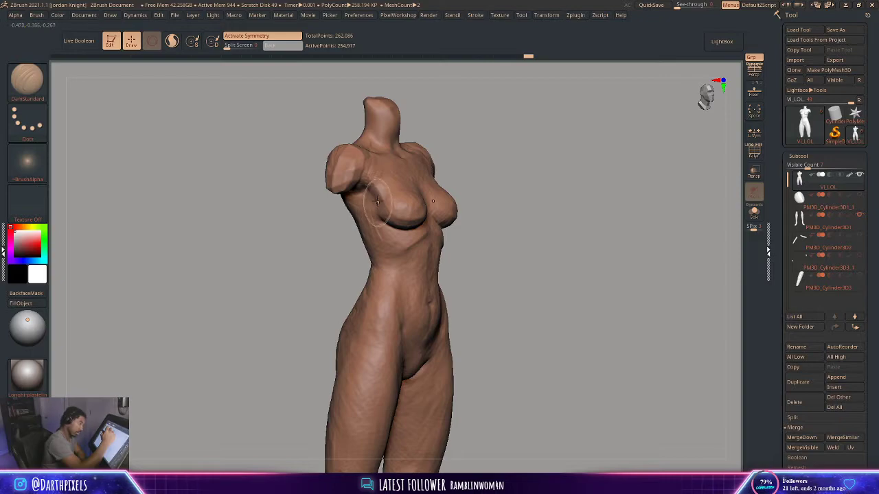
mouse_move(364, 174)
left_mouse_down()
mouse_move(501, 167)
mouse_move(545, 188)
mouse_move(531, 163)
left_mouse_up()
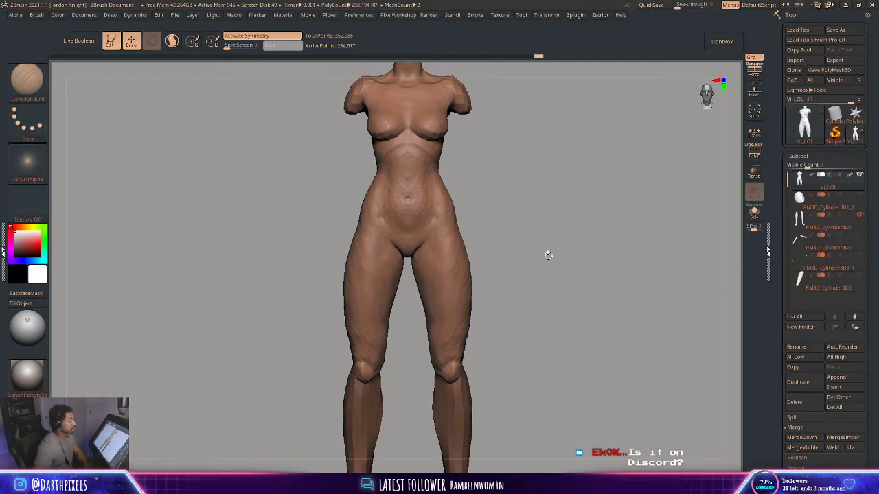
mouse_move(548, 255)
left_mouse_down()
mouse_move(522, 249)
mouse_move(516, 221)
mouse_move(529, 237)
mouse_move(548, 234)
left_mouse_up()
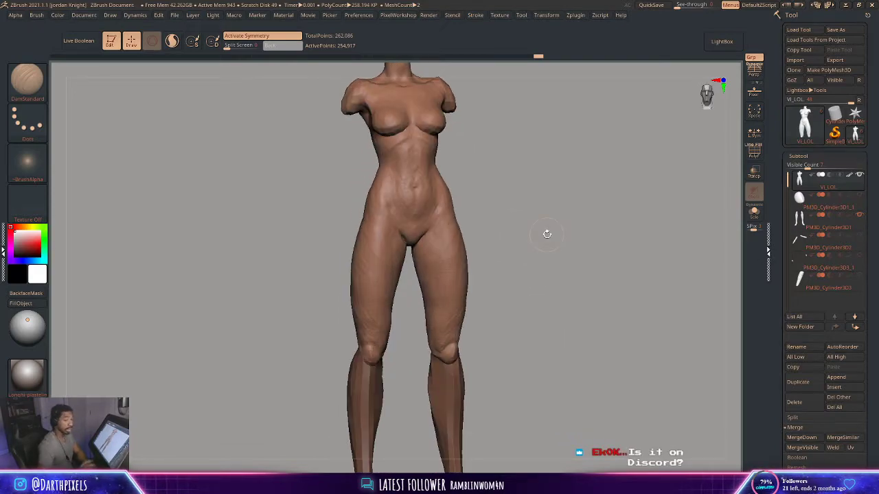
Carve the shoulder blade edges and the muscle lines beside the spine on the upper back
key("space")
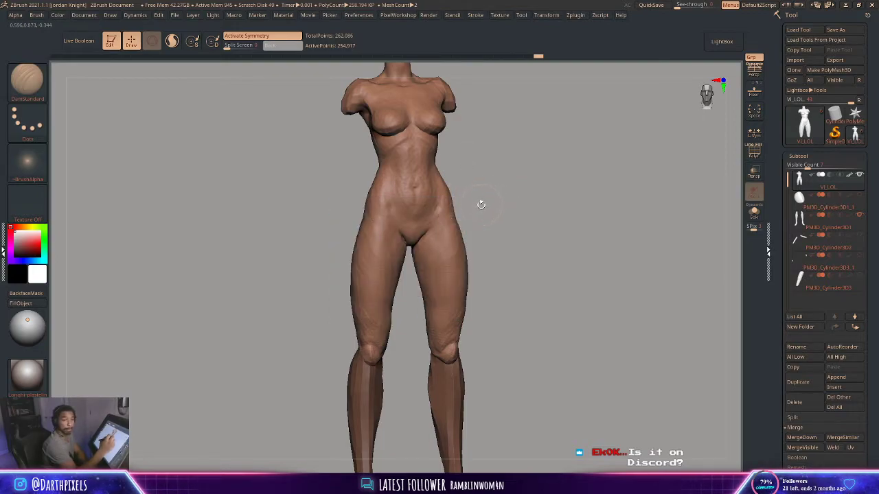
mouse_move(497, 197)
left_mouse_down()
mouse_move(498, 186)
mouse_move(404, 187)
mouse_move(461, 186)
left_mouse_up()
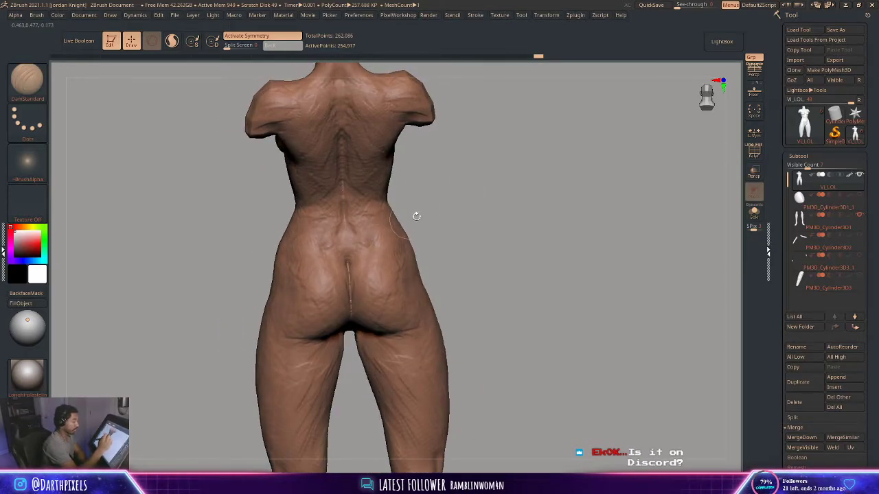
mouse_move(416, 216)
left_mouse_down("alt")
mouse_move(457, 215)
mouse_move(453, 249)
mouse_move(469, 210)
mouse_move(453, 261)
mouse_move(446, 225)
mouse_move(436, 225)
left_mouse_up("alt")
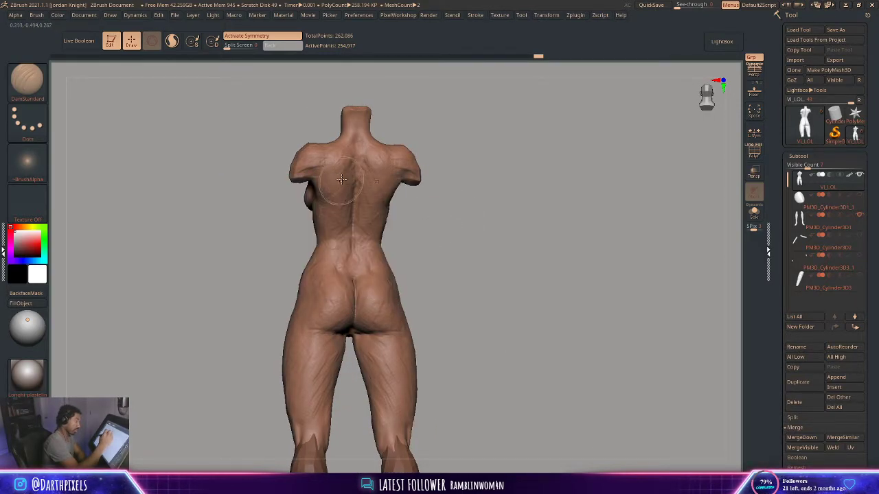
key("space")
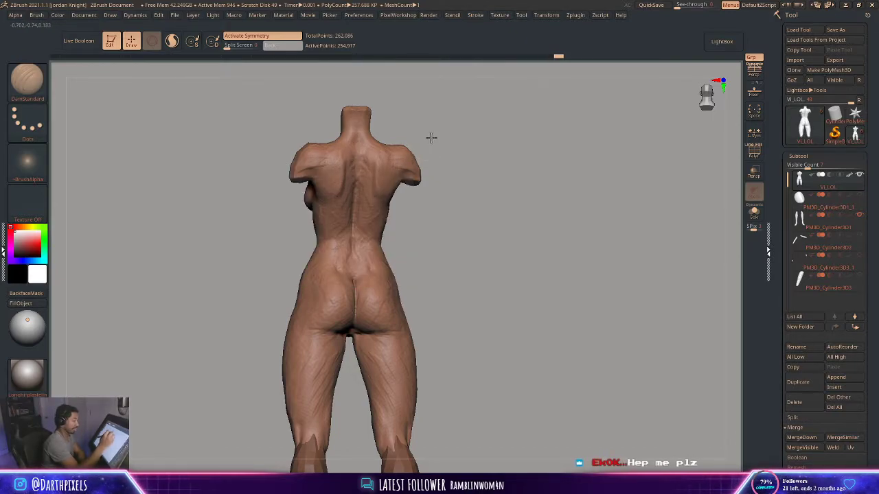
mouse_move(431, 137)
left_mouse_down("shift")
mouse_move(422, 130)
mouse_move(422, 168)
mouse_move(443, 160)
mouse_move(373, 193)
left_mouse_up("shift")
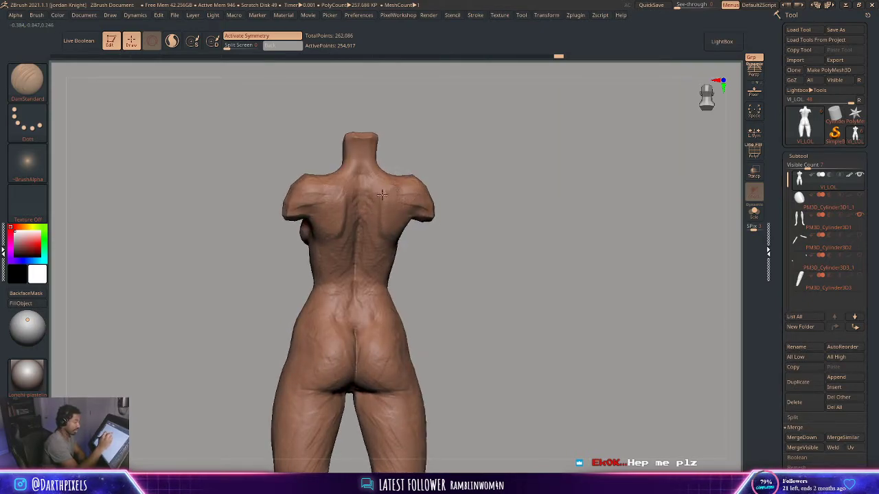
left_click_drag(442, 170, 406, 159, "alt")
left_click_drag(406, 162, 475, 164)
left_click_drag(475, 166, 431, 170)
mouse_move(459, 184)
left_mouse_down()
mouse_move(501, 185)
mouse_move(471, 171)
mouse_move(455, 183)
left_mouse_up()
key("space")
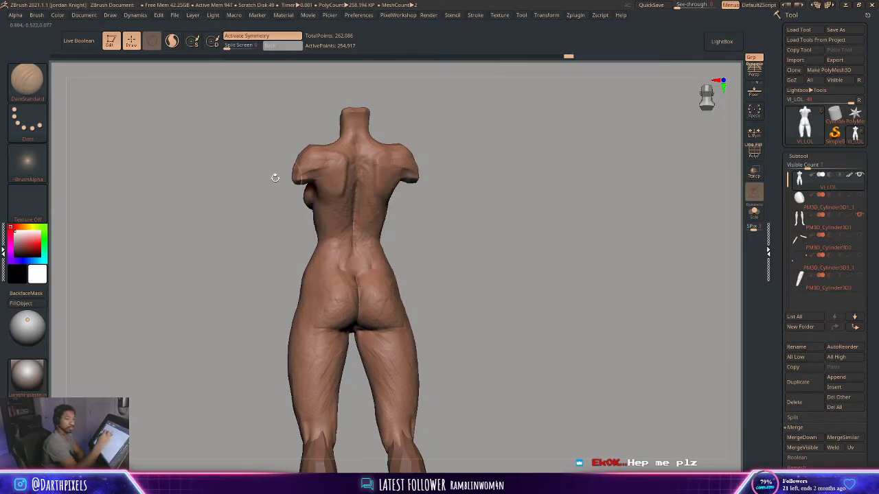
Switch to ClayBuildup and build up the middle back muscles on both sides of the spine
key("b")
key("c")
key("b")
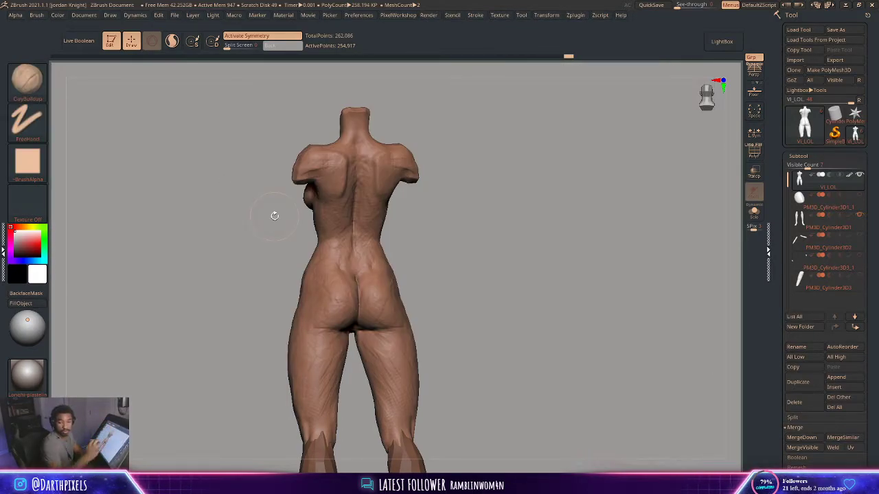
mouse_move(432, 182)
left_mouse_down()
mouse_move(378, 183)
mouse_move(362, 199)
mouse_move(363, 191)
left_mouse_up()
key("space")
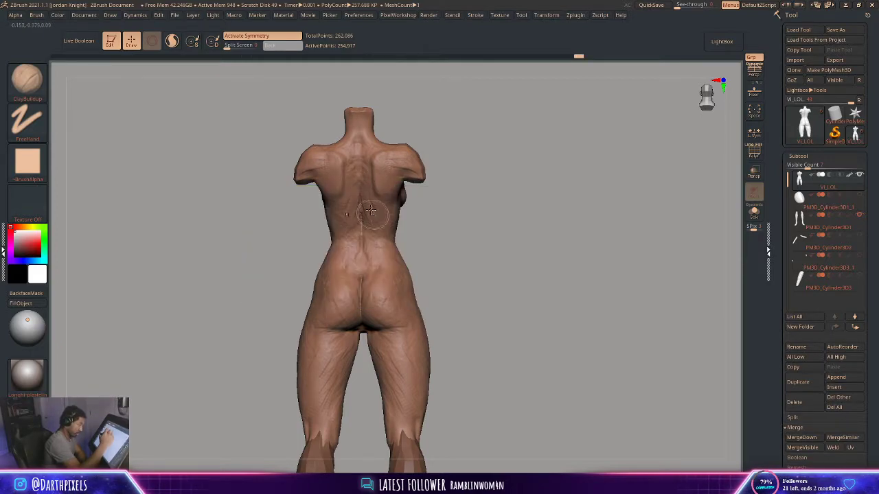
left_click_drag(382, 220, 364, 193)
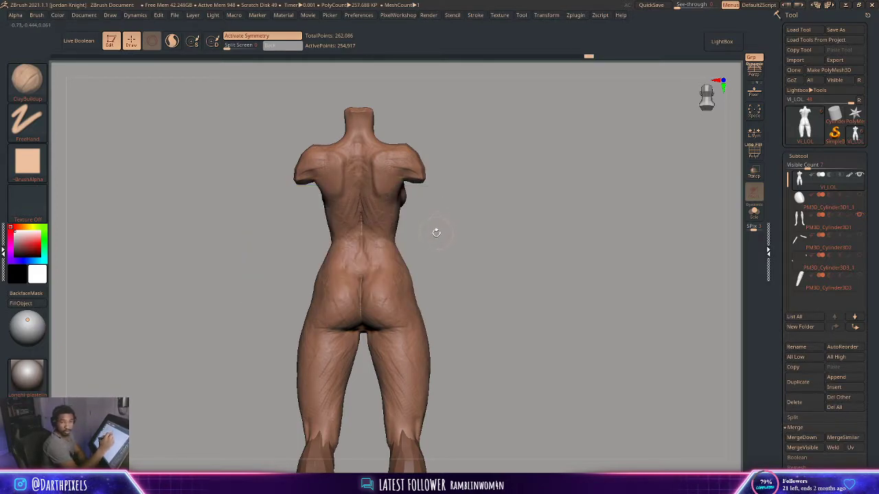
mouse_move(458, 222)
left_mouse_down()
mouse_move(504, 212)
mouse_move(463, 226)
left_mouse_up()
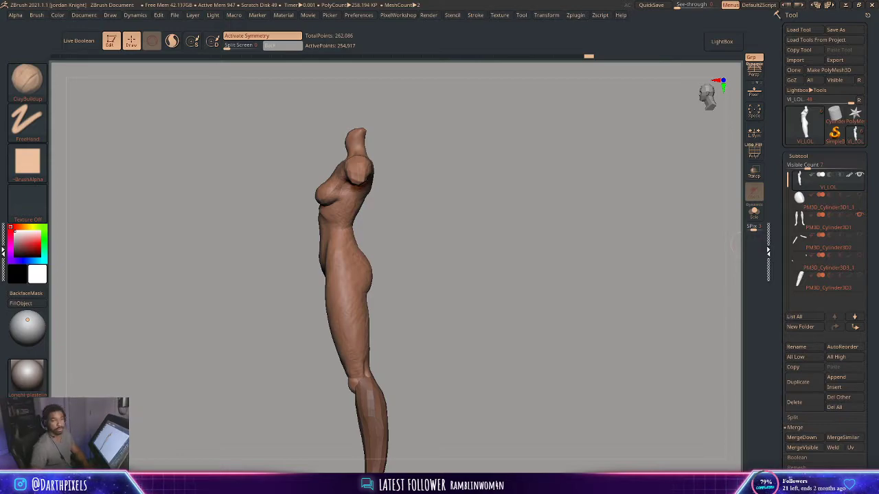
mouse_move(482, 373)
left_mouse_down()
mouse_move(454, 272)
mouse_move(476, 245)
mouse_move(496, 270)
mouse_move(510, 266)
mouse_move(496, 257)
mouse_move(470, 160)
left_mouse_up()
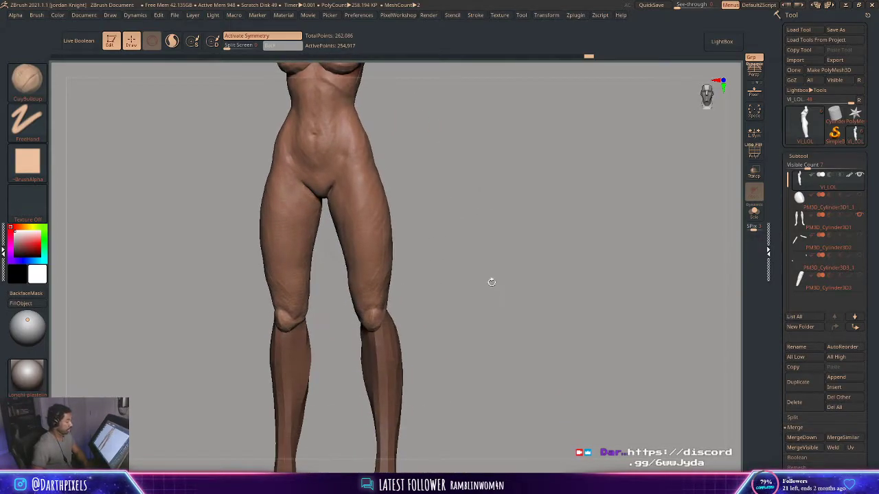
left_click_drag(491, 280, 502, 202, "alt")
mouse_move(498, 234)
left_mouse_down("alt")
mouse_move(474, 202)
mouse_move(495, 209)
mouse_move(504, 302)
left_mouse_up("alt")
left_click_drag(504, 302, 517, 305)
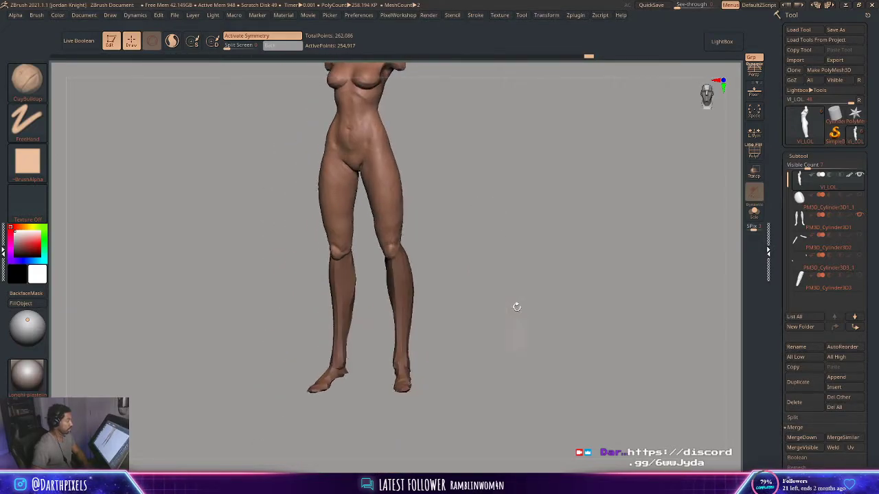
Adjust the ClayBuildup draw size and build up the side of the waist above the hip
mouse_move(447, 203)
left_mouse_down()
mouse_move(458, 197)
mouse_move(432, 189)
mouse_move(416, 198)
mouse_move(460, 206)
left_mouse_up()
key("space")
key("space")
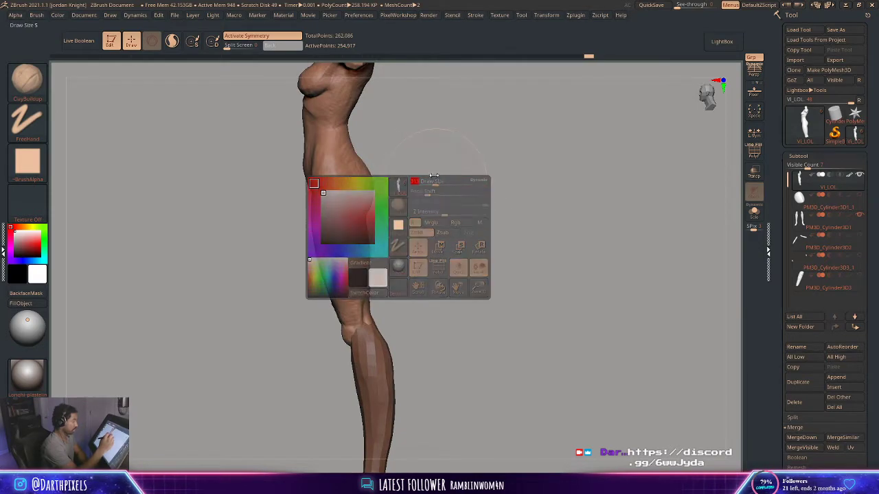
mouse_move(435, 166)
left_mouse_down()
mouse_move(450, 169)
mouse_move(456, 213)
left_mouse_up()
key("space")
mouse_move(382, 192)
left_mouse_down()
mouse_move(403, 195)
mouse_move(371, 175)
left_mouse_up()
key("space")
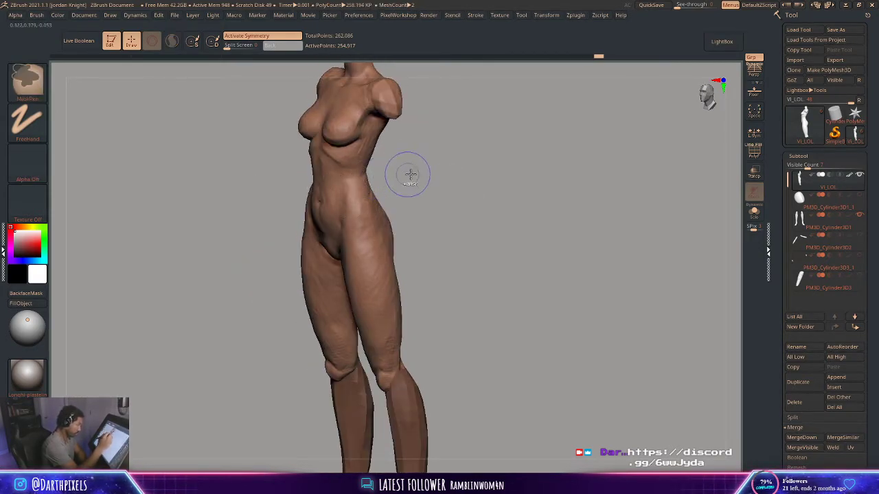
Switch to DamStandard, adjust its draw size and carve the contour where the waist meets the hip
key("b")
key("d")
key("s")
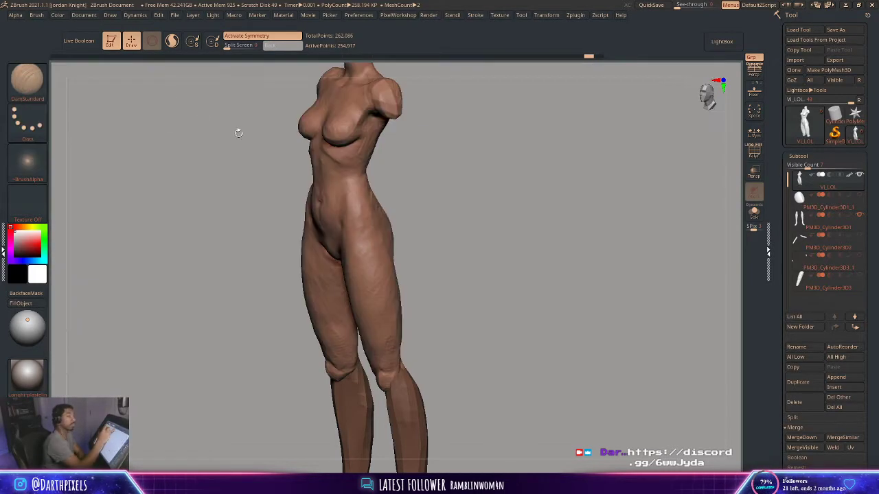
mouse_move(431, 172)
left_mouse_down()
mouse_move(414, 178)
mouse_move(421, 189)
left_mouse_up()
mouse_move(421, 189)
left_mouse_down()
mouse_move(389, 210)
mouse_move(428, 183)
mouse_move(404, 179)
mouse_move(406, 216)
mouse_move(362, 230)
left_mouse_up()
key("space")
mouse_move(411, 214)
left_mouse_down()
mouse_move(434, 214)
mouse_move(400, 212)
mouse_move(421, 220)
mouse_move(451, 190)
mouse_move(287, 189)
left_mouse_up()
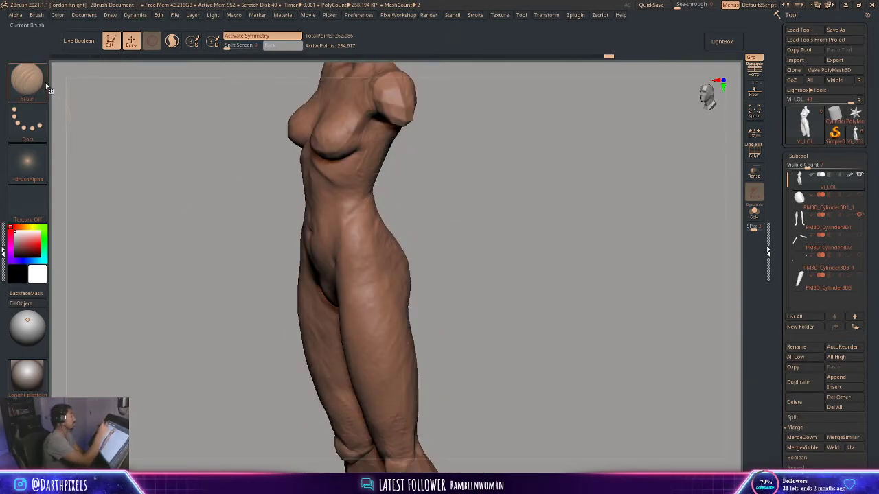
Switch back to ClayBuildup, adjust its draw size and build up the side of the abdomen at the waist
key("b")
key("c")
key("b")
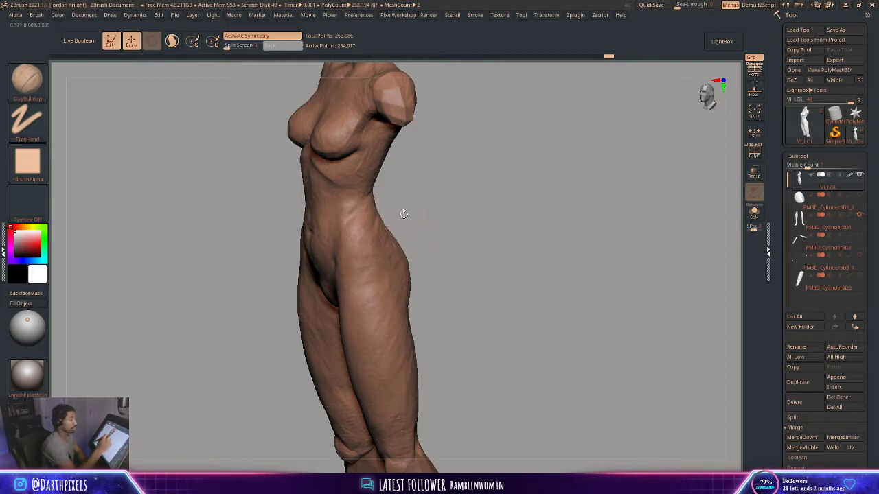
left_click_drag(404, 214, 363, 203)
right_click(343, 223)
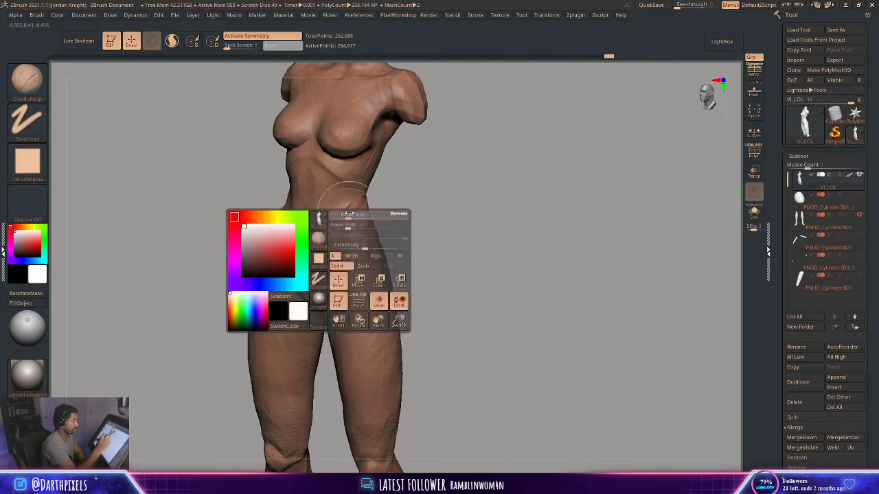
right_click_drag(345, 221, 368, 207)
mouse_move(415, 185)
right_mouse_down()
mouse_move(365, 218)
mouse_move(425, 185)
mouse_move(399, 176)
mouse_move(408, 206)
mouse_move(390, 204)
mouse_move(419, 194)
mouse_move(410, 195)
mouse_move(421, 233)
mouse_move(408, 225)
right_mouse_up()
Select the lower-leg subtool, choose the Move brush, adjust its draw size and pull the upper calves outward
left_click(400, 317, "alt")
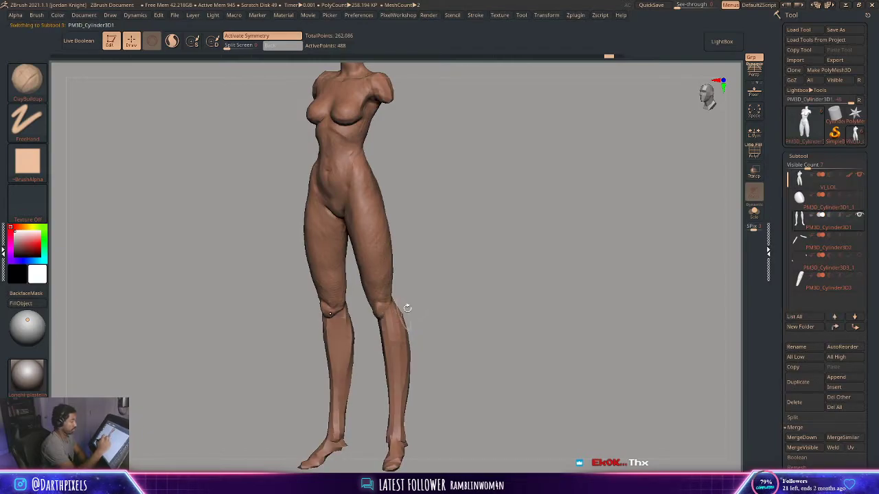
mouse_move(408, 305)
right_mouse_down()
mouse_move(460, 290)
mouse_move(446, 278)
mouse_move(443, 247)
mouse_move(435, 281)
mouse_move(458, 243)
mouse_move(436, 210)
right_mouse_up()
key("b")
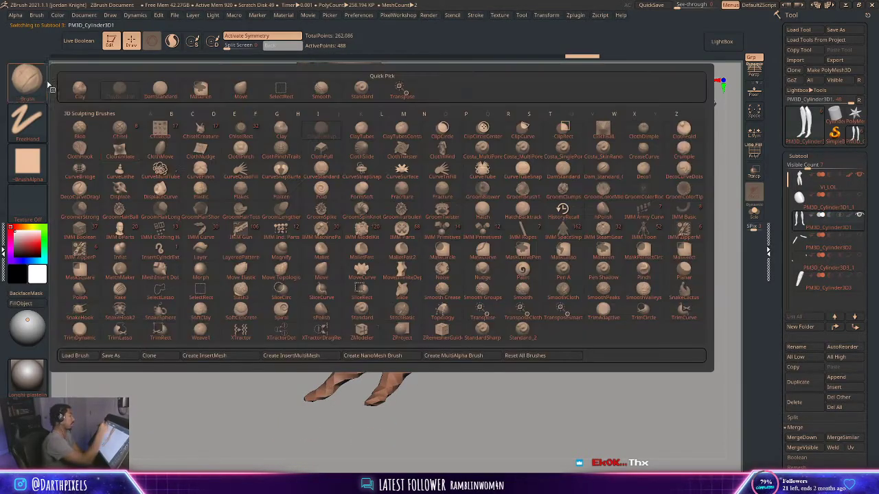
key("m")
key("v")
right_click(367, 202)
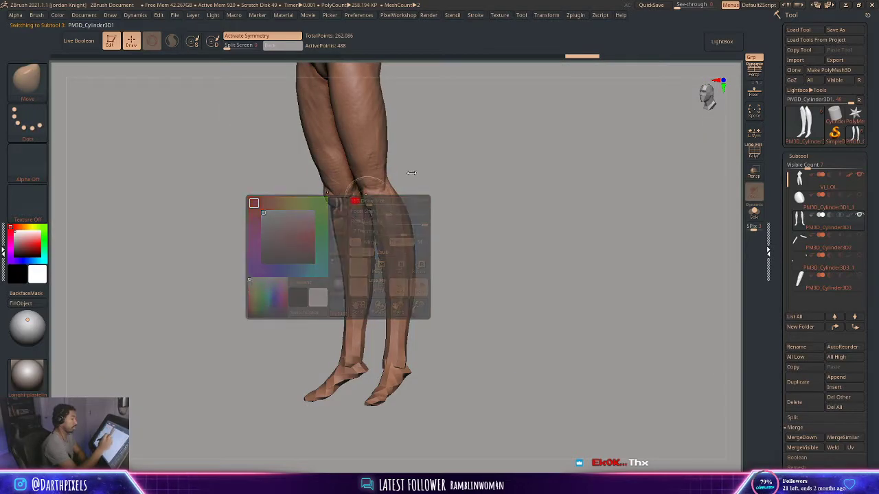
mouse_move(409, 172)
right_mouse_down()
mouse_move(427, 181)
mouse_move(404, 169)
mouse_move(374, 206)
mouse_move(388, 190)
mouse_move(378, 198)
mouse_move(373, 228)
right_mouse_up()
right_click(374, 230)
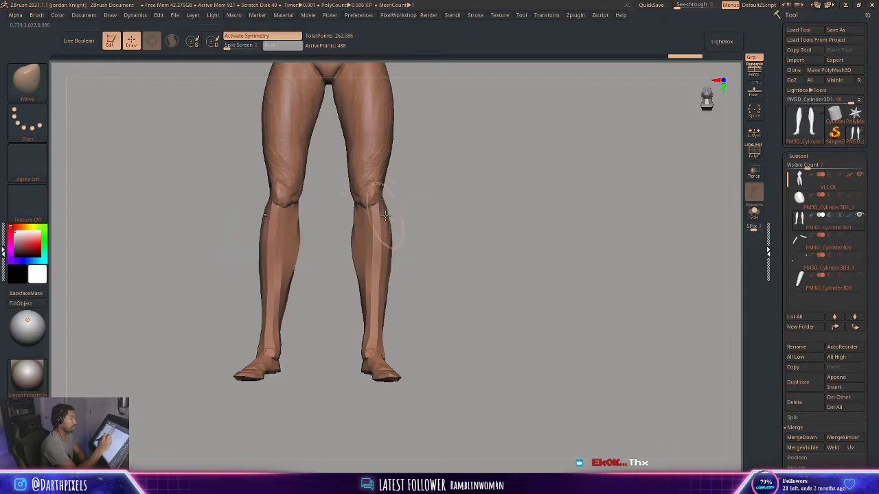
left_click_drag(384, 234, 391, 237)
Readjust the Move brush size and widen the outer calf contour slightly further
mouse_move(398, 221)
right_mouse_down()
mouse_move(428, 243)
mouse_move(419, 248)
mouse_move(412, 217)
right_mouse_up()
right_click(357, 298)
left_click_drag(393, 227, 398, 228)
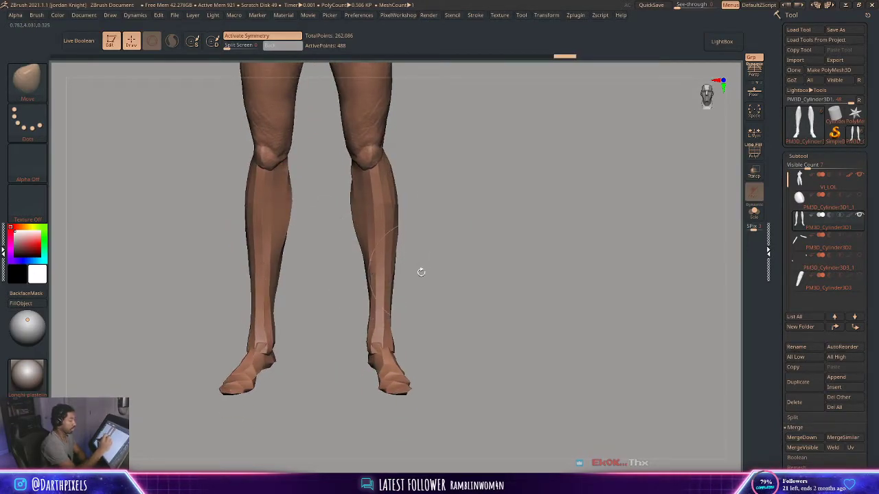
mouse_move(420, 270)
right_mouse_down()
mouse_move(428, 283)
mouse_move(424, 239)
mouse_move(453, 227)
mouse_move(434, 230)
right_mouse_up()
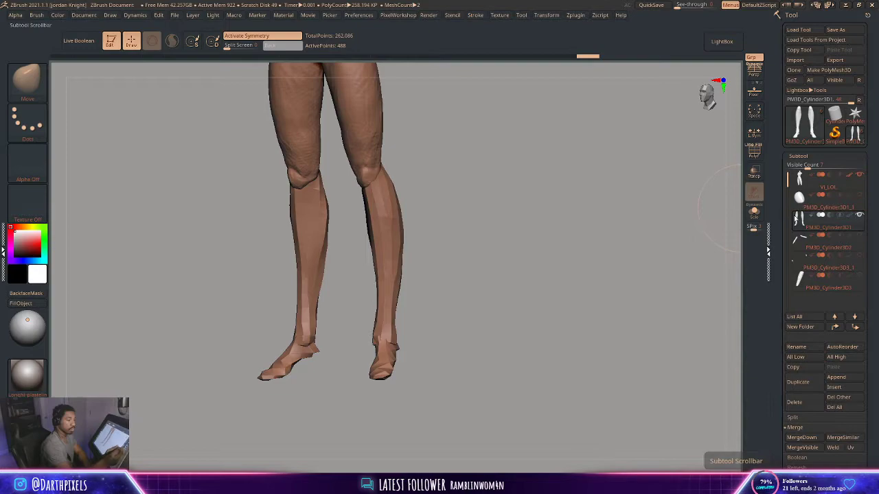
Move the VI_LOL body subtool down to sit directly above the lower legs and merge it with them using MergeDown
left_click(817, 181)
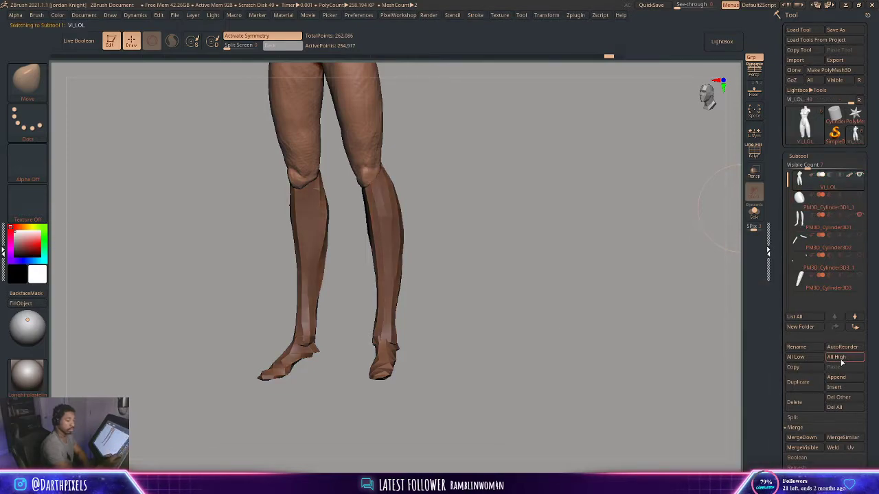
left_click(851, 328)
left_click(802, 437)
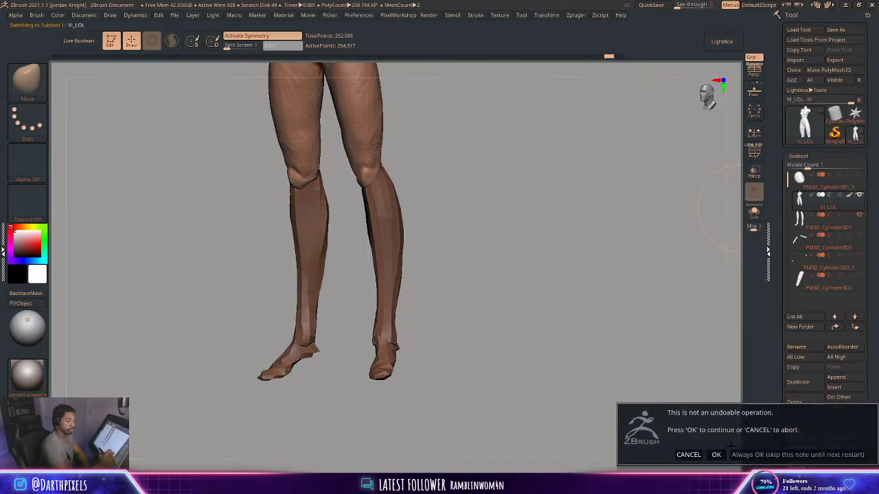
left_click(641, 446)
Step through the undo history to restore the merged body with its lower legs
mouse_move(461, 238)
right_mouse_down("alt")
mouse_move(462, 318)
mouse_move(461, 294)
mouse_move(432, 295)
mouse_move(428, 284)
mouse_move(461, 238)
mouse_move(482, 238)
mouse_move(461, 261)
mouse_move(447, 261)
right_mouse_up("alt")
mouse_move(358, 191)
right_mouse_down()
mouse_move(392, 183)
mouse_move(380, 188)
right_mouse_up()
left_click(344, 193, "ctrl+shift")
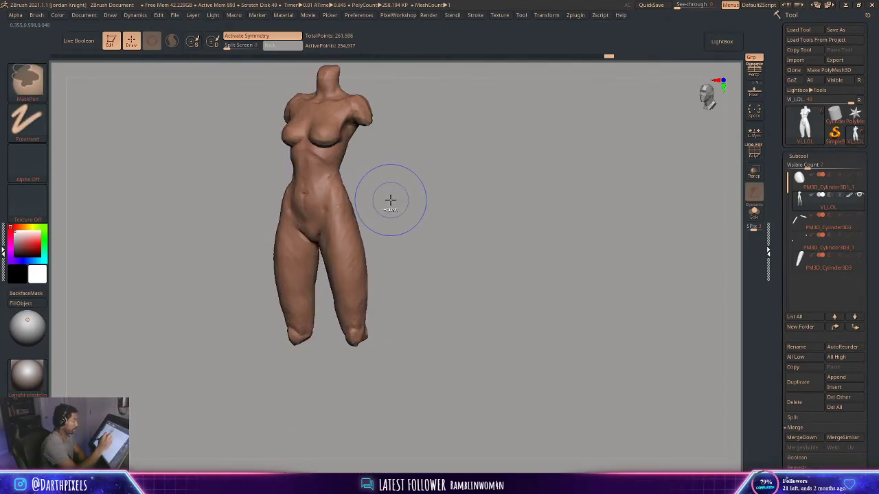
left_click(614, 56)
right_click_drag(422, 221, 455, 201, "alt")
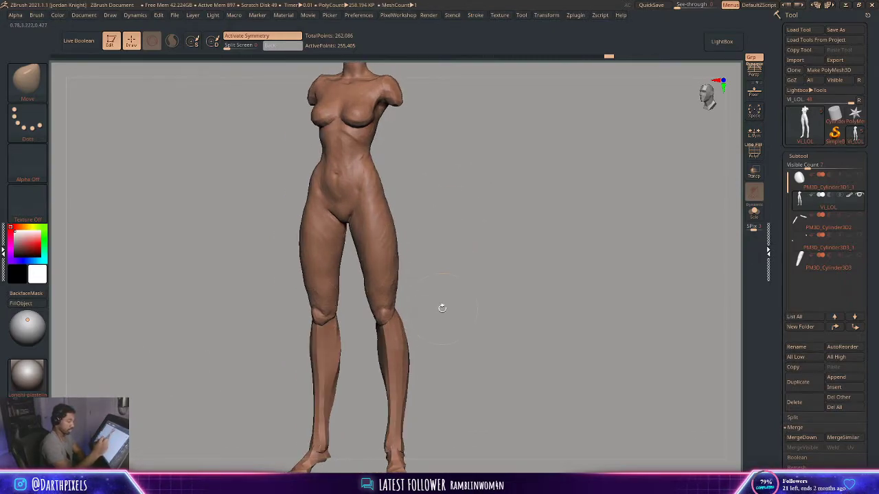
Display the polyframe and hide the lower-leg and foot polygroups of the merged body
key("shift+f")
right_click_drag(426, 333, 416, 289, "alt")
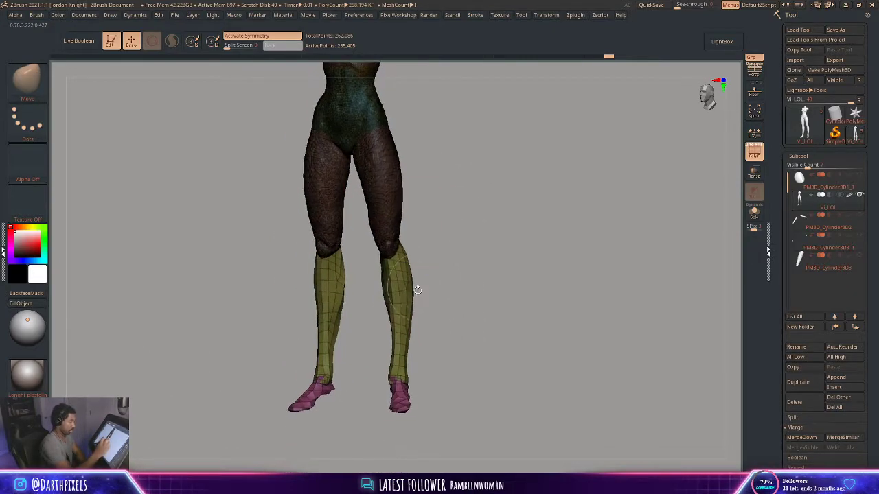
left_click(407, 297, "ctrl+shift")
left_click(406, 303, "ctrl+shift")
left_click(397, 386, "ctrl+alt+shift")
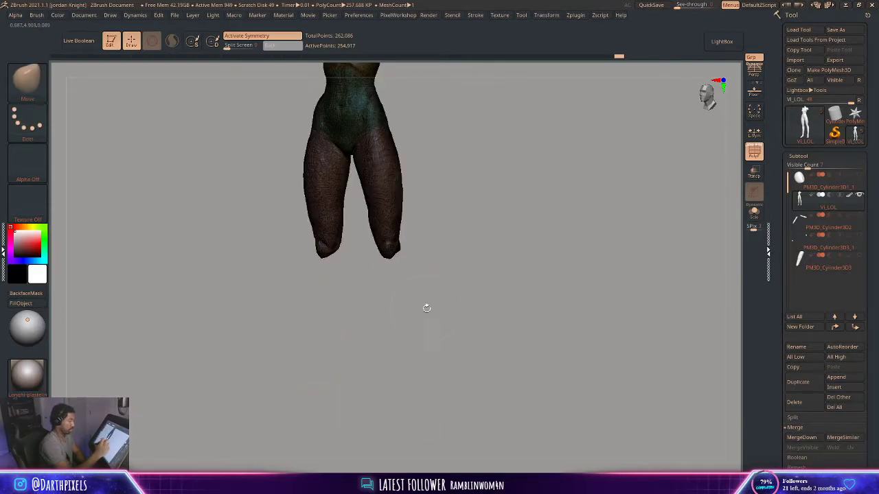
Split the hidden lower legs and feet into their own subtool and turn the polyframe display off
key("1")
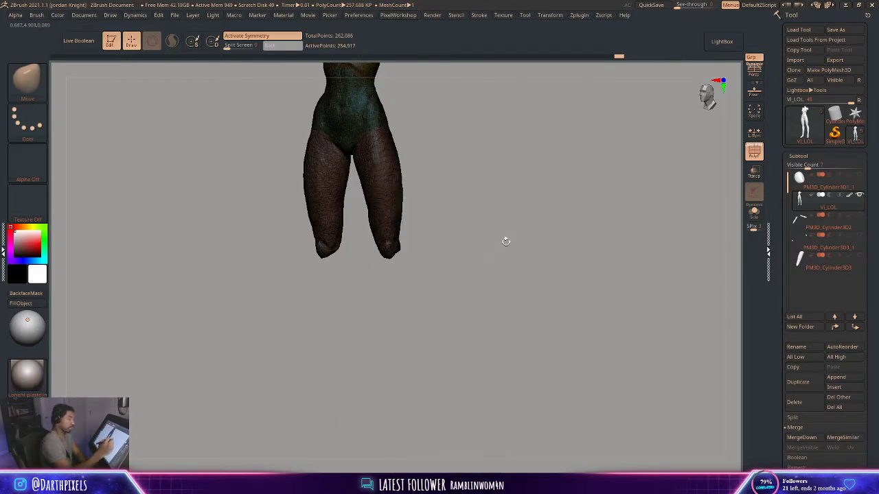
key("1")
left_click(458, 257)
left_click_drag(452, 168, 444, 237, "alt")
key("shift+f")
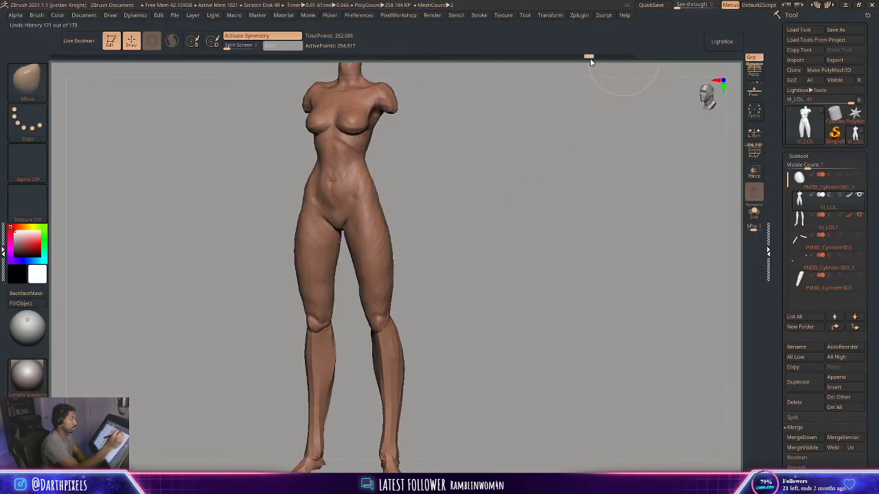
Examine the knees and lower legs from the front, switching to the separate lower-leg subtool VI_LOL1
mouse_move(469, 168)
left_mouse_down()
mouse_move(446, 173)
mouse_move(433, 157)
mouse_move(545, 171)
mouse_move(477, 190)
mouse_move(379, 328)
left_mouse_up()
key("space")
key("space")
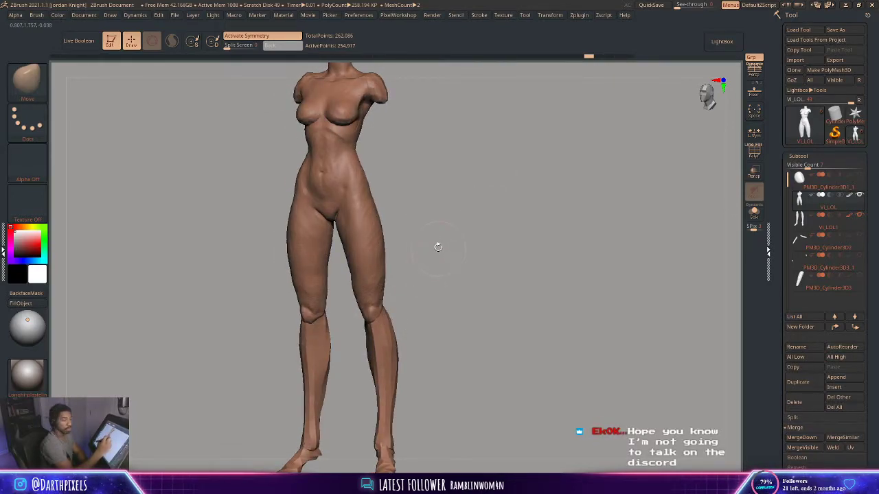
mouse_move(438, 247)
left_mouse_down()
mouse_move(442, 263)
mouse_move(428, 290)
mouse_move(435, 244)
left_mouse_up()
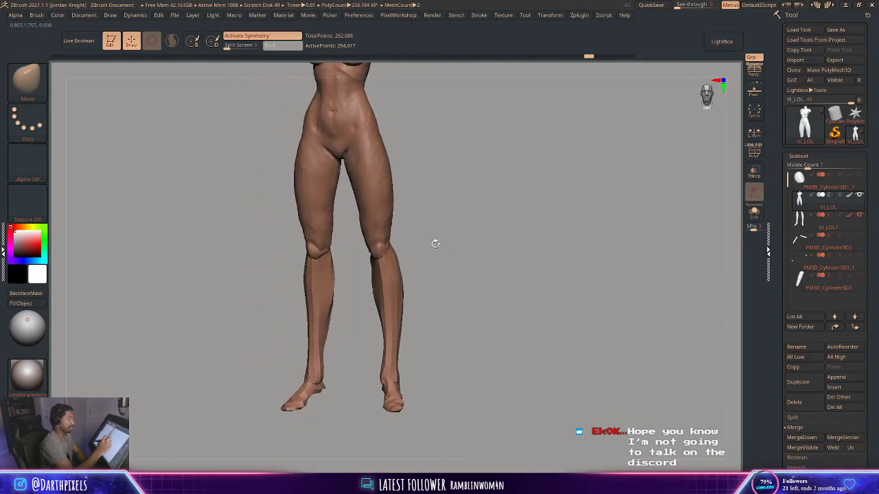
left_click(383, 279, "alt")
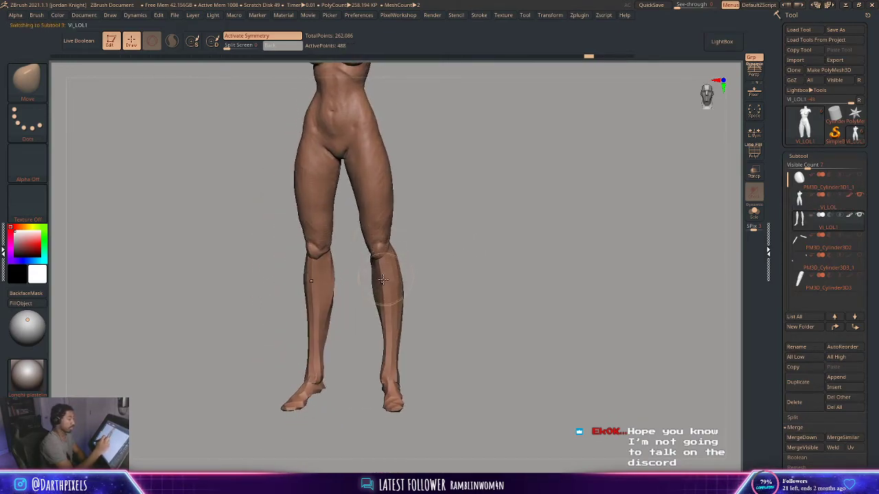
left_click_drag(429, 198, 438, 233, "shift")
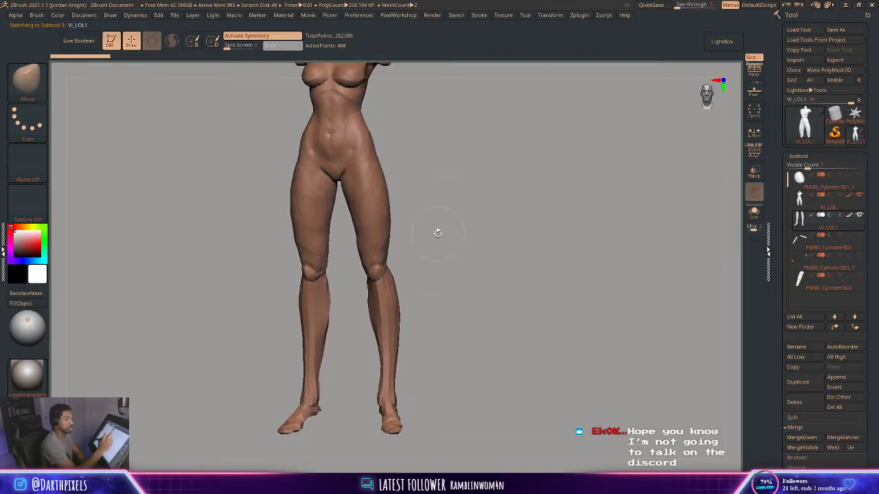
Select the VI_LOL body, merge it down with the VI_LOL1 lower legs and remesh the combined body
left_click(363, 232, "alt")
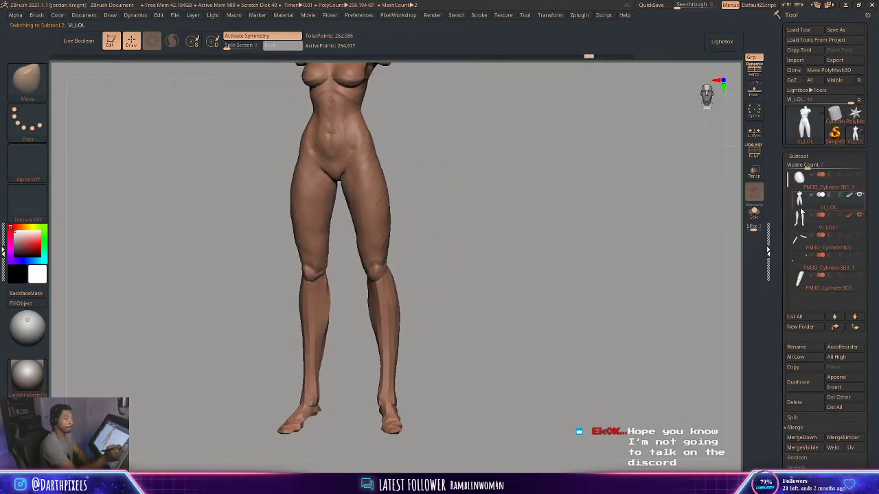
mouse_move(807, 225)
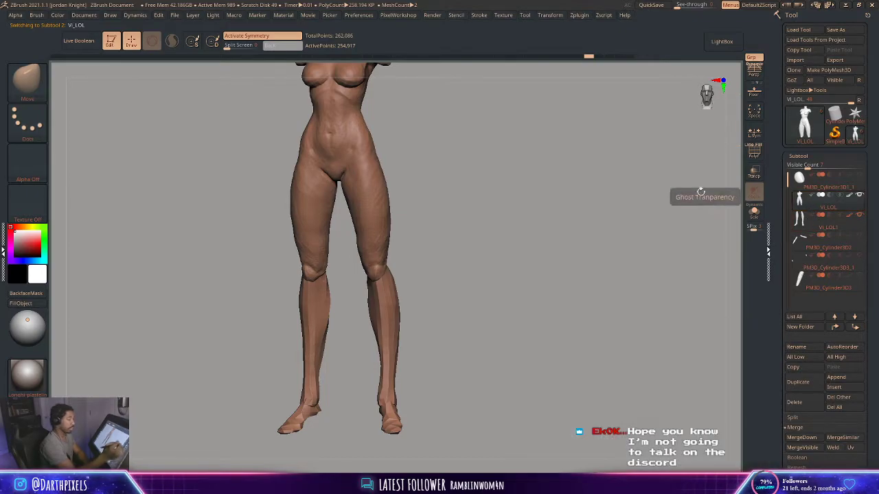
left_click_drag(429, 209, 480, 209)
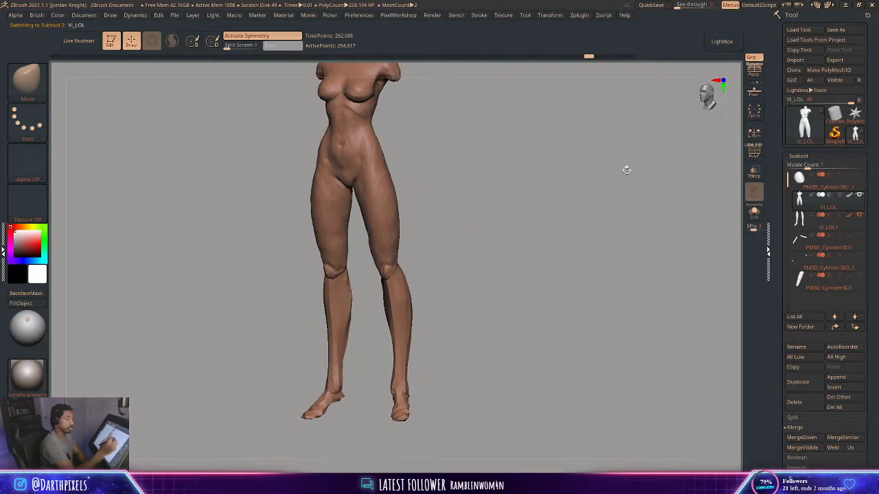
left_click(804, 438)
left_click(715, 455)
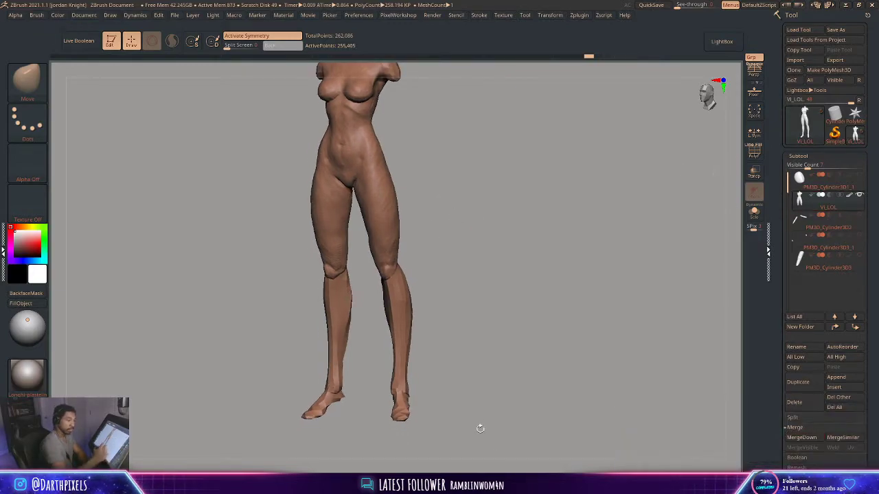
left_click_drag(464, 207, 467, 287)
left_click_drag(467, 251, 429, 208)
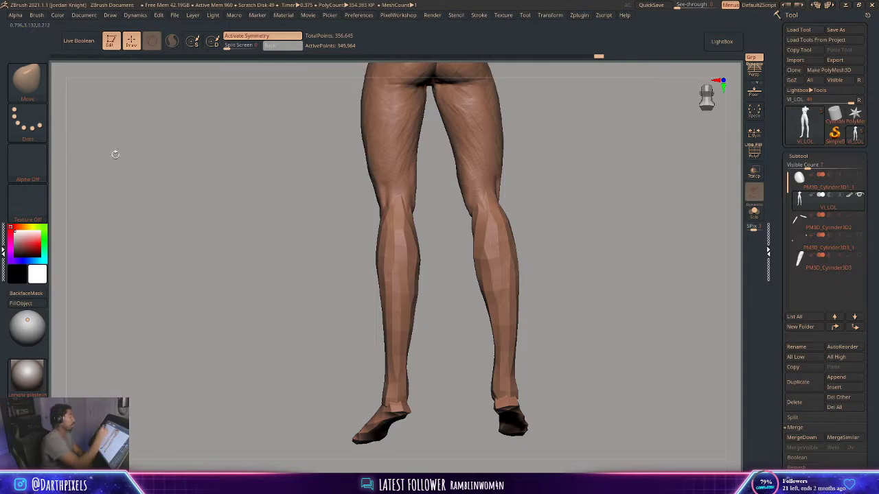
Switch to DamStandard, adjust its draw size and carve the creases at the back of the knees
key("b")
key("d")
key("s")
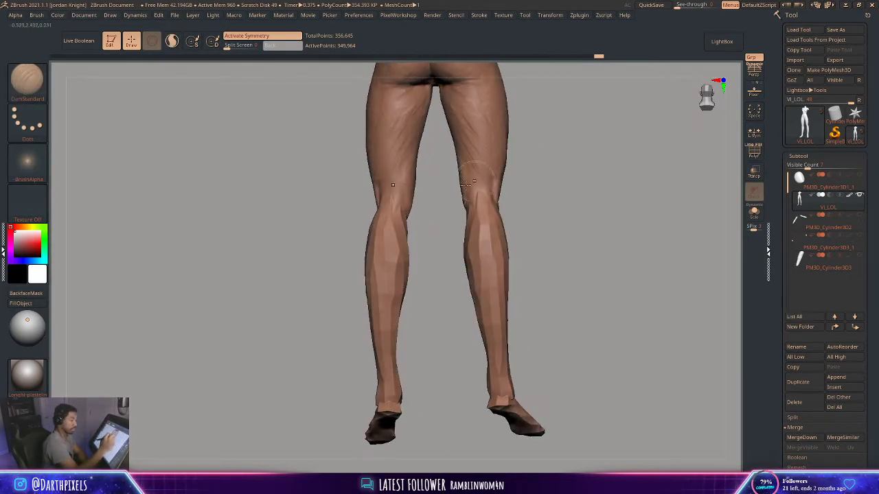
right_click(428, 219)
left_click_drag(429, 218, 414, 204)
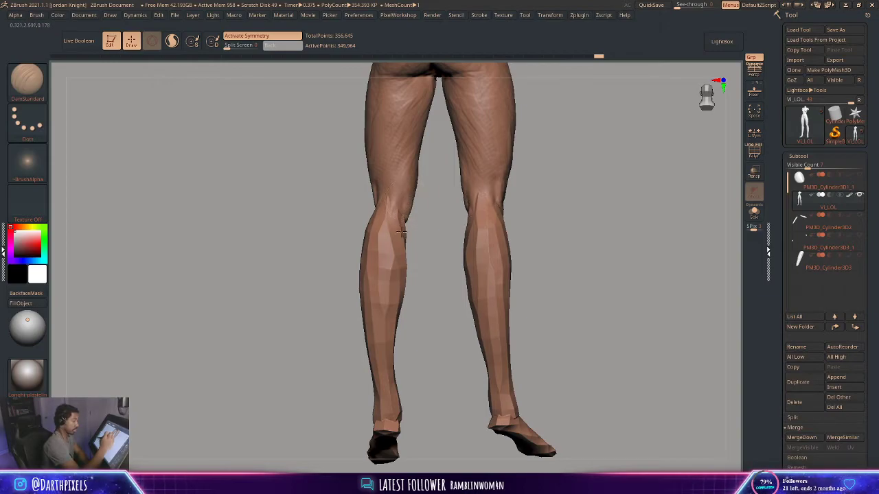
left_click_drag(422, 232, 429, 175)
Switch to ClayBuildup, adjust its draw size and build up the inner sides of the knees
key("b")
key("c")
key("b")
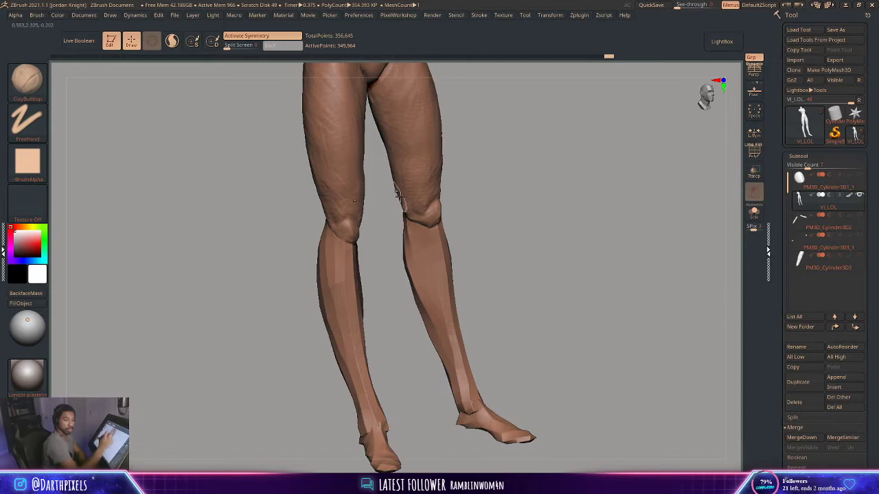
right_click(409, 214)
left_click_drag(453, 193, 474, 173)
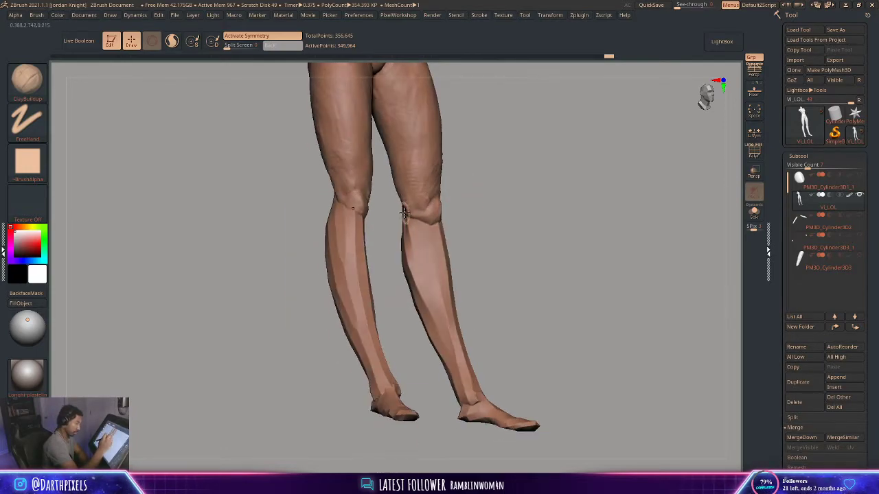
Resize the brush and blend the inner thighs across the knee joint into the tops of the calves
right_click(406, 212)
mouse_move(467, 206)
left_mouse_down()
mouse_move(438, 210)
mouse_move(481, 164)
left_mouse_up()
mouse_move(406, 208)
left_mouse_down()
mouse_move(411, 227)
mouse_move(398, 230)
mouse_move(450, 225)
mouse_move(405, 212)
mouse_move(377, 254)
left_mouse_up()
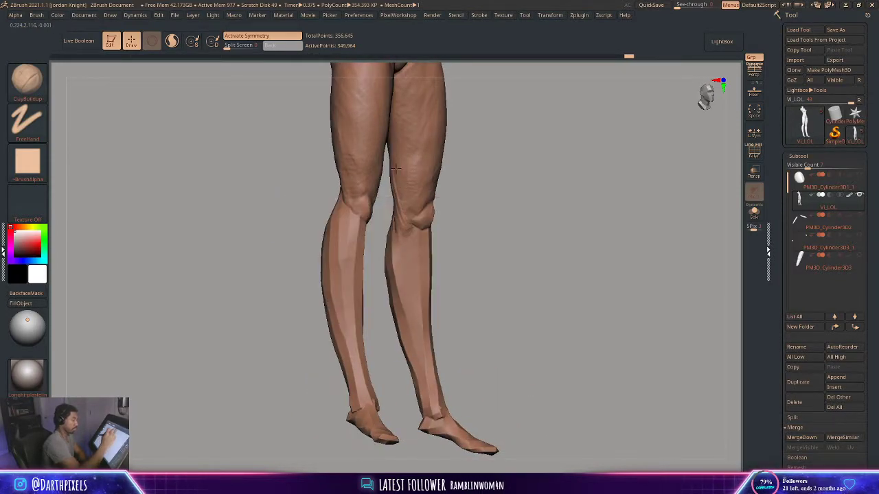
mouse_move(439, 206)
left_mouse_down()
mouse_move(469, 201)
mouse_move(447, 188)
mouse_move(407, 186)
mouse_move(419, 213)
mouse_move(359, 200)
left_mouse_up()
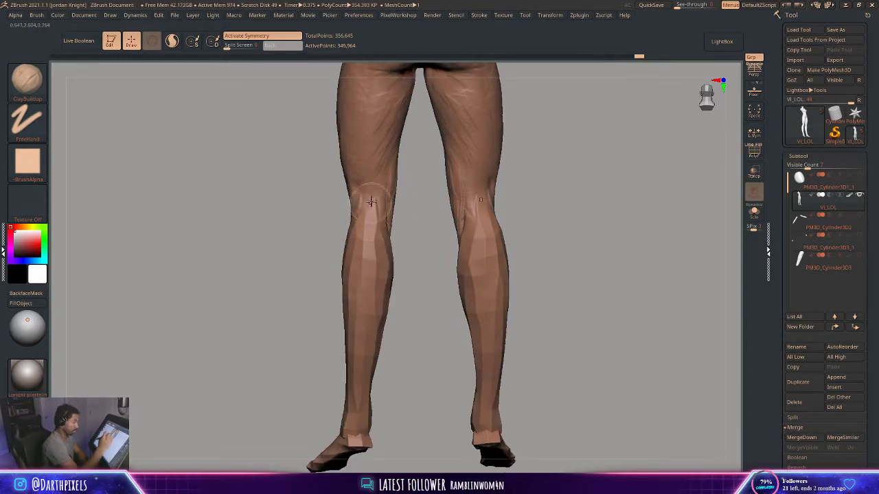
Build up and smooth the backs of the knees, blending them into the tops of the calves
key("space")
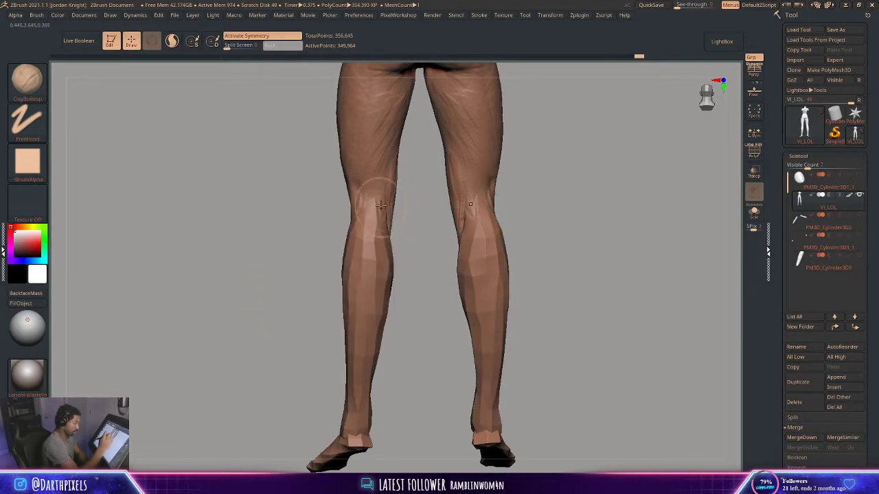
mouse_move(375, 215)
left_mouse_down()
mouse_move(396, 241)
mouse_move(390, 292)
mouse_move(404, 232)
mouse_move(385, 237)
mouse_move(376, 217)
mouse_move(386, 232)
left_mouse_up()
right_click(346, 273)
mouse_move(371, 235)
left_mouse_down("shift")
mouse_move(376, 222)
mouse_move(386, 224)
left_mouse_up("shift")
right_click(346, 270)
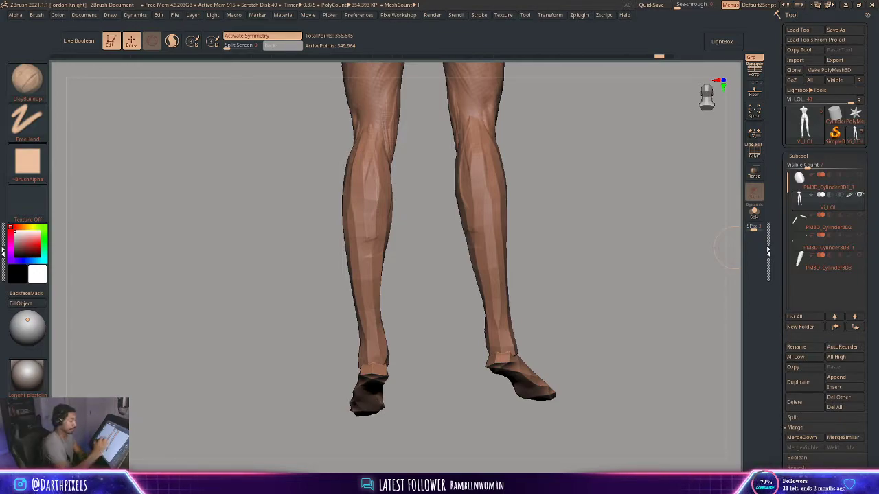
left_click_drag(407, 209, 385, 226)
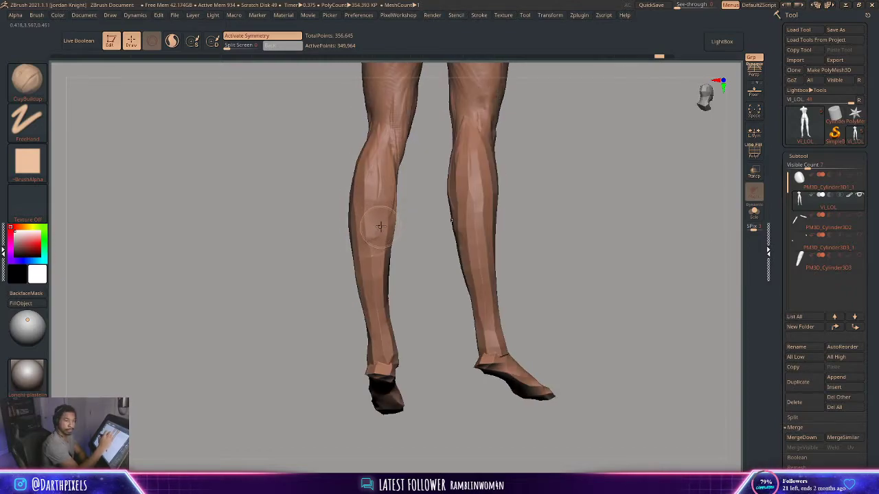
Adjust the brush's draw size and build up the calf muscles along the backs and inner sides of the lower legs
key("space")
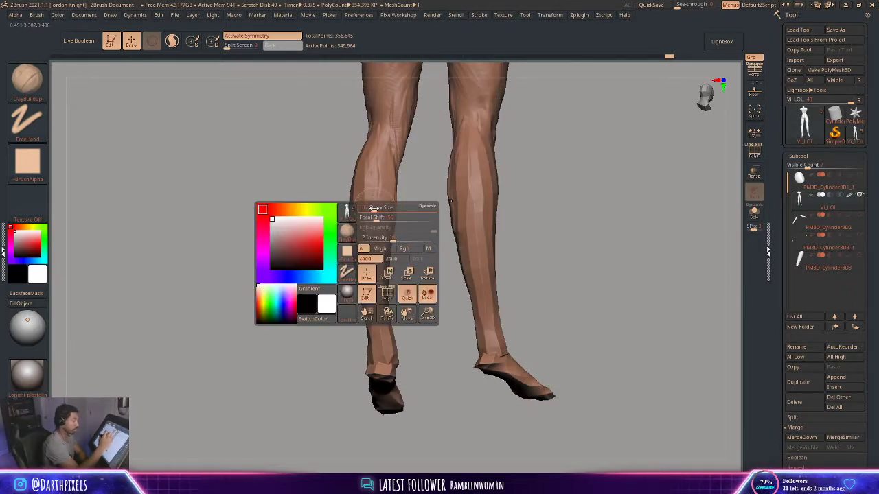
mouse_move(384, 196)
left_mouse_down()
mouse_move(380, 218)
mouse_move(391, 202)
left_mouse_up()
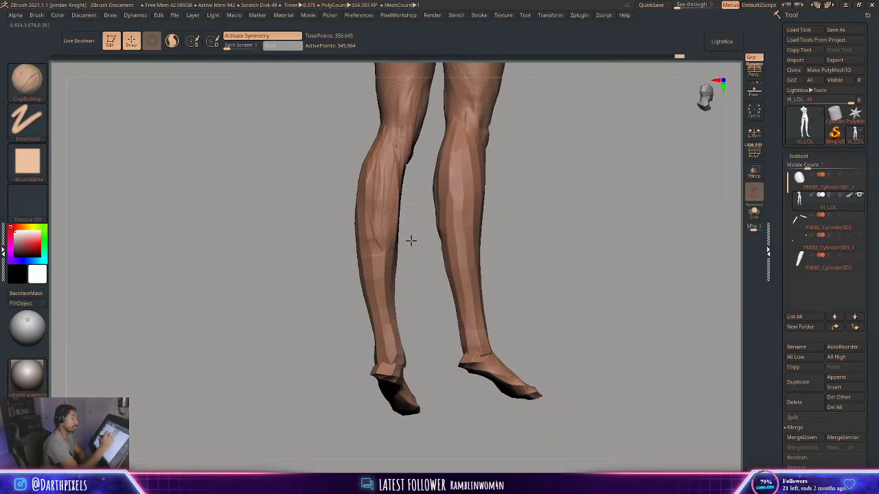
left_click_drag(411, 240, 398, 247)
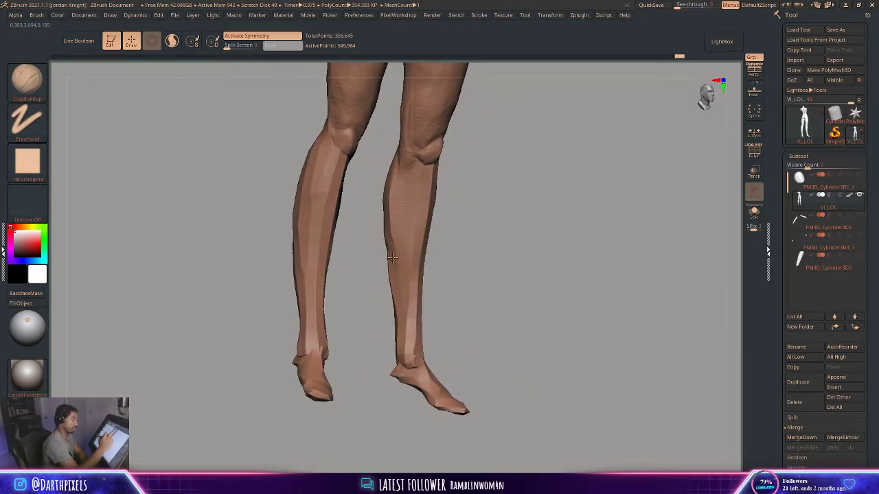
mouse_move(394, 186)
left_mouse_down()
mouse_move(453, 188)
mouse_move(409, 265)
left_mouse_up()
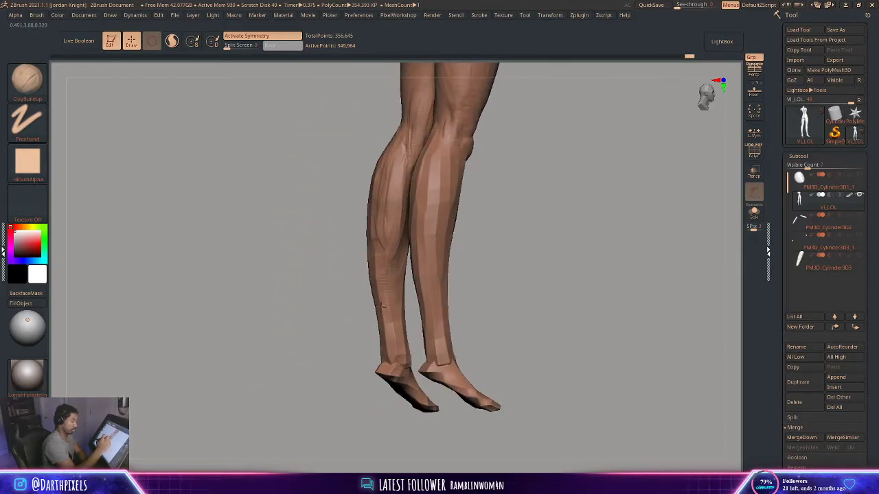
mouse_move(379, 306)
left_mouse_down()
mouse_move(371, 295)
mouse_move(374, 307)
mouse_move(449, 324)
mouse_move(504, 281)
mouse_move(520, 251)
mouse_move(498, 300)
mouse_move(487, 284)
mouse_move(464, 288)
mouse_move(483, 288)
mouse_move(567, 229)
left_mouse_up()
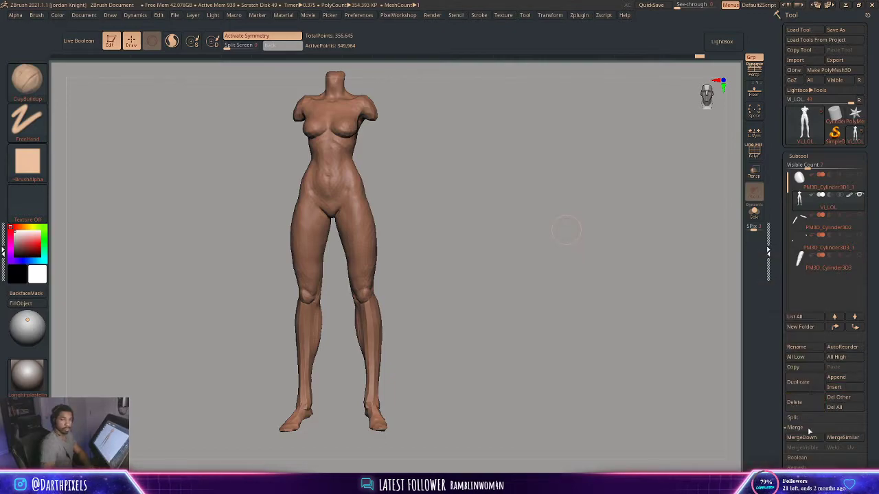
Insert a Cube3D as a new subtool and flatten it vertically into a thin slab
left_click(833, 388)
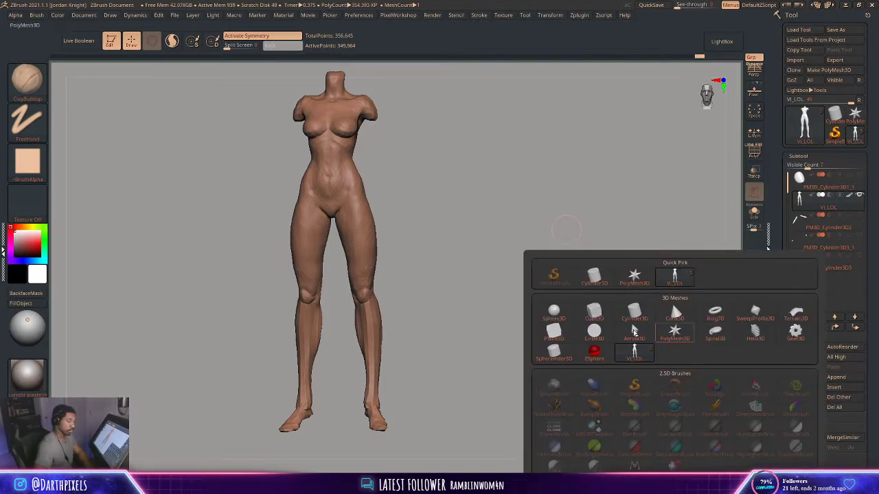
left_click(594, 314)
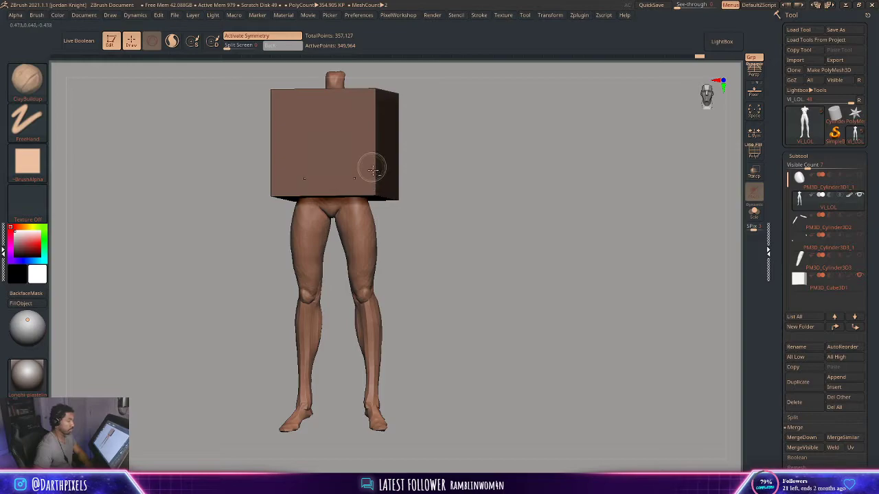
key("w")
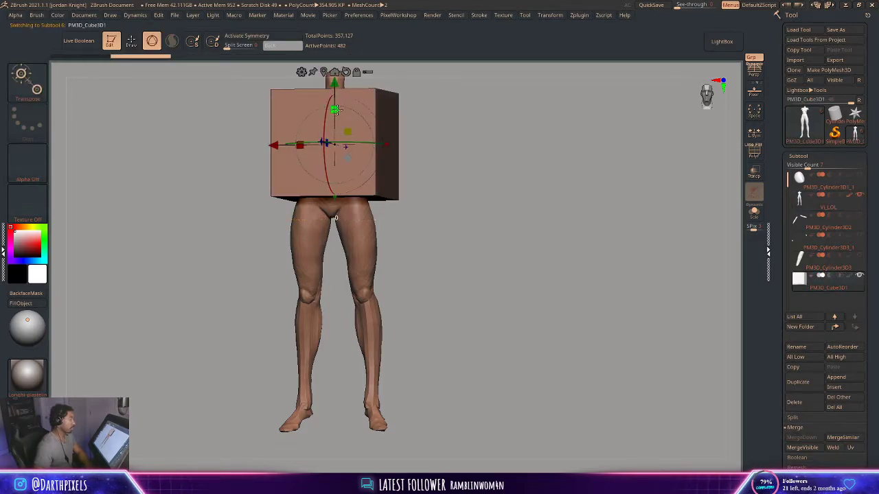
left_click_drag(335, 109, 356, 186)
left_click_drag(334, 109, 359, 440)
key("ctrl+z")
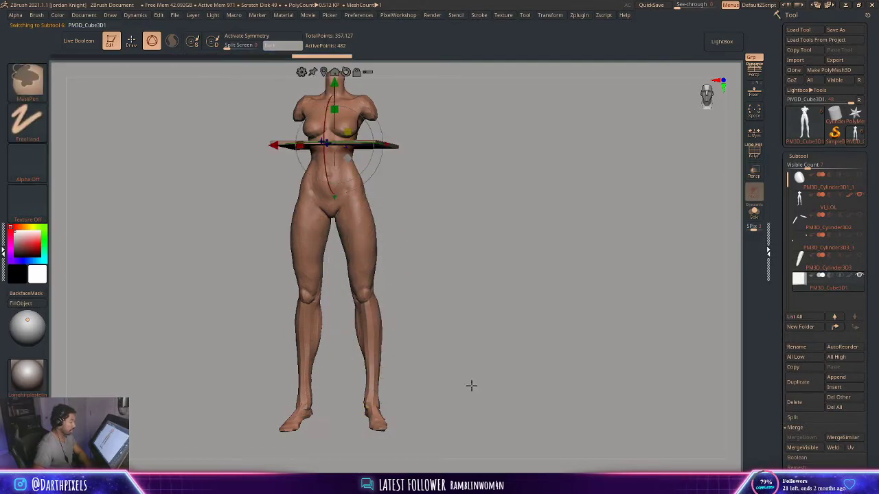
Move the slab under the feet, enlarge it into a ground platform and reselect the VI_LOL body for sculpting
left_click_drag(447, 386, 452, 367, "alt")
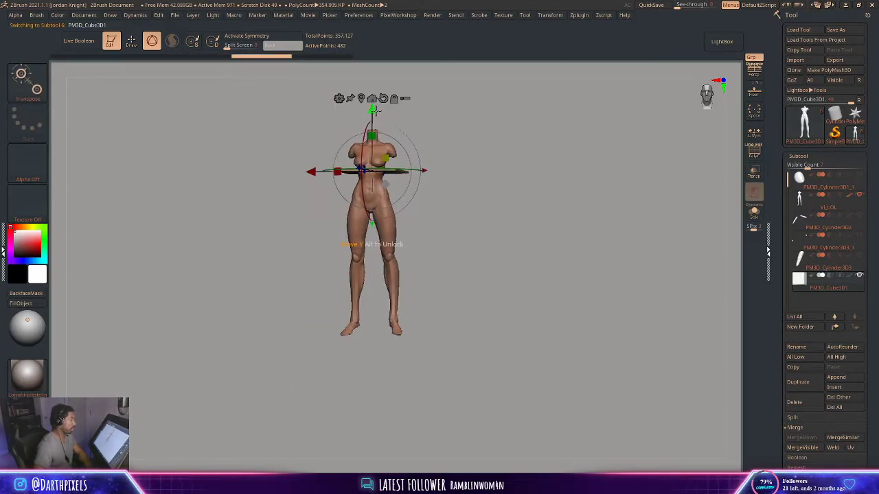
mouse_move(375, 112)
left_mouse_down()
mouse_move(377, 278)
mouse_move(474, 271)
mouse_move(435, 308)
left_mouse_up()
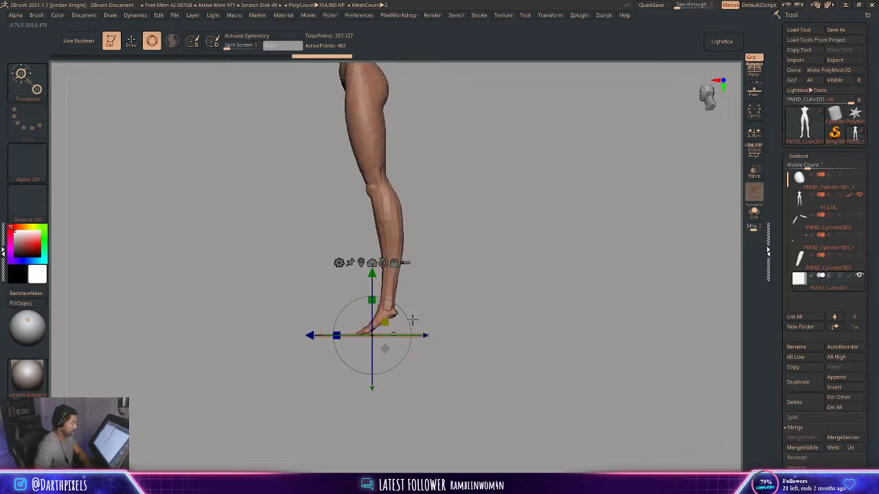
key("q")
key("w")
mouse_move(385, 322)
left_mouse_down()
mouse_move(483, 308)
mouse_move(470, 273)
mouse_move(426, 276)
left_mouse_up()
left_click_drag(374, 300, 384, 335)
left_click_drag(459, 286, 496, 283)
mouse_move(473, 237)
left_mouse_down("alt")
mouse_move(471, 334)
mouse_move(456, 318)
mouse_move(495, 318)
mouse_move(467, 309)
mouse_move(478, 310)
mouse_move(457, 277)
mouse_move(483, 355)
mouse_move(497, 340)
mouse_move(507, 290)
mouse_move(457, 302)
mouse_move(536, 325)
mouse_move(539, 296)
mouse_move(548, 294)
left_mouse_up("alt")
key("q")
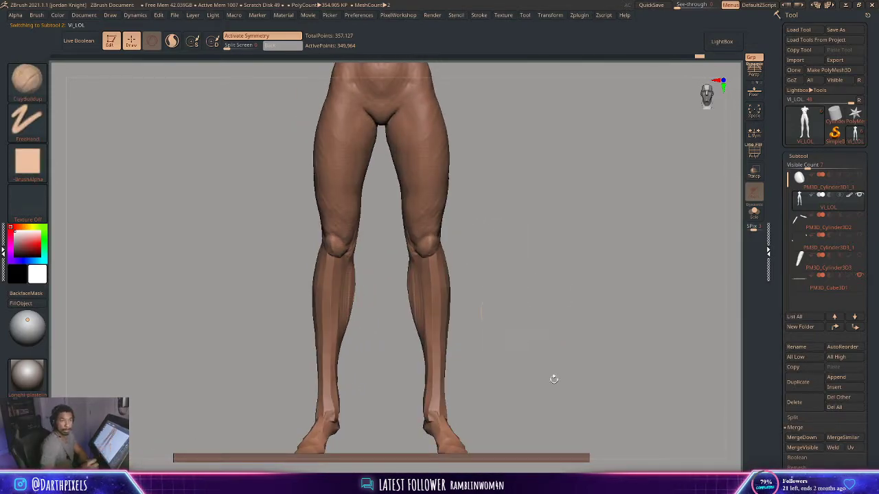
Resize the ClayBuildup brush and fill out the inner calves and shins just below the kneecaps
right_click(316, 309)
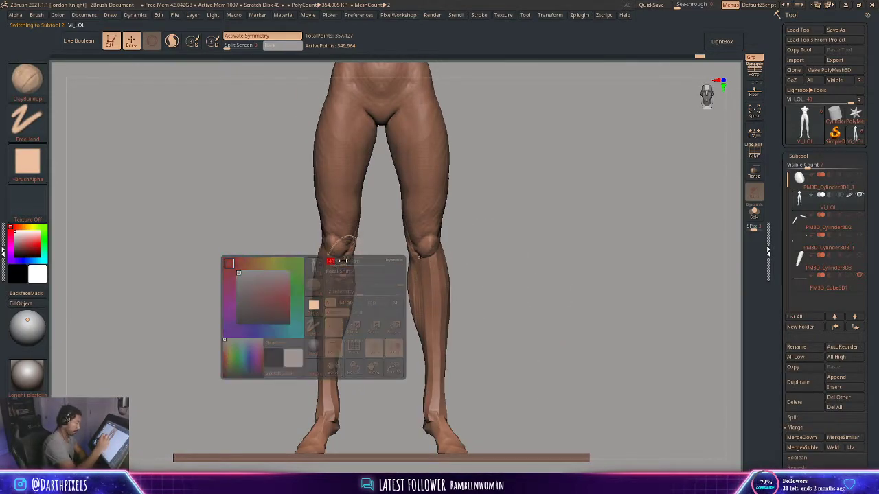
right_click(330, 262)
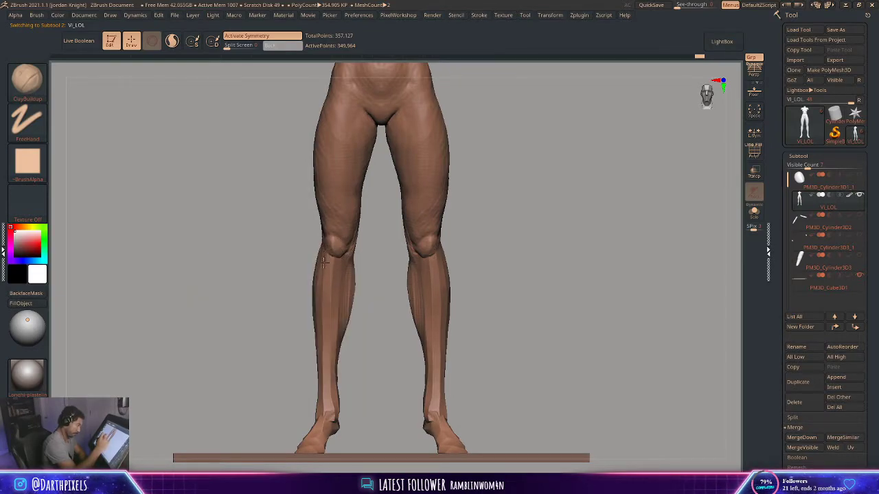
left_click_drag(375, 348, 343, 283, "alt")
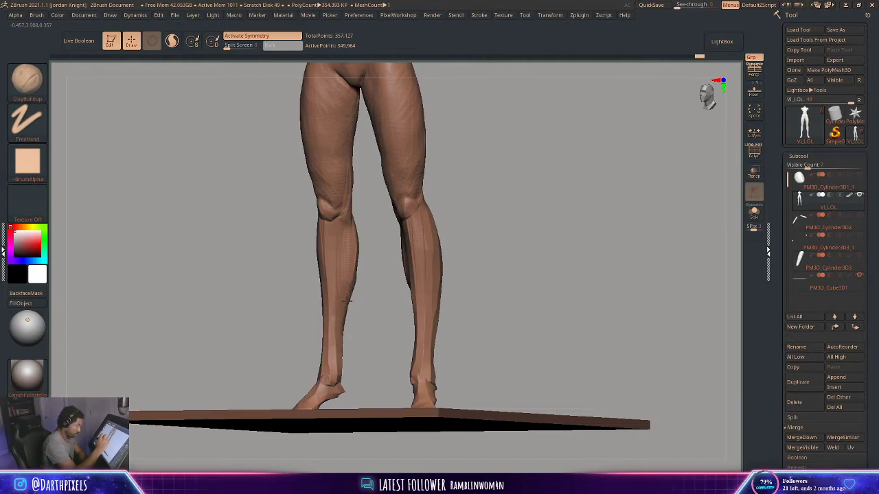
right_click(351, 290)
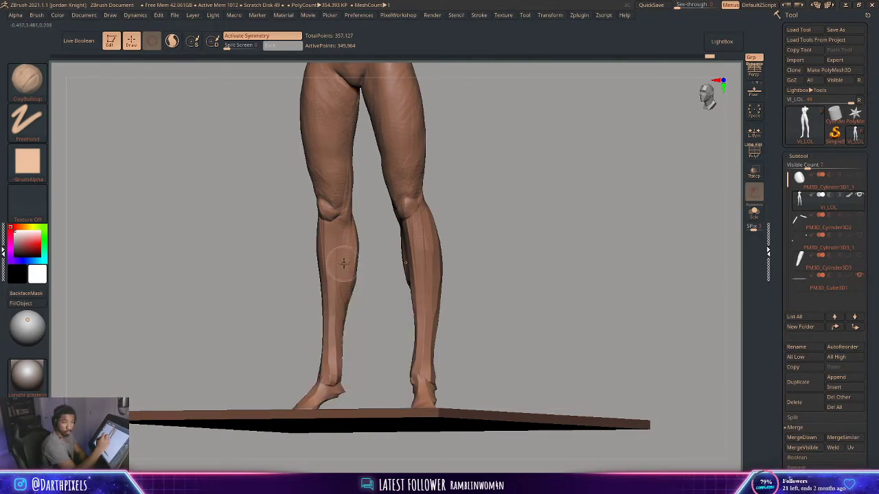
mouse_move(372, 246)
left_mouse_down("shift")
mouse_move(427, 222)
mouse_move(410, 217)
mouse_move(433, 202)
mouse_move(478, 189)
mouse_move(459, 240)
mouse_move(440, 244)
mouse_move(431, 223)
mouse_move(418, 271)
left_mouse_up("shift")
Build up the outer sides of the shins from below the knees down to mid-calf
right_click(419, 219)
right_click(447, 247)
right_click(432, 223)
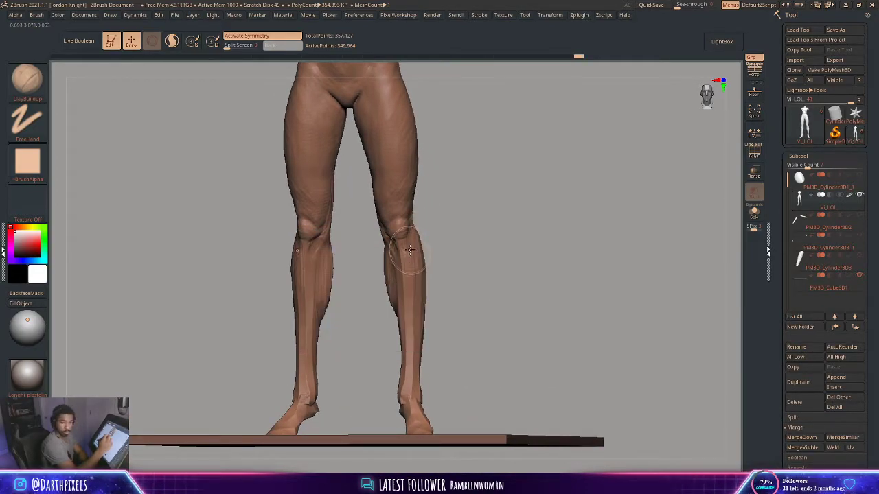
right_click(410, 250)
left_click_drag(468, 239, 490, 196, "alt")
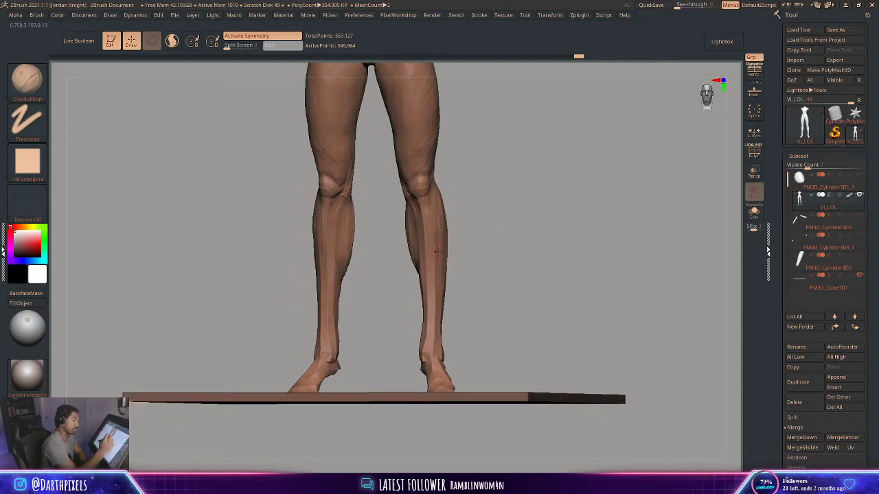
left_click_drag(437, 252, 449, 236)
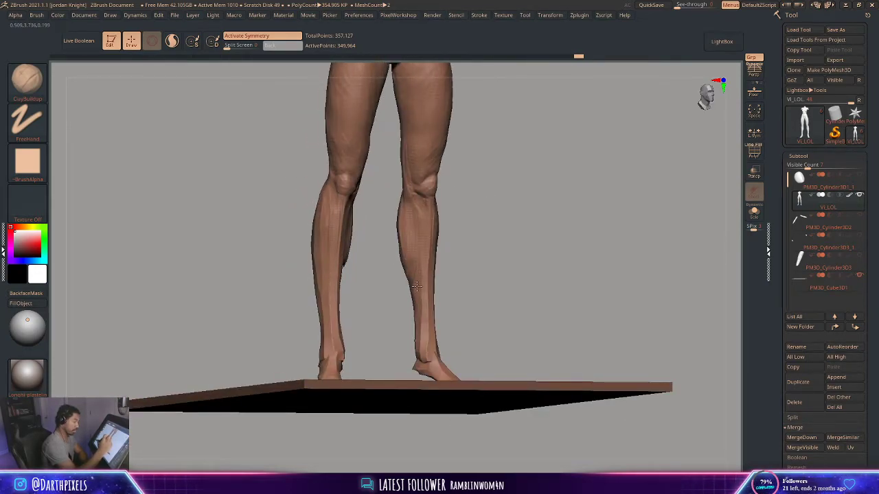
Refine the inner calf volume and blend it into the inner side of the knees
right_click(484, 223)
left_click_drag(486, 212, 398, 234)
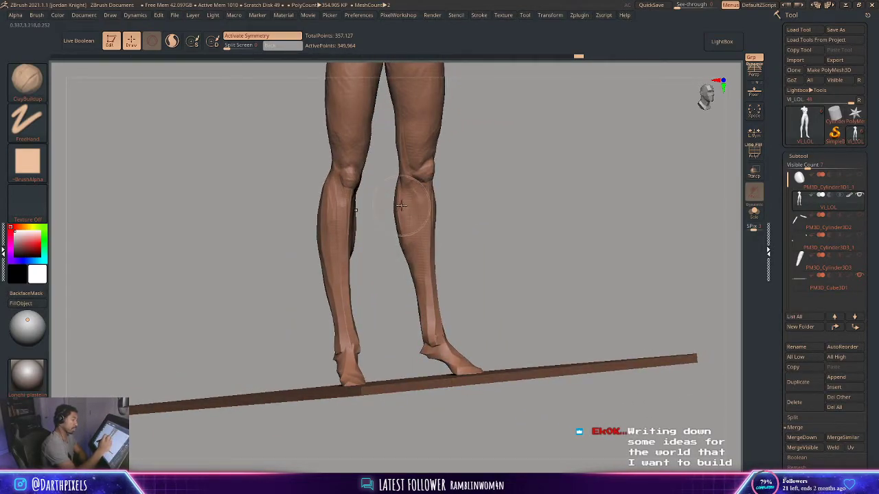
left_click_drag(478, 186, 398, 228)
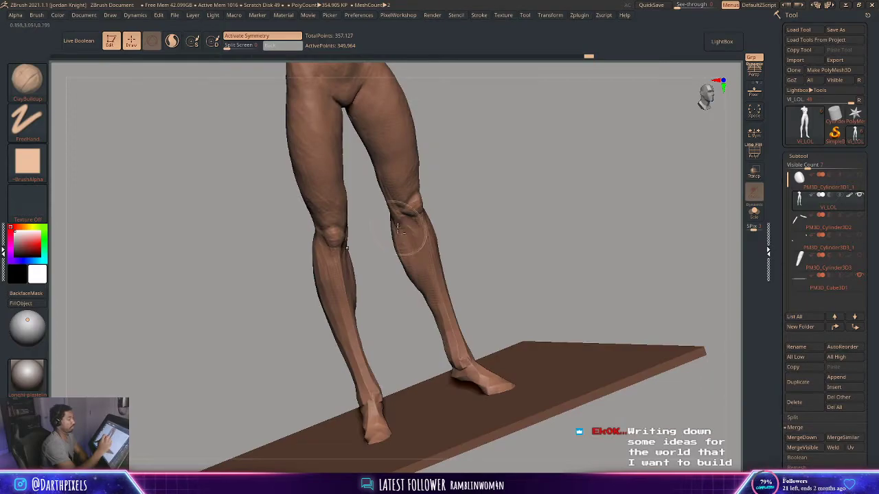
left_click_drag(468, 239, 433, 256)
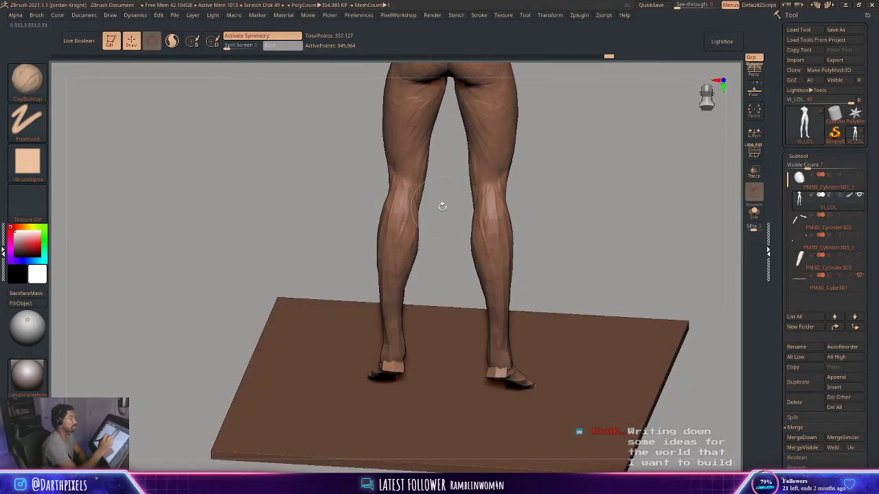
Adjust the draw size and blend the rear calf muscles into the hollows behind the knees
left_click_drag(441, 204, 389, 192)
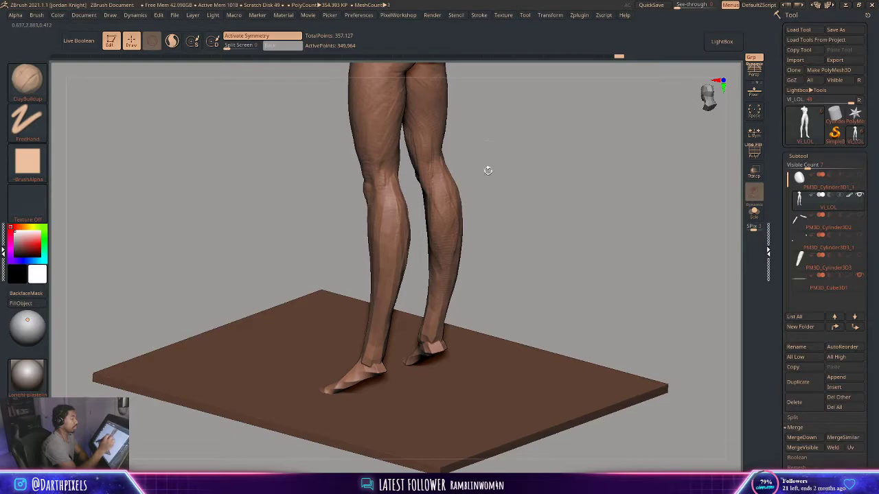
mouse_move(487, 170)
left_mouse_down()
mouse_move(395, 210)
mouse_move(412, 182)
left_mouse_up()
left_click_drag(433, 181, 491, 180)
key("space")
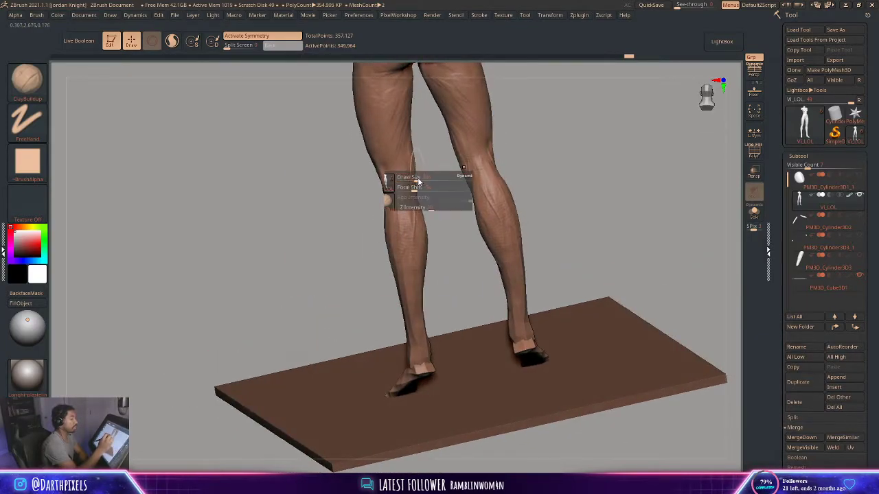
key("space")
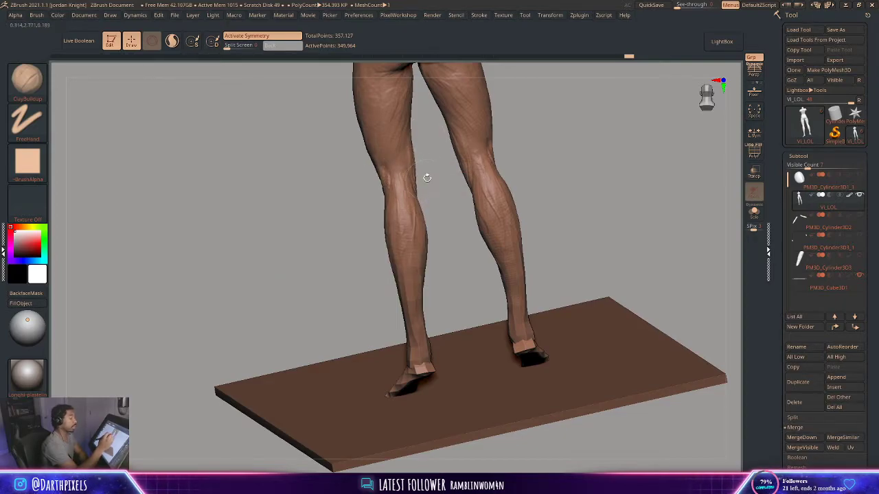
left_click_drag(426, 186, 416, 210)
key("space")
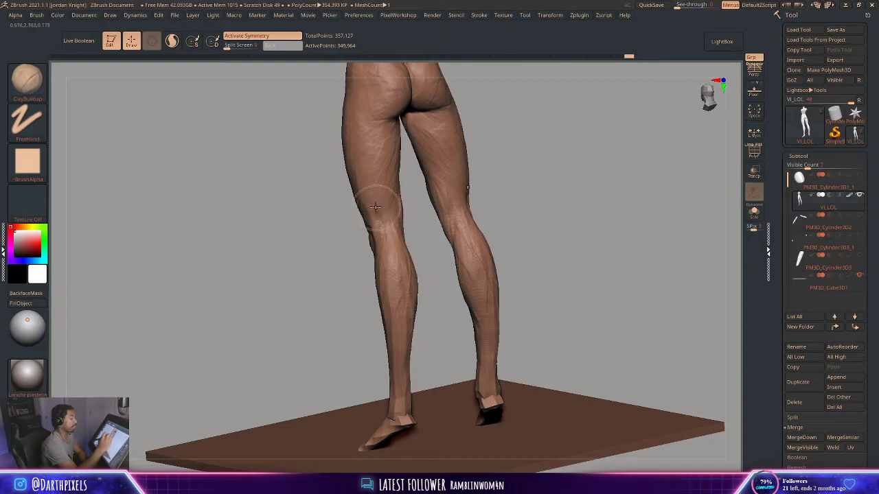
Resize the brush and shape the tendons of the lower hamstrings across the back and inner side of the knees
key("space")
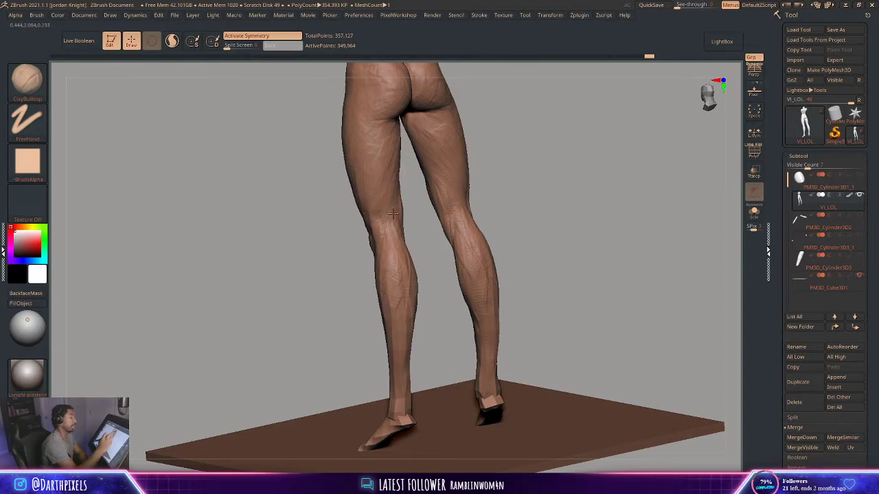
right_click_drag(393, 214, 397, 218)
mouse_move(400, 251)
right_mouse_down()
mouse_move(402, 240)
mouse_move(390, 242)
mouse_move(463, 171)
mouse_move(453, 176)
mouse_move(390, 136)
right_mouse_up()
mouse_move(394, 230)
right_mouse_down()
mouse_move(460, 179)
mouse_move(401, 225)
right_mouse_up()
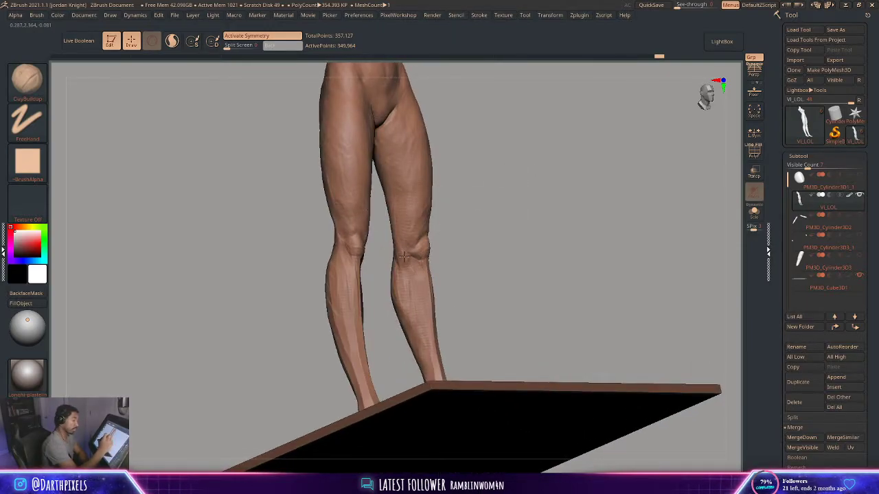
mouse_move(460, 180)
right_mouse_down()
mouse_move(474, 180)
mouse_move(467, 180)
mouse_move(494, 210)
mouse_move(449, 150)
mouse_move(448, 195)
mouse_move(471, 208)
mouse_move(458, 212)
mouse_move(479, 216)
mouse_move(467, 195)
right_mouse_up()
Switch to the Move brush and adjust the silhouette of the knees and lower legs from the side and front
key("b")
key("m")
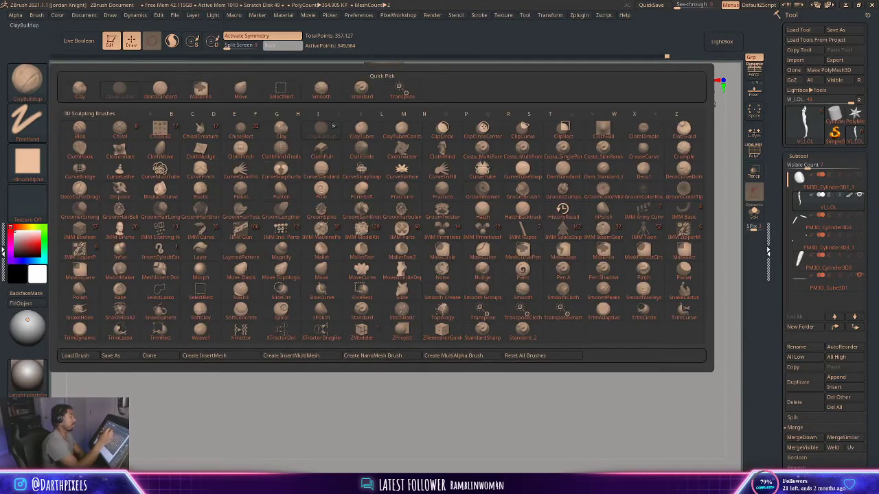
key("v")
right_click_drag(334, 103, 392, 282)
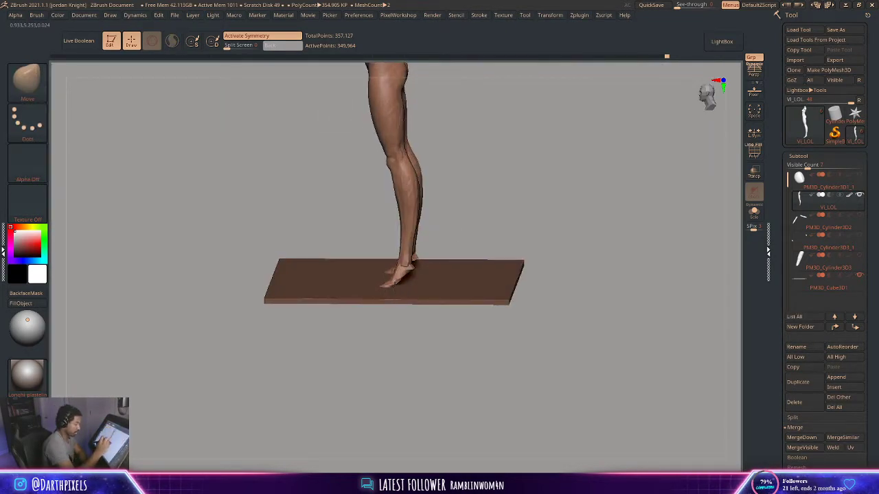
mouse_move(461, 208)
right_mouse_down()
mouse_move(480, 210)
mouse_move(451, 218)
mouse_move(446, 237)
mouse_move(375, 282)
mouse_move(416, 239)
mouse_move(462, 220)
mouse_move(417, 221)
mouse_move(449, 268)
mouse_move(473, 261)
mouse_move(451, 274)
mouse_move(447, 253)
mouse_move(420, 255)
mouse_move(441, 245)
mouse_move(448, 260)
mouse_move(441, 186)
mouse_move(431, 250)
mouse_move(442, 226)
mouse_move(427, 233)
right_mouse_up()
right_click(405, 268)
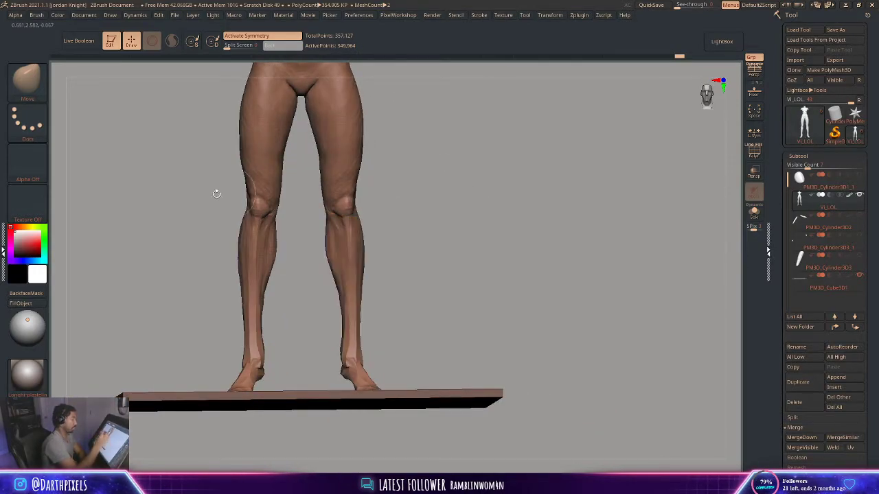
Switch to the ClayBuildup brush and sculpt the shins, ankles and the tendons above the heels
left_click(29, 82)
left_click(135, 88)
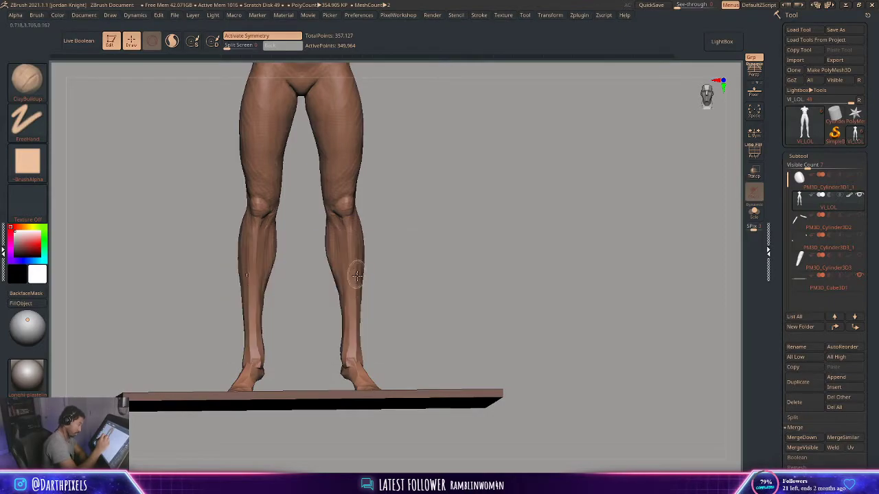
right_click_drag(358, 298, 338, 302)
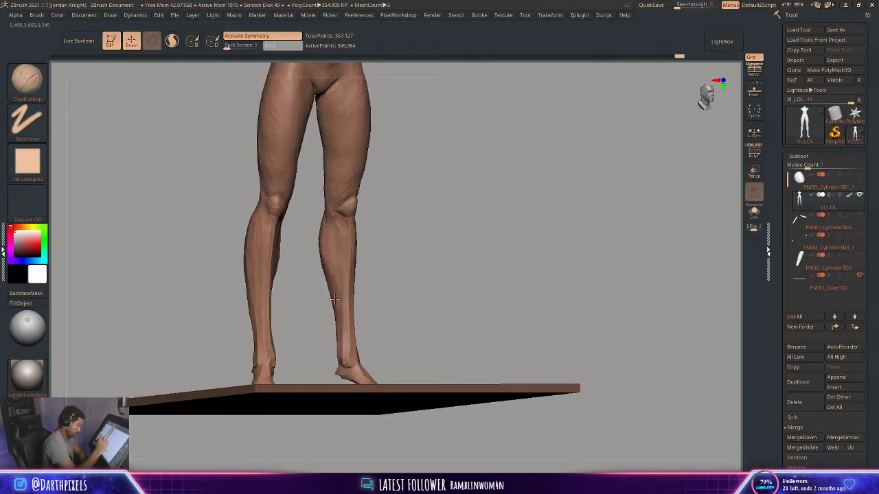
right_click_drag(344, 366, 432, 226)
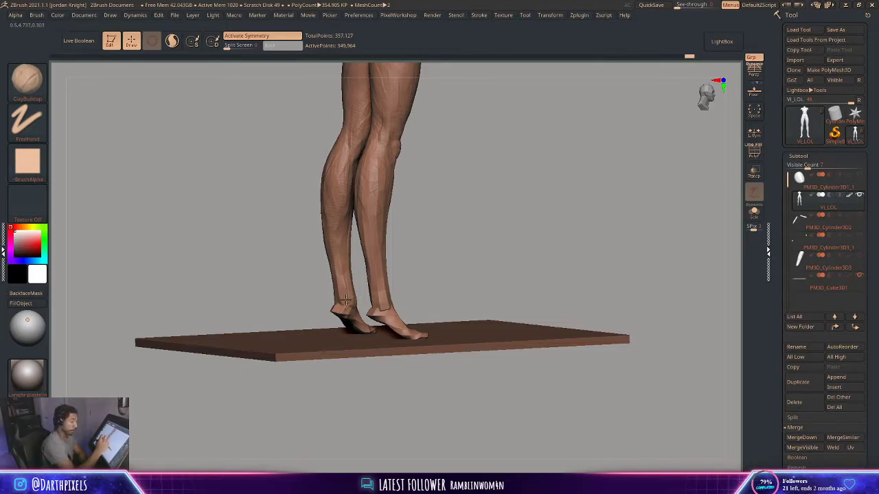
right_click_drag(396, 236, 334, 307)
left_click_drag(460, 282, 367, 321)
left_click_drag(344, 267, 330, 251)
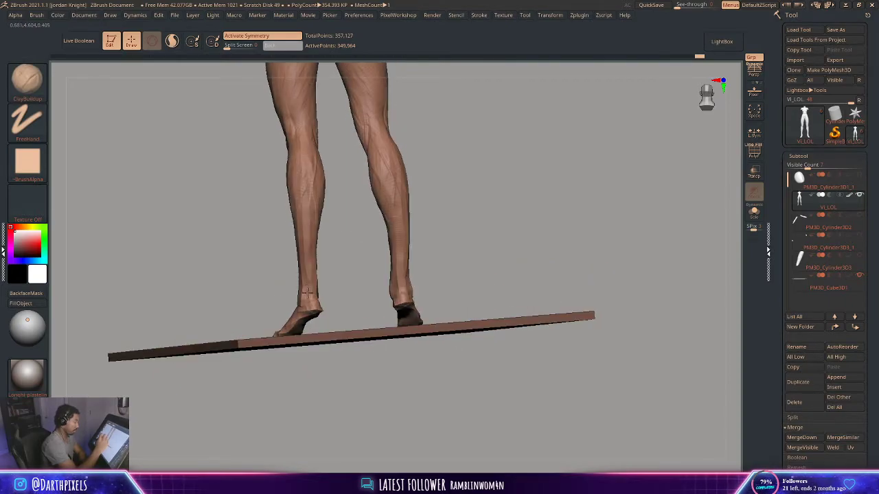
Refine the inner shin forms and the lower calf muscles around the sides and back of both legs
right_click_drag(319, 267, 342, 243)
right_click(320, 234)
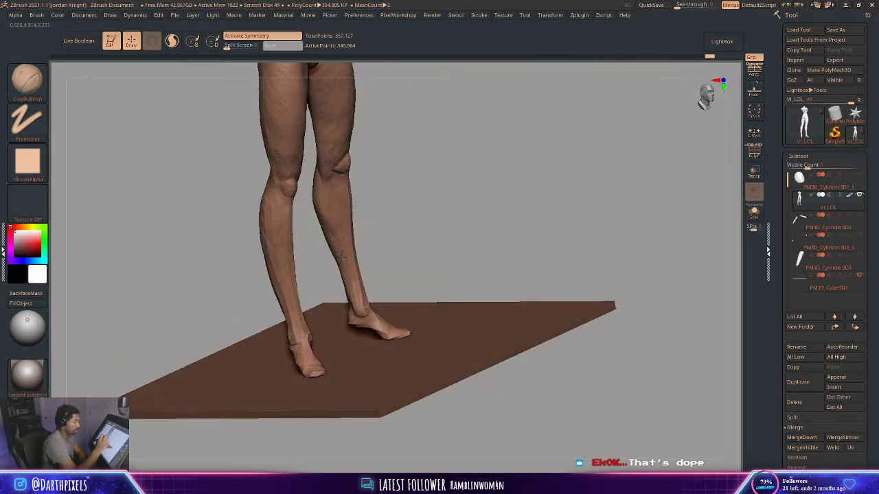
right_click_drag(389, 263, 359, 277)
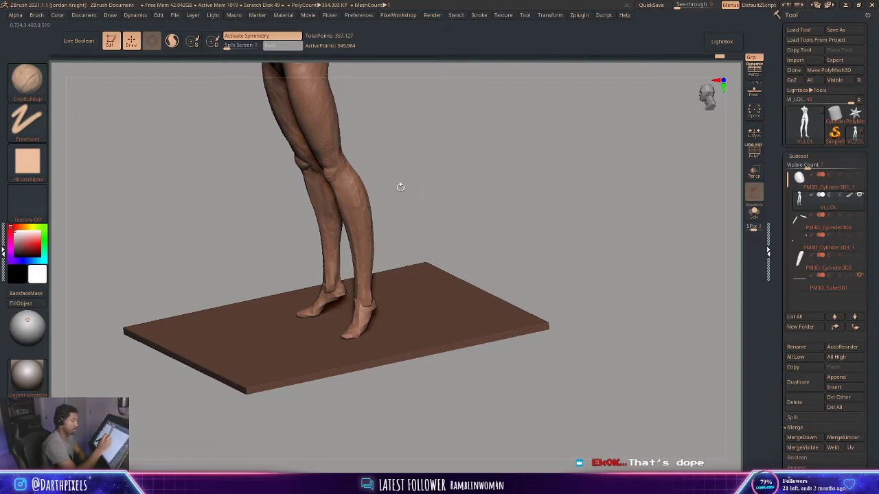
right_click_drag(400, 187, 348, 238)
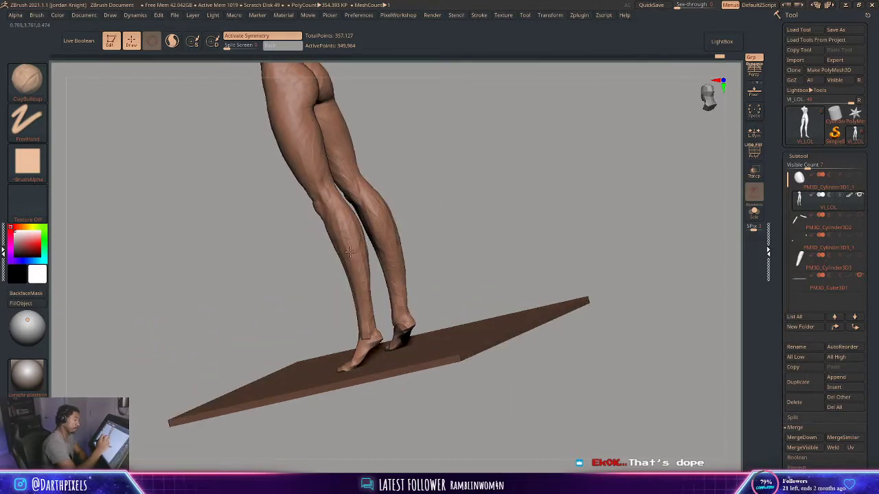
right_click_drag(378, 192, 364, 241)
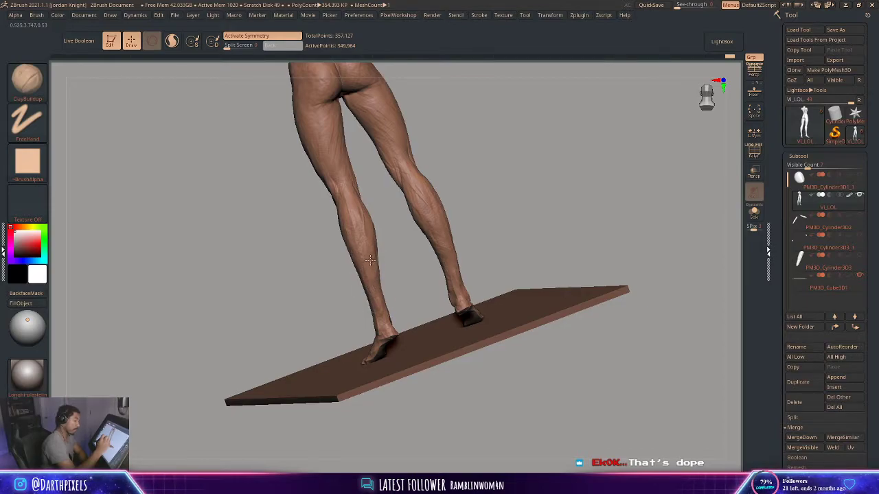
right_click_drag(393, 257, 381, 278)
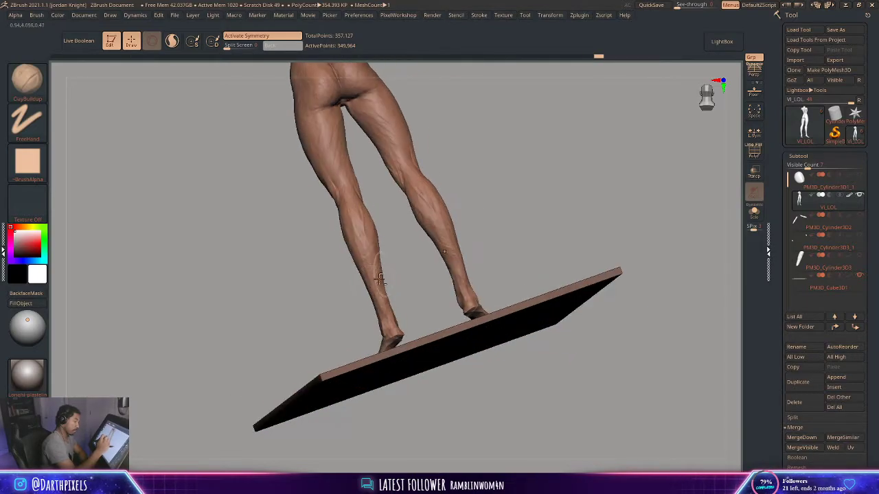
right_click_drag(400, 247, 434, 223)
right_click(433, 234)
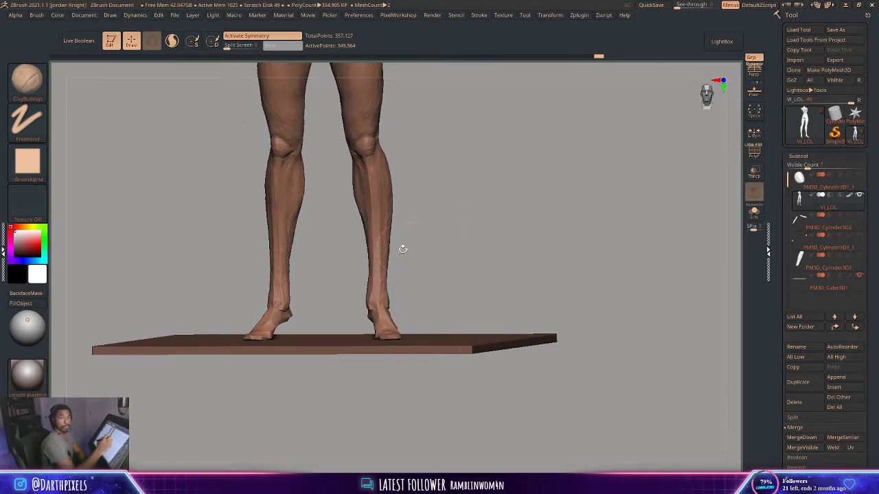
Switch to the Move brush, reduce its draw size and adjust the silhouette of the lower legs and ankles from the front
key("b")
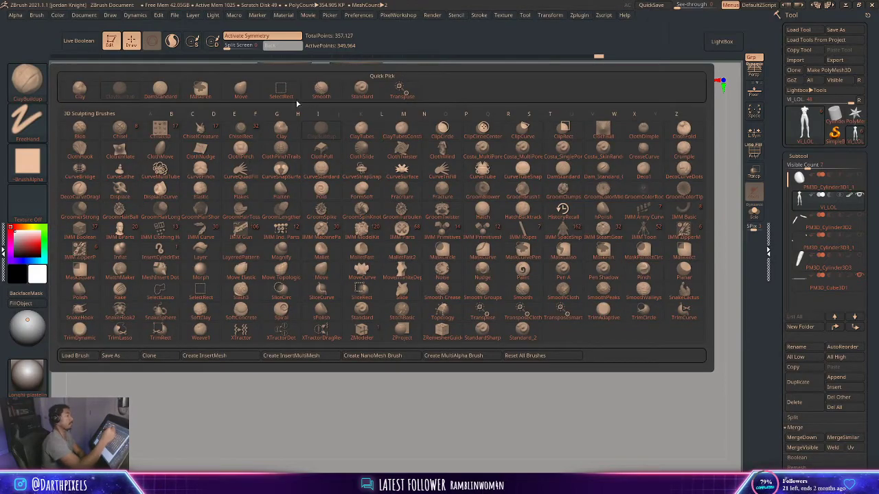
left_click(241, 90)
right_click(418, 221)
right_click_drag(418, 221, 419, 215)
right_click(366, 230)
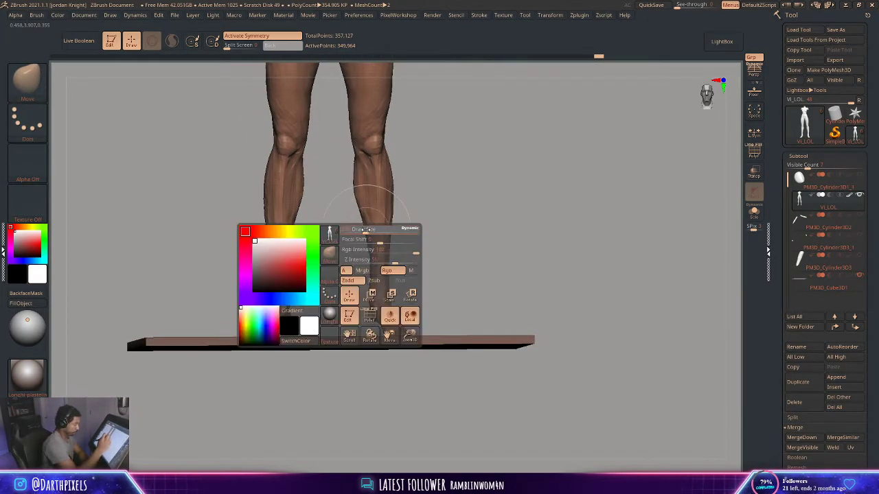
left_click_drag(366, 230, 363, 231)
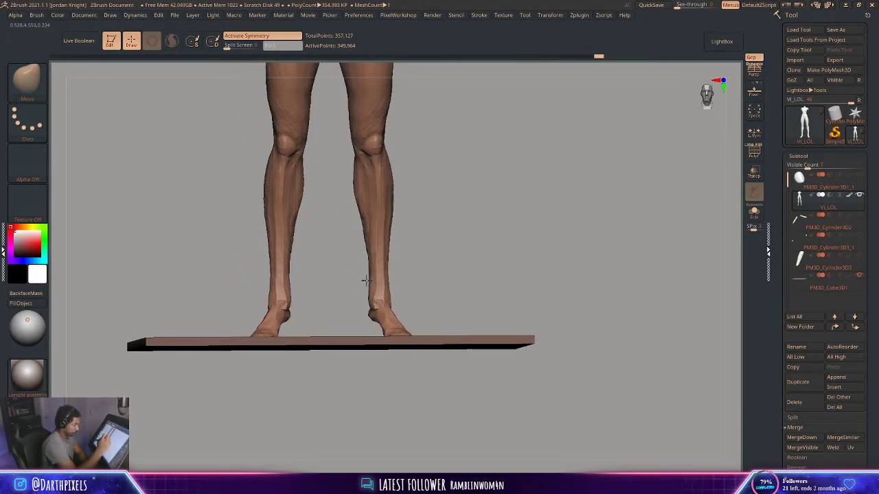
right_click_drag(395, 249, 385, 300)
right_click_drag(449, 214, 432, 208)
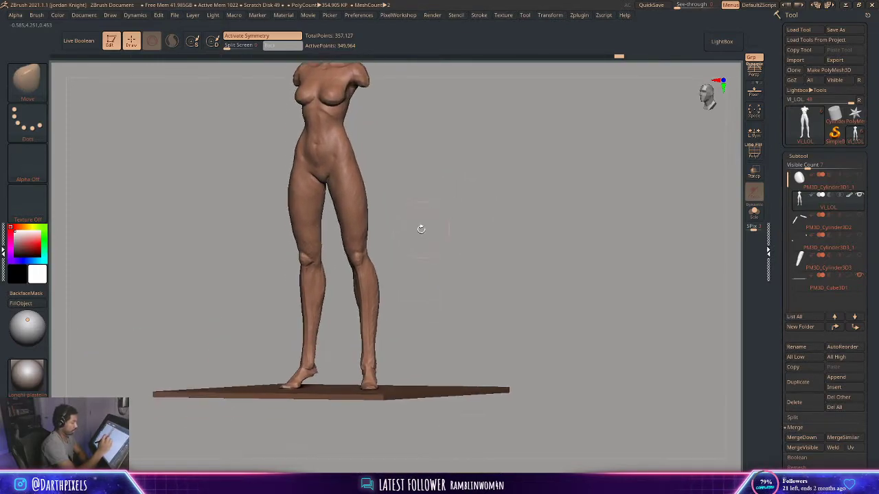
right_click(388, 283)
right_click_drag(418, 258, 427, 216, "alt")
right_click_drag(427, 215, 406, 282)
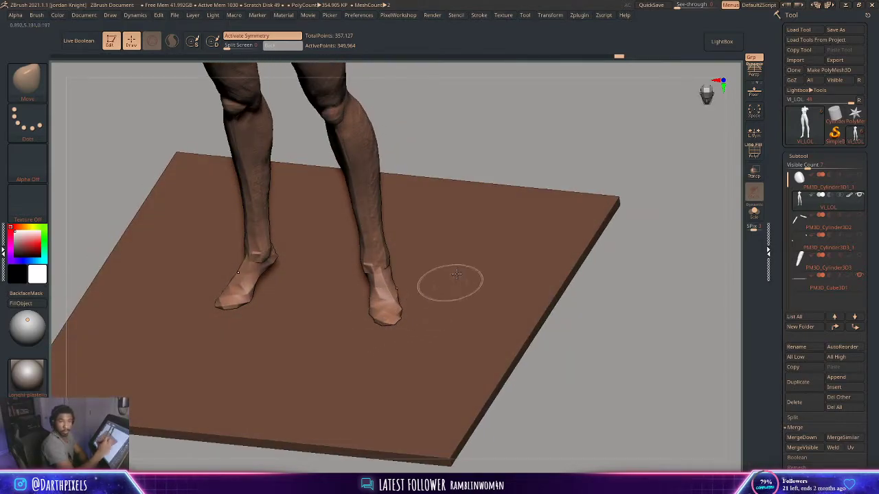
Return to the ClayBuildup brush and build up the lower calves and the outer rear of the ankles
left_click(27, 80)
left_click(130, 95)
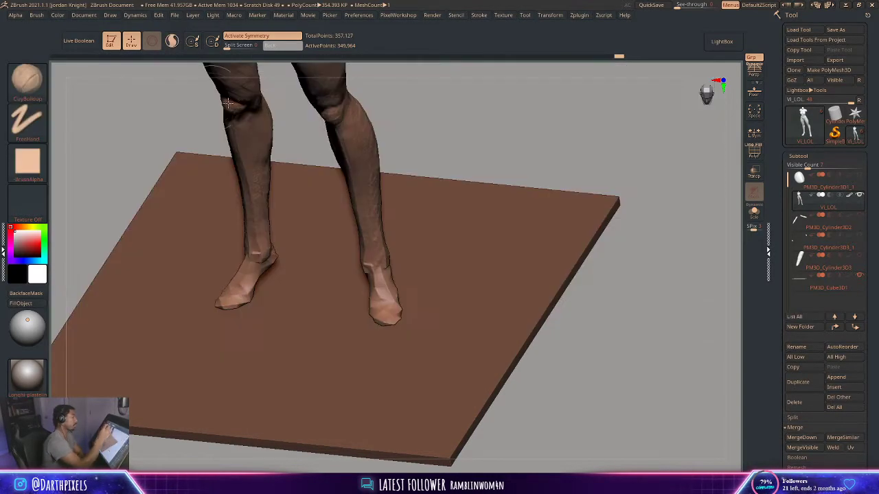
right_click(376, 261)
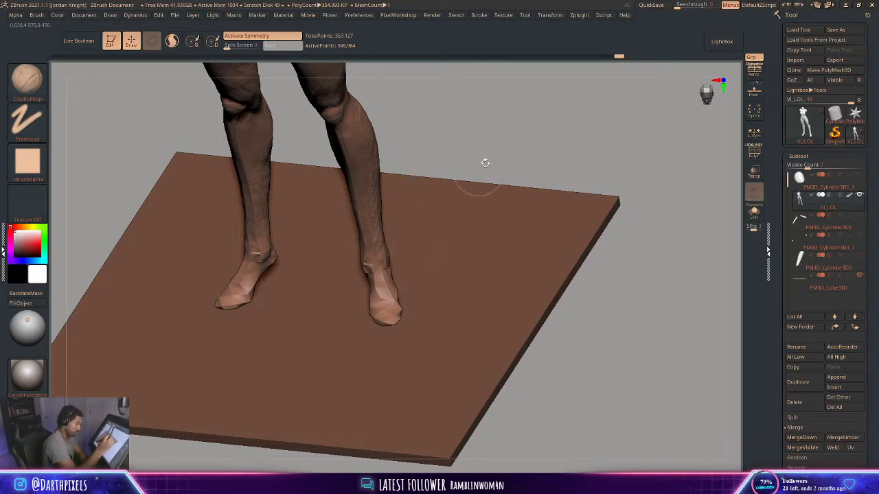
right_click_drag(484, 163, 400, 253)
right_click_drag(407, 198, 408, 240)
right_click_drag(405, 210, 400, 169)
right_click(399, 169)
left_click_drag(402, 146, 403, 169)
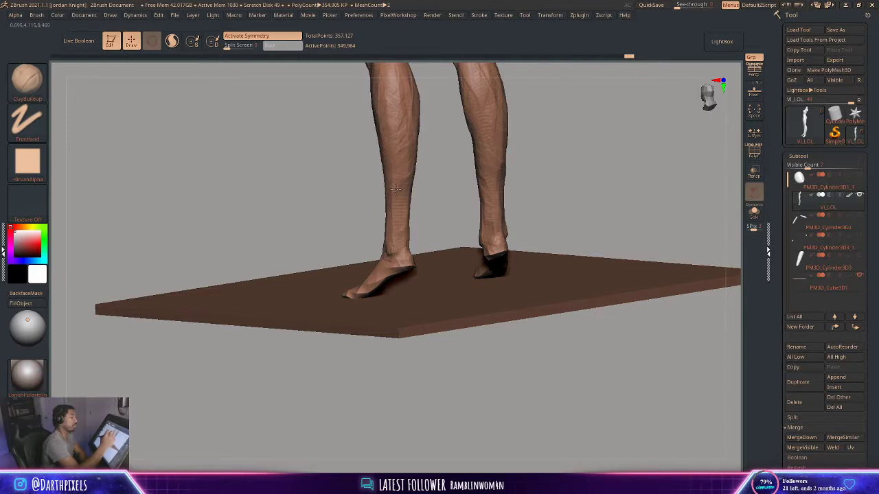
Sculpt the calf muscle volumes from behind and blend them upward toward the backs of the knees
right_click_drag(429, 154, 414, 171)
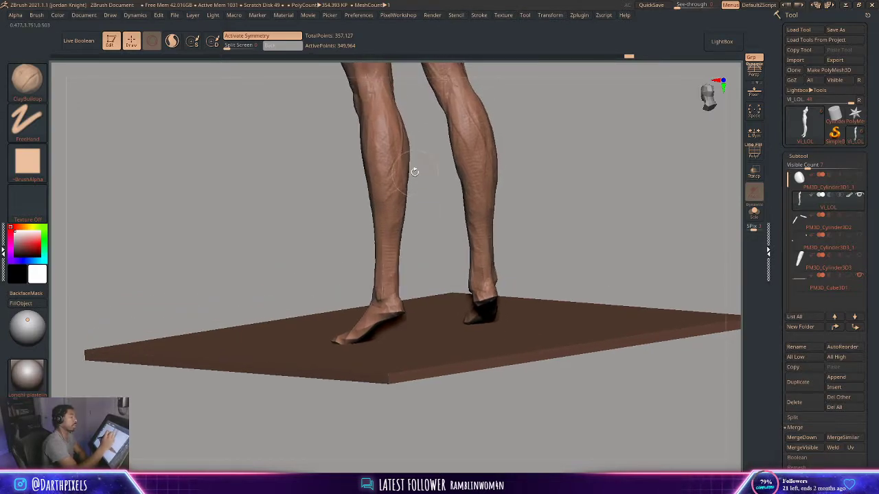
left_click_drag(413, 169, 412, 151)
right_click_drag(412, 150, 399, 165)
mouse_move(400, 151)
left_mouse_down()
mouse_move(403, 131)
mouse_move(395, 165)
left_mouse_up()
mouse_move(407, 101)
right_mouse_down("alt")
mouse_move(426, 186)
mouse_move(404, 179)
right_mouse_up("alt")
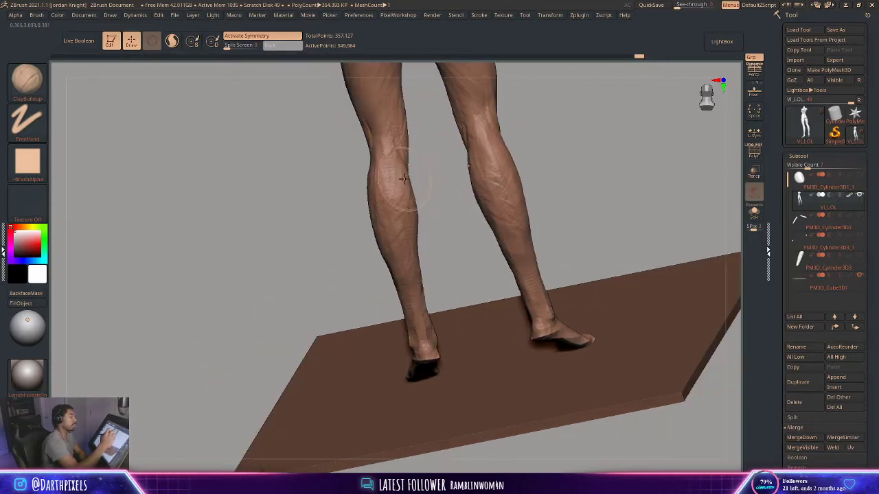
right_click(393, 147)
right_click_drag(376, 146, 459, 140)
right_click(382, 180)
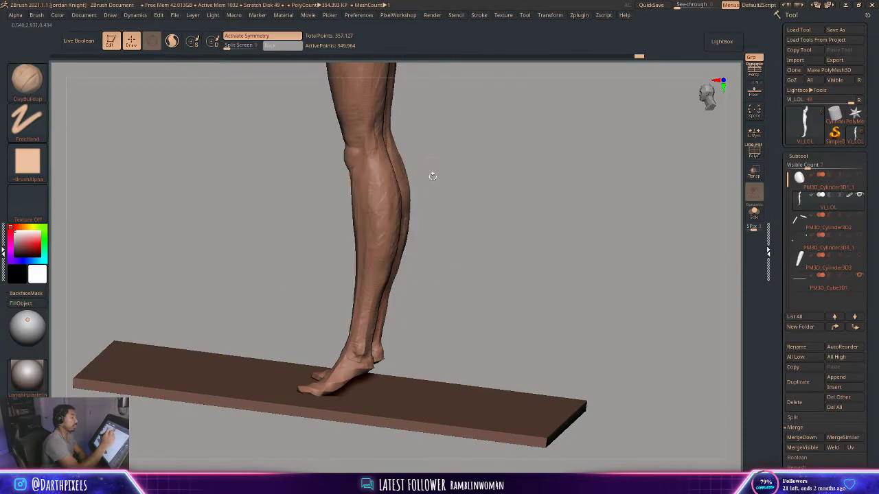
Blend the lower calves into the Achilles tendons and ankles, working around the back and outer side of the legs
right_click_drag(432, 174, 401, 261, "alt")
right_click(398, 251)
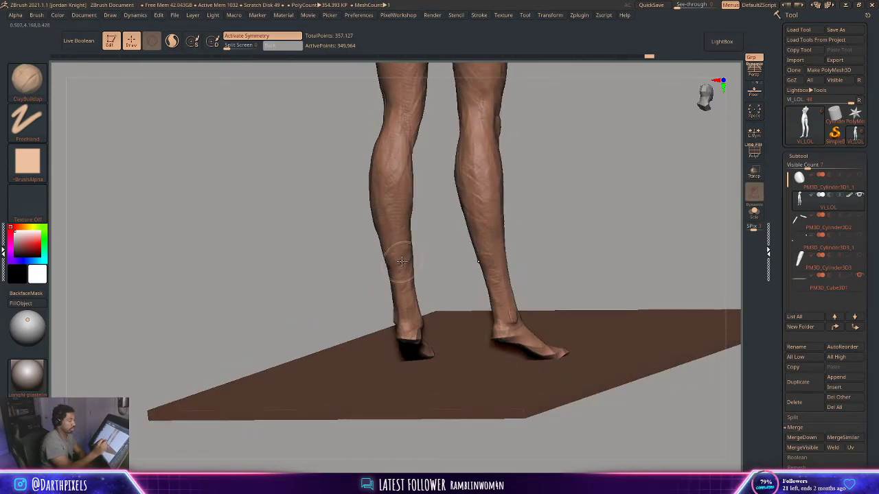
right_click_drag(437, 208, 397, 208)
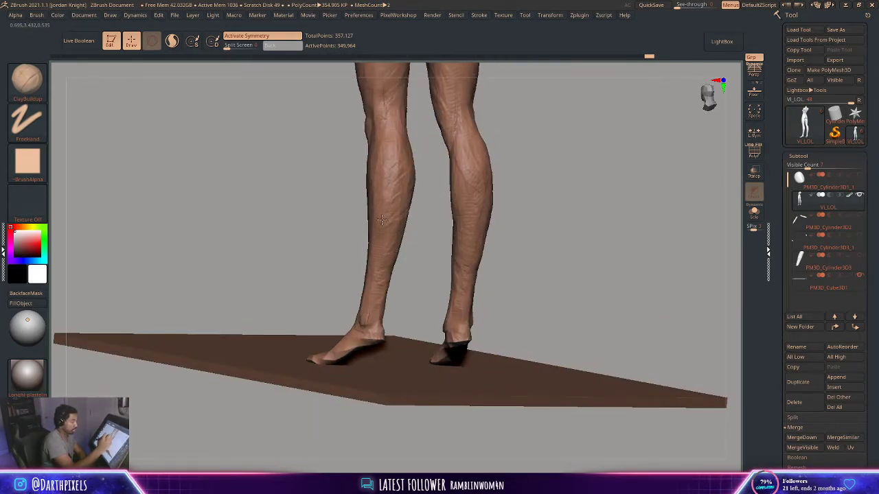
right_click_drag(463, 168, 427, 259)
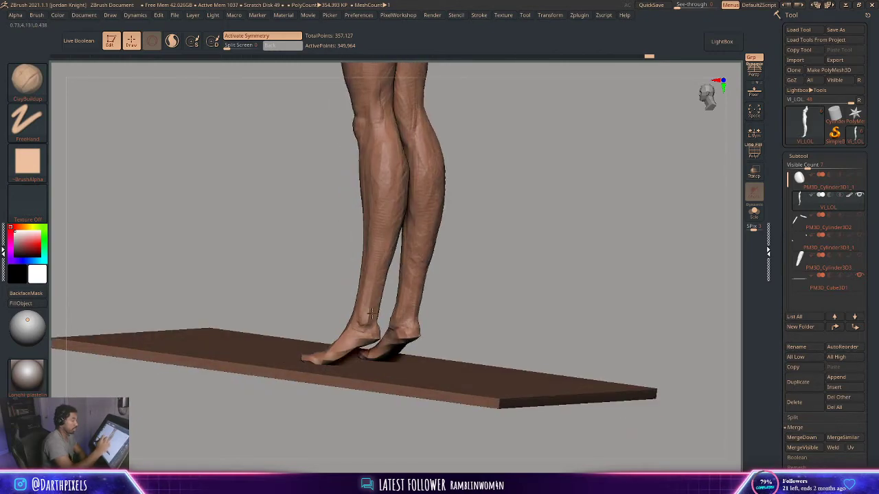
right_click_drag(452, 223, 434, 259)
right_click(408, 267)
right_click_drag(433, 259, 364, 226)
Switch to the Move brush, enlarge its draw size and reshape the outlines of the shins and calves from the front
key("b")
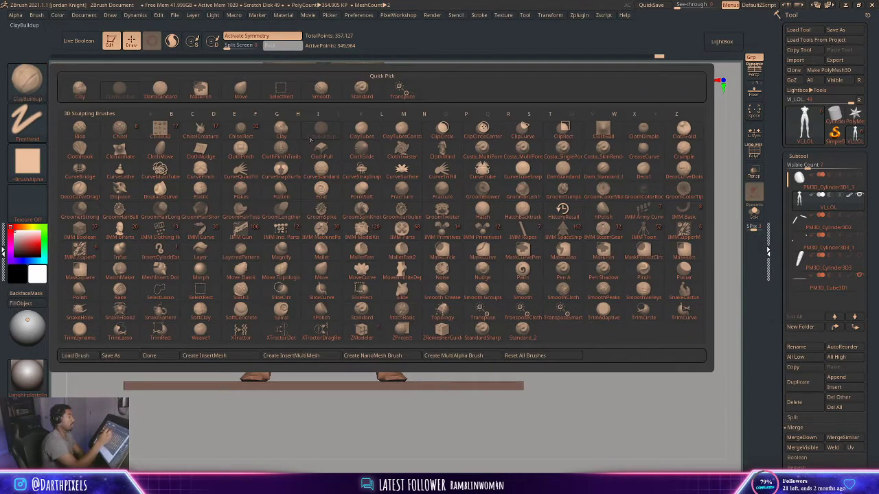
key("m")
key("v")
key("space")
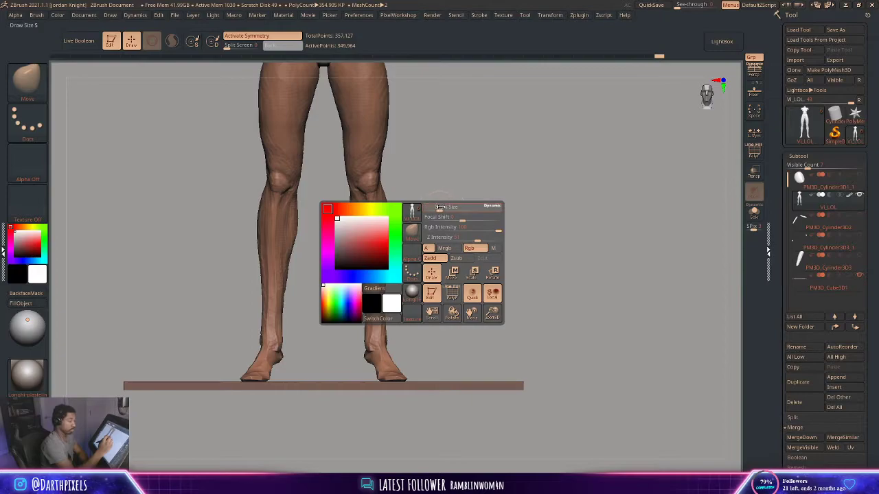
left_click_drag(439, 208, 447, 208)
right_click_drag(447, 208, 384, 278)
key("space")
left_click_drag(371, 284, 378, 284)
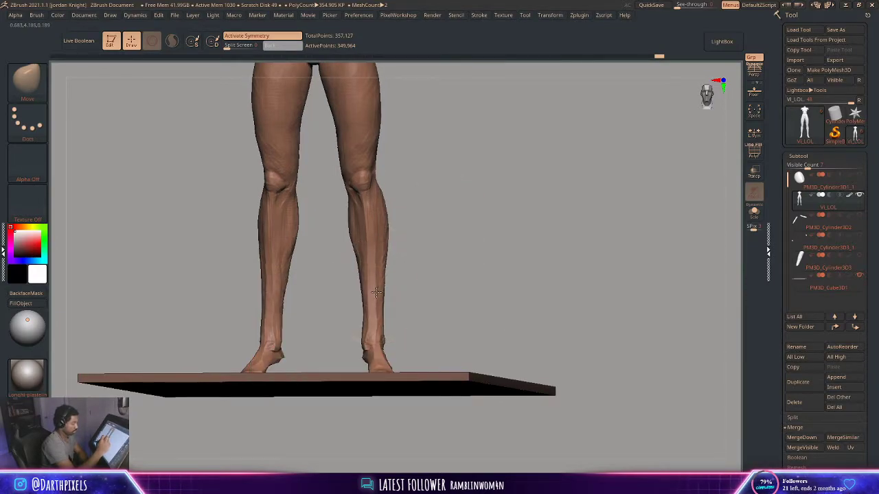
Show the hidden PM3D_Cylinder3D2 arms subtool and check the full figure from behind
right_click_drag(388, 256, 448, 273)
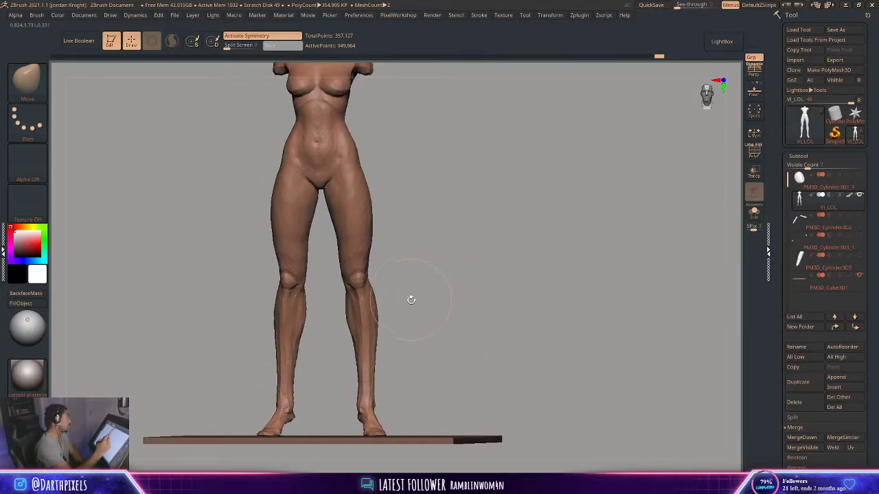
right_click_drag(420, 260, 582, 155)
left_click(859, 215)
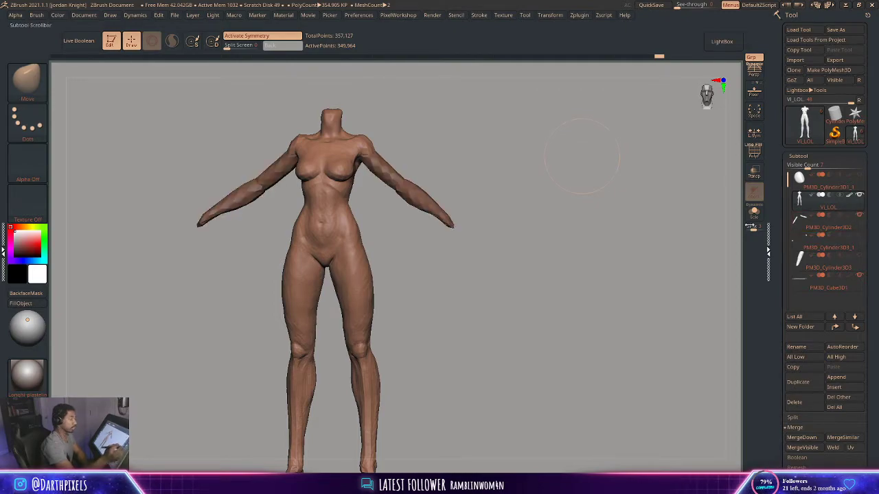
mouse_move(496, 198)
right_mouse_down()
mouse_move(533, 194)
mouse_move(484, 178)
mouse_move(502, 145)
right_mouse_up()
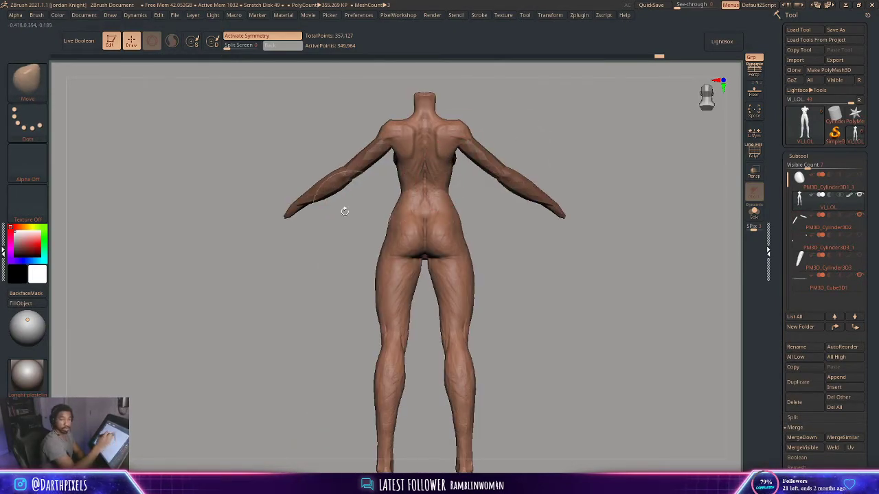
left_click(28, 79)
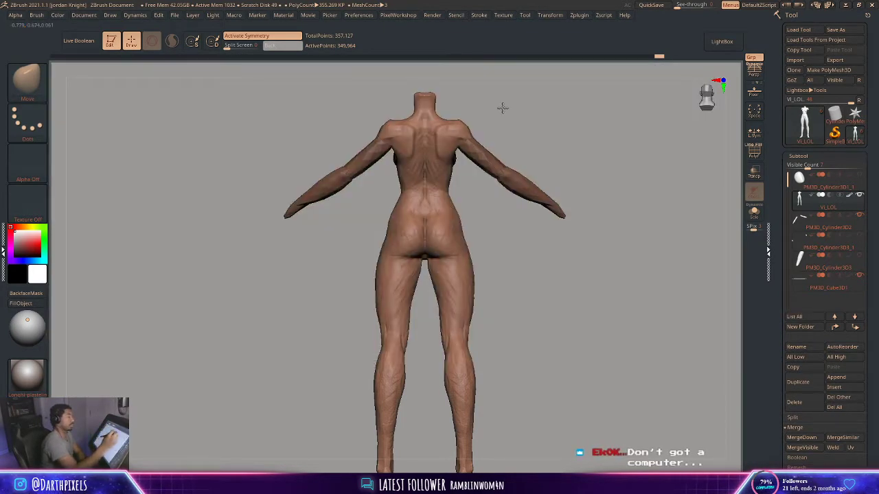
right_click_drag(501, 108, 524, 114)
right_click(348, 200)
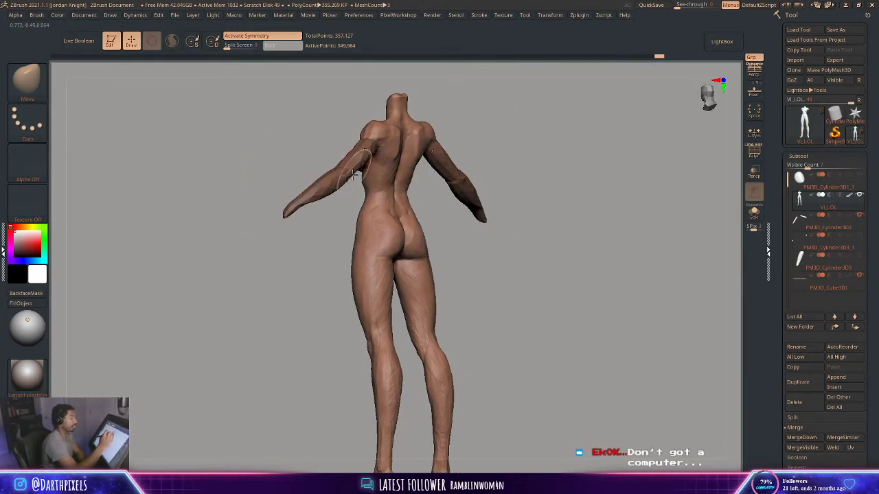
right_click(377, 145)
left_click_drag(451, 112, 427, 114)
key("space")
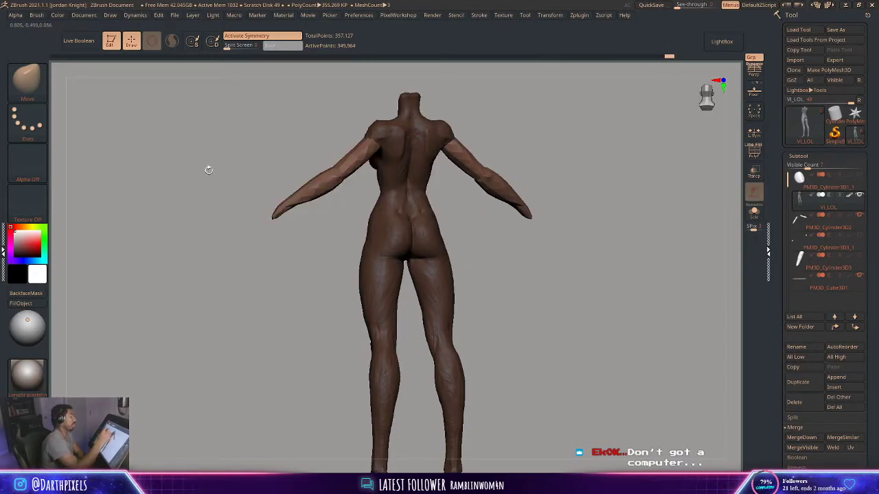
key("b")
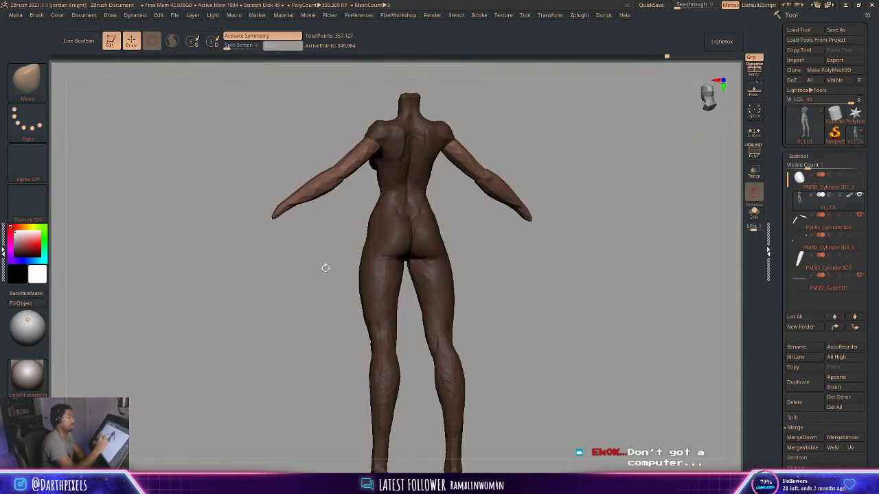
mouse_move(483, 120)
left_mouse_down()
mouse_move(489, 125)
mouse_move(451, 129)
mouse_move(517, 122)
left_mouse_up()
left_click(491, 135, "ctrl")
Select the PM3D_Cylinder3D2 arms and adjust where the upper arms meet the shoulders from behind with the Move brush
left_click(802, 220)
key("space")
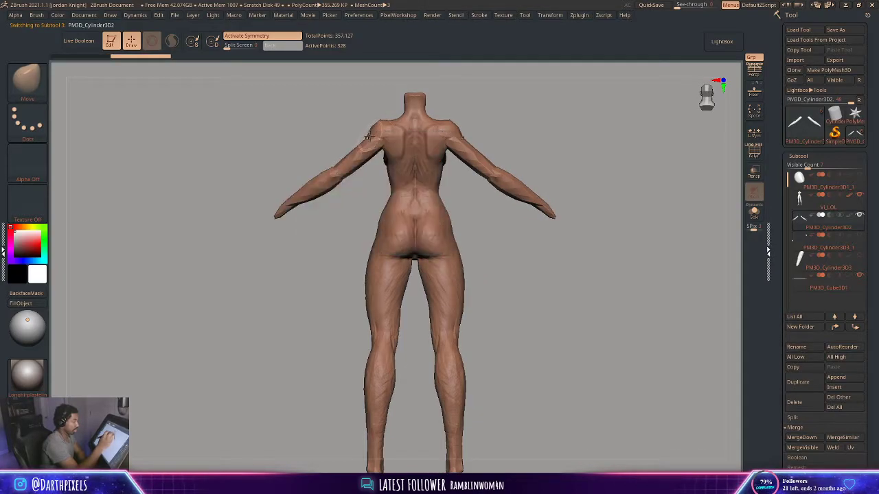
mouse_move(310, 137)
left_mouse_down()
mouse_move(384, 146)
mouse_move(410, 172)
mouse_move(443, 171)
mouse_move(402, 174)
mouse_move(395, 195)
mouse_move(371, 171)
left_mouse_up()
key("space")
Select the VI_LOL body and build up the shoulder volume above the upper arms with the ClayBuildup brush
left_click(365, 177, "alt")
key("b")
left_click(144, 86)
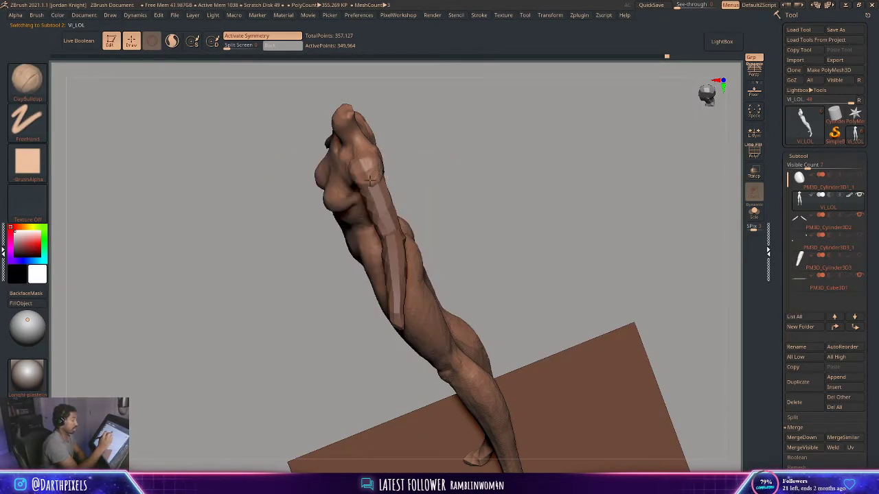
right_click_drag(379, 174, 380, 177)
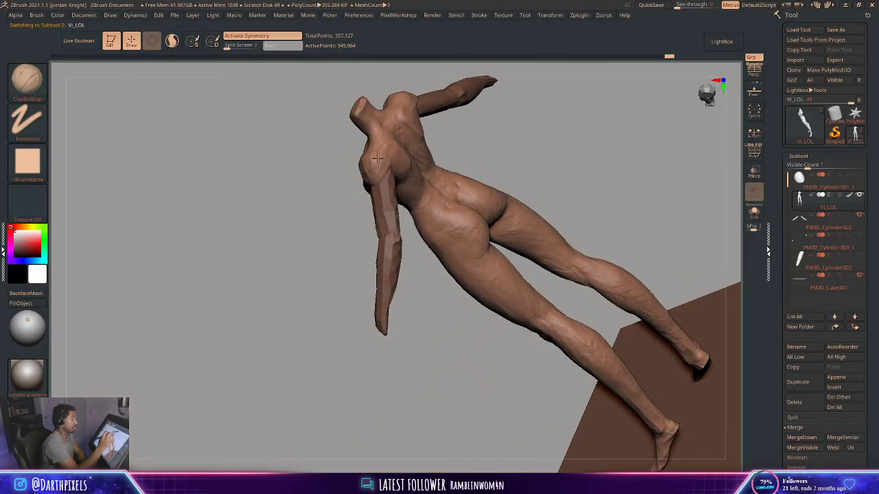
right_click_drag(343, 205, 379, 174)
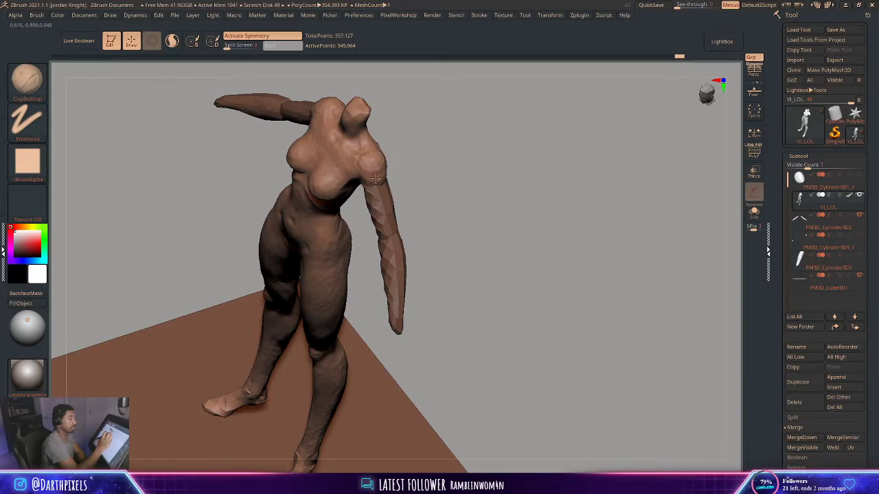
key("space")
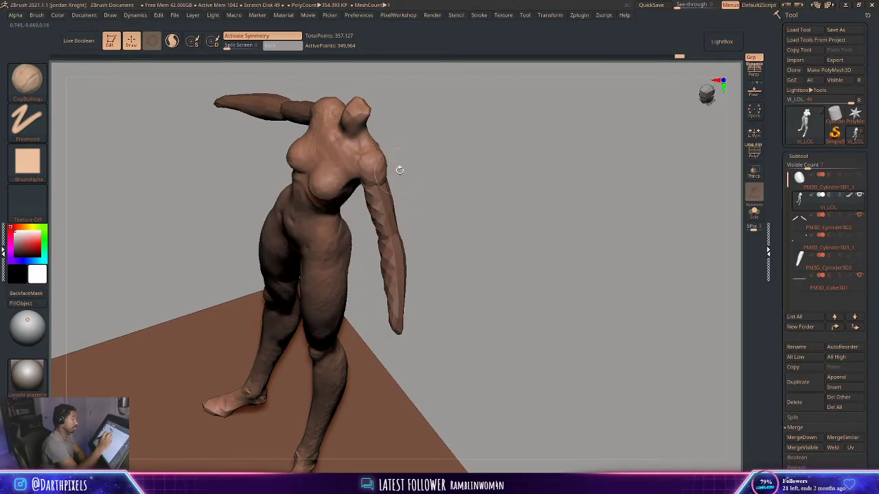
right_click_drag(399, 170, 374, 206)
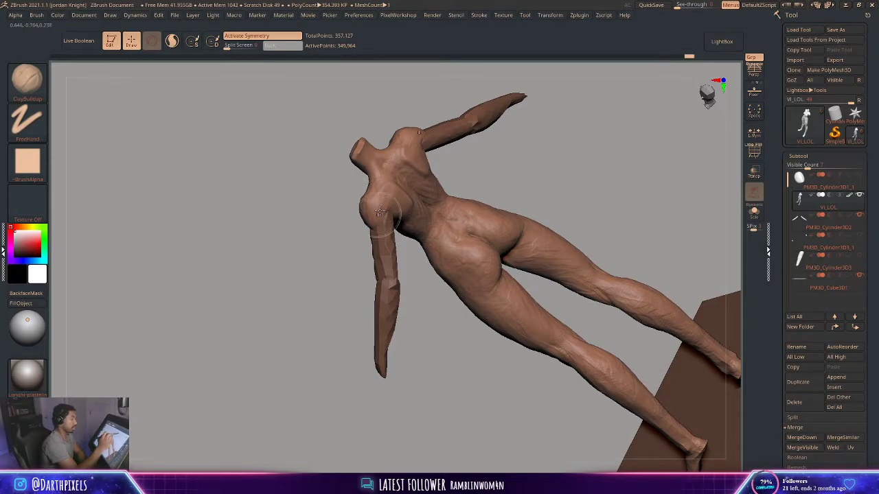
right_click_drag(380, 194, 440, 153)
right_click_drag(437, 194, 392, 189)
Return to the PM3D_Cylinder3D2 arms and reshape the upper arms at the shoulders, front and back, using the Move brush
left_click(381, 194, "alt")
right_click(382, 195)
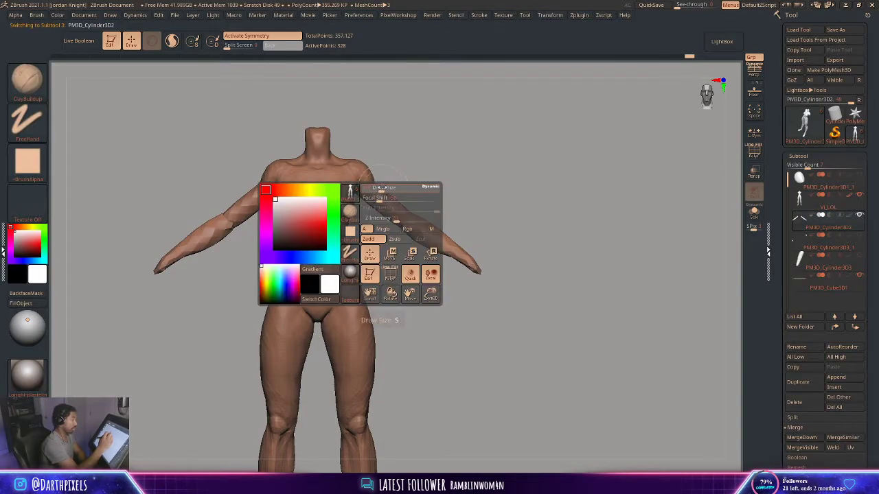
left_click(29, 83)
left_click(240, 88)
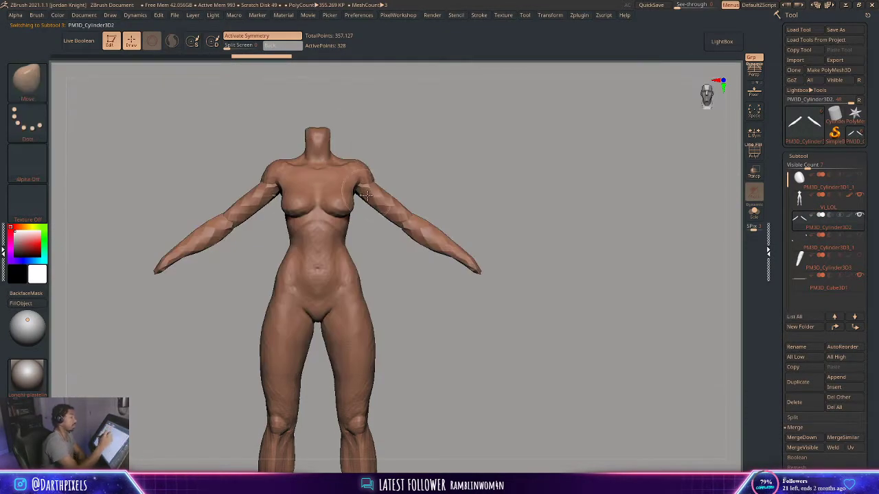
left_click_drag(393, 177, 400, 168)
right_click(398, 165)
right_click_drag(412, 166, 336, 166)
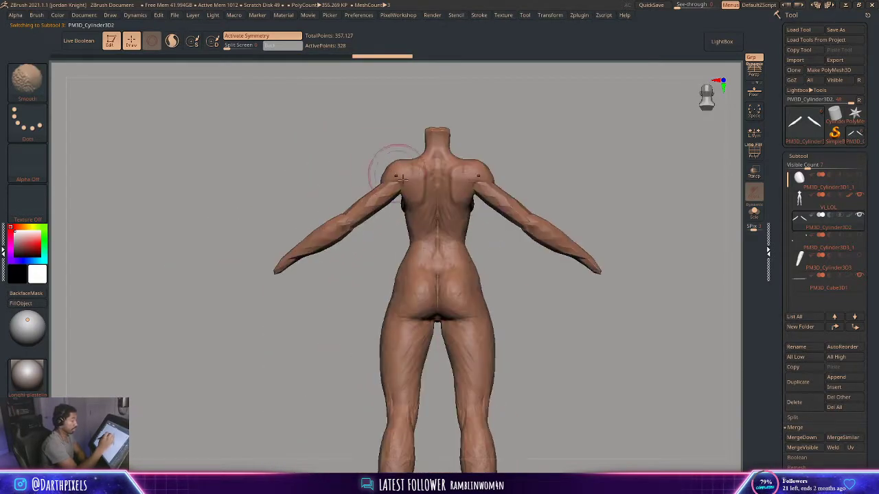
right_click(370, 217)
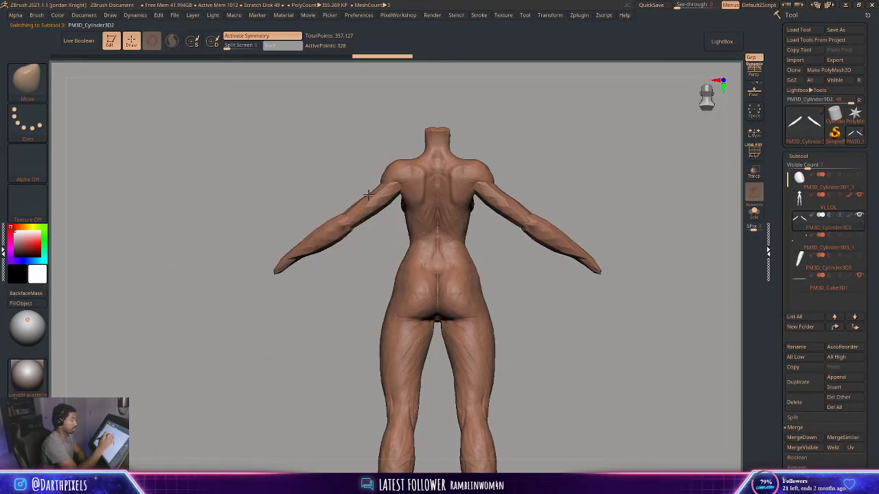
mouse_move(369, 195)
left_mouse_down()
mouse_move(377, 182)
mouse_move(423, 191)
mouse_move(412, 180)
mouse_move(427, 135)
left_mouse_up()
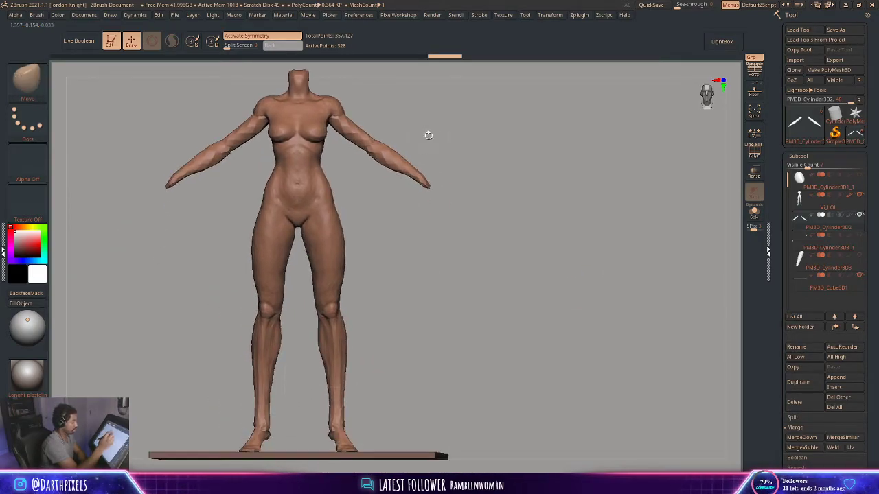
left_click_drag(398, 264, 372, 216)
Select the VI_LOL body, smooth the calves from behind and adjust the lower-leg profile from the side with the Move brush
left_click(343, 242, "alt")
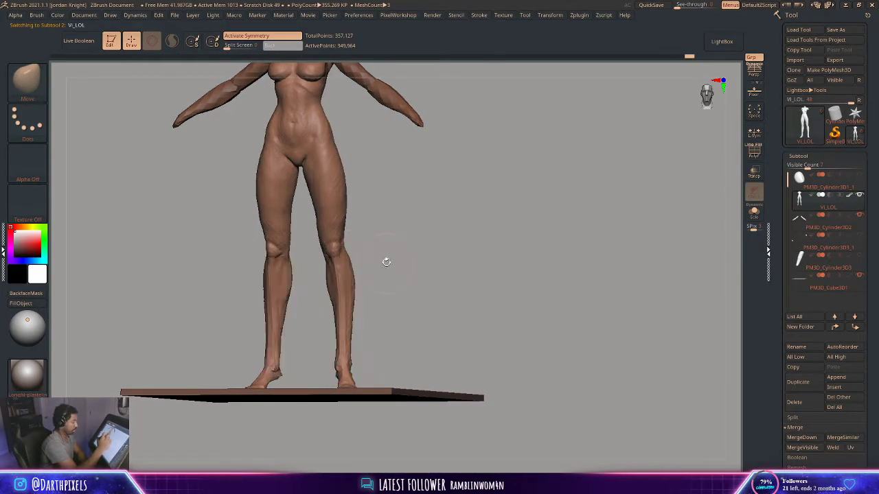
mouse_move(387, 262)
left_mouse_down("alt")
mouse_move(376, 232)
mouse_move(404, 224)
mouse_move(357, 227)
mouse_move(419, 194)
mouse_move(335, 268)
left_mouse_up("alt")
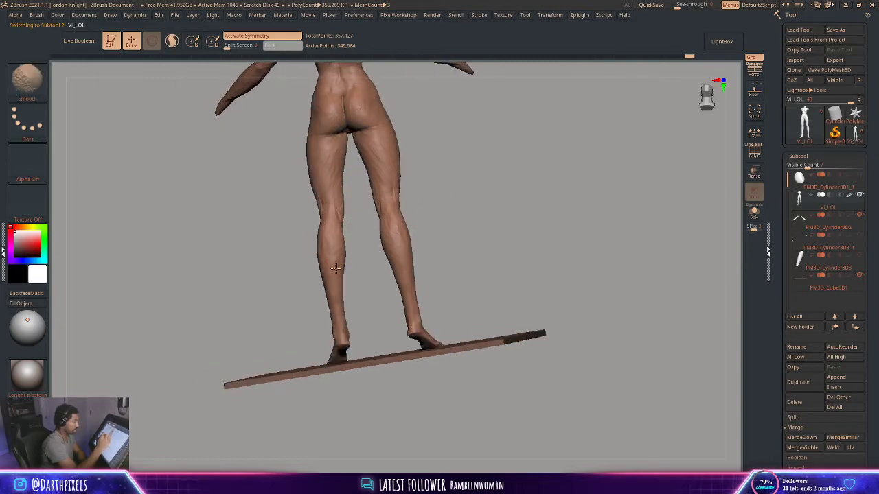
mouse_move(339, 307)
left_mouse_down("shift")
mouse_move(396, 263)
mouse_move(369, 271)
mouse_move(369, 249)
mouse_move(370, 262)
left_mouse_up("shift")
key("space")
key("space")
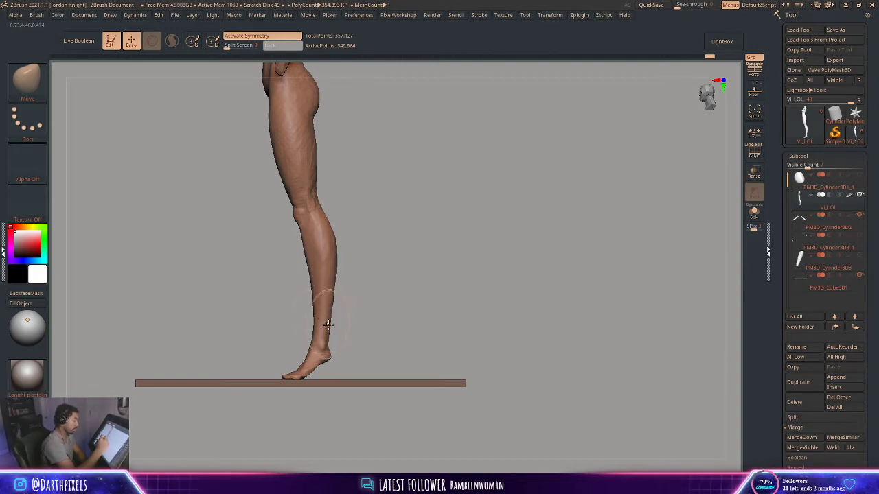
key("shift")
left_click_drag(427, 305, 343, 304)
left_click_drag(447, 203, 354, 260)
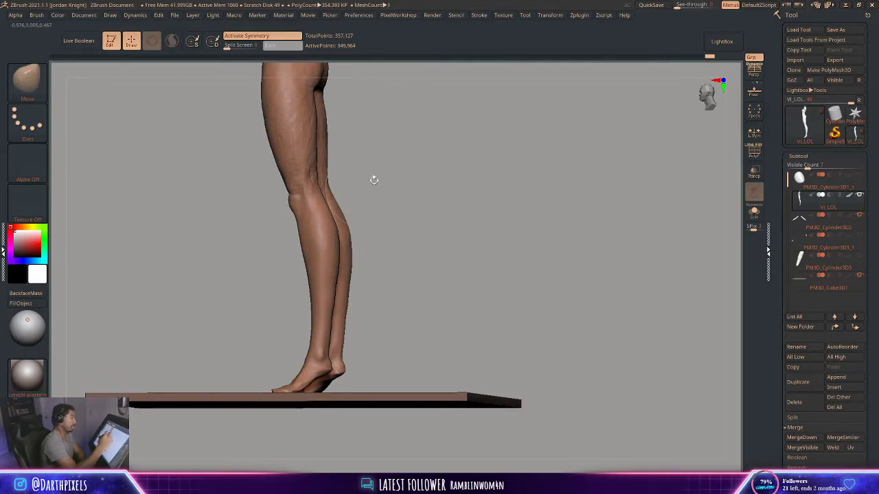
Switch to the hPolish brush, then flatten and smooth the inner shins down to the ankles
left_click_drag(373, 179, 438, 173, "shift")
mouse_move(407, 211)
left_mouse_down("alt")
mouse_move(369, 263)
mouse_move(372, 244)
mouse_move(408, 247)
left_mouse_up("alt")
right_click(320, 312)
left_click(38, 83)
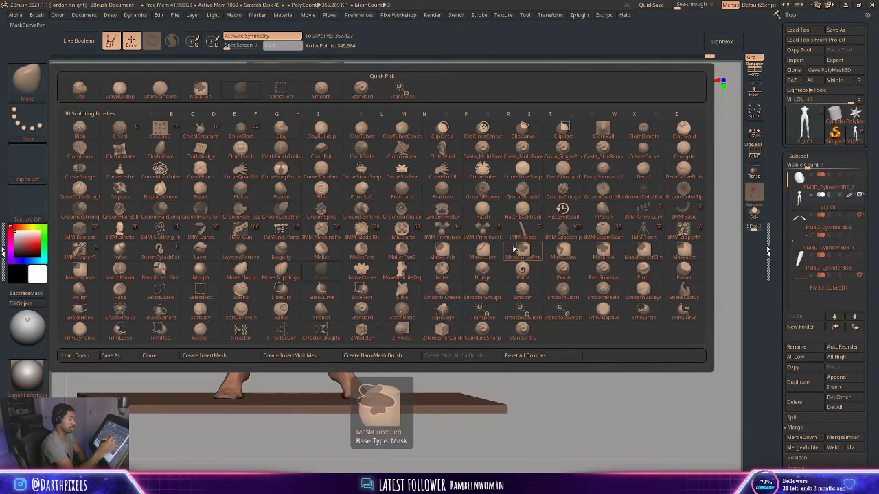
key("h")
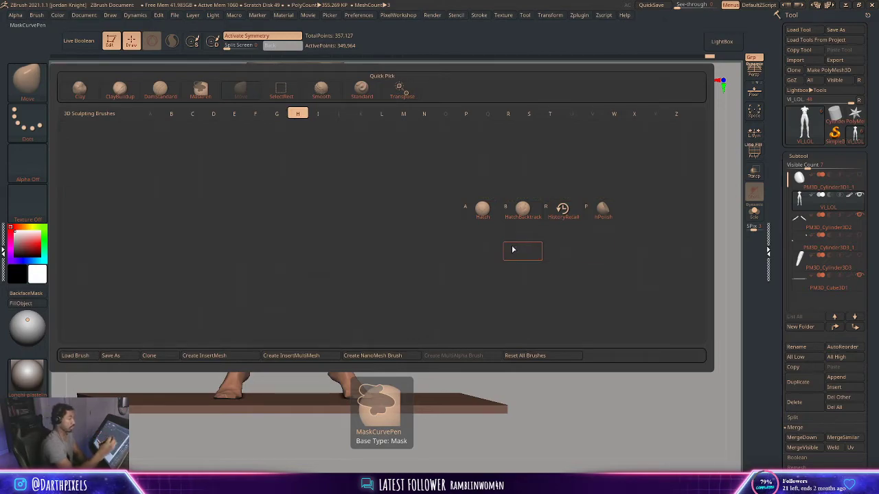
key("p")
left_click_drag(436, 218, 440, 210)
key("space")
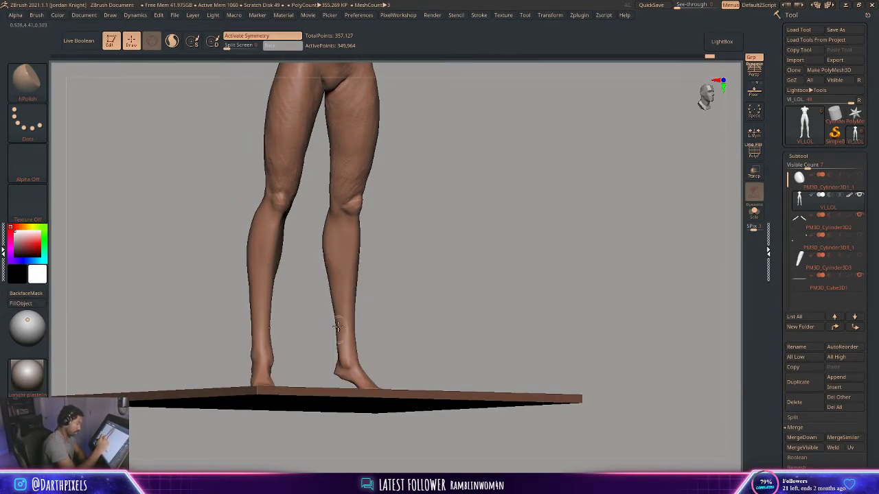
mouse_move(383, 274)
left_mouse_down()
mouse_move(400, 267)
mouse_move(391, 239)
mouse_move(398, 267)
mouse_move(422, 243)
mouse_move(349, 276)
left_mouse_up()
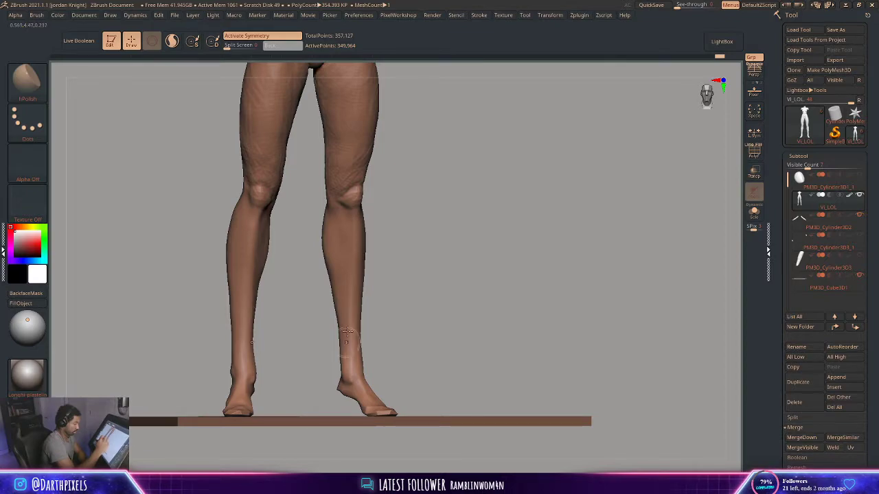
left_click_drag(396, 259, 403, 240, "alt")
left_click_drag(403, 240, 425, 230)
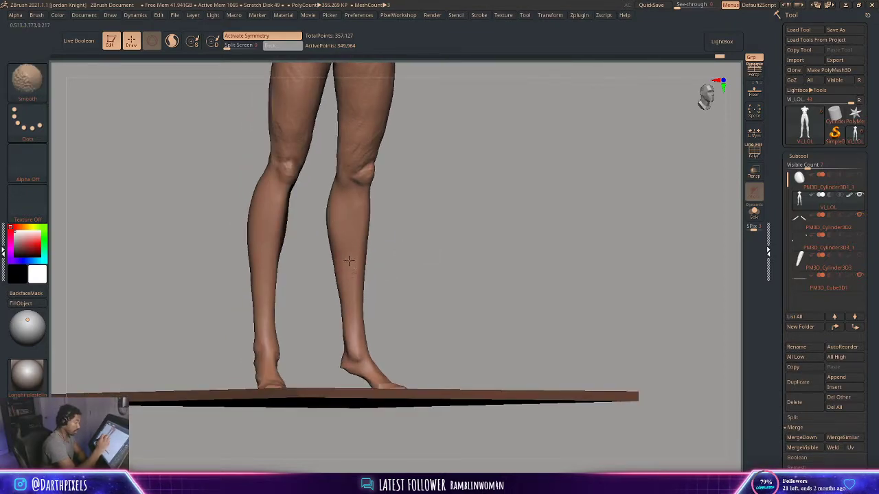
left_click_drag(347, 260, 349, 331, "shift")
Polish and smooth the backs of the calves down toward the Achilles tendons
left_click_drag(392, 243, 453, 224)
key("space")
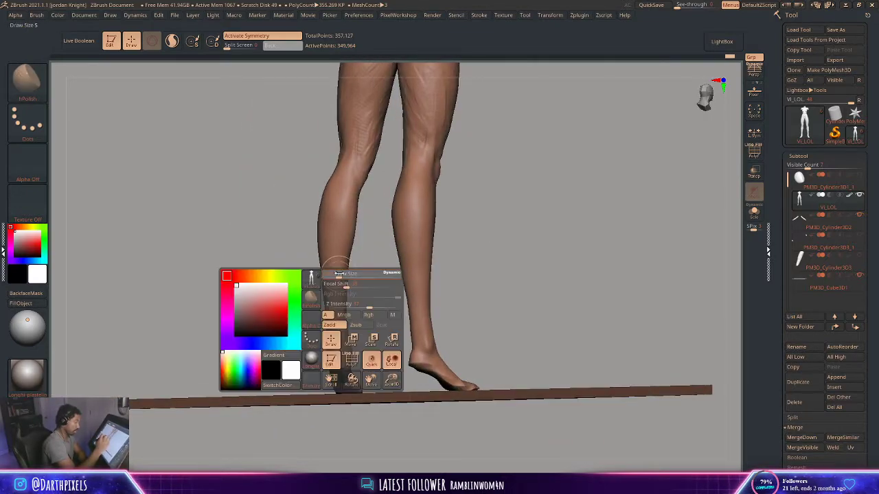
mouse_move(338, 250)
left_mouse_down("shift")
mouse_move(308, 289)
mouse_move(318, 280)
left_mouse_up("shift")
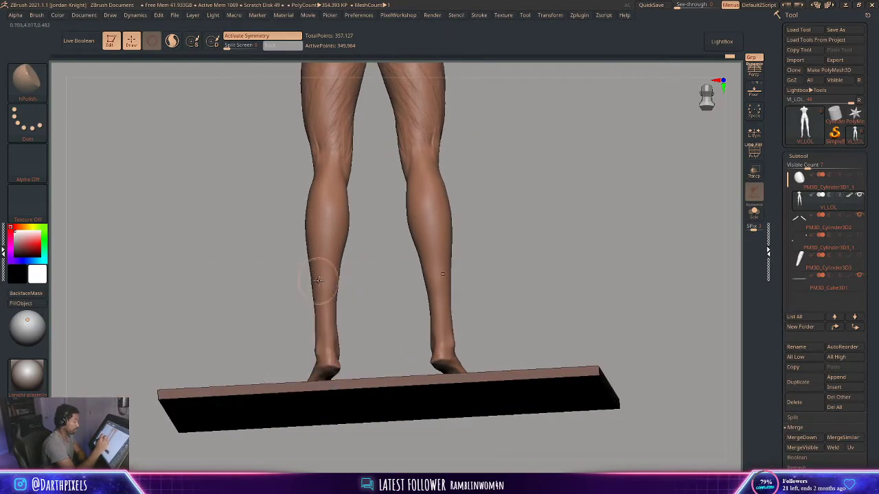
left_click_drag(321, 329, 319, 285)
left_click_drag(363, 243, 360, 275)
mouse_move(378, 221)
left_mouse_down("alt")
mouse_move(351, 274)
mouse_move(333, 210)
mouse_move(282, 193)
left_mouse_up("alt")
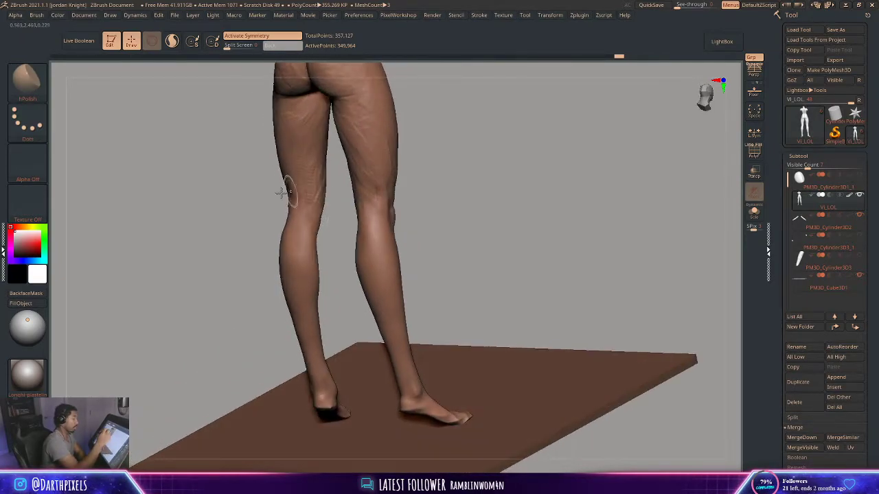
Switch to the DamStandard brush and define the inner edge of the upper calves below the knees, softening it with smoothing
key("b")
key("d")
key("s")
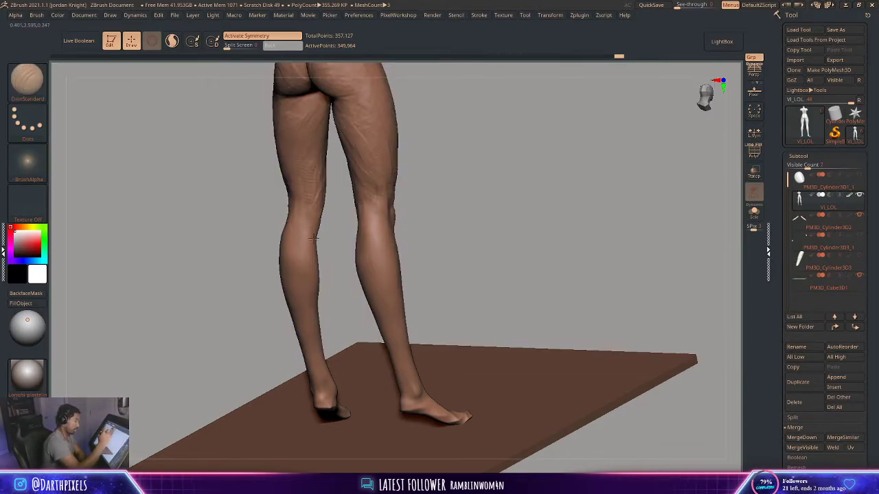
key("shift")
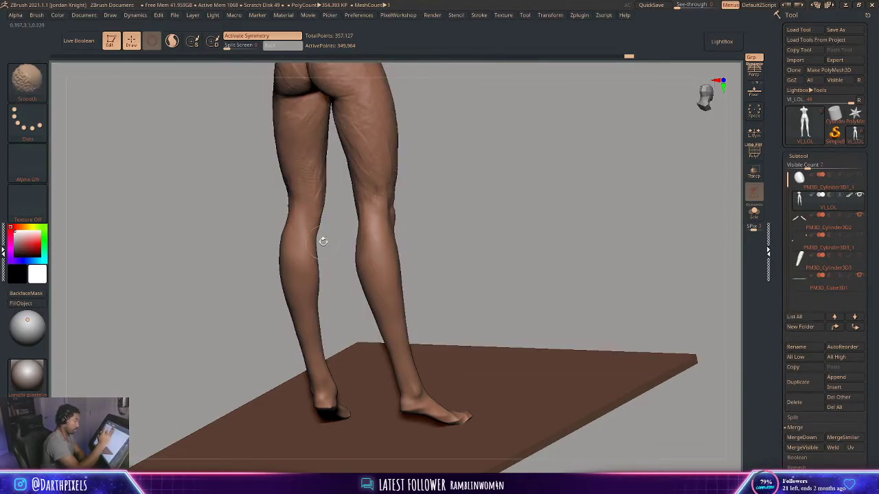
mouse_move(323, 241)
left_mouse_down("shift")
mouse_move(347, 235)
mouse_move(322, 232)
left_mouse_up("shift")
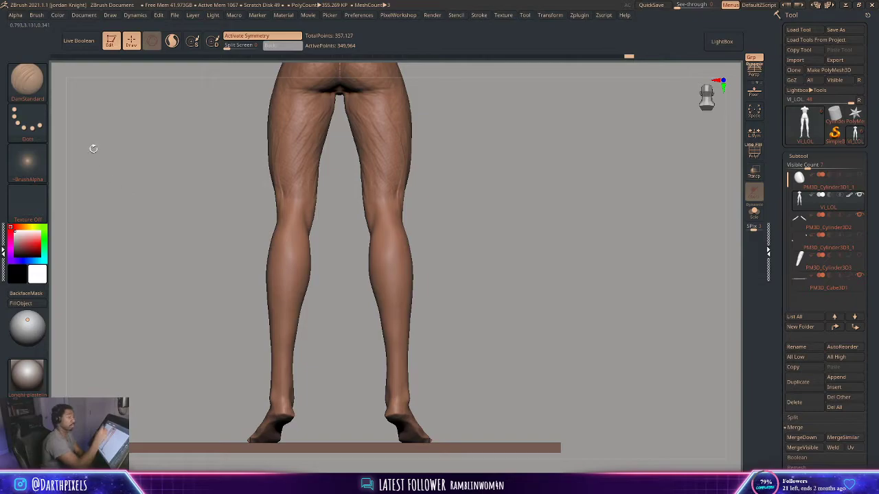
Build up the upper calves at the backs of the knees with the ClayBuildup brush and smooth the transition
key("b")
key("c")
key("b")
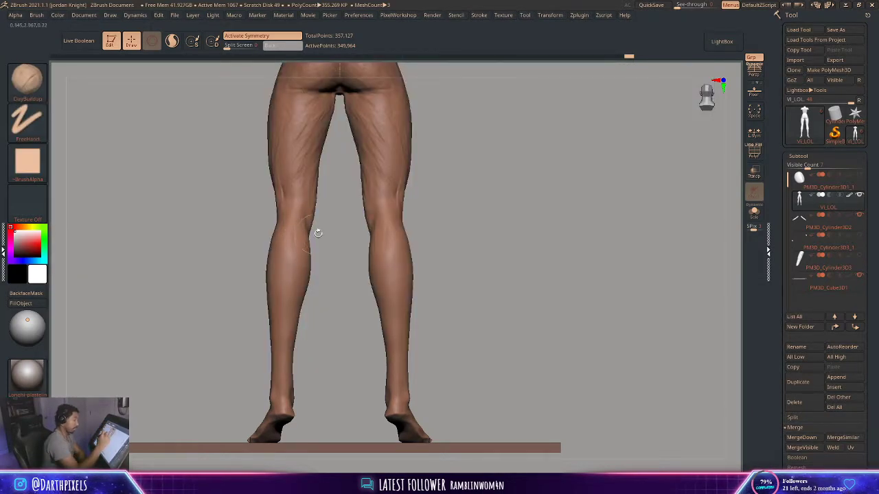
left_click_drag(318, 234, 303, 218)
left_click_drag(305, 251, 300, 222, "shift")
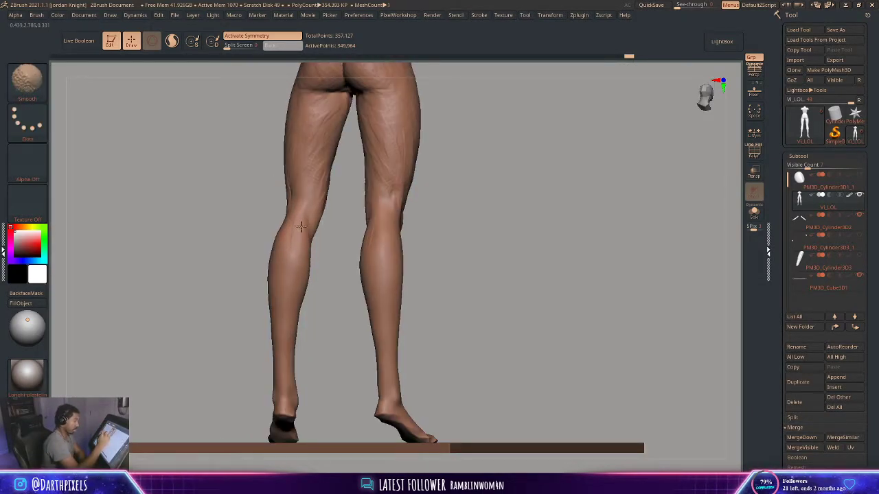
mouse_move(326, 258)
left_mouse_down()
mouse_move(426, 193)
mouse_move(364, 261)
left_mouse_up()
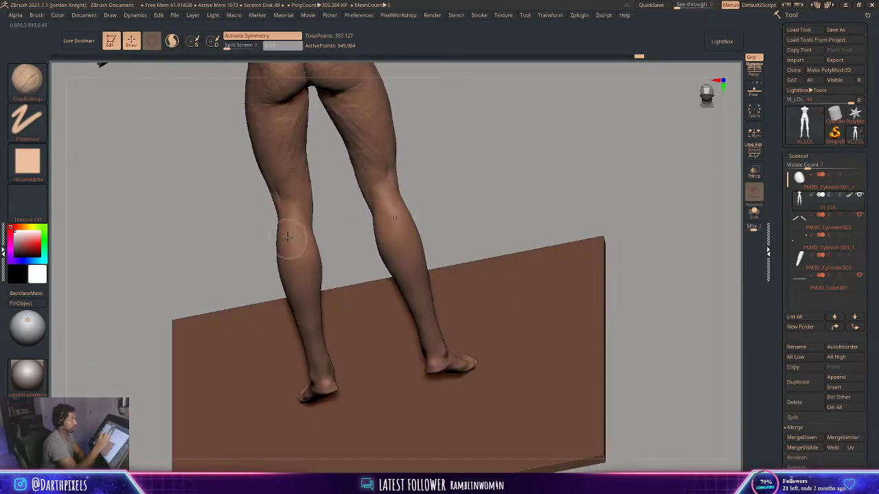
left_click_drag(301, 229, 302, 243)
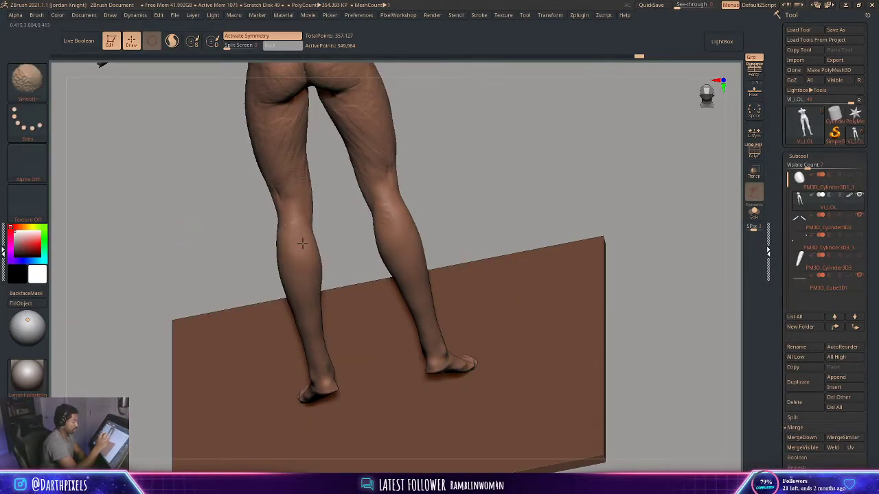
Hide the feet and ankles of the body mesh from the front view
mouse_move(339, 202)
left_mouse_down()
mouse_move(383, 181)
mouse_move(509, 180)
left_mouse_up()
left_click_drag(386, 205, 391, 219, "alt")
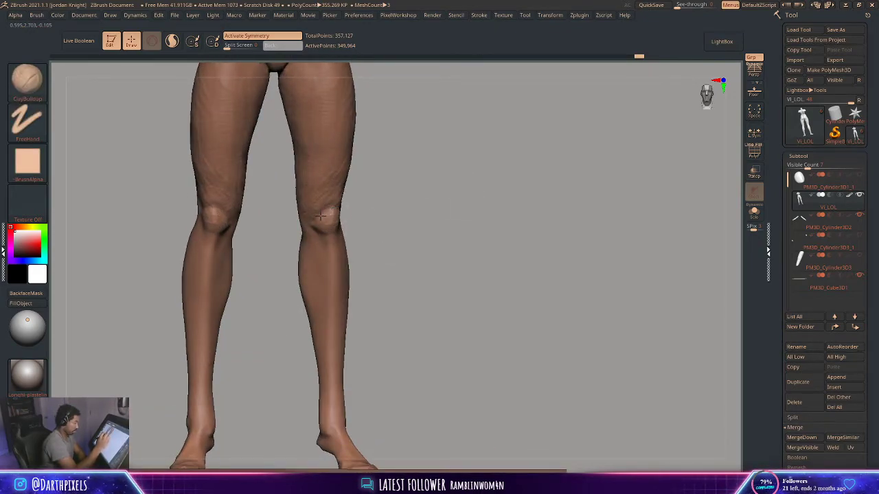
left_click_drag(371, 195, 375, 253)
left_click_drag(301, 291, 357, 352, "ctrl+shift")
key("ctrl+z")
left_click_drag(298, 283, 349, 326, "ctrl+alt+shift")
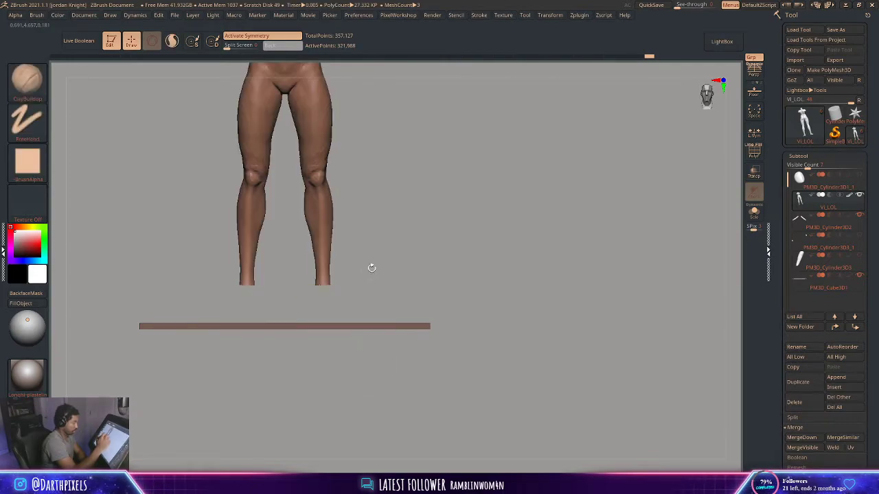
left_click_drag(371, 267, 371, 332, "alt")
Switch to the DamStandard brush and carve the creases around the outer sides and upper edges of the kneecaps
mouse_move(371, 332)
left_mouse_down()
mouse_move(363, 302)
mouse_move(378, 300)
mouse_move(368, 300)
mouse_move(361, 258)
mouse_move(373, 241)
mouse_move(334, 267)
mouse_move(375, 257)
left_mouse_up()
key("shift")
mouse_move(371, 258)
left_mouse_down("alt")
mouse_move(355, 288)
mouse_move(358, 238)
left_mouse_up("alt")
key("space")
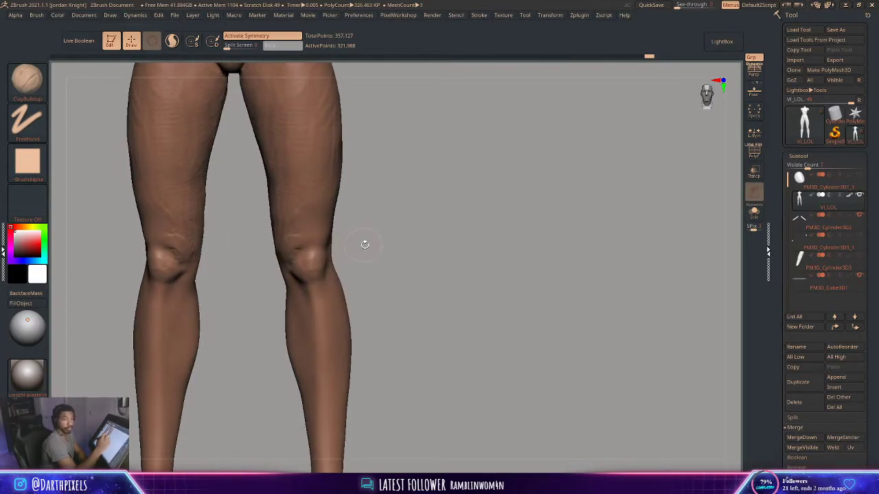
key("b")
key("d")
key("s")
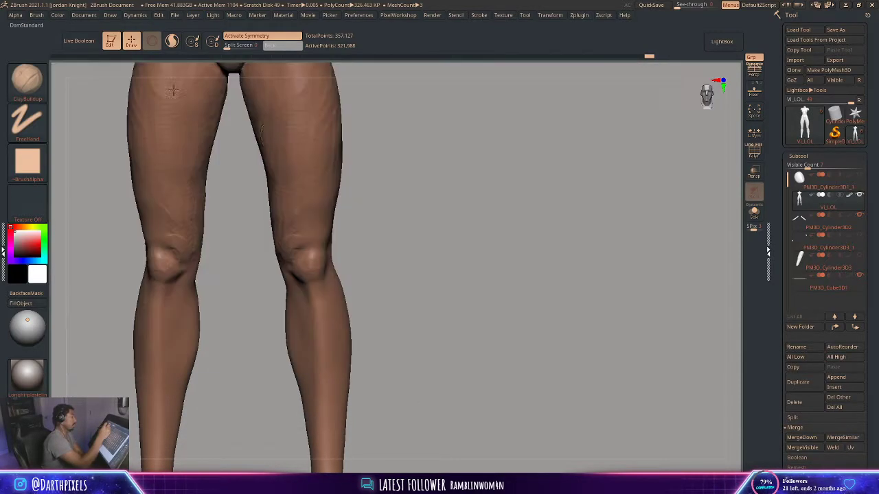
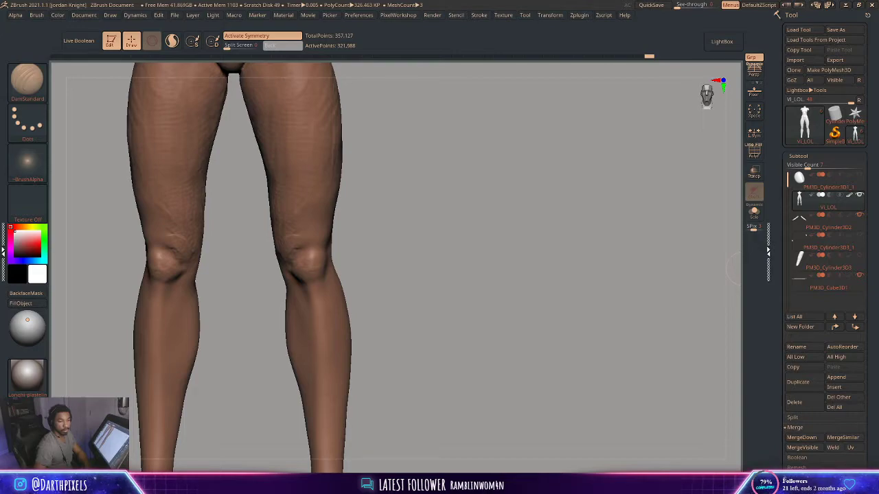
left_click_drag(362, 236, 327, 247)
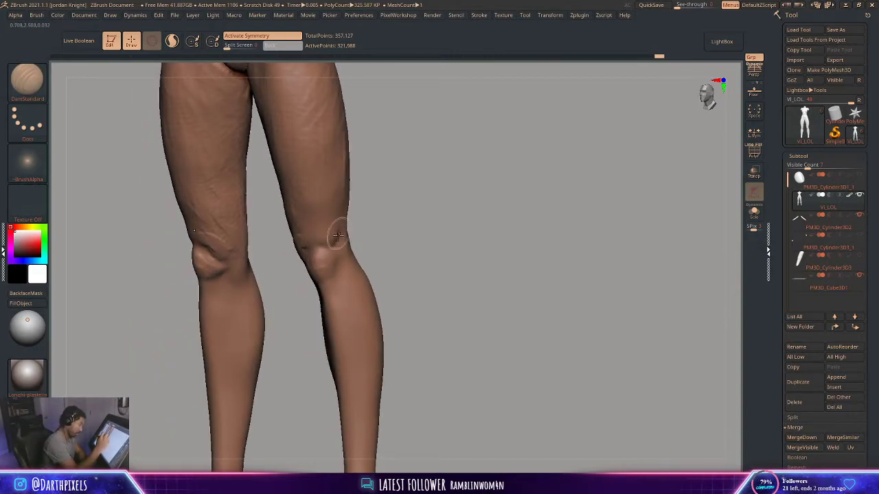
left_click_drag(372, 240, 316, 258)
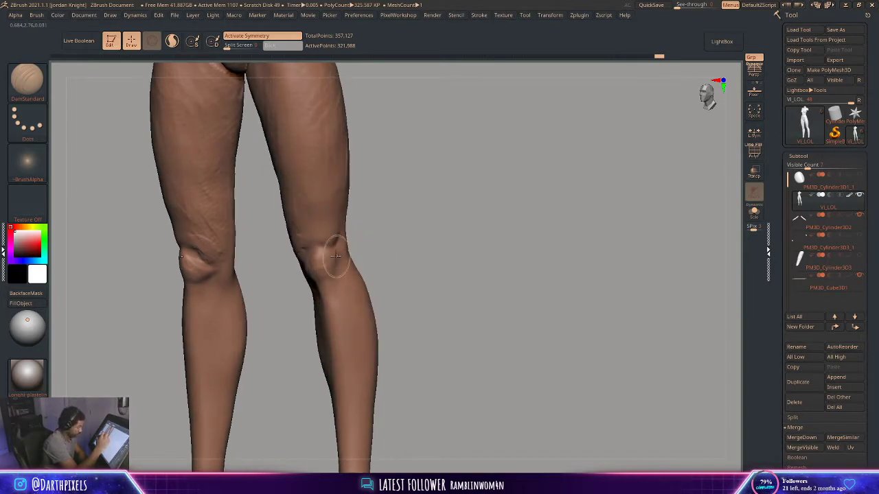
left_click_drag(365, 241, 339, 274)
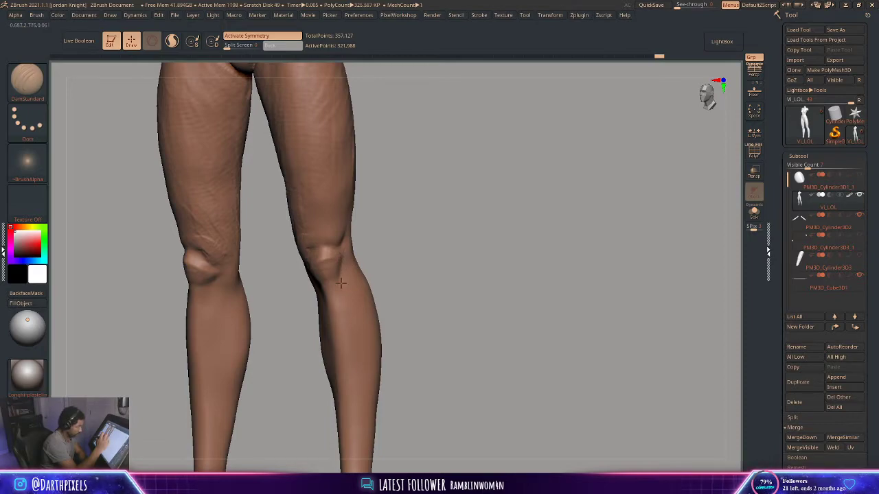
mouse_move(372, 247)
left_mouse_down()
mouse_move(388, 247)
mouse_move(379, 232)
mouse_move(369, 238)
mouse_move(373, 216)
mouse_move(394, 237)
mouse_move(338, 245)
left_mouse_up()
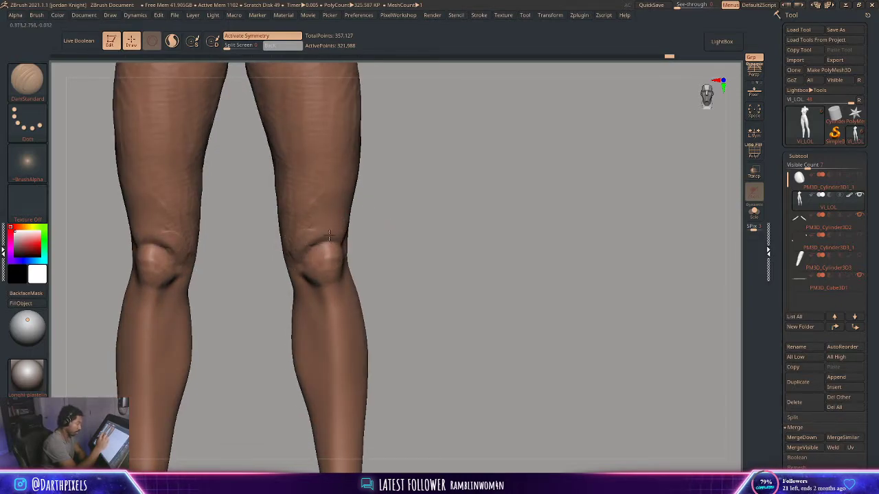
Deepen the crease above the kneecaps and define the inner sides of the knees
mouse_move(329, 236)
left_mouse_down()
mouse_move(309, 243)
mouse_move(304, 266)
mouse_move(313, 247)
left_mouse_up()
left_click_drag(402, 210, 288, 261)
left_click_drag(273, 223, 289, 257)
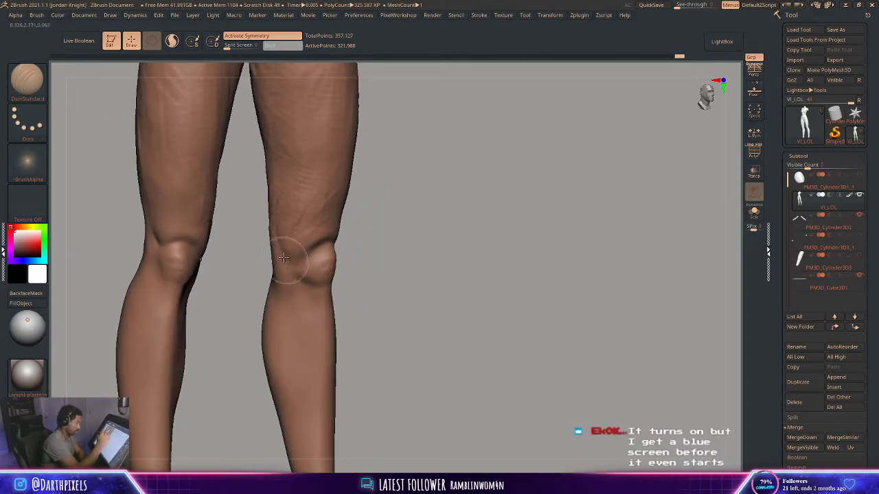
mouse_move(276, 196)
left_mouse_down()
mouse_move(293, 260)
mouse_move(286, 266)
left_mouse_up()
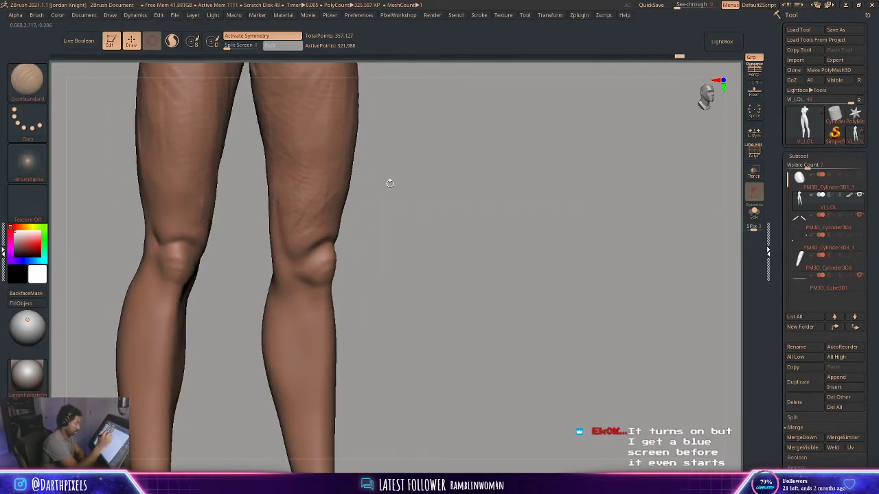
Resize the brush and smooth the rough strokes on the fronts of the thighs
mouse_move(388, 183)
left_mouse_down()
mouse_move(410, 204)
mouse_move(378, 202)
mouse_move(372, 323)
left_mouse_up()
key("space")
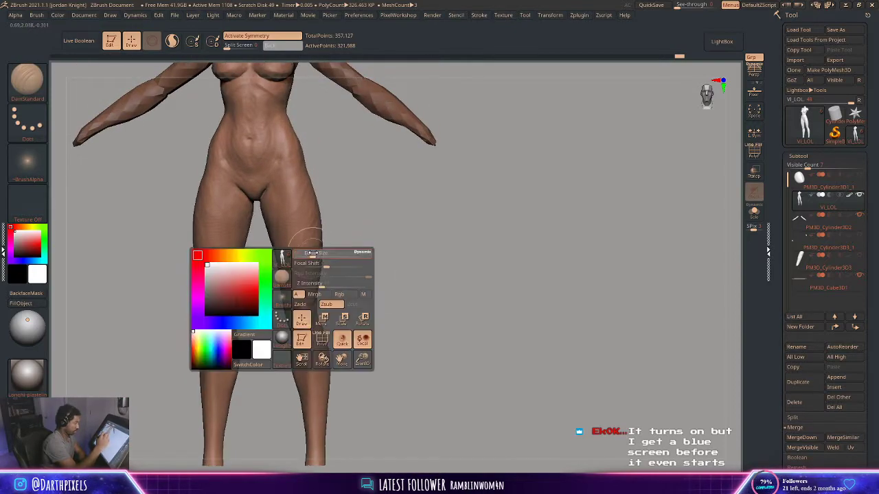
key("shift")
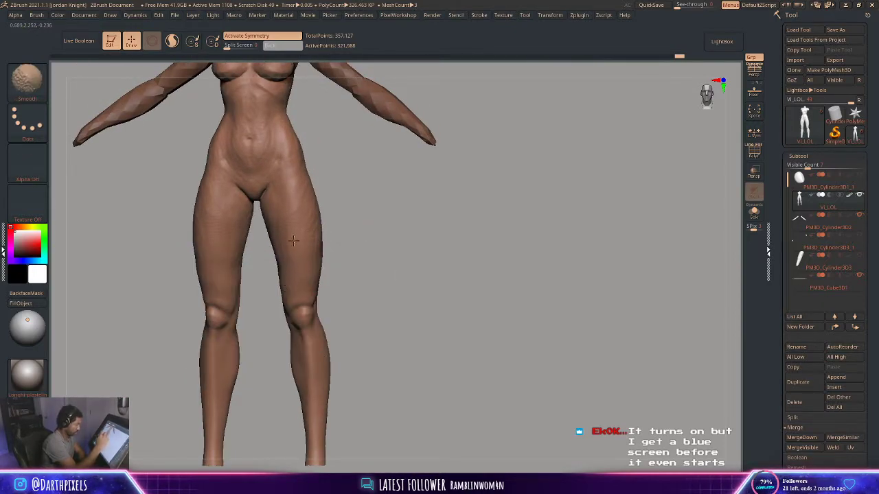
left_click_drag(364, 213, 320, 221)
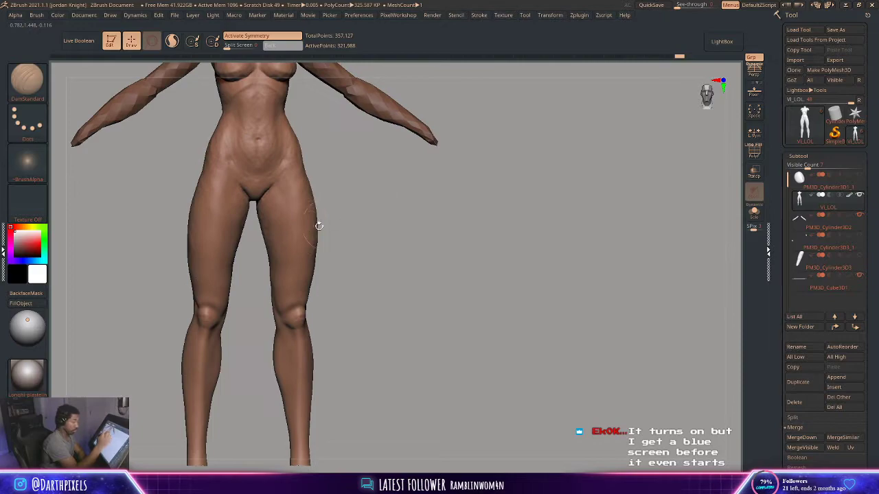
key("shift")
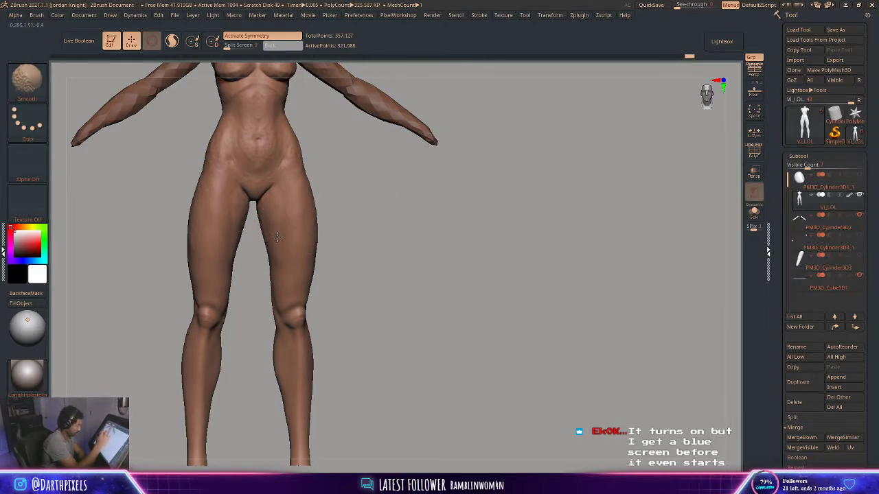
mouse_move(370, 204)
left_mouse_down()
mouse_move(313, 209)
mouse_move(324, 246)
left_mouse_up()
Smooth the backs of the knees and the inner sides of the thighs from behind
left_click_drag(384, 261, 254, 264)
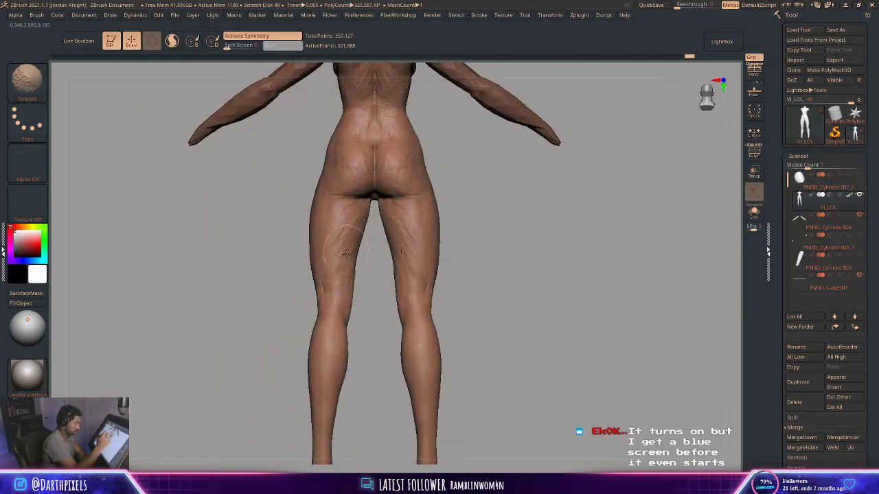
key("space")
left_click_drag(373, 319, 354, 234, "alt")
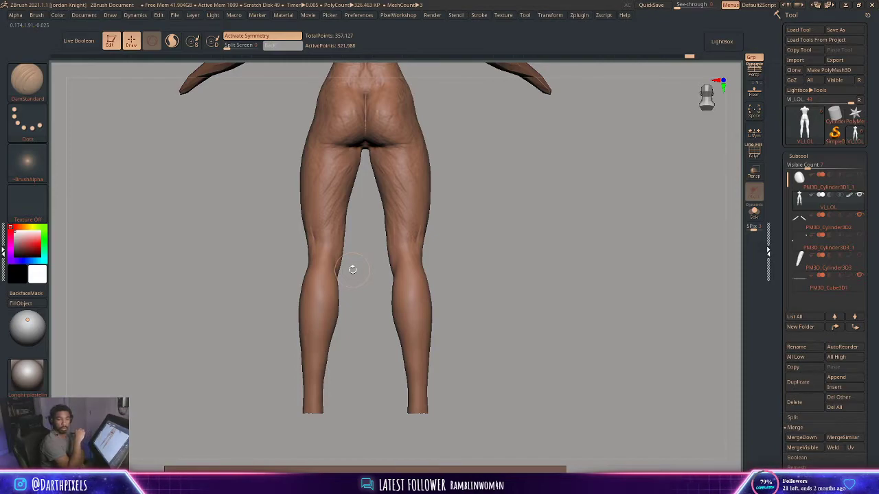
key("space")
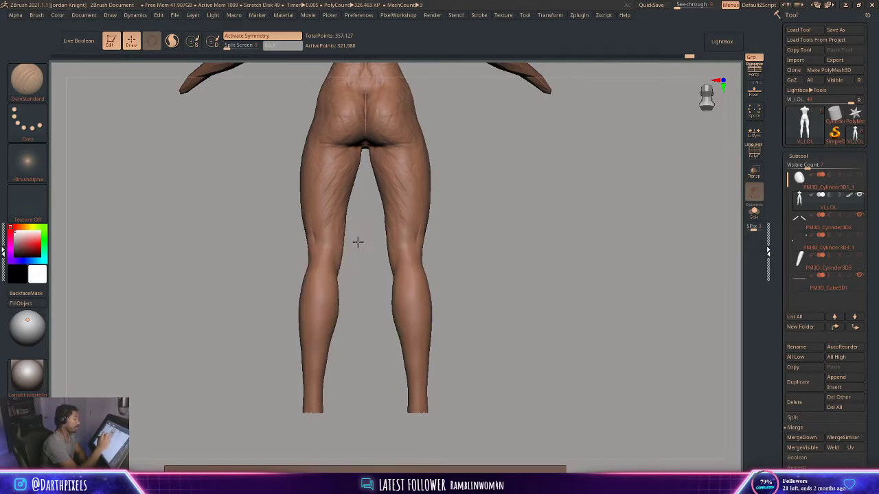
mouse_move(359, 242)
left_mouse_down("alt")
mouse_move(334, 278)
mouse_move(362, 234)
left_mouse_up("alt")
key("space")
key("space")
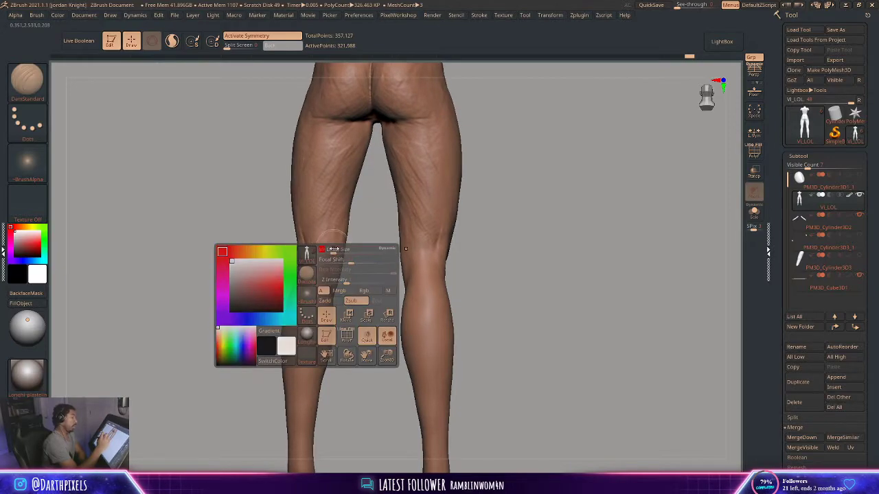
key("shift")
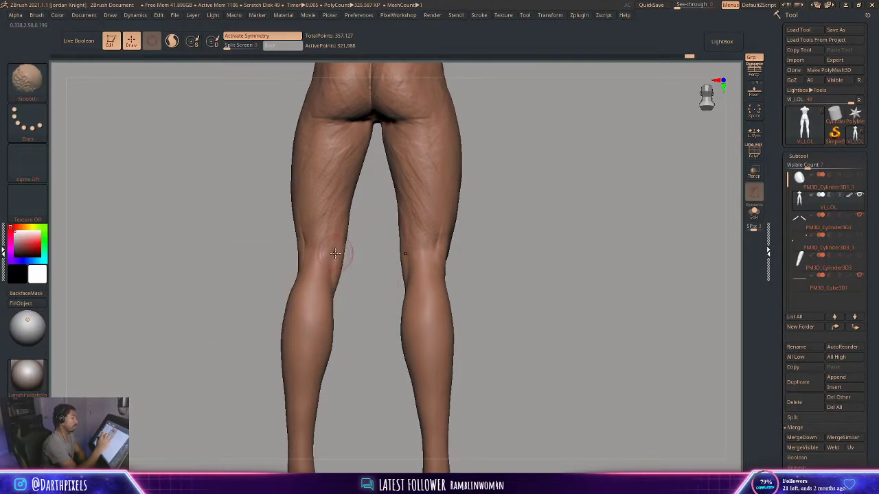
left_click_drag(345, 238, 353, 240)
left_click_drag(269, 252, 320, 246)
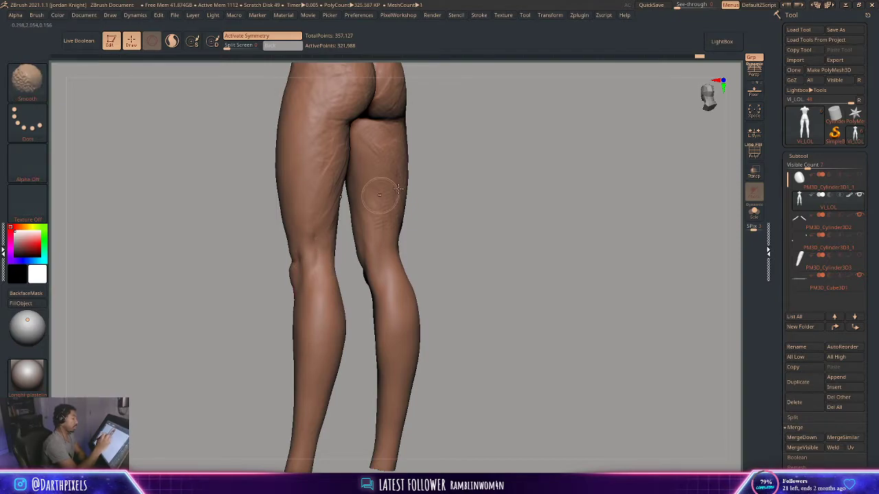
left_click_drag(373, 190, 370, 248)
Switch to the Move brush and adjust the inner contour of the upper thighs just below the buttocks
right_click(358, 238)
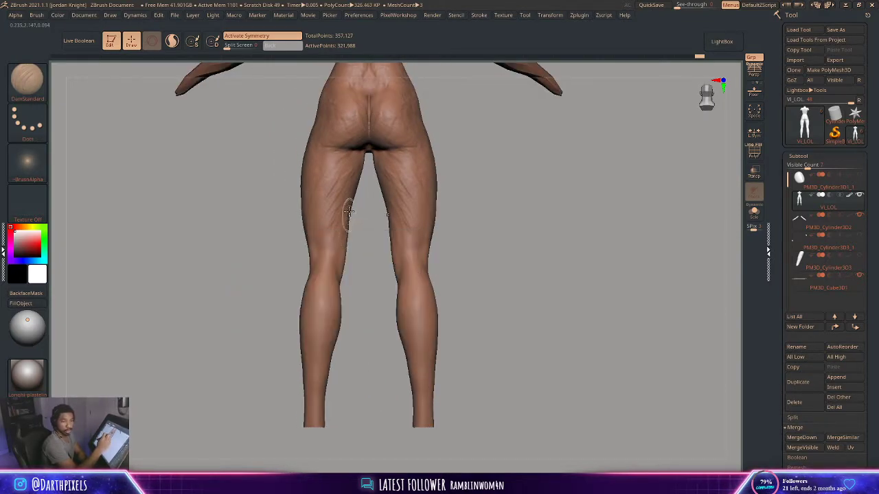
right_click(351, 234)
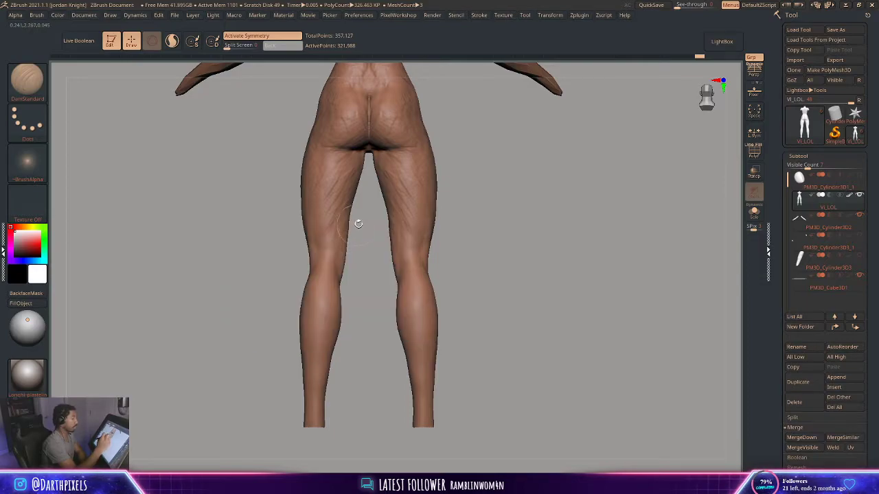
left_click_drag(359, 222, 355, 261, "alt")
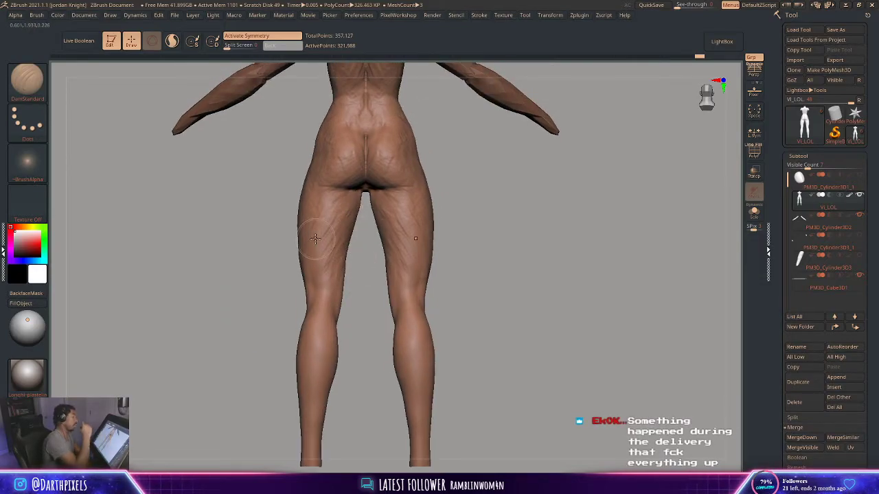
key("b")
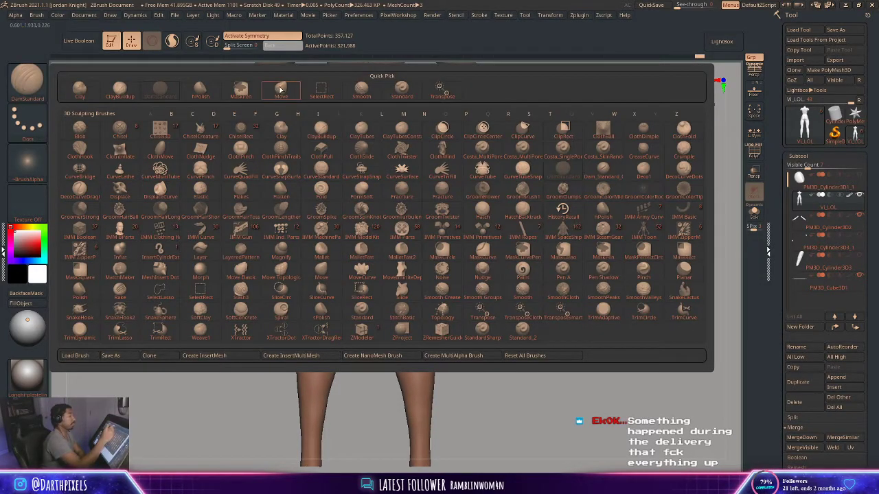
left_click(280, 90)
left_click_drag(443, 185, 459, 188)
right_click(359, 208)
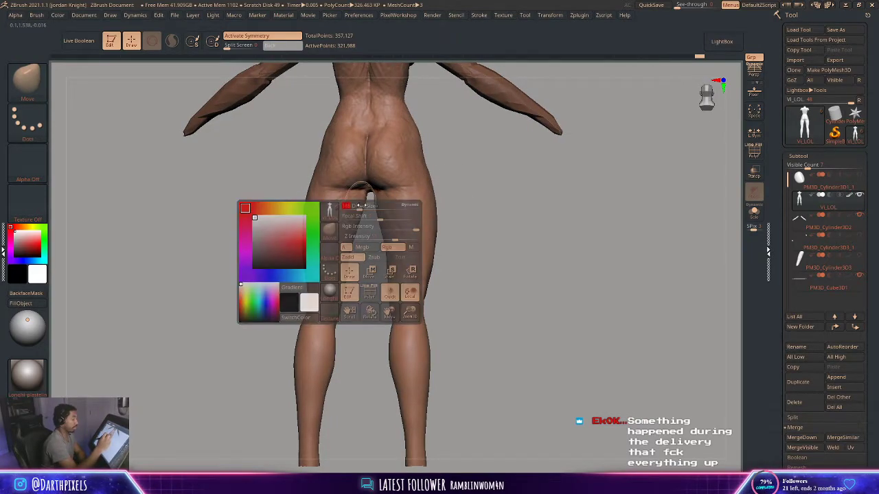
mouse_move(362, 204)
left_mouse_down()
mouse_move(357, 231)
mouse_move(356, 212)
left_mouse_up()
right_click(360, 213)
right_click_drag(360, 212, 370, 247, "ctrl")
left_click_drag(363, 212, 363, 225)
right_click_drag(363, 225, 347, 228, "ctrl")
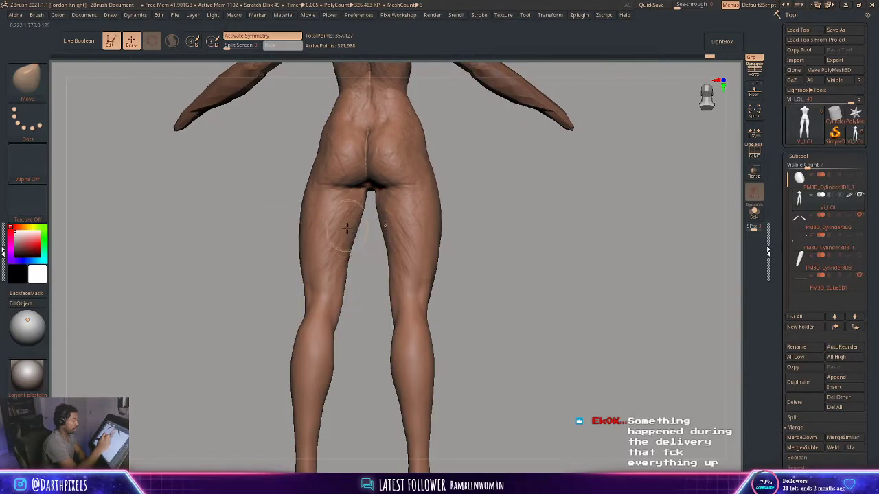
Switch back to the DamStandard brush and refine the outer backs of the lower thighs above the knees, softening them with smoothing
left_click(32, 86)
left_click(160, 89)
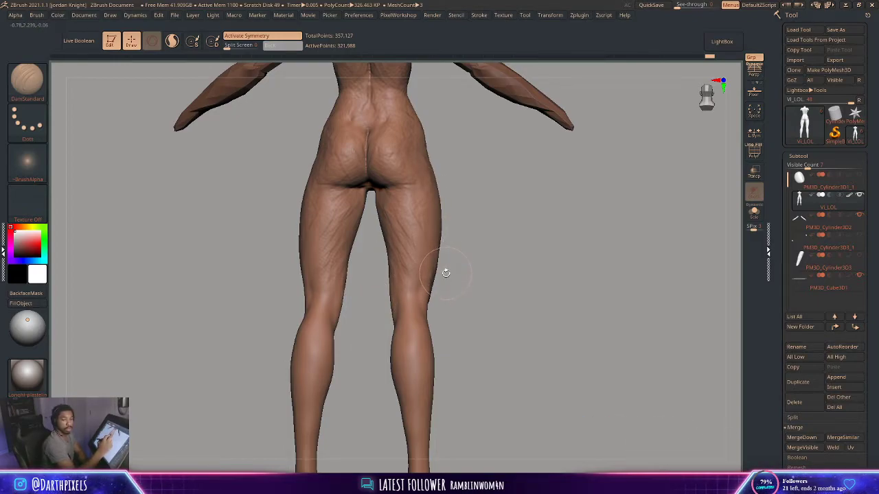
left_click_drag(460, 233, 473, 234)
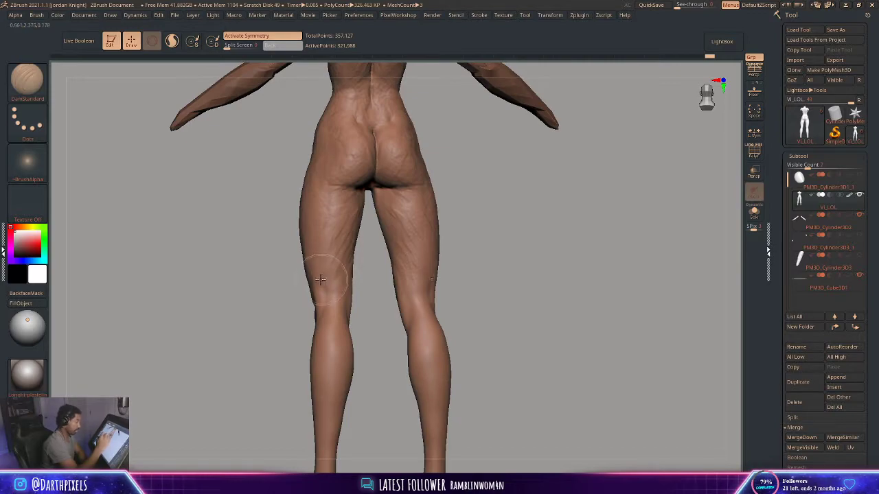
mouse_move(294, 294)
left_mouse_down()
mouse_move(365, 293)
mouse_move(361, 279)
left_mouse_up()
key("space")
left_click_drag(404, 240, 372, 241)
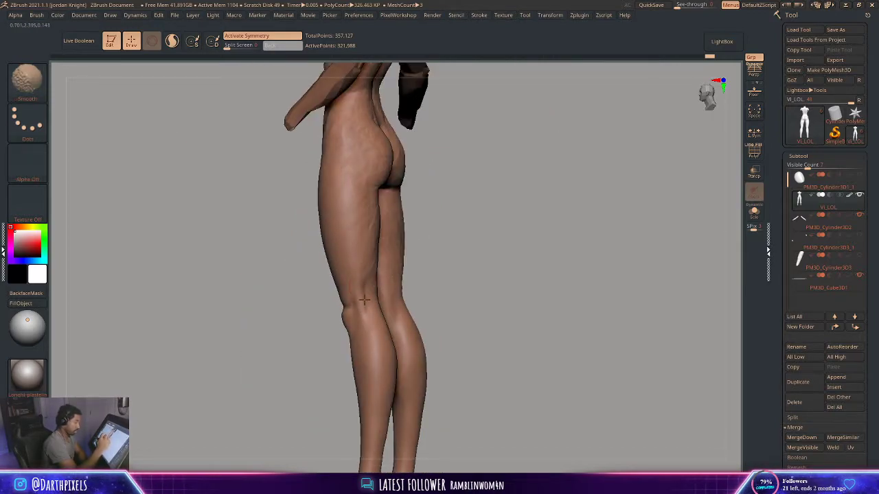
left_click_drag(423, 208, 381, 233)
Smooth the backs and outer sides of the upper thighs below the buttocks
key("space")
key("shift")
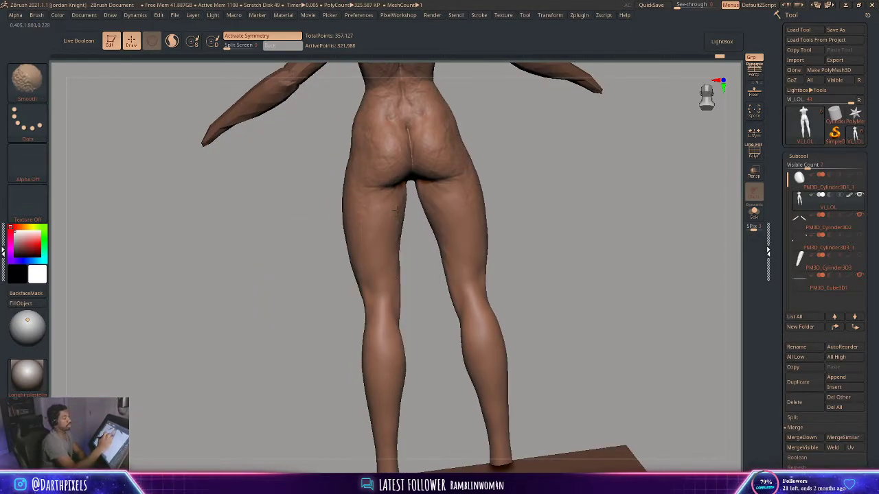
mouse_move(510, 191)
left_mouse_down()
mouse_move(483, 211)
mouse_move(563, 192)
mouse_move(390, 206)
left_mouse_up()
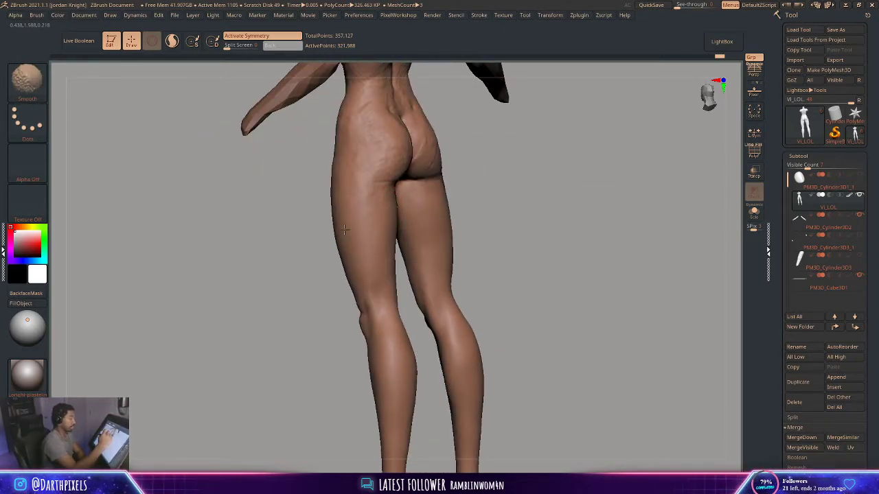
mouse_move(343, 230)
left_mouse_down("shift")
mouse_move(296, 298)
mouse_move(455, 248)
mouse_move(473, 220)
mouse_move(455, 268)
mouse_move(443, 271)
mouse_move(445, 255)
mouse_move(422, 227)
left_mouse_up("shift")
Switch to the Move brush and adjust the outer contour of the hips and upper thighs from the front
right_click(432, 244)
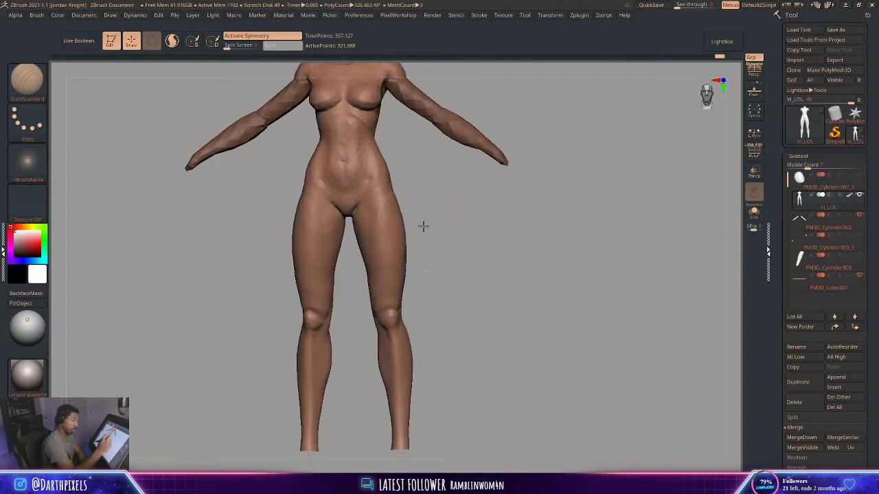
right_click(422, 226)
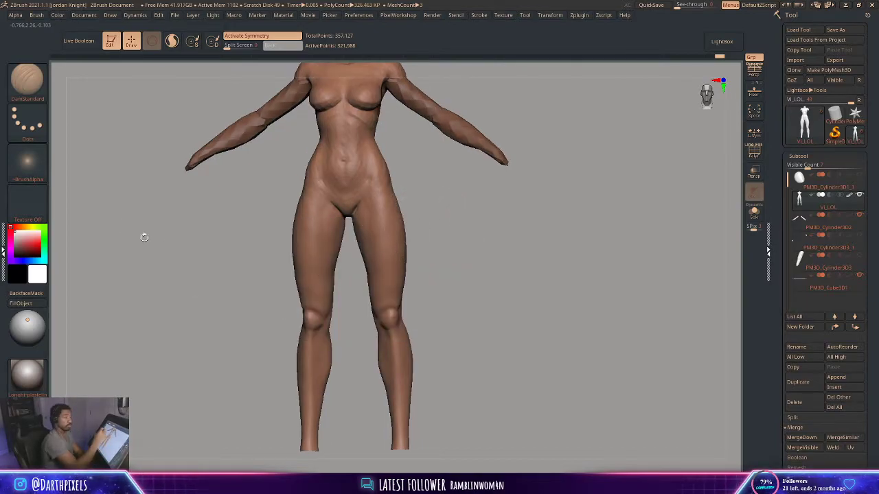
left_click(32, 84)
left_click(561, 208)
left_click_drag(425, 226, 412, 235)
right_click(411, 237)
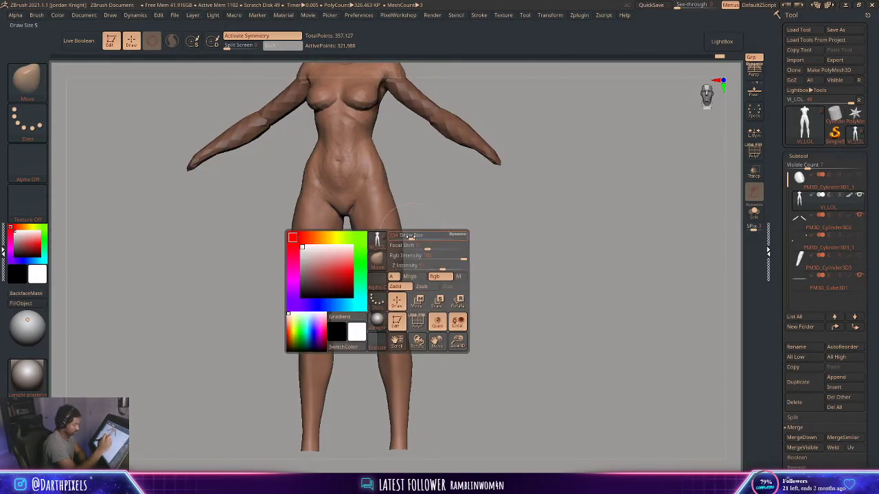
right_click(398, 247)
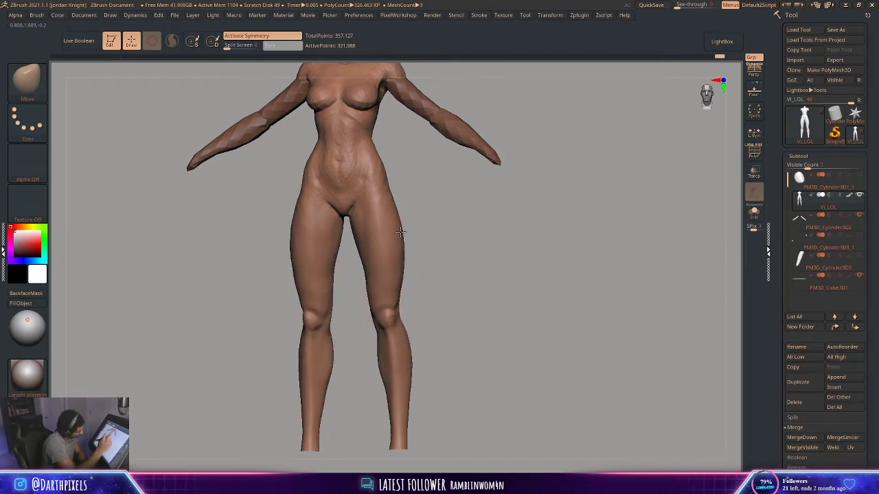
Smooth the front and outer surfaces of the upper thighs and hips
mouse_move(418, 226)
left_mouse_down()
mouse_move(460, 241)
mouse_move(512, 216)
mouse_move(505, 205)
mouse_move(573, 209)
left_mouse_up()
mouse_move(486, 243)
right_mouse_down("alt")
mouse_move(433, 250)
mouse_move(447, 214)
right_mouse_up("alt")
right_click(447, 250)
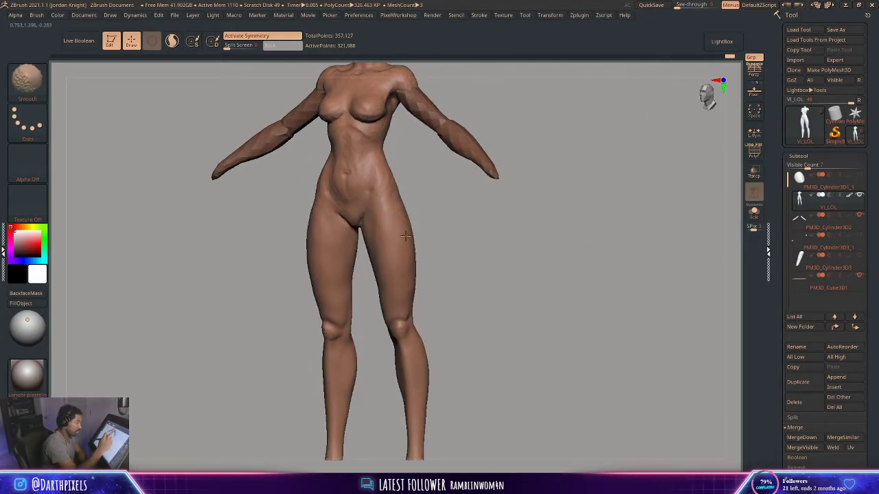
right_click_drag(406, 237, 398, 244)
right_click(484, 242)
mouse_move(516, 180)
right_mouse_down("alt")
mouse_move(479, 247)
mouse_move(502, 252)
right_mouse_up("alt")
Switch to the ClayBuildup brush and build up the volume of the buttocks and upper hips, softening the strokes with smoothing
left_click(28, 80)
left_click(134, 92)
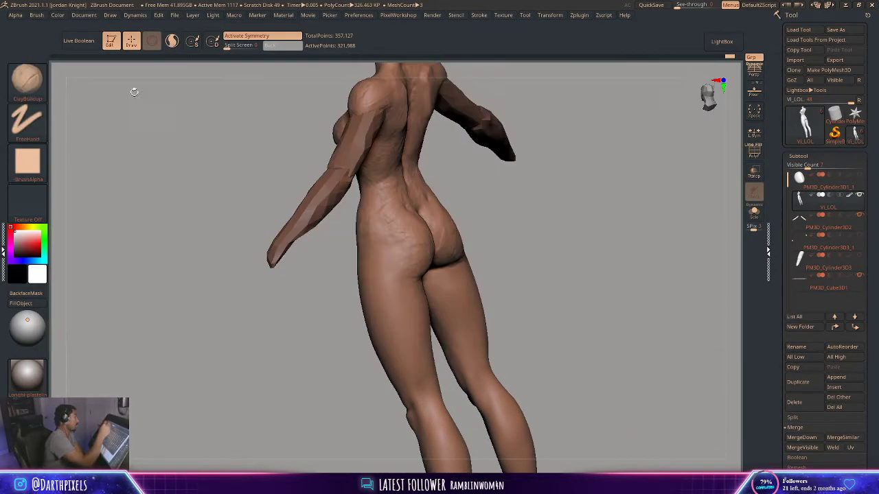
right_click_drag(491, 221, 405, 233)
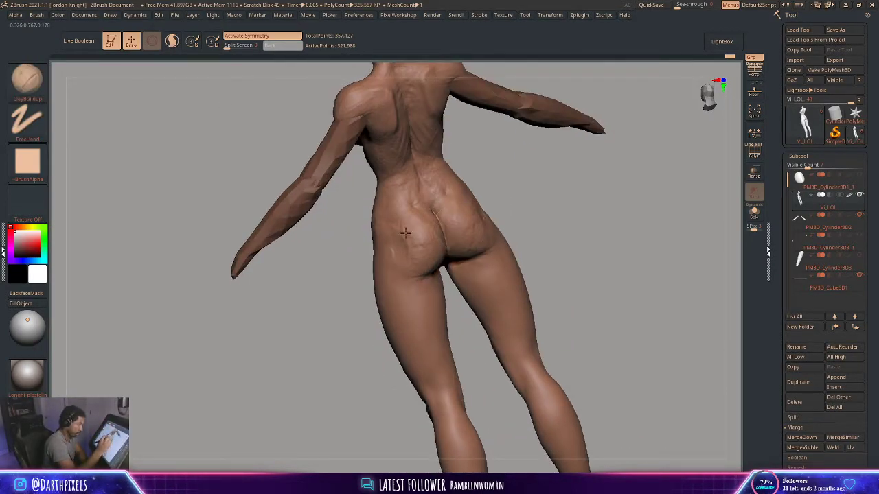
key("shift")
right_click(430, 262)
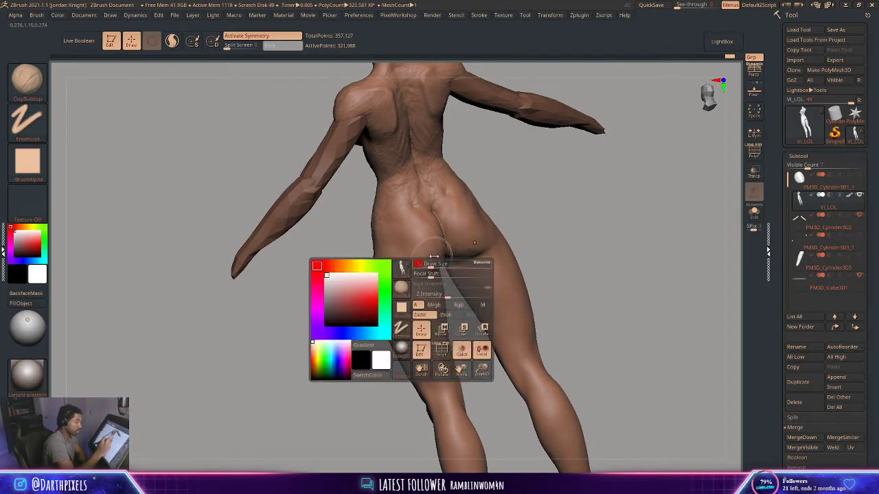
right_click_drag(432, 261, 475, 237)
right_click(473, 237)
key("shift")
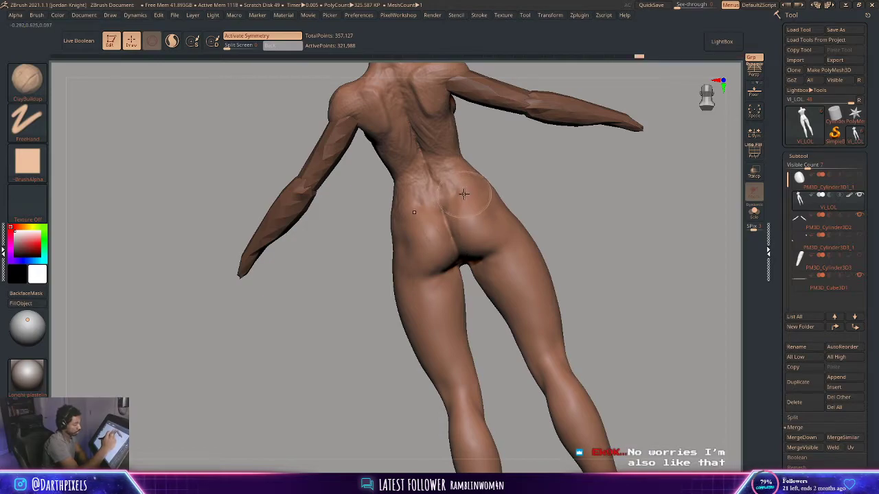
key("shift")
mouse_move(529, 198)
left_mouse_down()
mouse_move(552, 221)
mouse_move(514, 208)
mouse_move(533, 236)
mouse_move(539, 225)
mouse_move(532, 221)
left_mouse_up()
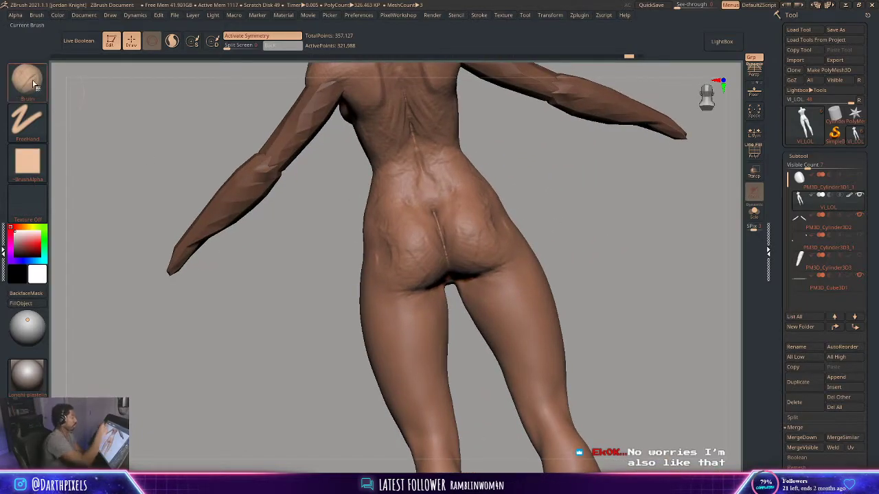
Switch to the DamStandard brush and carve the creases where the buttocks meet the backs of the thighs
left_click(31, 83)
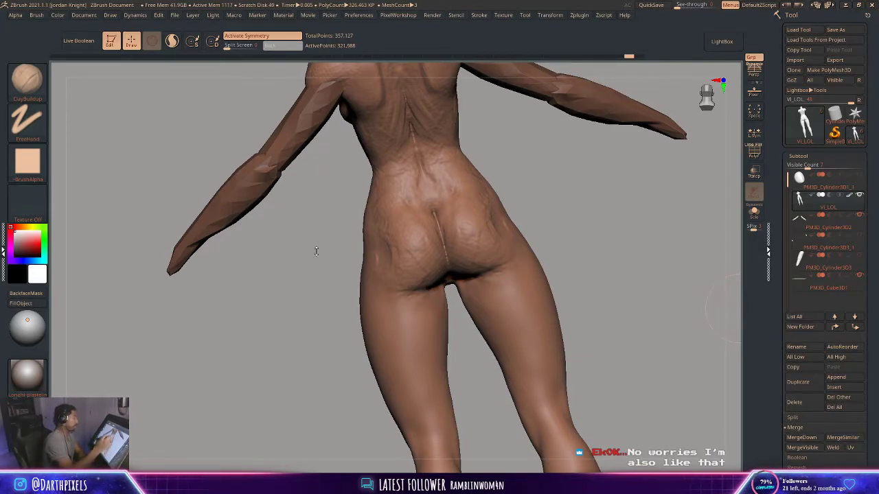
key("b")
left_click(161, 90)
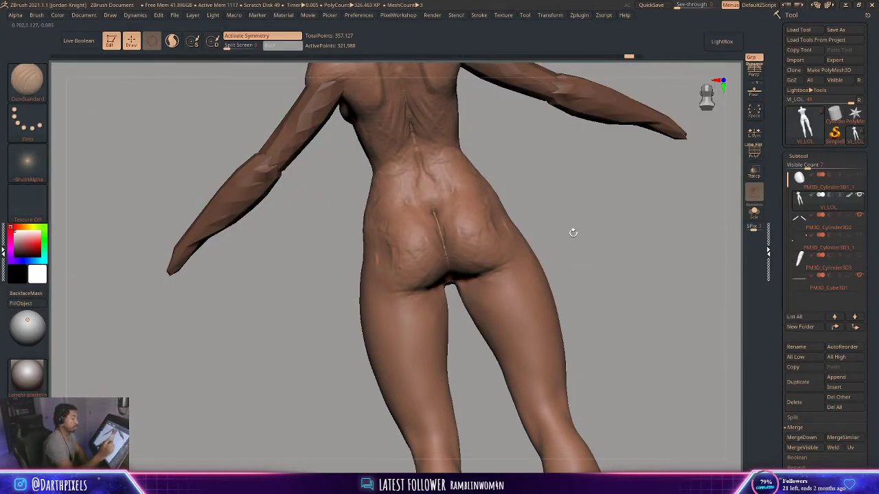
left_click_drag(571, 231, 588, 230)
key("space")
left_click_drag(454, 286, 441, 285)
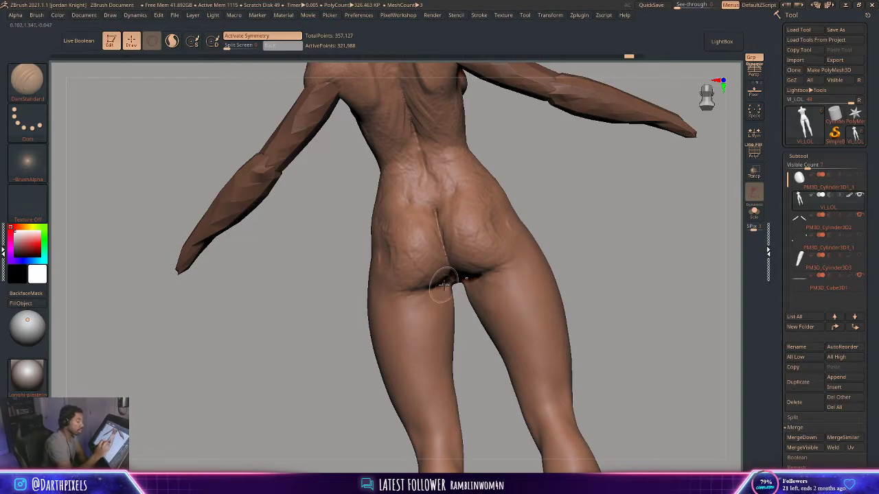
mouse_move(445, 285)
left_mouse_down()
mouse_move(412, 296)
mouse_move(425, 291)
left_mouse_up()
left_click_drag(343, 339, 367, 335)
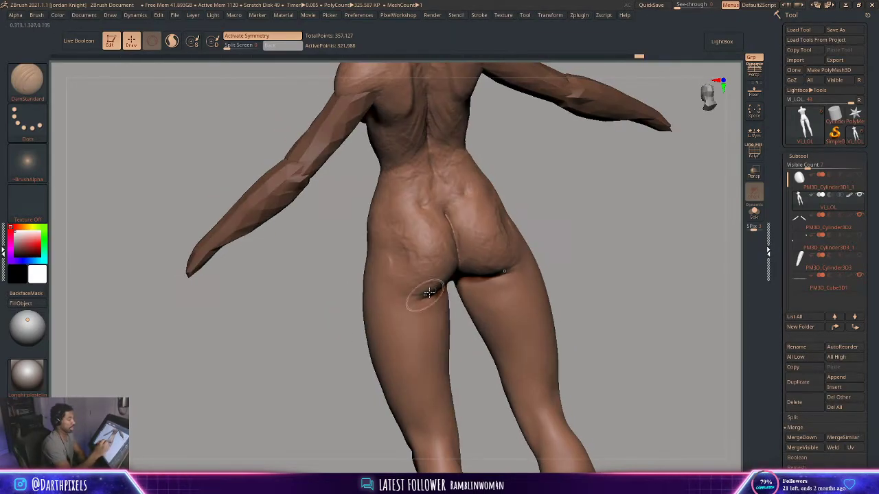
Switch back to the ClayBuildup brush and fill out the sides of the hips and the undersides of the buttocks near the cleft
key("b")
key("c")
key("b")
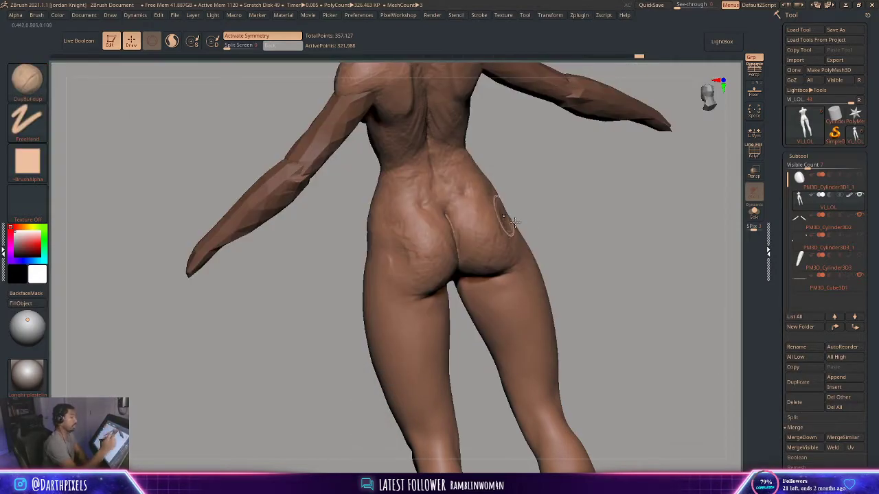
mouse_move(543, 222)
left_mouse_down()
mouse_move(521, 202)
mouse_move(543, 204)
mouse_move(559, 238)
left_mouse_up()
right_click(507, 270)
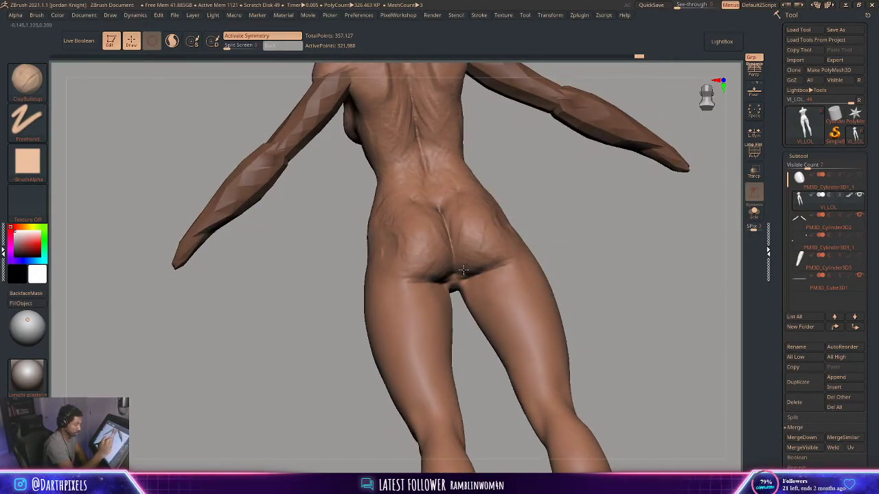
right_click(467, 272)
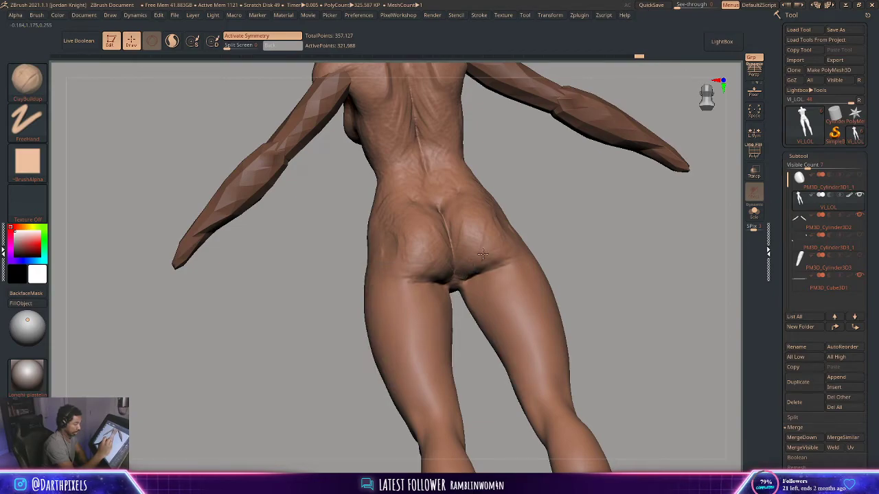
left_click_drag(487, 264, 493, 261)
Build up the lower outer parts of the buttocks above the thigh creases
left_click_drag(543, 242, 527, 219)
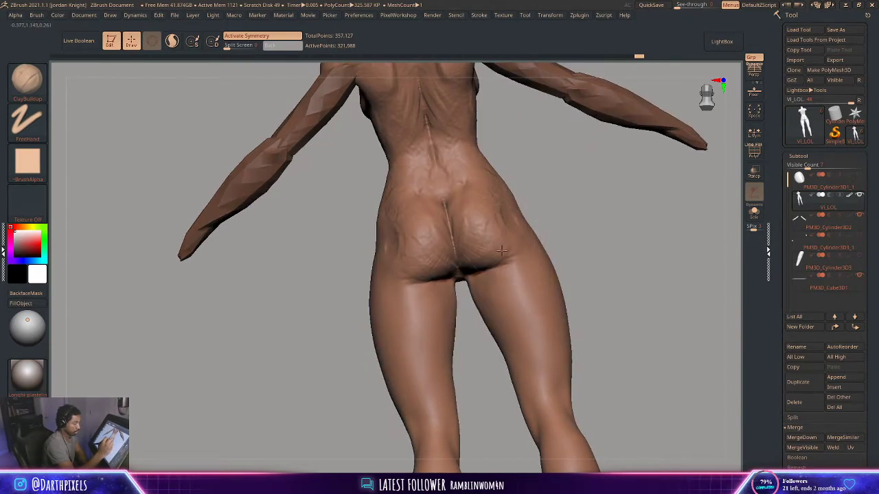
left_click_drag(475, 250, 486, 245)
left_click_drag(550, 205, 530, 238)
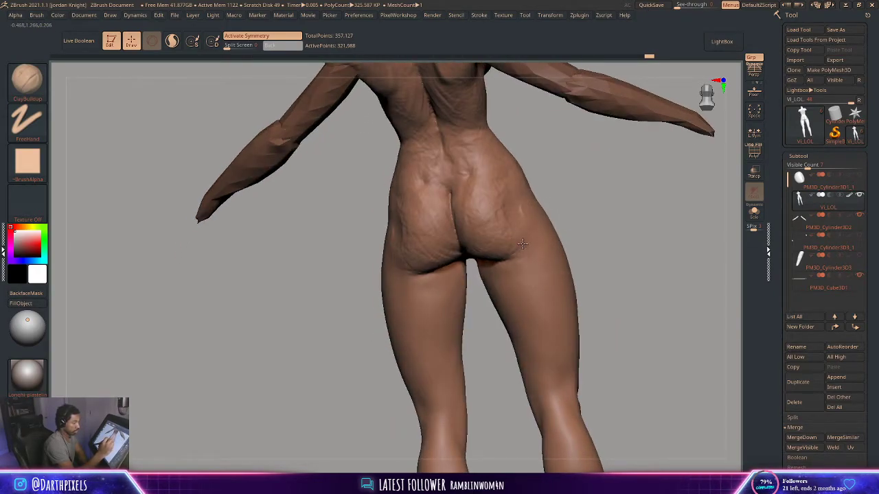
left_click_drag(569, 215, 557, 210)
mouse_move(532, 252)
left_mouse_down()
mouse_move(537, 257)
mouse_move(550, 224)
left_mouse_up()
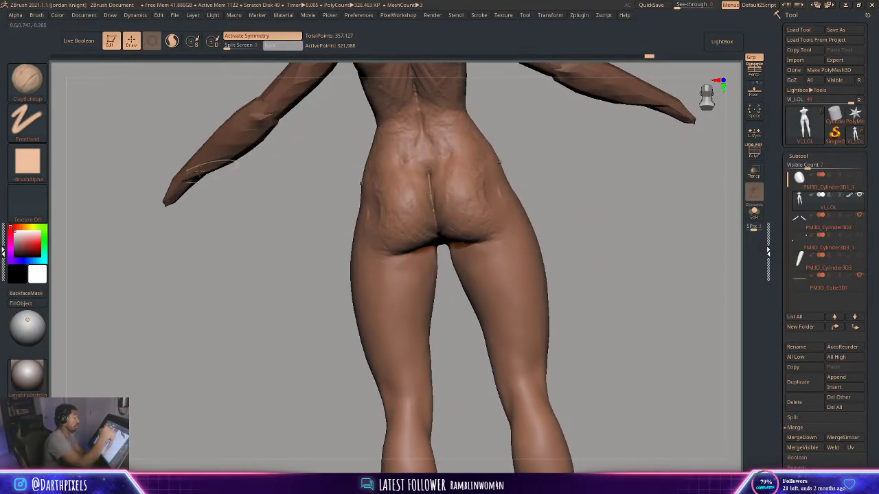
Switch to the DamStandard brush and sharpen the cleft between the buttocks down to the crotch
key("b")
left_click(167, 88)
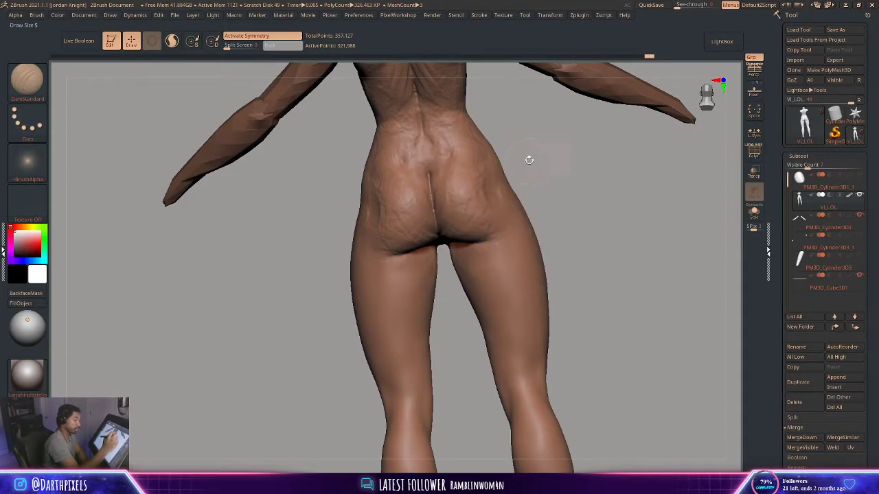
left_click_drag(525, 157, 430, 200)
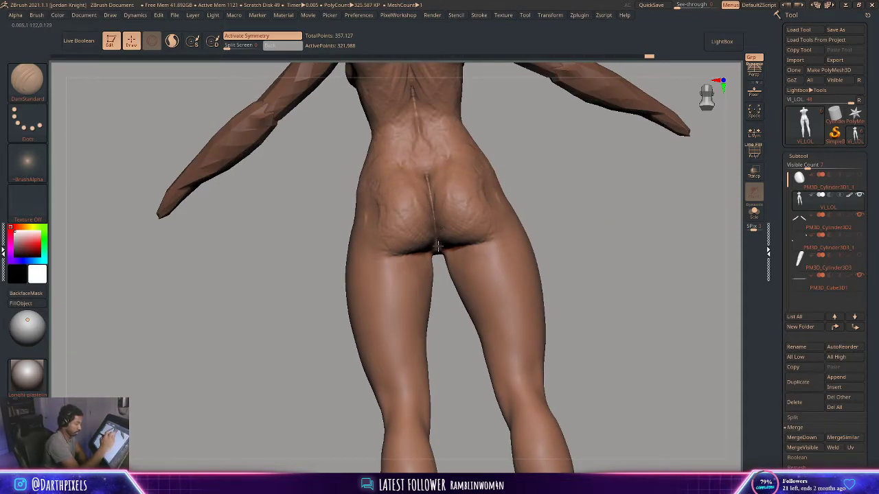
mouse_move(523, 215)
left_mouse_down()
mouse_move(547, 211)
mouse_move(514, 210)
mouse_move(512, 222)
mouse_move(500, 221)
left_mouse_up()
Switch to the Move brush and reshape the lower buttocks and the hip silhouette from behind
left_click(40, 93)
key("m")
key("v")
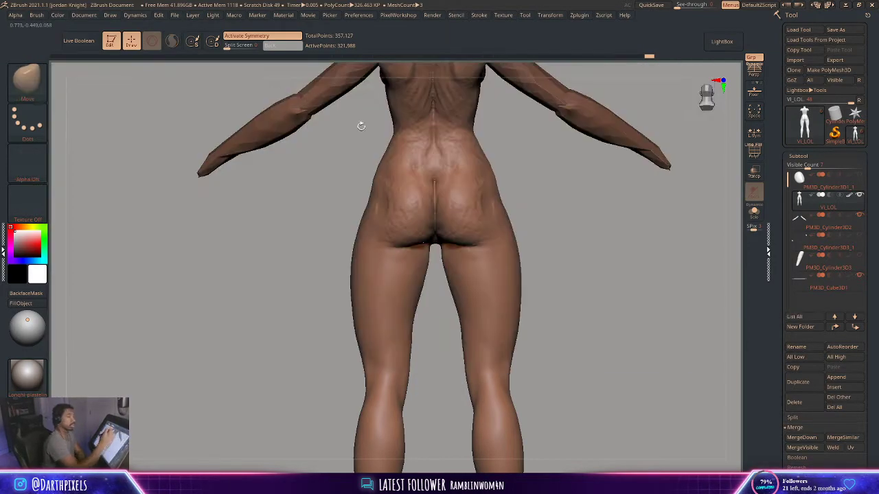
key("space")
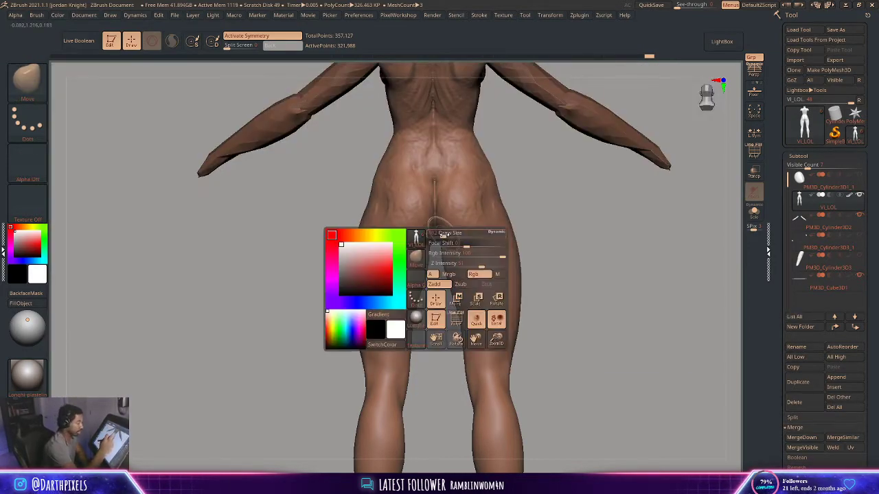
left_click_drag(455, 246, 465, 246)
left_click_drag(526, 210, 452, 222)
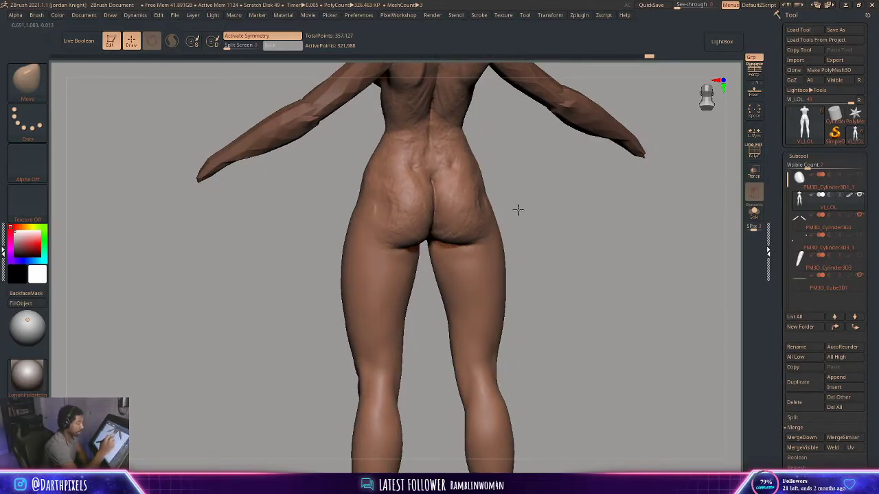
left_click_drag(518, 210, 462, 218)
left_click_drag(528, 200, 547, 320)
key("space")
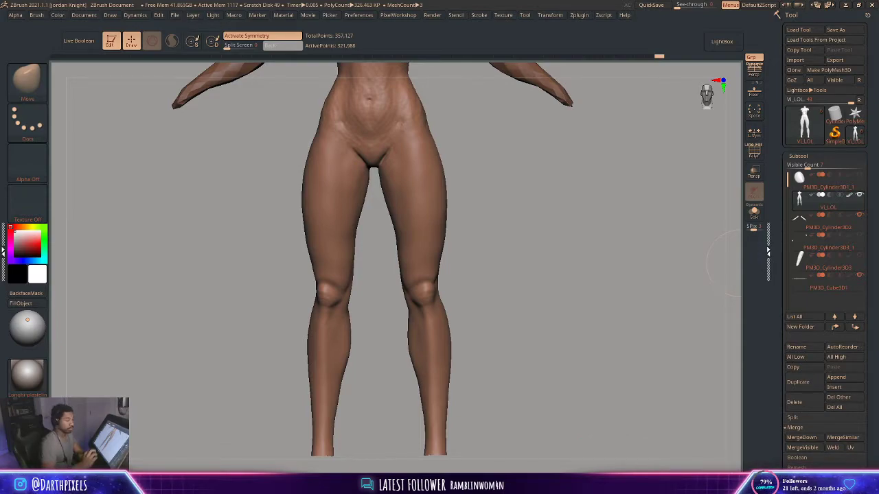
Switch to the hPolish brush and flatten the planes around the kneecaps from the front
mouse_move(464, 249)
left_mouse_down()
mouse_move(485, 268)
mouse_move(473, 222)
mouse_move(475, 250)
mouse_move(495, 256)
mouse_move(499, 212)
left_mouse_up()
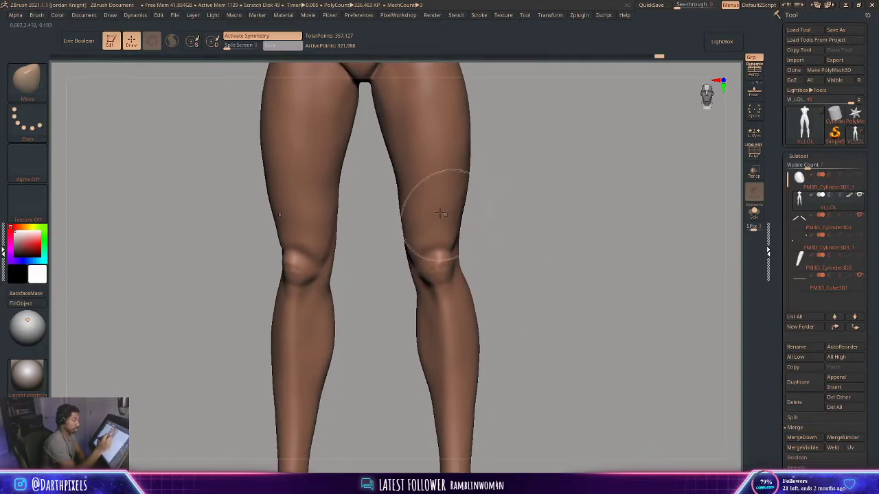
left_click(36, 83)
left_click(127, 94)
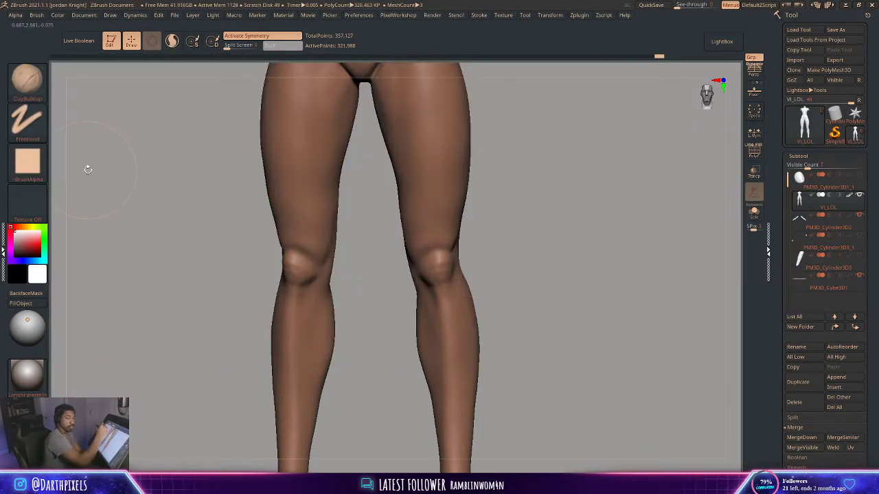
key("b")
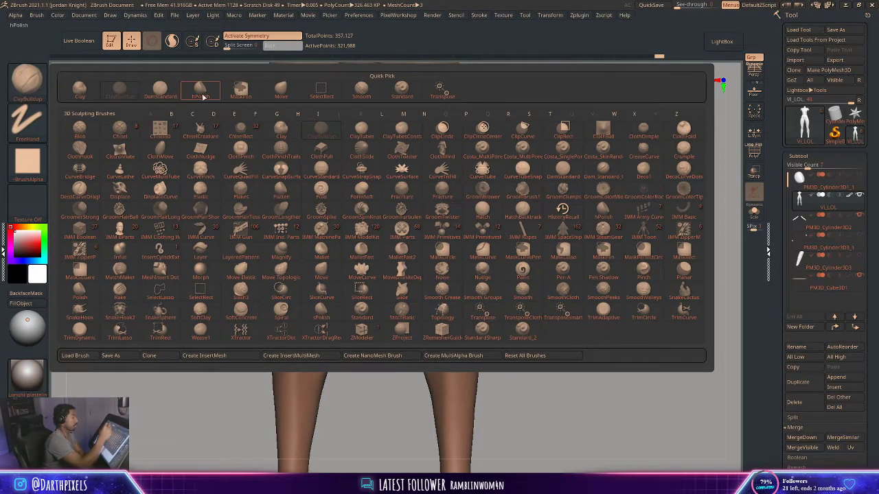
left_click(199, 91)
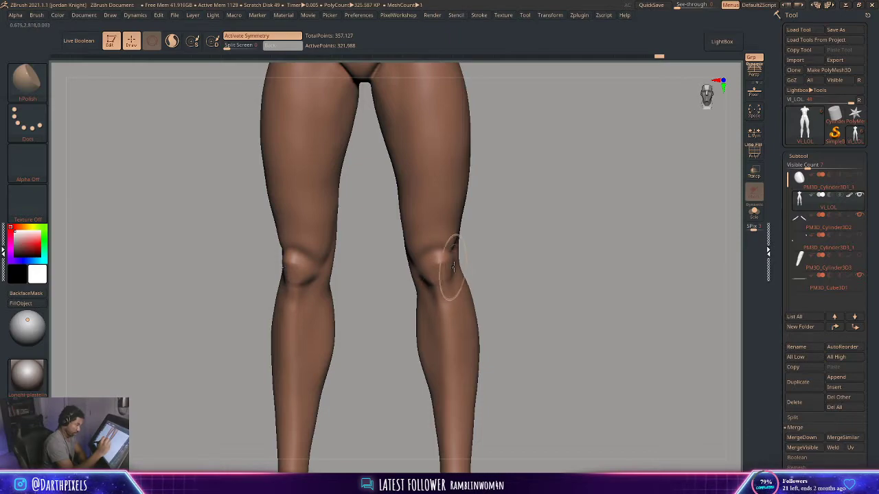
Switch to the DamStandard brush and define the outer edges of the kneecaps, softening them with smoothing
key("b")
key("d")
key("s")
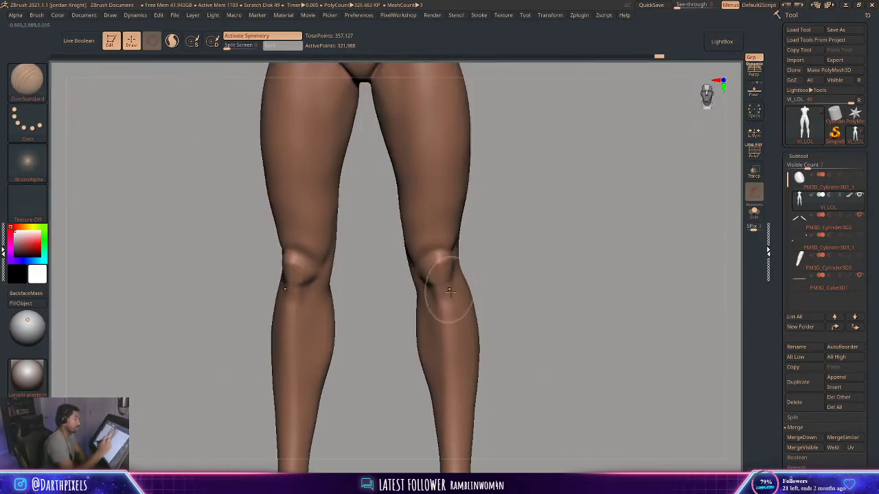
right_click(450, 291)
right_click_drag(440, 269, 456, 269)
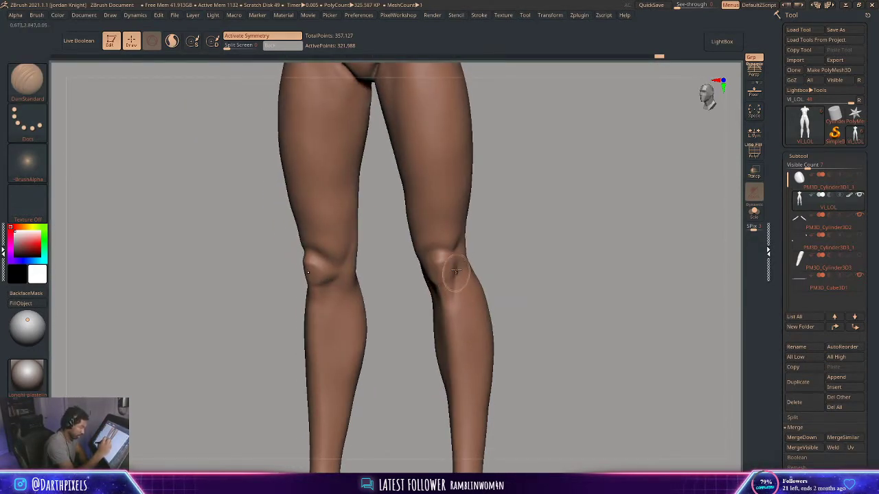
key("shift")
Carve the lower edges of the kneecaps into a tapered shape and smooth the transition into the shins
mouse_move(497, 245)
left_mouse_down()
mouse_move(504, 240)
mouse_move(494, 233)
mouse_move(489, 315)
mouse_move(475, 267)
mouse_move(467, 318)
left_mouse_up()
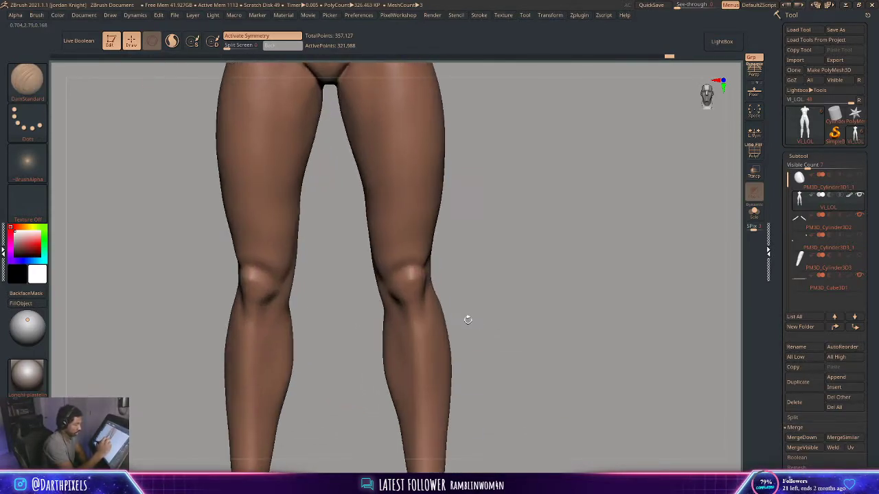
key("ctrl")
key("space")
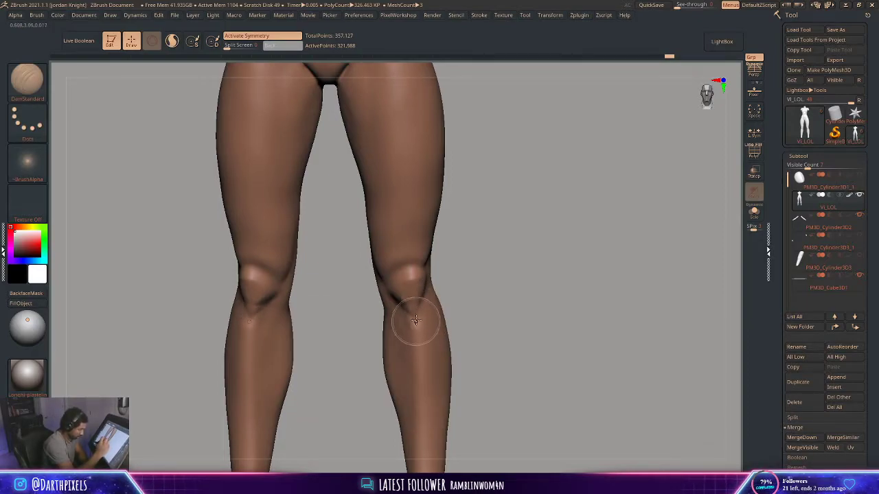
left_click_drag(416, 320, 413, 306, "shift")
left_click_drag(440, 278, 412, 286)
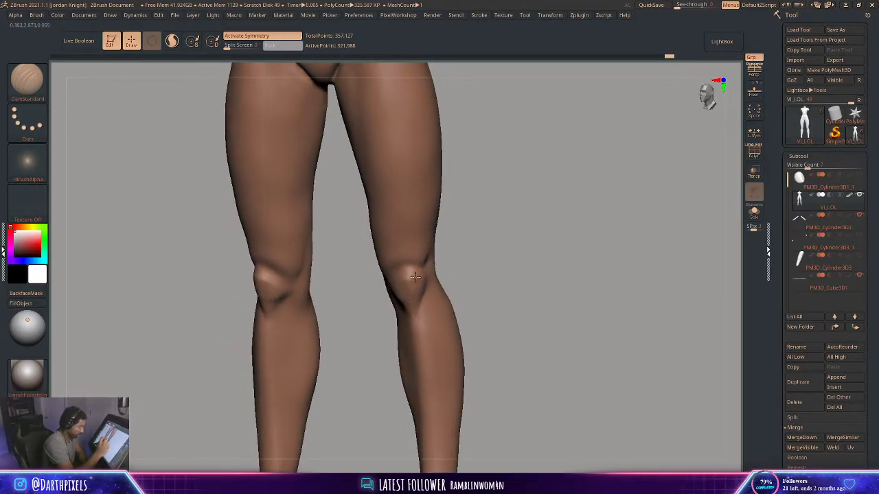
Refine the kneecap contours from the front and smooth the outer sides of the knees
mouse_move(415, 276)
right_mouse_down()
mouse_move(437, 278)
mouse_move(427, 282)
right_mouse_up()
right_click(407, 273)
left_click_drag(446, 273, 445, 288, "shift")
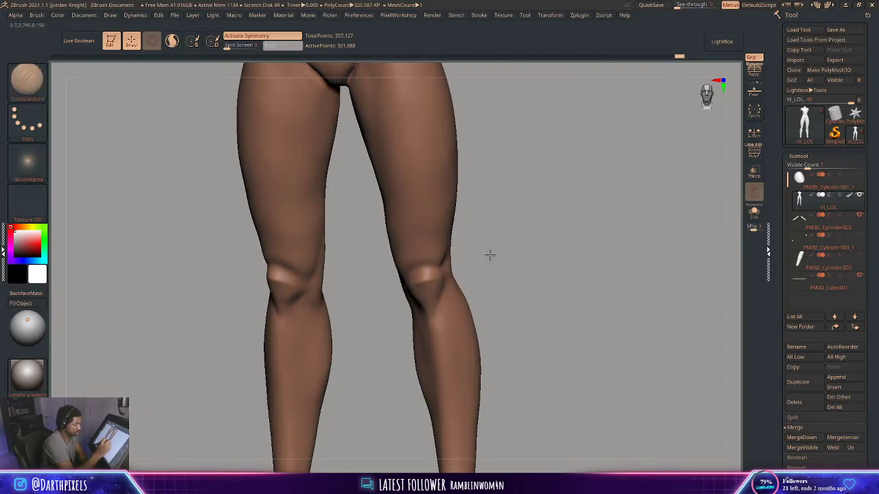
left_click_drag(488, 254, 500, 260)
Carve the tendon line on the outer side of the knee and smooth it into the lower leg
mouse_move(440, 280)
right_mouse_down("ctrl")
mouse_move(436, 248)
mouse_move(479, 257)
mouse_move(484, 271)
mouse_move(473, 254)
mouse_move(425, 265)
mouse_move(484, 236)
mouse_move(469, 308)
mouse_move(496, 248)
mouse_move(496, 333)
mouse_move(504, 329)
right_mouse_up("ctrl")
right_click(483, 267)
right_click_drag(471, 273, 426, 280)
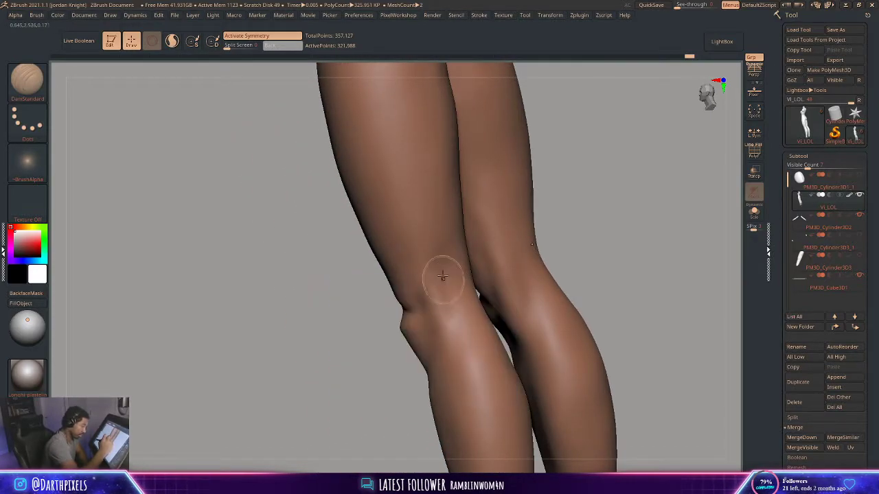
left_click_drag(441, 333, 448, 350, "shift")
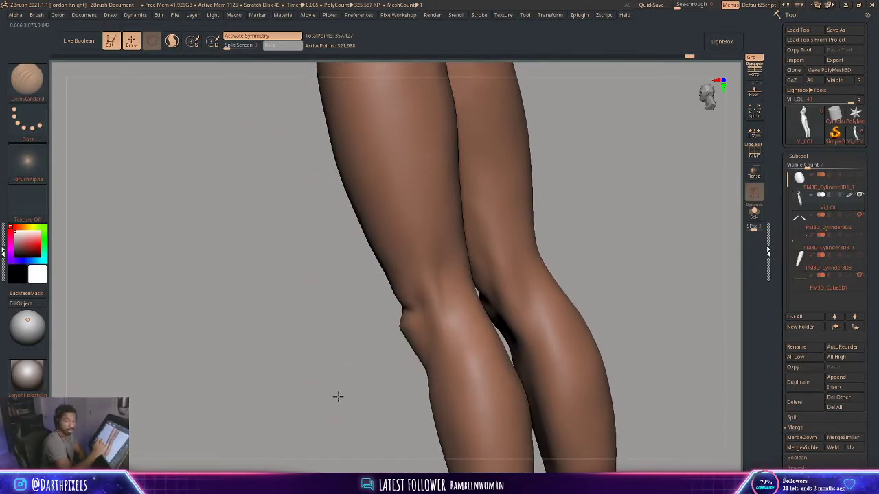
Refine the crease below the hip bones where the pelvis meets the upper thighs
mouse_move(337, 396)
right_mouse_down("ctrl")
mouse_move(320, 348)
mouse_move(362, 336)
right_mouse_up("ctrl")
right_click_drag(496, 235, 487, 308, "alt")
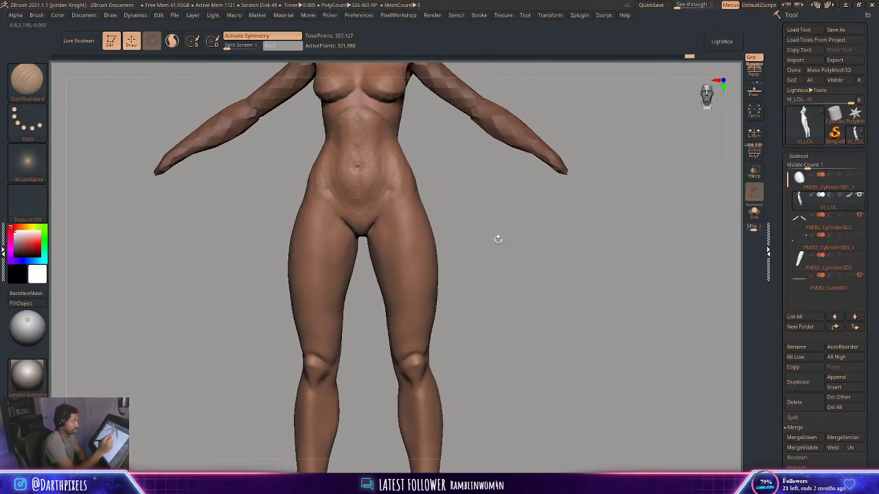
right_click_drag(458, 199, 465, 182, "alt")
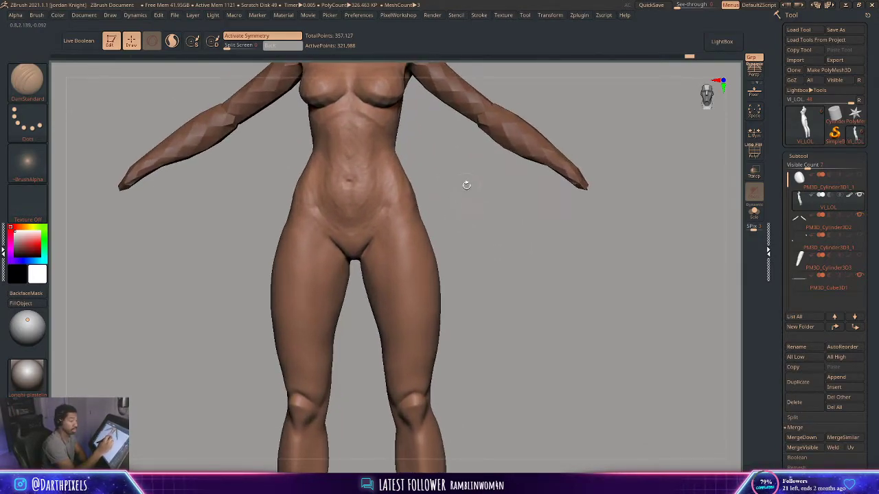
right_click(391, 227)
right_click(400, 217)
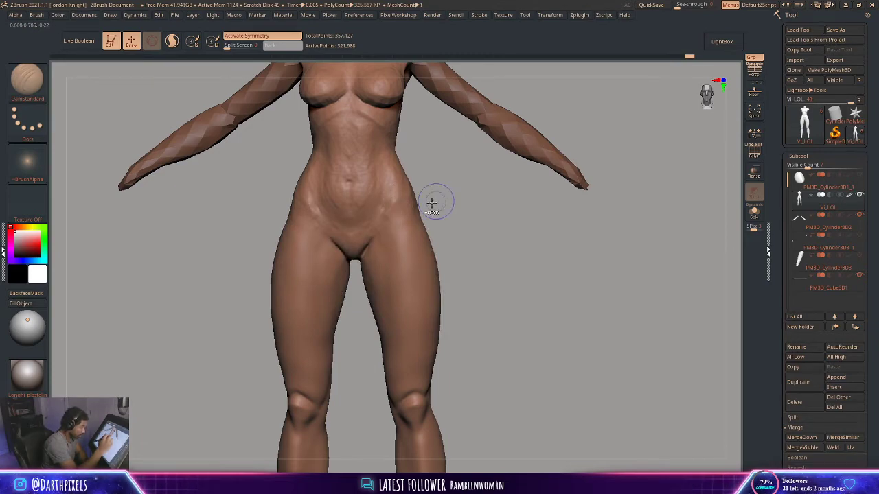
right_click(401, 198)
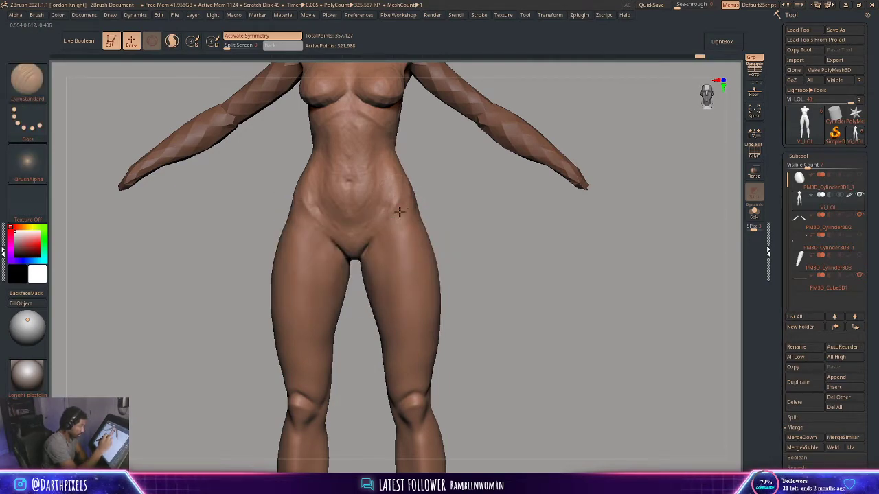
right_click_drag(401, 236, 420, 212)
left_click_drag(434, 201, 435, 193)
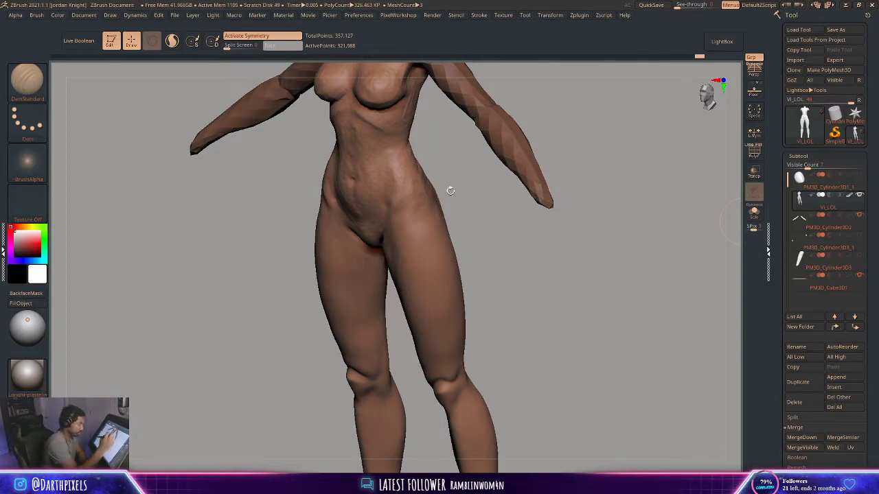
right_click_drag(450, 190, 429, 231)
key("space")
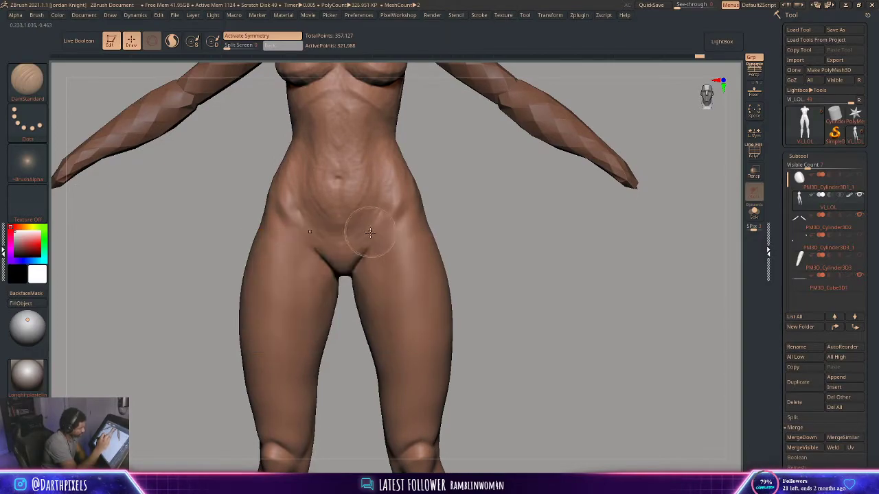
Try smoothing the area beside the groin creases and undo the strokes
left_click_drag(372, 228, 364, 250, "shift")
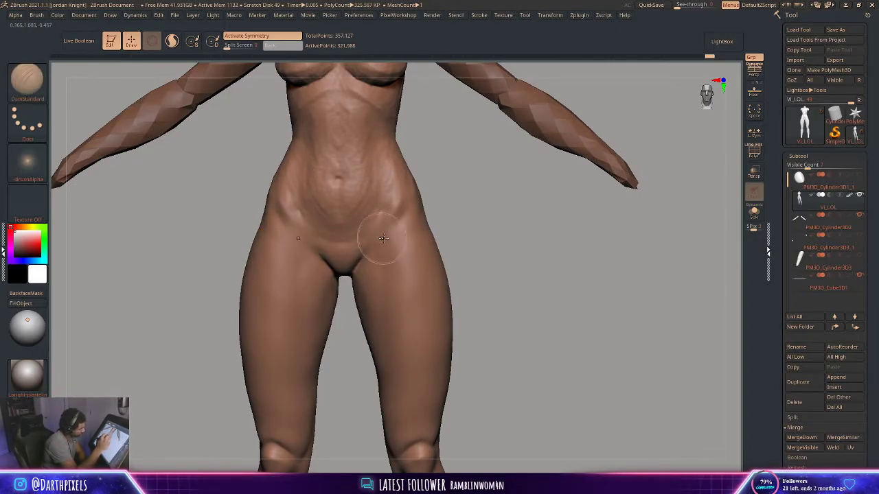
key("ctrl+z")
key("space")
left_click(390, 247)
key("ctrl+z")
Adjust the Smooth brush's Z Intensity and refine the groin creases between the pelvis and inner thighs
key("space")
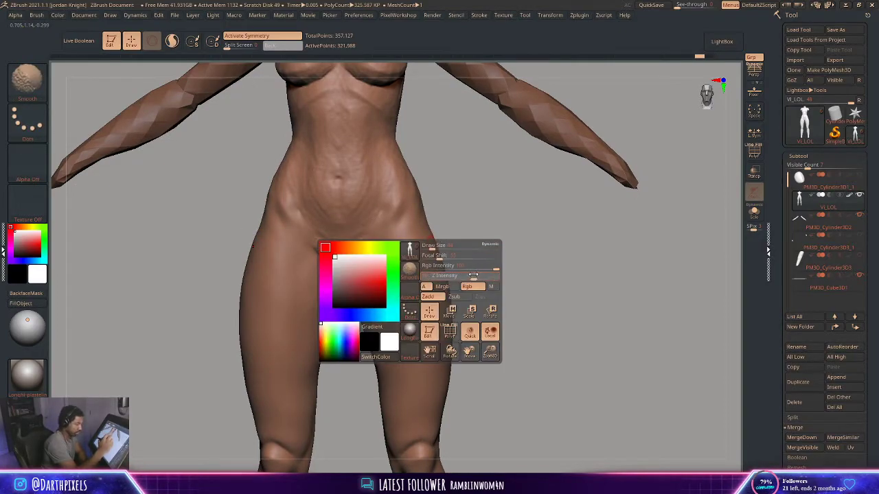
key("space")
mouse_move(475, 222)
left_mouse_down("alt")
mouse_move(469, 192)
mouse_move(438, 164)
left_mouse_up("alt")
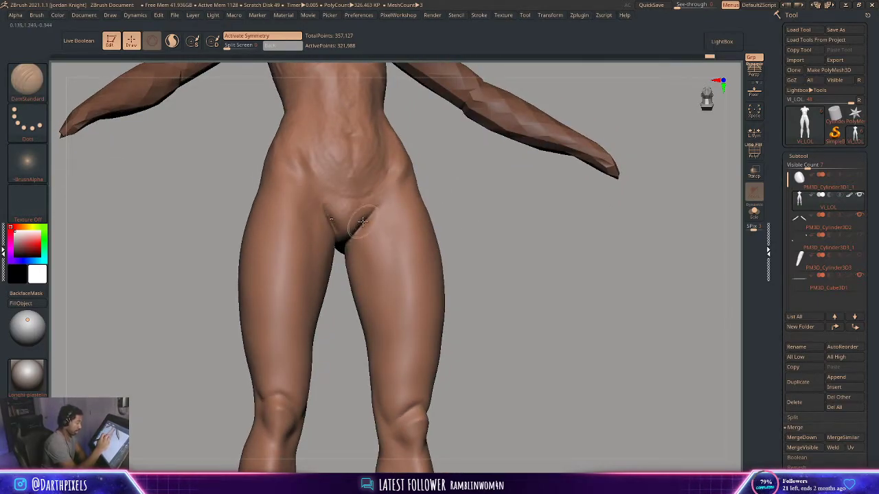
mouse_move(438, 194)
left_mouse_down()
mouse_move(460, 214)
mouse_move(445, 180)
mouse_move(447, 200)
mouse_move(420, 179)
mouse_move(437, 252)
mouse_move(462, 192)
left_mouse_up()
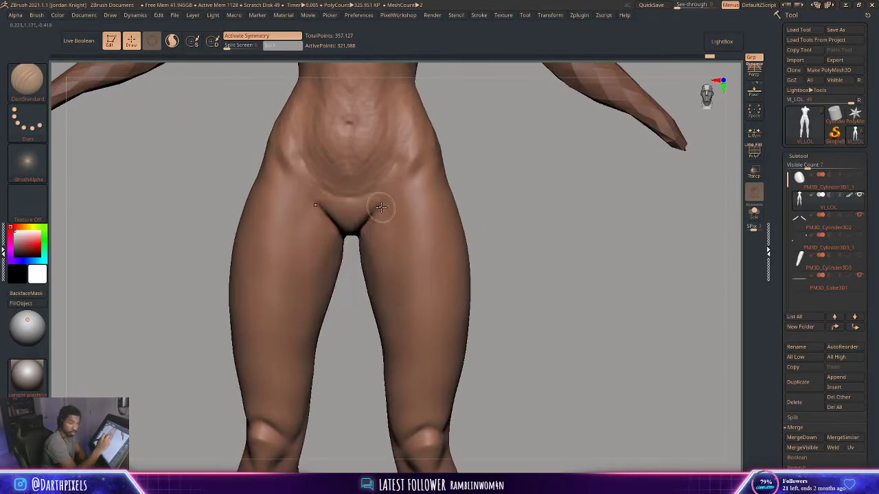
key("space")
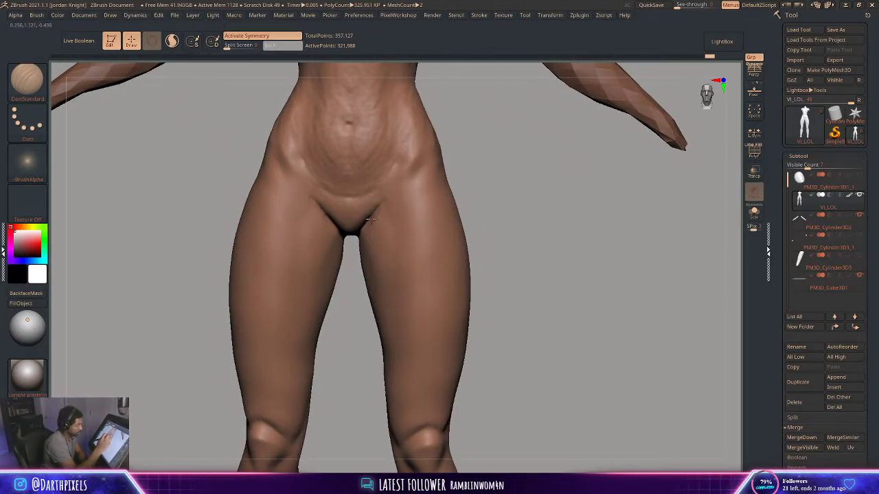
key("space")
left_click_drag(470, 182, 461, 267, "alt")
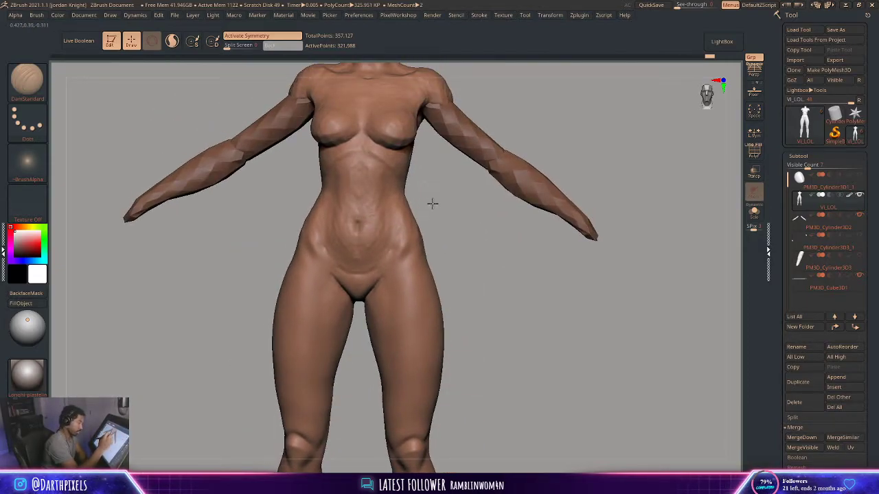
Switch to the Move brush and adjust the torso silhouette around the ribcage and waist
left_click_drag(432, 204, 421, 232)
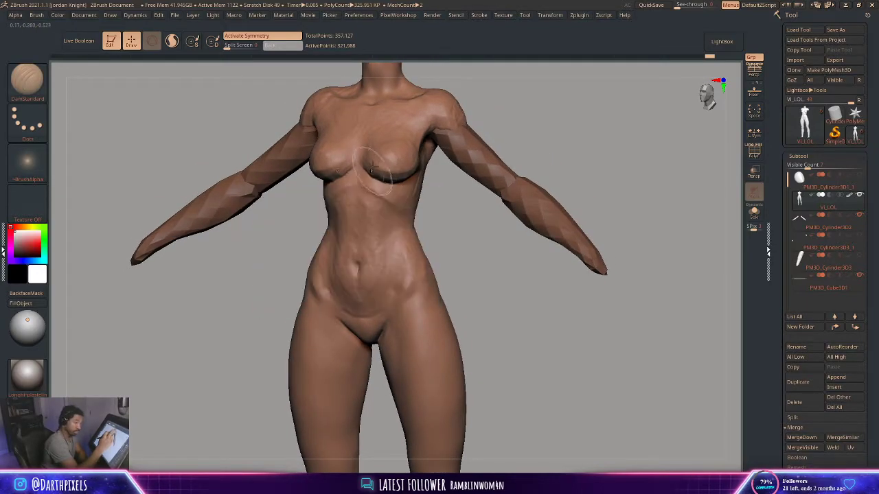
key("b")
key("m")
key("v")
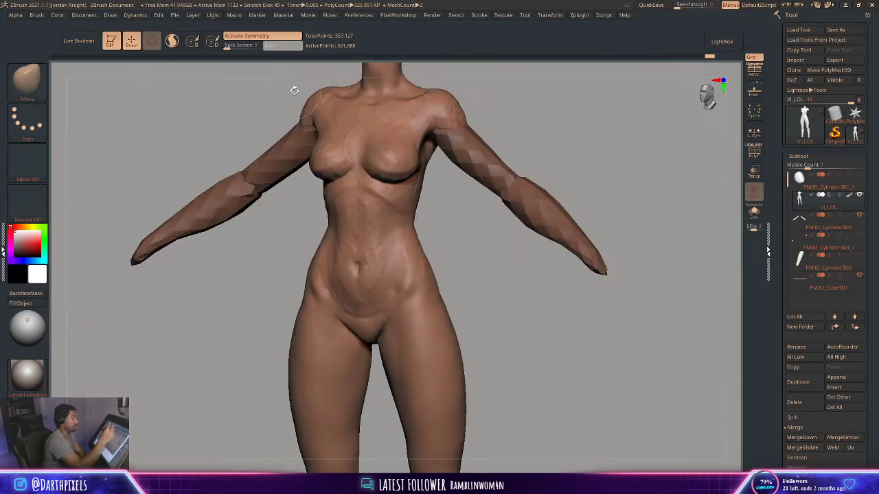
mouse_move(447, 213)
left_mouse_down()
mouse_move(435, 206)
mouse_move(394, 213)
mouse_move(455, 210)
mouse_move(422, 208)
mouse_move(487, 161)
mouse_move(495, 139)
mouse_move(473, 144)
mouse_move(498, 137)
mouse_move(496, 147)
left_mouse_up()
mouse_move(476, 236)
left_mouse_down("alt")
mouse_move(473, 226)
mouse_move(490, 249)
mouse_move(490, 310)
left_mouse_up("alt")
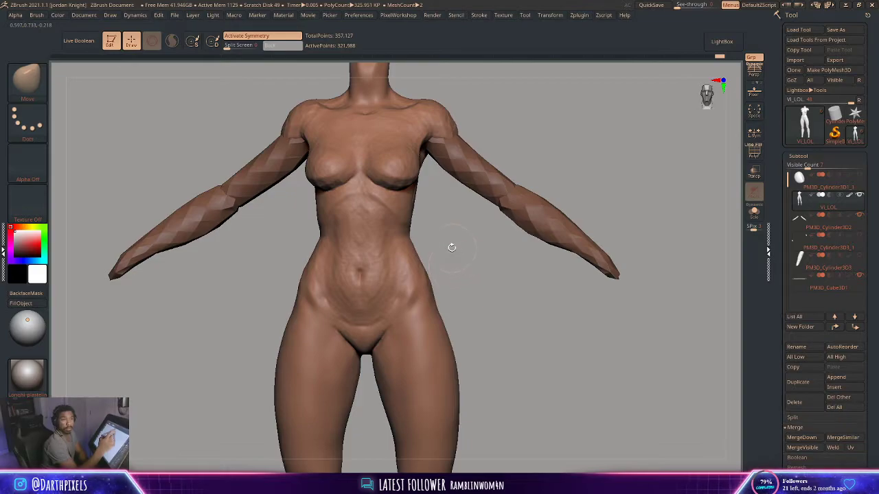
left_click_drag(428, 211, 374, 224)
right_click(352, 262)
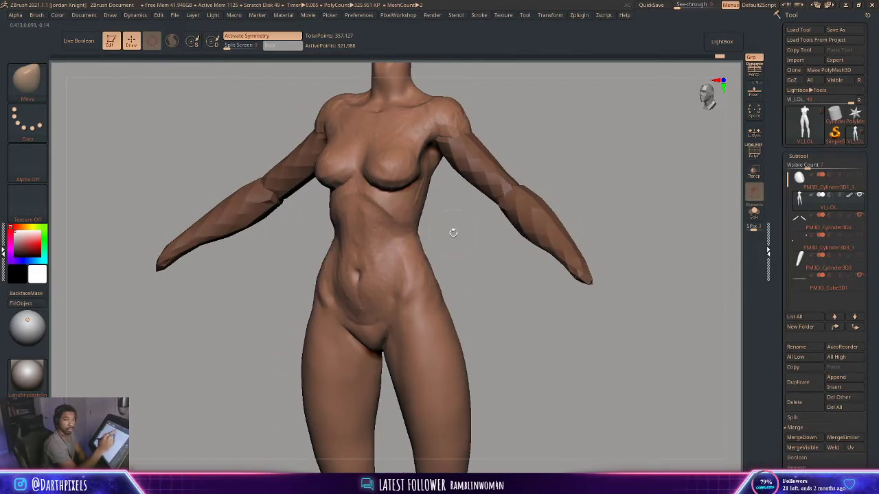
left_click_drag(453, 232, 505, 232)
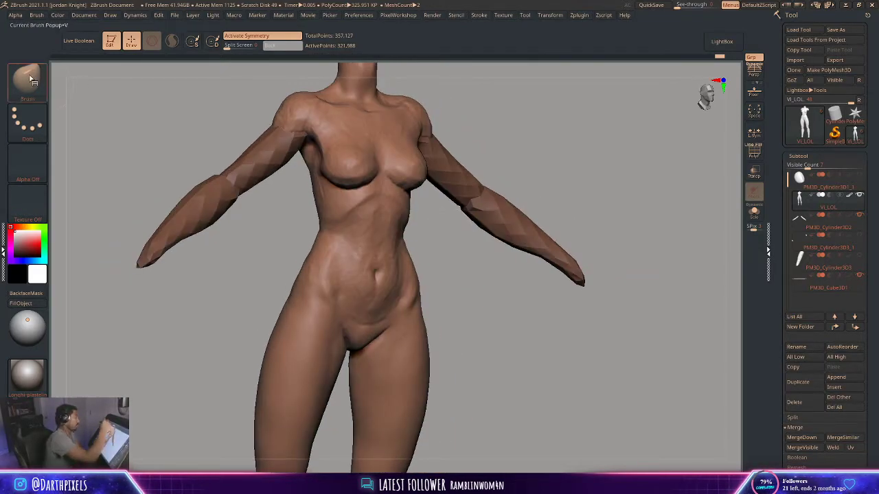
Switch to the DamStandard brush and check the chest and the area beneath the breasts from several angles
key("b")
key("d")
key("s")
left_click_drag(465, 140, 460, 141)
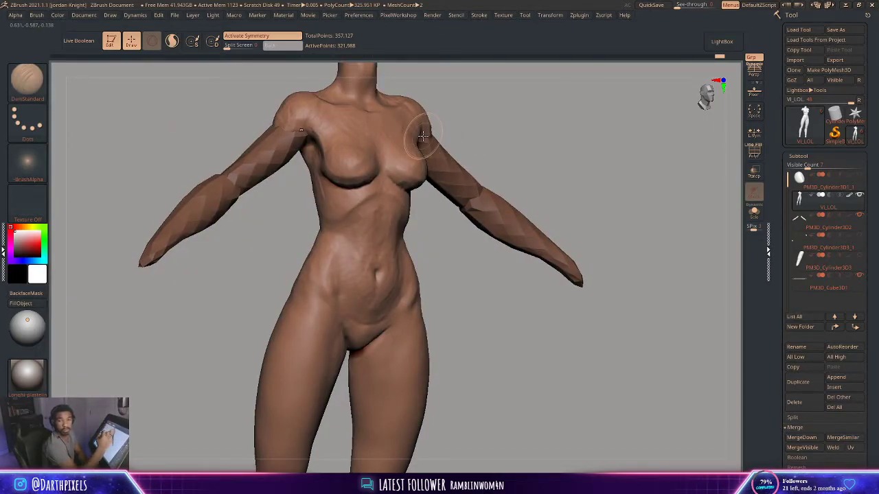
left_click_drag(480, 128, 367, 192, "shift")
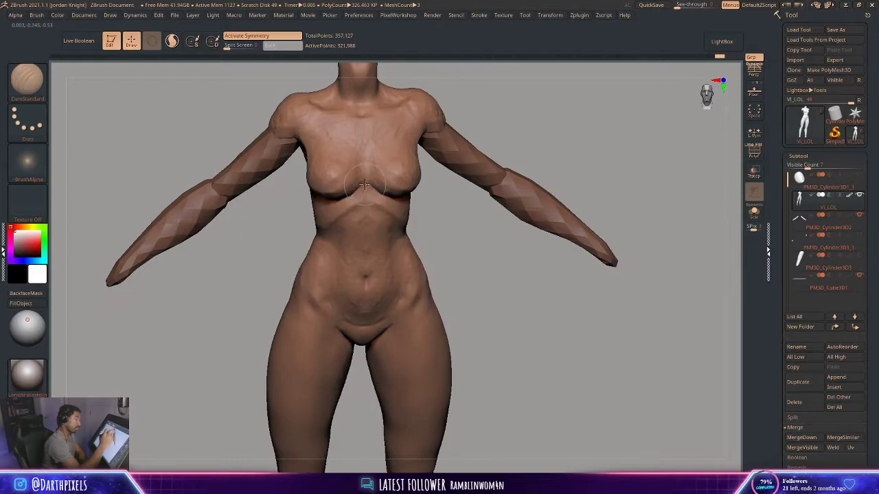
left_click_drag(526, 130, 352, 222)
key("space")
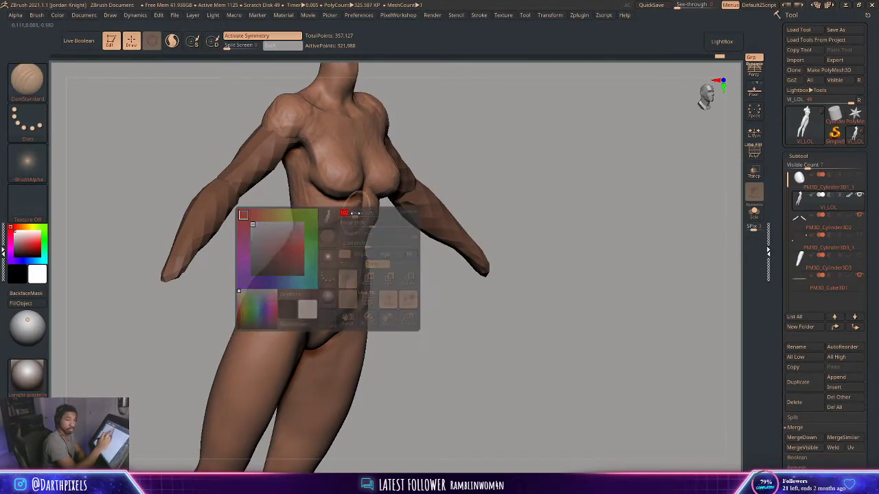
Switch to the ClayBuildup brush and build up the ribcage beneath the breasts, smoothing the strokes
key("b")
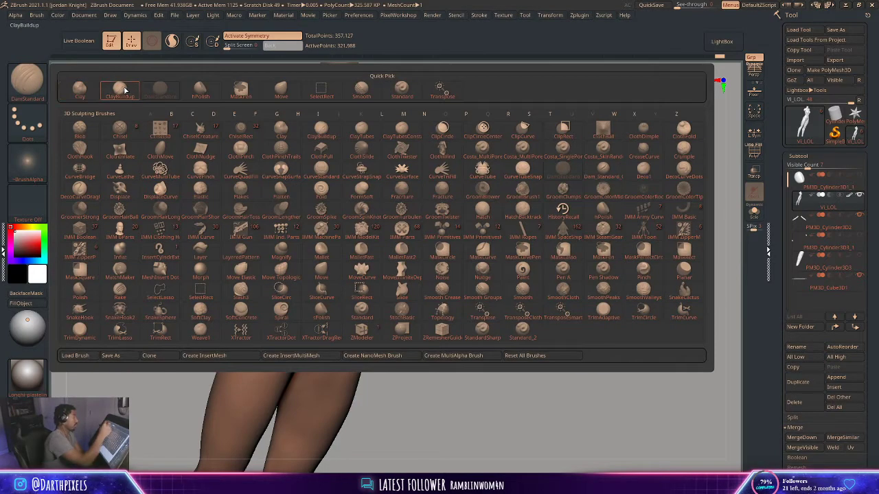
key("c")
key("b")
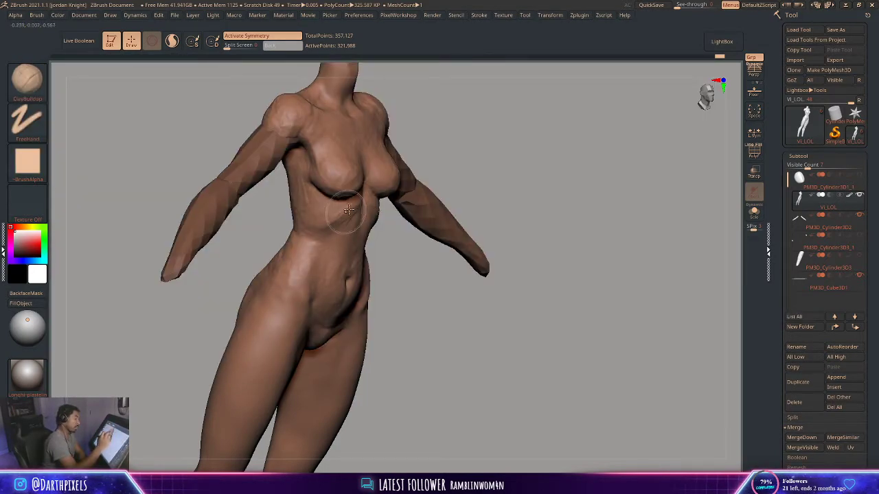
key("shift")
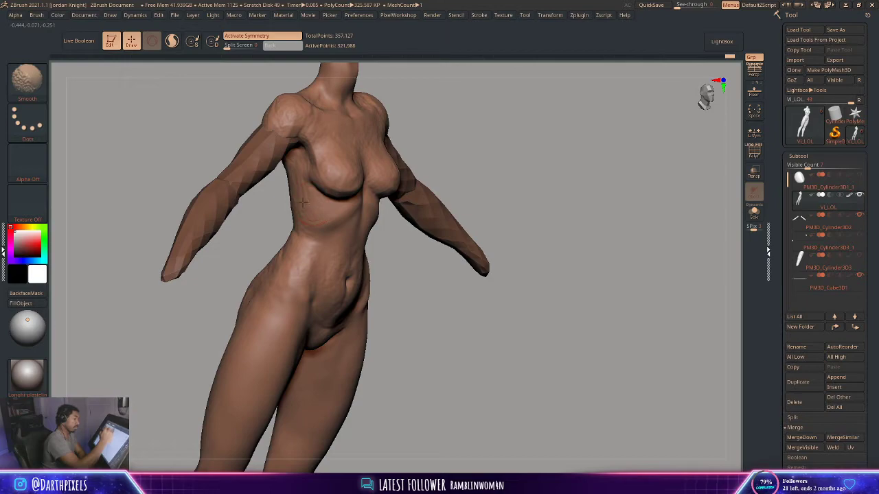
left_click_drag(476, 127, 468, 143)
key("shift")
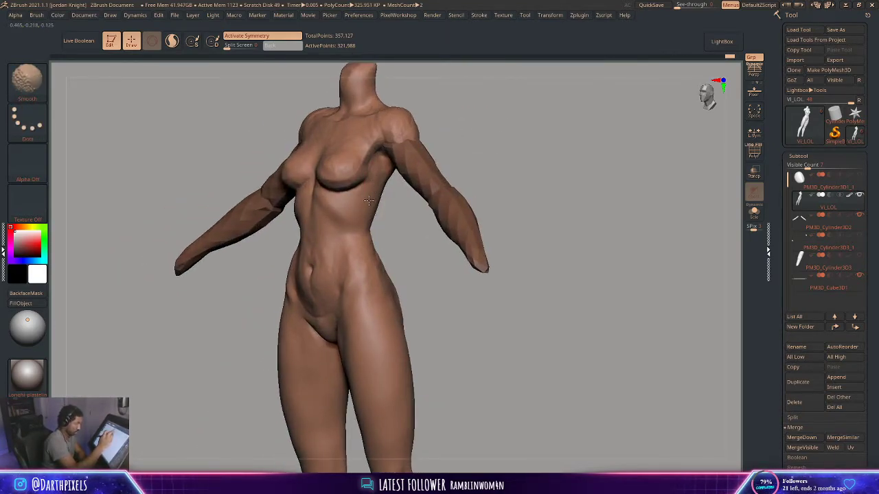
Build up the abdominal muscles above and around the navel and smooth them into the waist
mouse_move(359, 225)
left_mouse_down()
mouse_move(410, 246)
mouse_move(398, 240)
mouse_move(406, 216)
mouse_move(345, 194)
left_mouse_up()
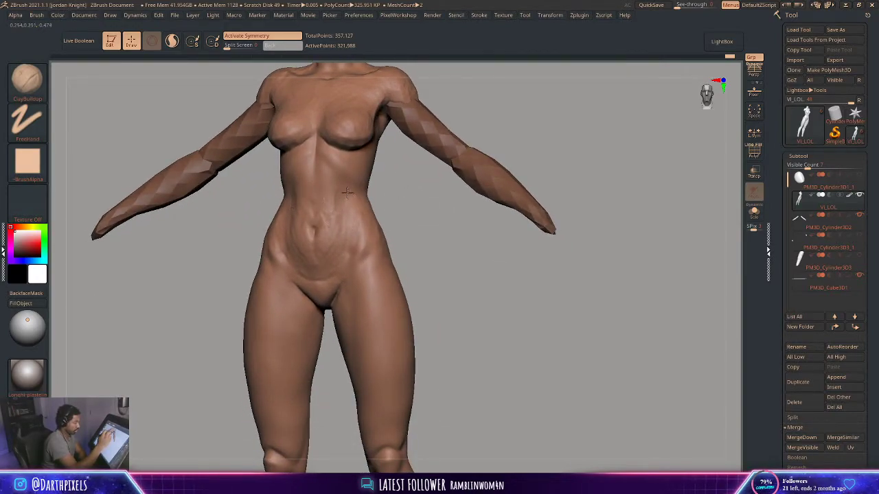
right_click(340, 192)
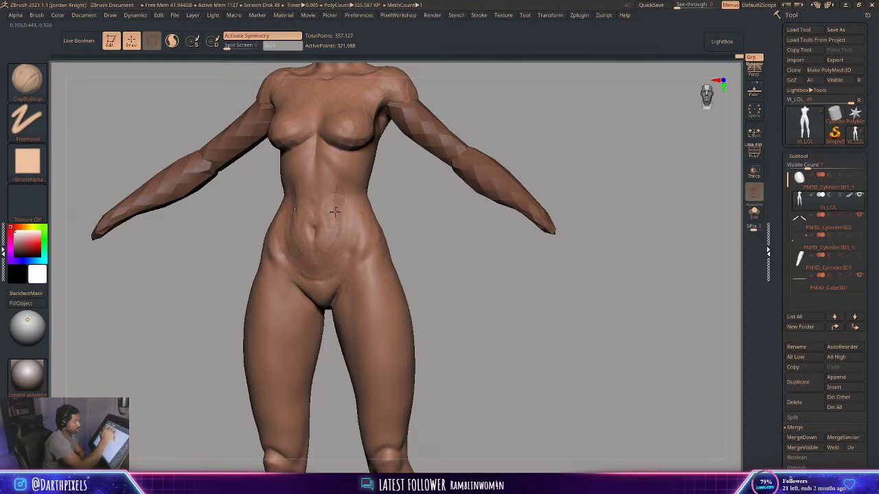
key("shift")
mouse_move(394, 214)
left_mouse_down()
mouse_move(400, 224)
mouse_move(414, 222)
mouse_move(397, 256)
mouse_move(349, 249)
left_mouse_up()
key("shift")
right_click(332, 254)
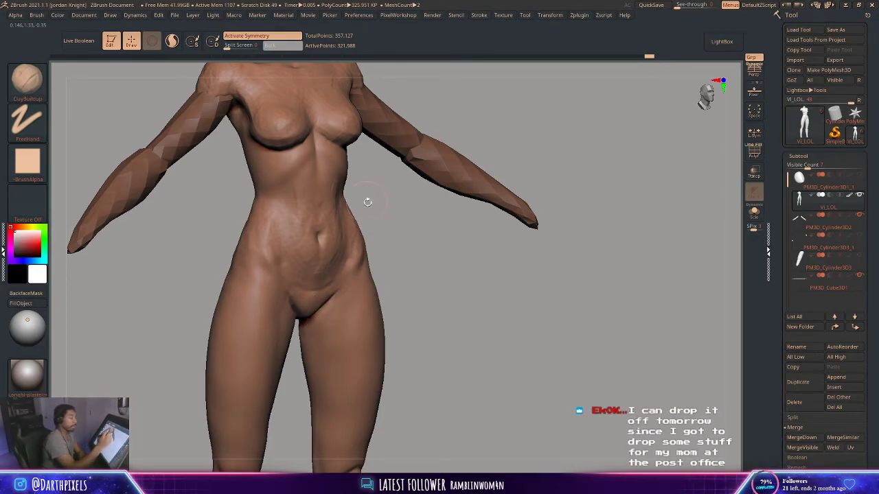
Sculpt the upper abdomen below the ribcage from a three-quarter view and smooth the transition
left_click_drag(368, 202, 344, 191)
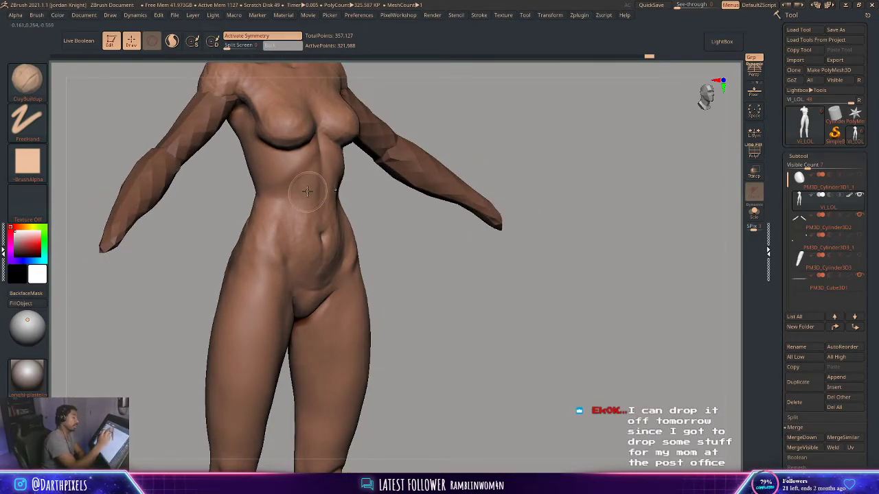
key("shift")
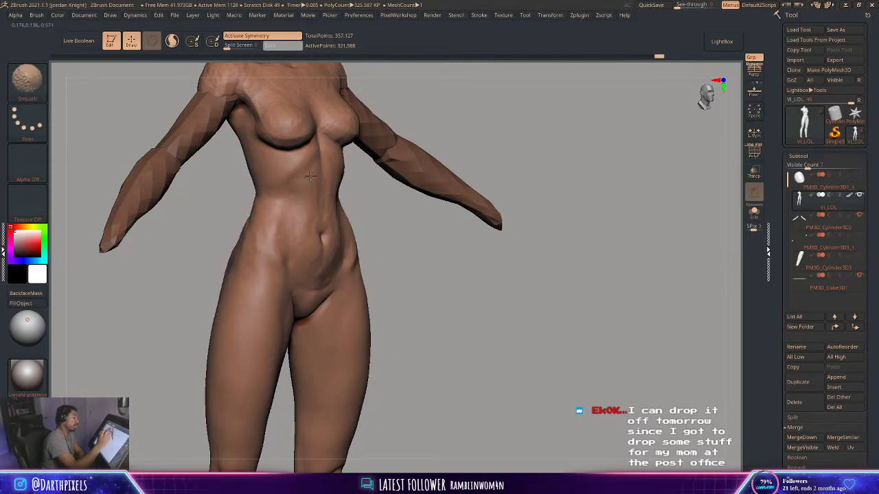
key("shift")
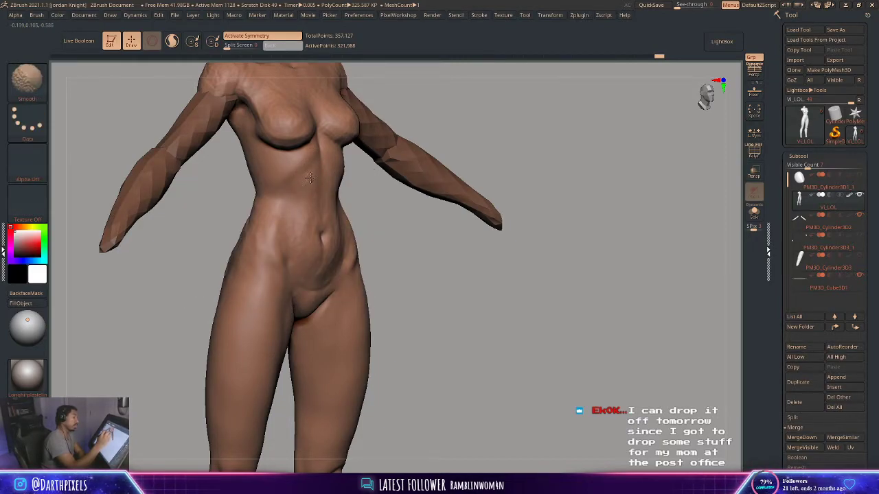
left_click_drag(412, 193, 363, 190)
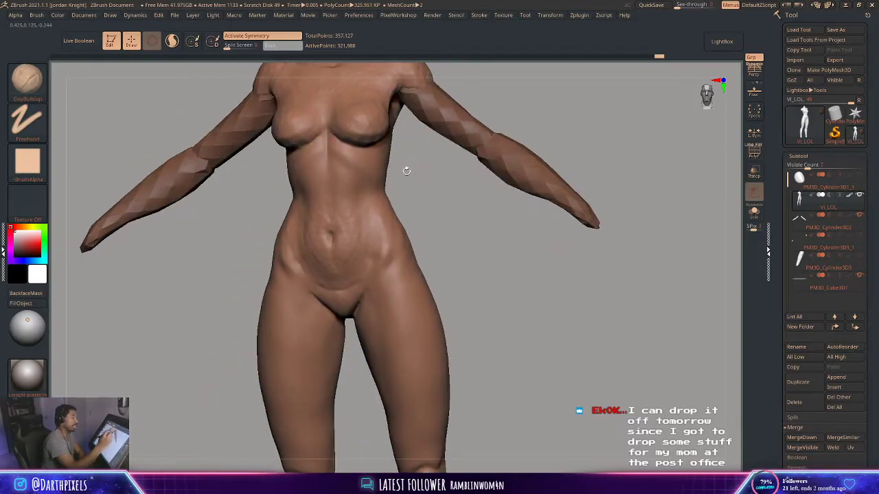
left_click_drag(406, 169, 303, 196)
left_click_drag(435, 209, 433, 251)
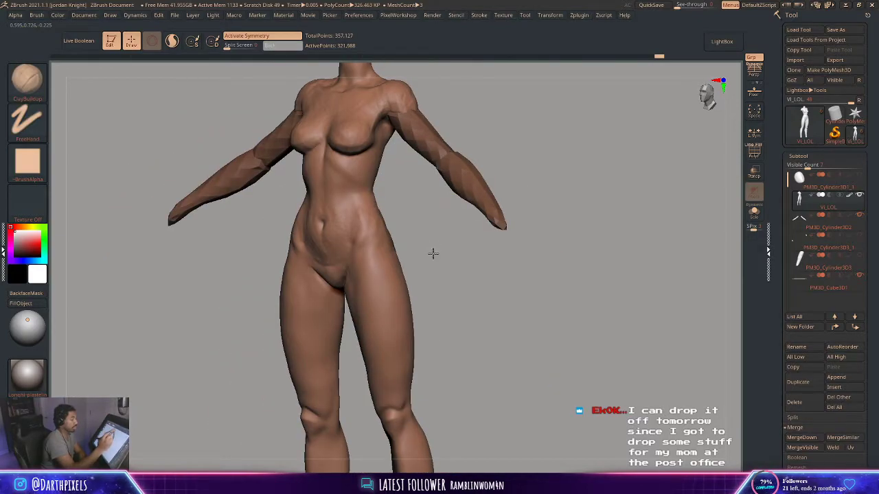
Build up the side of the waist above the hip with ClayBuildup and smooth it into the hip
key("space")
left_click_drag(422, 193, 381, 215)
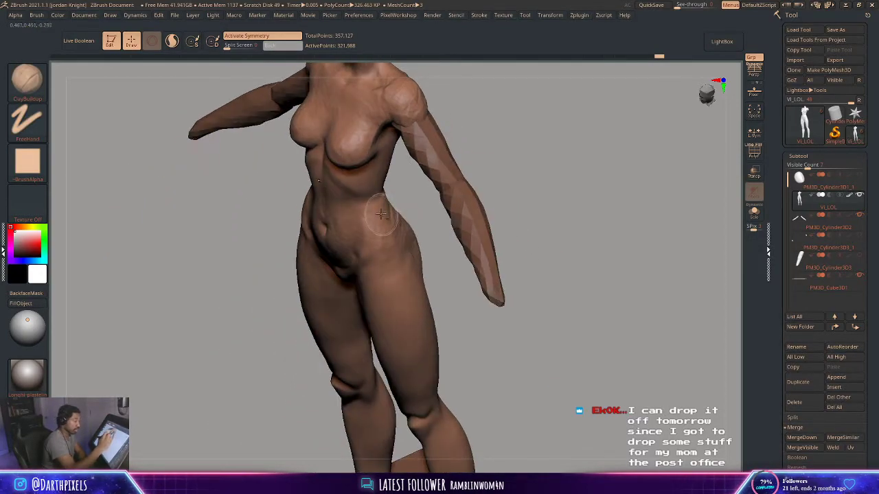
key("space")
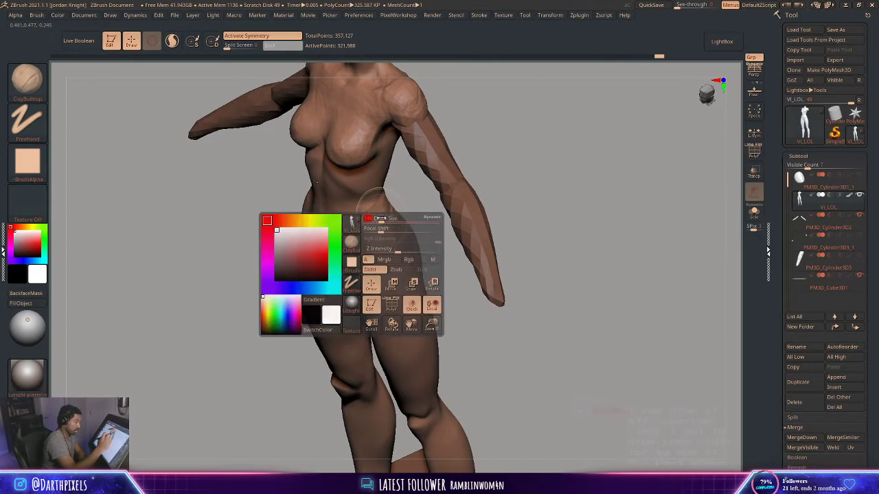
key("shift")
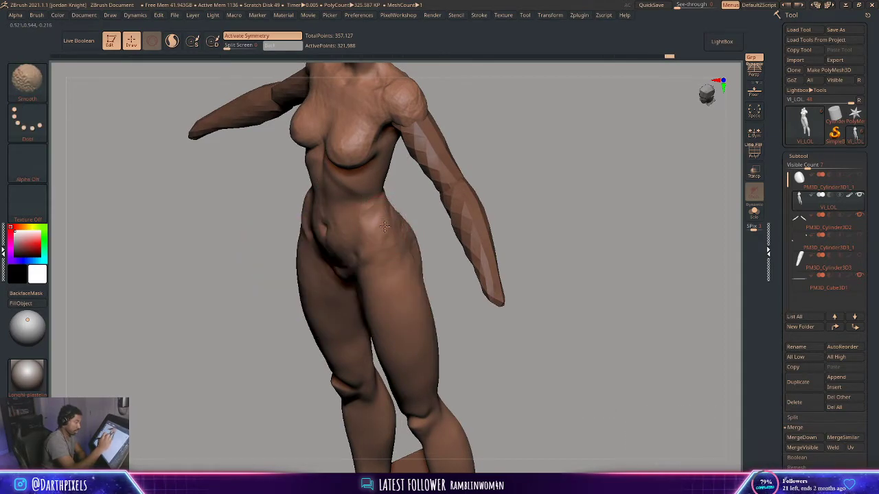
mouse_move(402, 202)
left_mouse_down("shift")
mouse_move(419, 192)
mouse_move(422, 217)
mouse_move(376, 246)
mouse_move(396, 223)
mouse_move(412, 250)
left_mouse_up("shift")
Smooth the outer buttock and hip surface from a rear three-quarter view
key("shift")
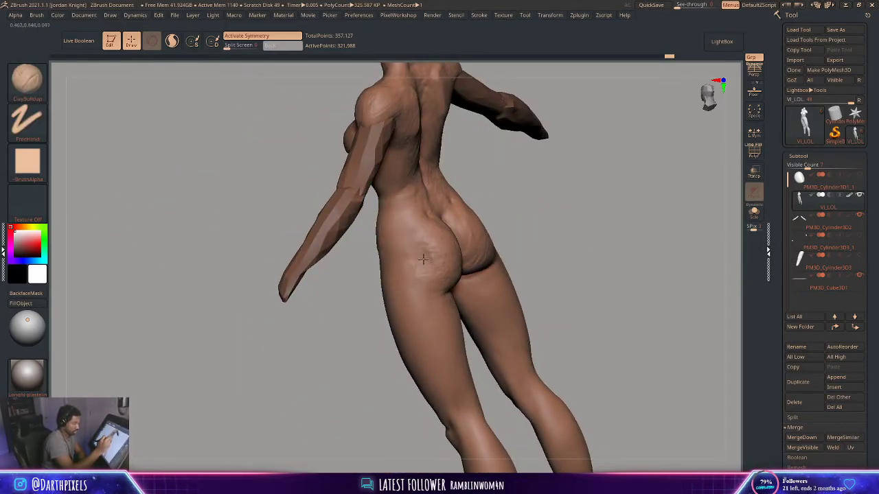
key("shift")
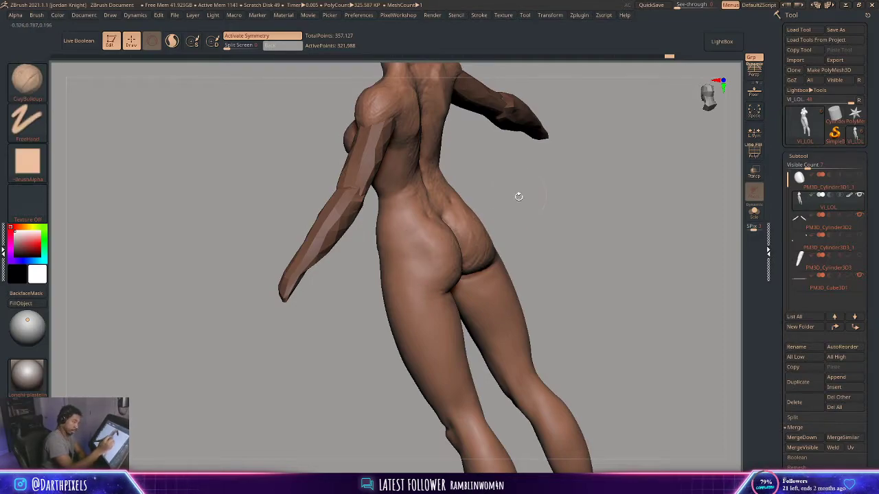
left_click_drag(518, 194, 571, 210, "shift")
key("shift")
Fill out the lower abdomen beside the groin crease from the front and smooth the strokes
mouse_move(554, 239)
left_mouse_down()
mouse_move(543, 249)
mouse_move(627, 248)
mouse_move(519, 298)
mouse_move(496, 282)
mouse_move(520, 276)
left_mouse_up()
key("space")
left_click(384, 257)
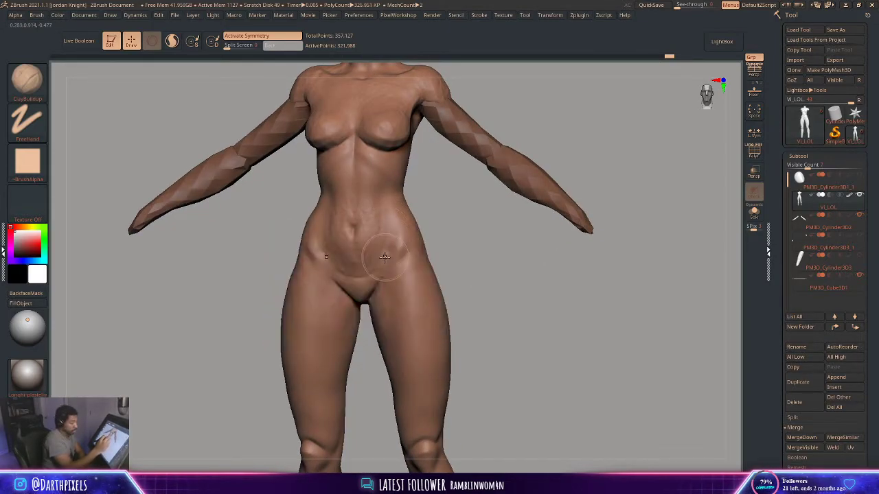
key("shift")
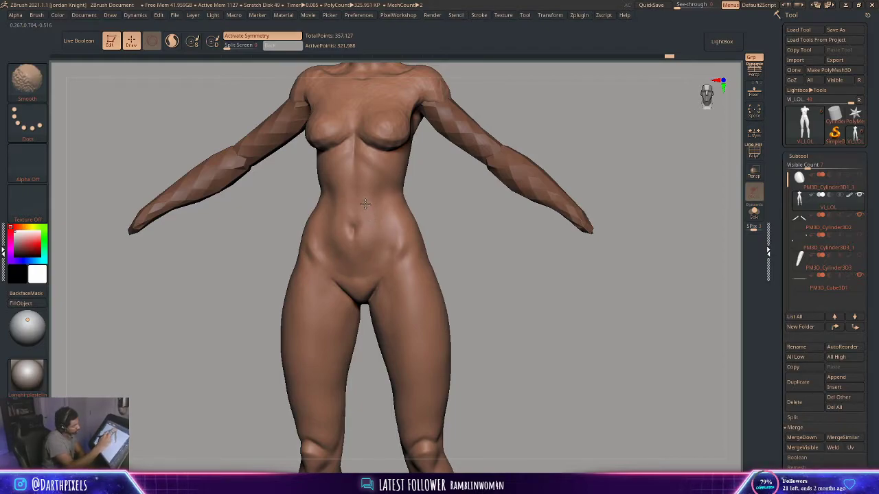
Build up the belly around and below the navel and smooth it into the surrounding abdomen
mouse_move(435, 219)
left_mouse_down("alt")
mouse_move(424, 216)
mouse_move(439, 243)
mouse_move(425, 247)
left_mouse_up("alt")
mouse_move(425, 248)
left_mouse_down("alt")
mouse_move(437, 287)
mouse_move(377, 239)
left_mouse_up("alt")
key("space")
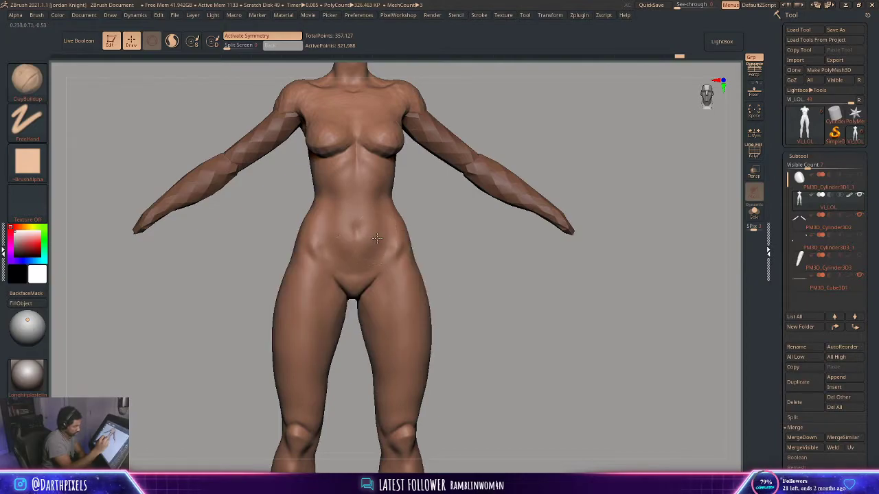
key("space")
key("shift")
left_click_drag(350, 252, 349, 232, "shift")
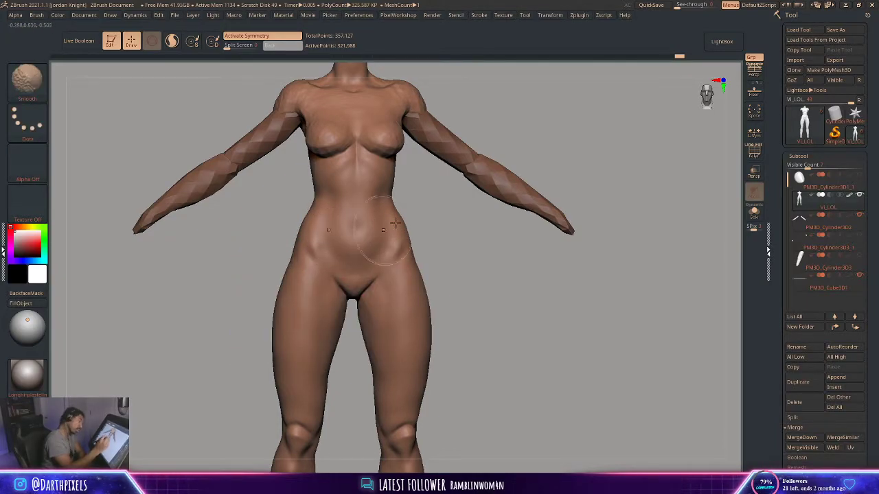
Sculpt the transition between lower abdomen and hip bone from a three-quarter view and smooth it
left_click_drag(474, 240, 407, 234)
key("space")
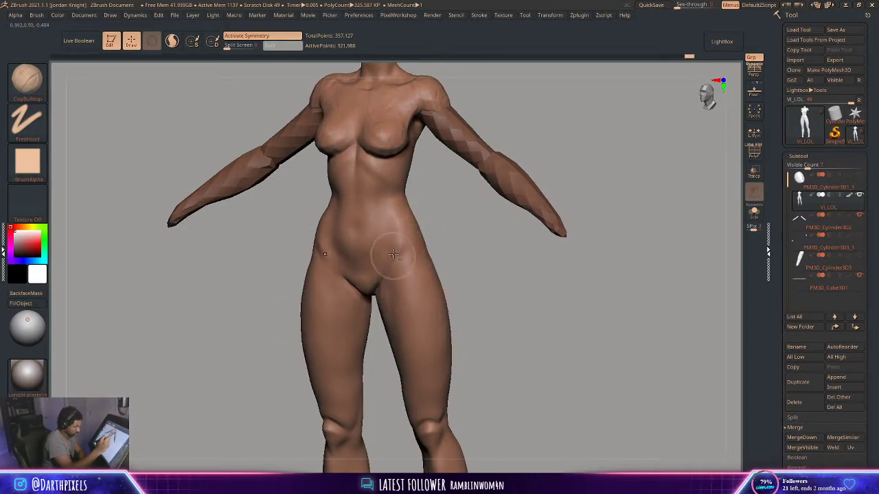
key("shift")
key("shift")
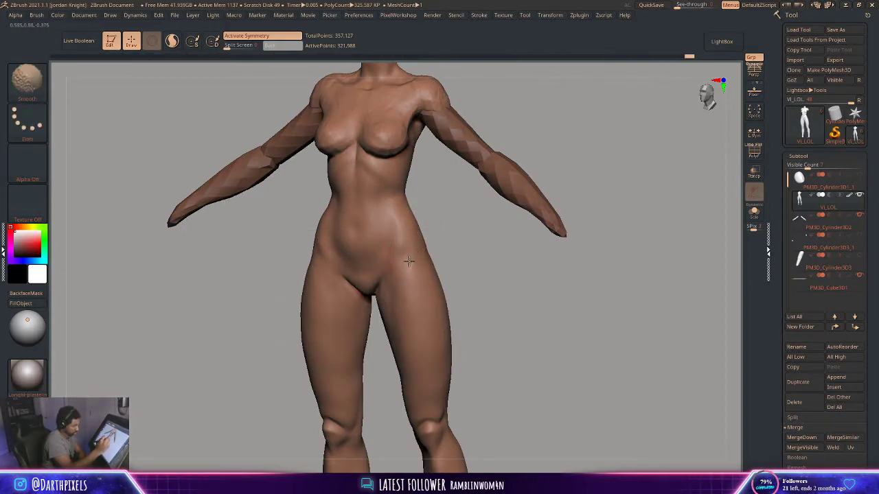
Build up the lower back muscles on both sides of the spine above the buttocks with ClayBuildup
left_click_drag(472, 241, 456, 241)
right_click_drag(455, 241, 445, 221, "ctrl")
left_click_drag(457, 271, 467, 264)
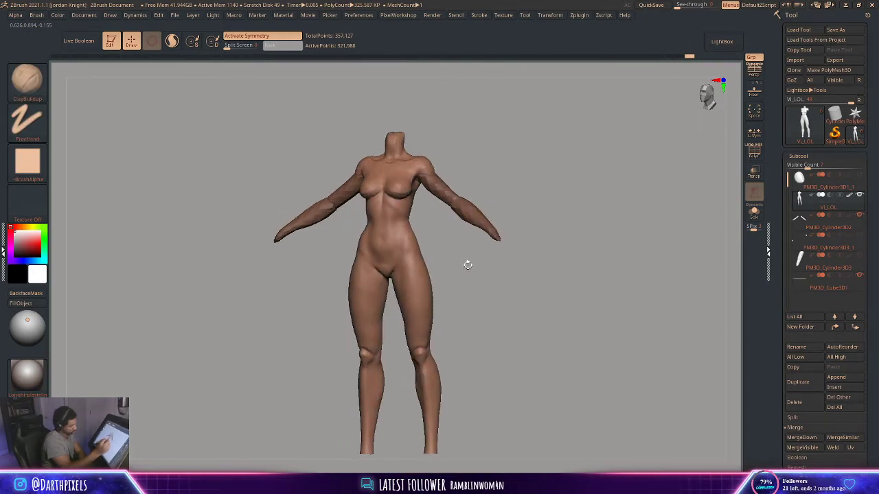
right_click_drag(467, 264, 514, 278, "ctrl")
left_click_drag(515, 278, 549, 200)
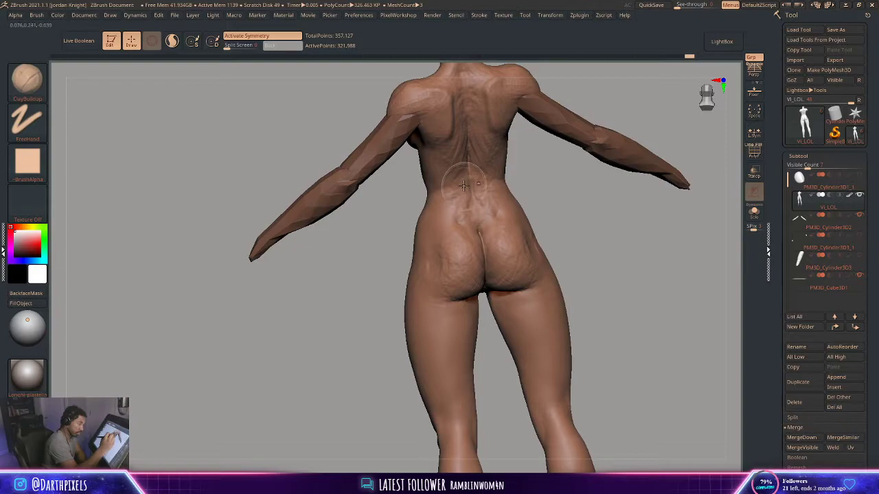
key("space")
left_click_drag(462, 198, 465, 206)
key("space")
key("space")
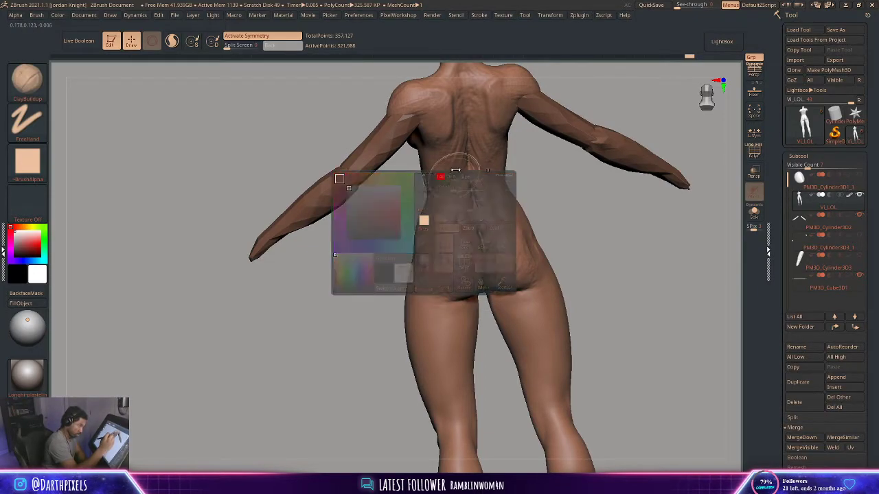
left_click_drag(455, 168, 463, 197)
Smooth the back along the spine from the shoulder blades down to the top of the buttocks
key("shift")
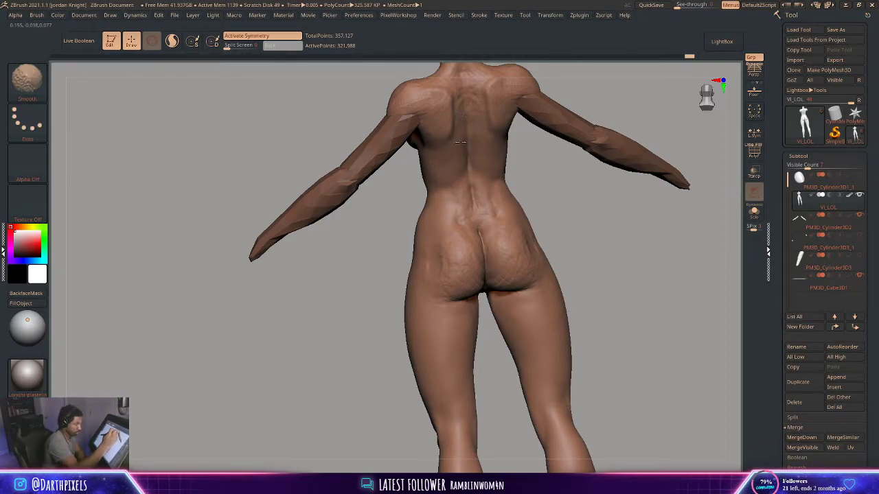
mouse_move(460, 142)
left_mouse_down("shift")
mouse_move(466, 208)
mouse_move(549, 177)
mouse_move(515, 235)
mouse_move(528, 234)
mouse_move(515, 196)
mouse_move(476, 221)
mouse_move(497, 219)
left_mouse_up("shift")
right_click(408, 207)
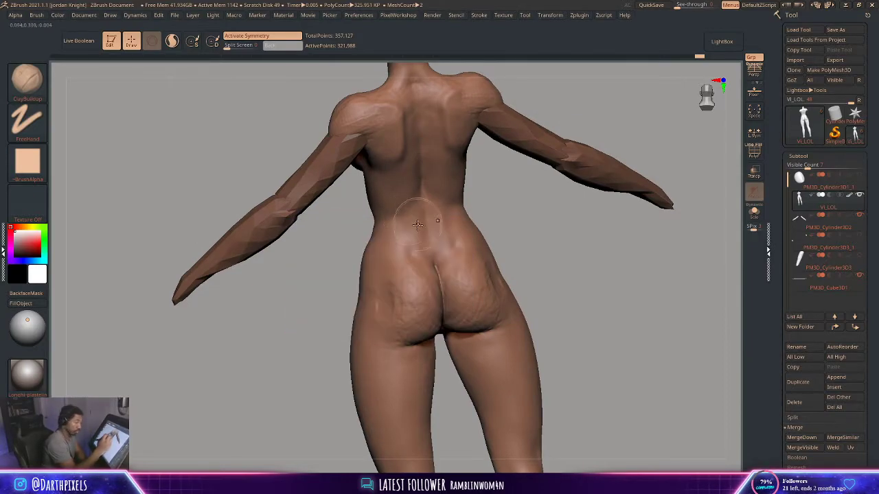
Select the DamStandard brush and quick-save the project
left_click(27, 80)
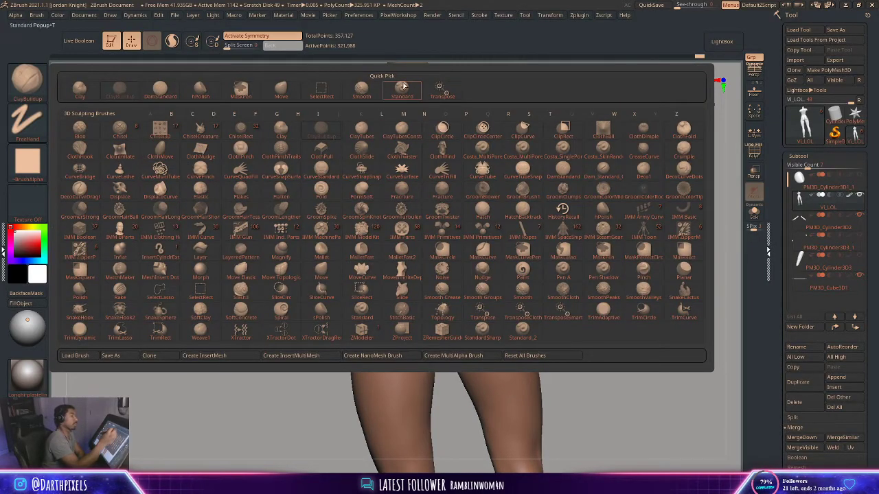
left_click(160, 90)
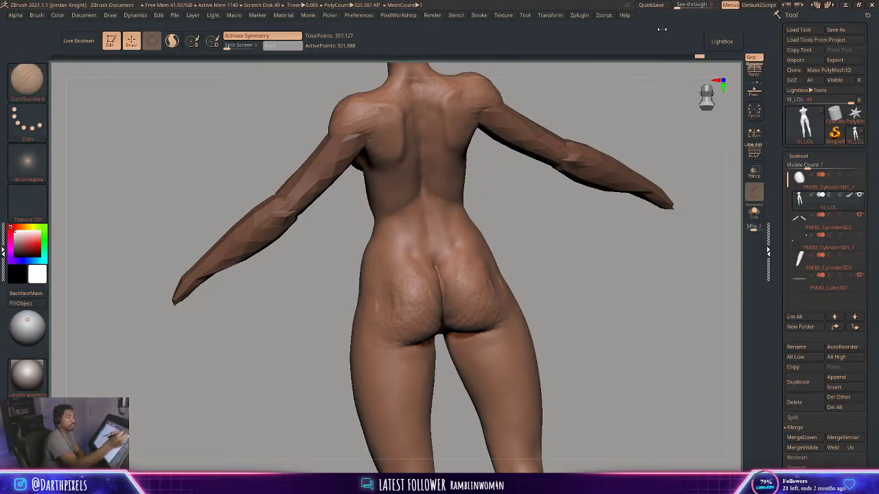
left_click(651, 5)
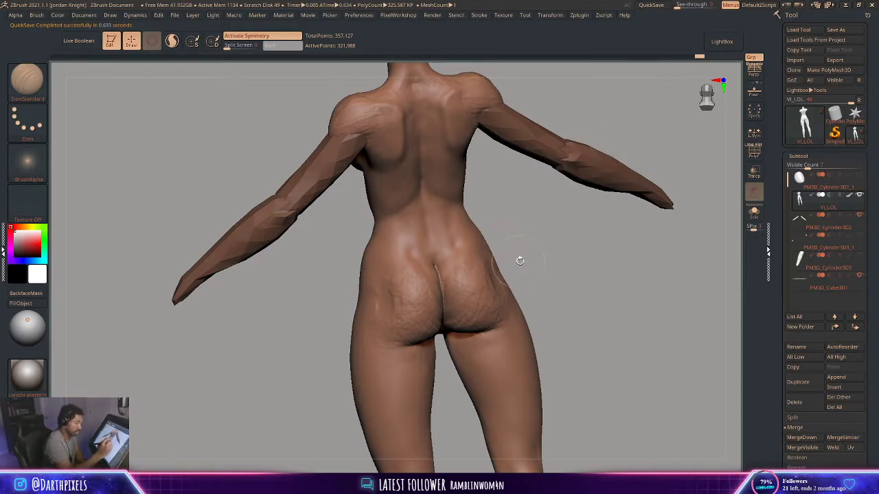
Switch to the ClayBuildup brush, fill out the lower and outer buttocks, and smooth the rough surface
left_click_drag(520, 260, 447, 268)
key("b")
key("c")
key("b")
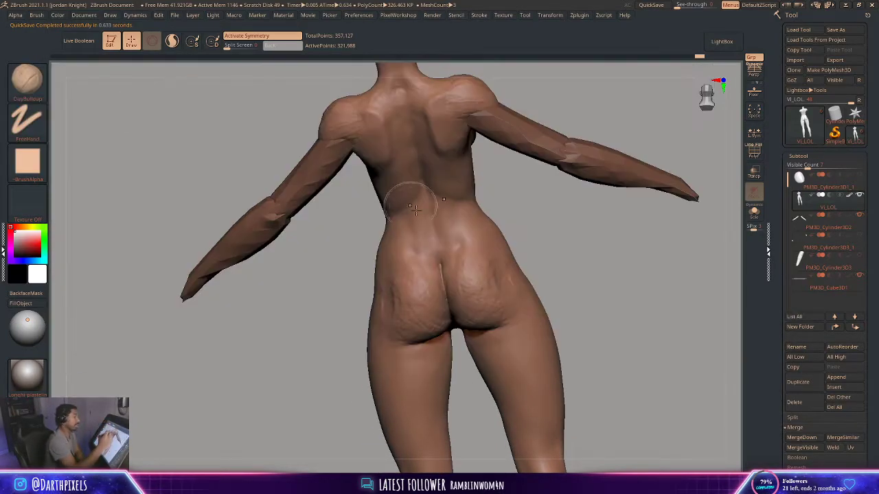
key("space")
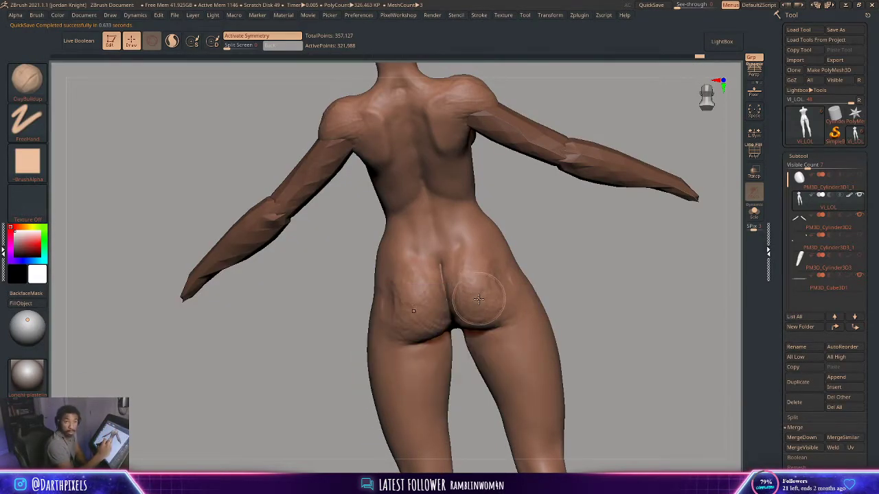
left_click_drag(482, 304, 481, 311)
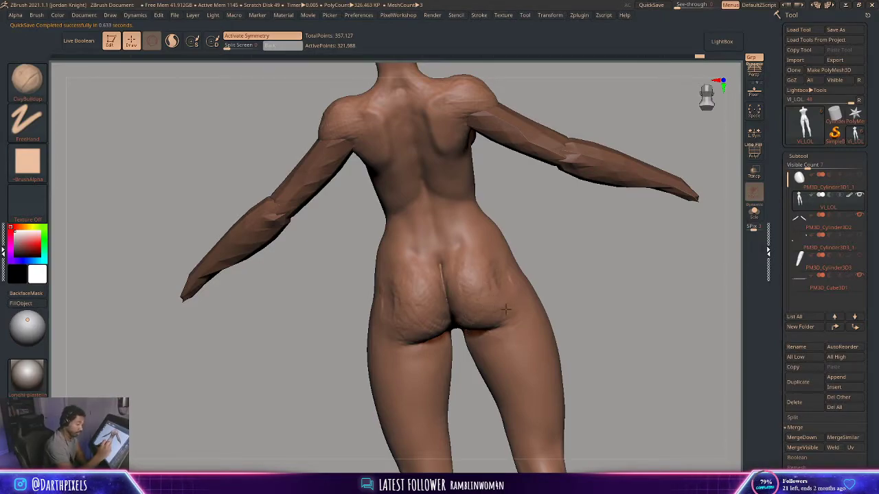
key("space")
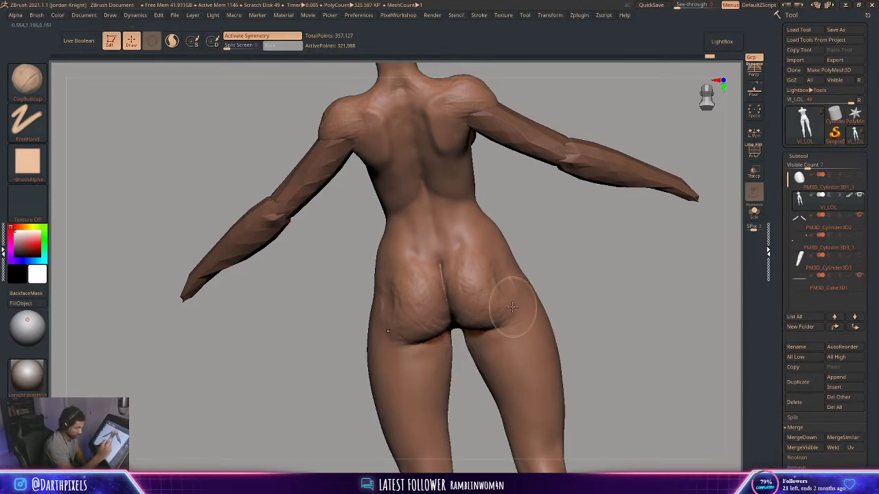
key("shift")
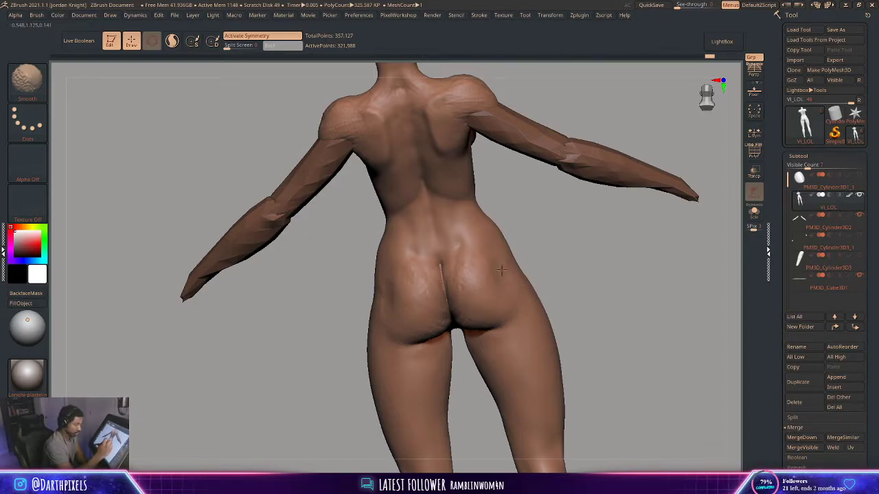
Refine the upper buttocks and their transition into the hips from behind, smoothing the strokes
mouse_move(512, 255)
left_mouse_down()
mouse_move(543, 270)
mouse_move(534, 240)
mouse_move(489, 251)
mouse_move(482, 267)
mouse_move(486, 229)
left_mouse_up()
key("space")
left_click_drag(539, 223, 562, 227)
left_click_drag(475, 249, 489, 249, "shift")
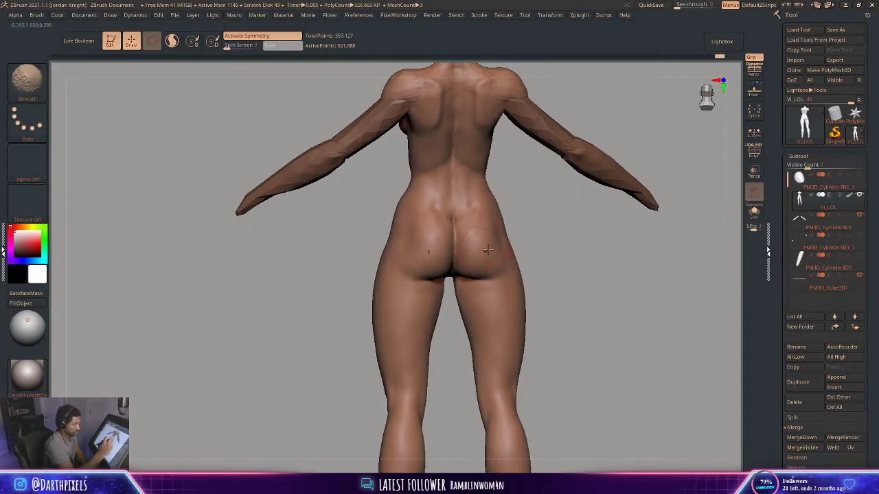
left_click_drag(539, 224, 501, 242)
key("space")
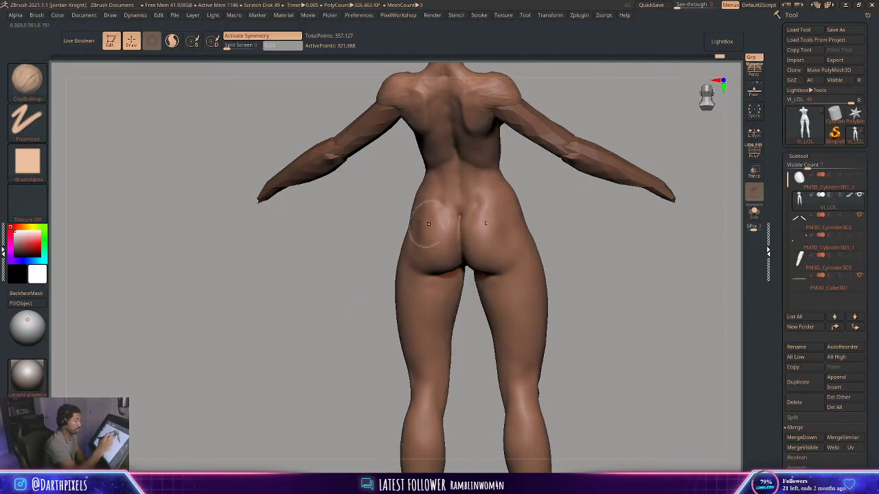
Switch to the DamStandard brush and sharpen the cleft between the buttocks down to the fold beneath them
key("b")
key("d")
key("s")
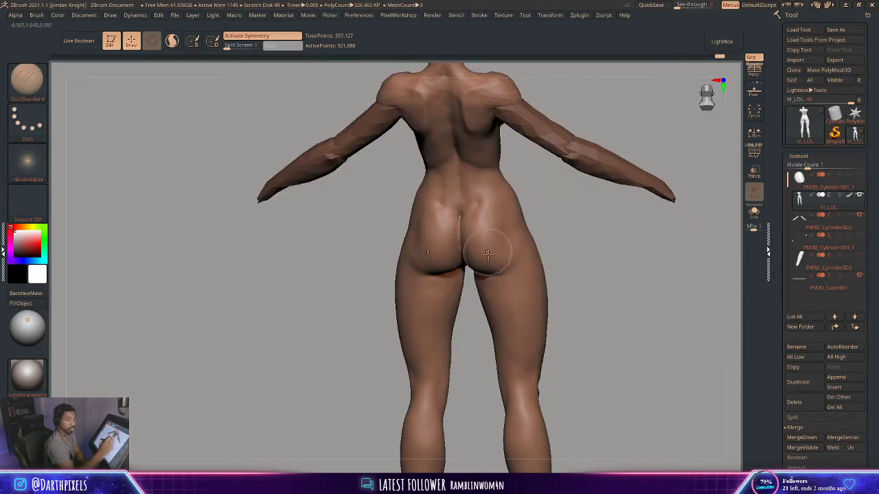
left_click_drag(549, 213, 505, 270)
key("space")
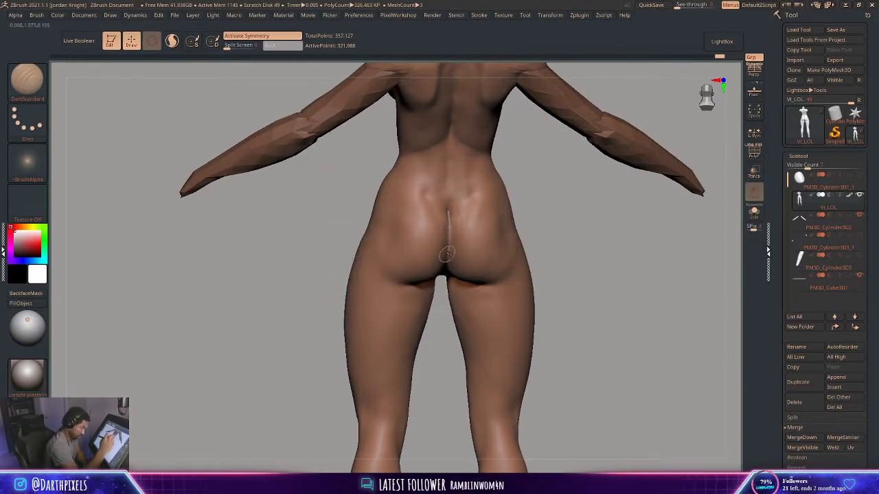
left_click_drag(523, 220, 449, 249)
key("space")
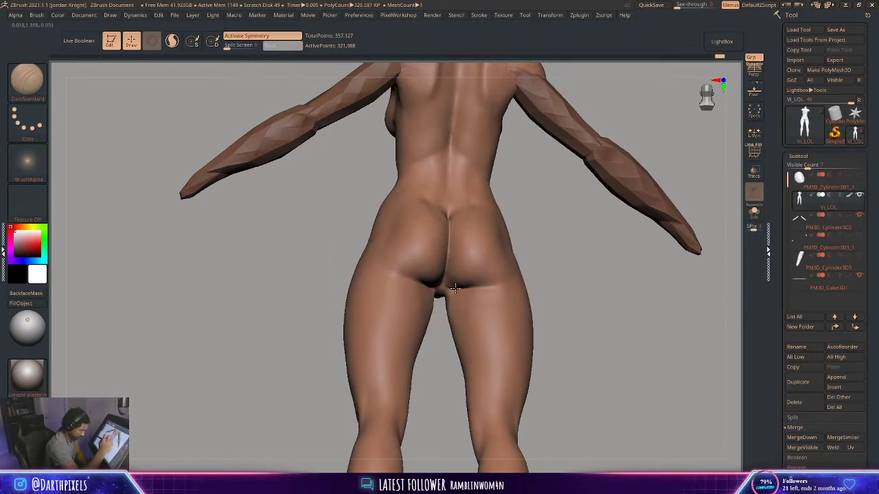
Sharpen the creases below and between the buttocks with the DamStandard brush
left_click_drag(525, 269, 569, 302)
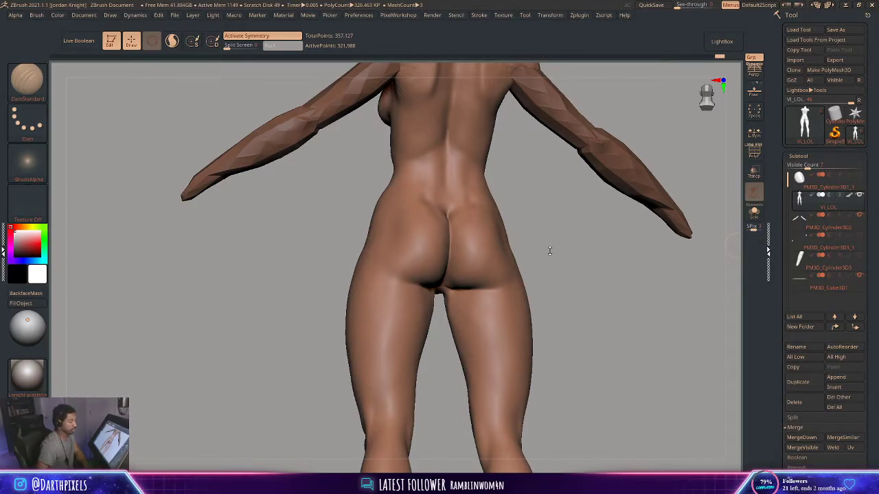
left_click_drag(550, 252, 596, 331)
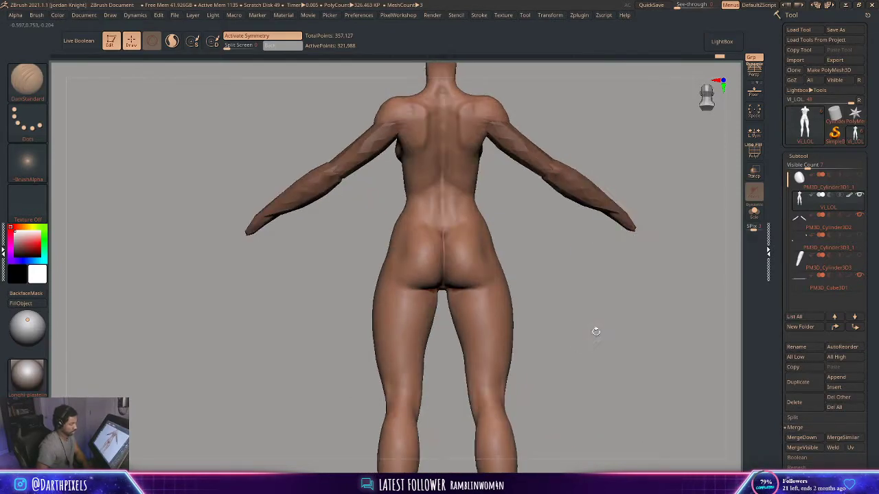
left_click_drag(536, 269, 545, 271)
key("space")
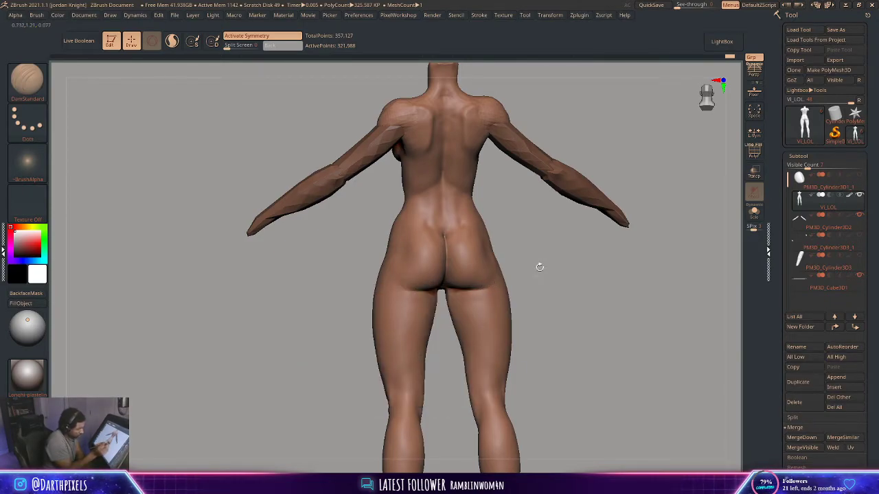
mouse_move(540, 267)
left_mouse_down()
mouse_move(604, 274)
mouse_move(510, 269)
mouse_move(486, 217)
mouse_move(501, 231)
mouse_move(477, 279)
mouse_move(459, 229)
mouse_move(461, 194)
mouse_move(457, 239)
left_mouse_up()
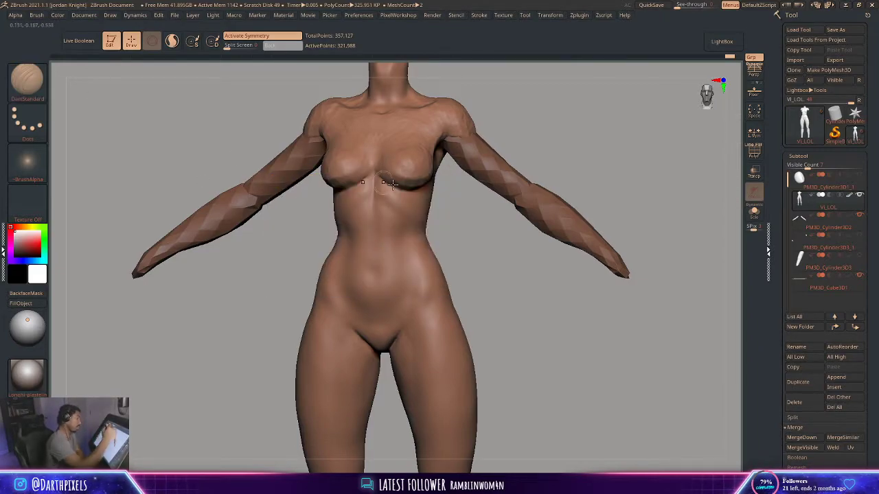
Carve the creases under the breasts and the centre line of the upper ribcage with the DamStandard brush, adjusting its draw size
key("space")
left_click_drag(447, 204, 476, 204)
key("space")
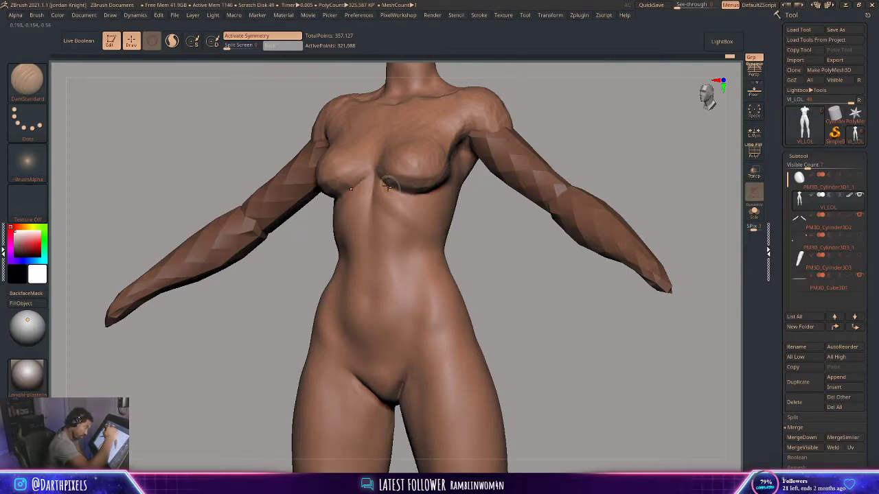
left_click_drag(485, 250, 512, 257)
key("space")
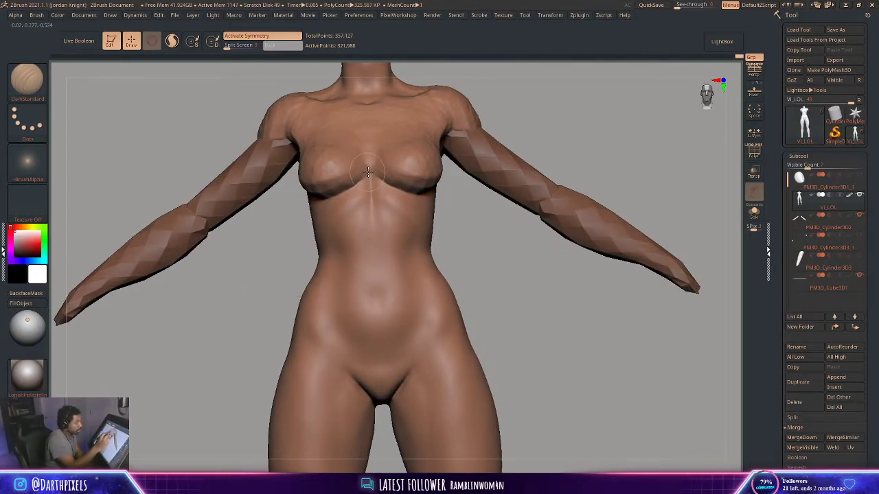
key("space")
key("space")
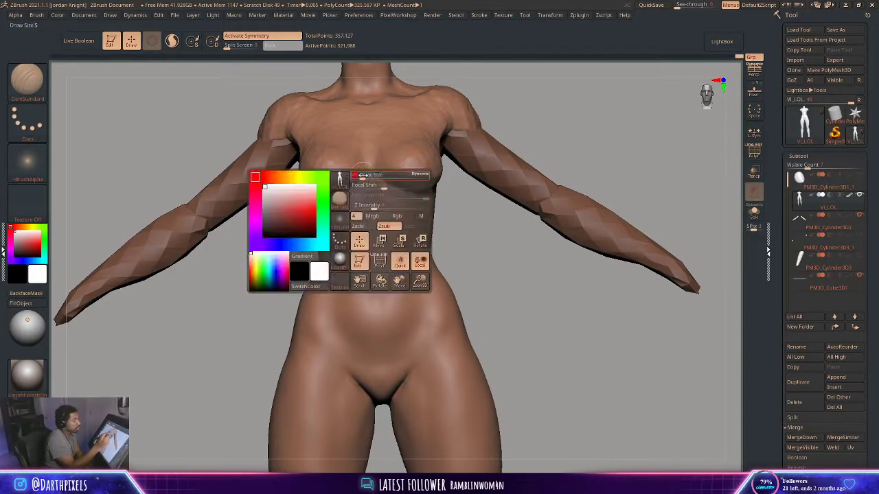
left_click_drag(296, 207, 350, 184)
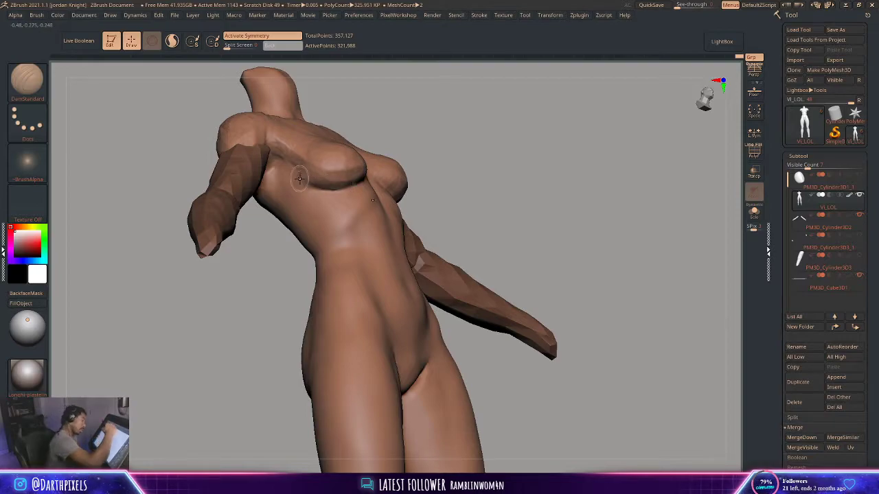
mouse_move(457, 186)
left_mouse_down("alt")
mouse_move(412, 159)
mouse_move(482, 147)
mouse_move(411, 214)
mouse_move(451, 240)
mouse_move(410, 181)
left_mouse_up("alt")
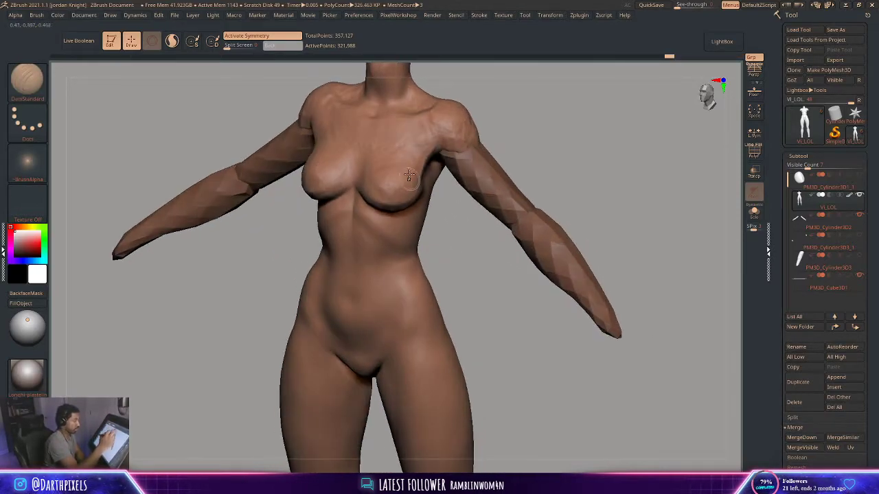
Reshape the outer contours of the breasts symmetrically with the Move brush
right_click(379, 226)
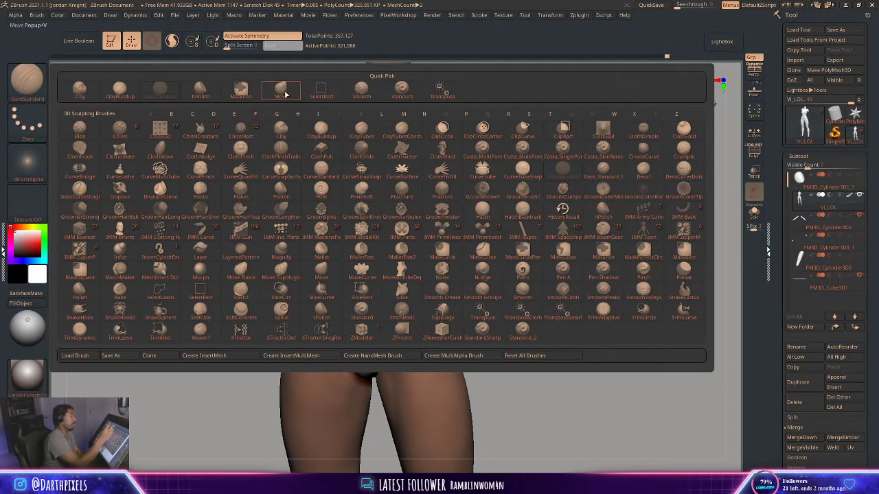
left_click(286, 94)
mouse_move(504, 114)
left_mouse_down("shift")
mouse_move(465, 144)
mouse_move(440, 146)
left_mouse_up("shift")
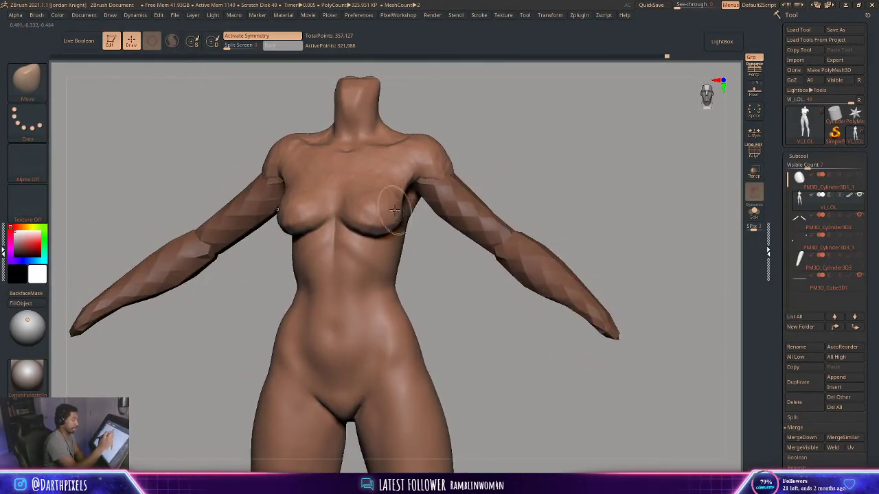
key("space")
left_click_drag(429, 258, 371, 262)
Add volume to the upper breasts and chest with the ClayBuildup brush
key("b")
left_click(117, 91)
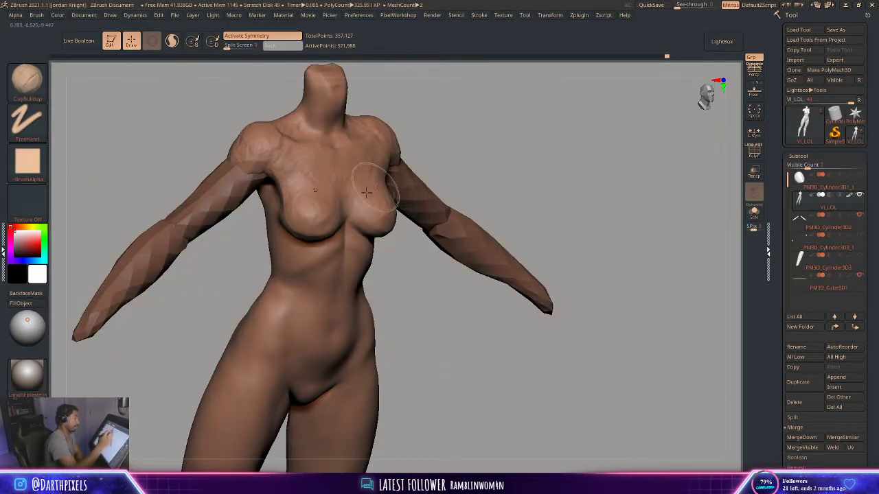
left_click_drag(458, 159, 376, 165)
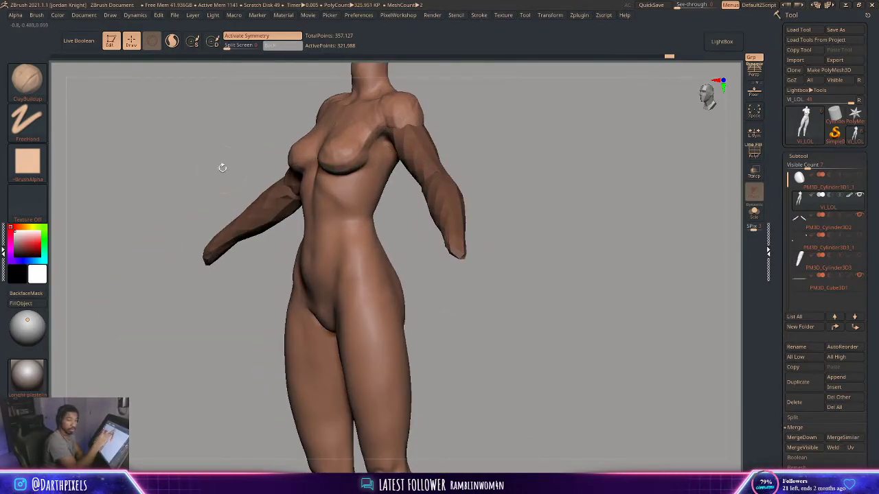
Define the sides of the chest and the area around the armpits with the DamStandard brush
key("b")
key("d")
key("s")
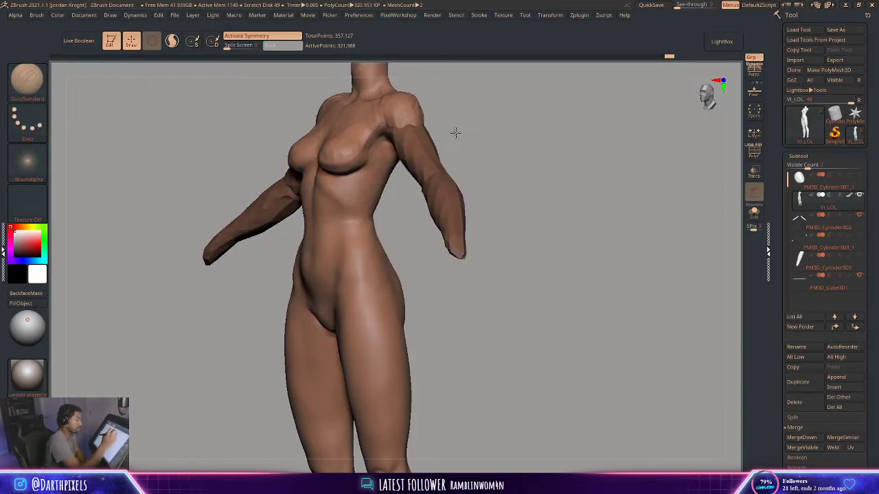
left_click_drag(456, 132, 486, 134)
right_click(369, 206)
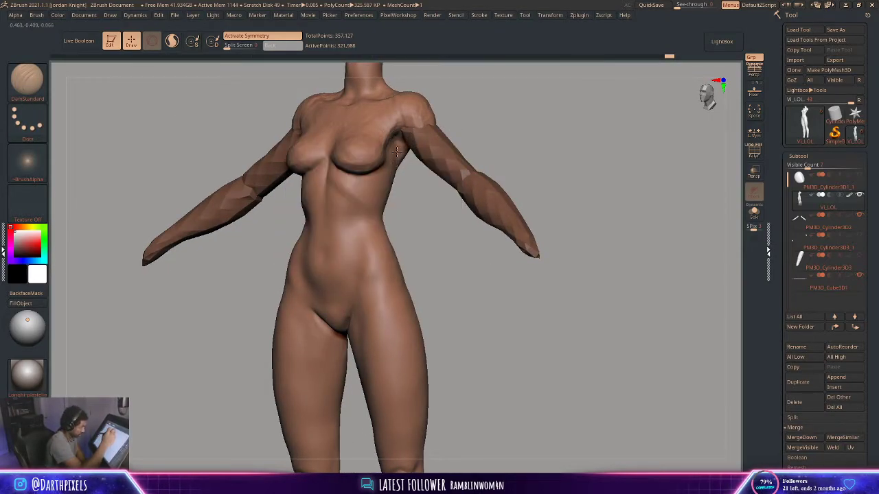
key("shift")
mouse_move(481, 122)
left_mouse_down()
mouse_move(451, 108)
mouse_move(524, 126)
mouse_move(527, 141)
left_mouse_up()
left_click_drag(468, 143, 456, 160)
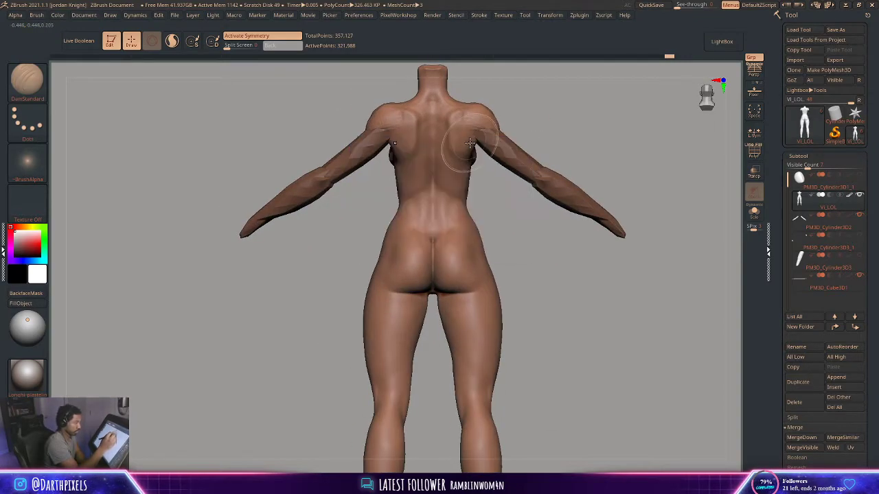
Adjust the back silhouette around the armpits and shoulders with the Move brush at a changed draw size
left_click(31, 83)
left_click(281, 87)
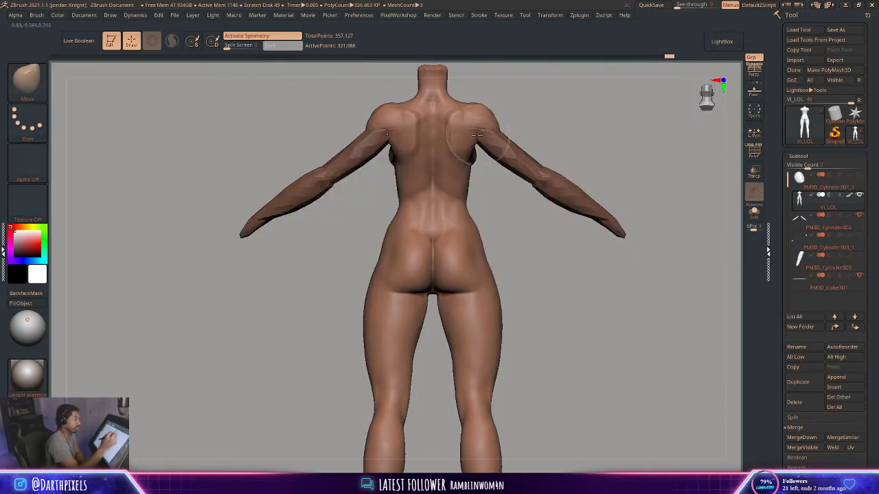
key("space")
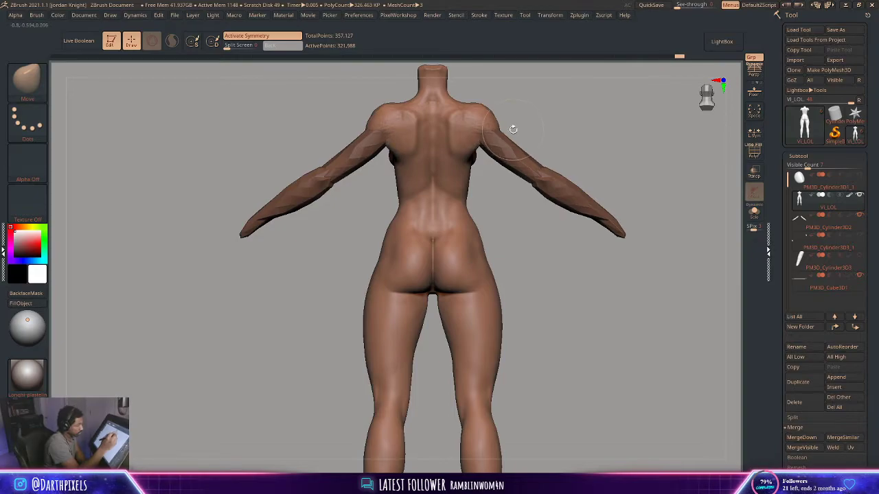
left_click_drag(512, 130, 430, 160)
right_click(431, 161)
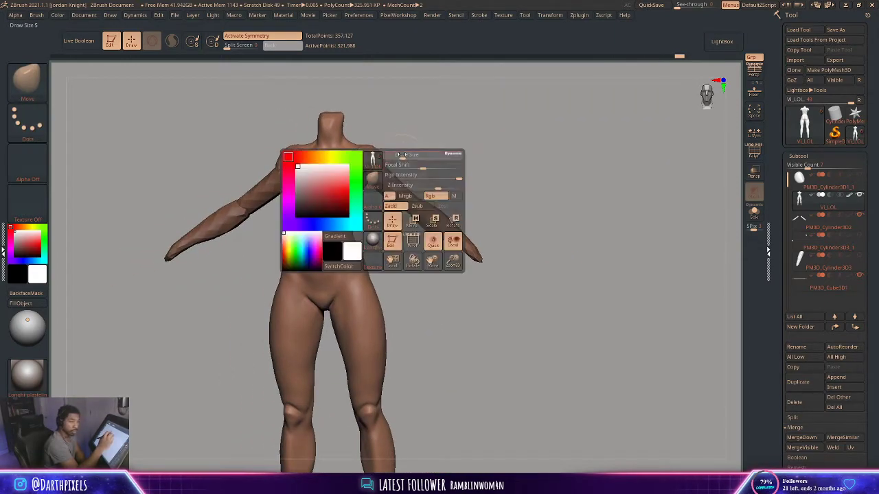
right_click_drag(430, 160, 447, 145, "ctrl")
left_click_drag(447, 144, 257, 107)
Carve the collarbone lines and the edge between chest and shoulder with the DamStandard brush
key("b")
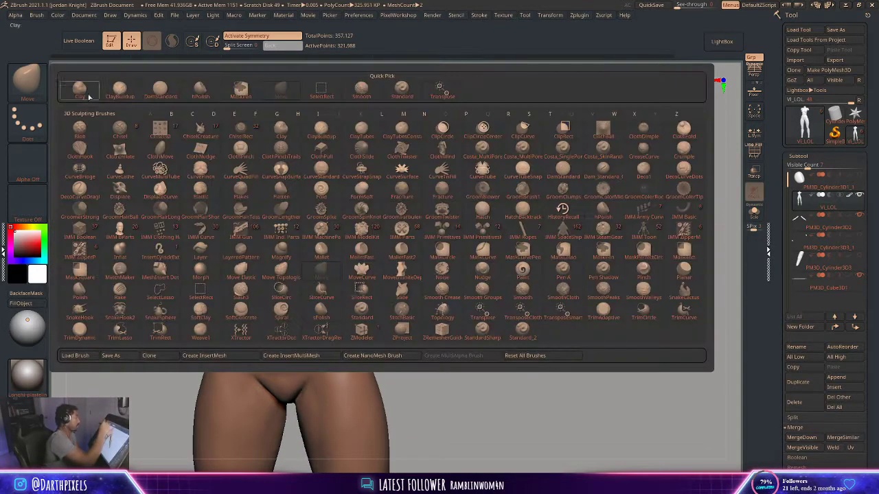
left_click(156, 91)
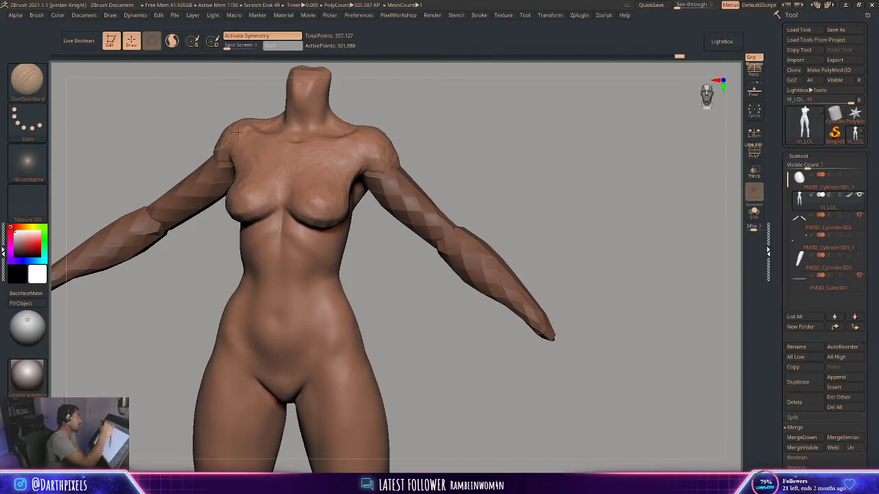
key("space")
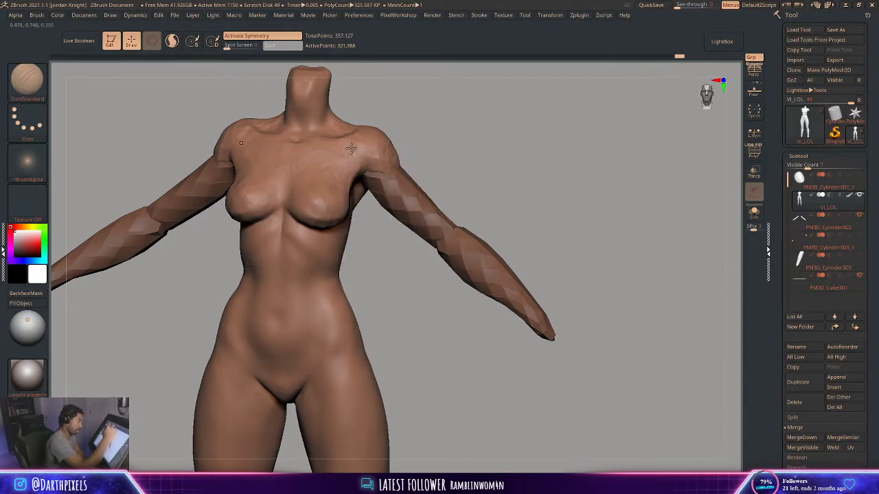
left_click_drag(406, 134, 405, 173)
key("space")
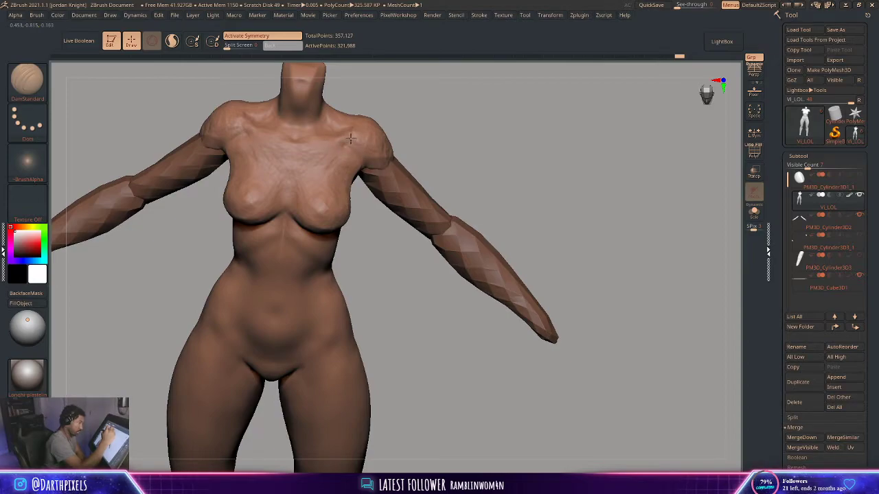
left_click_drag(410, 138, 410, 165)
key("space")
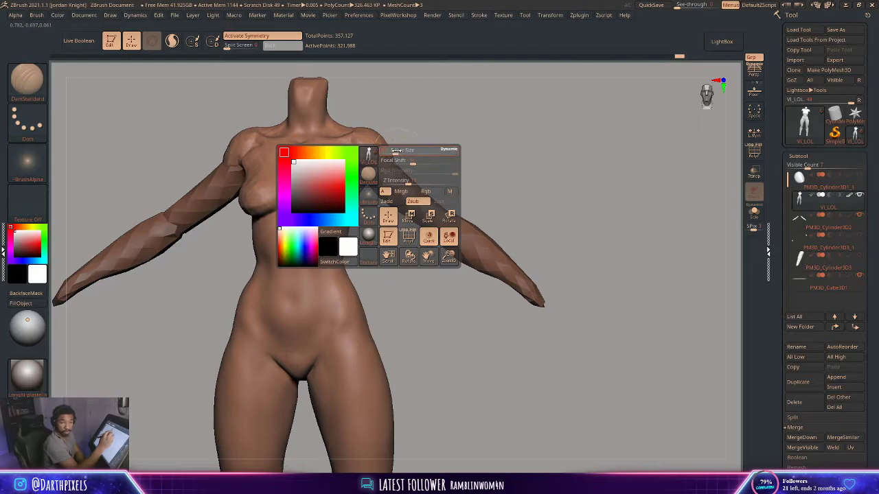
Shape the collarbones and the hollows beneath them with the ClayBuildup brush, adjusting its draw size
mouse_move(418, 131)
left_mouse_down()
mouse_move(411, 216)
mouse_move(378, 185)
mouse_move(370, 209)
left_mouse_up()
key("space")
key("b")
key("c")
key("b")
key("space")
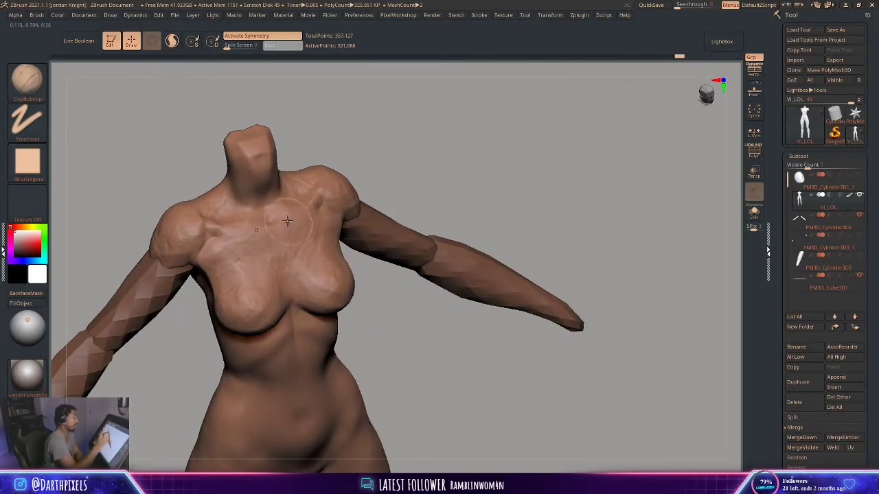
key("space")
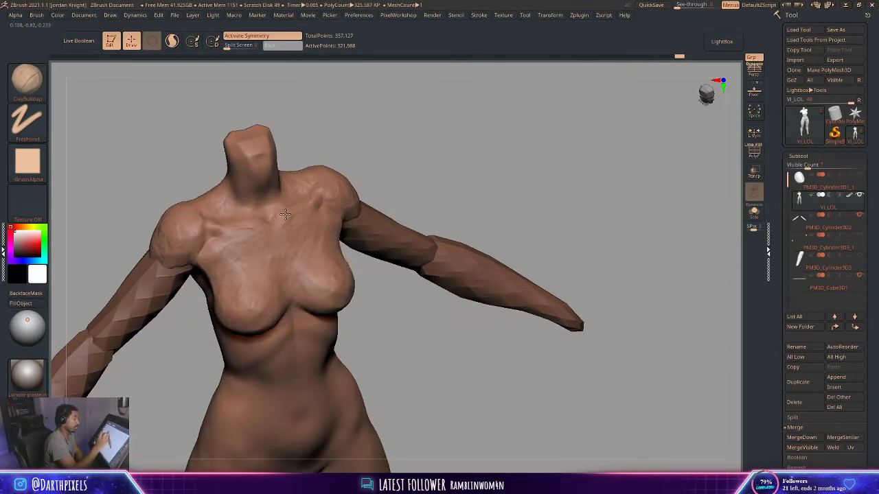
key("space")
key("space")
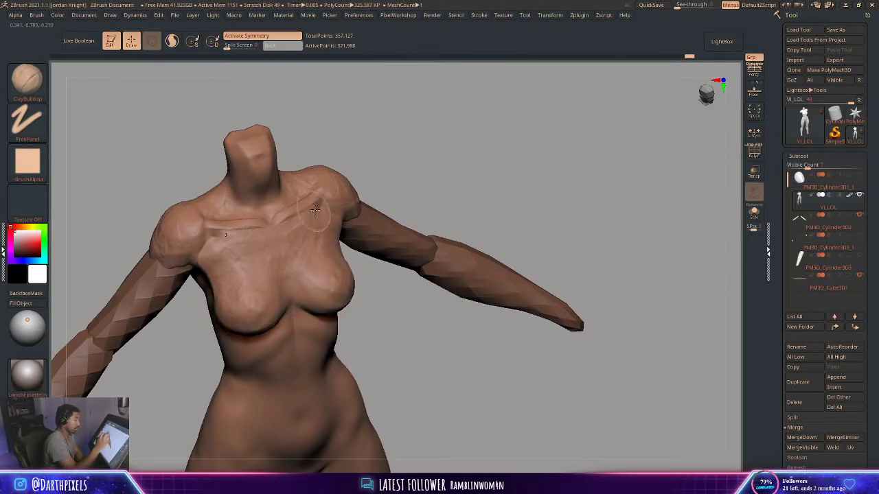
Build up the shoulder and trapezius muscles from the side and back with the ClayBuildup brush
mouse_move(384, 180)
left_mouse_down("shift")
mouse_move(398, 161)
mouse_move(403, 174)
mouse_move(382, 196)
mouse_move(388, 212)
mouse_move(344, 242)
mouse_move(342, 228)
mouse_move(357, 237)
left_mouse_up("shift")
key("space")
left_click_drag(394, 202, 374, 199)
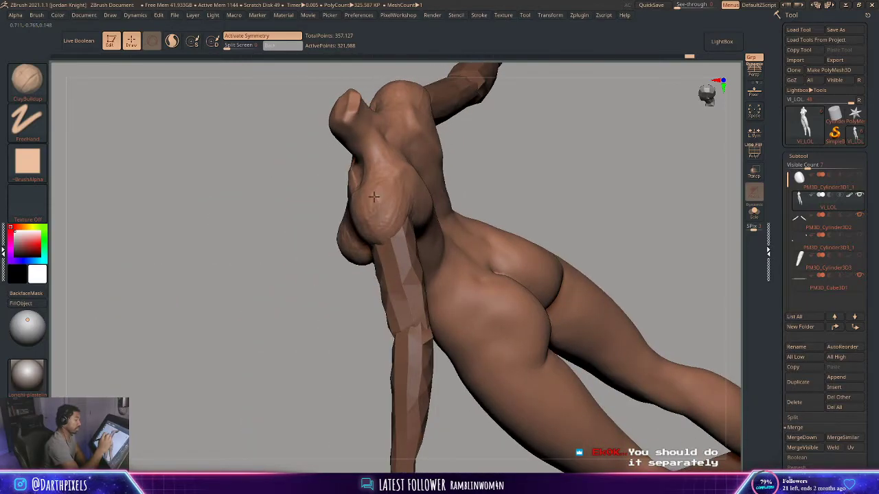
mouse_move(323, 310)
left_mouse_down()
mouse_move(396, 192)
mouse_move(403, 221)
mouse_move(381, 201)
left_mouse_up()
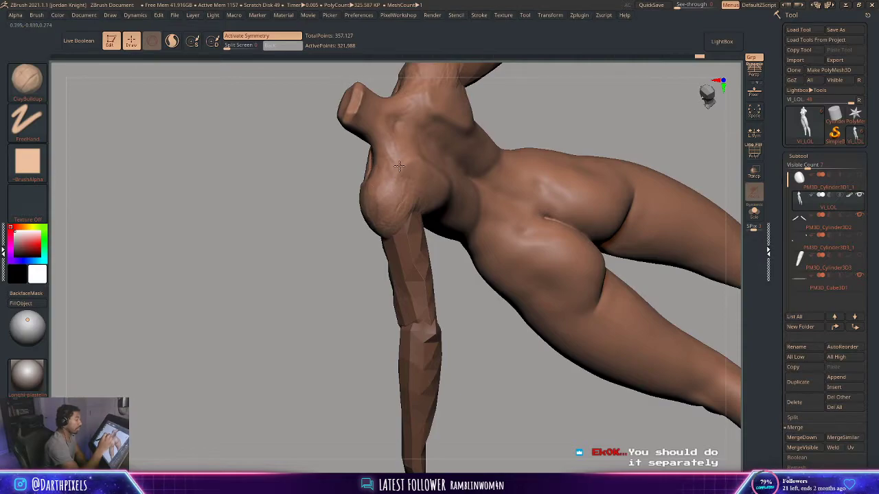
mouse_move(320, 245)
left_mouse_down()
mouse_move(476, 162)
mouse_move(409, 177)
mouse_move(462, 155)
mouse_move(539, 196)
left_mouse_up()
left_click_drag(517, 137, 342, 202)
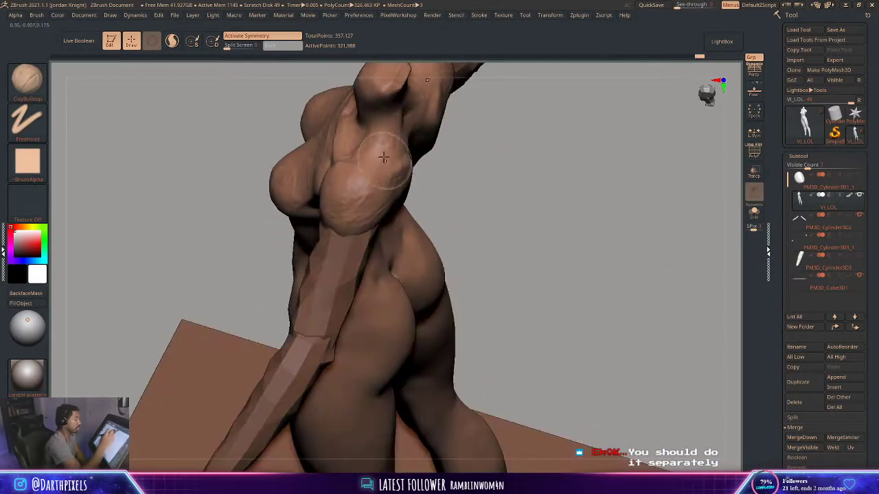
left_click_drag(385, 158, 367, 196)
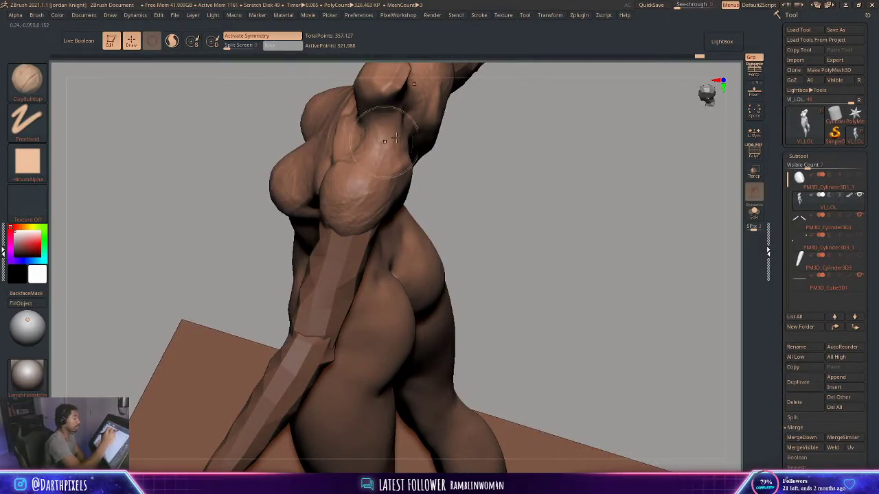
left_click_drag(371, 140, 378, 208)
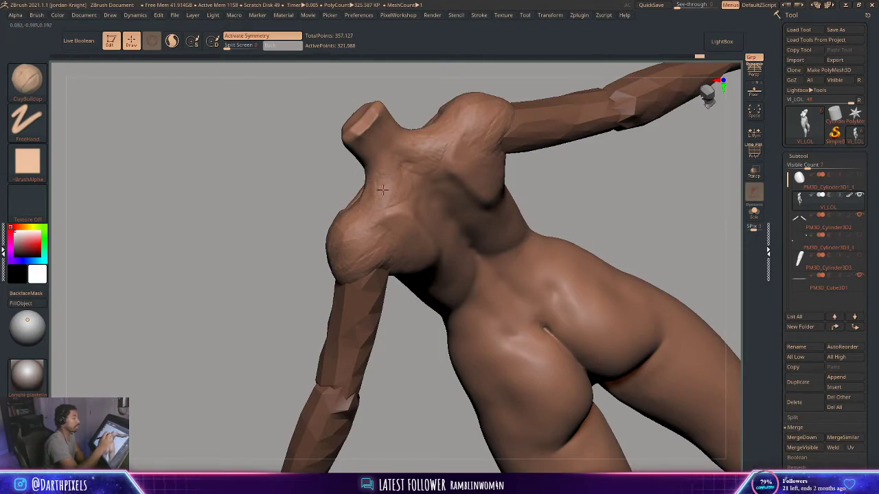
Refine and smooth the transition from the neck and trapezius into the shoulders, checking the figure from the front
key("shift")
mouse_move(295, 267)
left_mouse_down("alt")
mouse_move(240, 281)
mouse_move(387, 204)
left_mouse_up("alt")
mouse_move(508, 171)
left_mouse_down("alt")
mouse_move(470, 162)
mouse_move(474, 194)
mouse_move(479, 155)
left_mouse_up("alt")
mouse_move(479, 155)
left_mouse_down("shift")
mouse_move(514, 173)
mouse_move(492, 167)
left_mouse_up("shift")
left_click_drag(385, 179, 376, 176)
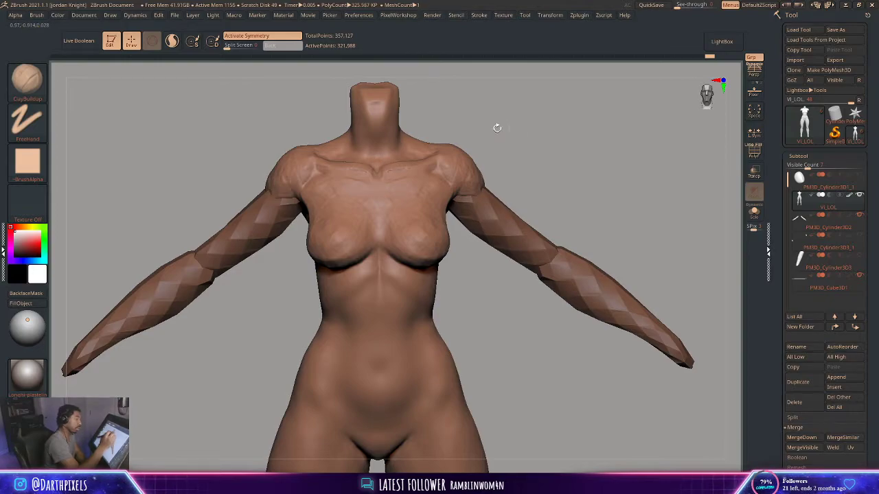
left_click_drag(497, 129, 500, 154, "alt")
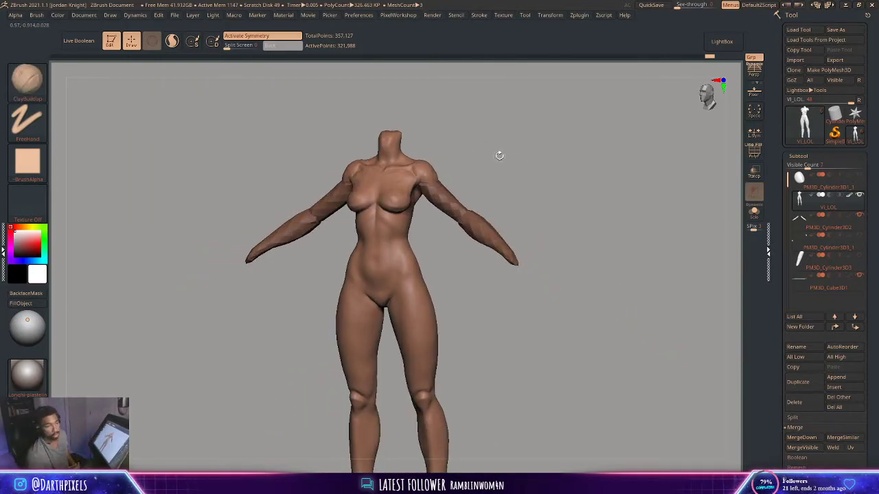
left_click_drag(499, 155, 521, 172, "alt")
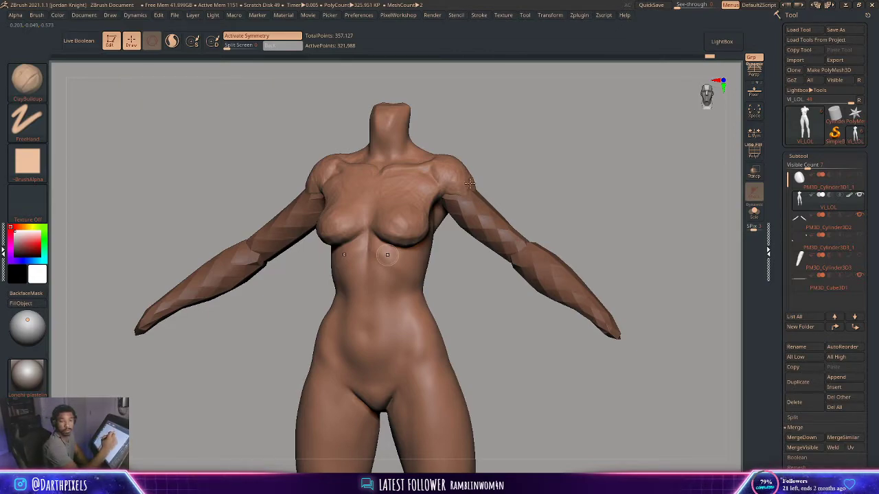
Smooth the upper chest and breasts with the Smooth brush, evening out the surface from front and three-quarter views
left_click_drag(509, 159, 510, 199, "alt")
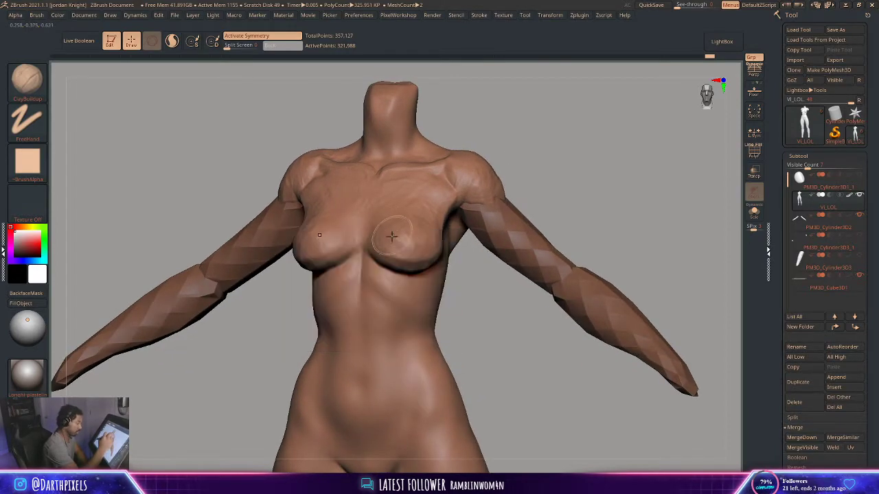
left_click_drag(401, 228, 386, 235, "shift")
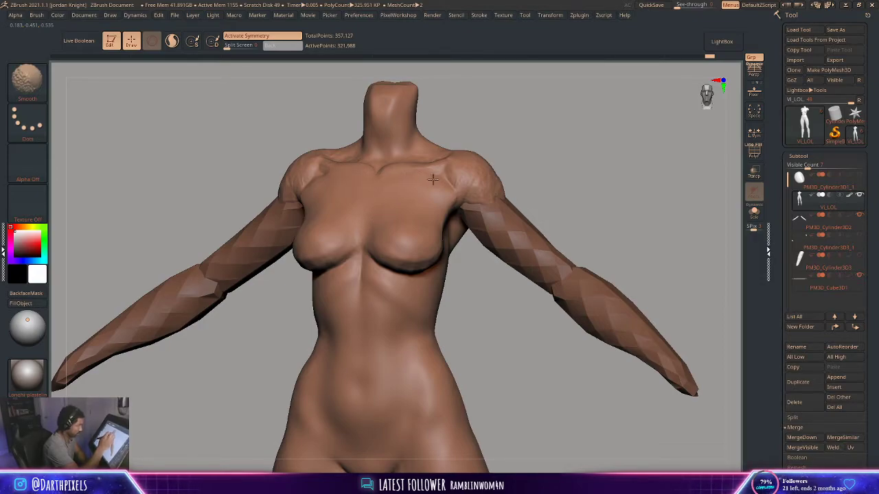
mouse_move(524, 147)
left_mouse_down("alt")
mouse_move(484, 153)
mouse_move(494, 160)
mouse_move(475, 181)
mouse_move(465, 156)
mouse_move(501, 180)
left_mouse_up("alt")
left_click_drag(502, 180, 470, 172)
left_click_drag(415, 206, 394, 195, "shift")
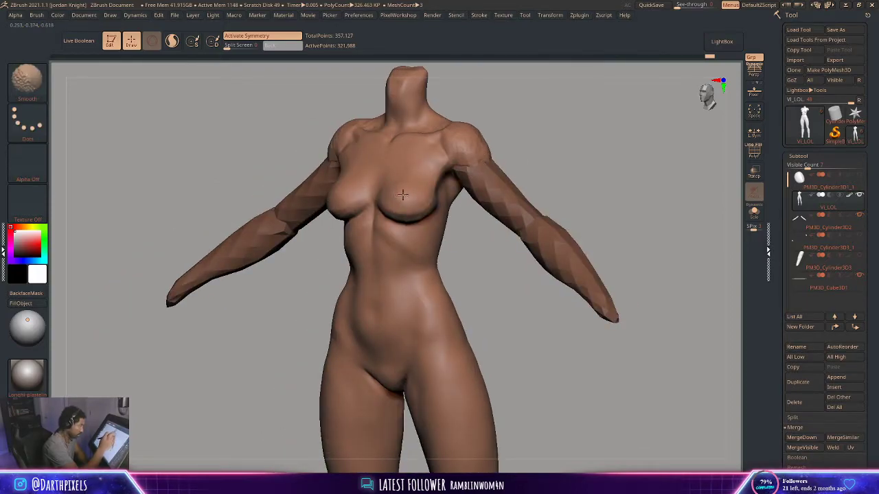
left_click_drag(513, 136, 438, 200)
right_click(446, 189)
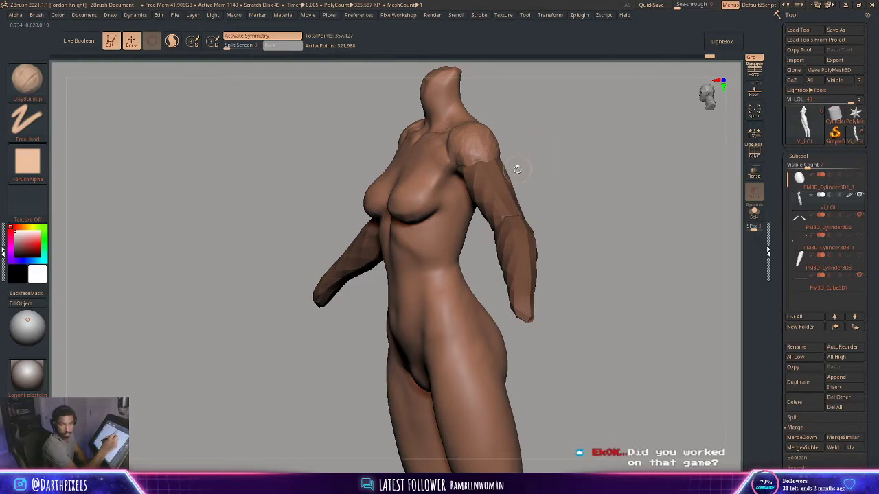
mouse_move(543, 150)
left_mouse_down()
mouse_move(561, 143)
mouse_move(535, 144)
mouse_move(524, 132)
left_mouse_up()
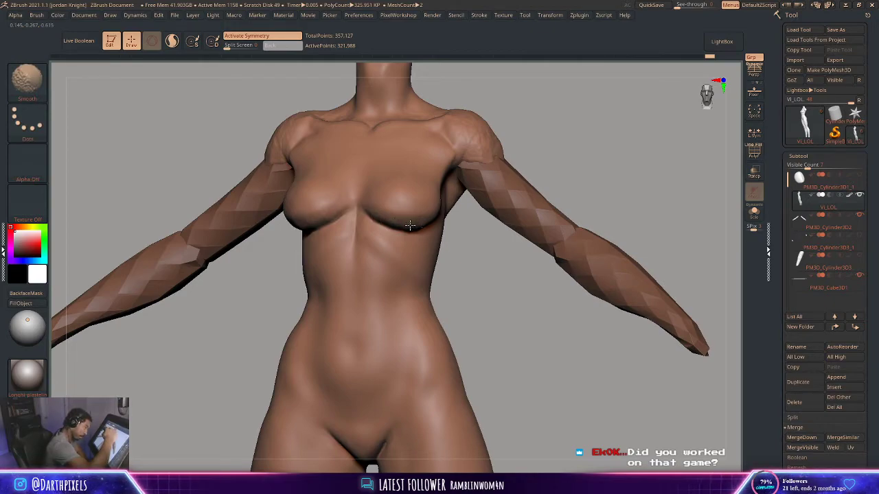
left_click_drag(558, 165, 489, 175)
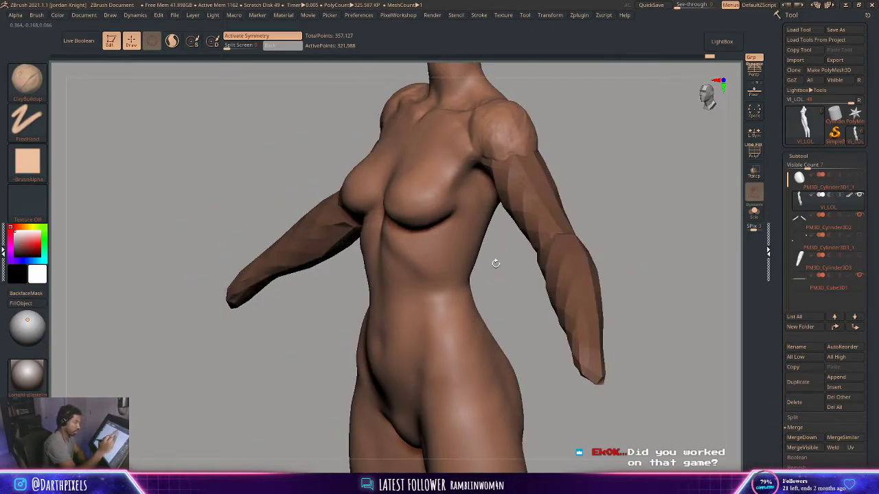
left_click_drag(496, 261, 524, 267, "shift")
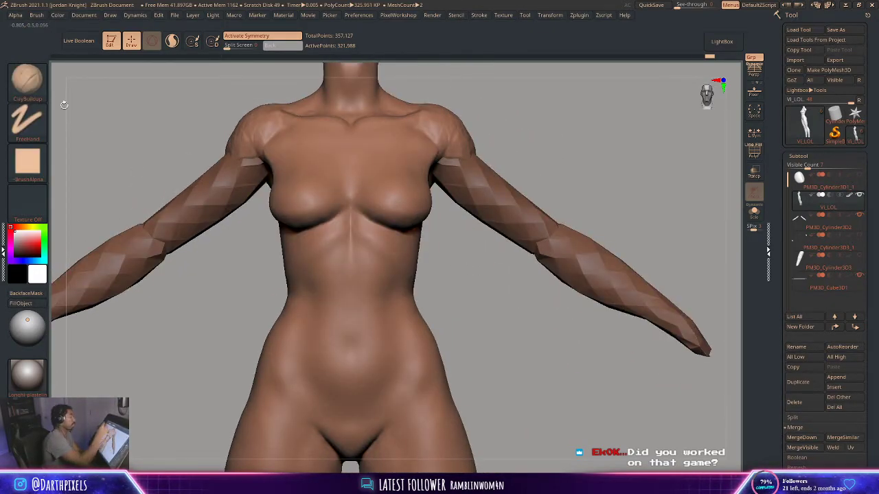
Adjust the shape of the breasts with the Move brush at an adjusted draw size
key("b")
left_click(276, 92)
mouse_move(439, 240)
left_mouse_down()
mouse_move(414, 222)
mouse_move(429, 218)
left_mouse_up()
key("space")
mouse_move(468, 249)
left_mouse_down("alt")
mouse_move(464, 268)
mouse_move(321, 208)
left_mouse_up("alt")
Flatten the area between the breasts with the hPolish brush and smooth their inner edges
left_click(39, 91)
left_click(200, 90)
key("space")
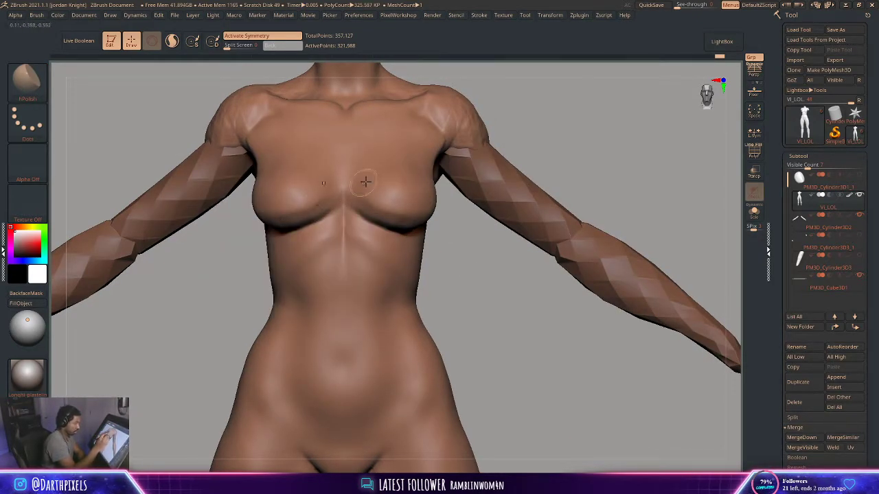
left_click_drag(455, 258, 443, 257)
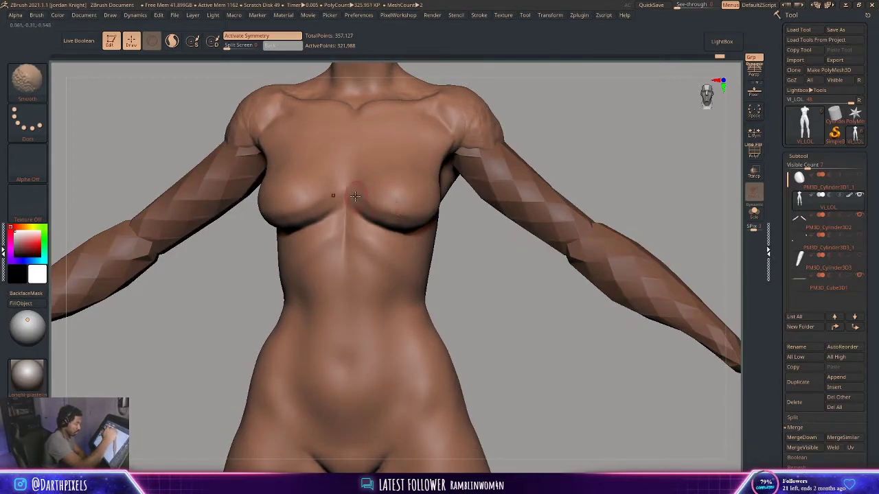
left_click_drag(367, 216, 403, 221)
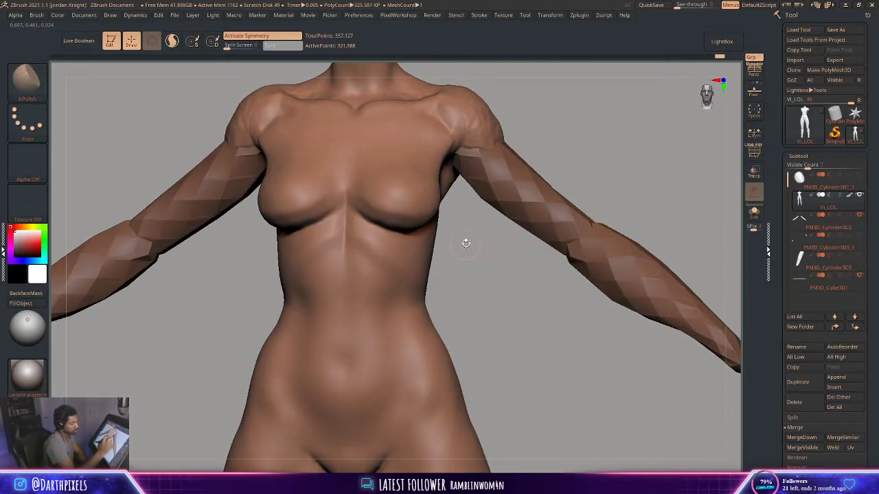
mouse_move(466, 243)
left_mouse_down()
mouse_move(474, 234)
mouse_move(438, 208)
mouse_move(458, 180)
mouse_move(401, 219)
mouse_move(463, 180)
mouse_move(389, 221)
left_mouse_up()
Polish and smooth the sternum and upper breast planes from above, adjusting the hPolish brush's draw size
left_click_drag(501, 276, 536, 180, "shift")
mouse_move(535, 180)
left_mouse_down()
mouse_move(523, 176)
mouse_move(542, 185)
mouse_move(532, 171)
mouse_move(541, 173)
mouse_move(551, 156)
mouse_move(396, 229)
left_mouse_up()
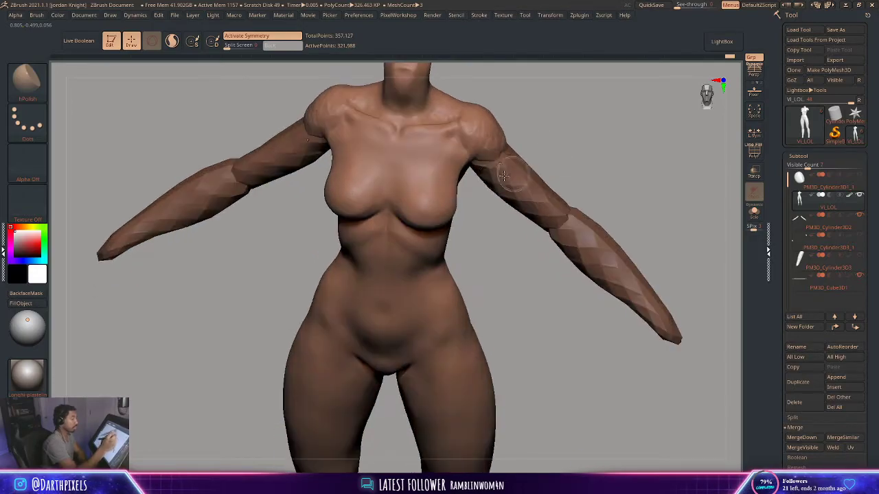
key("space")
key("shift")
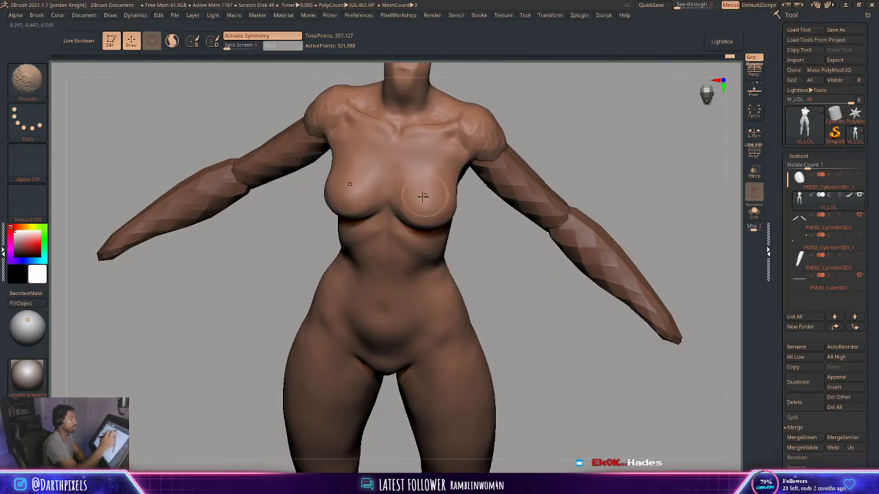
key("space")
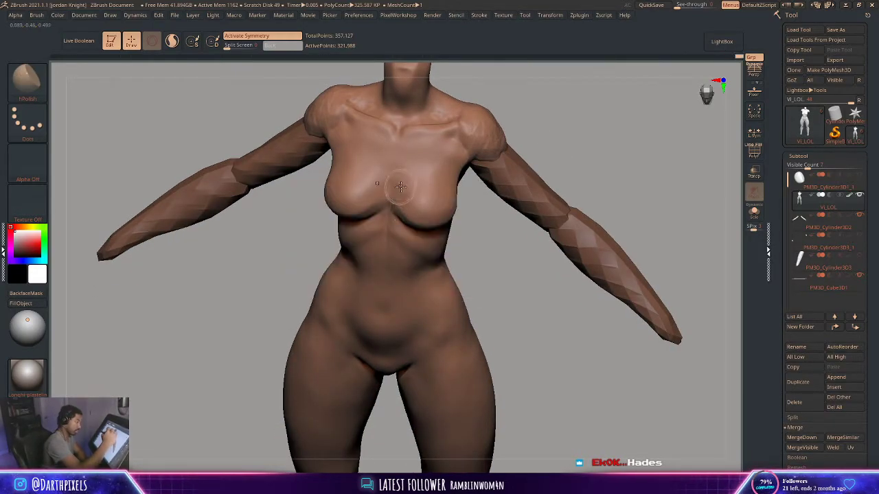
key("shift")
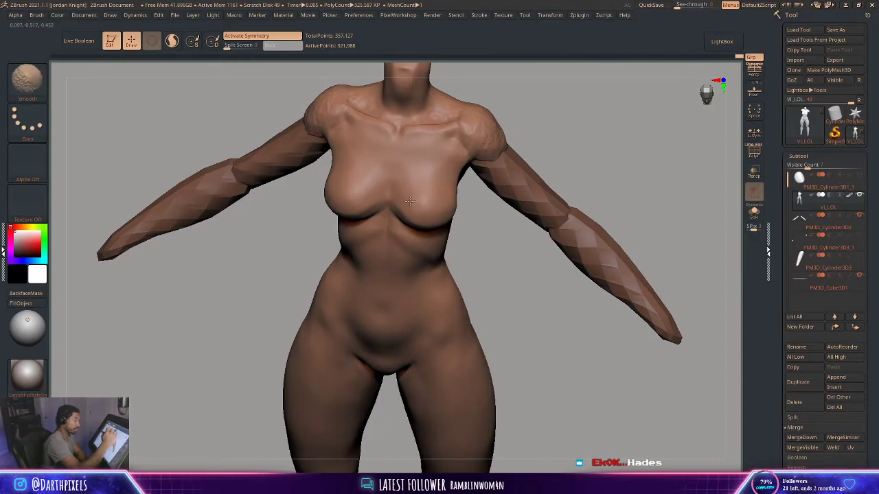
mouse_move(483, 237)
left_mouse_down("shift")
mouse_move(539, 156)
mouse_move(537, 172)
left_mouse_up("shift")
Sharpen the creases beneath the breasts with the DamStandard brush and smooth them, working from below and the side
left_click(39, 93)
left_click(160, 91)
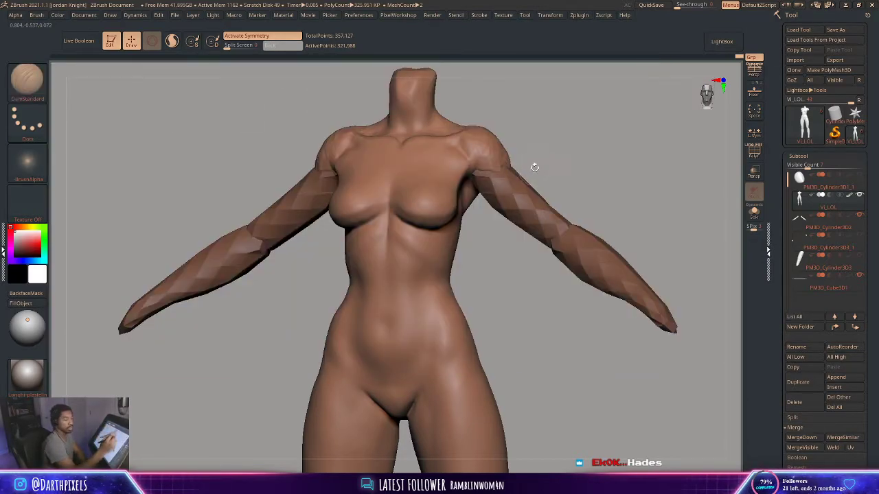
left_click_drag(534, 168, 539, 153)
key("space")
left_click_drag(511, 278, 509, 305, "alt")
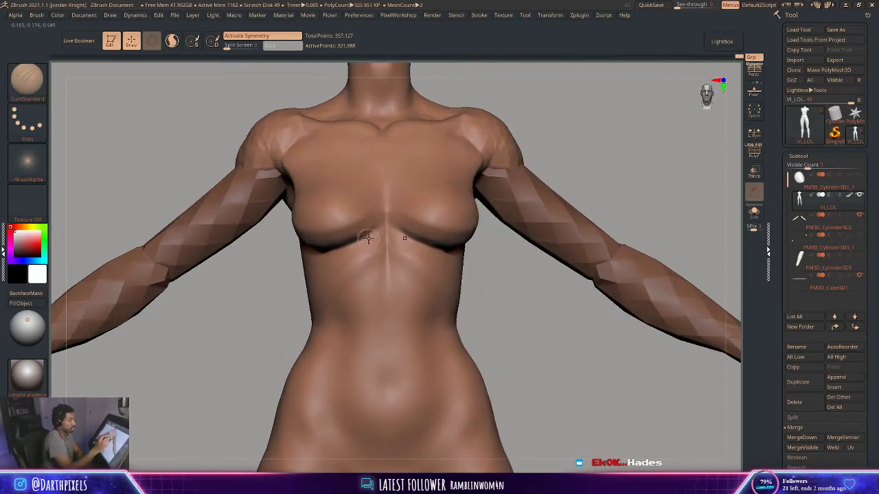
key("space")
left_click_drag(522, 227, 562, 198)
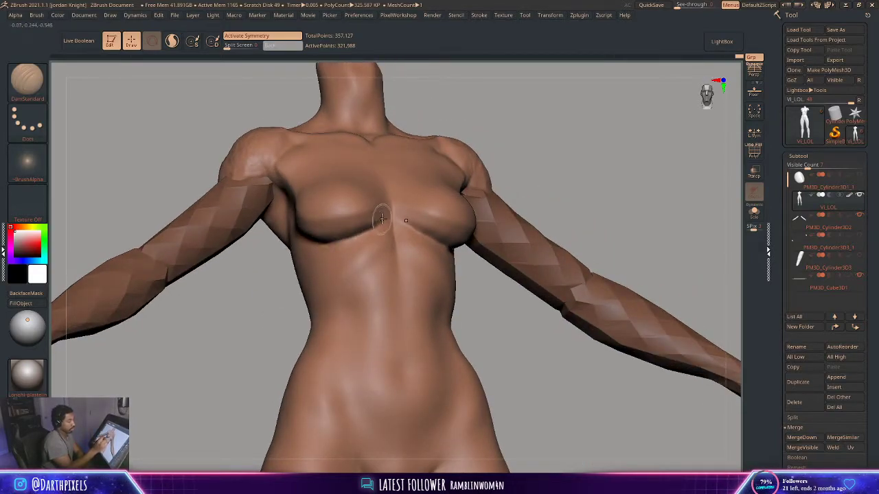
left_click_drag(366, 223, 341, 233)
left_click_drag(272, 260, 322, 237)
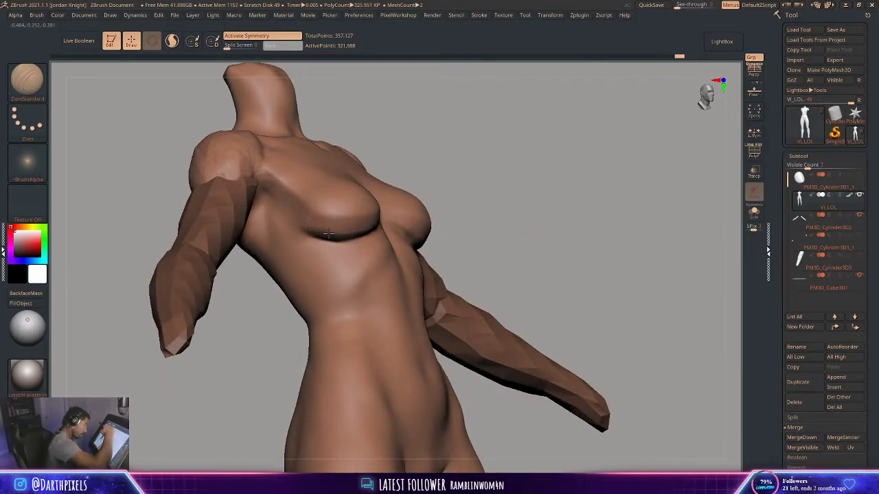
key("shift")
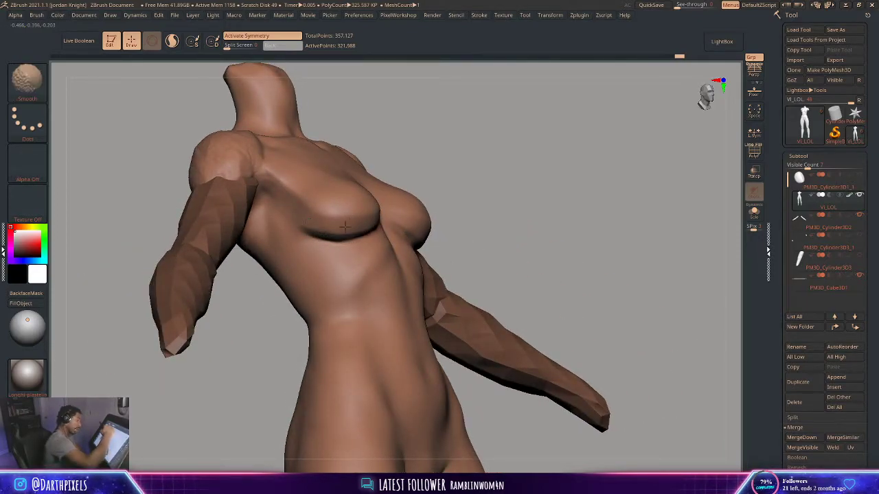
mouse_move(479, 195)
left_mouse_down("alt")
mouse_move(442, 190)
mouse_move(489, 188)
mouse_move(481, 186)
left_mouse_up("alt")
mouse_move(480, 185)
left_mouse_down()
mouse_move(472, 184)
mouse_move(502, 176)
mouse_move(440, 166)
left_mouse_up()
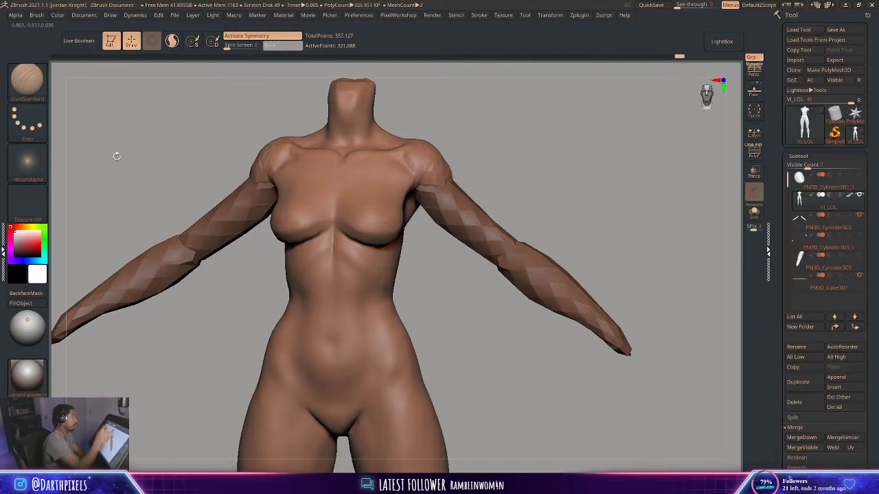
Build up the chest muscle where it meets the armpit with the ClayBuildup brush and smooth it
left_click(28, 79)
left_click(135, 96)
left_click_drag(480, 167, 446, 169)
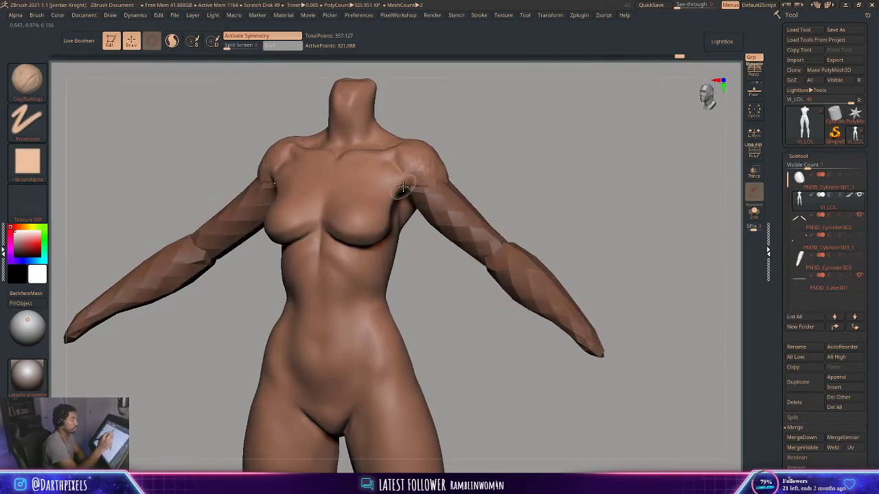
key("space")
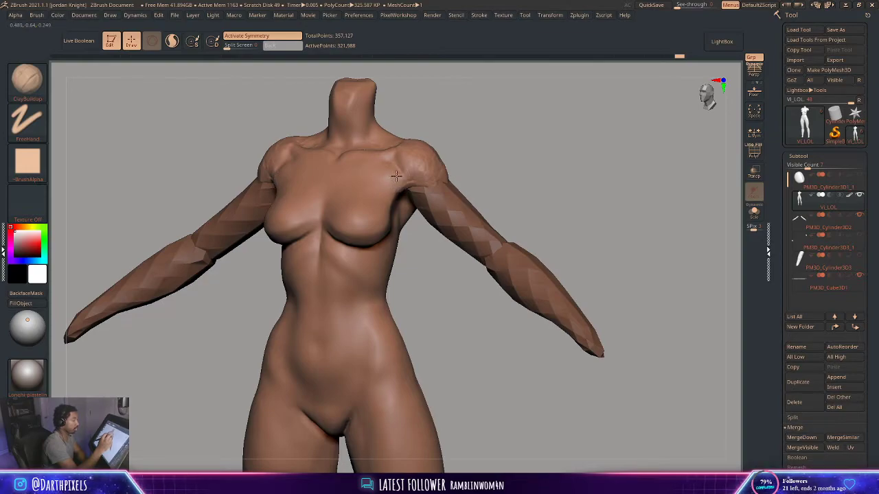
key("shift")
mouse_move(491, 155)
left_mouse_down()
mouse_move(473, 151)
mouse_move(479, 182)
left_mouse_up()
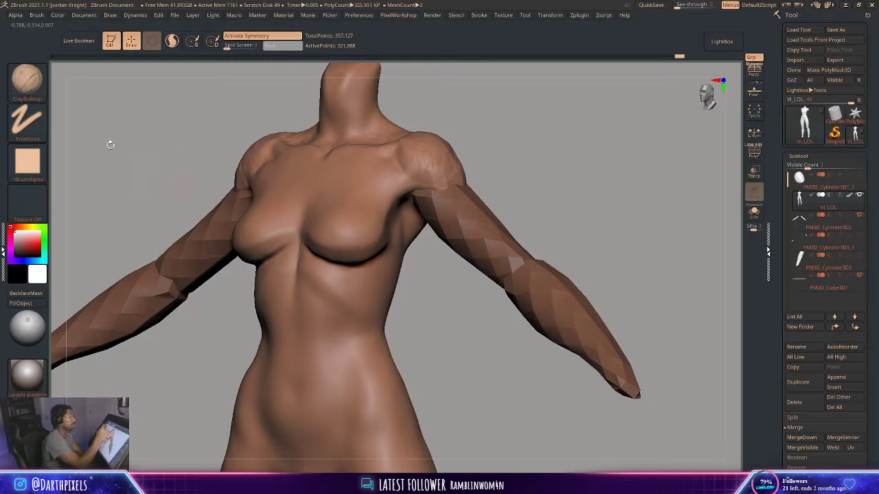
Flatten and smooth the transition between the outer chest and the shoulder with the hPolish brush, adjusting its draw size
left_click(27, 79)
left_click(200, 88)
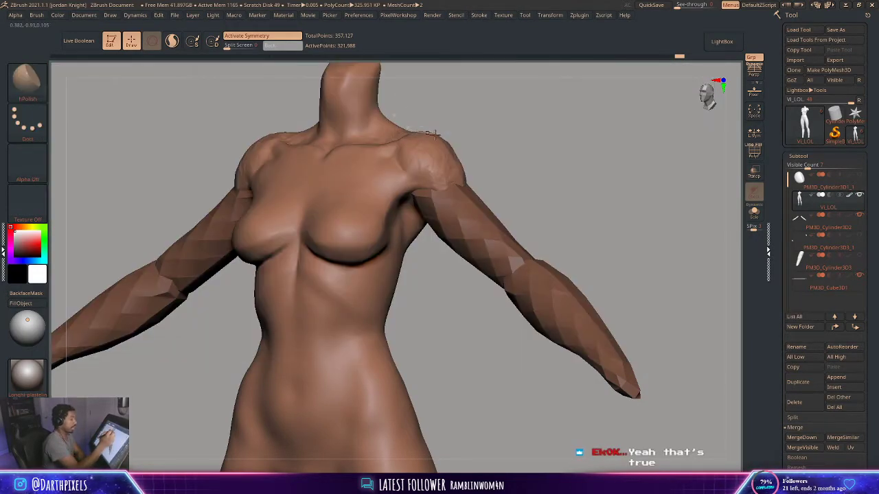
key("space")
left_click_drag(494, 146, 434, 156)
key("space")
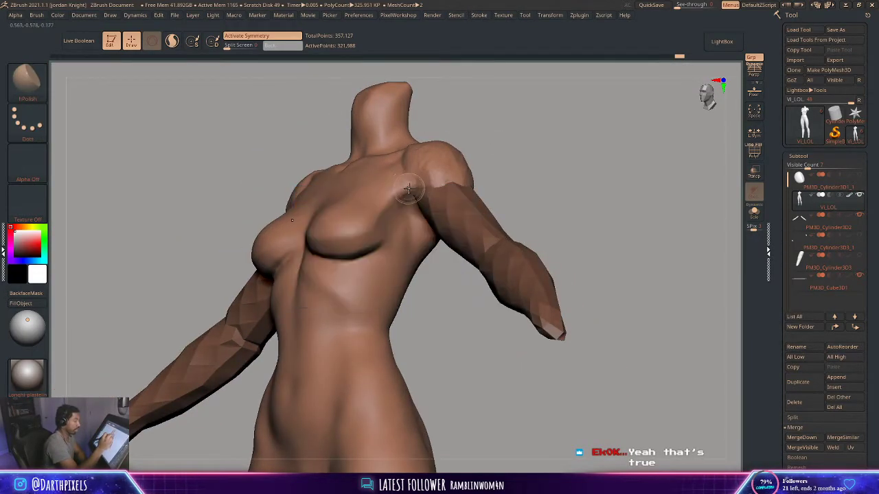
key("space")
left_click(411, 187)
left_click_drag(496, 141, 546, 175)
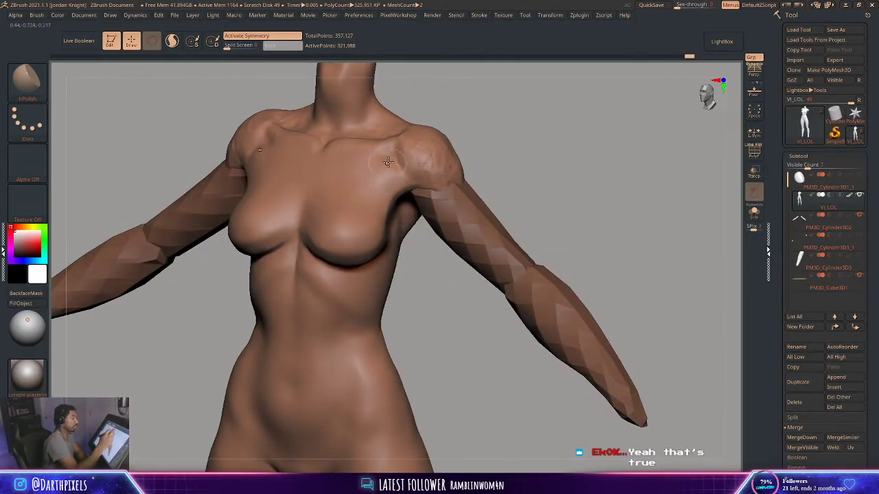
key("shift")
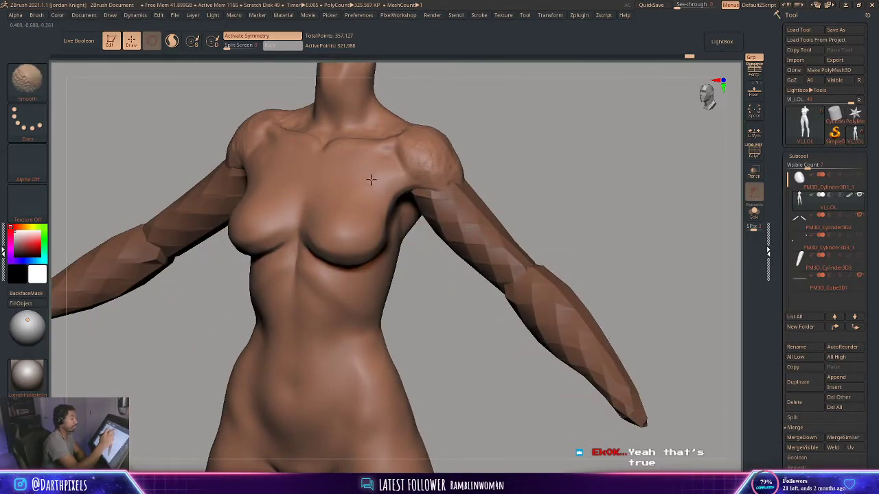
mouse_move(496, 155)
left_mouse_down("alt")
mouse_move(453, 164)
mouse_move(436, 156)
left_mouse_up("alt")
key("space")
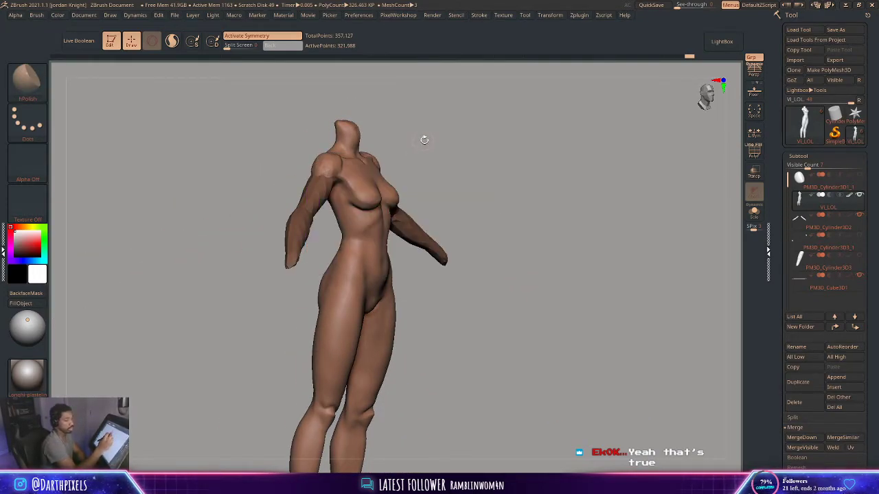
Adjust the shoulder and upper-torso silhouette with the Move brush, working from above and from the front
key("b")
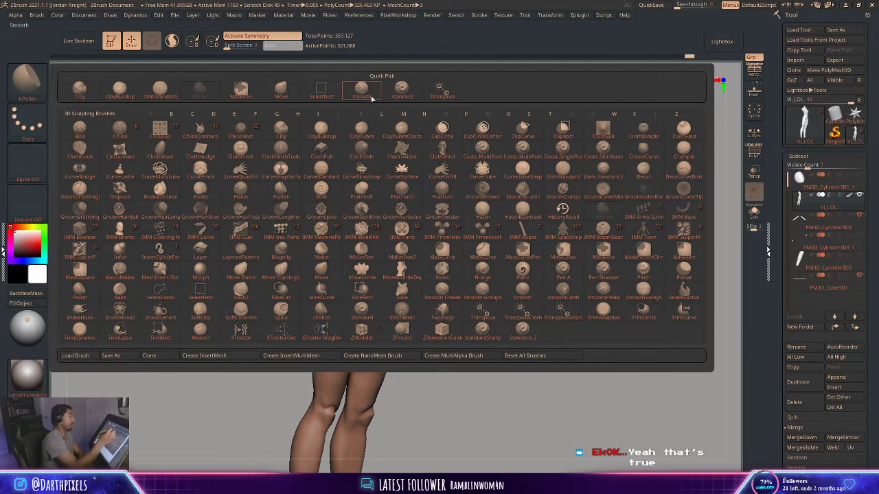
key("m")
key("v")
mouse_move(412, 147)
left_mouse_down("shift")
mouse_move(471, 151)
mouse_move(476, 190)
mouse_move(455, 194)
mouse_move(444, 257)
mouse_move(419, 289)
left_mouse_up("shift")
key("space")
key("space")
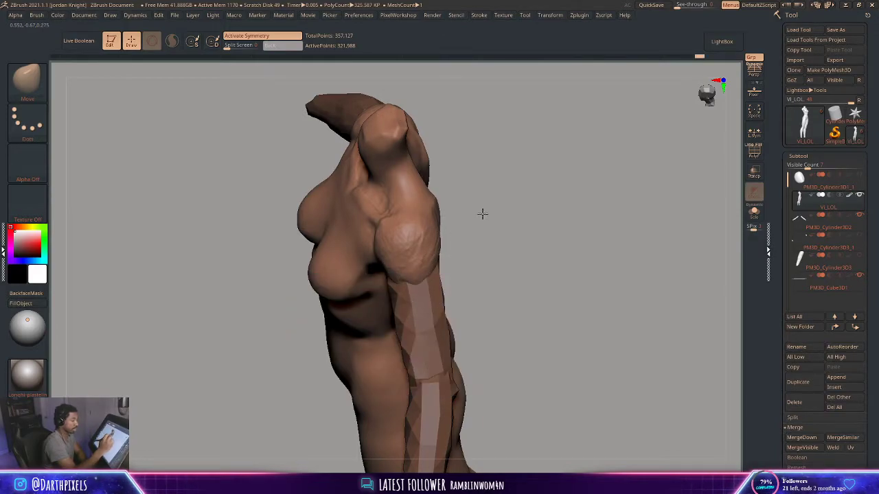
mouse_move(482, 214)
left_mouse_down()
mouse_move(429, 238)
mouse_move(508, 198)
mouse_move(483, 214)
mouse_move(474, 149)
left_mouse_up()
left_click_drag(500, 186, 521, 194)
left_click_drag(522, 194, 517, 145, "alt")
key("space")
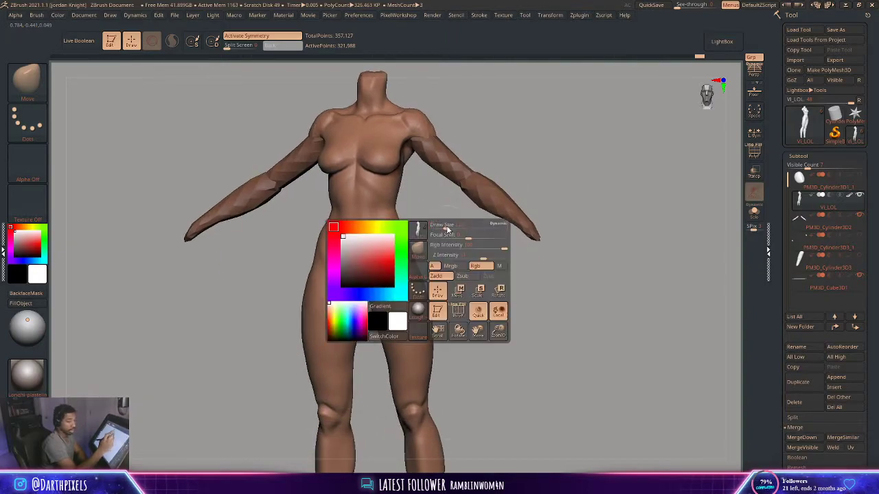
left_click_drag(450, 230, 451, 204, "alt")
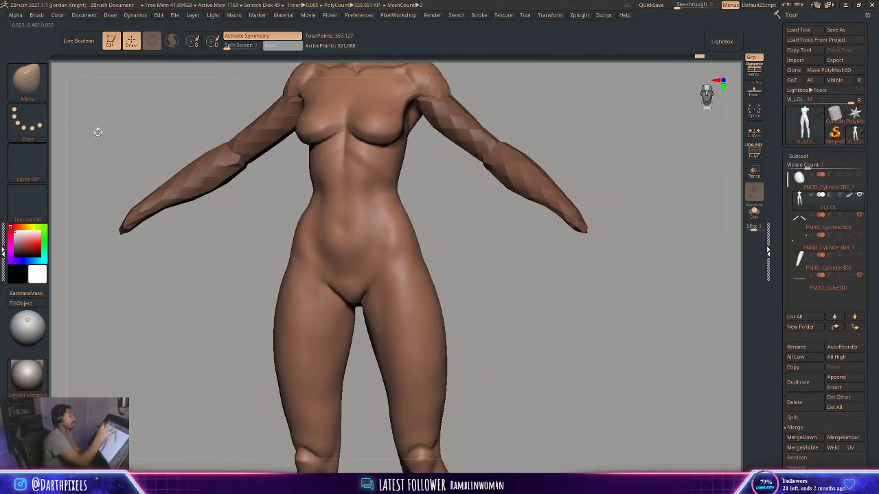
Smooth the waist and carve a navel into the middle of the abdomen with the DamStandard brush, adjusting its draw size
key("b")
left_click(153, 88)
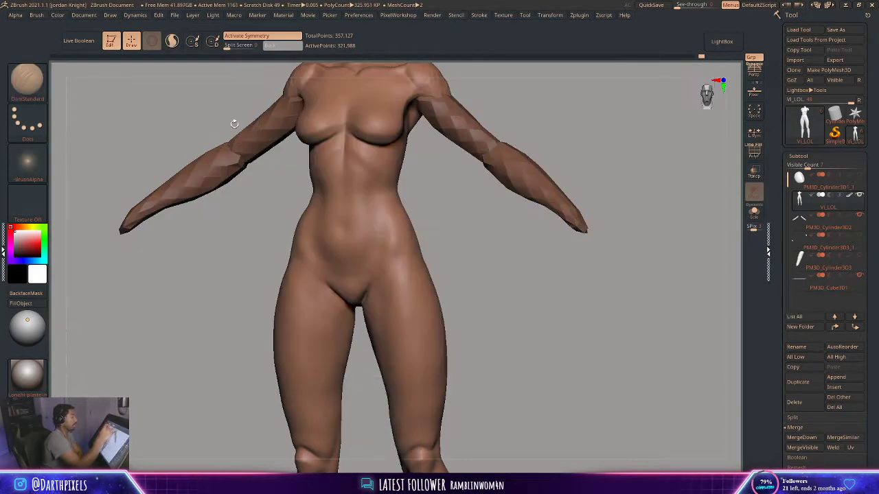
key("space")
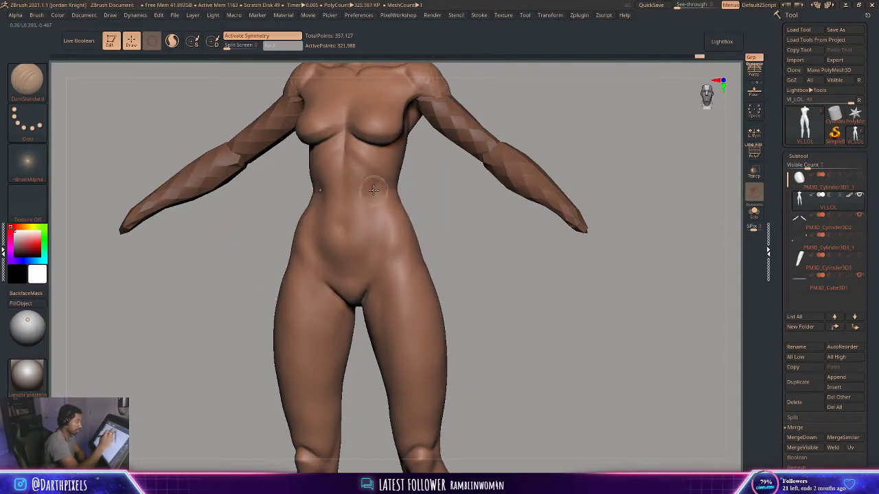
mouse_move(372, 217)
left_mouse_down("shift")
mouse_move(375, 182)
mouse_move(374, 204)
left_mouse_up("shift")
left_click_drag(430, 217, 447, 260)
key("space")
key("space")
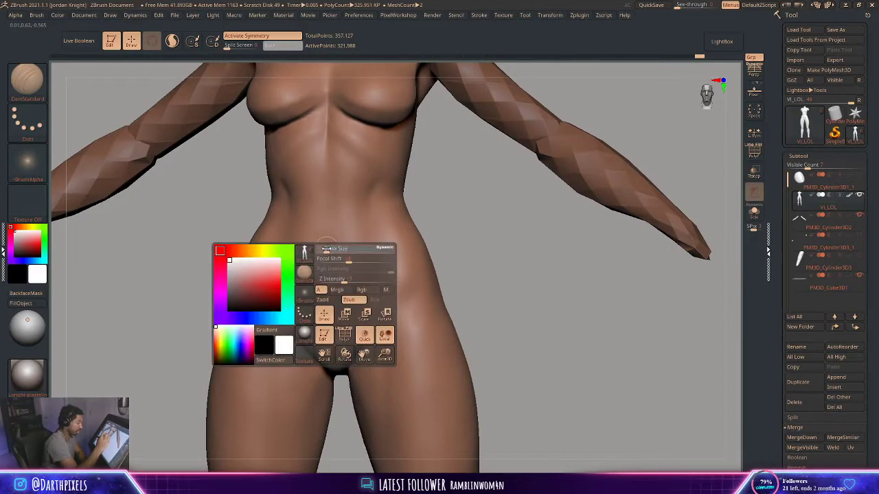
left_click_drag(408, 209, 342, 235)
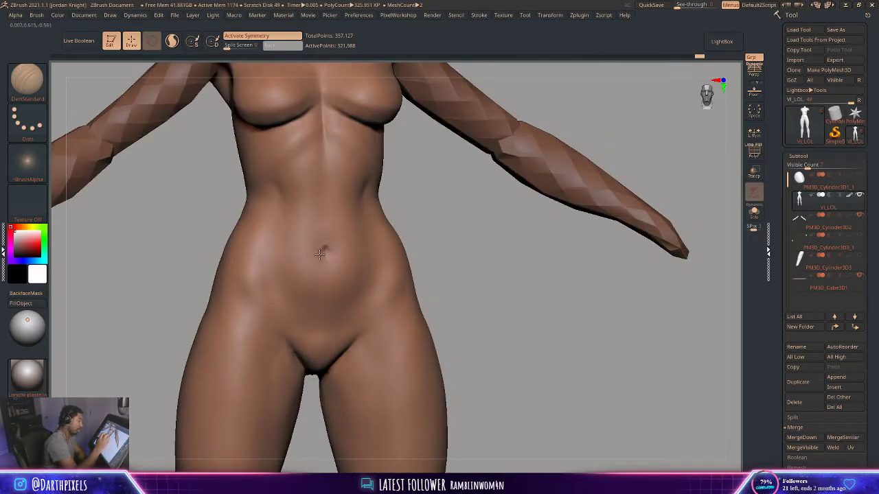
left_click_drag(443, 236, 416, 267, "alt")
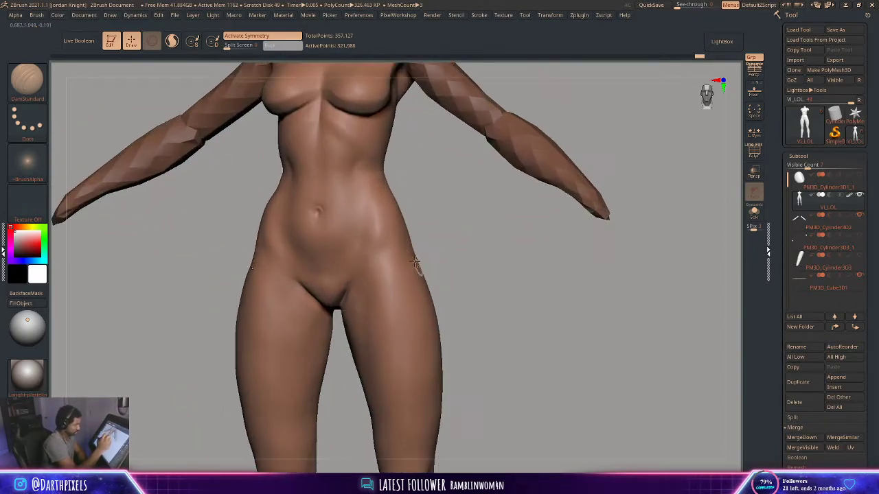
Define the lower belly between the navel and the groin with the DamStandard brush, adjusting its draw size
key("space")
key("space")
mouse_move(320, 263)
left_mouse_down()
mouse_move(341, 253)
mouse_move(306, 259)
mouse_move(366, 254)
left_mouse_up()
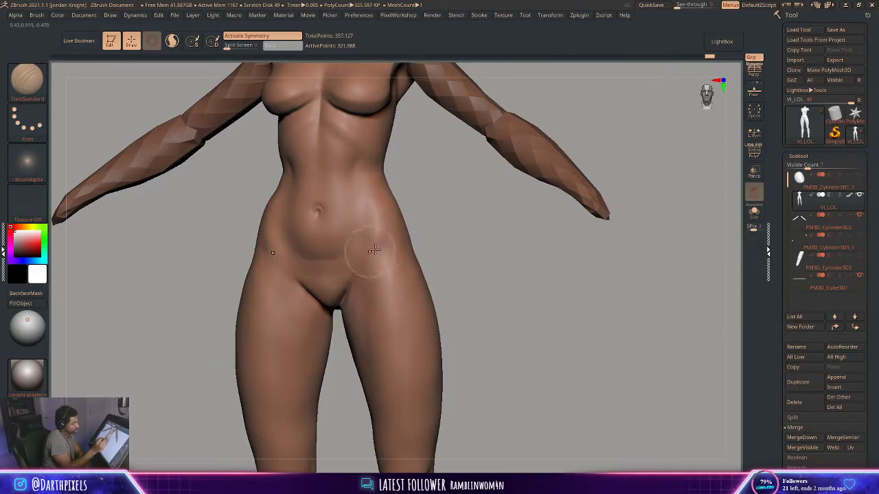
Shape the muscles beside the spine with the ClayBuildup brush and smooth the middle of the back
mouse_move(449, 237)
left_mouse_down("alt")
mouse_move(425, 249)
mouse_move(406, 281)
mouse_move(435, 272)
mouse_move(352, 285)
mouse_move(421, 289)
mouse_move(434, 271)
mouse_move(408, 121)
left_mouse_up("alt")
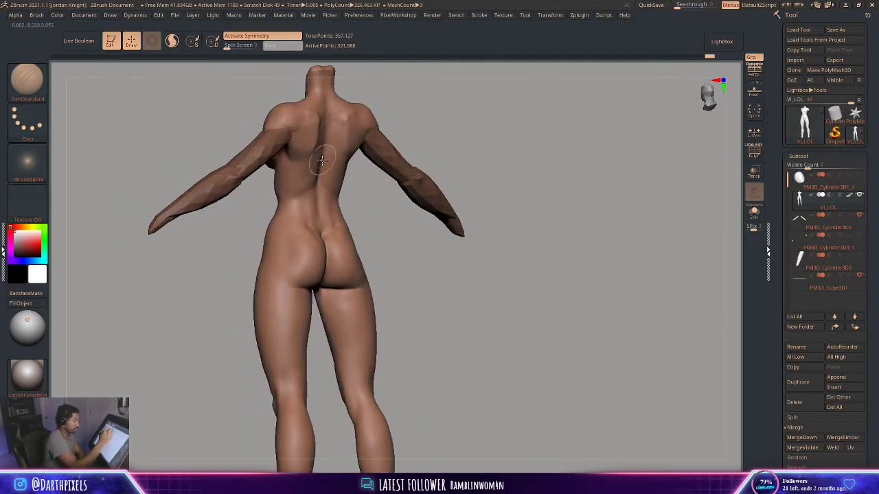
key("shift")
key("space")
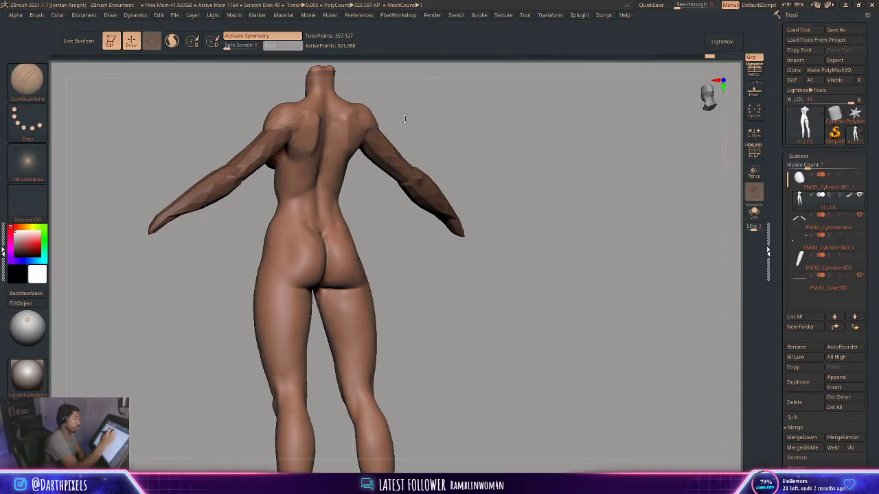
left_click_drag(405, 119, 372, 132)
left_click(29, 80)
left_click(124, 85)
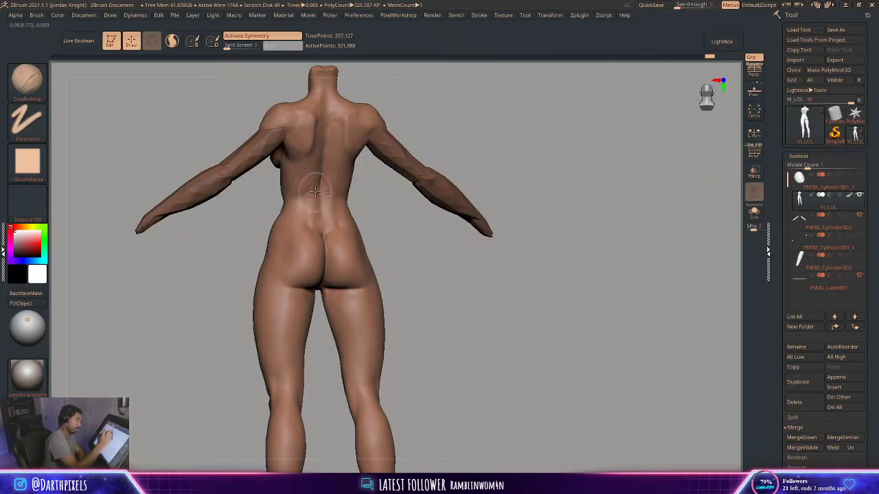
key("shift")
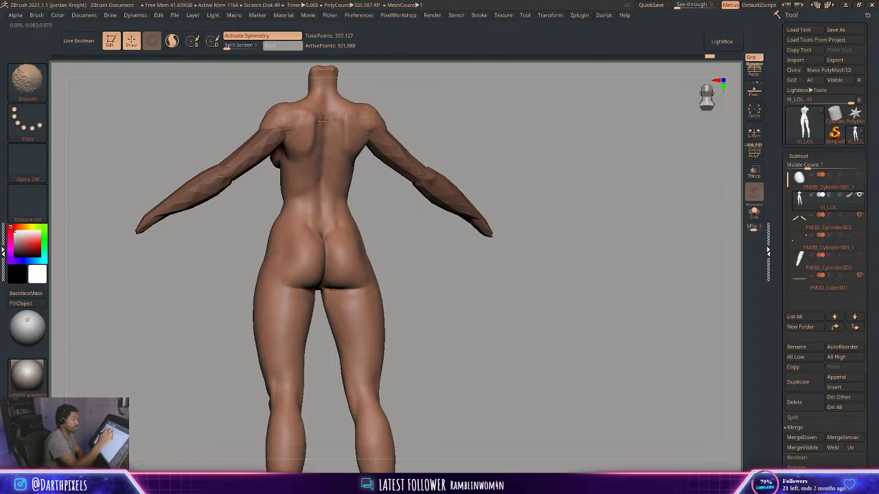
left_click_drag(324, 154, 319, 185, "shift")
mouse_move(422, 92)
left_mouse_down()
mouse_move(432, 102)
mouse_move(412, 149)
mouse_move(418, 162)
mouse_move(387, 179)
mouse_move(400, 126)
mouse_move(382, 190)
left_mouse_up()
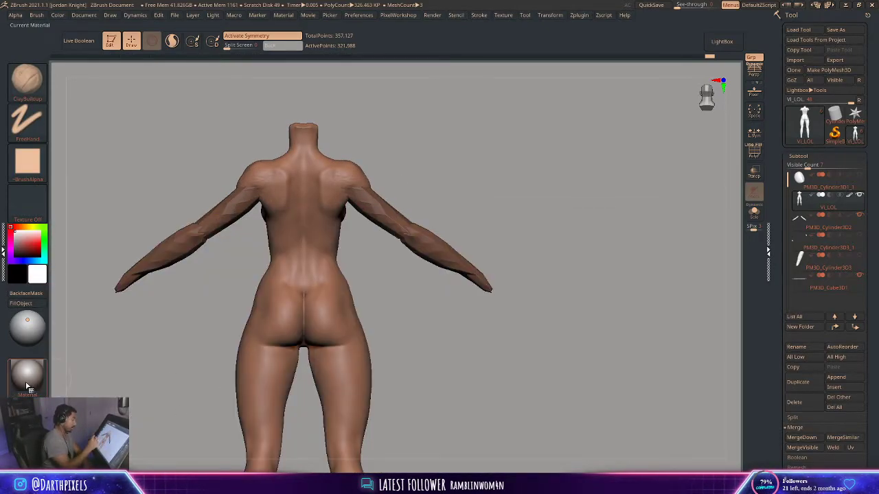
Switch the material to FOTWMaterial, choose a dusky brownish-pink colour, and turn off the body subtool's polypaint display
left_click(28, 384)
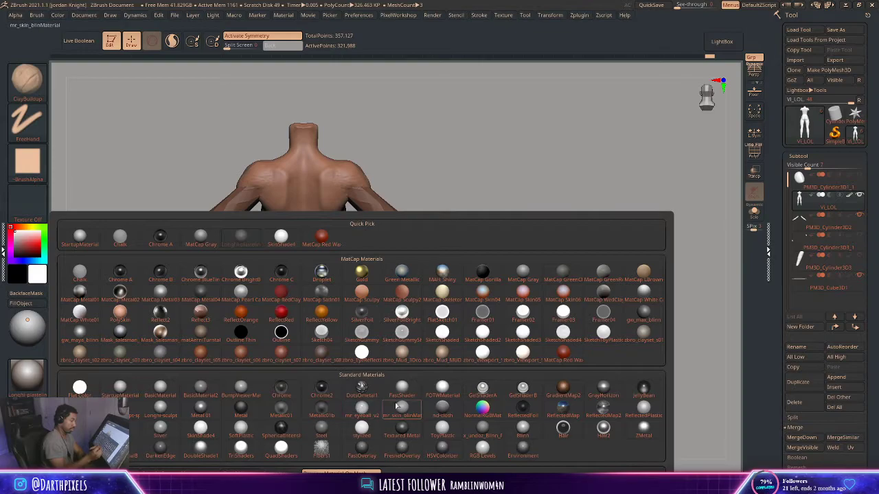
left_click(439, 391)
left_click_drag(440, 390, 368, 219)
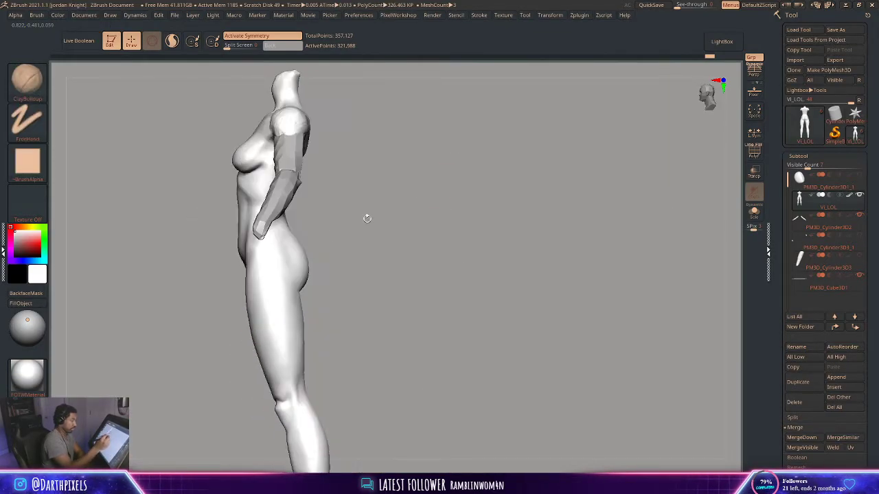
left_click(19, 240)
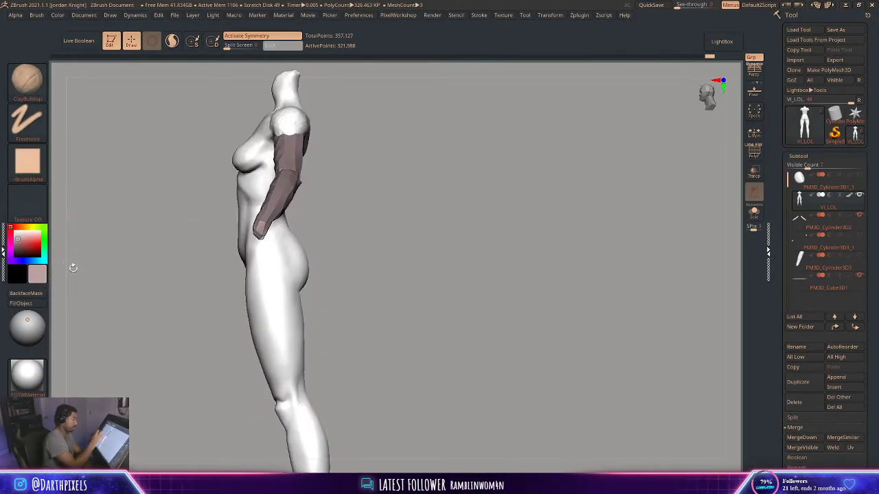
left_click(17, 244)
left_click(850, 195)
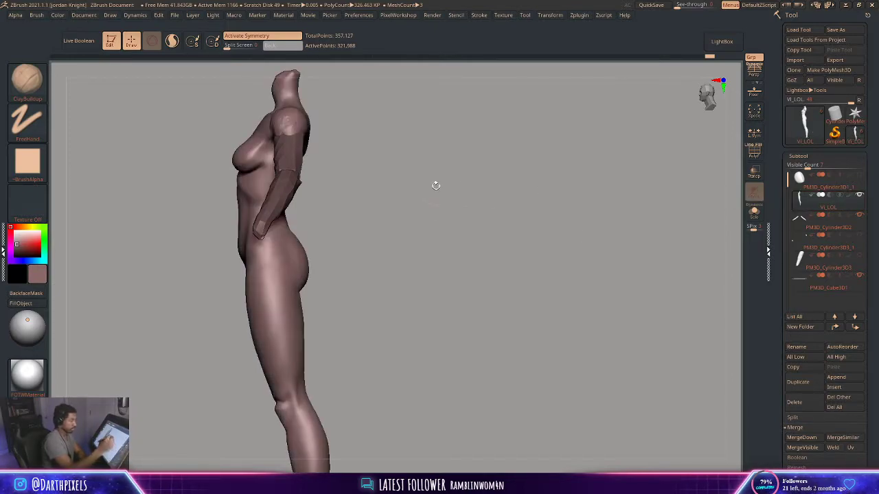
mouse_move(436, 184)
left_mouse_down()
mouse_move(488, 188)
mouse_move(423, 190)
mouse_move(419, 257)
mouse_move(381, 284)
left_mouse_up()
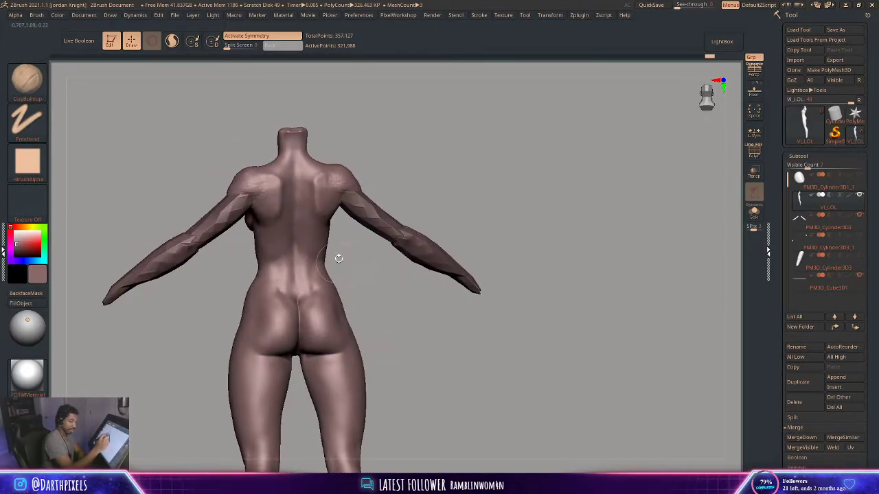
Carve the spine groove along the middle of the back with the DamStandard brush, adjusting its draw size
left_click(30, 81)
left_click(163, 99)
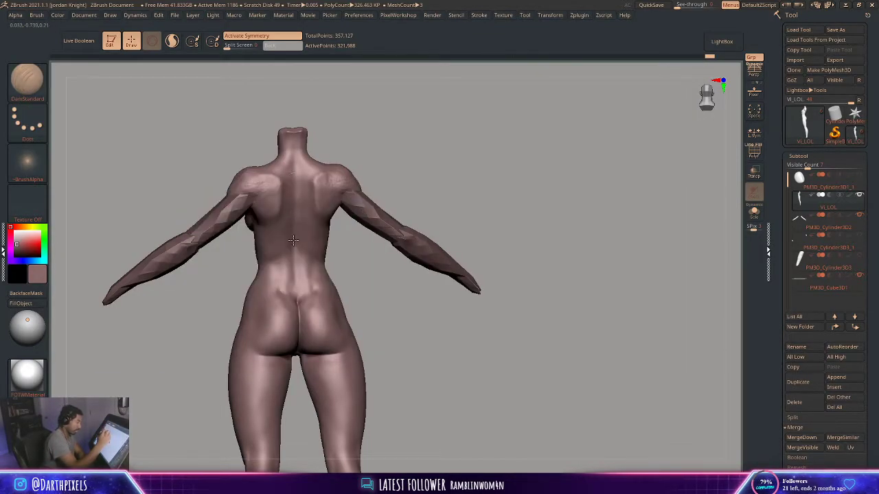
key("space")
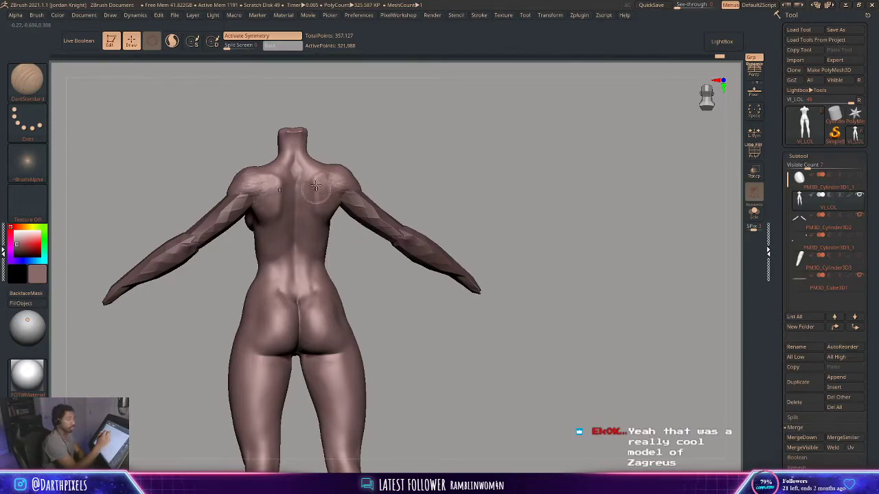
Build up the base of the neck at the top of the spine with the ClayBuildup brush and smooth it
left_click(27, 79)
left_click(344, 139)
left_click_drag(357, 138, 350, 165, "alt")
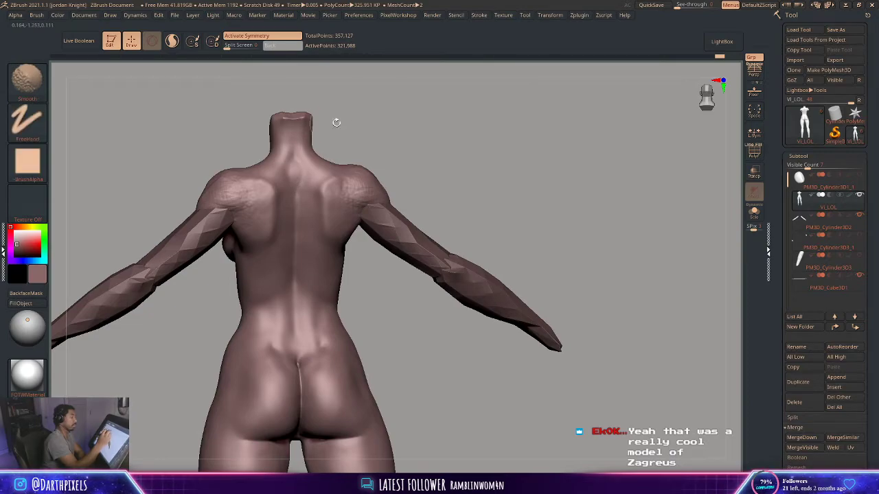
mouse_move(335, 122)
left_mouse_down()
mouse_move(370, 121)
mouse_move(311, 115)
mouse_move(286, 161)
left_mouse_up()
mouse_move(287, 125)
left_mouse_down("shift")
mouse_move(285, 118)
mouse_move(283, 166)
left_mouse_up("shift")
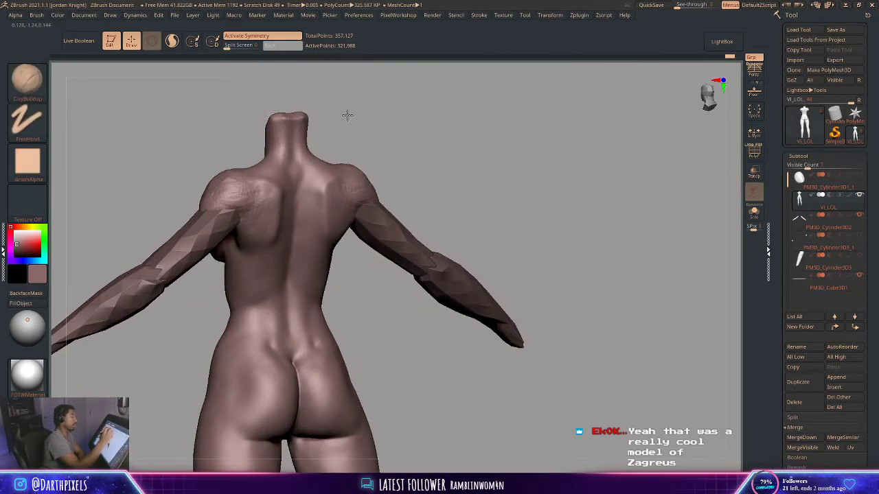
Refine and smooth the outer chest beside the front of the shoulder, working from above
left_click_drag(347, 115, 386, 138)
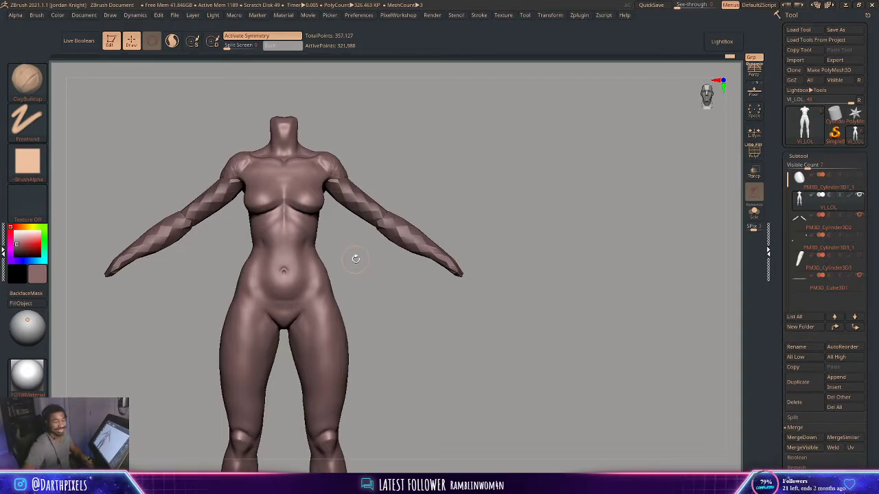
mouse_move(413, 163)
left_mouse_down()
mouse_move(405, 165)
mouse_move(416, 210)
mouse_move(374, 192)
mouse_move(380, 183)
mouse_move(384, 241)
left_mouse_up()
key("space")
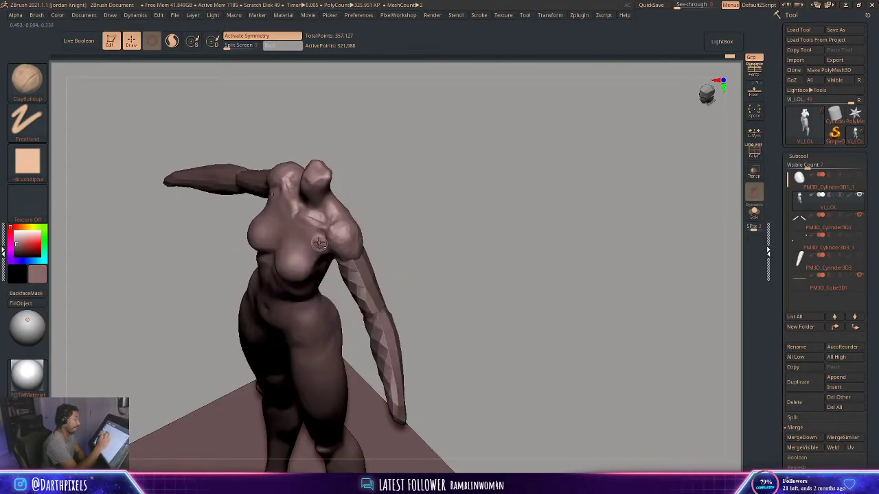
key("shift")
mouse_move(387, 196)
left_mouse_down("shift")
mouse_move(406, 197)
mouse_move(372, 182)
mouse_move(370, 238)
mouse_move(274, 219)
left_mouse_up("shift")
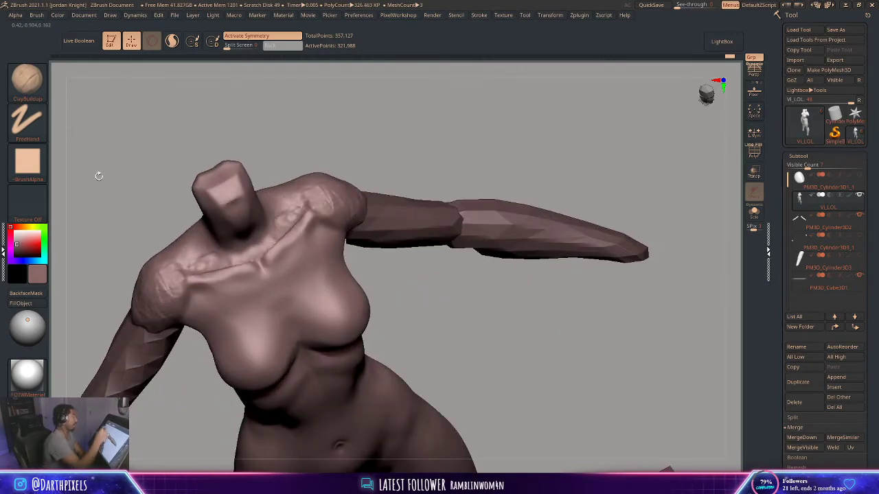
Sharpen the crease between the collarbone and the shoulder with the DamStandard brush, adjusting its draw size
left_click(27, 79)
left_click(159, 92)
key("space")
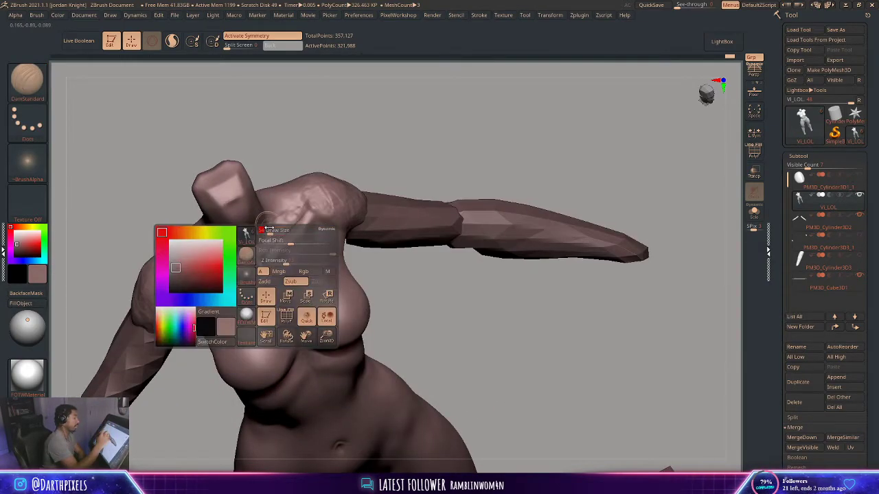
left_click_drag(343, 214, 346, 236)
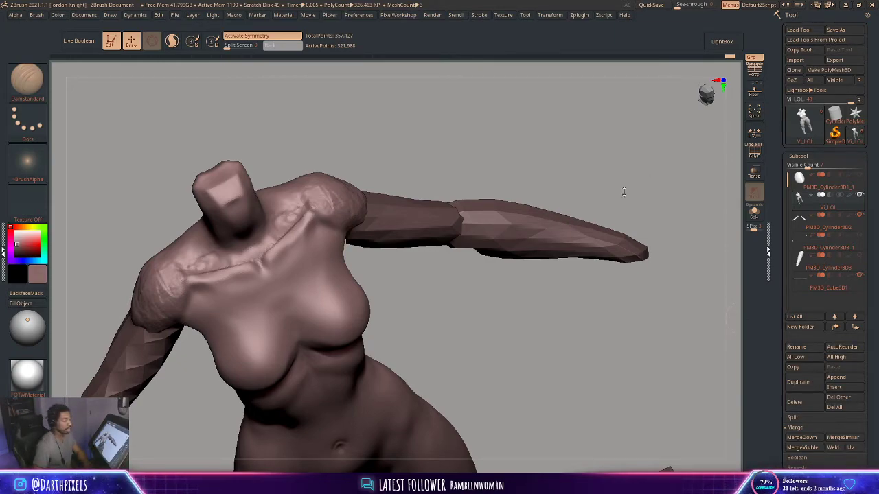
Smooth the lower back and hips, and define the crease behind the armpit with the DamStandard brush
left_click_drag(474, 168, 454, 274)
right_click(390, 297)
key("shift")
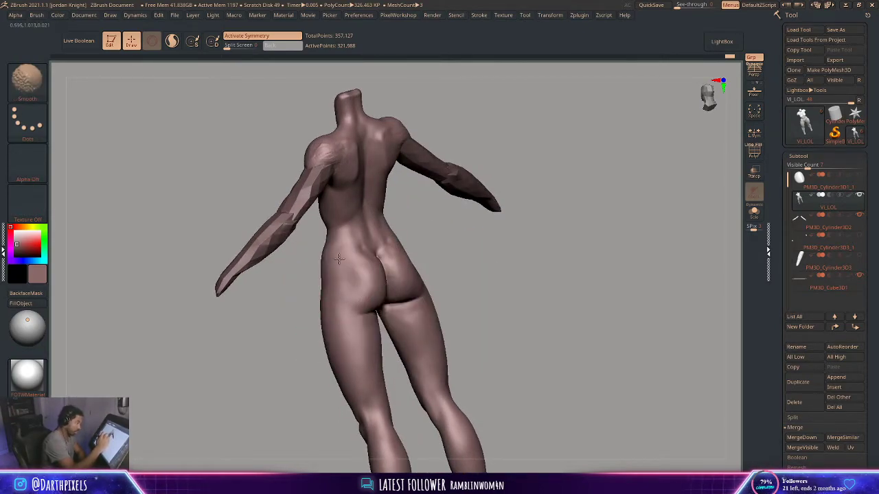
mouse_move(447, 247)
left_mouse_down()
mouse_move(466, 251)
mouse_move(414, 227)
left_mouse_up()
right_click(412, 194)
left_click_drag(445, 167, 458, 180, "alt")
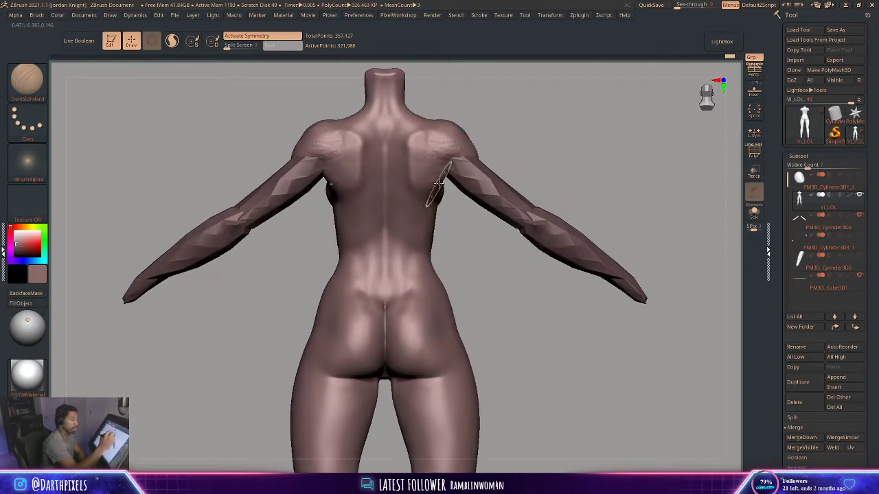
right_click(453, 162)
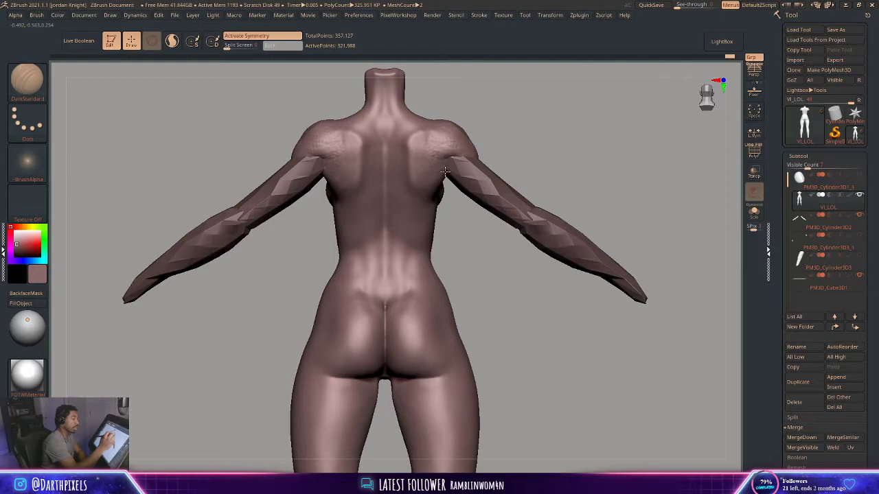
Adjust the neck silhouette from the front with the Move brush
left_click_drag(488, 115, 271, 101)
key("shift")
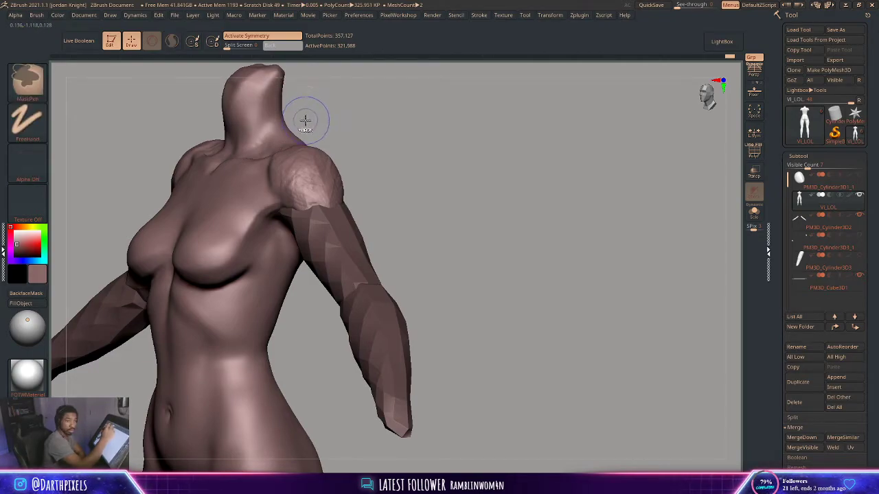
mouse_move(328, 112)
left_mouse_down()
mouse_move(263, 96)
mouse_move(310, 106)
mouse_move(307, 154)
left_mouse_up()
left_click(28, 83)
left_click(287, 87)
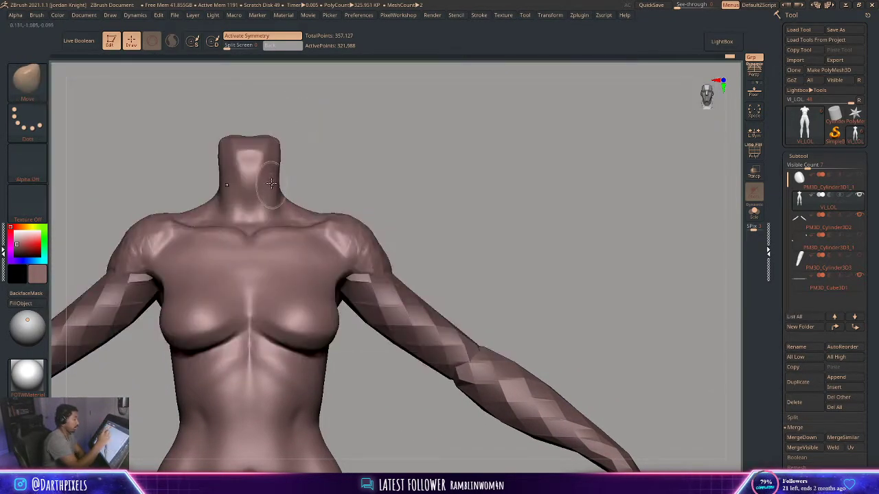
key("space")
left_click(28, 83)
left_click(121, 88)
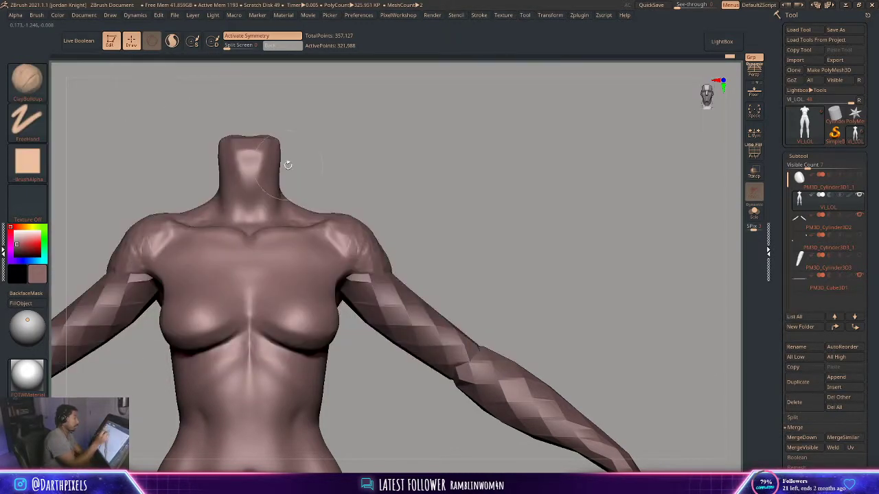
key("space")
left_click_drag(247, 195, 252, 219)
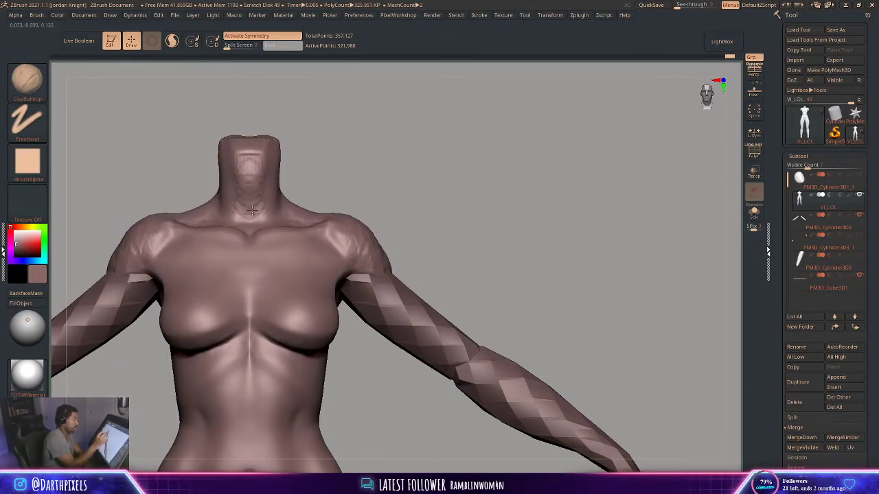
left_click_drag(268, 178, 253, 214)
key("ctrl+z")
key("ctrl+z")
key("ctrl+z")
key("ctrl+z")
key("ctrl+z")
key("ctrl+z")
Carve the muscle line down the side of the neck with the DamStandard brush and smooth it above the collarbone
left_click_drag(325, 138, 313, 157)
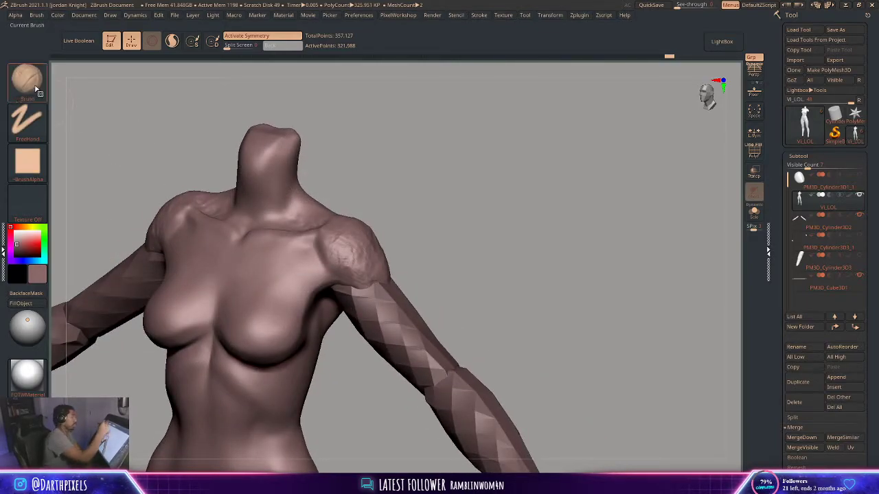
key("b")
key("d")
key("s")
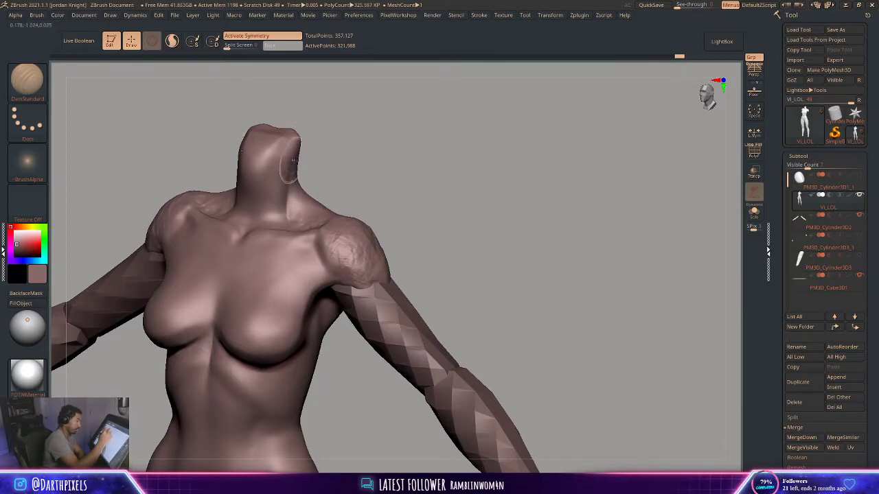
left_click_drag(323, 142, 298, 149)
left_click_drag(285, 195, 282, 209, "shift")
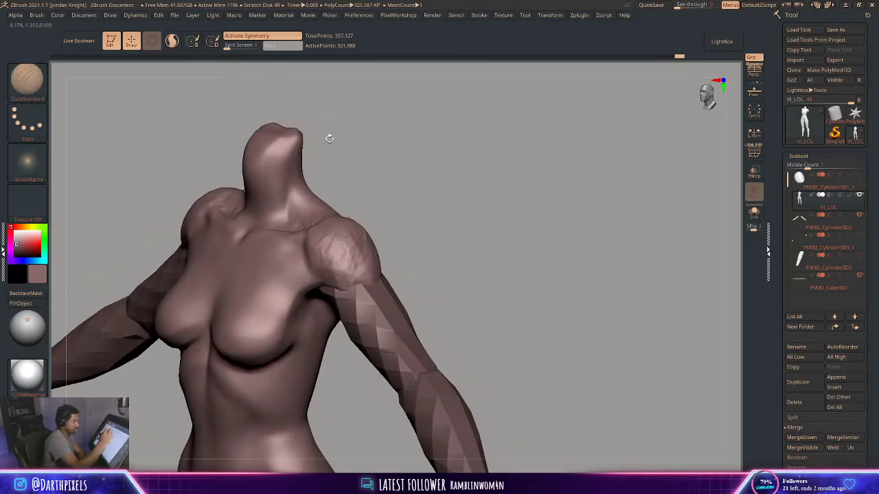
Build up the muscle along the side of the neck with the ClayBuildup brush and smooth it into the collarbone area
mouse_move(328, 135)
left_mouse_down()
mouse_move(352, 143)
mouse_move(323, 145)
mouse_move(335, 148)
mouse_move(285, 211)
left_mouse_up()
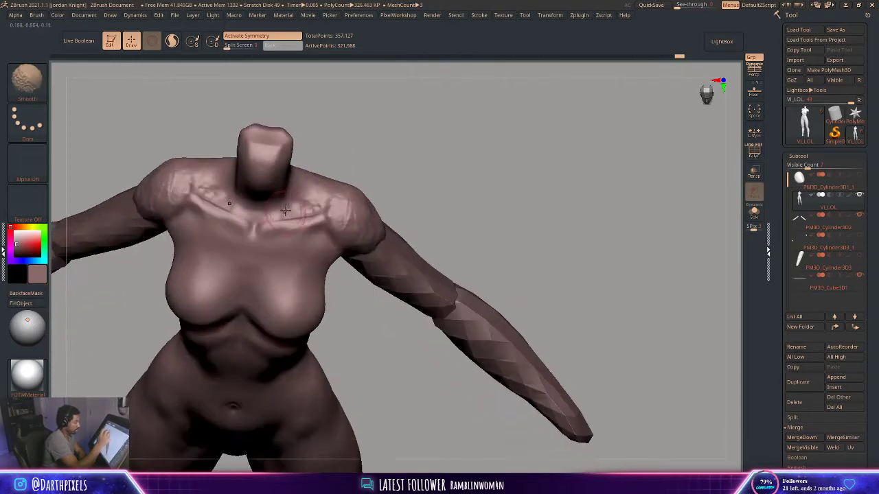
mouse_move(369, 163)
left_mouse_down()
mouse_move(371, 143)
mouse_move(353, 158)
mouse_move(374, 187)
mouse_move(279, 175)
left_mouse_up()
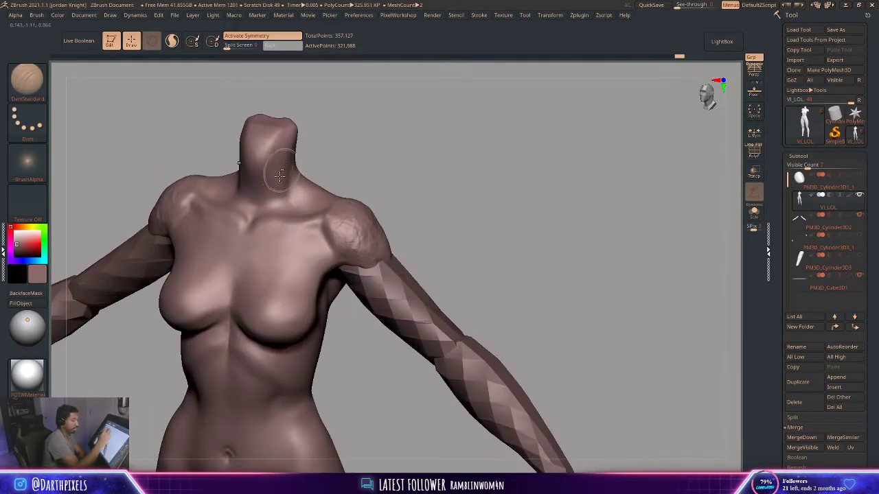
key("b")
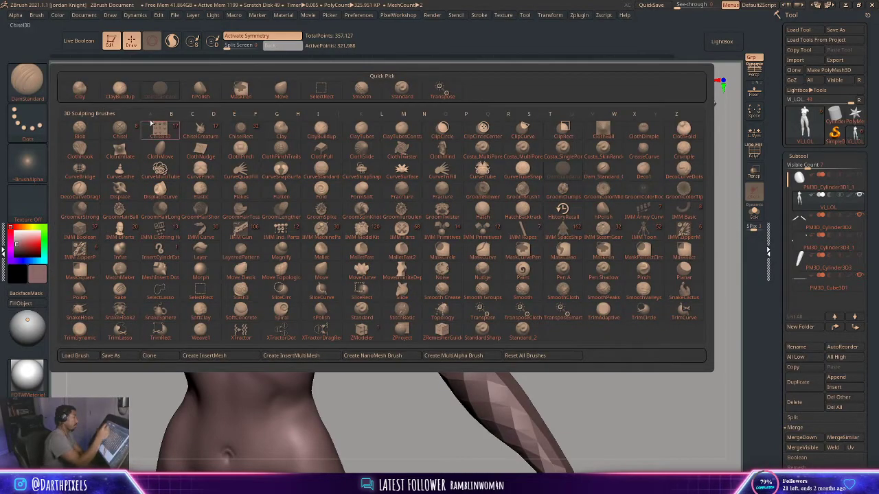
key("c")
key("b")
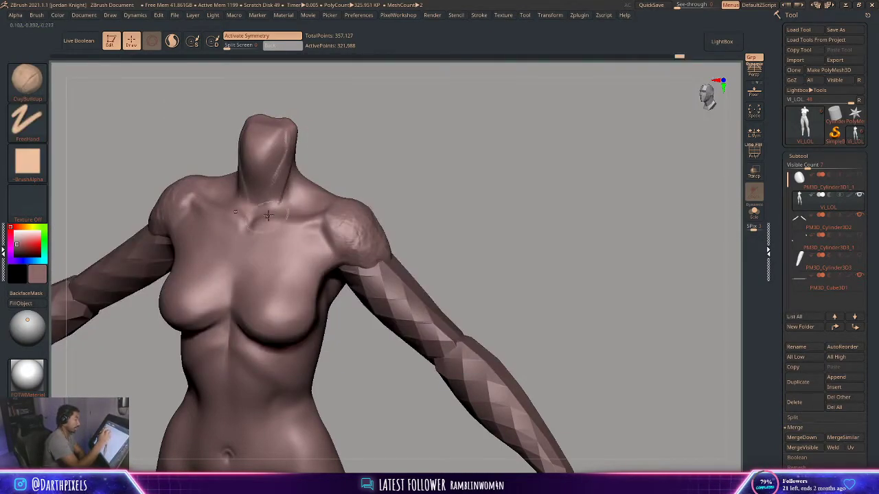
left_click_drag(279, 175, 268, 201, "shift")
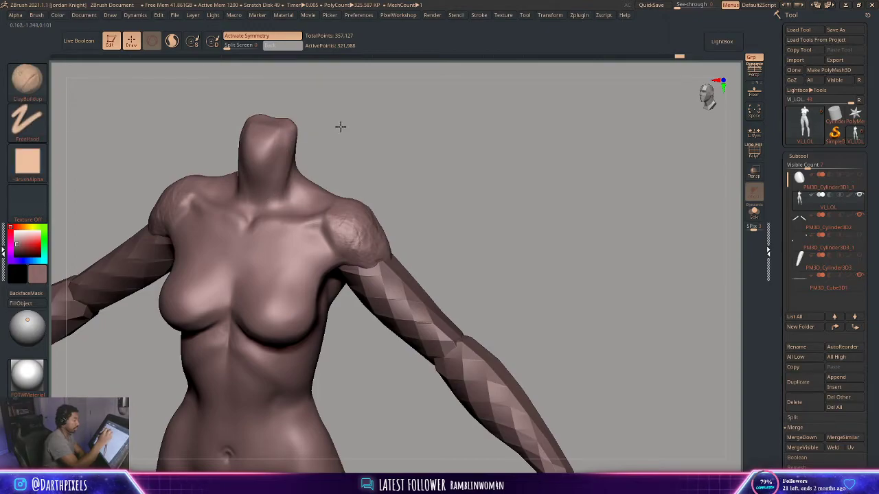
mouse_move(339, 126)
left_mouse_down()
mouse_move(337, 160)
mouse_move(344, 141)
mouse_move(329, 141)
mouse_move(334, 173)
mouse_move(286, 187)
left_mouse_up()
key("shift")
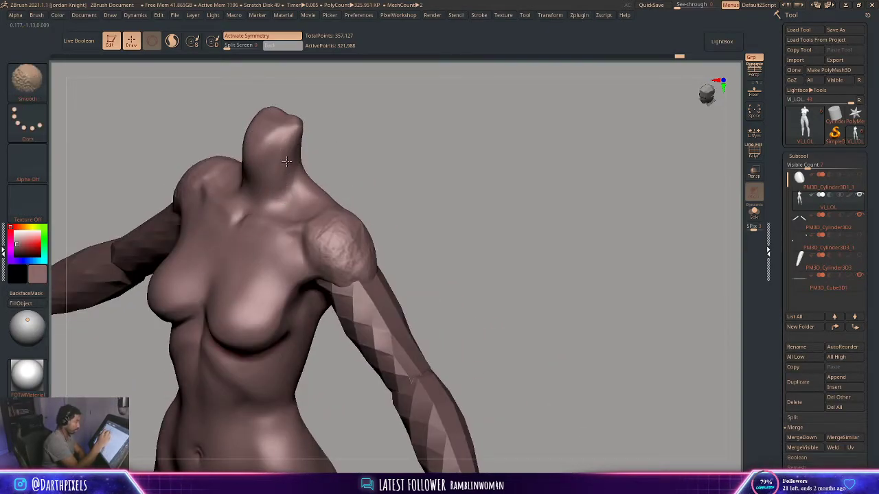
left_click_drag(325, 159, 344, 160, "shift")
Add volume to the top of the shoulder and below the collarbone with ClayBuildup, and smooth the strokes
mouse_move(326, 152)
left_mouse_down()
mouse_move(365, 145)
mouse_move(349, 140)
mouse_move(373, 186)
mouse_move(293, 204)
left_mouse_up()
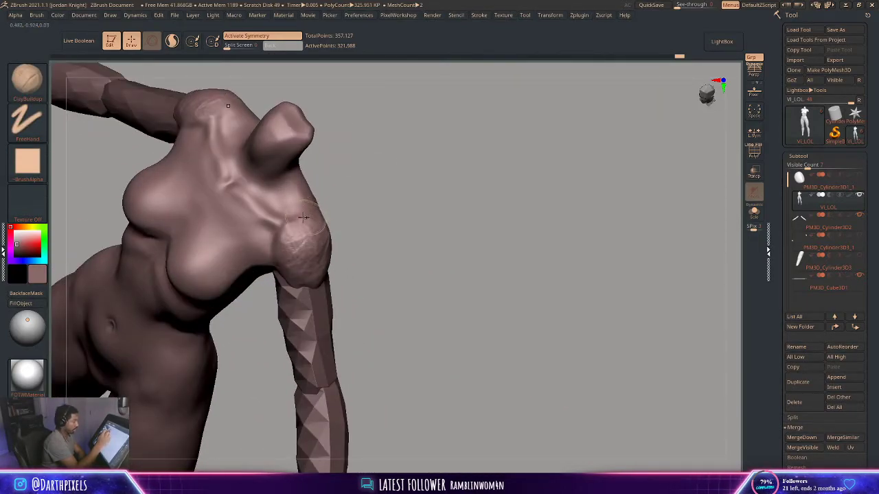
left_click_drag(351, 198, 330, 212)
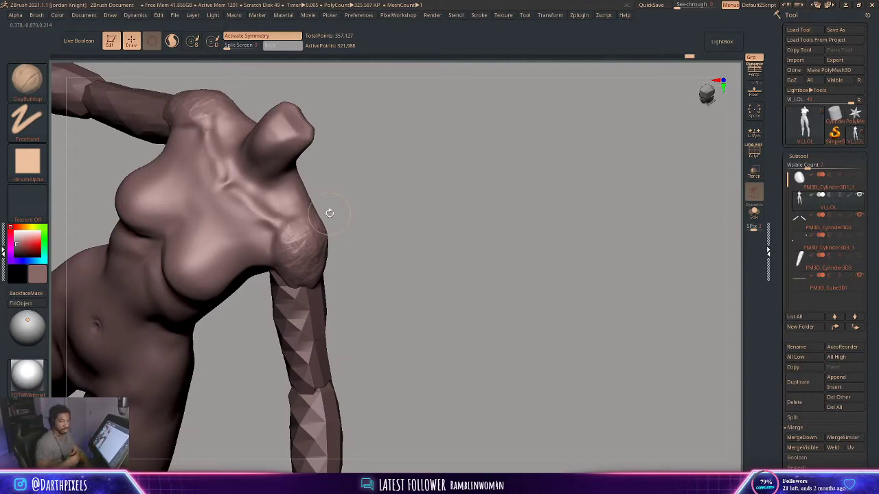
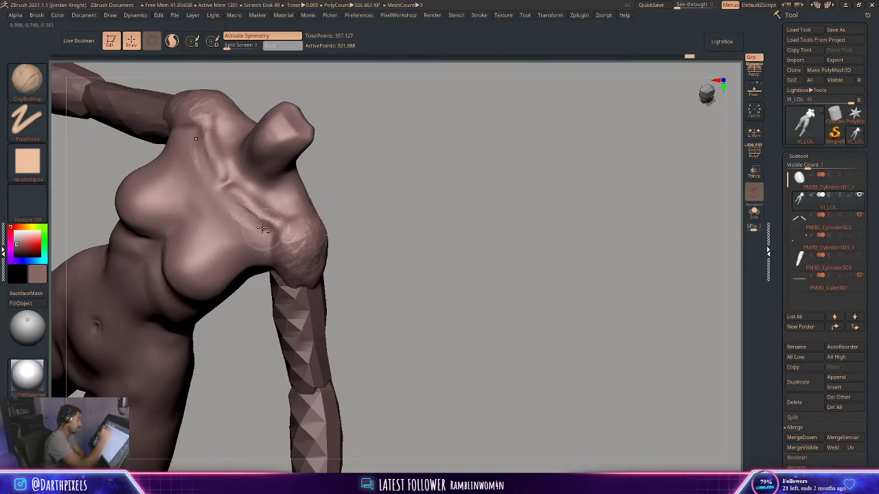
key("shift")
left_click_drag(280, 228, 248, 205, "shift")
Fill out the back of the shoulder with the ClayBuildup brush and smooth its surface
mouse_move(343, 206)
left_mouse_down()
mouse_move(379, 198)
mouse_move(347, 192)
mouse_move(358, 226)
mouse_move(350, 199)
mouse_move(381, 181)
mouse_move(339, 193)
mouse_move(359, 172)
mouse_move(343, 202)
mouse_move(350, 179)
mouse_move(310, 224)
left_mouse_up()
key("space")
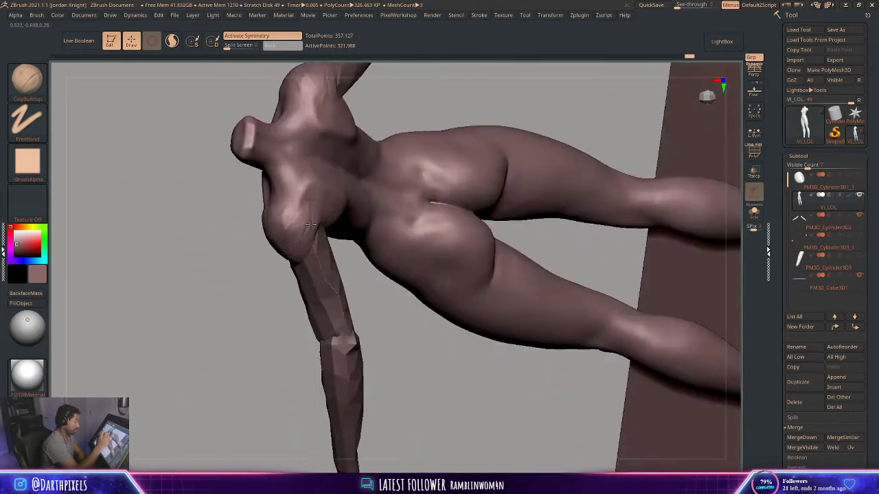
key("shift")
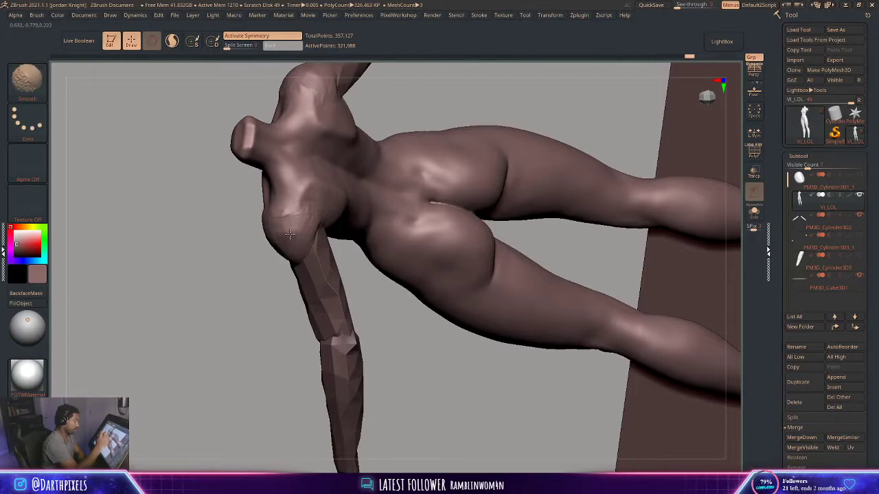
mouse_move(312, 221)
left_mouse_down()
mouse_move(382, 199)
mouse_move(365, 179)
mouse_move(360, 185)
mouse_move(363, 149)
mouse_move(424, 153)
mouse_move(355, 184)
left_mouse_up()
left_click_drag(369, 153, 382, 196)
key("shift")
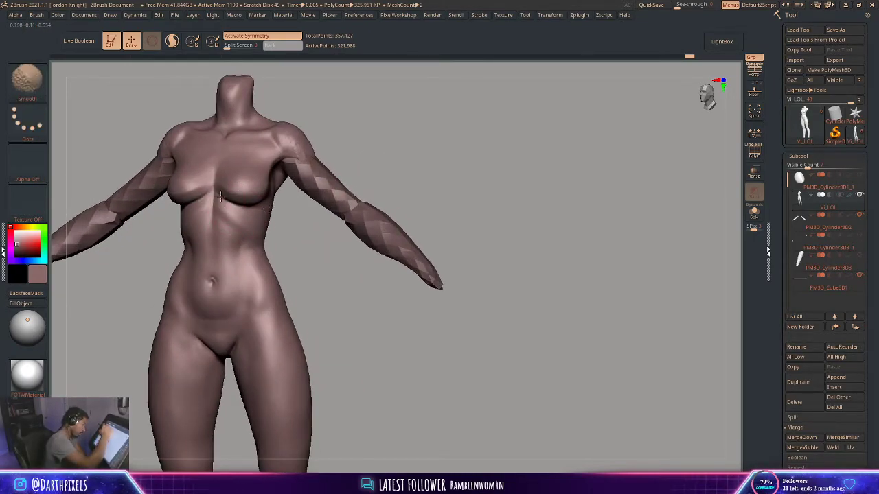
Show the head subtool, select it and shift it slightly forward and down over the neck in side view
mouse_move(313, 175)
left_mouse_down()
mouse_move(323, 147)
mouse_move(339, 153)
mouse_move(367, 126)
mouse_move(359, 130)
mouse_move(374, 201)
left_mouse_up()
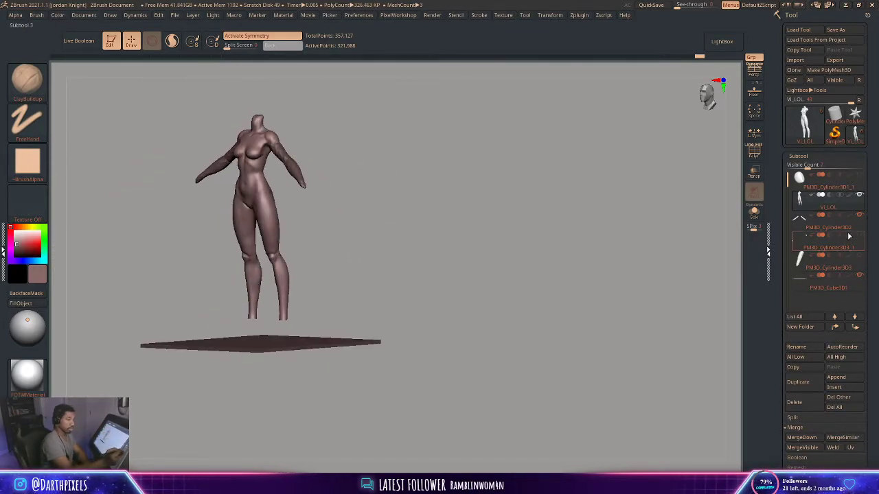
left_click(859, 176)
left_click_drag(453, 171, 302, 180)
left_click(250, 147, "alt")
key("w")
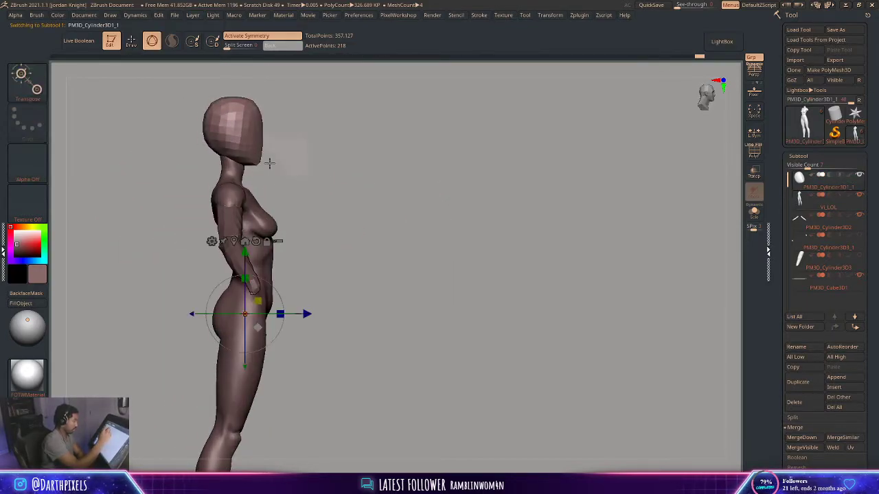
left_click_drag(307, 314, 312, 314)
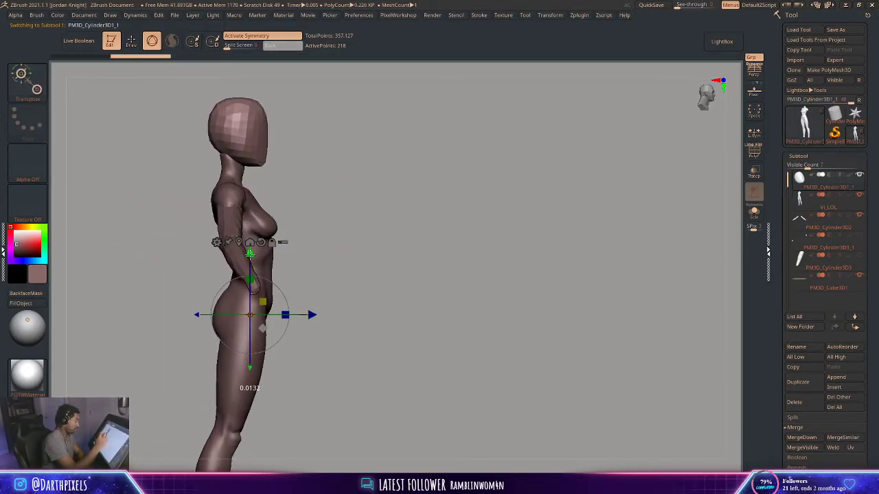
left_click_drag(250, 254, 250, 257)
Relocate the transform gizmo to the base of the head and fine-tune the head's placement from the opposite side view
mouse_move(439, 200)
left_mouse_down("shift")
mouse_move(382, 195)
mouse_move(373, 184)
mouse_move(387, 175)
mouse_move(346, 175)
left_mouse_up("shift")
key("q")
key("w")
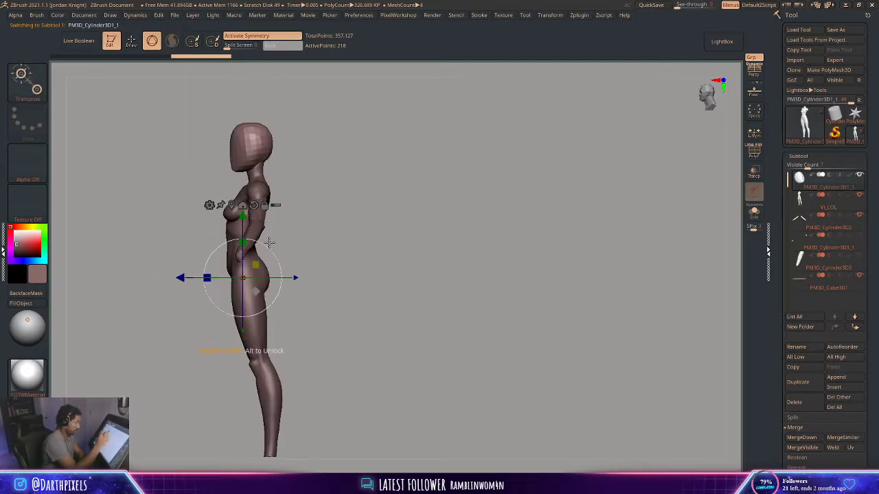
left_click_drag(269, 242, 268, 245)
key("ctrl+z")
left_click_drag(244, 215, 265, 98, "alt")
mouse_move(254, 175)
left_mouse_down("alt")
mouse_move(268, 166)
mouse_move(268, 175)
left_mouse_up("alt")
left_click_drag(285, 143, 291, 140, "alt")
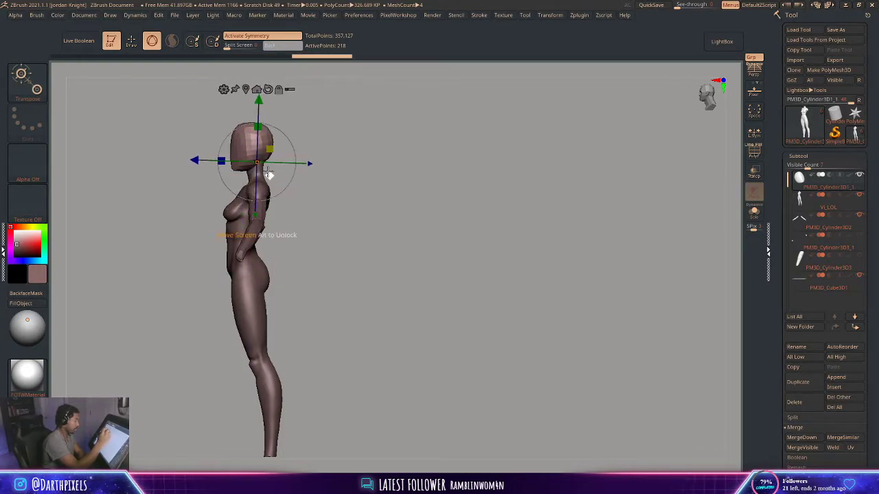
left_click_drag(269, 174, 271, 173)
Reselect the body subtool and check its proportions against the head from the front
mouse_move(350, 147)
left_mouse_down("shift")
mouse_move(392, 147)
mouse_move(388, 183)
mouse_move(374, 182)
left_mouse_up("shift")
key("q")
left_click(313, 246, "alt")
mouse_move(374, 182)
left_mouse_down("alt")
mouse_move(387, 149)
mouse_move(405, 149)
left_mouse_up("alt")
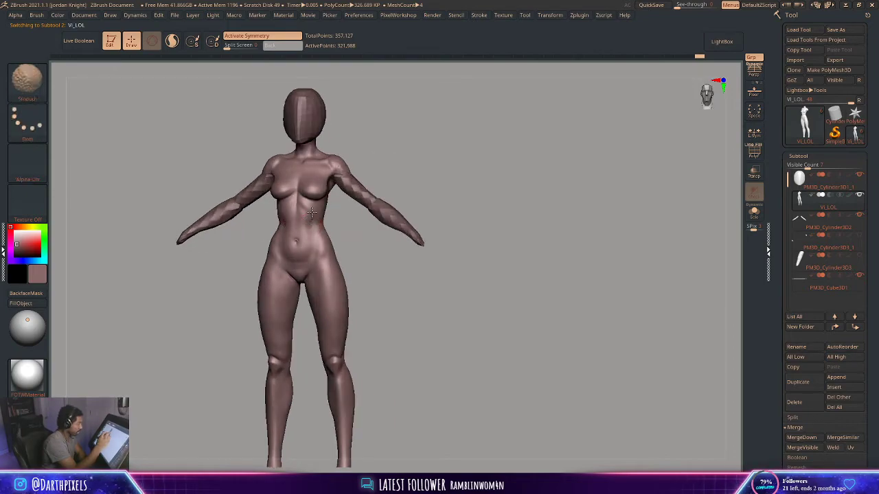
mouse_move(349, 208)
left_mouse_down("alt")
mouse_move(341, 227)
mouse_move(317, 228)
mouse_move(357, 214)
left_mouse_up("alt")
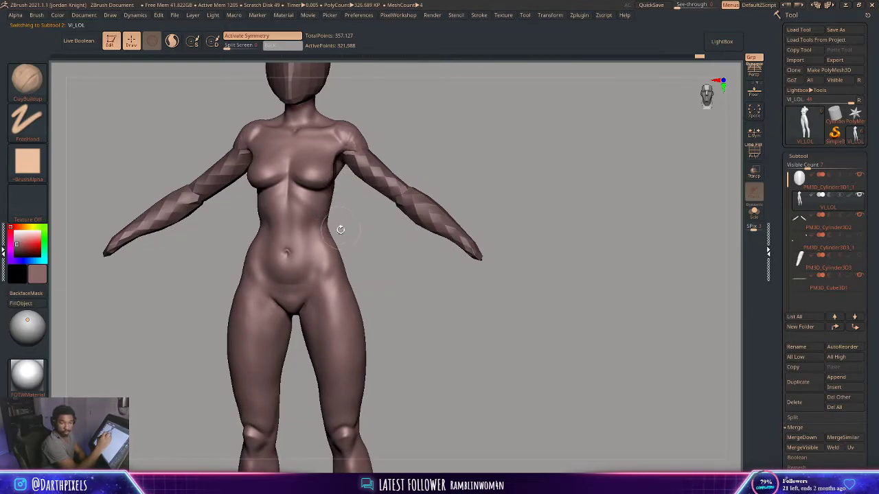
left_click_drag(355, 218, 351, 307, "alt")
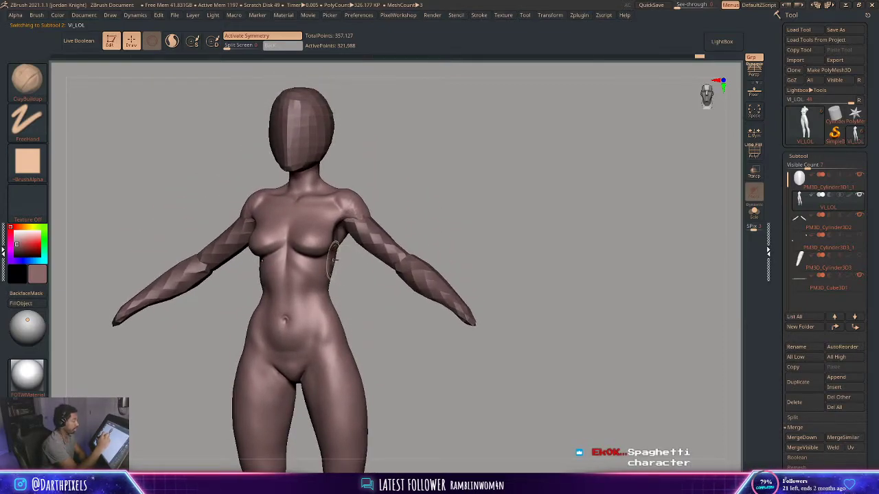
right_click_drag(359, 217, 385, 220)
right_click(283, 293)
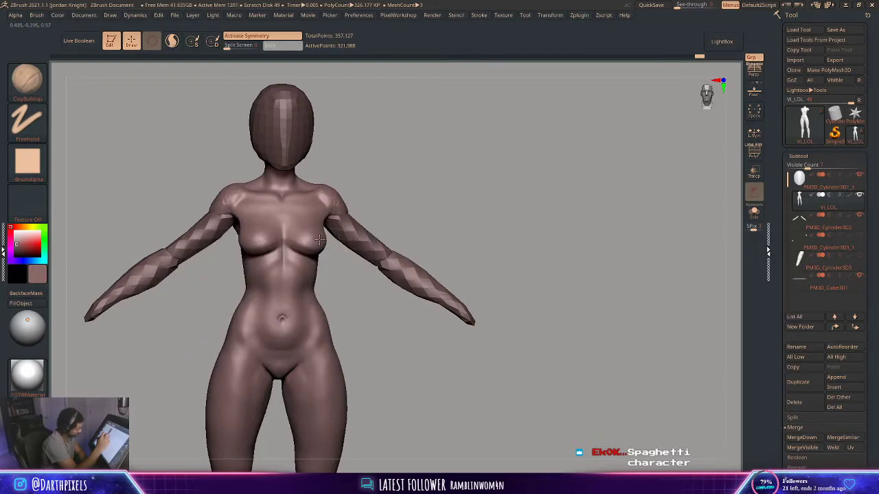
Refine the body's silhouette with the Move brush, checking it from the side and front
key("b")
key("m")
key("v")
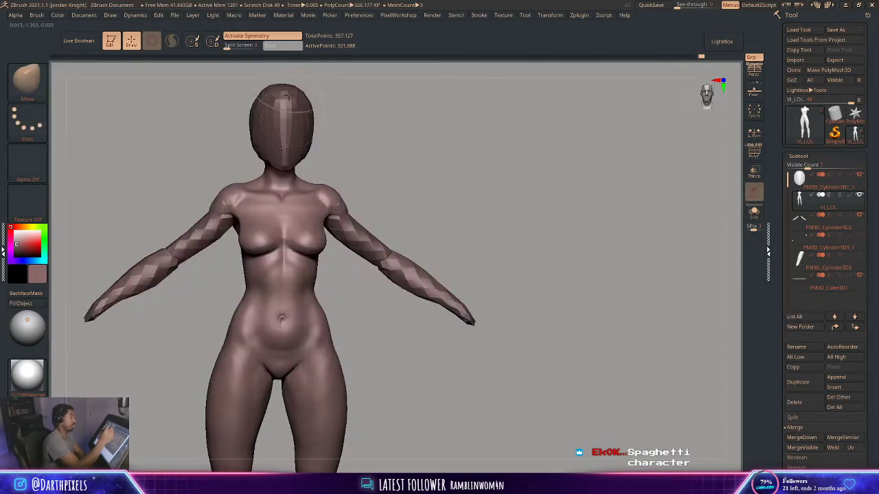
mouse_move(378, 194)
left_mouse_down()
mouse_move(394, 147)
mouse_move(383, 171)
mouse_move(419, 172)
left_mouse_up()
key("space")
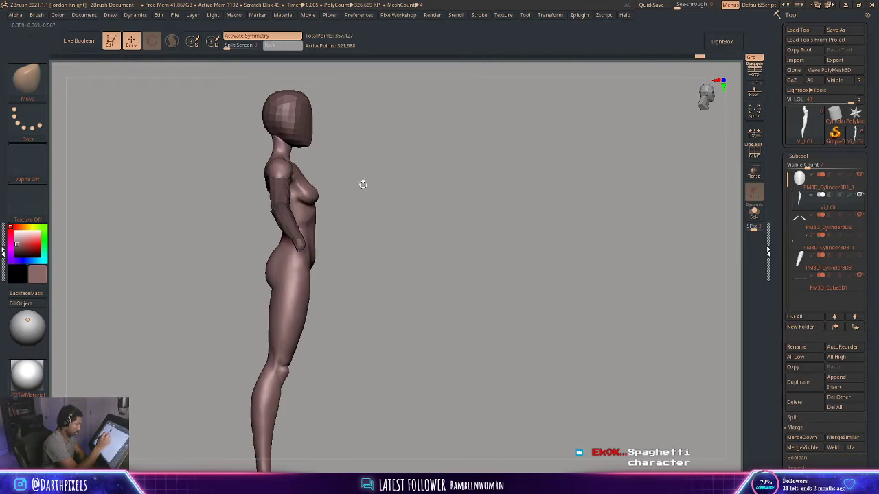
mouse_move(363, 184)
left_mouse_down()
mouse_move(420, 154)
mouse_move(442, 158)
mouse_move(423, 171)
mouse_move(419, 156)
mouse_move(398, 171)
mouse_move(377, 170)
mouse_move(405, 179)
mouse_move(416, 163)
mouse_move(412, 203)
left_mouse_up()
key("space")
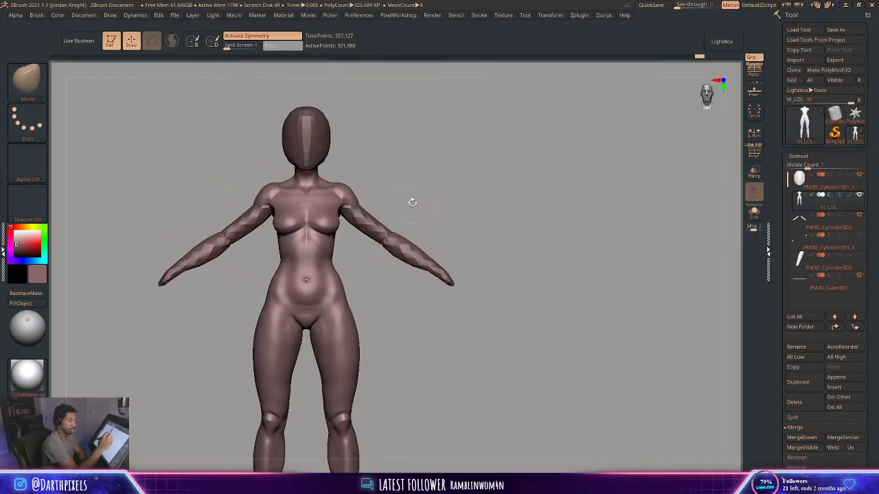
Select the arms subtool and adjust the arms' placement at the shoulders with the transform gizmo
left_click(389, 243, "alt")
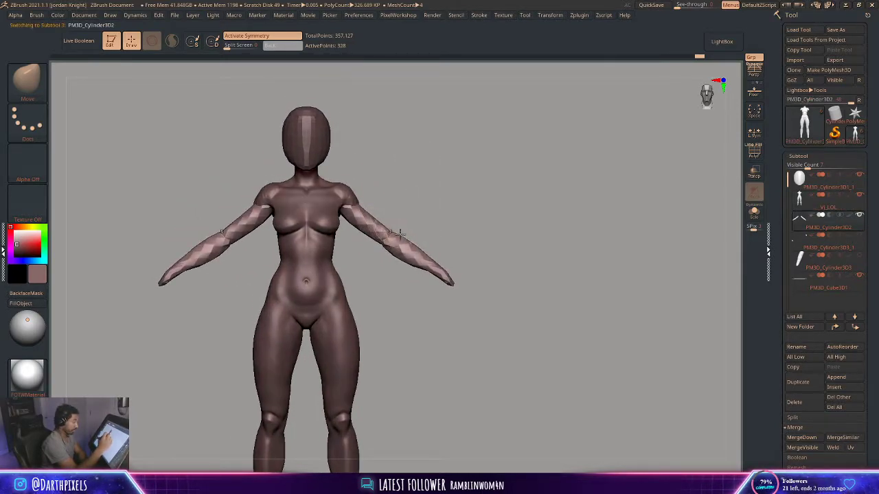
key("w")
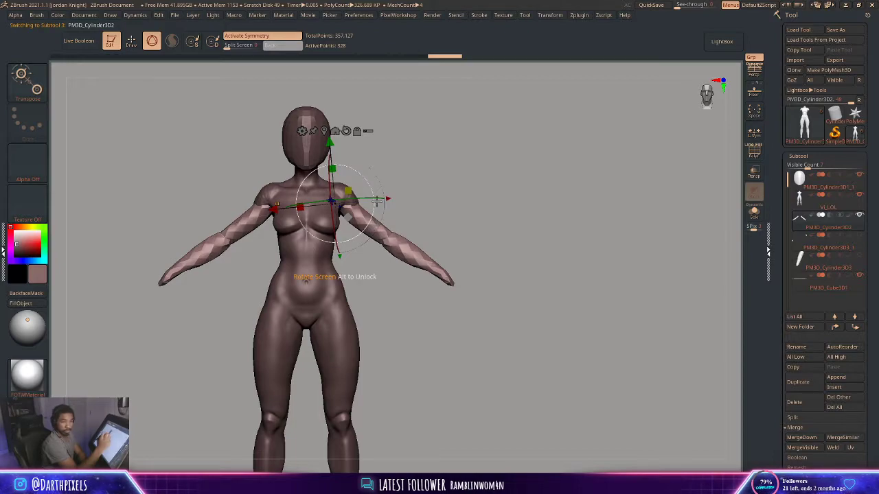
left_click_drag(348, 192, 348, 211)
key("q")
mouse_move(443, 188)
left_mouse_down()
mouse_move(420, 163)
mouse_move(492, 172)
mouse_move(610, 157)
left_mouse_up()
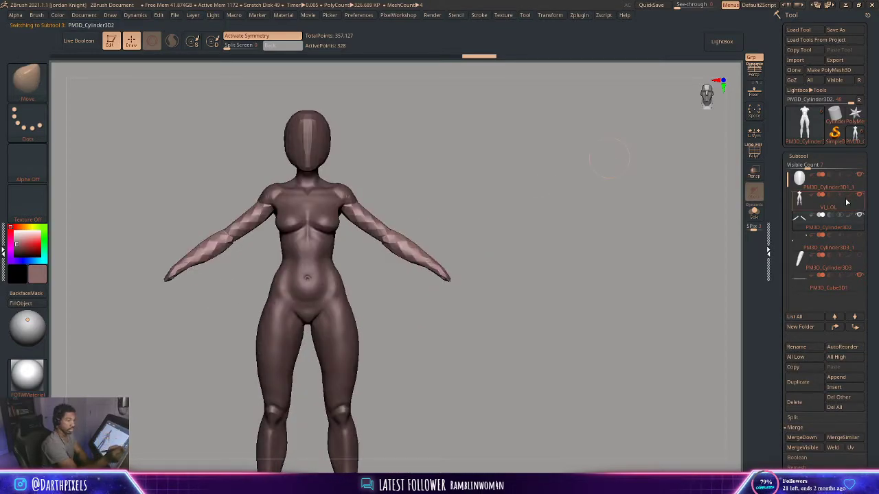
Hide the head subtool and check the lower legs above the ground plane
left_click(861, 176)
mouse_move(440, 206)
left_mouse_down("alt")
mouse_move(441, 151)
mouse_move(456, 183)
mouse_move(445, 209)
left_mouse_up("alt")
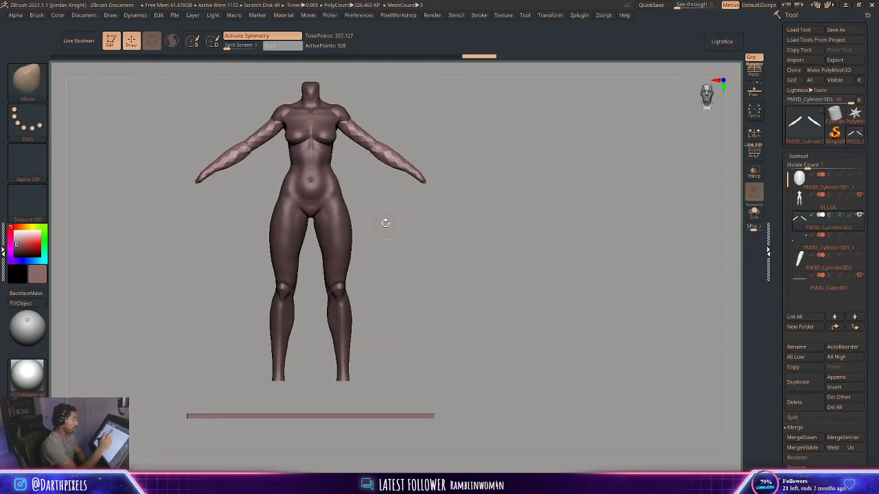
left_click_drag(381, 260, 361, 244)
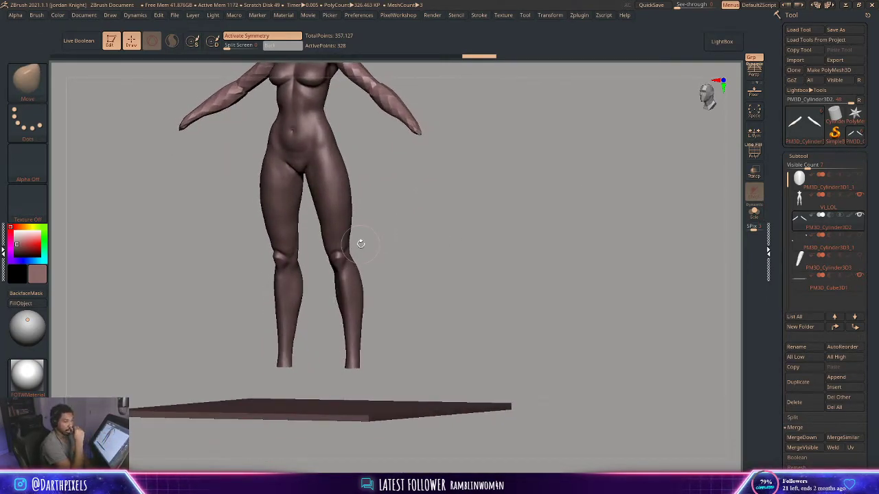
left_click_drag(412, 203, 423, 201)
mouse_move(422, 200)
left_mouse_down("alt")
mouse_move(422, 247)
mouse_move(419, 203)
left_mouse_up("alt")
mouse_move(840, 261)
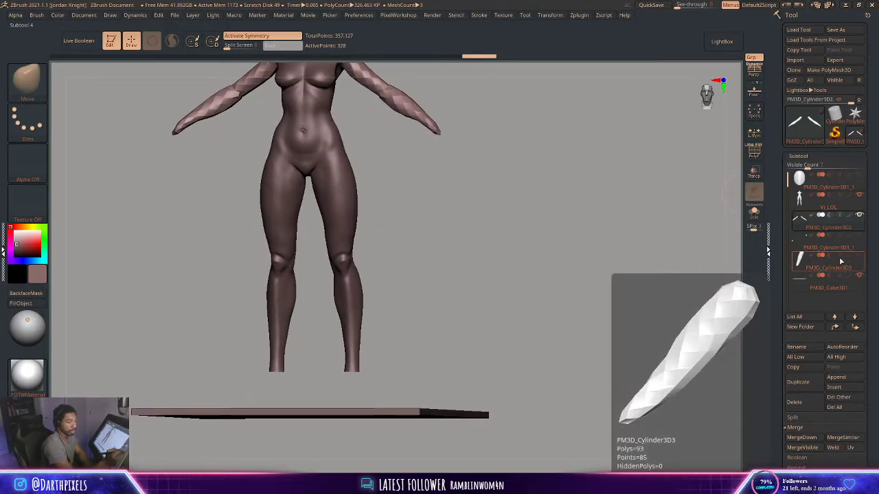
left_click(850, 245)
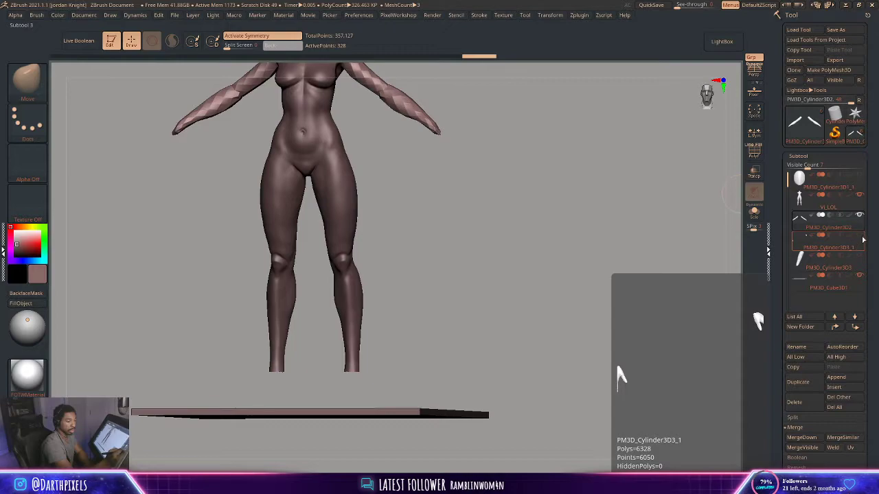
left_click(852, 263)
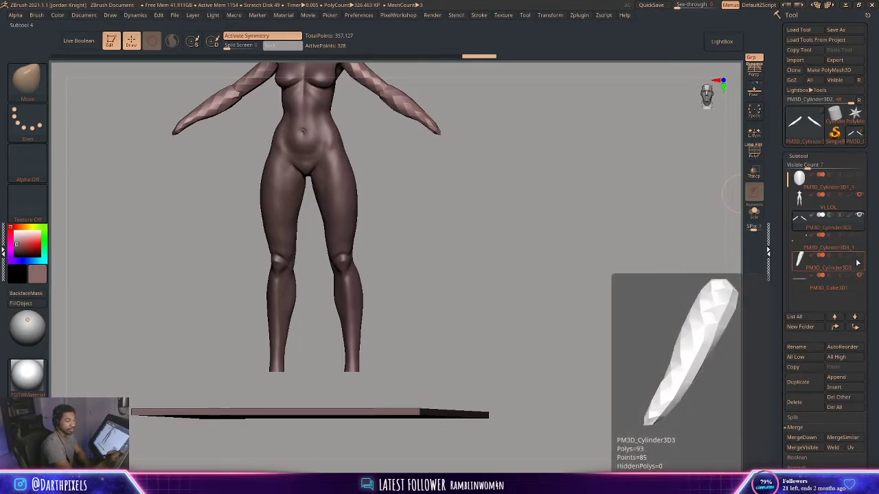
left_click(858, 262)
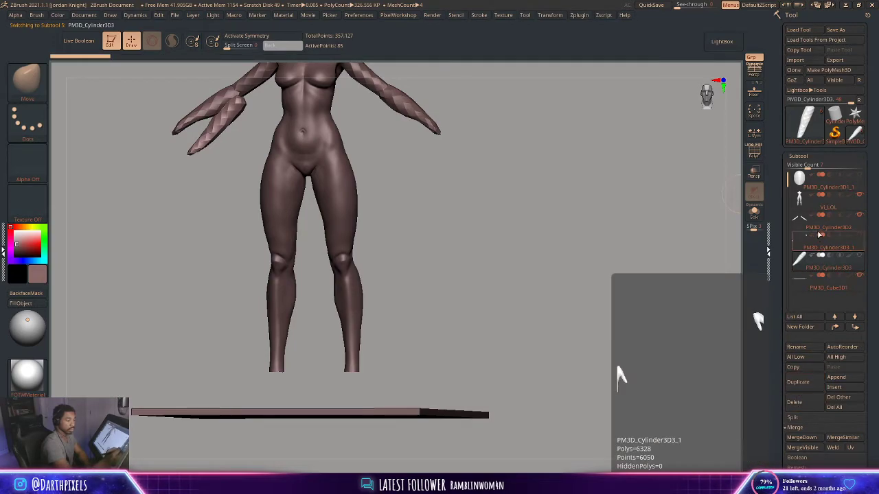
Select the Vi_LOL body subtool and unhide its hidden feet
left_click(806, 204)
left_click(474, 259, "ctrl+shift")
left_click_drag(475, 259, 467, 169, "shift")
Define the shins on the front of the lower legs with the DamStandard brush and smooth the strokes
key("space")
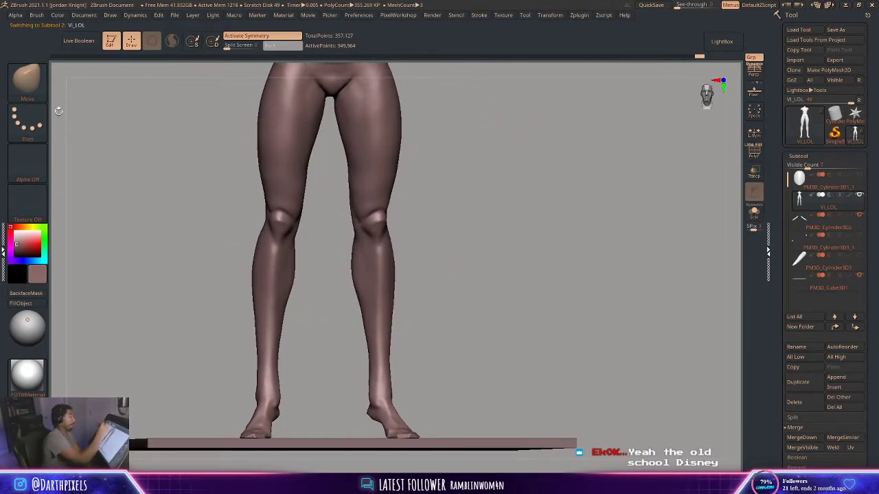
key("b")
left_click(195, 151)
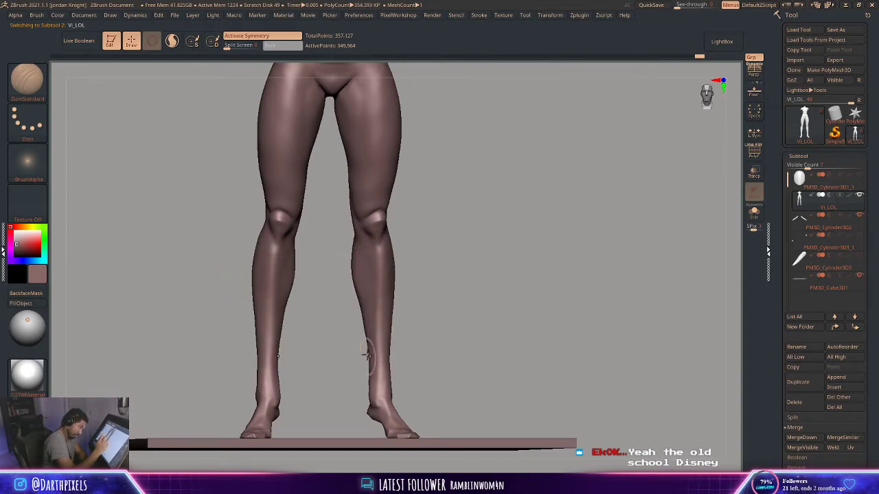
key("shift")
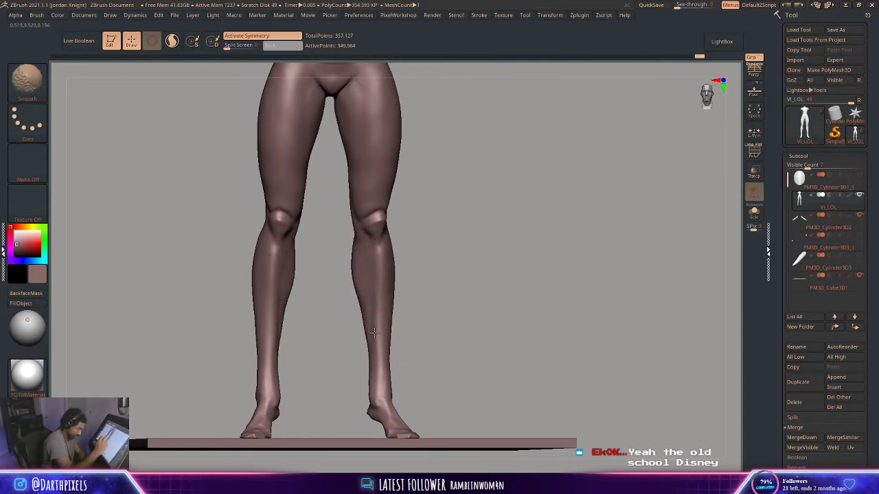
mouse_move(410, 295)
left_mouse_down("shift")
mouse_move(428, 303)
mouse_move(420, 270)
left_mouse_up("shift")
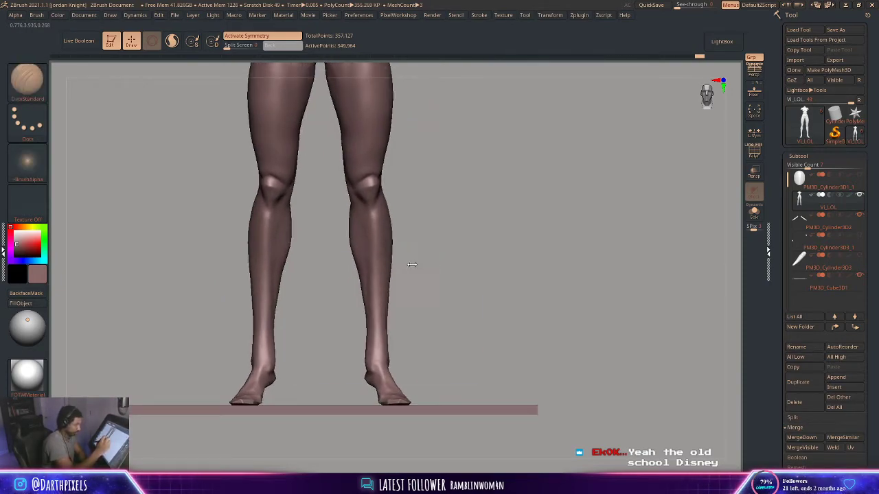
Refine the lower shins and ankles with the DamStandard brush, working from angled views
key("space")
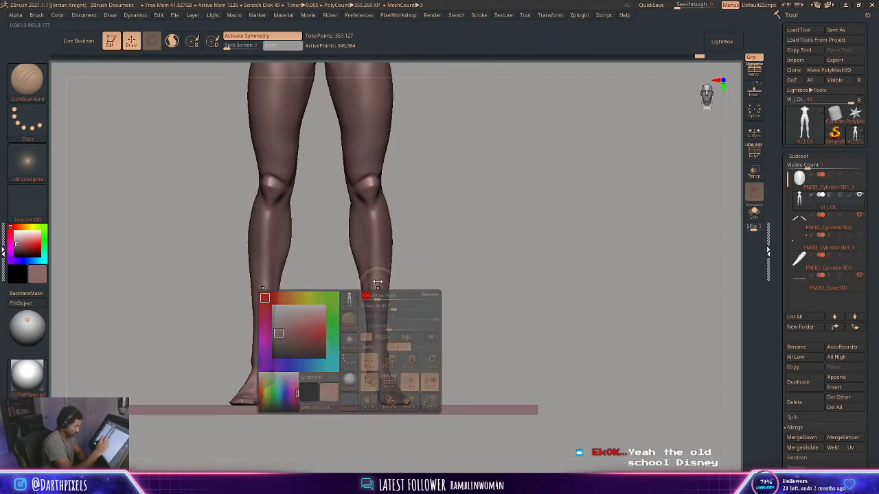
left_click_drag(412, 269, 371, 324)
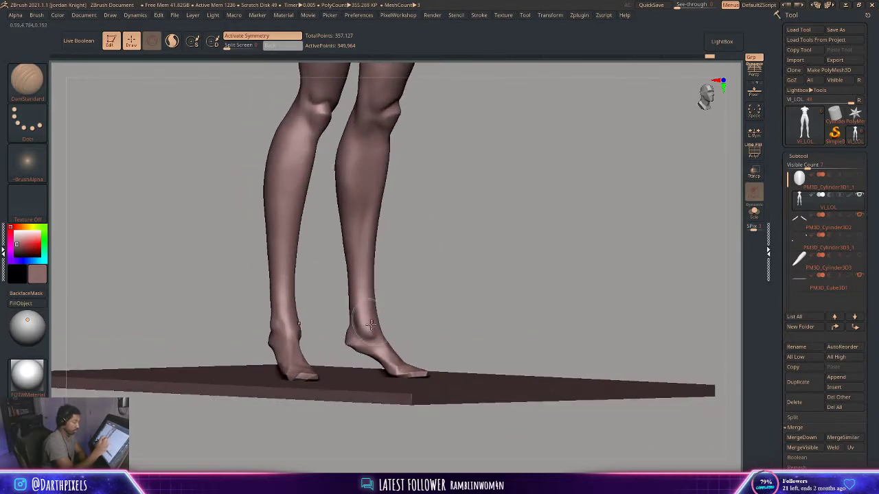
left_click_drag(429, 243, 396, 218)
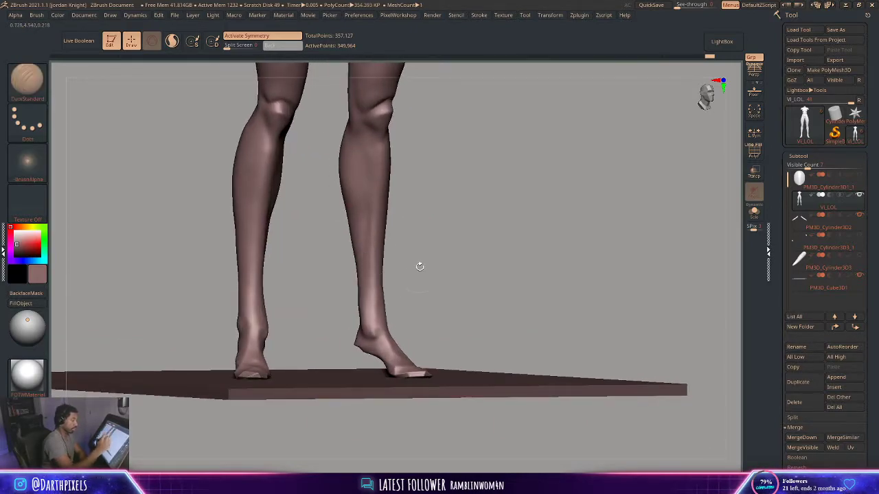
left_click_drag(418, 265, 455, 267)
left_click_drag(371, 320, 386, 221)
key("ctrl")
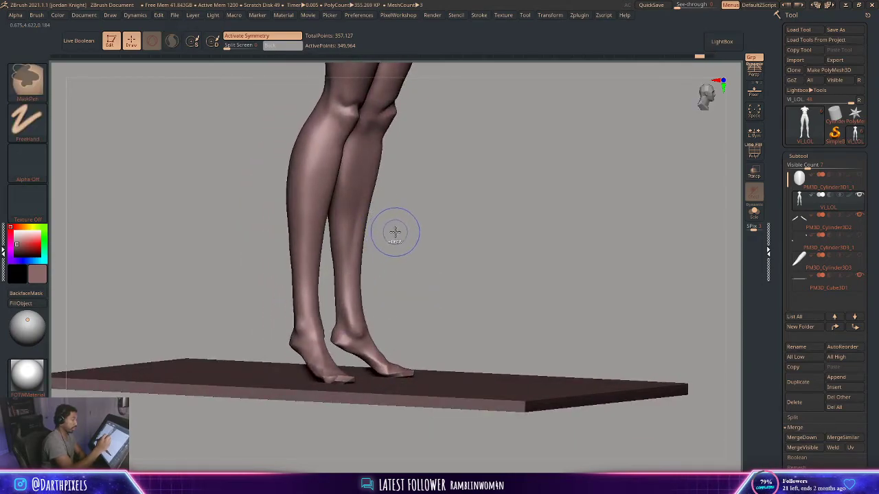
key("ctrl")
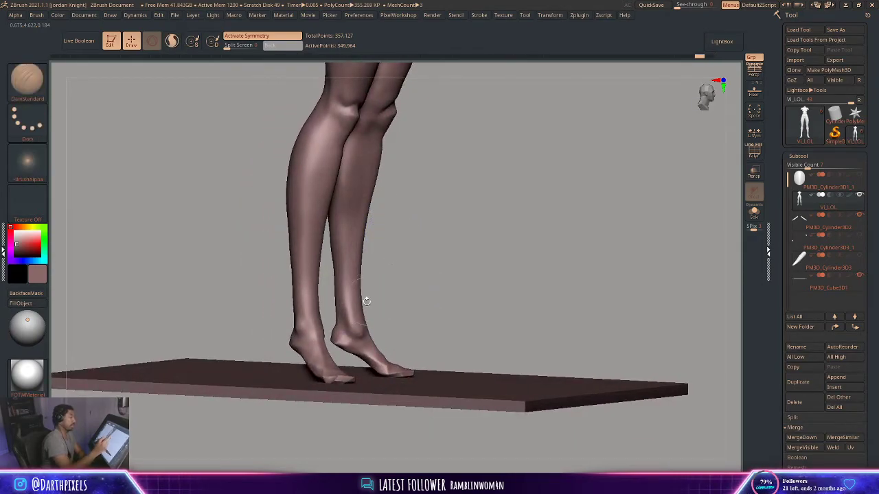
Build up the shin ridge and lower-leg forms down to the ankles with the Standard brush
left_click(33, 93)
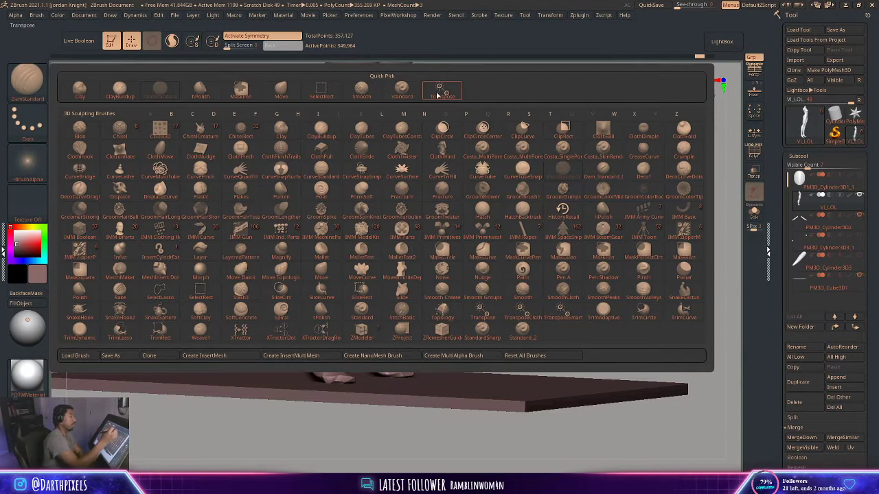
left_click(401, 88)
mouse_move(457, 110)
left_mouse_down("alt")
mouse_move(418, 153)
mouse_move(401, 135)
mouse_move(385, 135)
left_mouse_up("alt")
key("space")
key("space")
key("space")
left_click_drag(433, 159, 384, 96)
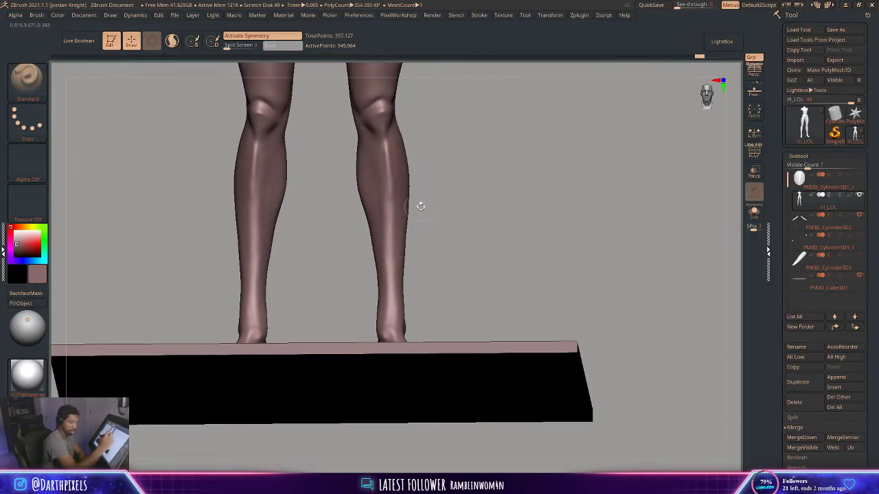
key("space")
mouse_move(453, 199)
left_mouse_down("alt")
mouse_move(447, 151)
mouse_move(443, 206)
left_mouse_up("alt")
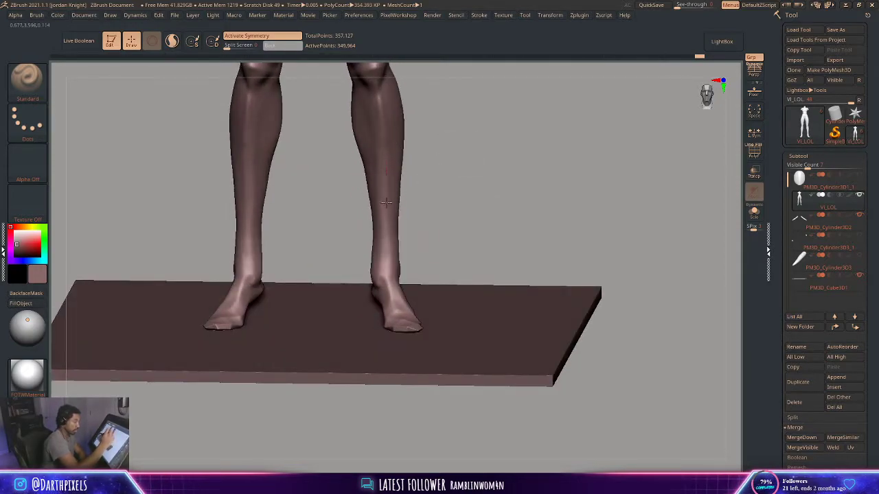
left_click_drag(402, 265, 417, 243)
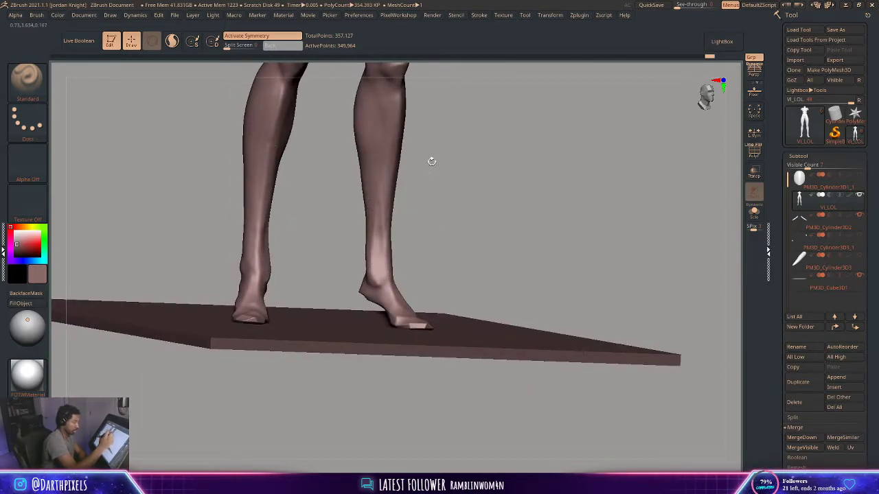
left_click_drag(431, 161, 410, 251)
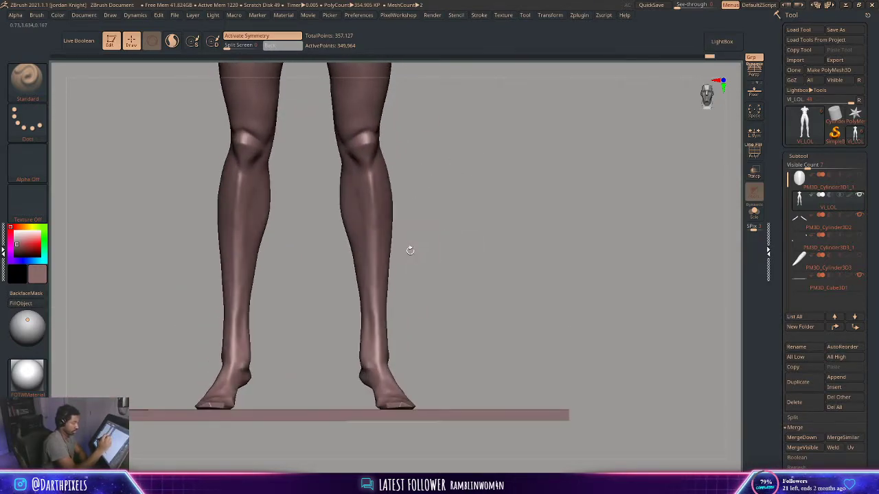
Reshape the outlines of the calves and ankles from the front with the Move brush
key("space")
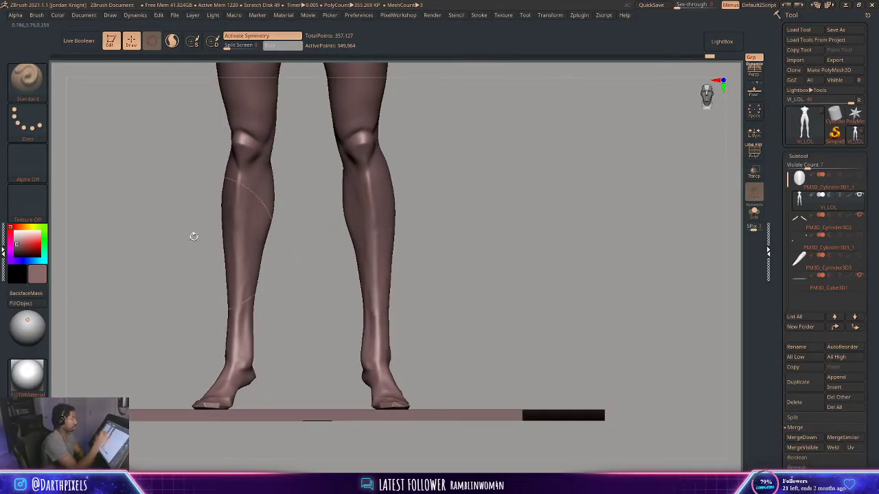
key("b")
left_click(282, 97)
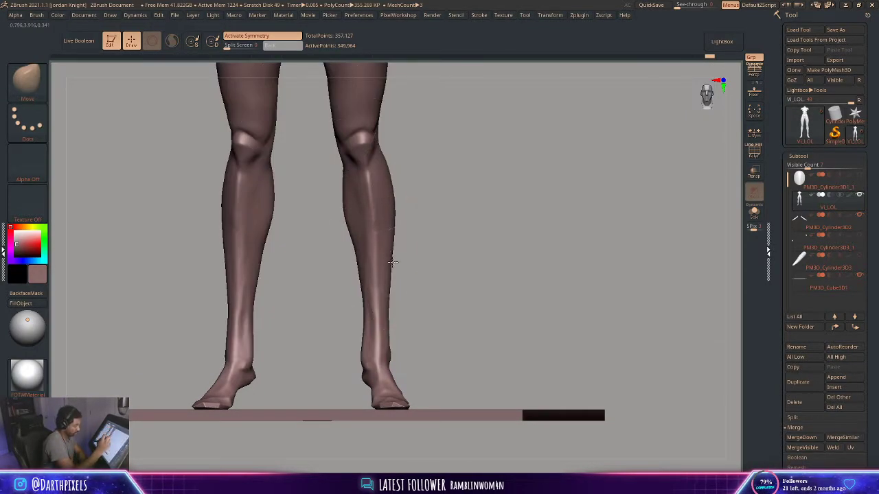
key("r")
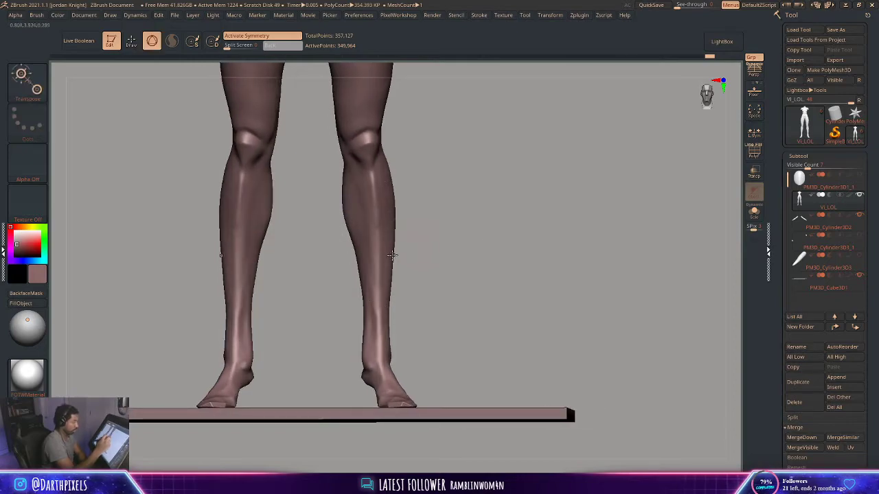
mouse_move(428, 173)
left_mouse_down("alt")
mouse_move(416, 156)
mouse_move(420, 257)
mouse_move(407, 263)
mouse_move(410, 237)
mouse_move(406, 286)
mouse_move(416, 226)
mouse_move(418, 239)
mouse_move(396, 237)
left_mouse_up("alt")
key("q")
key("space")
left_click_drag(402, 199, 405, 175)
left_click_drag(405, 175, 392, 216, "alt")
left_click_drag(447, 271, 418, 196, "alt")
key("space")
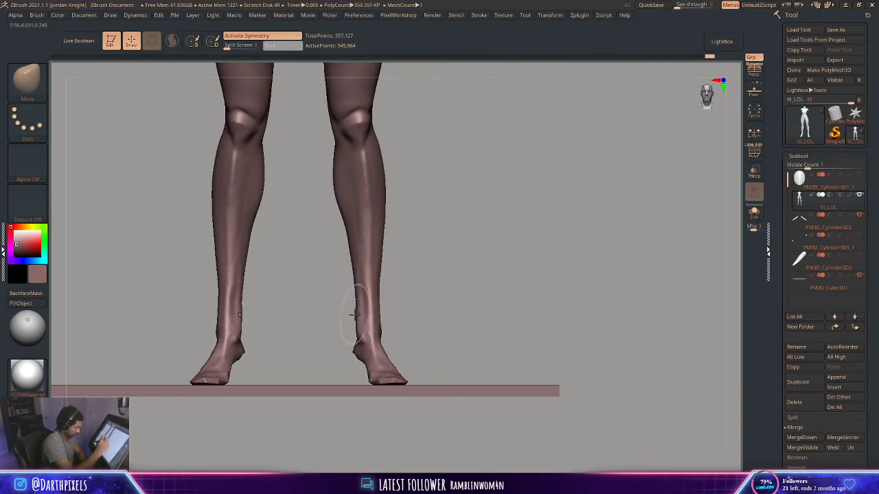
left_click_drag(432, 225, 412, 211)
Remesh the body and mask both legs from mid-calf down to the feet
left_click_drag(330, 165, 404, 323, "ctrl")
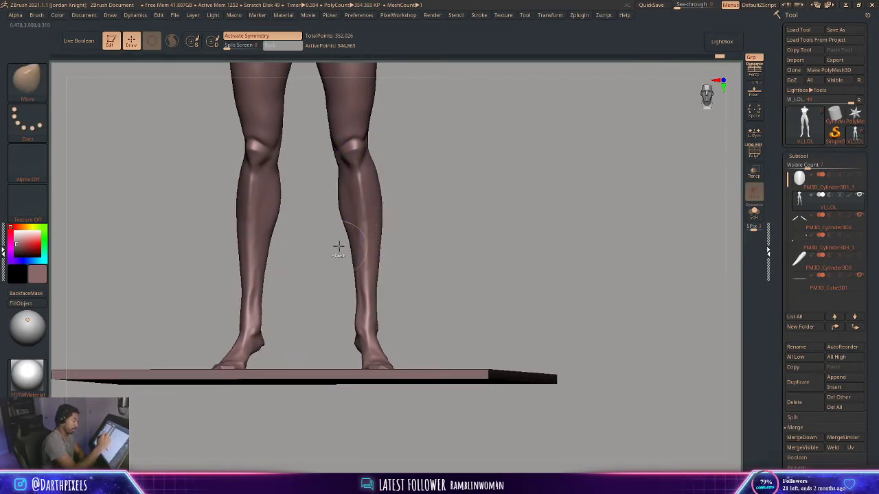
left_click_drag(329, 237, 416, 394, "ctrl")
left_click_drag(419, 290, 369, 297)
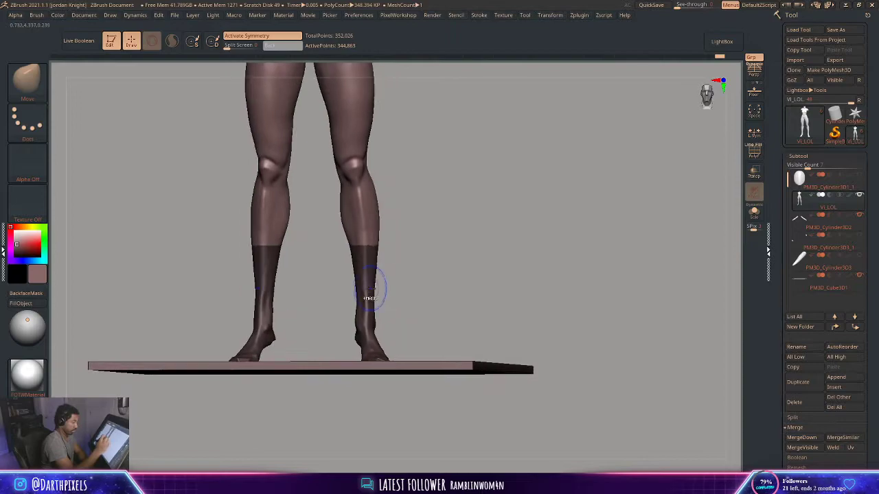
mouse_move(398, 261)
left_mouse_down()
mouse_move(376, 283)
mouse_move(424, 257)
mouse_move(390, 267)
mouse_move(455, 250)
mouse_move(420, 261)
mouse_move(367, 231)
mouse_move(405, 232)
left_mouse_up()
Invert the mask, adjust the lower legs below mid-calf with the transform gizmo, and clear the mask
left_click(407, 269, "ctrl")
key("w")
left_click(369, 287, "alt")
key("q")
key("space")
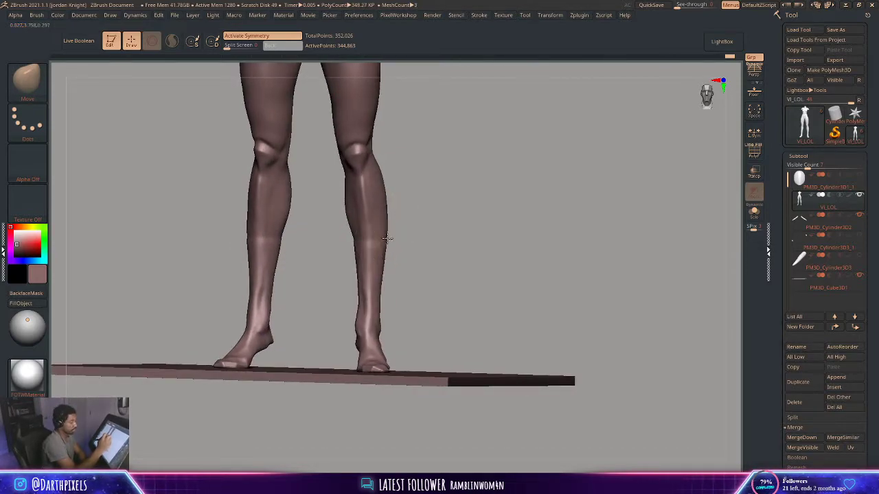
Smooth the mid-calf transition and reshape the calf contours with the Move brush from the front and side
left_click_drag(364, 253, 349, 261, "shift")
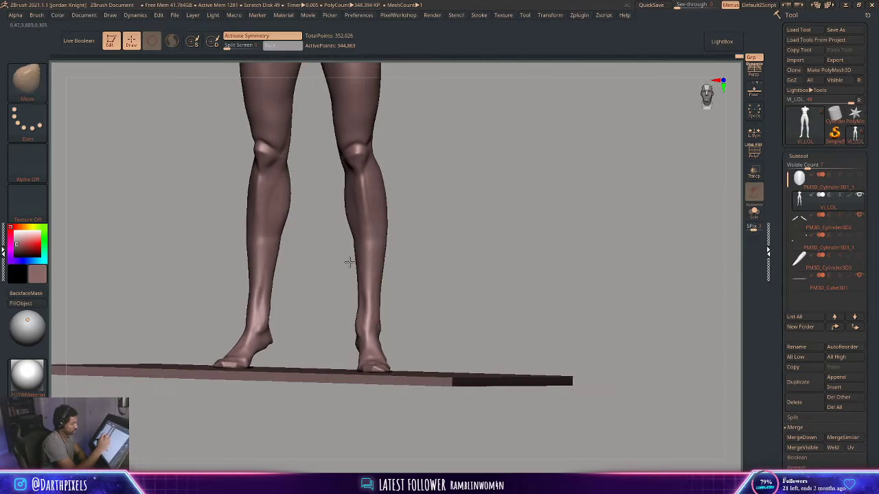
mouse_move(348, 261)
right_mouse_down()
mouse_move(371, 209)
mouse_move(383, 220)
right_mouse_up()
key("space")
left_click_drag(349, 240, 346, 237)
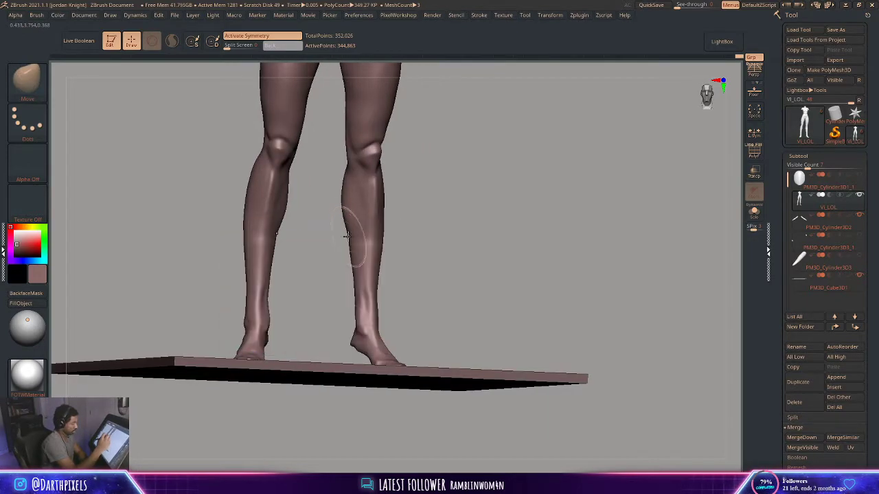
right_click_drag(347, 257, 382, 249)
right_click_drag(459, 216, 496, 216)
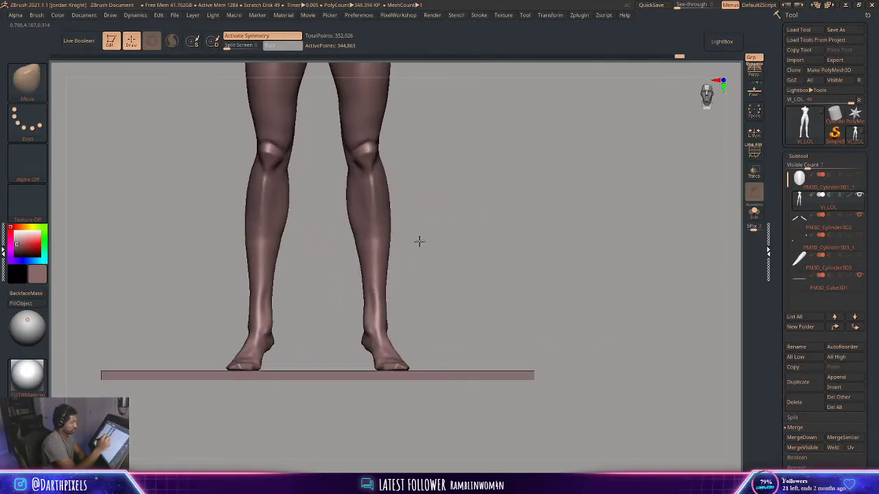
left_click_drag(418, 241, 380, 227)
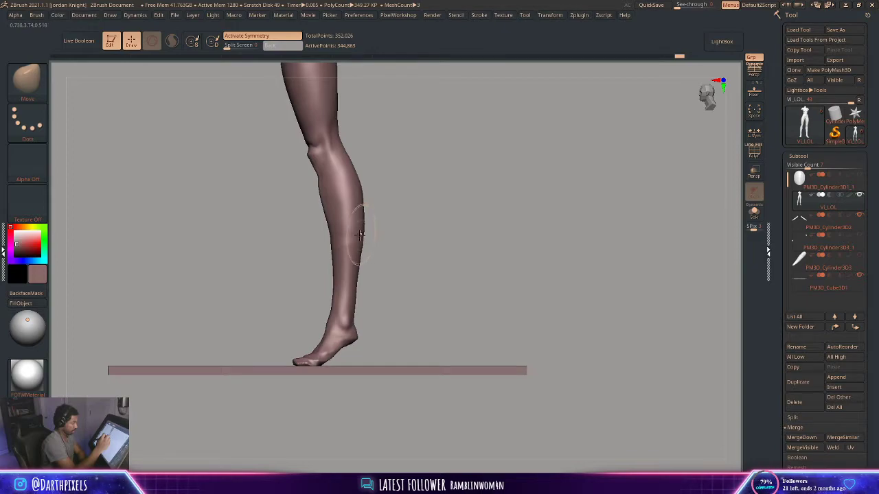
left_click_drag(329, 234, 288, 179)
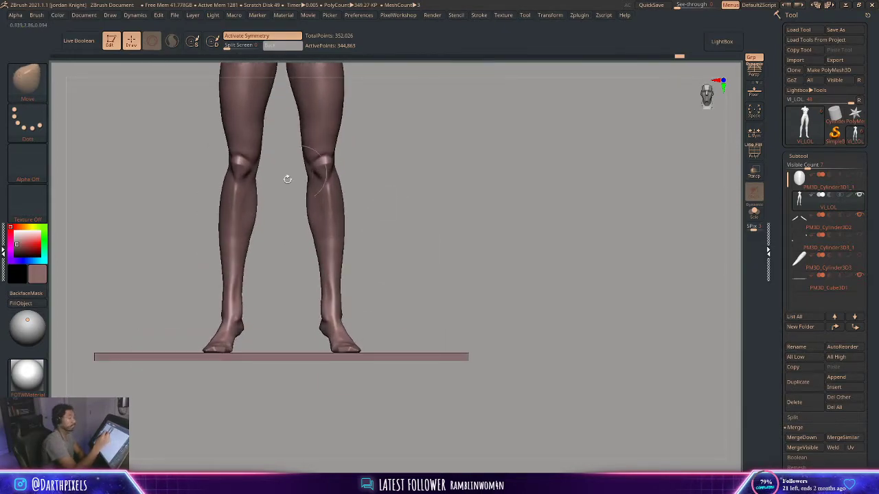
Build up the shins and inner lower legs with the ClayBuildup brush and smooth the strokes
key("b")
key("c")
key("b")
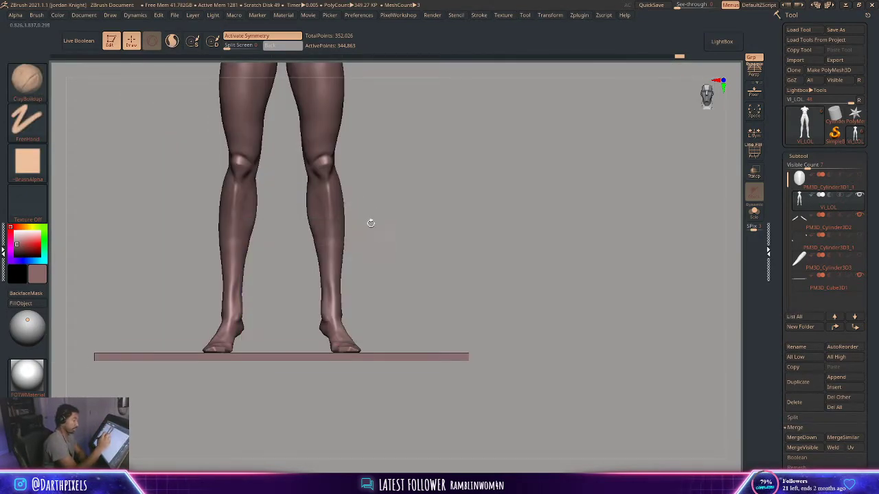
left_click_drag(370, 224, 322, 256)
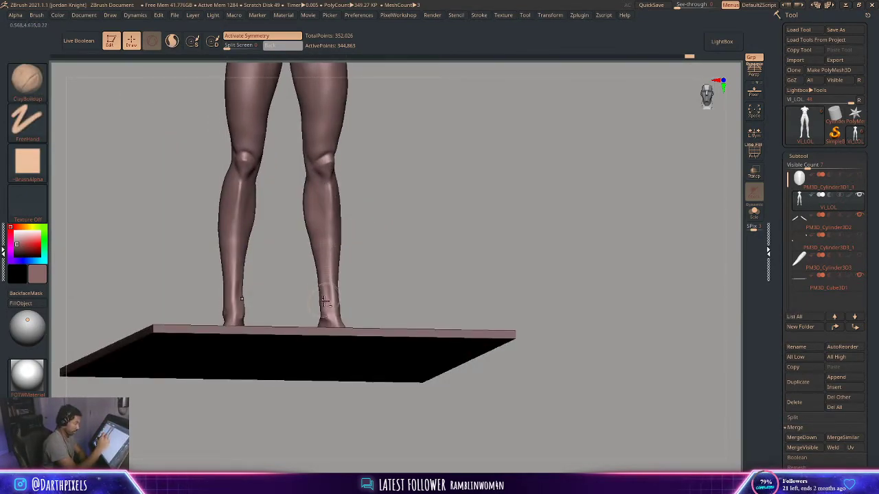
key("shift")
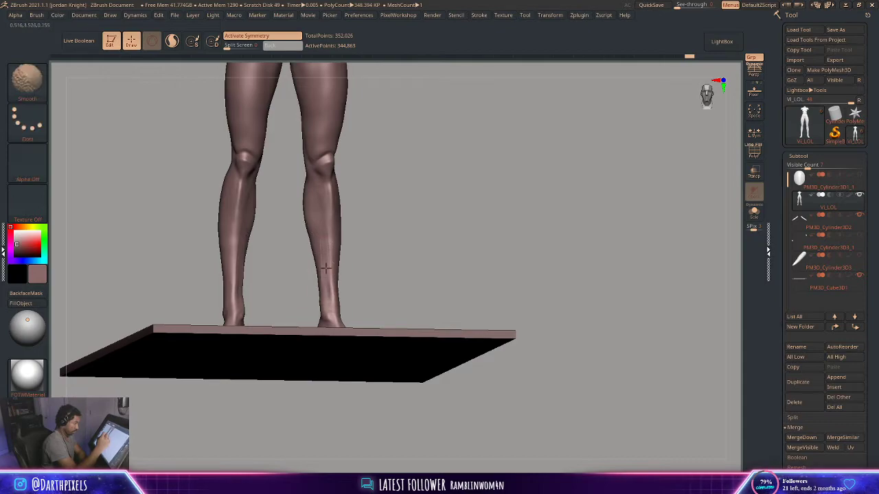
mouse_move(328, 238)
left_mouse_down("shift")
mouse_move(324, 208)
mouse_move(368, 230)
left_mouse_up("shift")
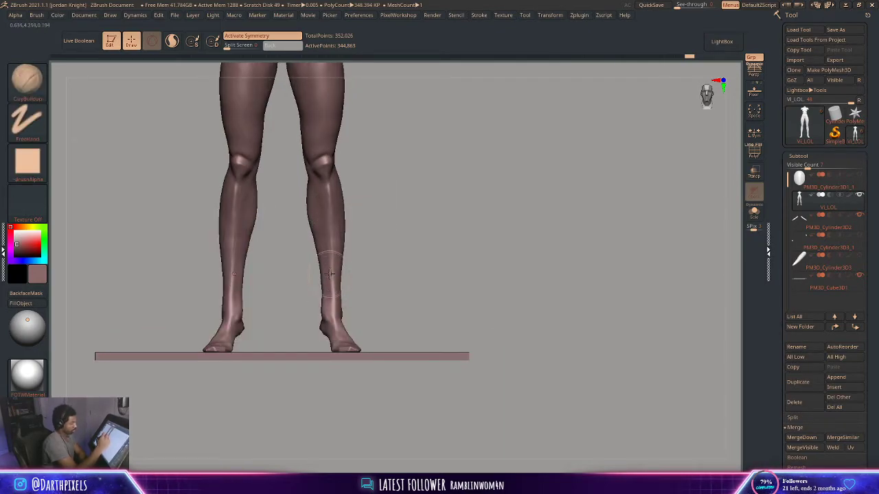
key("shift")
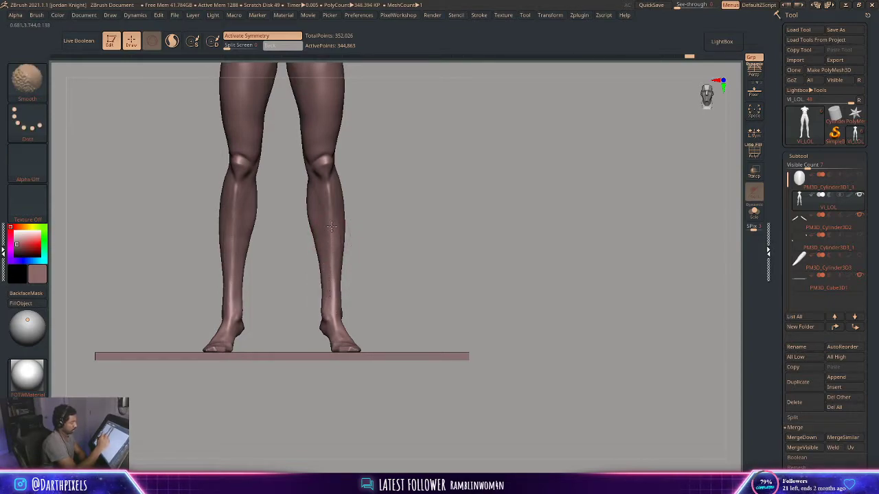
Blend the outer and rear calf surfaces with the ClayBuildup and Smooth brushes
left_click_drag(368, 217, 333, 230)
right_click_drag(333, 229, 324, 232)
right_click(324, 233)
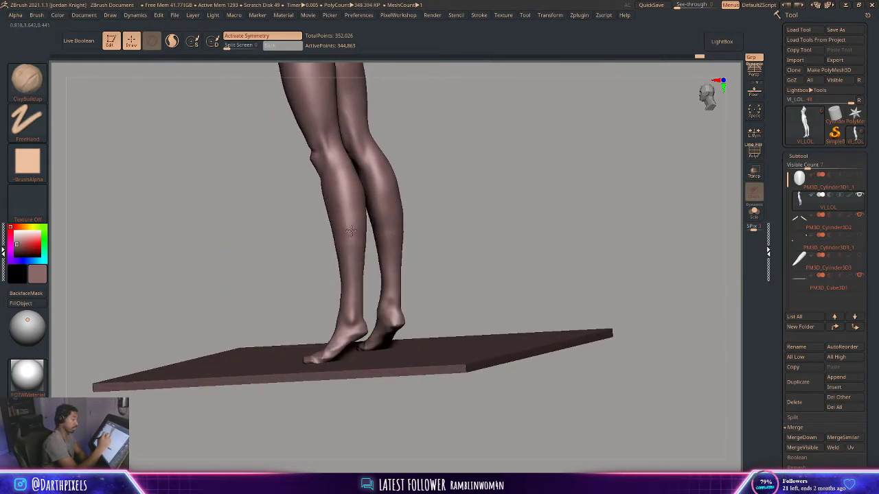
left_click_drag(443, 179, 368, 240)
key("shift")
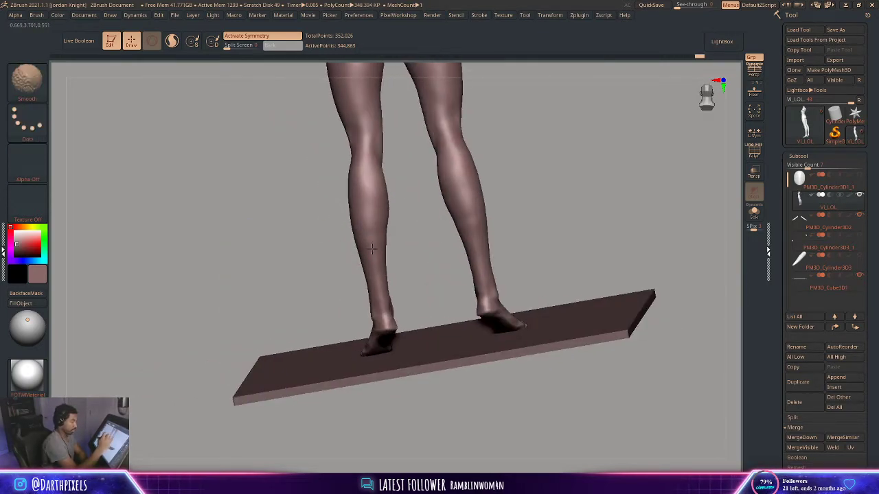
Mask the feet below the ankles in side view with the MaskLasso brush and invert the mask
left_click_drag(386, 289, 402, 195, "alt")
left_click_drag(509, 168, 581, 160, "shift")
left_click_drag(473, 152, 404, 200, "alt")
key("space")
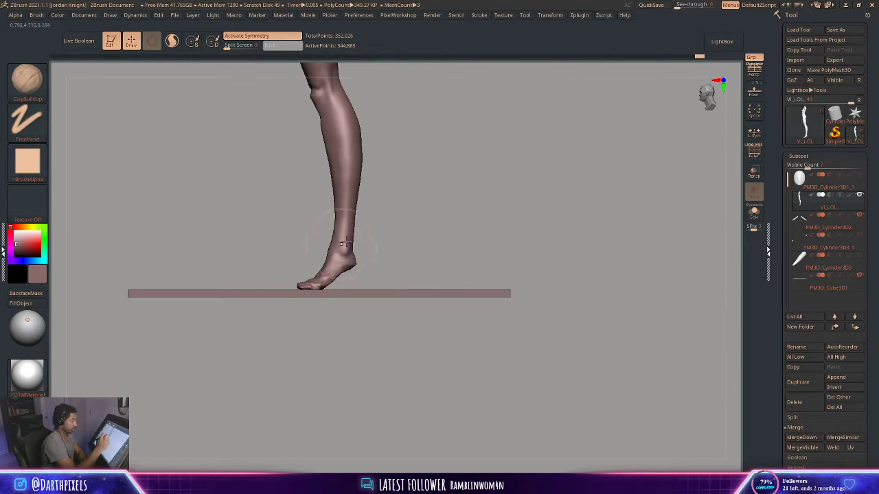
key("ctrl")
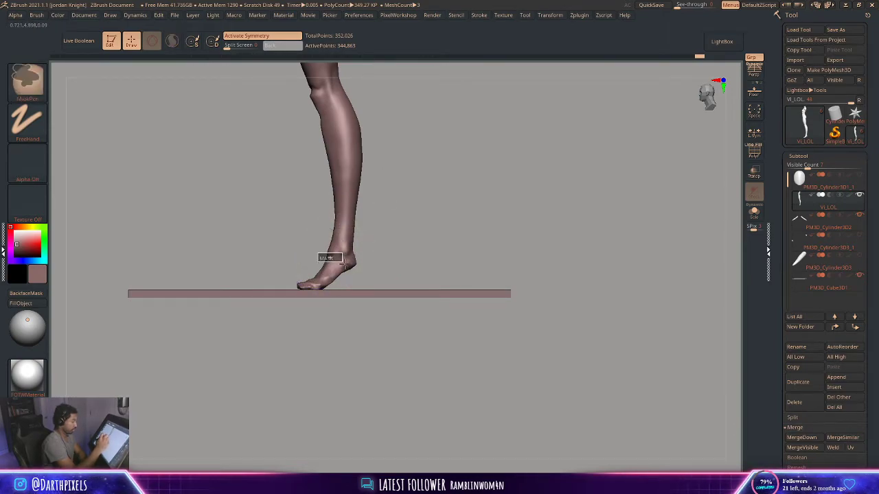
key("ctrl+z")
left_click(30, 84, "ctrl")
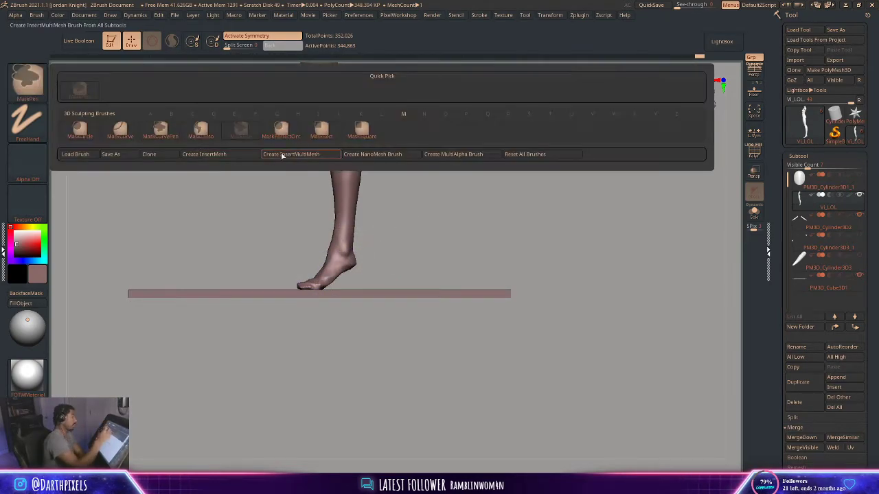
left_click(290, 136)
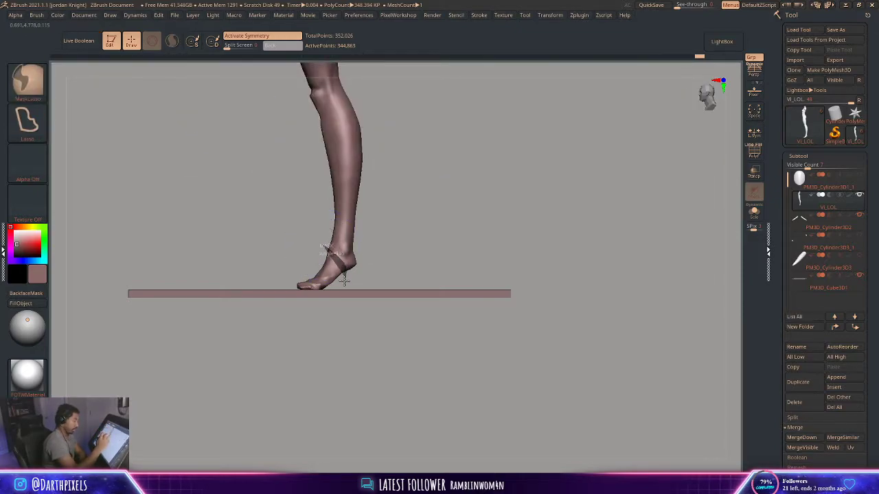
left_click_drag(344, 281, 260, 288, "ctrl")
left_click(377, 249, "ctrl")
Try to rotate the feet flat about the ankles with the transform gizmo, adjusting them from the side and front
key("w")
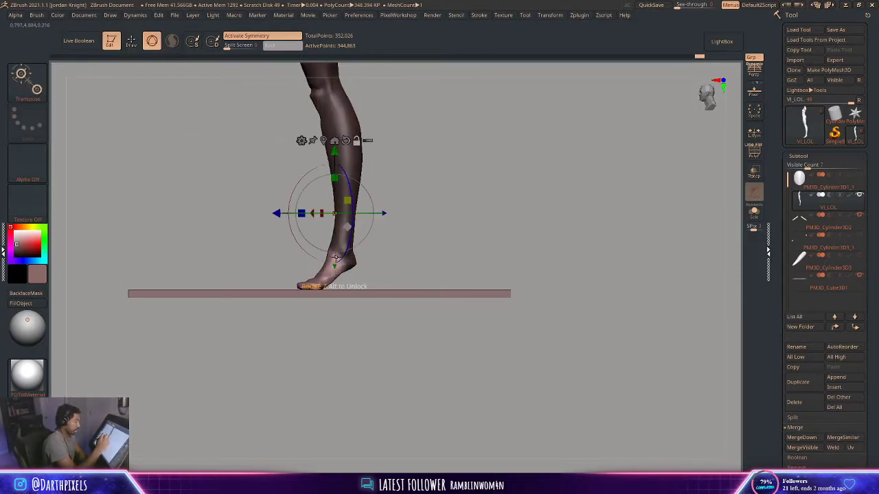
left_click_drag(347, 226, 351, 268, "alt")
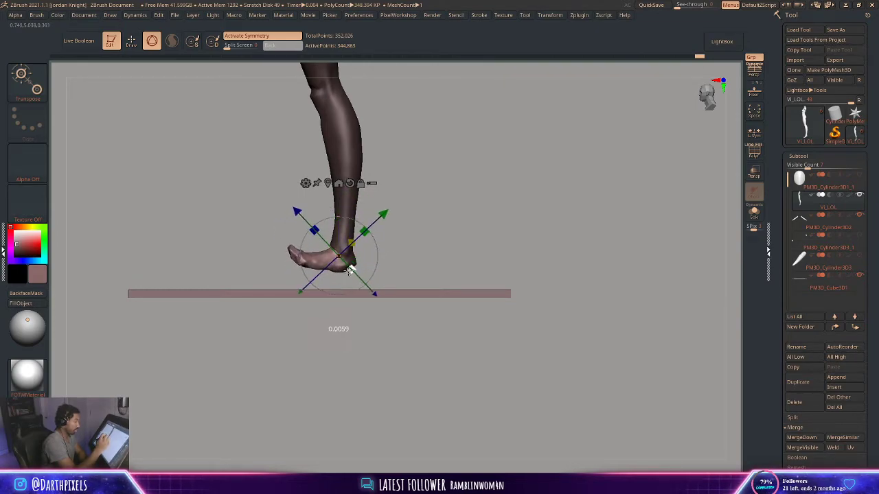
left_click_drag(351, 270, 373, 241)
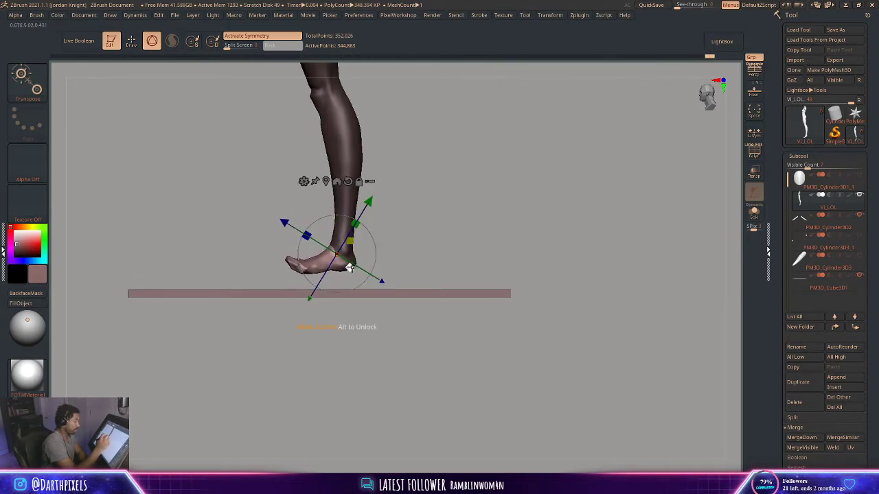
left_click_drag(349, 268, 416, 270)
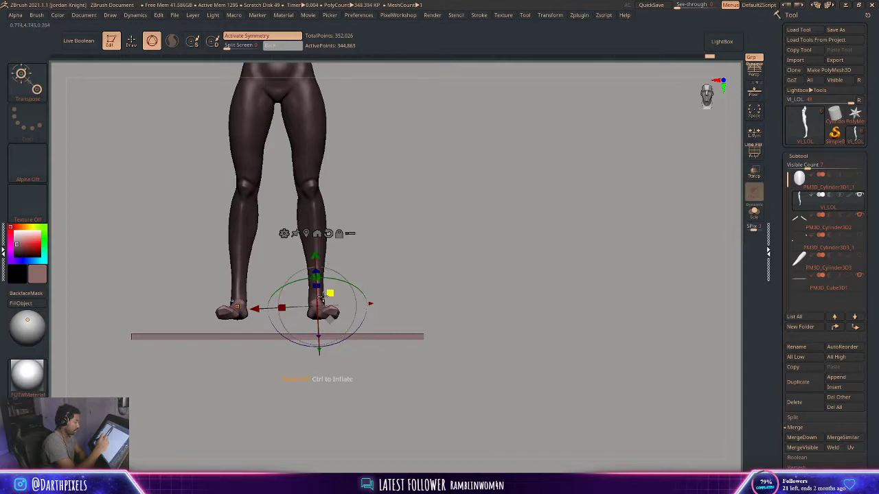
left_click_drag(331, 276, 350, 285)
left_click_drag(397, 269, 355, 298)
left_click_drag(403, 237, 456, 239)
mouse_move(447, 245)
left_mouse_down("alt")
mouse_move(436, 225)
mouse_move(400, 229)
mouse_move(424, 235)
left_mouse_up("alt")
key("ctrl")
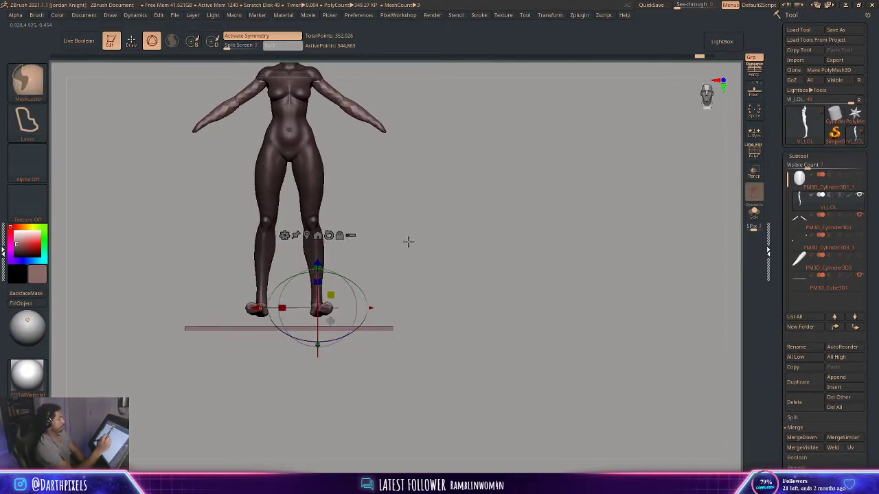
mouse_move(415, 243)
left_mouse_down()
mouse_move(405, 243)
mouse_move(410, 294)
left_mouse_up()
key("q")
Check the full figure and hide the feet so the legs end above the ankles
key("Tab")
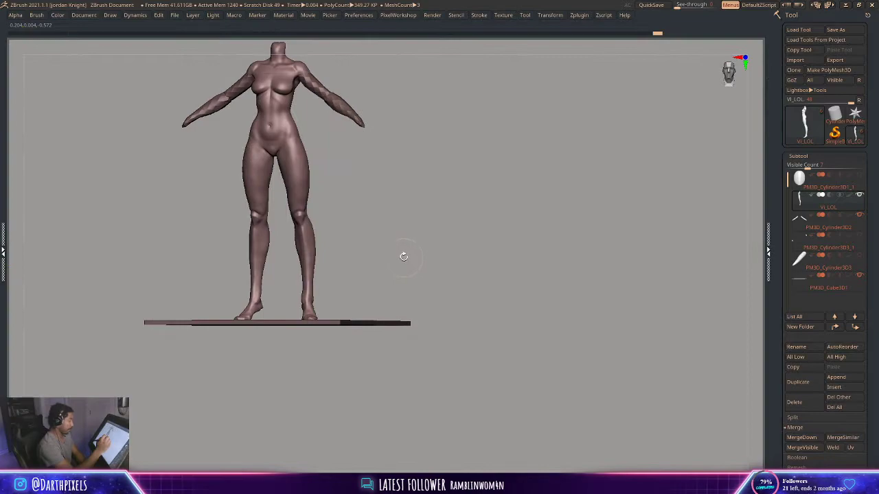
mouse_move(404, 255)
left_mouse_down()
mouse_move(397, 255)
mouse_move(384, 340)
mouse_move(302, 300)
left_mouse_up()
key("Tab")
key("ctrl+shift")
left_click_drag(337, 340, 337, 340, "ctrl+alt+shift")
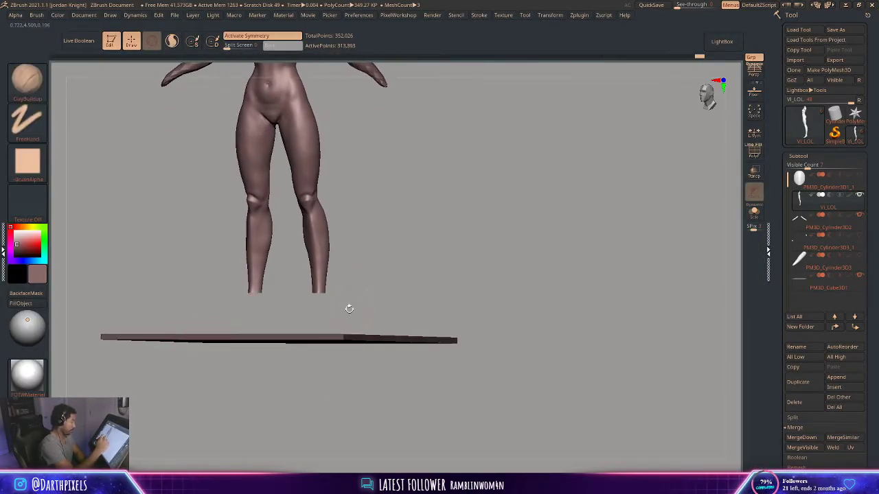
mouse_move(349, 307)
left_mouse_down()
mouse_move(377, 240)
mouse_move(374, 333)
left_mouse_up()
mouse_move(374, 333)
left_mouse_down()
mouse_move(357, 325)
mouse_move(359, 282)
mouse_move(316, 295)
left_mouse_up()
Adjust the calf contours with the Move brush, switch to the DamStandard brush and smooth the inner calves
key("b")
key("m")
key("v")
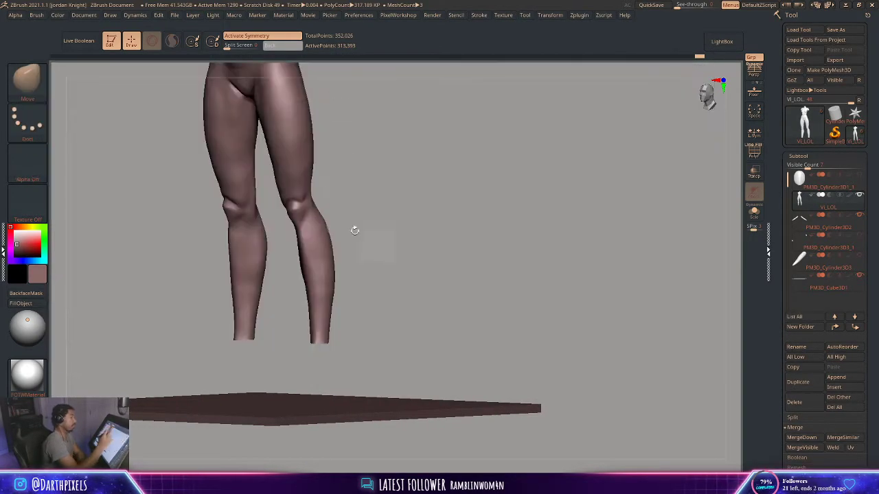
mouse_move(370, 309)
left_mouse_down()
mouse_move(333, 316)
mouse_move(348, 297)
left_mouse_up()
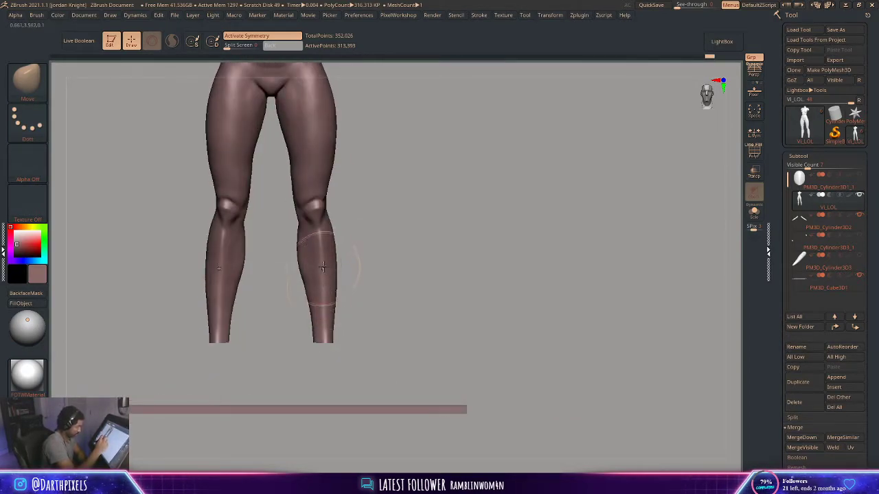
left_click_drag(355, 233, 374, 257)
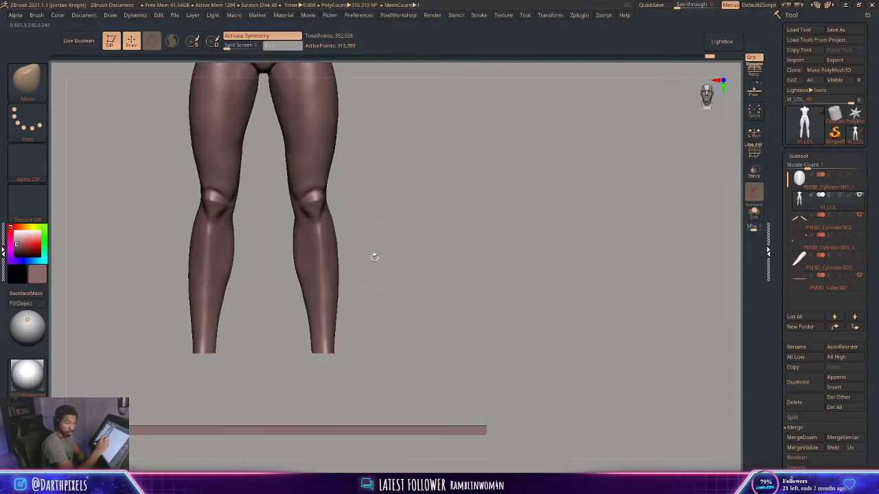
left_click(37, 93)
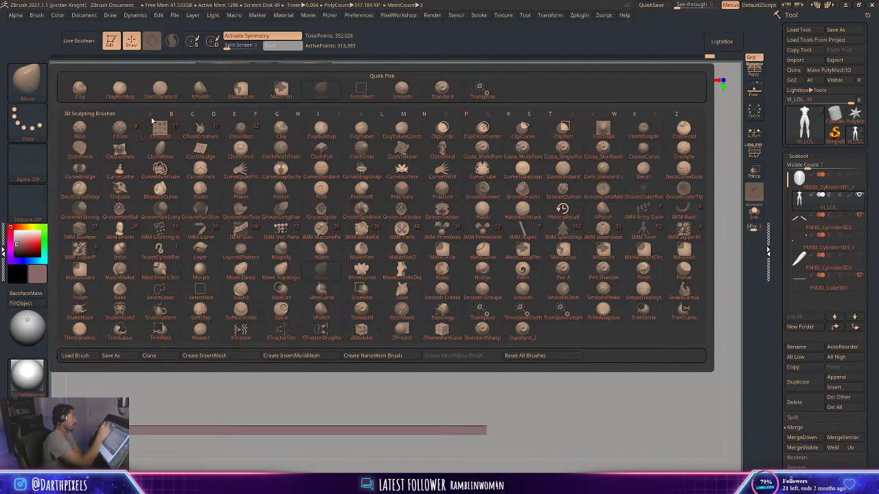
left_click(159, 89)
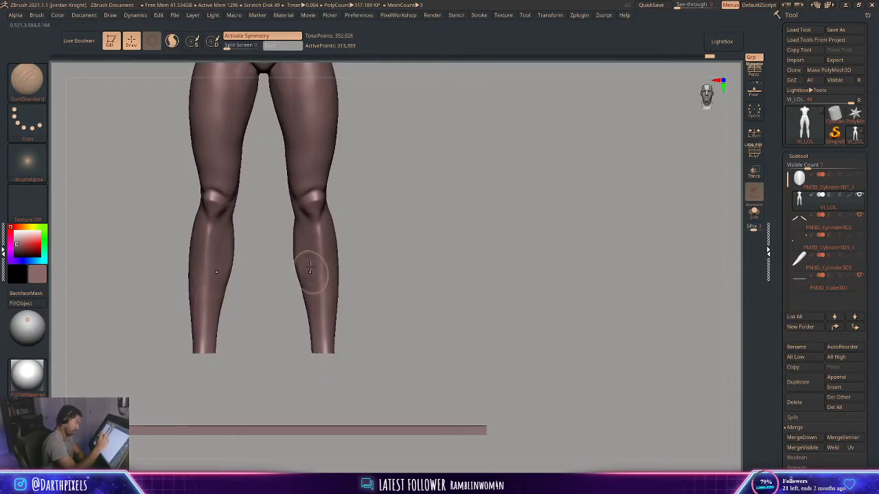
left_click_drag(358, 265, 404, 245)
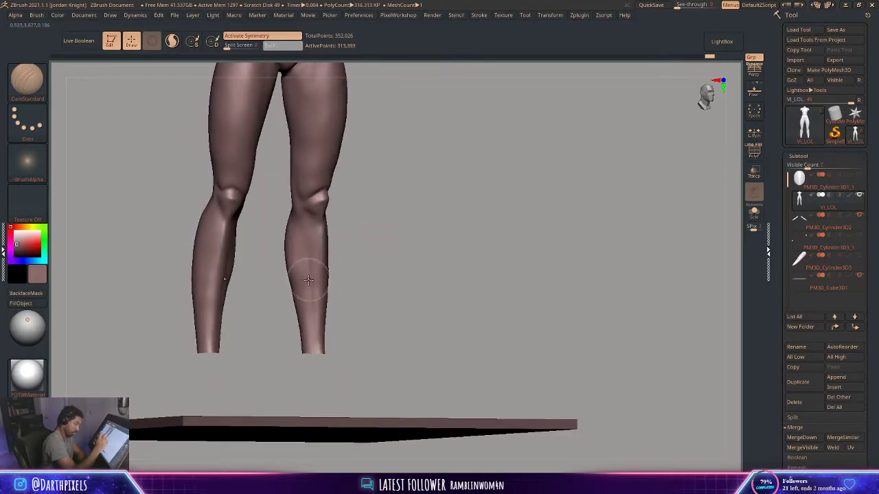
mouse_move(306, 272)
left_mouse_down("shift")
mouse_move(308, 284)
mouse_move(301, 271)
left_mouse_up("shift")
Switch to the ClayBuildup brush and smooth the inner calves down to the lower shins
key("b")
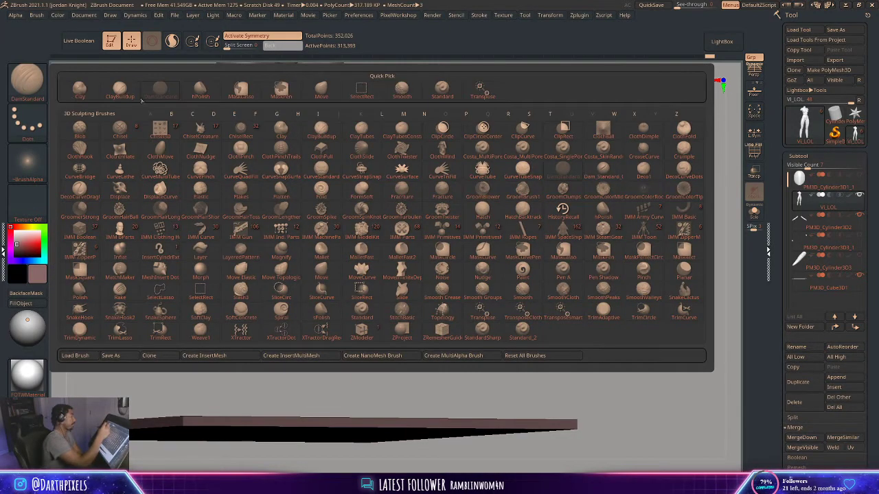
key("c")
key("b")
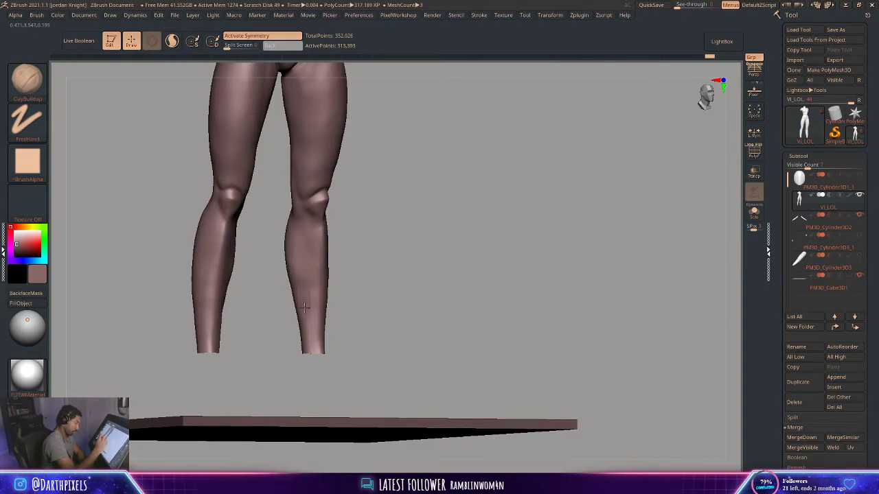
left_click_drag(307, 339, 307, 327, "shift")
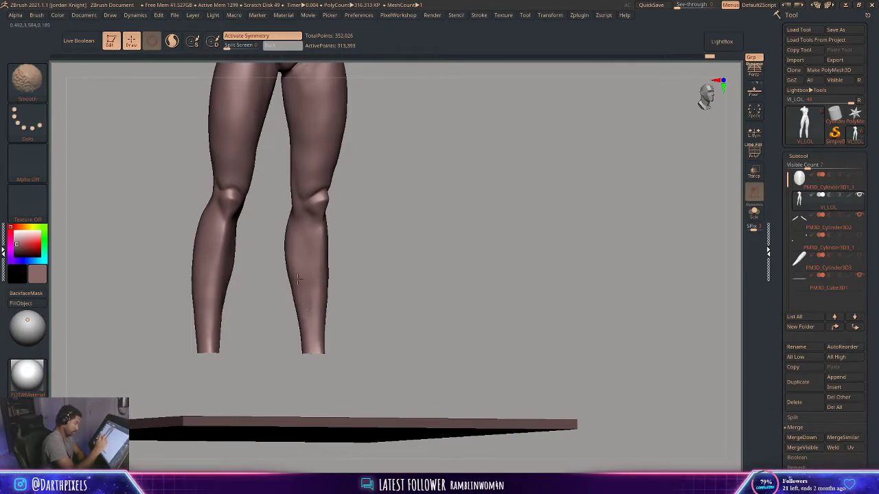
left_click_drag(353, 249, 323, 253)
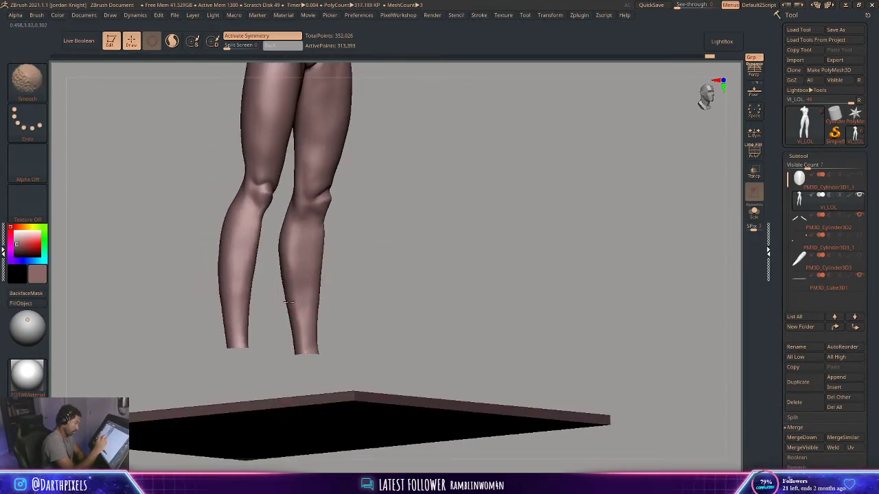
left_click_drag(288, 302, 301, 327, "shift")
left_click_drag(295, 280, 304, 249, "shift")
Build up the inner and rear calves with the ClayBuildup brush and smooth the strokes
key("space")
left_click_drag(279, 309, 289, 308)
left_click_drag(319, 239, 283, 244)
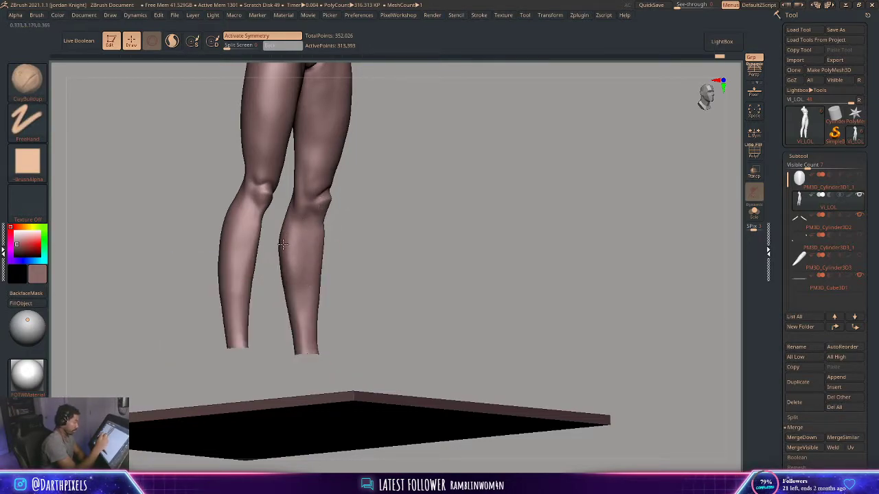
mouse_move(345, 242)
left_mouse_down()
mouse_move(272, 261)
mouse_move(280, 266)
left_mouse_up()
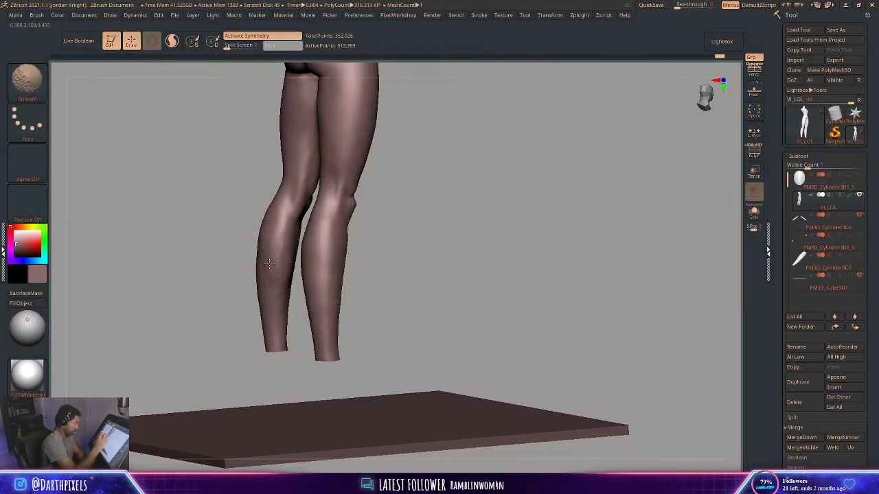
mouse_move(386, 188)
left_mouse_down()
mouse_move(366, 194)
mouse_move(353, 278)
mouse_move(362, 375)
left_mouse_up()
left_click_drag(331, 289, 343, 335)
Make the arms subtool active and choose the Move Topological brush
left_click(358, 243, "alt")
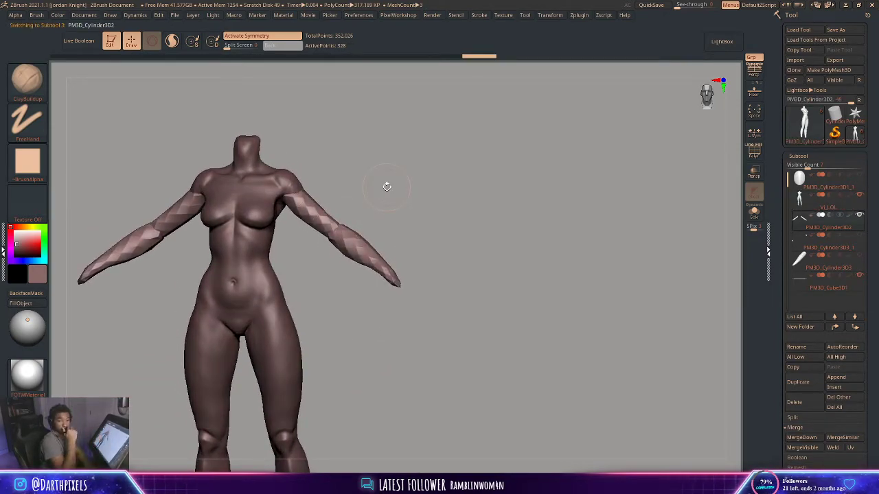
left_click_drag(409, 238, 412, 179)
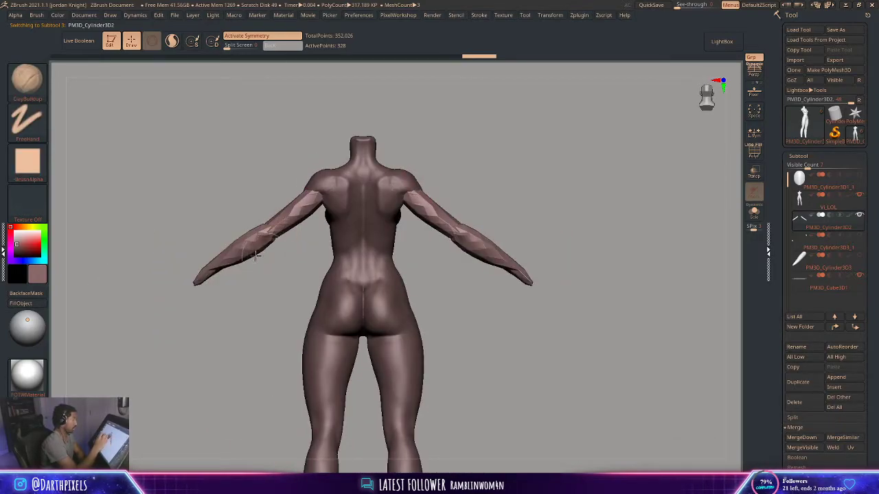
left_click(27, 79)
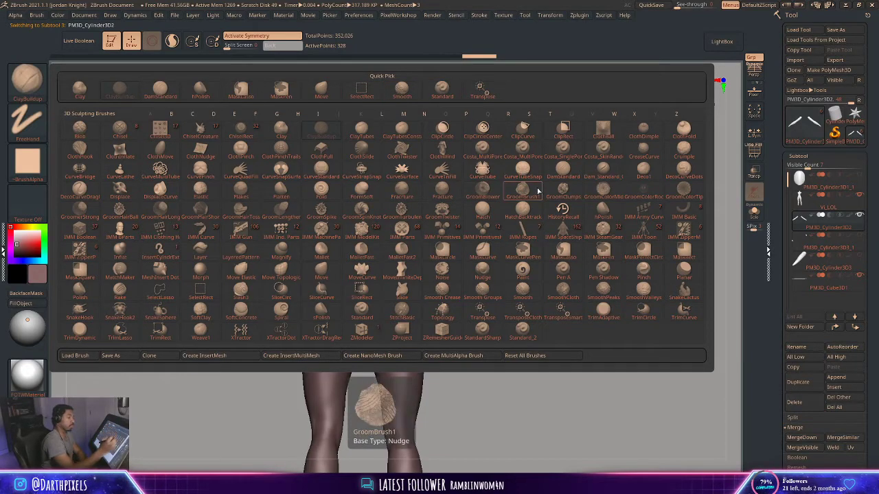
left_click(282, 273)
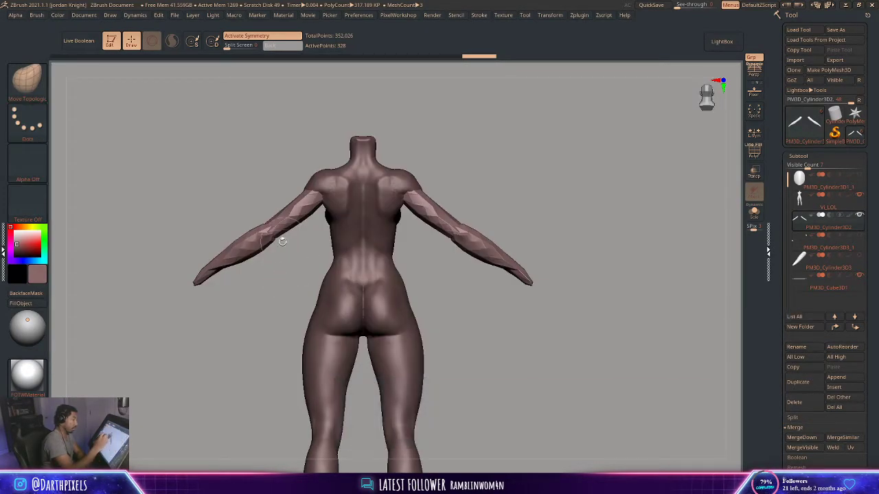
left_click_drag(278, 273, 283, 305, "alt")
key("space")
Adjust the elbows from behind with the Move Topological brush and undo the unwanted strokes
left_click_drag(254, 245, 252, 287)
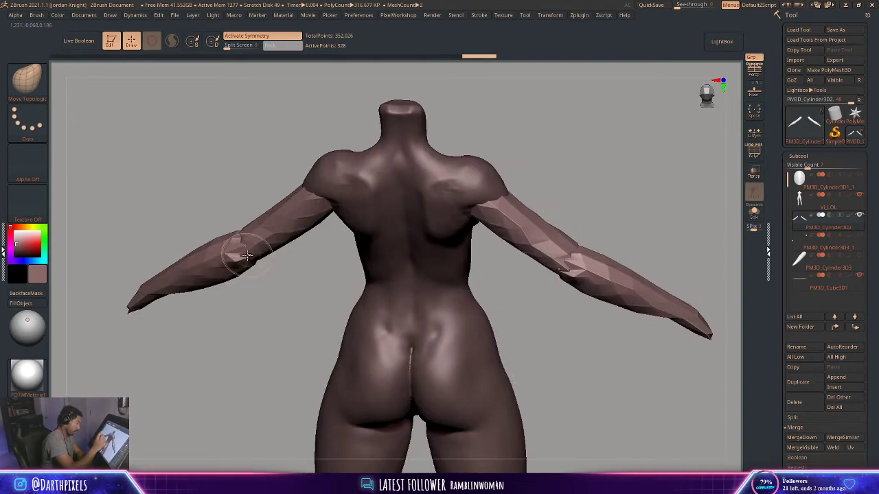
left_click_drag(247, 255, 276, 265)
key("ctrl+z")
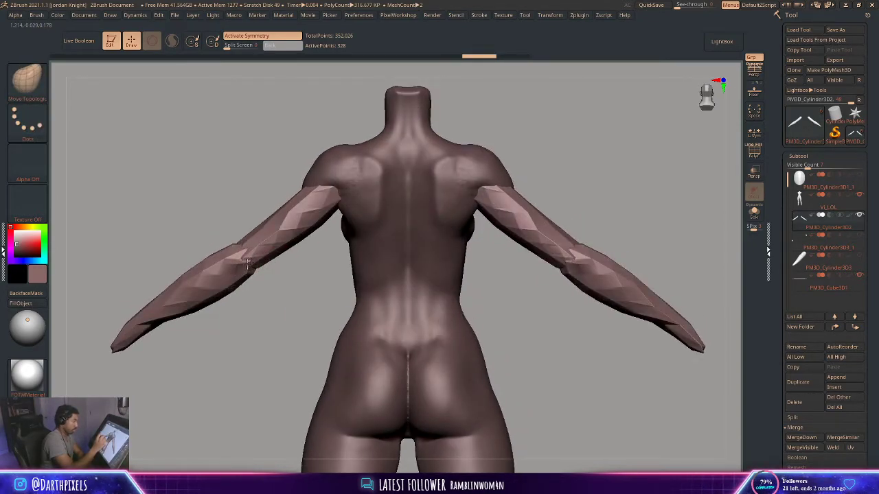
left_click_drag(261, 235, 251, 269)
left_click_drag(264, 276, 244, 264)
mouse_move(277, 290)
left_mouse_down()
mouse_move(313, 310)
mouse_move(350, 309)
left_mouse_up()
mouse_move(275, 263)
left_mouse_down()
mouse_move(234, 178)
mouse_move(206, 172)
left_mouse_up()
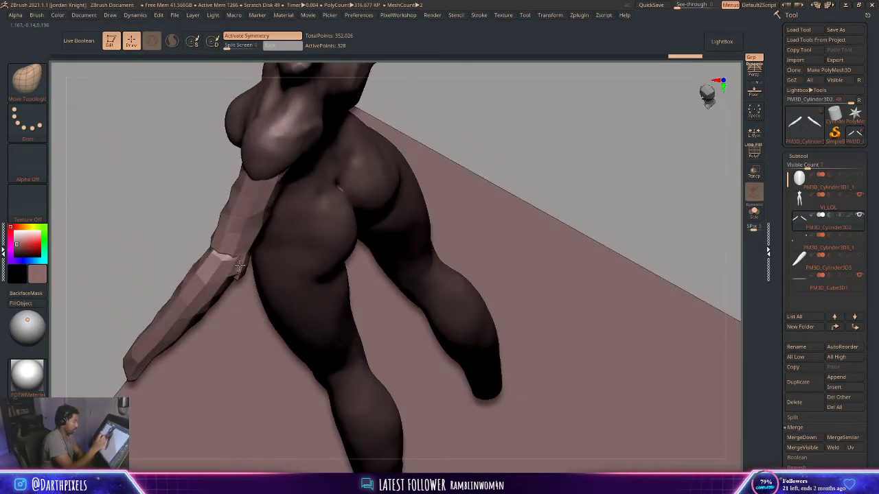
key("ctrl+z")
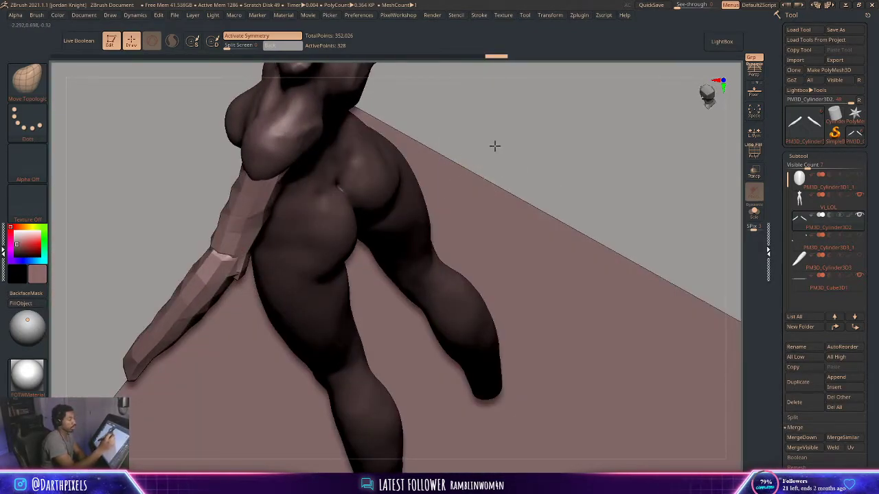
left_click_drag(494, 145, 490, 212)
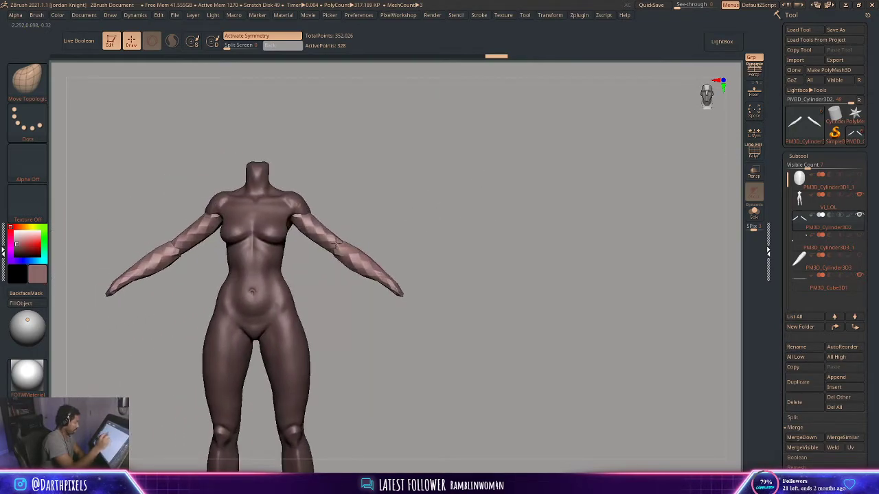
Switch the model's material to StartupMaterial and set the colour to a near-white tint
left_click(46, 384)
left_click(132, 391)
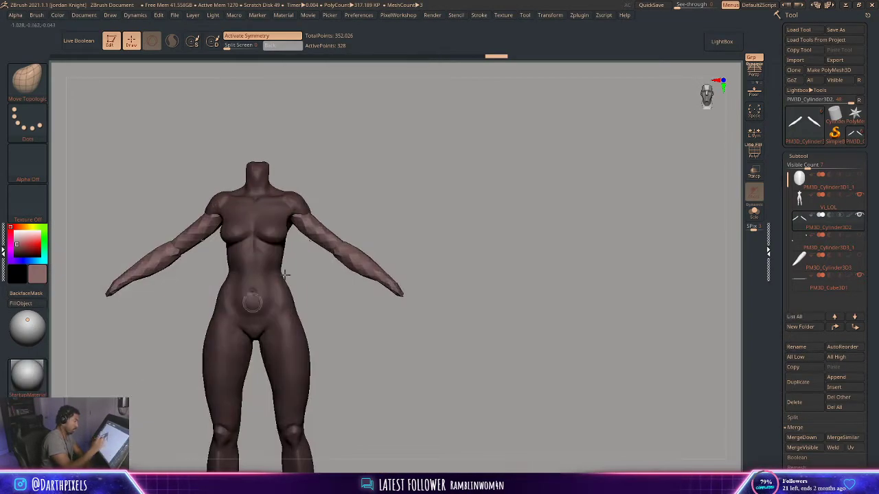
left_click(17, 235)
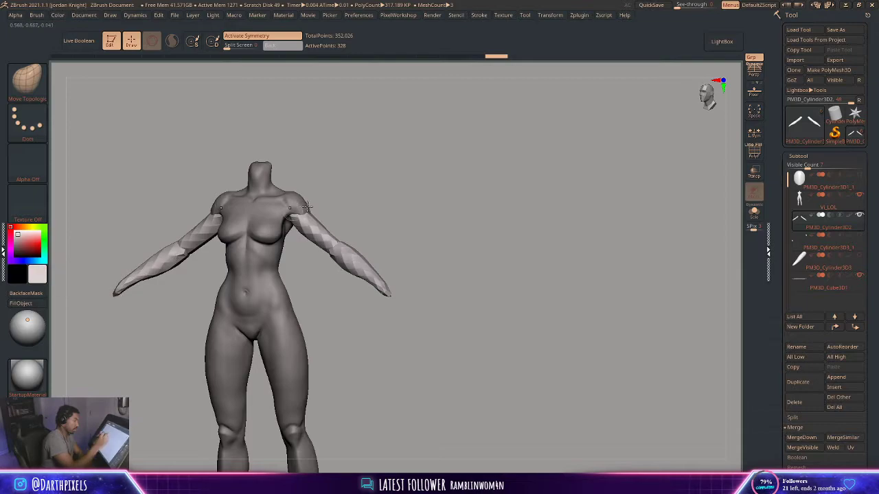
left_click_drag(360, 201, 373, 220)
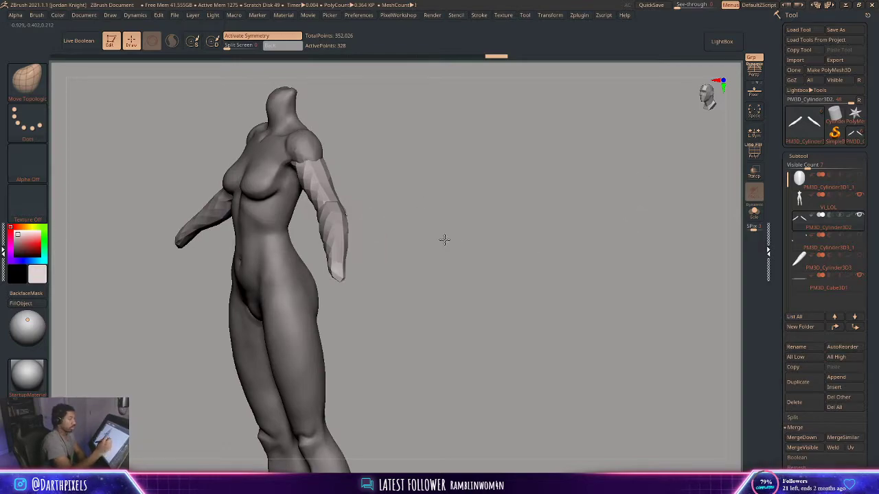
Make the body subtool VI_LOL active and adjust the lower calves' outline with the Move Topological brush
left_click_drag(444, 240, 398, 203, "shift")
left_click(276, 158, "alt")
mouse_move(344, 337)
left_mouse_down("alt")
mouse_move(353, 243)
mouse_move(337, 273)
mouse_move(363, 222)
mouse_move(373, 243)
mouse_move(355, 238)
left_mouse_up("alt")
right_click(306, 320)
key("space")
mouse_move(339, 276)
left_mouse_down()
mouse_move(345, 293)
mouse_move(340, 251)
mouse_move(347, 266)
mouse_move(382, 260)
mouse_move(371, 275)
left_mouse_up()
key("space")
key("space")
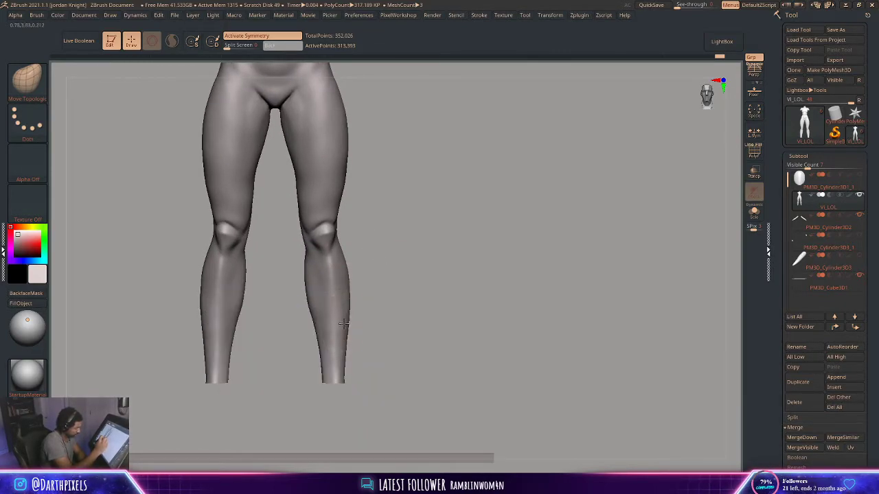
mouse_move(368, 350)
left_mouse_down()
mouse_move(339, 348)
mouse_move(379, 289)
mouse_move(398, 287)
mouse_move(392, 281)
mouse_move(408, 288)
mouse_move(396, 278)
mouse_move(382, 290)
mouse_move(372, 260)
mouse_move(396, 255)
left_mouse_up()
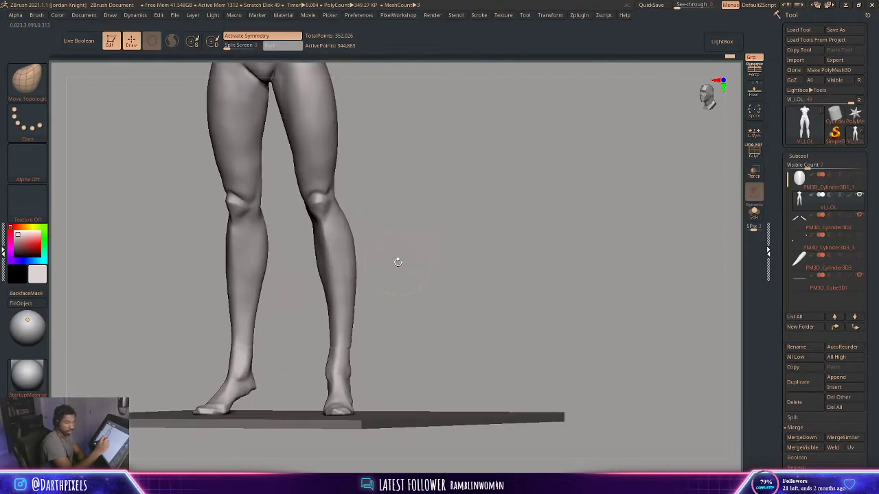
Carve the form just below the kneecaps with the DamStandard brush and smooth the strokes
key("space")
left_click(38, 85)
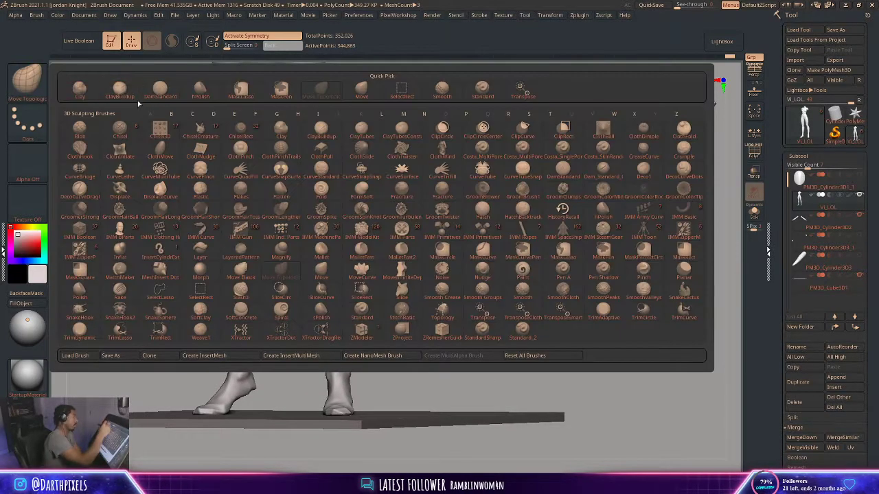
left_click(132, 90)
left_click(39, 83)
left_click(160, 92)
mouse_move(280, 127)
left_mouse_down()
mouse_move(377, 236)
mouse_move(353, 192)
left_mouse_up()
key("space")
key("space")
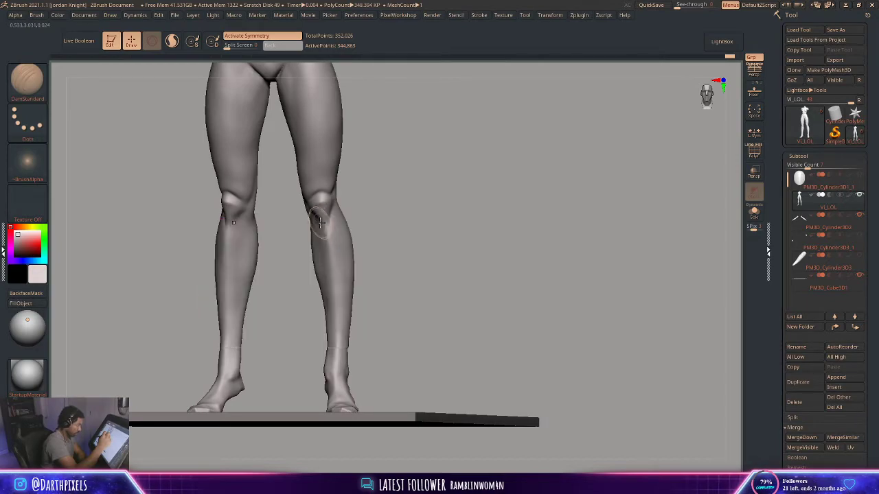
key("shift")
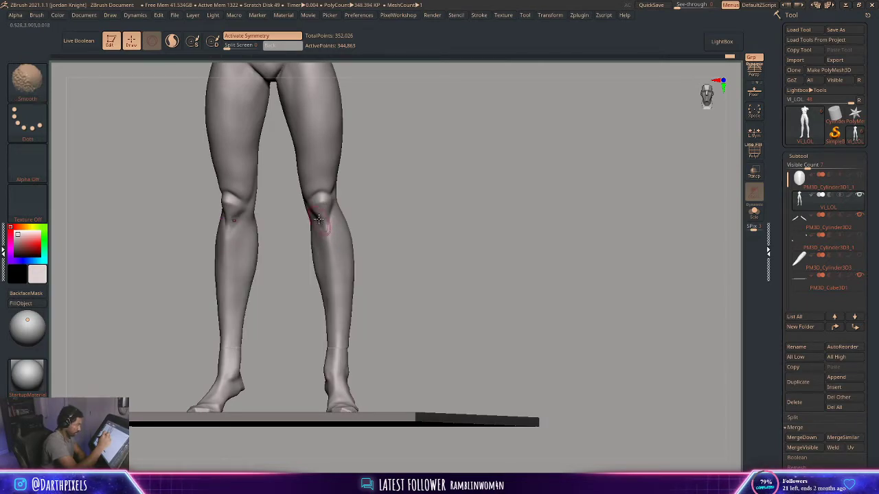
Reshape the rear contour of the calves in side view with the Move brush
mouse_move(373, 213)
left_mouse_down()
mouse_move(385, 230)
mouse_move(369, 232)
mouse_move(397, 233)
mouse_move(326, 230)
left_mouse_up()
key("space")
key("space")
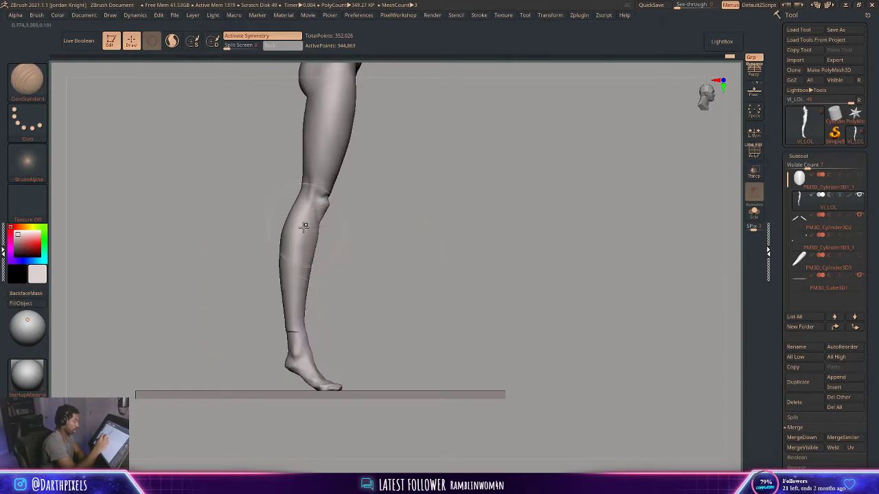
left_click_drag(343, 271, 300, 274)
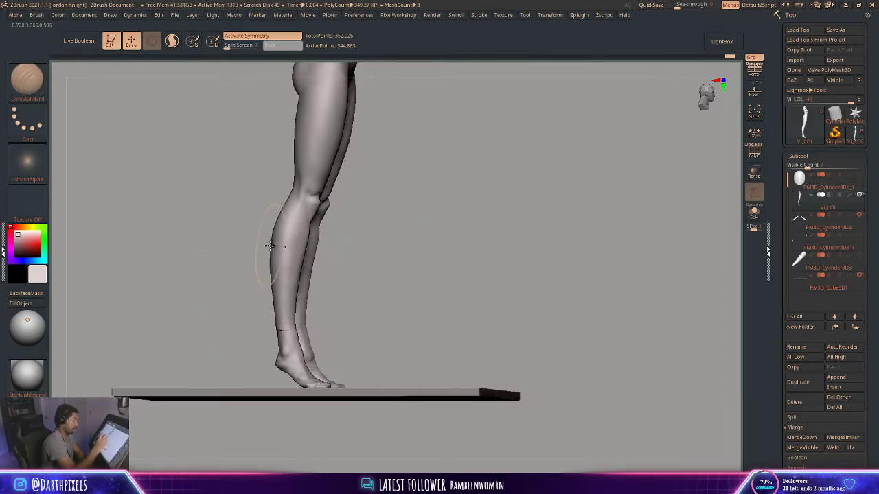
left_click(27, 82)
left_click(347, 97)
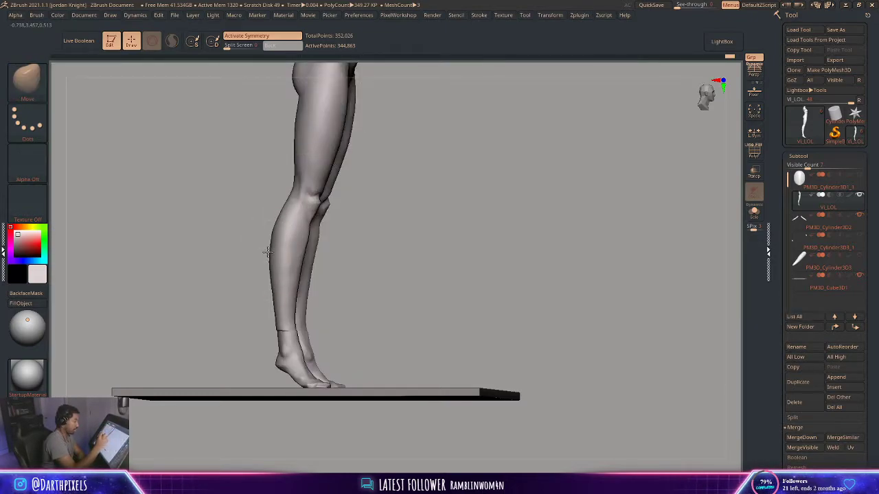
key("space")
left_click_drag(345, 229, 308, 227, "shift")
key("space")
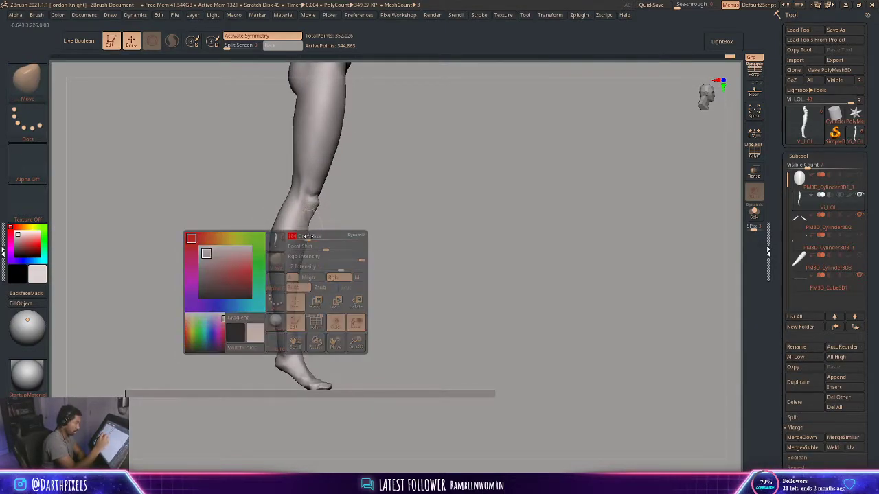
key("space")
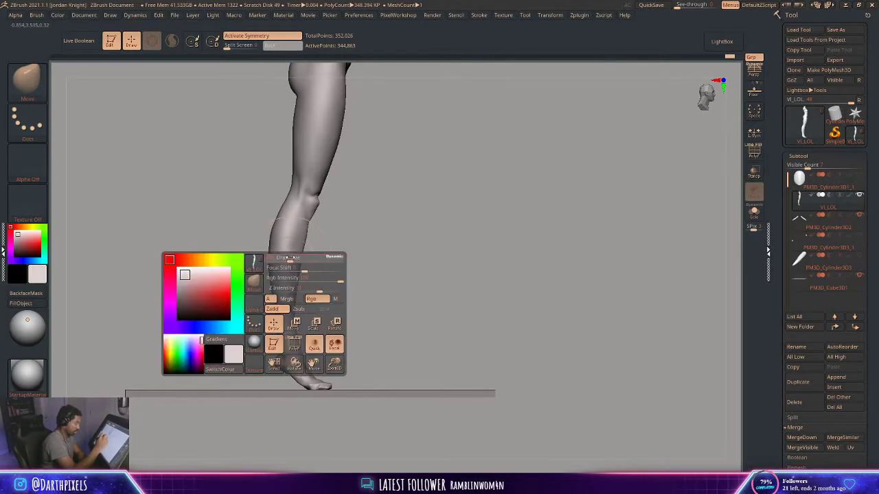
left_click_drag(315, 284, 278, 269)
key("space")
Refine the navel on the abdomen with the DamStandard brush
left_click_drag(442, 194, 414, 284, "alt")
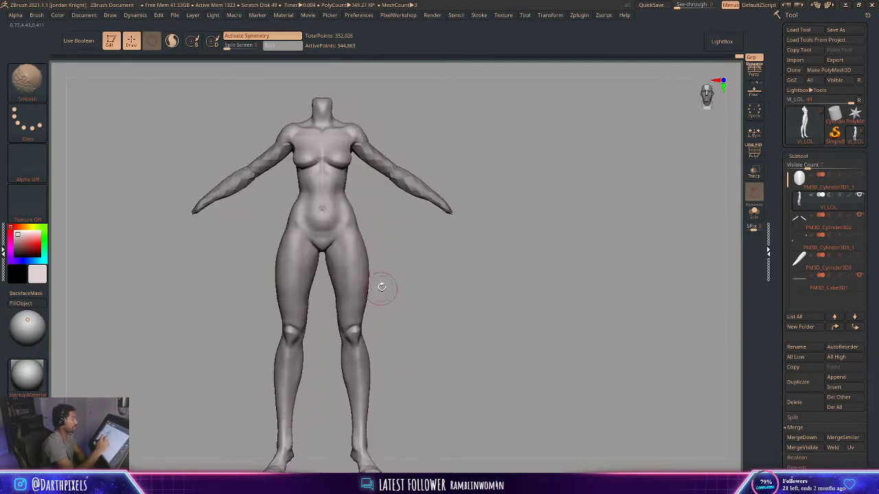
left_click_drag(382, 289, 422, 210, "alt")
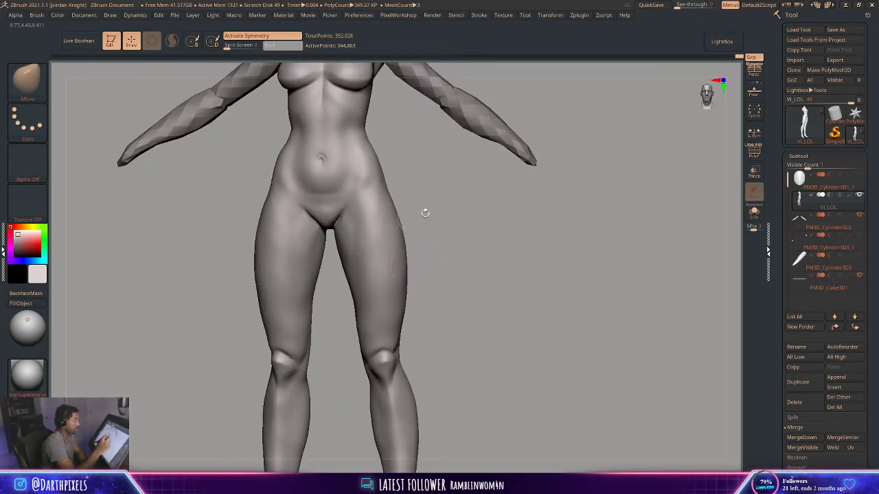
left_click(27, 79)
left_click(160, 90)
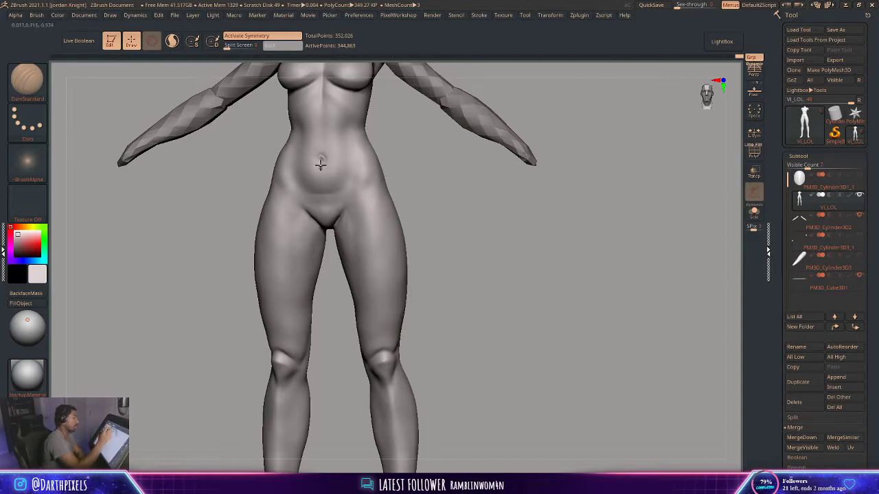
right_click(320, 163)
mouse_move(375, 152)
right_mouse_down()
mouse_move(381, 173)
mouse_move(322, 204)
right_mouse_up()
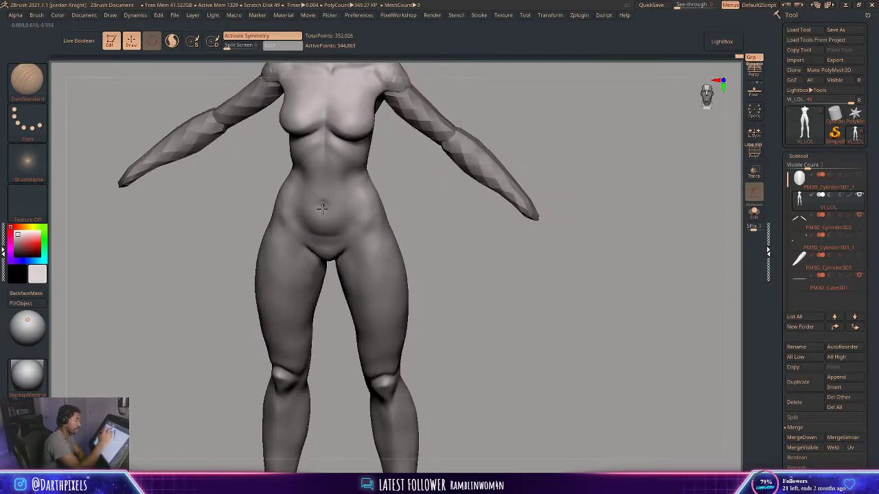
Hide the feet from the ankles down and split the hidden part off into a separate subtool
left_click_drag(414, 210, 401, 194, "alt")
mouse_move(482, 145)
left_mouse_down()
mouse_move(467, 137)
mouse_move(426, 178)
left_mouse_up()
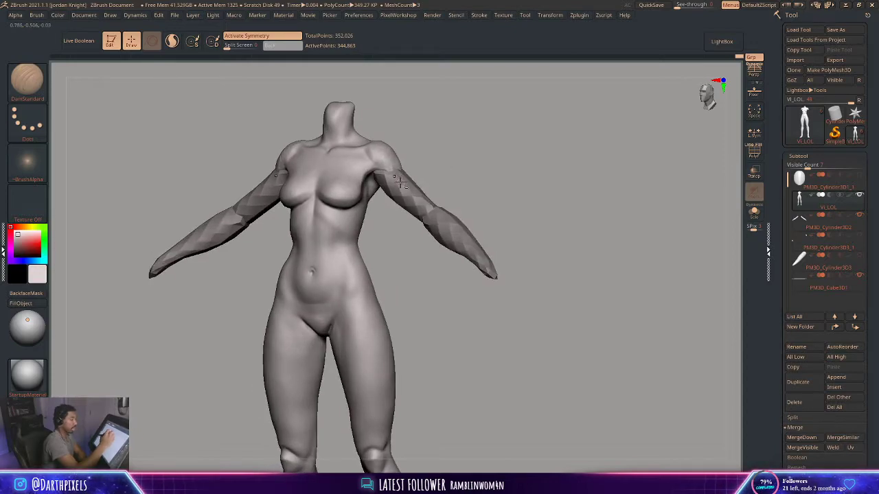
mouse_move(529, 260)
left_mouse_down()
mouse_move(514, 261)
mouse_move(495, 222)
mouse_move(450, 289)
mouse_move(421, 294)
mouse_move(457, 285)
mouse_move(457, 317)
mouse_move(457, 247)
left_mouse_up()
mouse_move(456, 248)
left_mouse_down()
mouse_move(440, 271)
mouse_move(447, 286)
mouse_move(450, 239)
left_mouse_up()
mouse_move(384, 331)
left_mouse_down()
mouse_move(381, 348)
mouse_move(408, 396)
left_mouse_up()
left_click_drag(435, 341, 439, 325, "alt")
left_click_drag(439, 326, 389, 316)
mouse_move(447, 293)
left_mouse_down("alt")
mouse_move(435, 334)
mouse_move(480, 314)
mouse_move(449, 311)
left_mouse_up("alt")
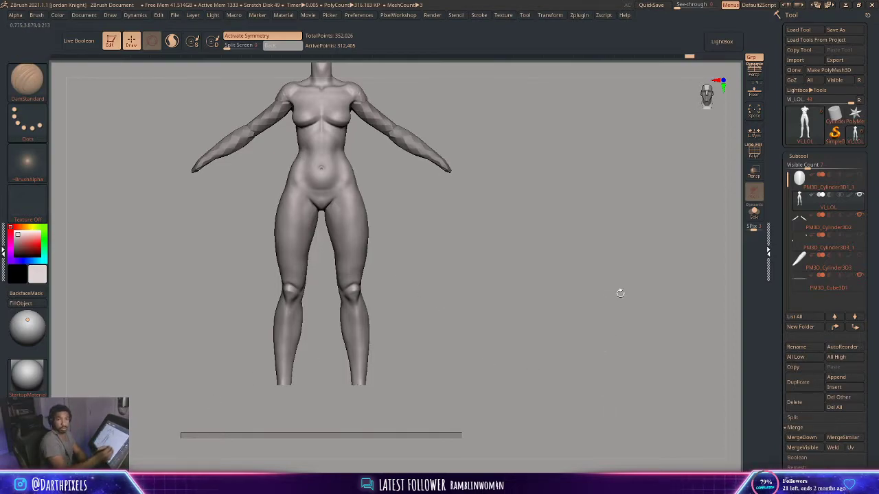
left_click(791, 429)
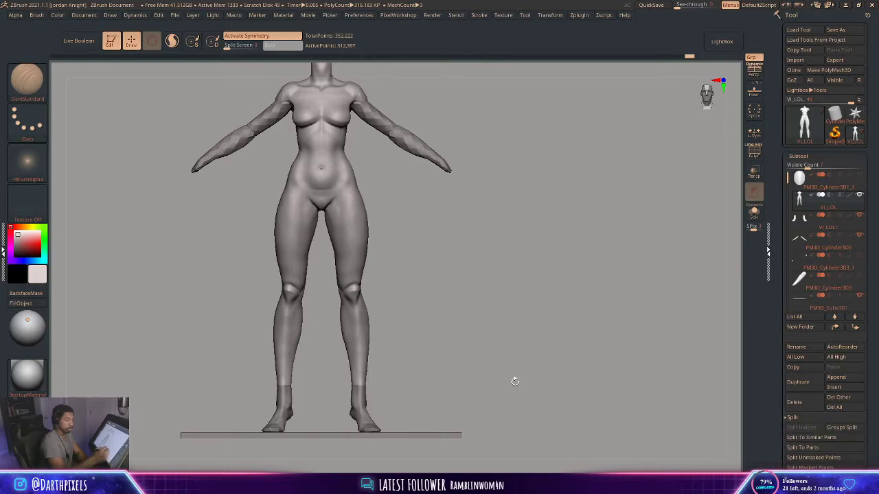
Make the separated feet the active subtool, then tilt them and reposition them under the legs with the transform gizmo
left_click(362, 403, "alt")
left_click_drag(436, 368, 391, 390)
key("w")
left_click_drag(376, 422, 382, 402)
left_click_drag(423, 364, 480, 366)
left_click_drag(480, 366, 486, 363)
mouse_move(395, 364)
left_mouse_down()
mouse_move(404, 355)
mouse_move(388, 353)
mouse_move(427, 353)
mouse_move(403, 371)
left_mouse_up()
left_click_drag(381, 399, 380, 401)
key("q")
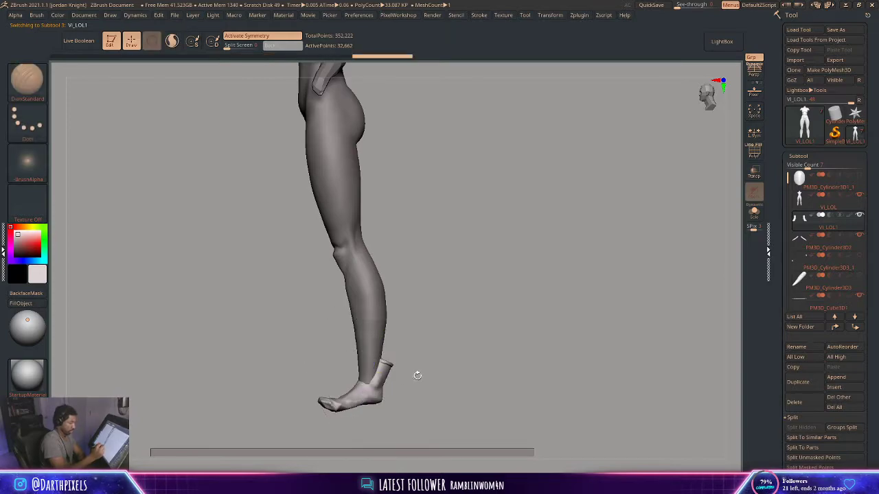
Isolate the feet in Solo mode, hide the upper ankles with the SelectLasso brush and delete the hidden geometry
left_click(754, 213)
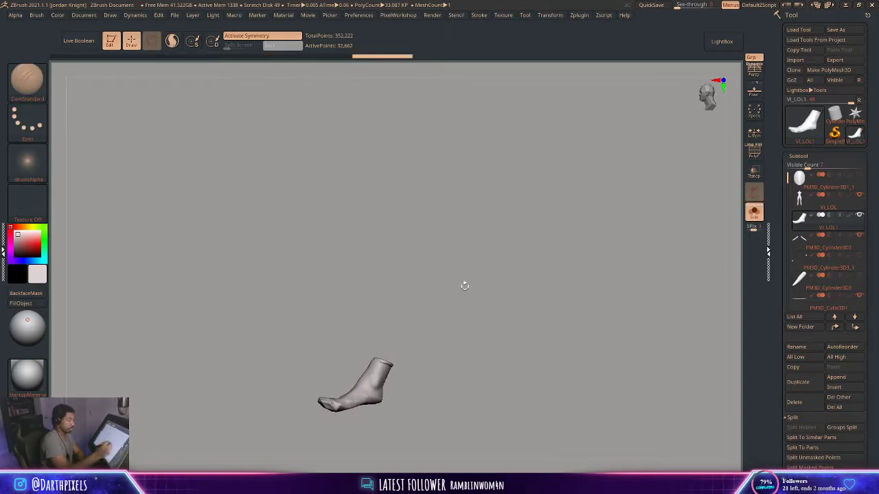
left_click(27, 78)
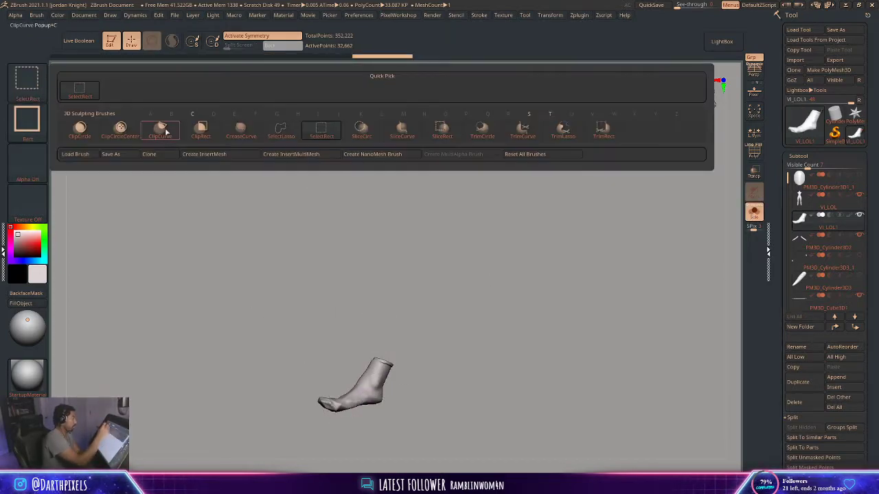
left_click(282, 137)
mouse_move(393, 352)
left_mouse_down("ctrl+alt+shift")
mouse_move(354, 367)
mouse_move(406, 333)
mouse_move(395, 336)
left_mouse_up("ctrl+alt+shift")
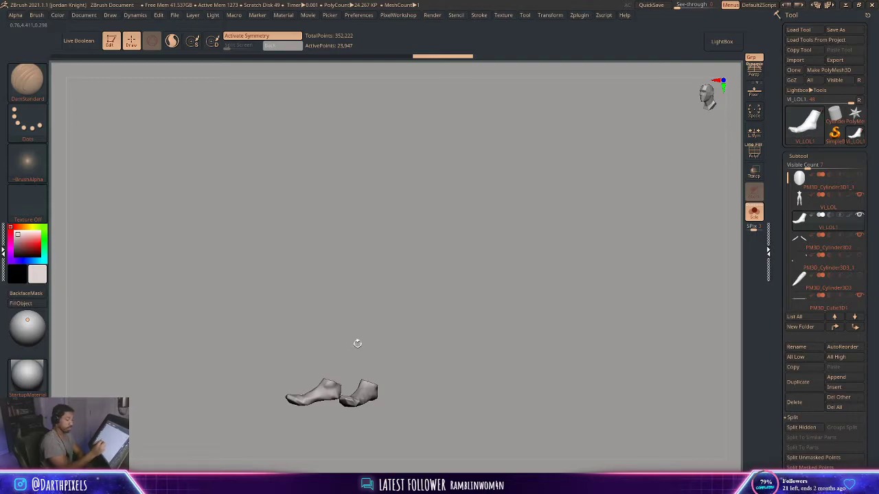
key("space")
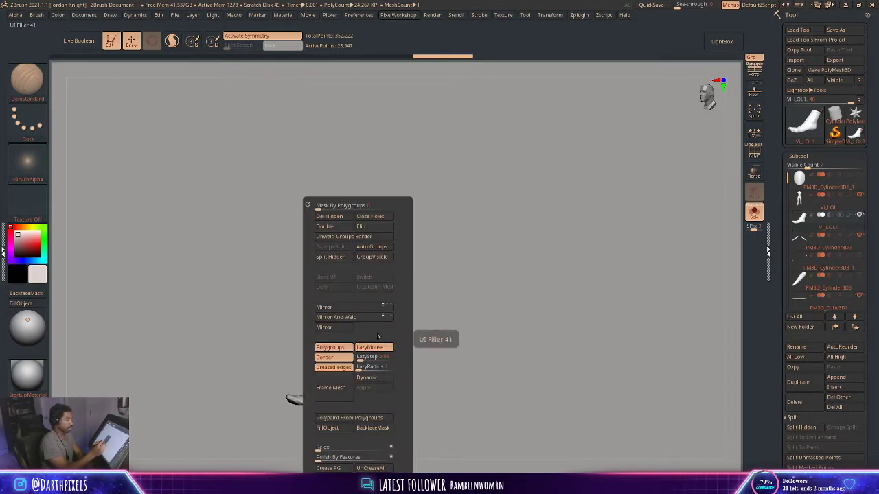
left_click(340, 220)
left_click(339, 219)
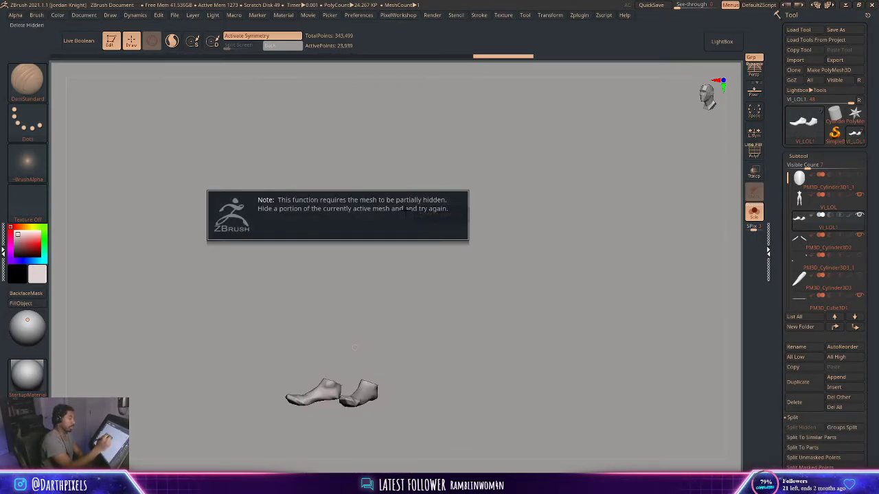
Inspect the trimmed feet from several angles and turn Solo mode off
left_click_drag(404, 293, 419, 307)
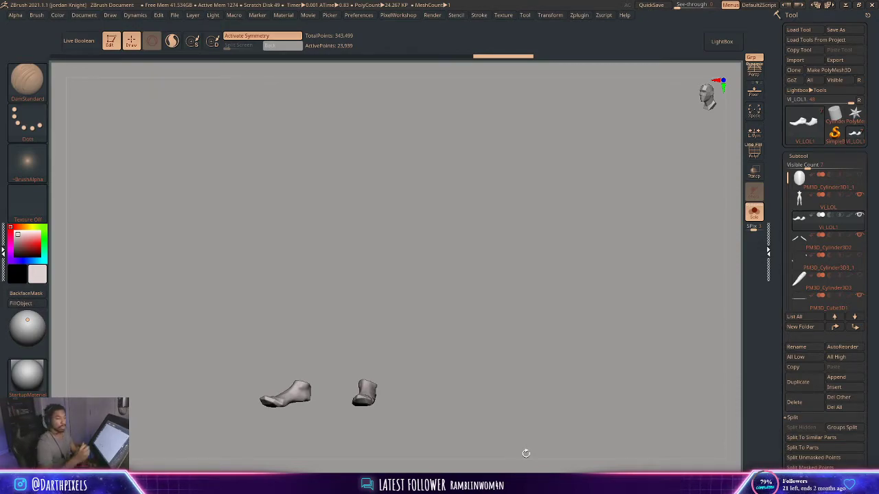
mouse_move(404, 291)
left_mouse_down()
mouse_move(436, 304)
mouse_move(434, 247)
left_mouse_up()
left_click_drag(434, 247, 398, 349)
key("space")
left_click(420, 292)
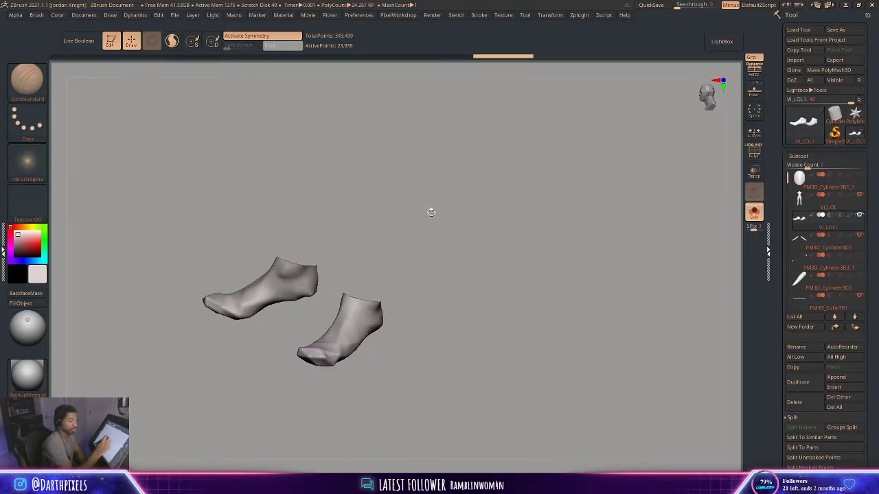
left_click_drag(403, 253, 480, 234)
left_click(753, 215)
Rotate the feet outward beneath the shins with the transform gizmo and return to draw mode
left_click_drag(480, 234, 460, 253)
mouse_move(460, 253)
left_mouse_down("alt")
mouse_move(451, 241)
mouse_move(465, 259)
left_mouse_up("alt")
left_click_drag(466, 259, 451, 257)
key("r")
left_click_drag(371, 321, 372, 327)
mouse_move(445, 259)
left_mouse_down()
mouse_move(457, 259)
mouse_move(429, 296)
mouse_move(437, 204)
mouse_move(388, 278)
mouse_move(553, 160)
mouse_move(672, 130)
left_mouse_up()
key("q")
right_click(434, 194)
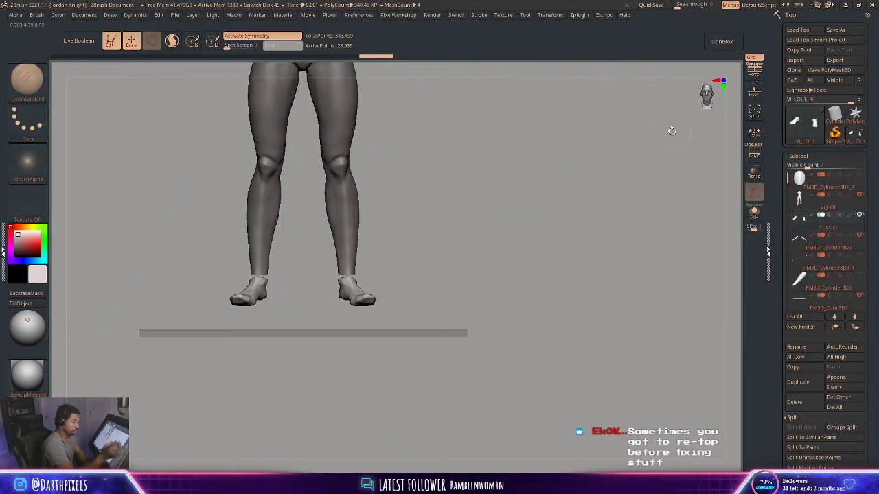
Apply DynaMesh to the feet subtool at resolution 40
left_click(802, 156)
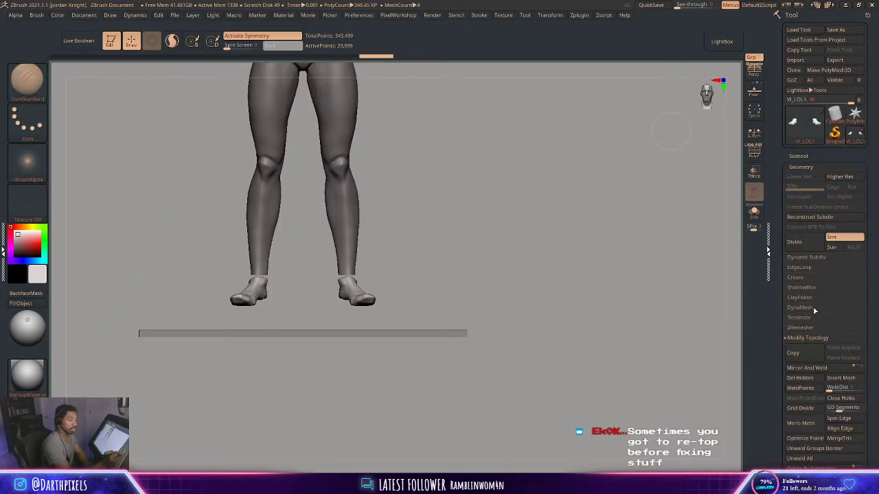
left_click(800, 307)
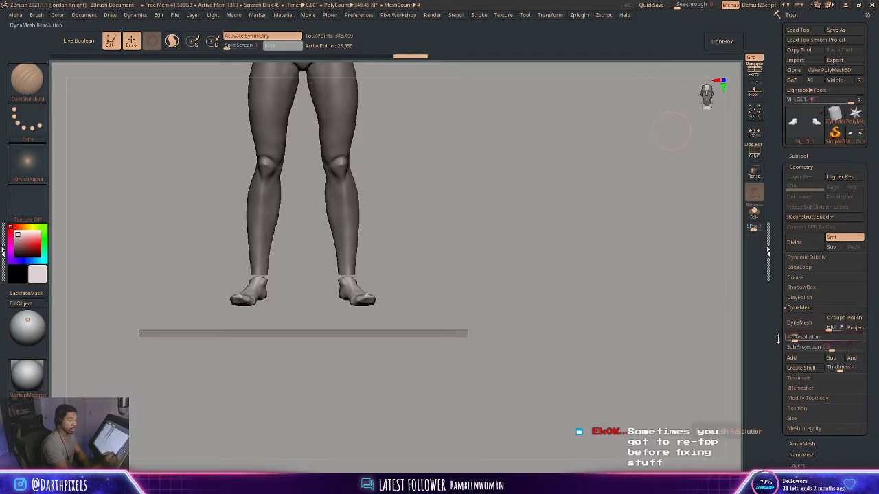
mouse_move(424, 243)
left_mouse_down()
mouse_move(452, 298)
mouse_move(447, 265)
left_mouse_up()
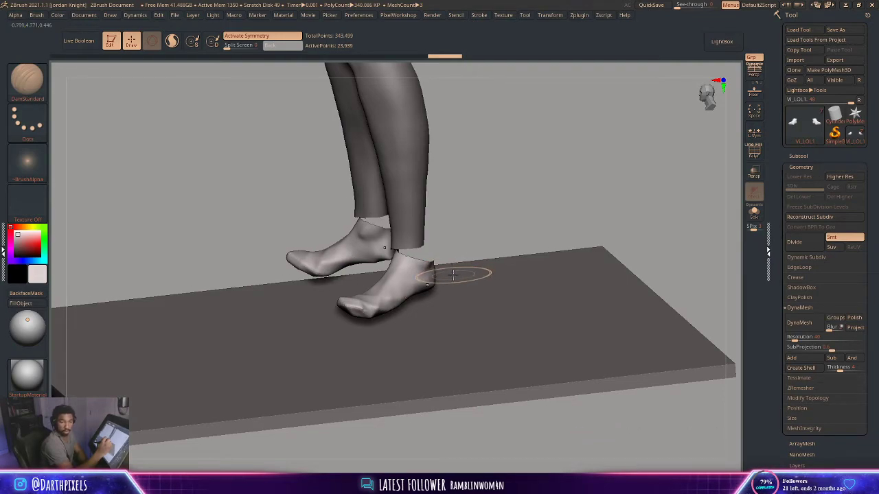
left_click_drag(460, 227, 447, 266)
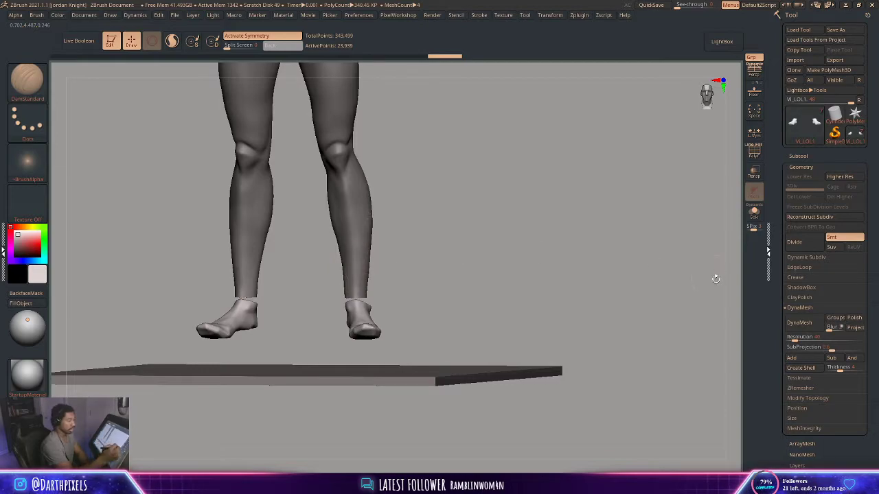
left_click(796, 323)
Switch to the Move brush, adjust its draw size and reshape the toe area of the feet
left_click_drag(465, 267, 488, 248)
right_click(388, 287)
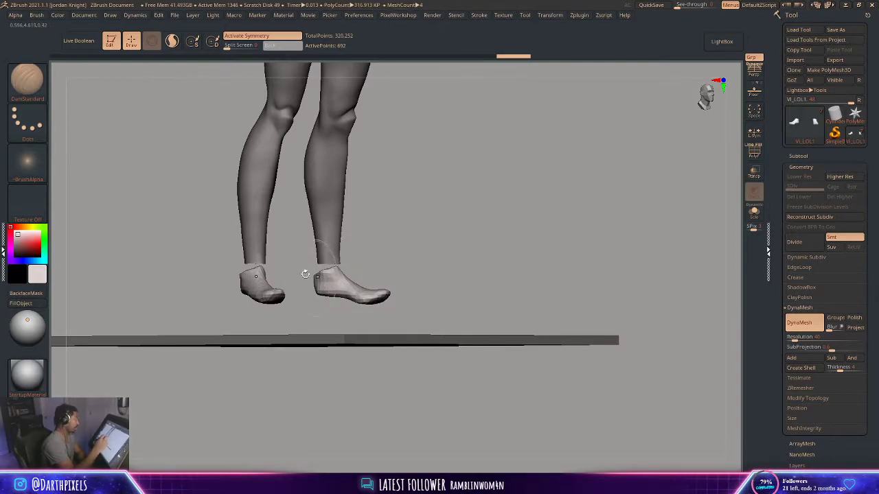
key("b")
key("m")
key("v")
right_click(324, 291)
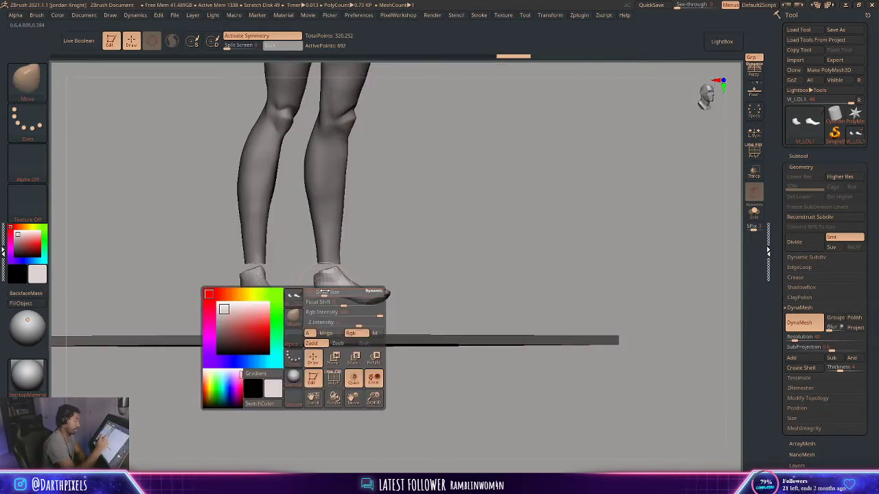
left_click_drag(323, 295, 324, 301)
left_click_drag(383, 294, 378, 297)
Insert the Foot mesh from the IMM BParts brush over the existing foot at the end of the shin
left_click_drag(467, 258, 417, 272)
left_click_drag(416, 272, 411, 307, "alt")
key("r")
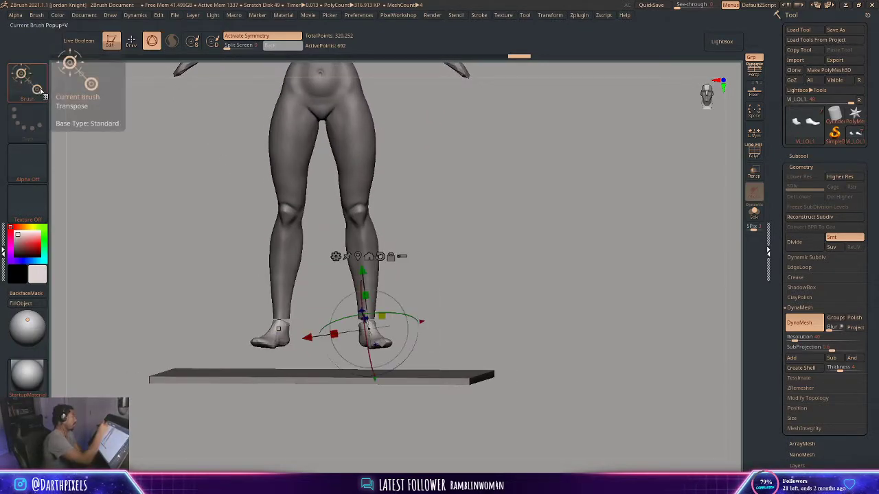
key("q")
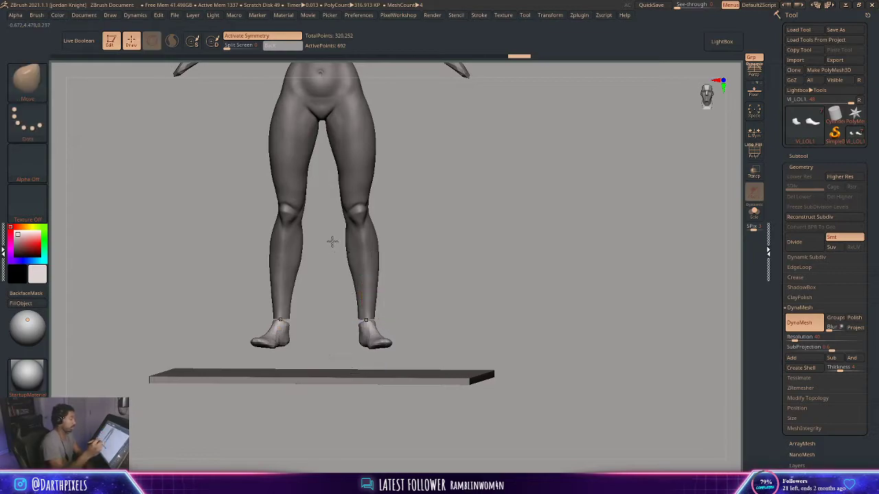
key("b")
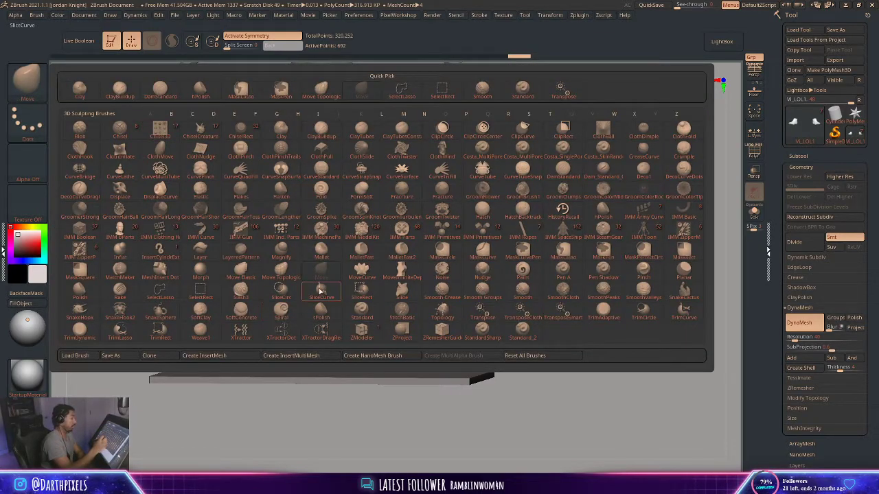
left_click(121, 229)
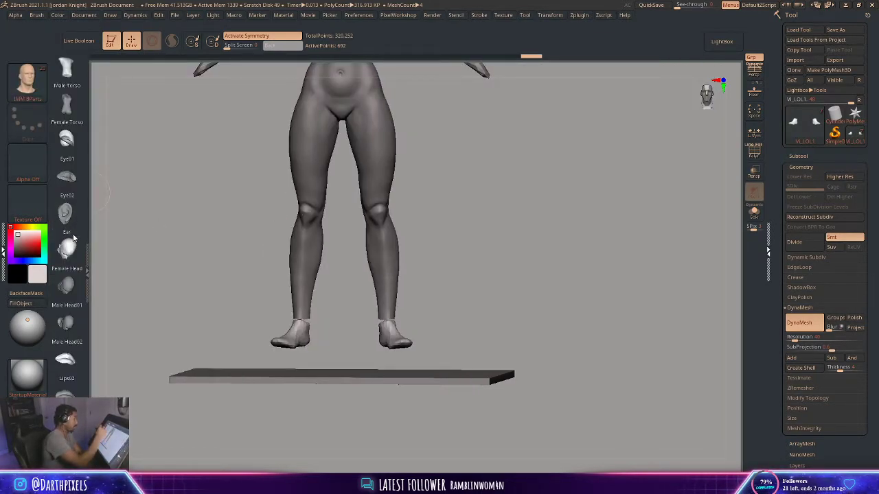
scroll(74, 237, "down", 5)
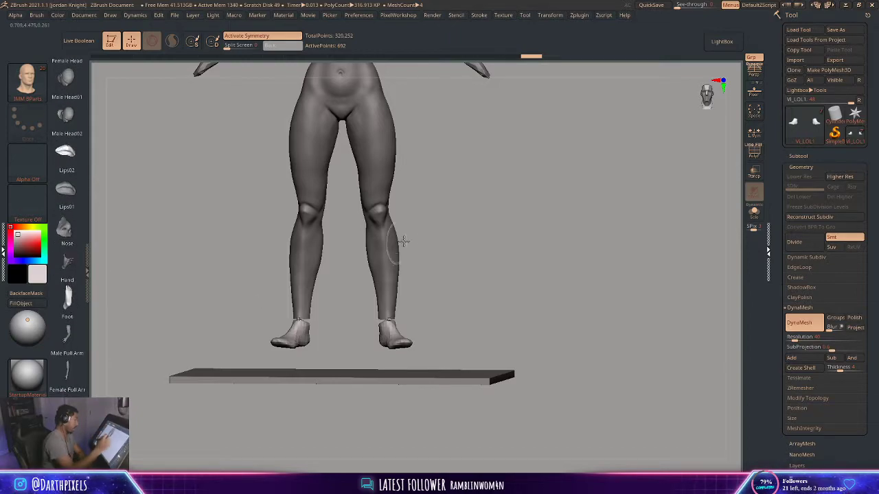
left_click_drag(404, 242, 407, 207)
left_click_drag(386, 260, 391, 294)
mouse_move(454, 203)
left_mouse_down()
mouse_move(436, 271)
mouse_move(438, 232)
mouse_move(357, 231)
left_mouse_up()
Position, scale and rotate the inserted foot with the transform gizmo to line up beneath the shin
key("w")
left_click_drag(392, 280, 389, 325)
left_click_drag(450, 266, 481, 298)
left_click_drag(386, 326, 392, 324)
left_click_drag(468, 293, 453, 292, "shift")
left_click_drag(398, 294, 408, 274)
left_click_drag(437, 294, 460, 304)
mouse_move(395, 325)
left_mouse_down()
mouse_move(384, 314)
mouse_move(435, 289)
mouse_move(391, 322)
mouse_move(488, 289)
mouse_move(451, 289)
mouse_move(443, 272)
mouse_move(435, 300)
mouse_move(422, 258)
mouse_move(477, 223)
mouse_move(414, 287)
mouse_move(451, 253)
mouse_move(444, 245)
left_mouse_up()
Return to draw mode and isolate the inserted feet, hiding the old blocked-out ones
key("q")
left_click_drag(453, 205, 437, 321)
left_click(398, 348, "ctrl+shift")
left_click(398, 348, "ctrl+shift")
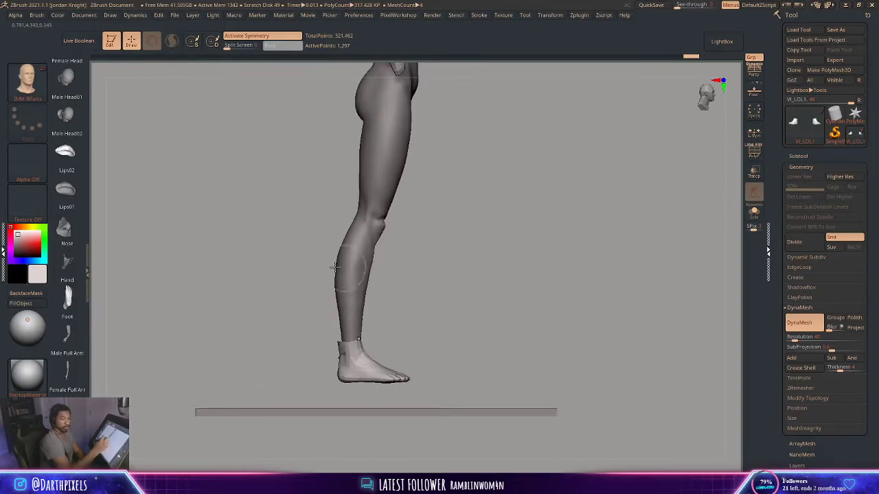
Switch to the Move brush and delete the hidden geometry of the old feet
left_click(28, 79)
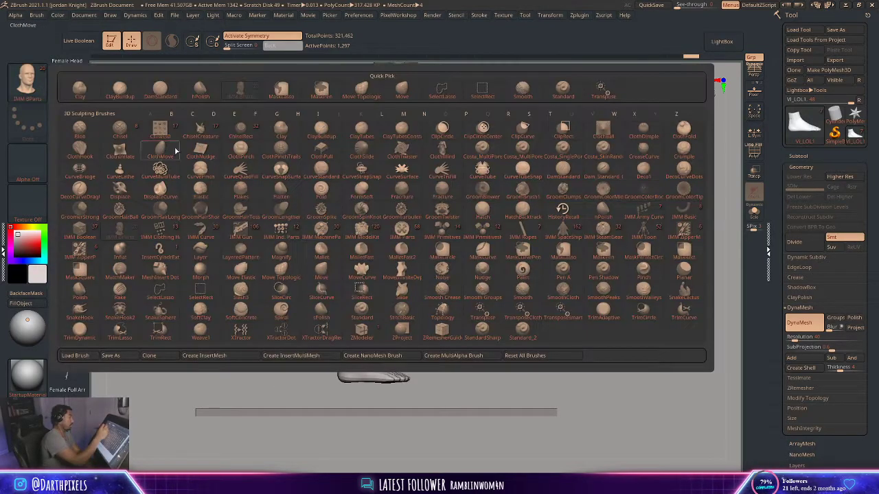
left_click(397, 94)
left_click_drag(488, 232, 480, 242)
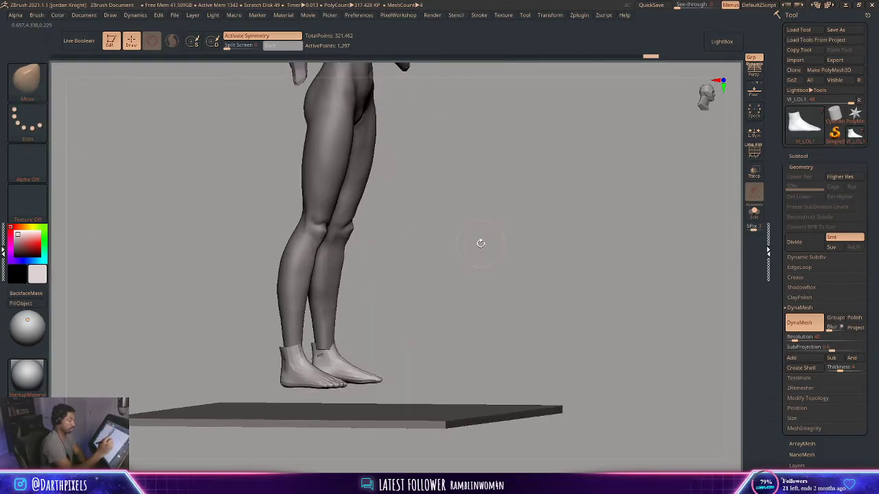
key("w")
key("q")
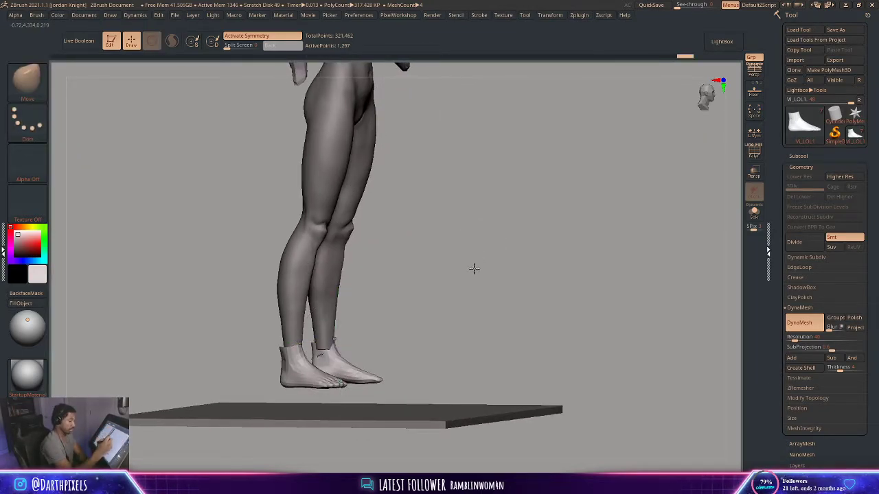
key("2")
left_click(454, 216)
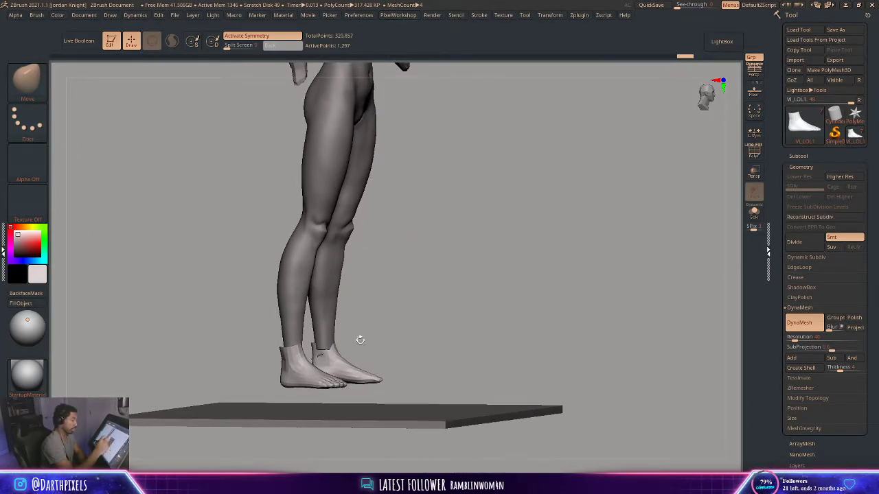
Shift the new feet slightly inward beneath the shins with the transform gizmo and return to draw mode
left_click_drag(458, 272, 384, 216, "shift")
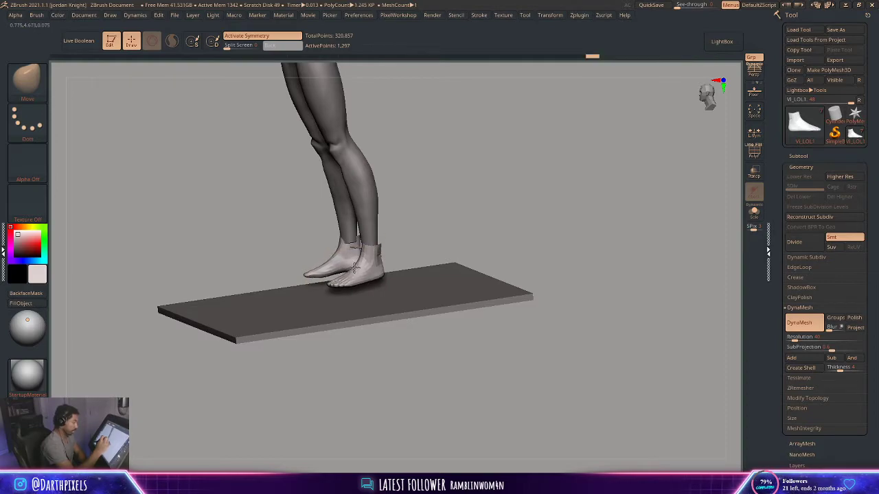
left_click_drag(408, 231, 437, 228)
key("space")
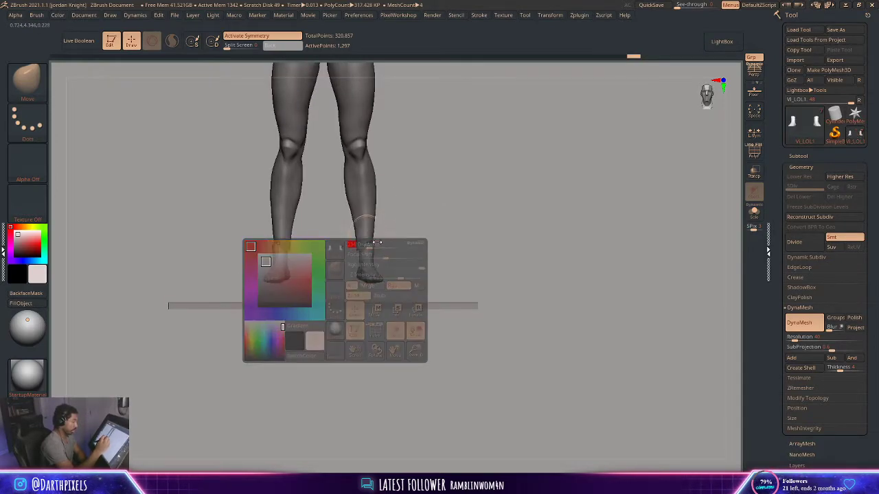
left_click_drag(335, 300, 392, 277, "alt")
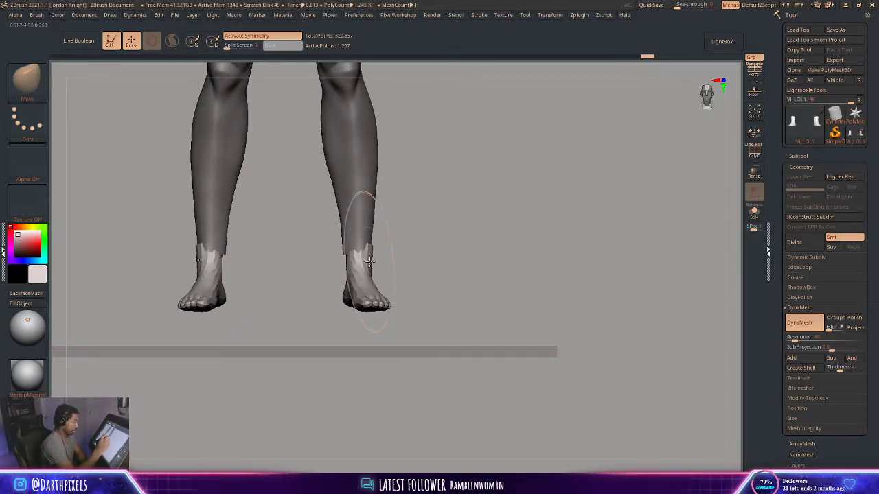
key("w")
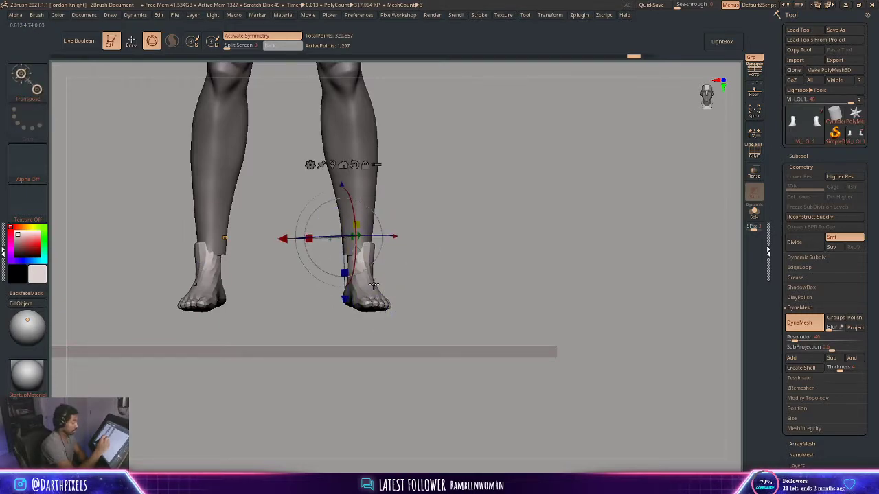
left_click(373, 285)
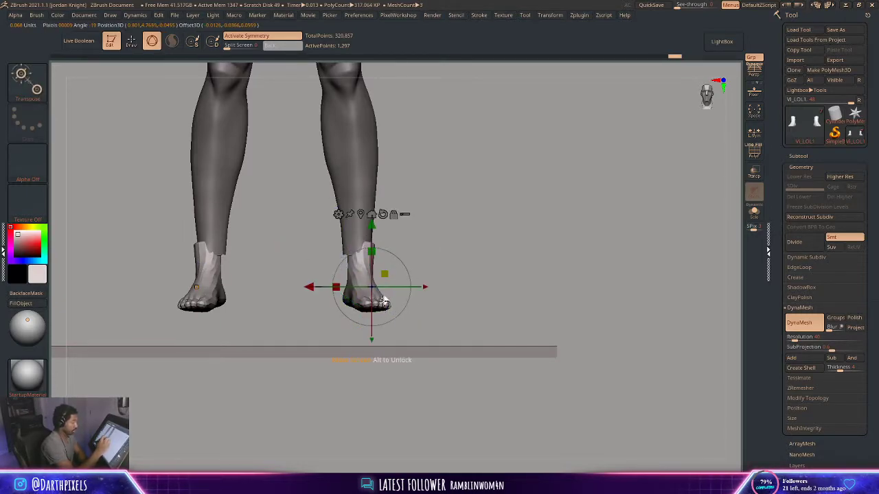
left_click_drag(384, 301, 380, 301)
key("q")
Adjust the brush's draw size around the ankles and switch to the DamStandard brush
right_click(367, 251)
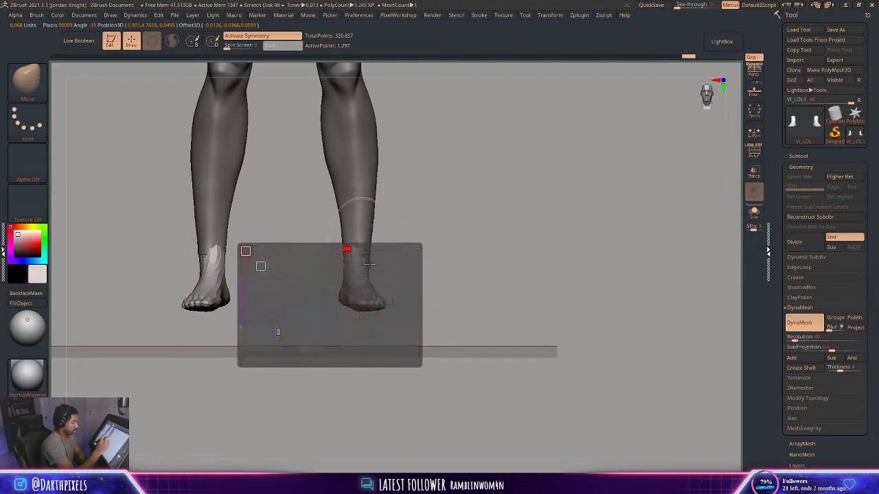
right_click(373, 265)
right_click_drag(381, 247, 366, 274)
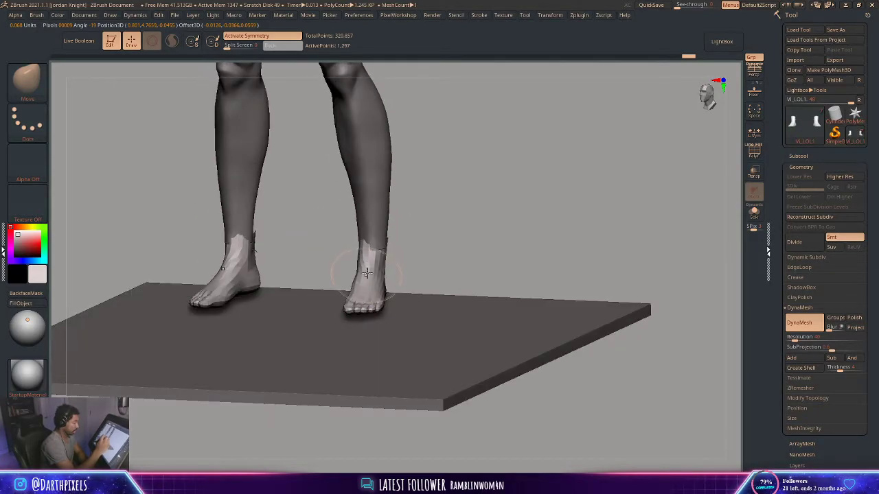
left_click(31, 85)
left_click(165, 90)
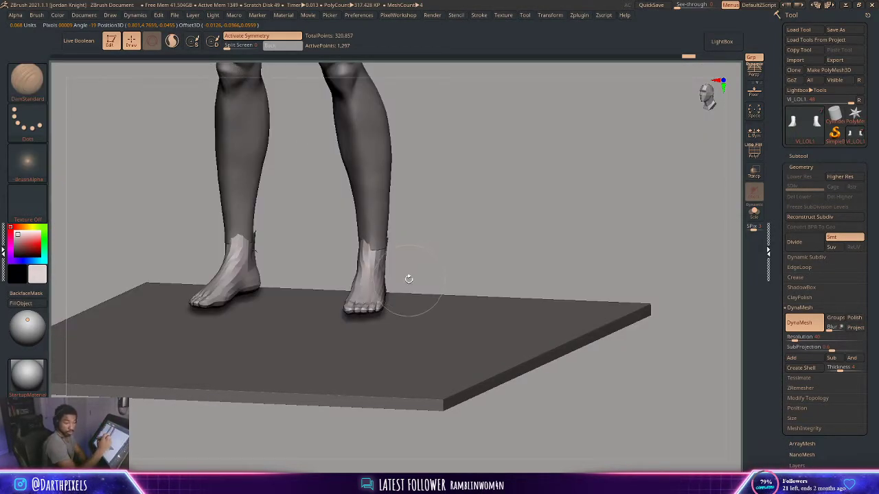
right_click(385, 274)
right_click_drag(385, 273, 358, 259)
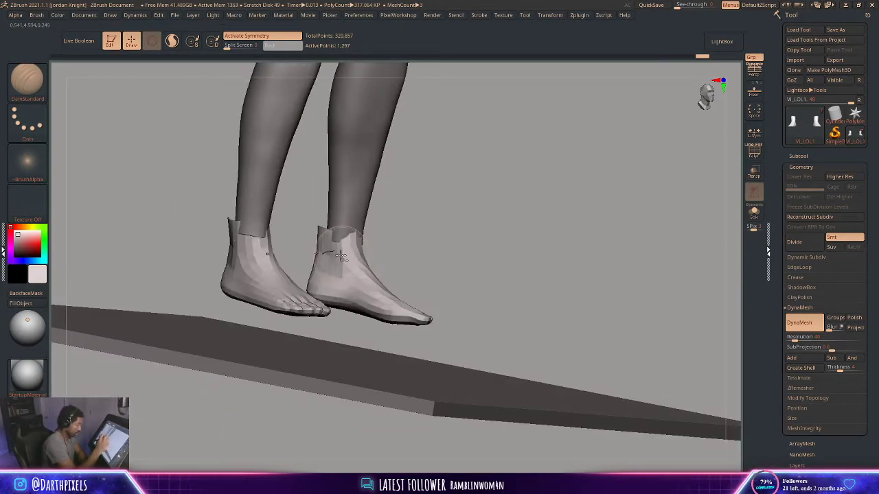
mouse_move(367, 237)
right_mouse_down()
mouse_move(355, 257)
mouse_move(390, 202)
mouse_move(449, 186)
mouse_move(426, 196)
mouse_move(428, 240)
mouse_move(375, 275)
mouse_move(428, 241)
mouse_move(393, 250)
right_mouse_up()
Switch to the ClayBuildup brush and stroke the outer side of the ankle
key("b")
key("c")
key("b")
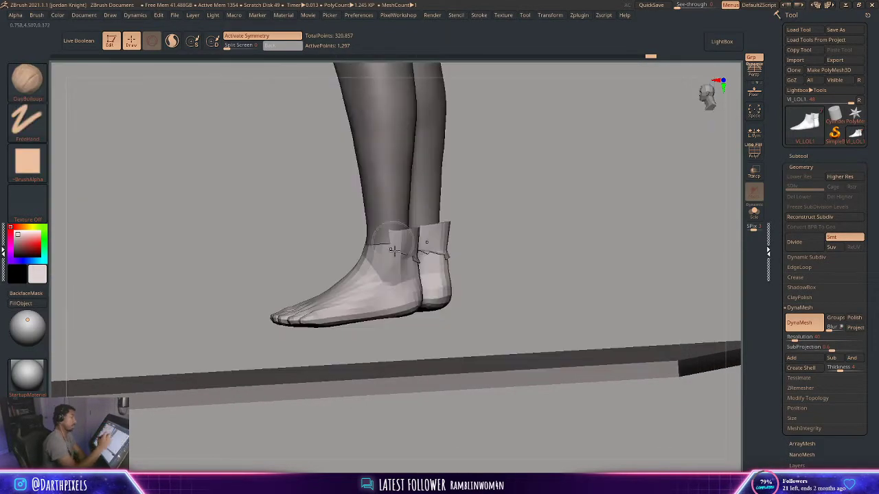
left_click_drag(392, 249, 395, 265)
right_click_drag(388, 274, 444, 218)
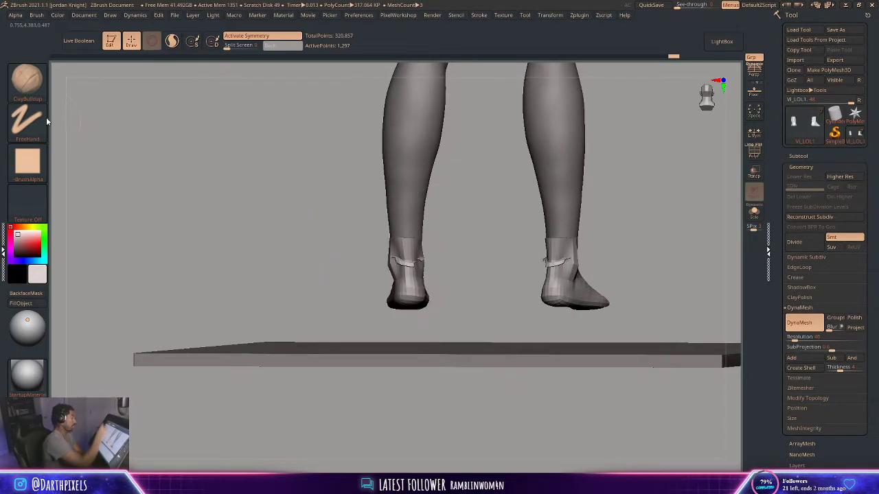
Switch to the Move Topological brush and scale the feet down slightly with the transform gizmo
key("b")
key("m")
key("t")
mouse_move(417, 133)
right_mouse_down()
mouse_move(417, 237)
mouse_move(494, 210)
right_mouse_up()
key("w")
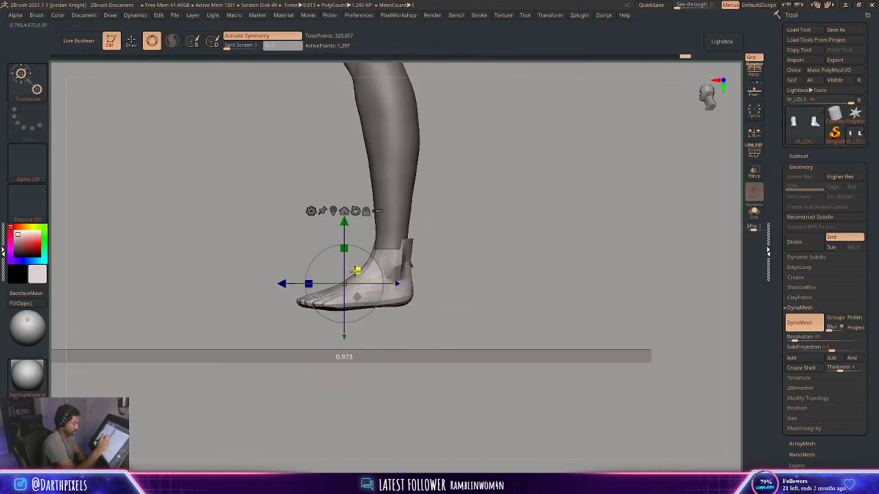
key("q")
Show the polyframe, isolate the main foot polygroup and delete the hidden geometry
mouse_move(449, 212)
right_mouse_down()
mouse_move(477, 226)
mouse_move(422, 214)
mouse_move(496, 249)
mouse_move(457, 194)
mouse_move(521, 205)
mouse_move(389, 262)
mouse_move(513, 193)
mouse_move(496, 198)
right_mouse_up()
key("shift+f")
key("ctrl+shift")
key("space")
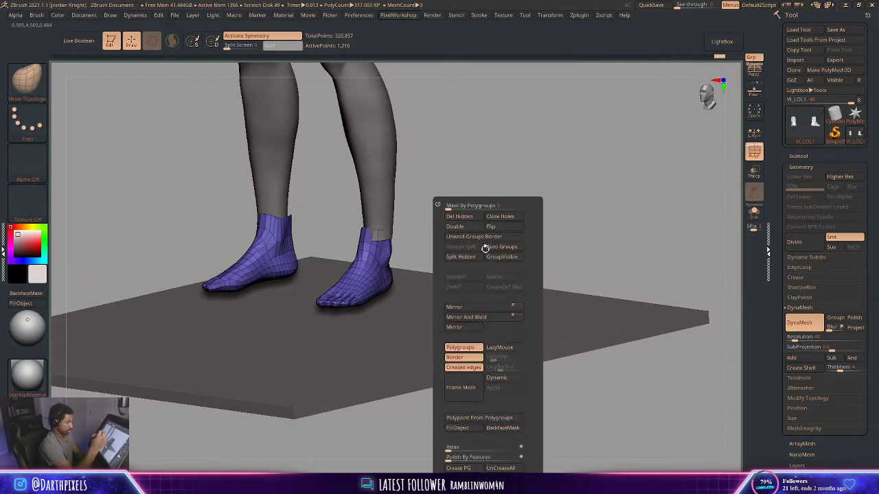
left_click(471, 216)
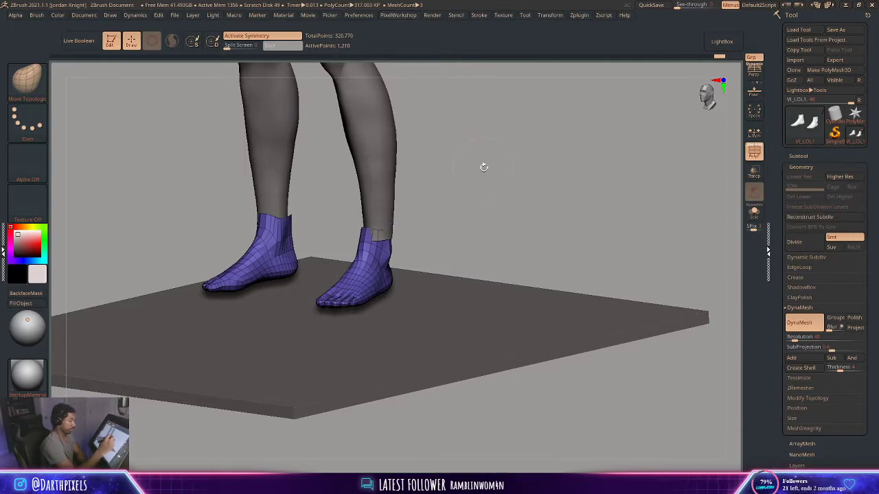
Adjust the placement of the feet with the transform gizmo and return to draw mode
right_click_drag(485, 165, 432, 267)
key("r")
left_click_drag(392, 323, 395, 336)
key("q")
Change the draw size and fit the ankles to the shins with the Move Topological brush
right_click_drag(424, 262, 364, 312)
right_click(364, 312)
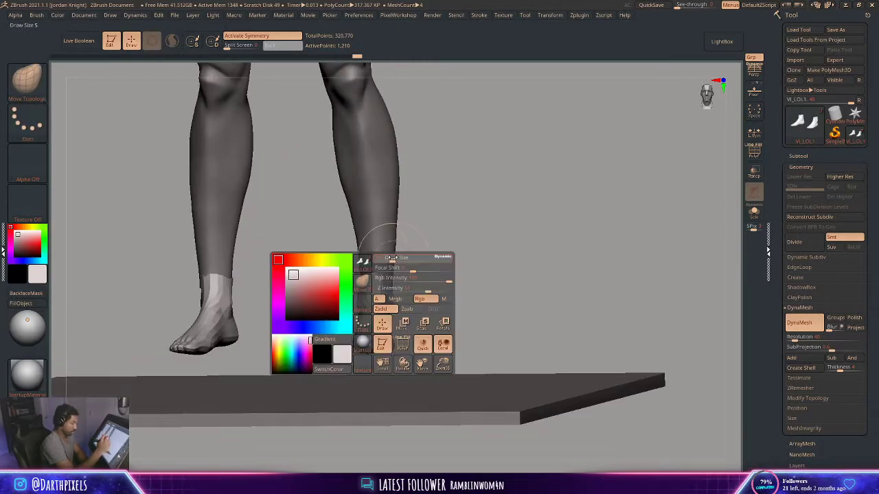
mouse_move(429, 237)
right_mouse_down()
mouse_move(420, 243)
mouse_move(423, 232)
right_mouse_up()
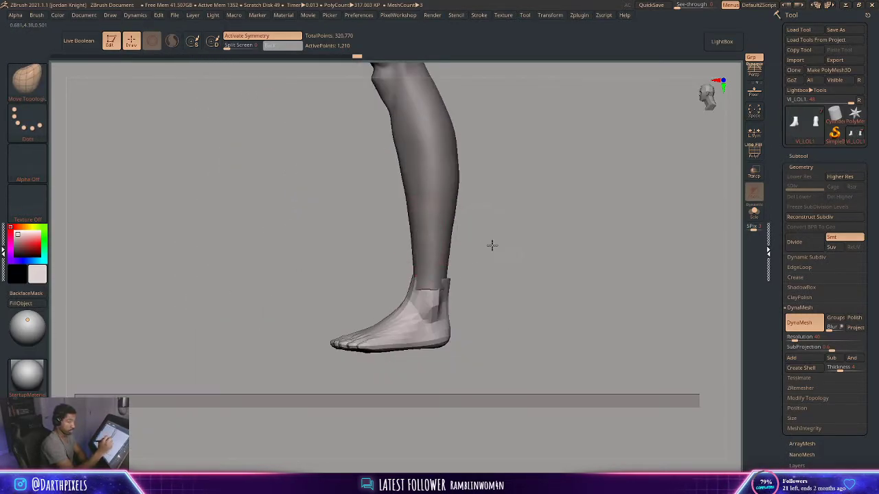
mouse_move(492, 245)
right_mouse_down()
mouse_move(399, 266)
mouse_move(475, 261)
right_mouse_up()
key("w")
key("q")
right_click(369, 323)
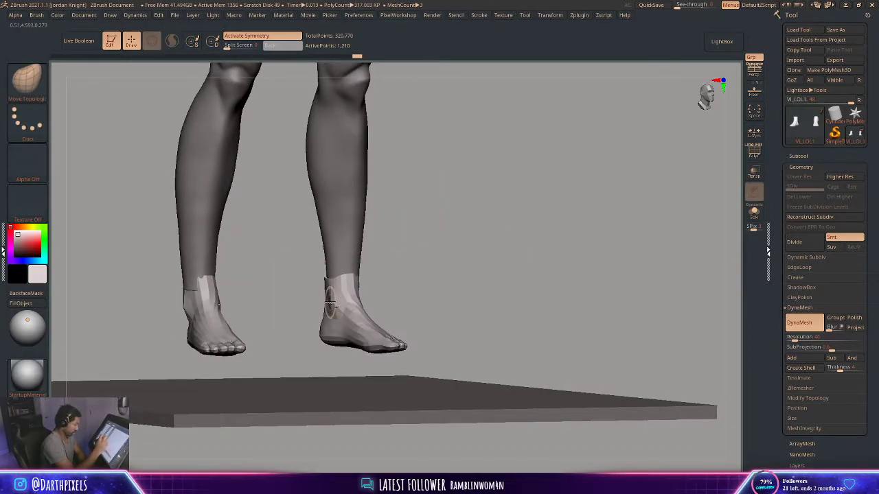
right_click_drag(343, 294, 384, 255)
right_click(343, 280)
Turn the feet and move them slightly outward beneath the shins with the transform gizmo
key("w")
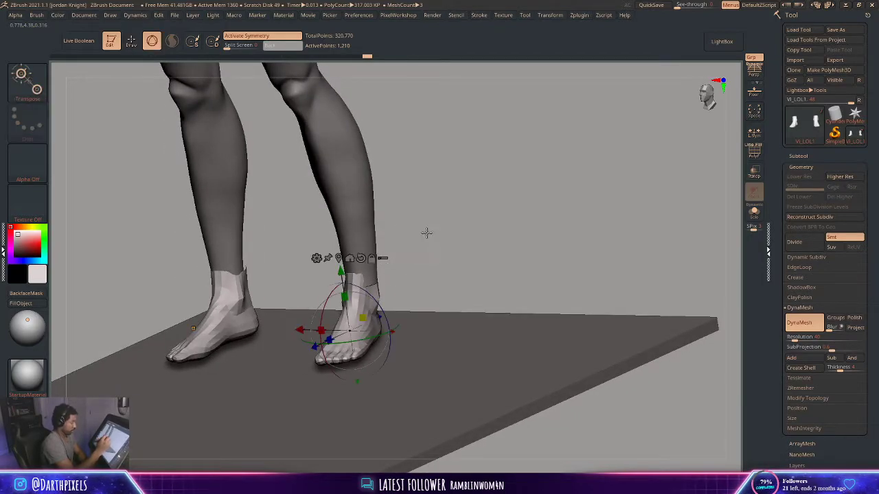
right_click_drag(426, 234, 369, 320, "shift")
left_click_drag(400, 330, 402, 330)
right_click_drag(426, 336, 365, 347)
right_click_drag(447, 289, 469, 292)
mouse_move(469, 291)
right_mouse_down("ctrl")
mouse_move(457, 318)
mouse_move(437, 289)
mouse_move(418, 293)
mouse_move(419, 278)
mouse_move(447, 290)
mouse_move(445, 321)
right_mouse_up("ctrl")
key("q")
key("w")
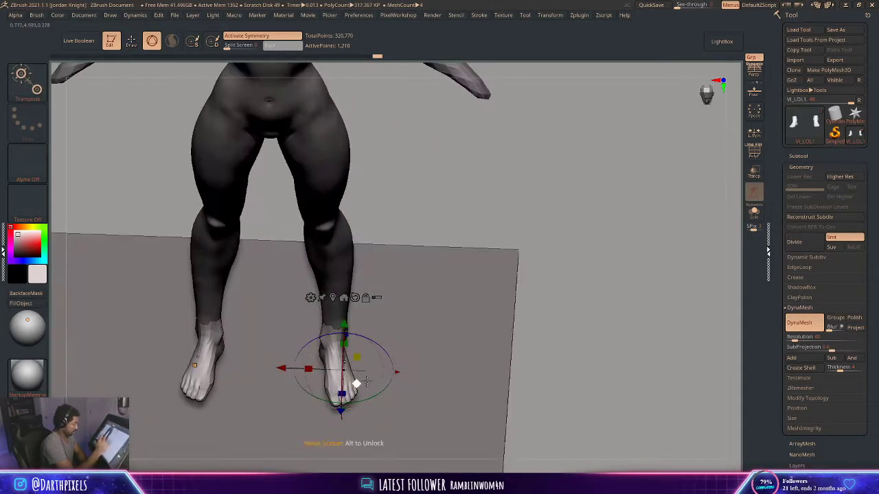
mouse_move(367, 393)
left_mouse_down()
mouse_move(377, 392)
mouse_move(362, 382)
left_mouse_up()
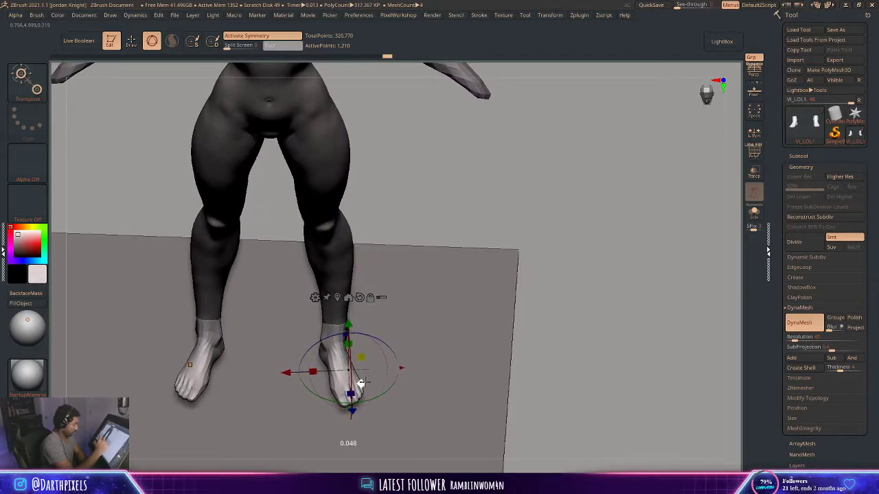
Examine the alignment of the feet with the legs in profile
mouse_move(516, 239)
right_mouse_down("shift")
mouse_move(522, 220)
mouse_move(474, 235)
right_mouse_up("shift")
key("q")
mouse_move(474, 235)
right_mouse_down("ctrl")
mouse_move(441, 232)
mouse_move(429, 248)
mouse_move(416, 245)
mouse_move(432, 260)
right_mouse_up("ctrl")
key("w")
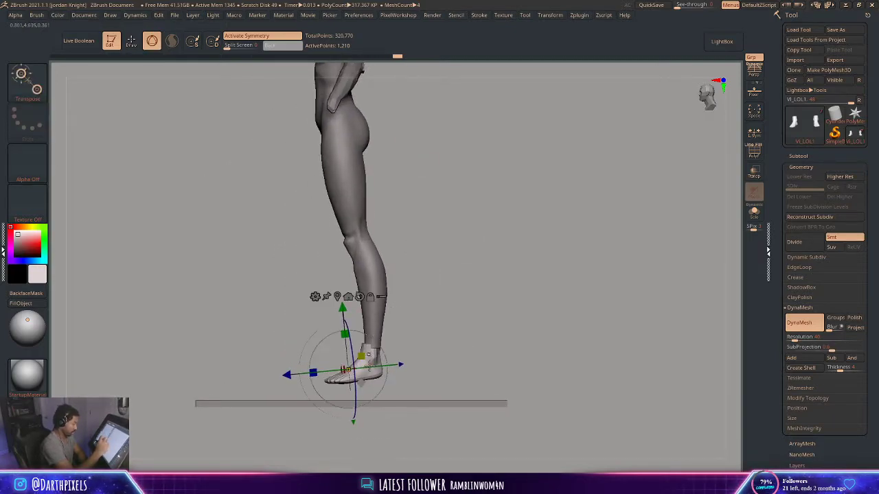
right_click_drag(414, 309, 446, 308, "shift")
key("q")
Switch to the arms subtool and back to the feet, and examine the whole figure from the side and front
left_click(374, 153, "alt")
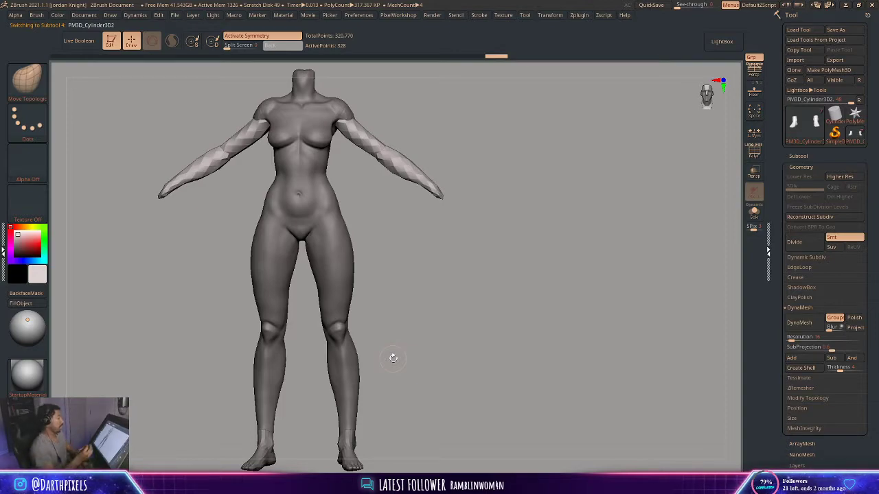
left_click(348, 431, "alt")
right_click_drag(414, 378, 406, 343, "alt")
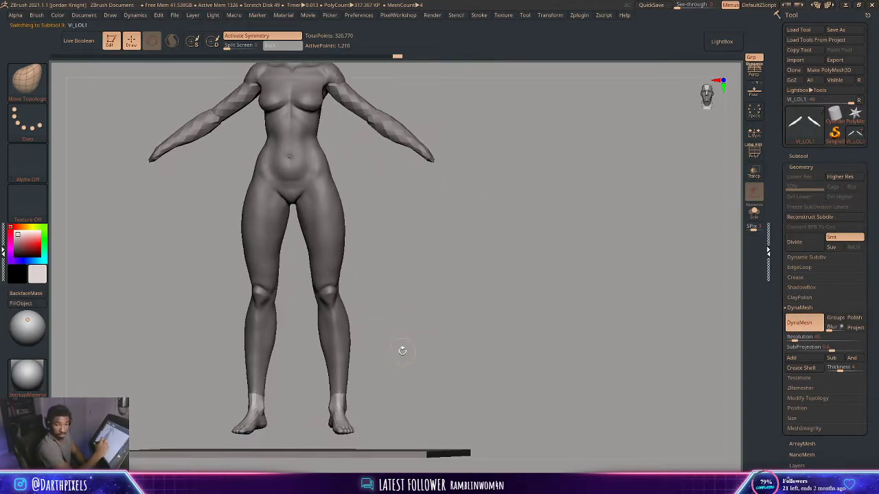
key("r")
right_click_drag(426, 314, 396, 322)
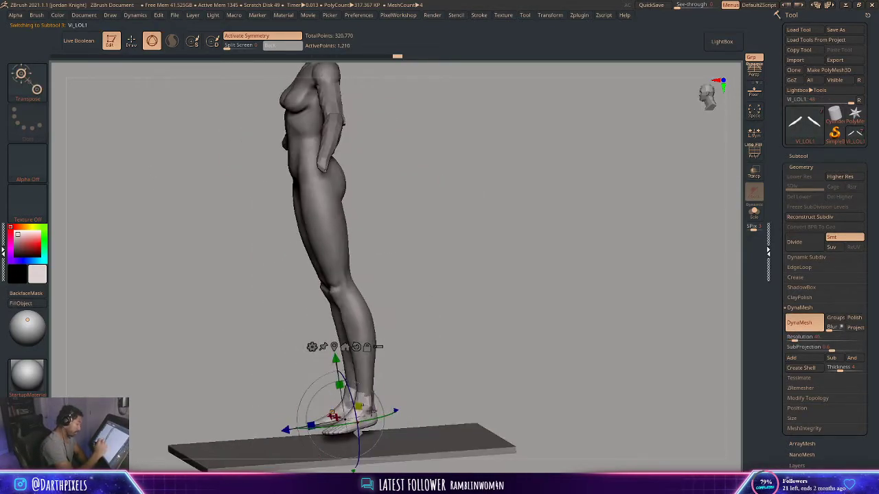
key("q")
mouse_move(389, 355)
right_mouse_down()
mouse_move(437, 246)
mouse_move(451, 261)
mouse_move(472, 258)
right_mouse_up()
right_click(436, 247)
right_click(374, 335)
right_click_drag(472, 257, 477, 310, "alt")
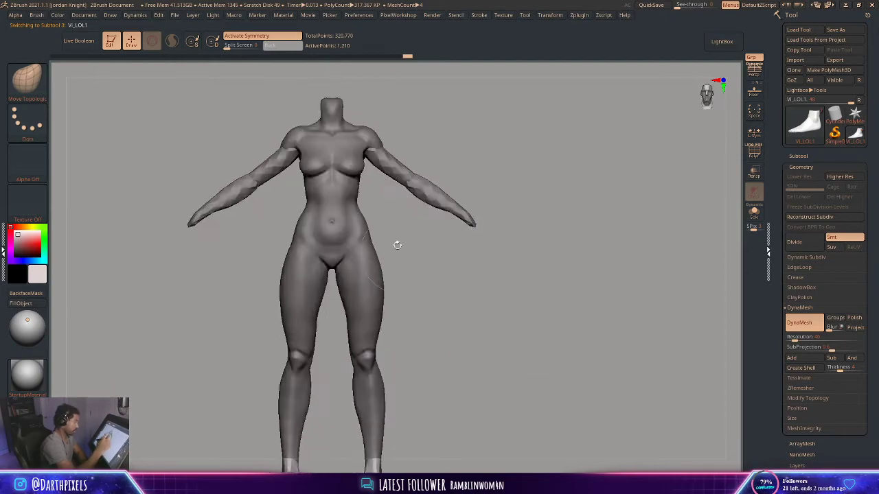
Select the body subtool and reorder it to sit directly below the feet in the subtool list
left_click(378, 151, "alt")
right_click_drag(385, 135, 371, 138)
left_click(371, 138, "alt")
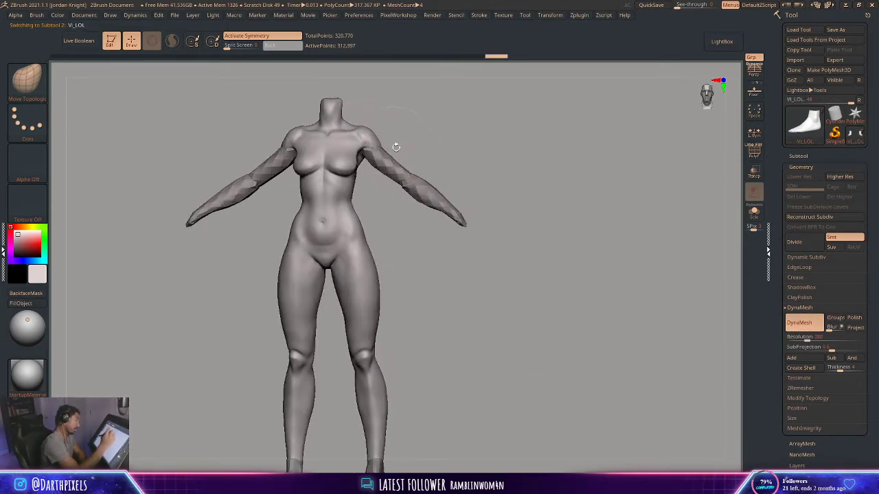
left_click(799, 155)
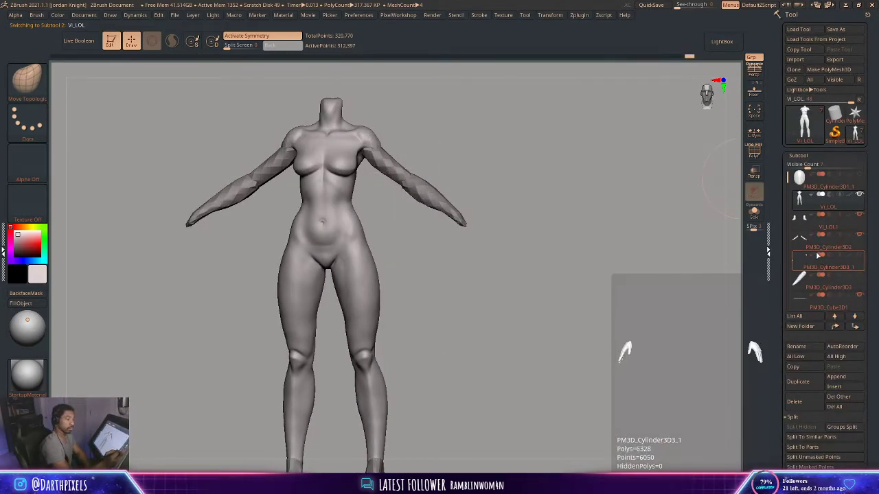
left_click(855, 317)
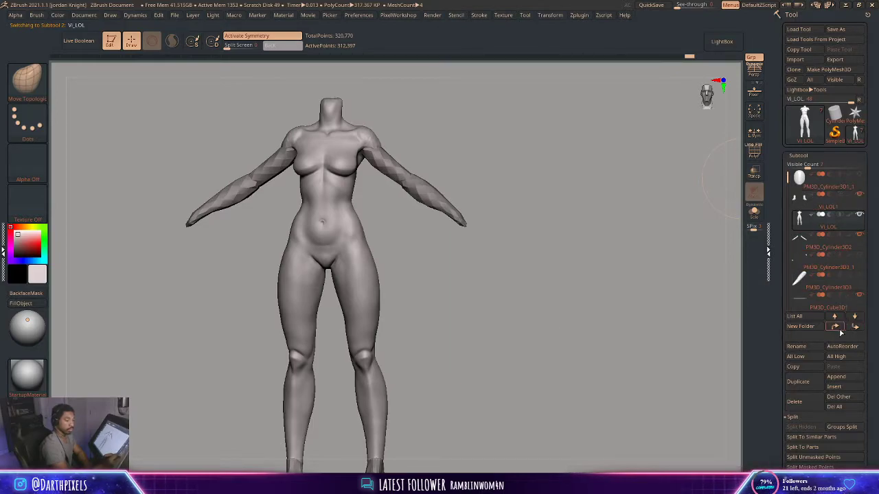
right_click_drag(529, 329, 455, 282)
Select the arms subtool and DynaMesh the blocked-out arms with Groups enabled at a higher resolution
left_click(399, 160, "alt")
right_click_drag(399, 160, 422, 218)
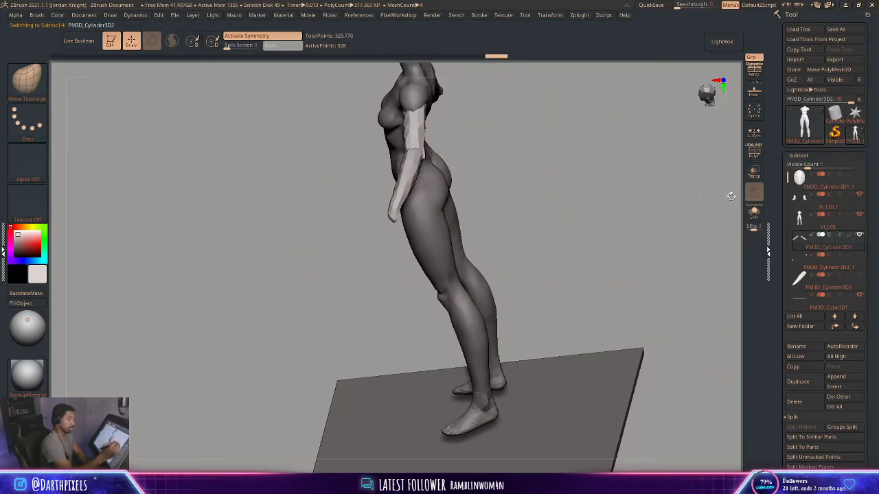
left_click(807, 154)
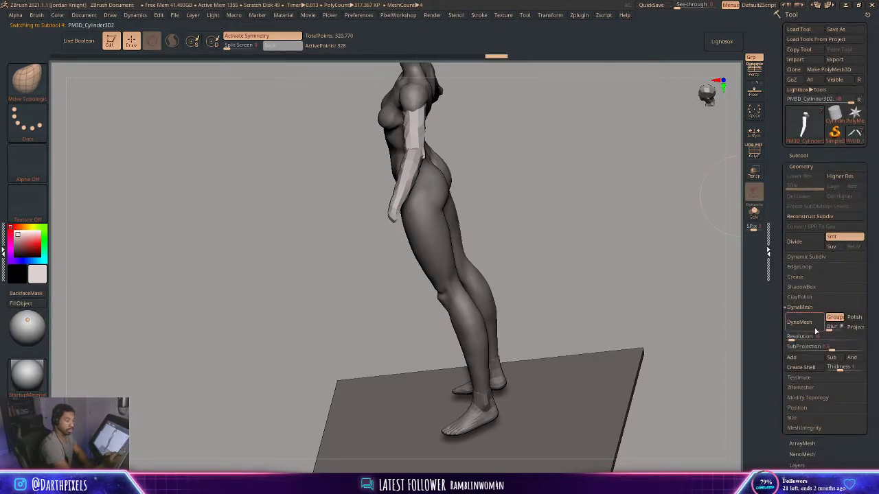
left_click(799, 322)
right_click_drag(533, 208, 420, 265)
right_click(398, 271)
right_click_drag(432, 194, 446, 226, "ctrl")
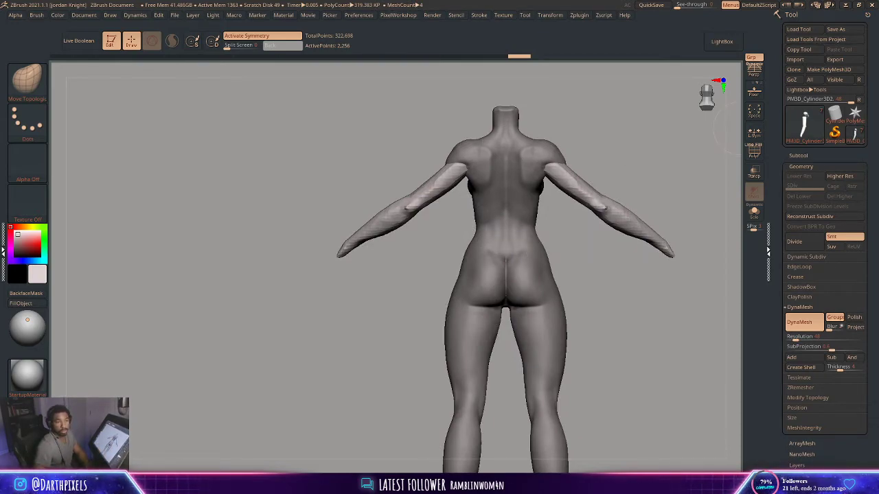
Switch to the DamStandard brush and adjust its draw size for working on the backs of the elbows and upper arms
mouse_move(423, 245)
right_mouse_down()
mouse_move(426, 234)
mouse_move(430, 247)
mouse_move(453, 248)
right_mouse_up()
left_click(27, 81)
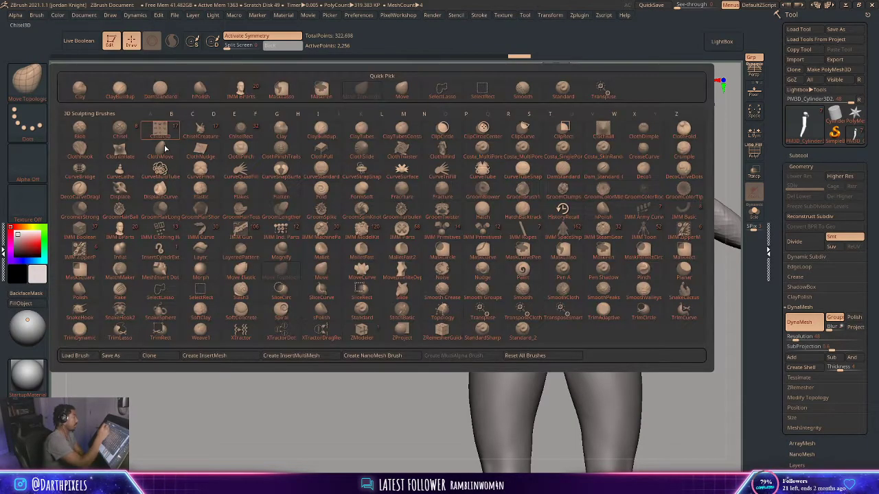
left_click(161, 91)
mouse_move(446, 232)
right_mouse_down("alt")
mouse_move(442, 244)
mouse_move(427, 220)
right_mouse_up("alt")
key("space")
key("space")
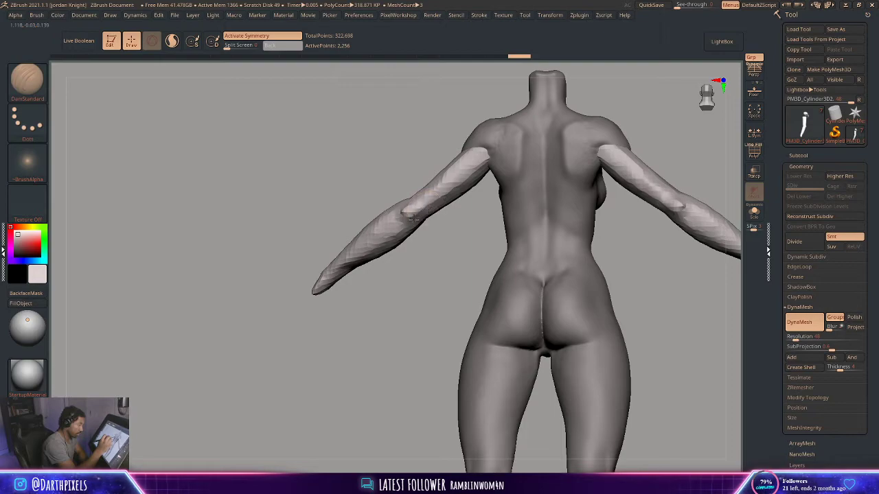
key("space")
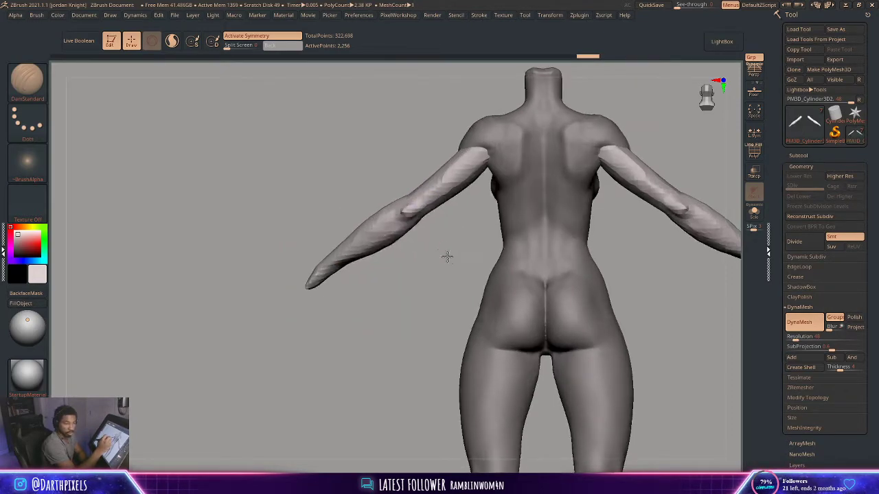
right_click_drag(447, 255, 403, 213)
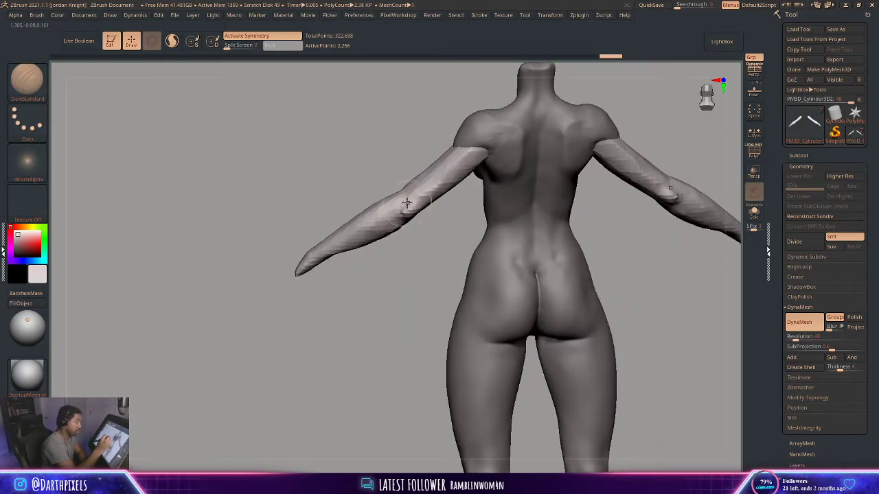
key("space")
key("space")
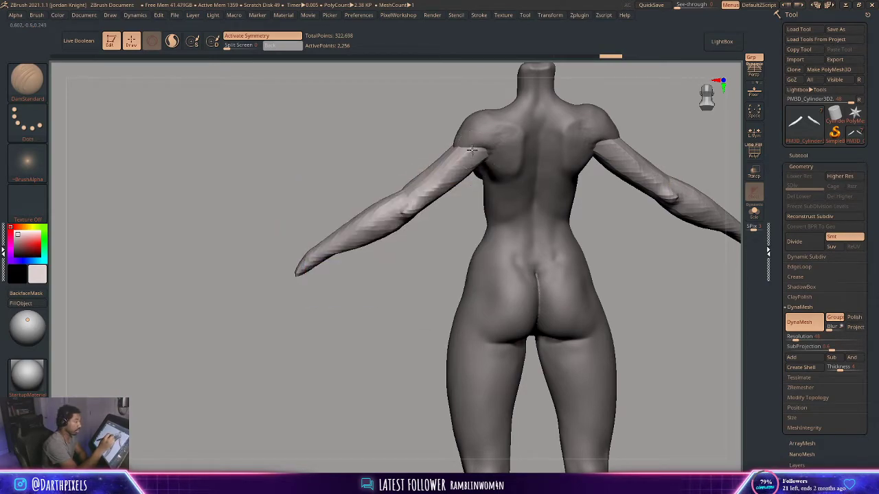
Adjust the elbow contours of both arms with a resized Move Topological brush
mouse_move(396, 153)
right_mouse_down()
mouse_move(540, 171)
mouse_move(538, 159)
mouse_move(494, 178)
right_mouse_up()
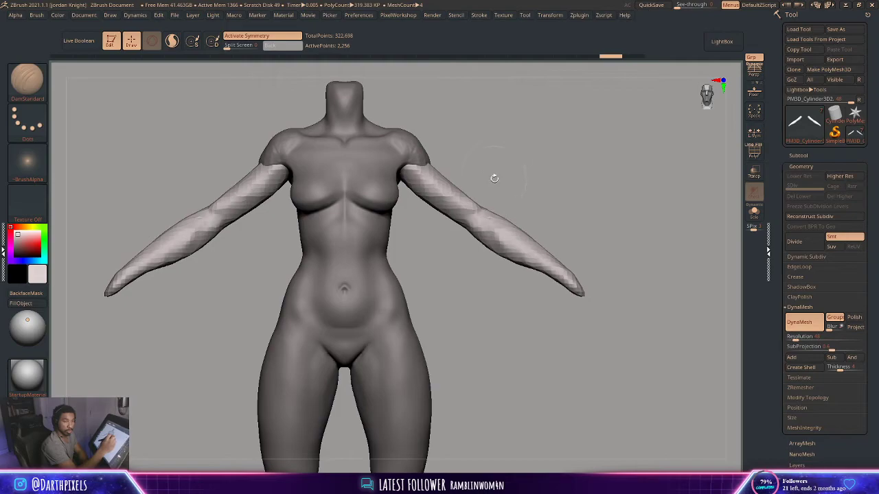
key("space")
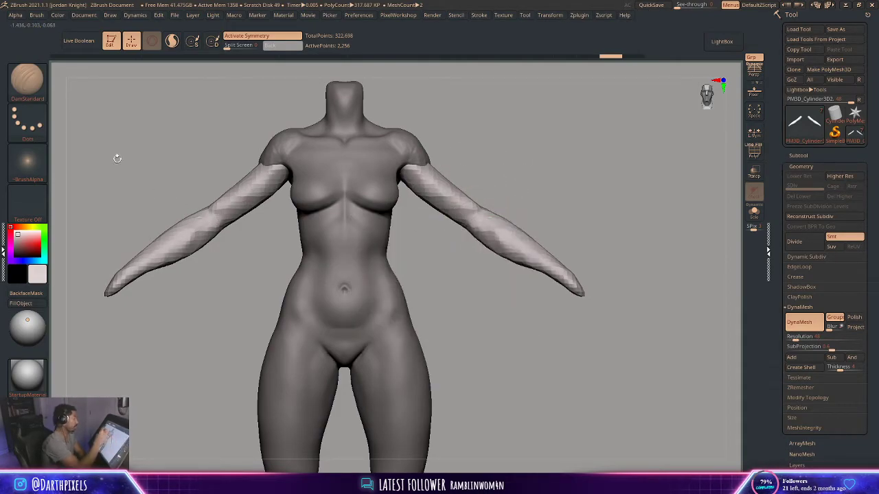
key("b")
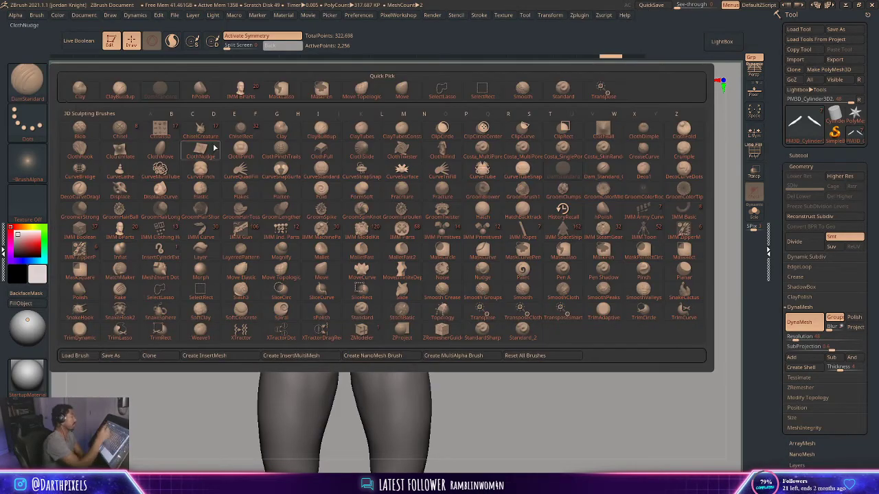
left_click(362, 90)
key("space")
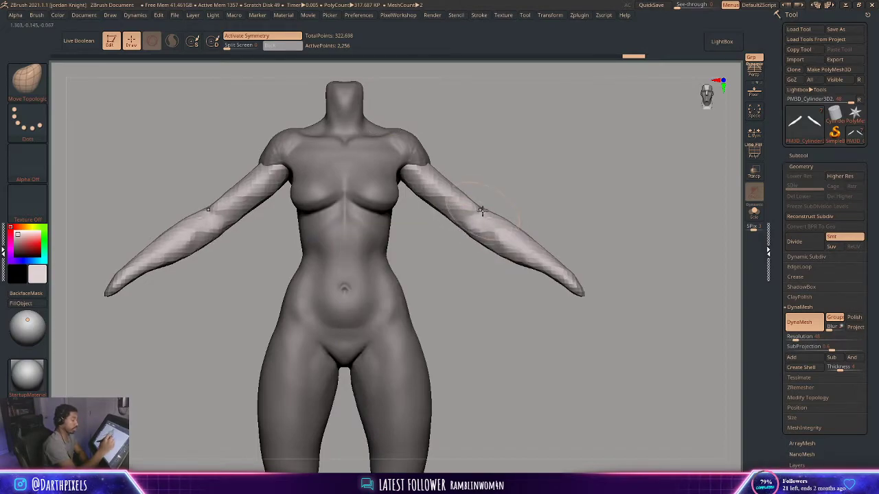
right_click_drag(524, 212, 509, 238)
right_click_drag(502, 273, 520, 240)
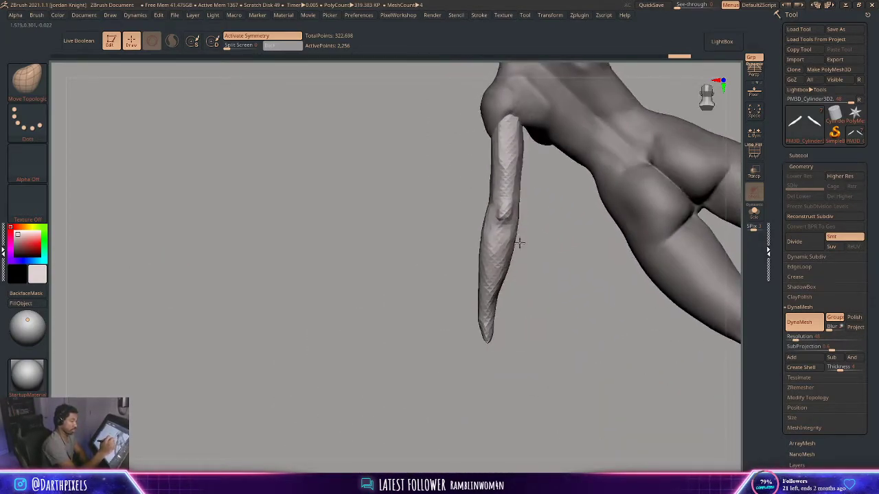
key("space")
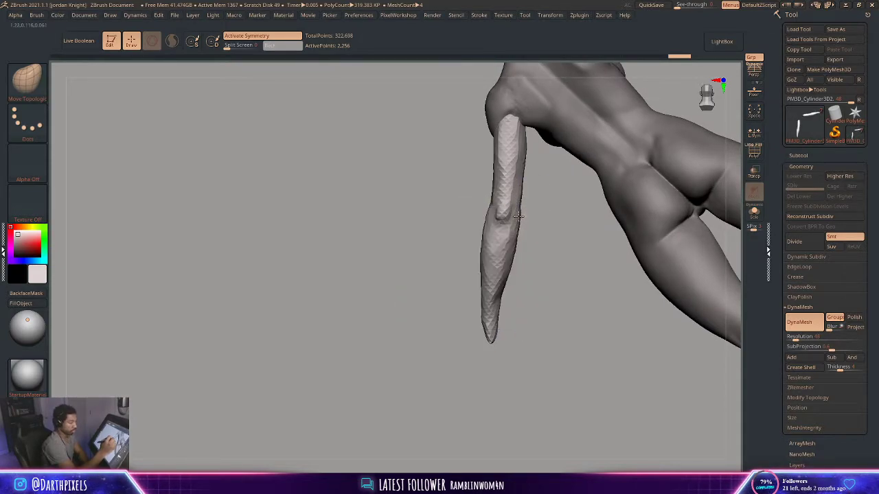
right_click_drag(530, 222, 510, 229)
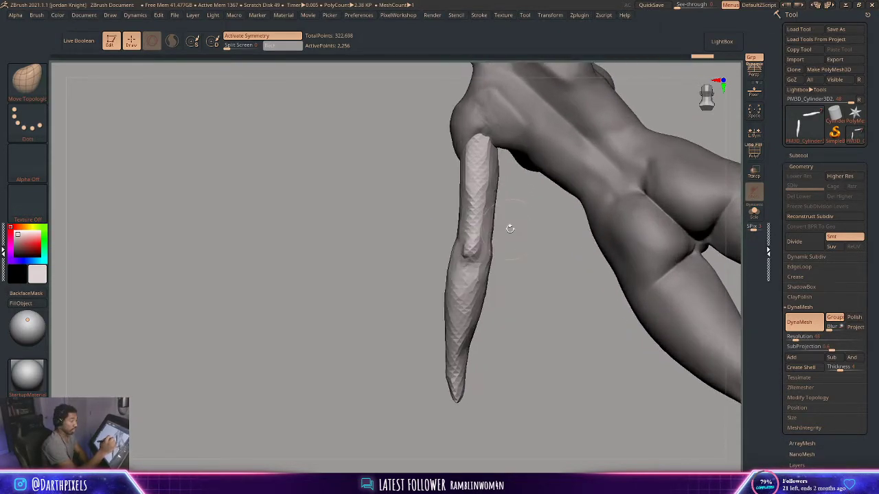
Carve the backs of the upper arms above the elbows with the DamStandard brush and Sculptris Pro enabled
key("b")
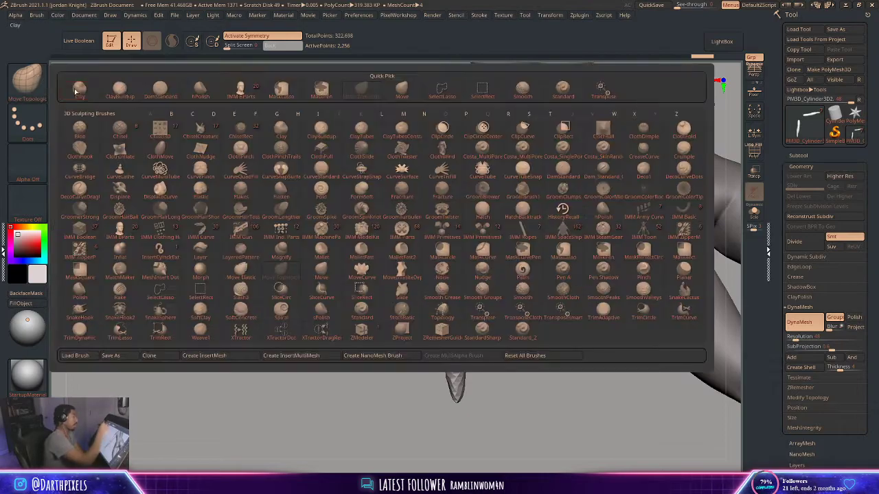
left_click(159, 90)
right_click_drag(520, 221, 506, 226)
key("space")
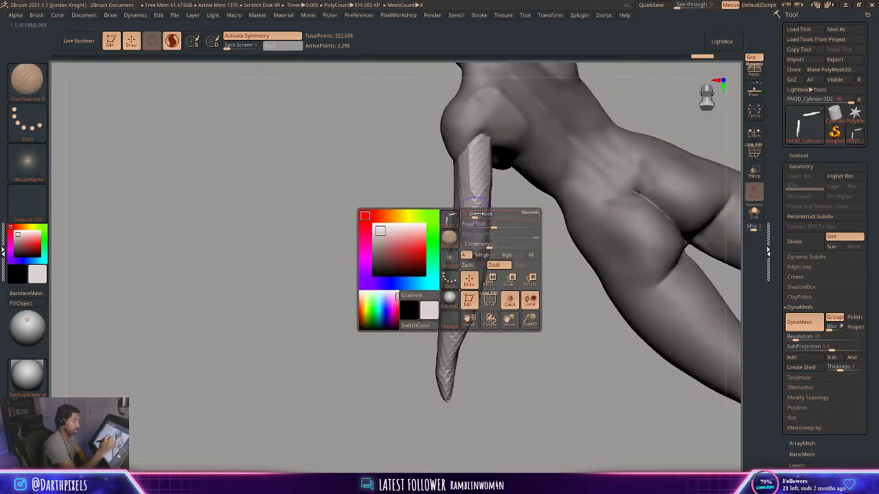
key("space")
left_click_drag(477, 198, 467, 225)
key("ctrl+z")
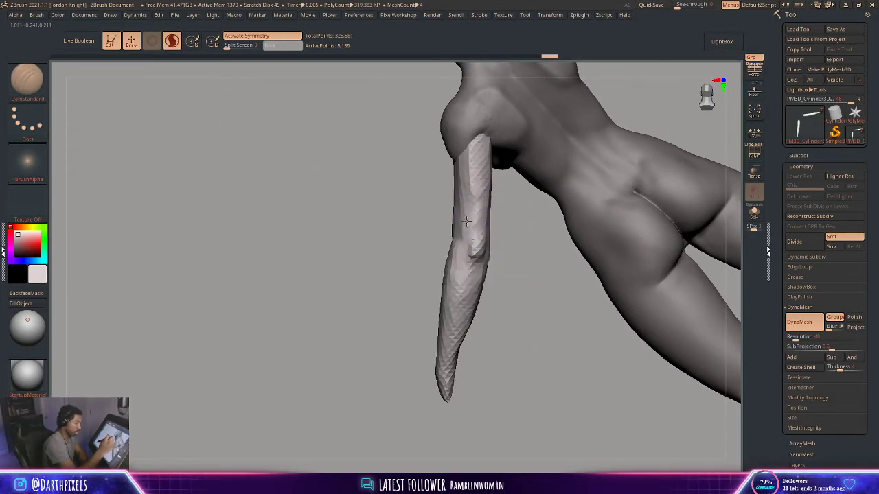
right_click_drag(497, 196, 478, 195)
left_click_drag(483, 198, 484, 212)
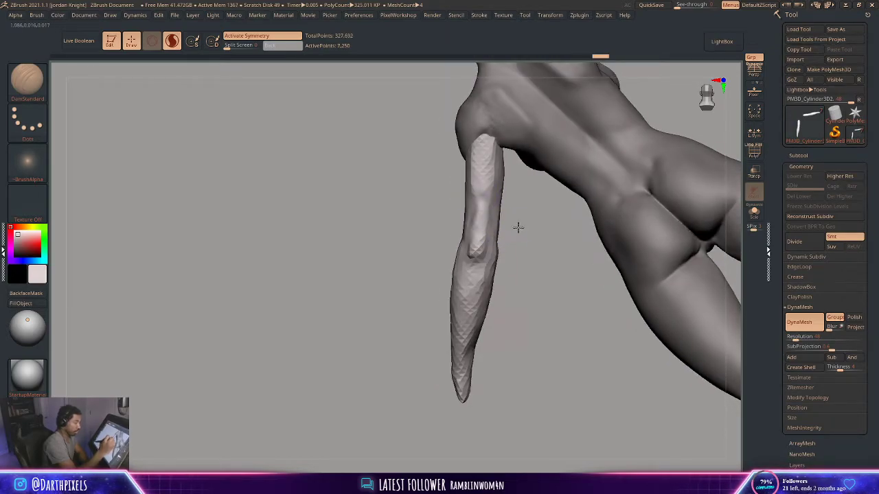
right_click_drag(518, 227, 499, 227)
left_click_drag(490, 197, 495, 211)
Carve the front of the arms around the inner elbow with the DamStandard brush
mouse_move(514, 236)
right_mouse_down()
mouse_move(529, 235)
mouse_move(512, 254)
mouse_move(545, 250)
mouse_move(555, 215)
mouse_move(489, 276)
right_mouse_up()
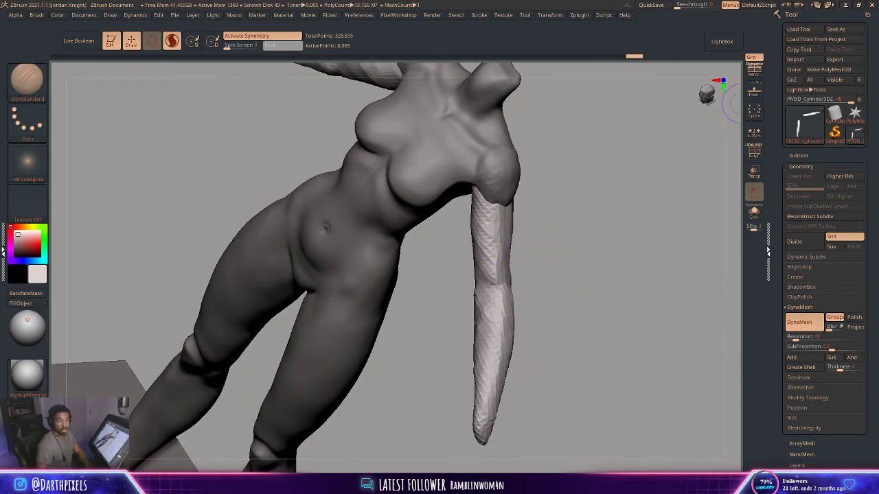
mouse_move(537, 242)
right_mouse_down()
mouse_move(501, 282)
mouse_move(535, 314)
mouse_move(465, 259)
right_mouse_up()
right_click_drag(520, 267, 465, 276)
left_click_drag(475, 258, 493, 252)
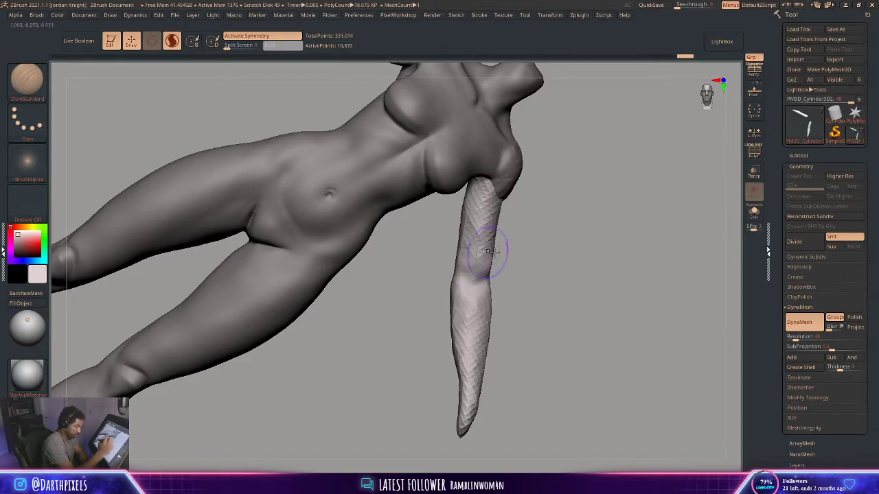
right_click_drag(498, 238, 614, 257)
right_click_drag(527, 297, 459, 215, "alt")
left_click_drag(436, 191, 448, 261, "alt")
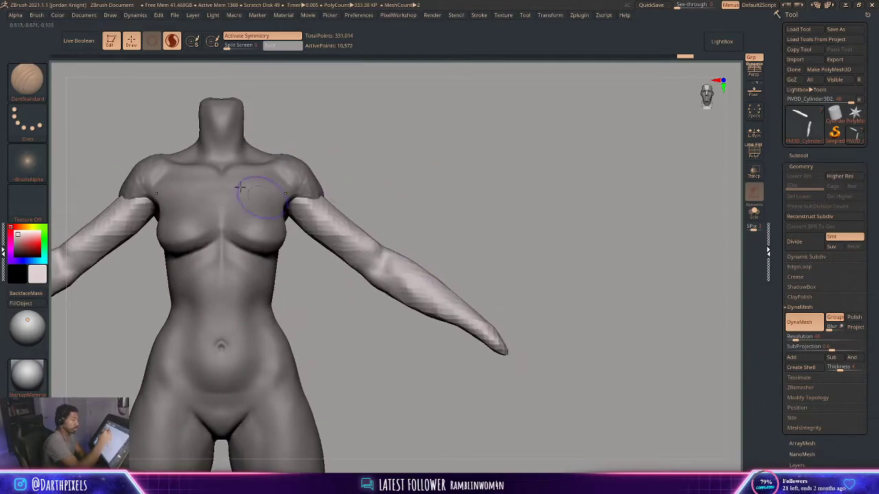
Build up the front of the upper arms below the shoulders with ClayBuildup and carve in beside the armpits
left_click(28, 81)
left_click(124, 78)
right_click_drag(373, 222, 381, 239)
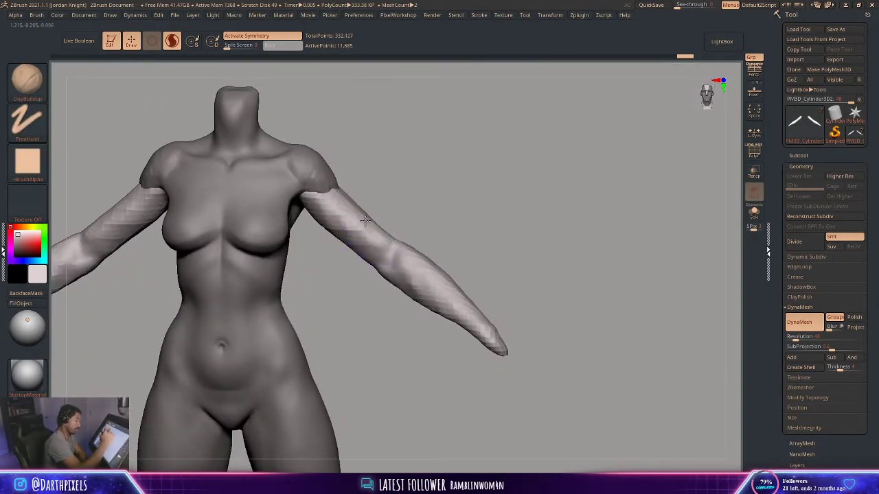
left_click_drag(365, 221, 339, 200)
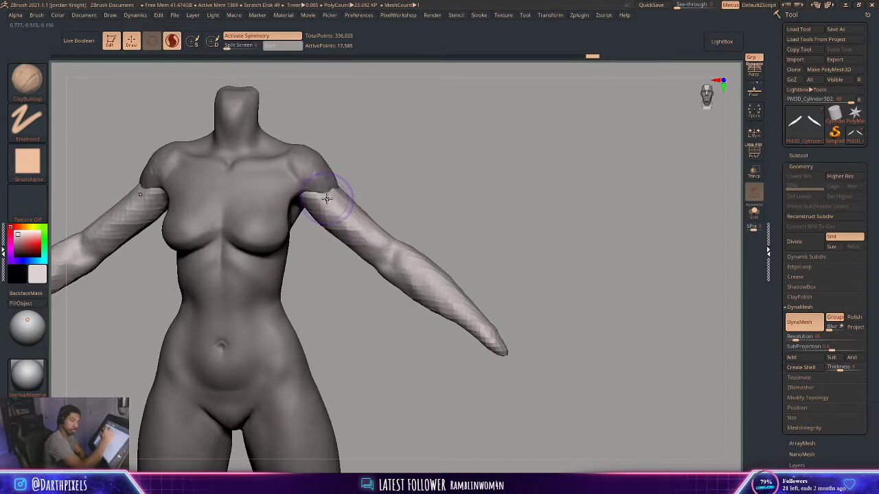
mouse_move(388, 177)
right_mouse_down()
mouse_move(325, 207)
mouse_move(293, 200)
right_mouse_up()
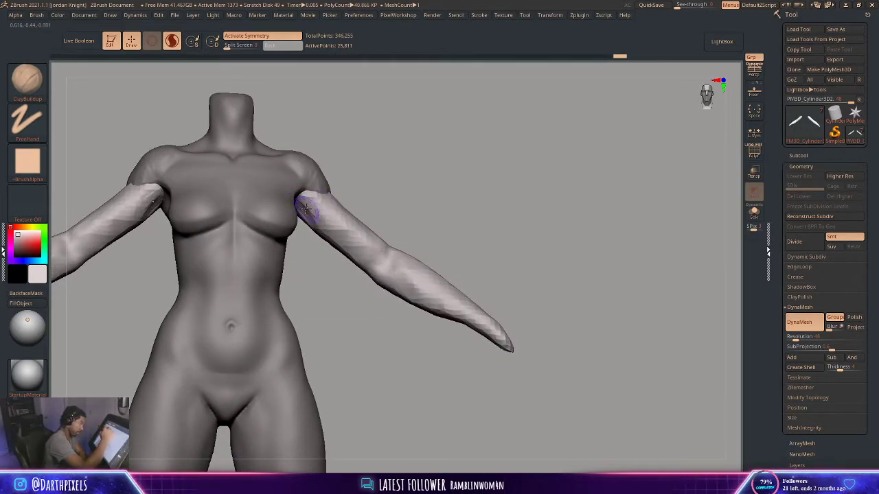
left_click_drag(306, 209, 314, 218, "alt")
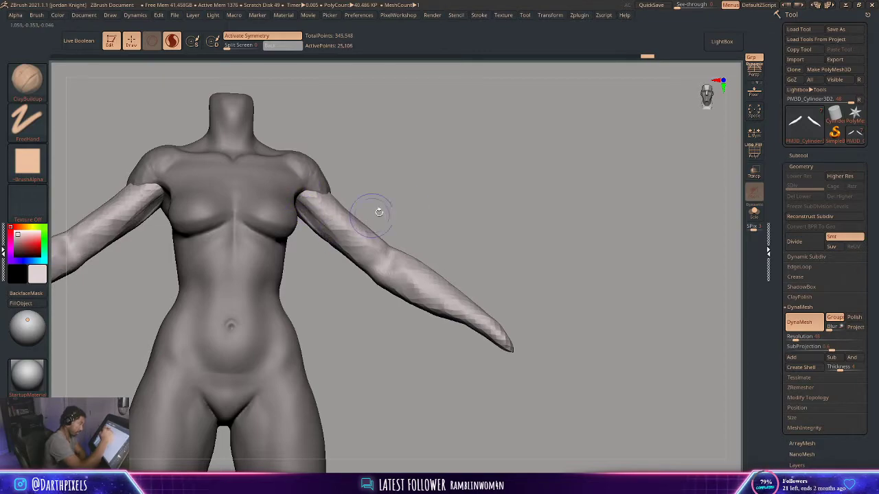
Add clay along the underside of the upper arms just above the inner elbows
mouse_move(379, 213)
right_mouse_down("ctrl")
mouse_move(372, 194)
mouse_move(408, 214)
mouse_move(383, 213)
right_mouse_up("ctrl")
mouse_move(383, 213)
right_mouse_down()
mouse_move(390, 184)
mouse_move(377, 217)
mouse_move(408, 178)
mouse_move(409, 156)
mouse_move(408, 179)
right_mouse_up()
right_click(359, 243)
right_click(346, 274)
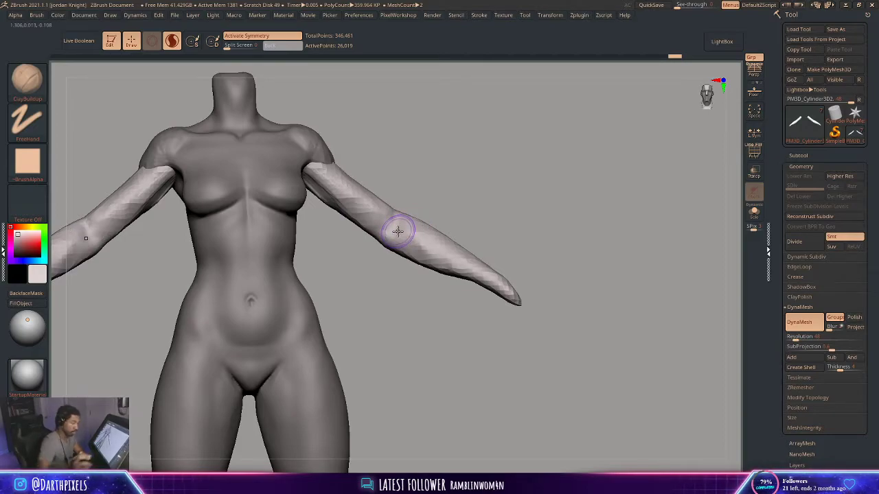
right_click_drag(414, 197, 381, 217)
left_click_drag(348, 223, 357, 229)
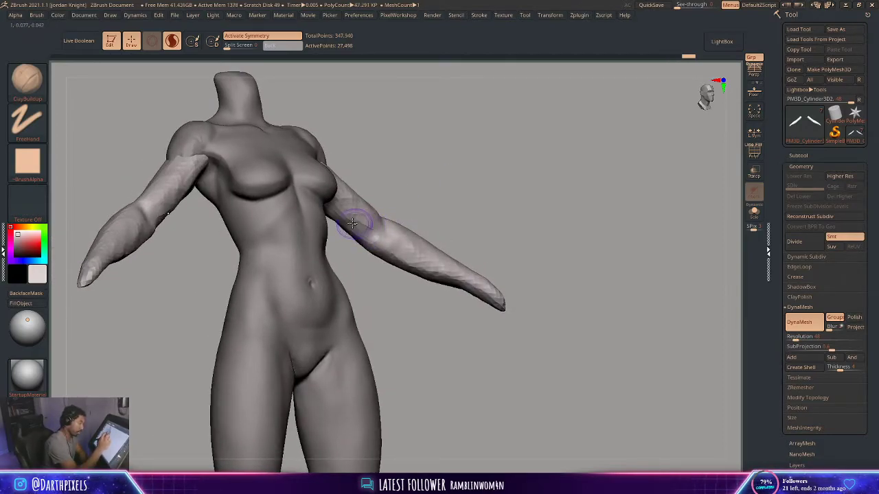
Build up the biceps and the outer side of the upper arms with the ClayBuildup brush
left_click_drag(417, 339, 232, 202, "ctrl")
right_click_drag(367, 182, 313, 127)
mouse_move(341, 215)
left_mouse_down()
mouse_move(323, 199)
mouse_move(355, 218)
left_mouse_up()
mouse_move(379, 177)
right_mouse_down()
mouse_move(369, 203)
mouse_move(357, 206)
mouse_move(359, 167)
right_mouse_up()
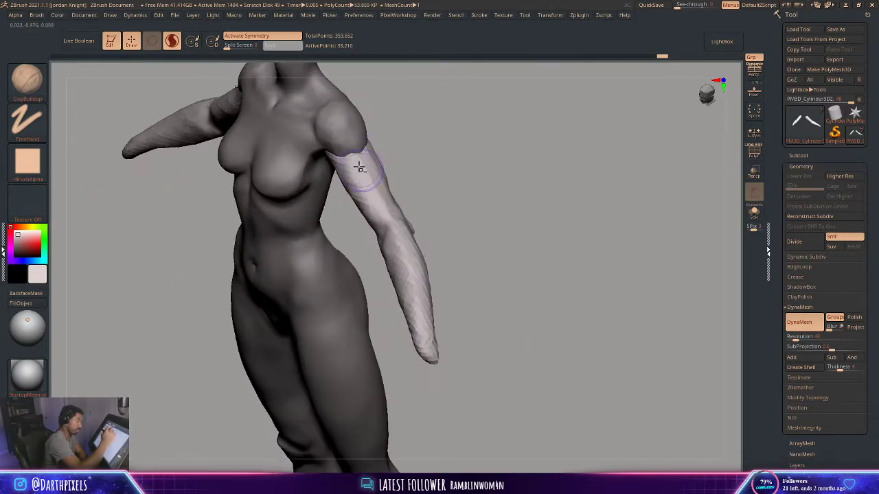
left_click_drag(389, 194, 381, 193)
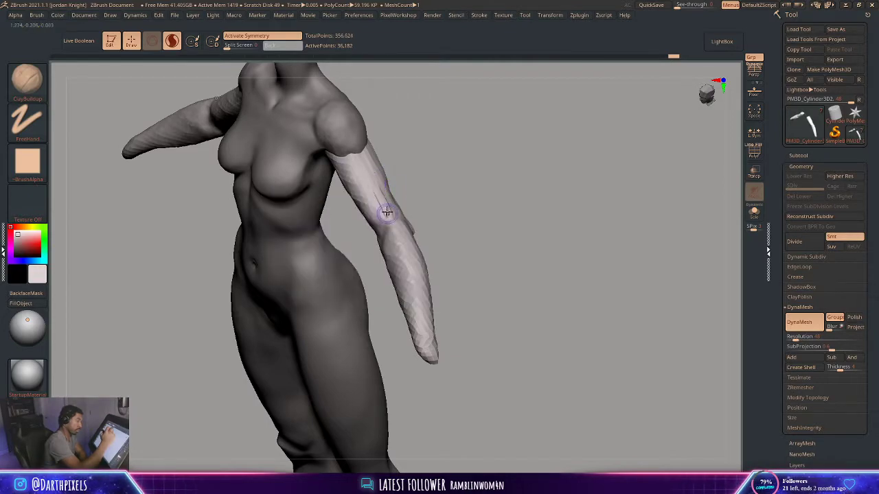
Change the ClayBuildup draw size and build up the triceps on the backs of the upper arms
mouse_move(387, 212)
right_mouse_down()
mouse_move(392, 200)
mouse_move(313, 343)
mouse_move(417, 156)
mouse_move(406, 119)
right_mouse_up()
key("space")
key("space")
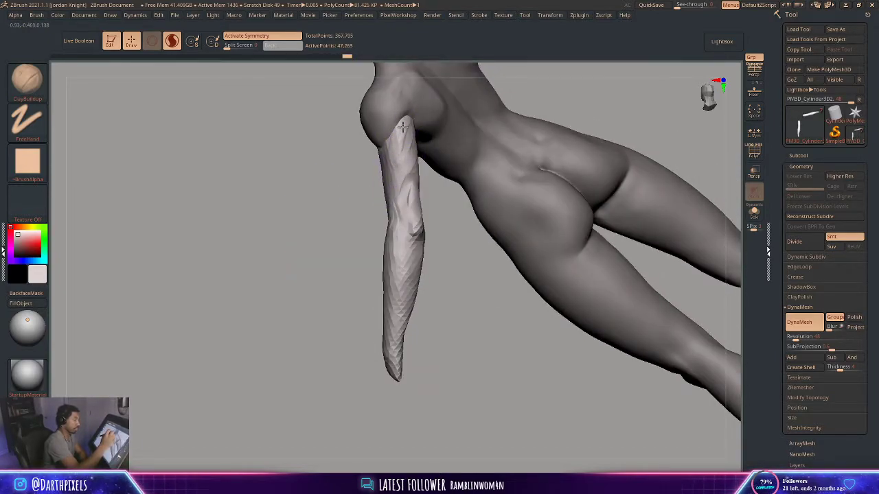
right_click_drag(386, 190, 417, 112)
left_click_drag(419, 190, 420, 147)
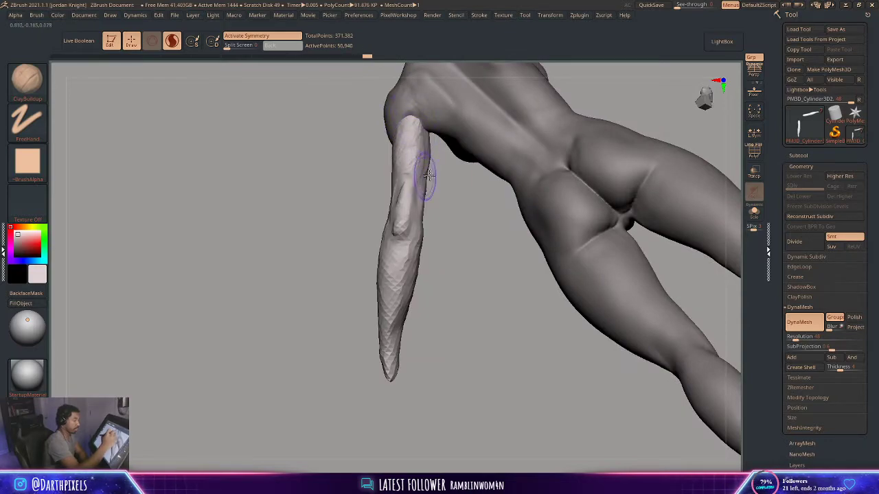
Build up clay along the backs of the upper arms down to the elbows
left_click_drag(449, 182, 486, 136)
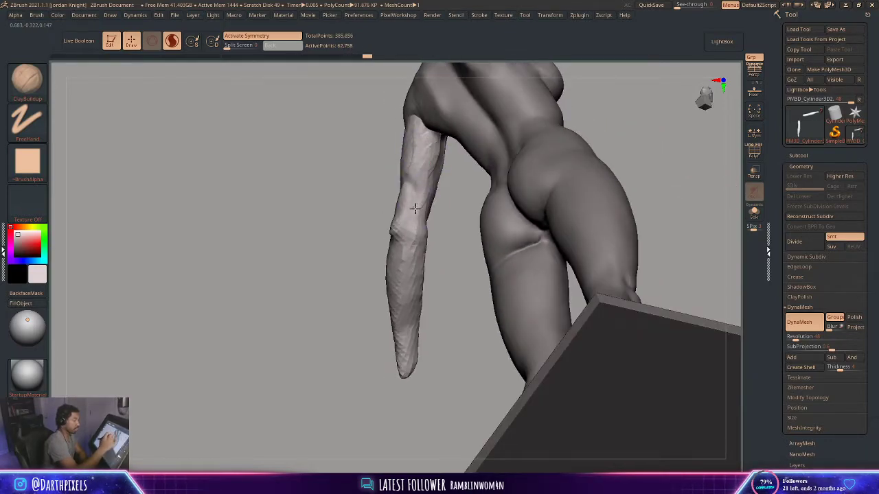
left_click_drag(415, 208, 423, 168)
left_click_drag(416, 232, 435, 152)
Add ClayBuildup volume to the front of the forearms from the inner elbows towards the wrists
mouse_move(453, 202)
left_mouse_down("alt")
mouse_move(377, 203)
mouse_move(518, 177)
mouse_move(505, 196)
left_mouse_up("alt")
right_click(482, 192)
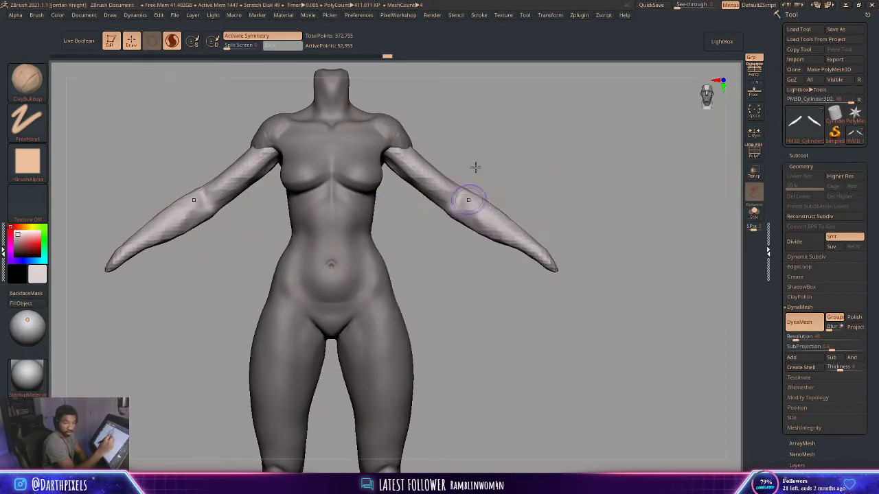
left_click_drag(497, 234, 476, 215)
right_click(471, 215)
left_click_drag(498, 228, 525, 251)
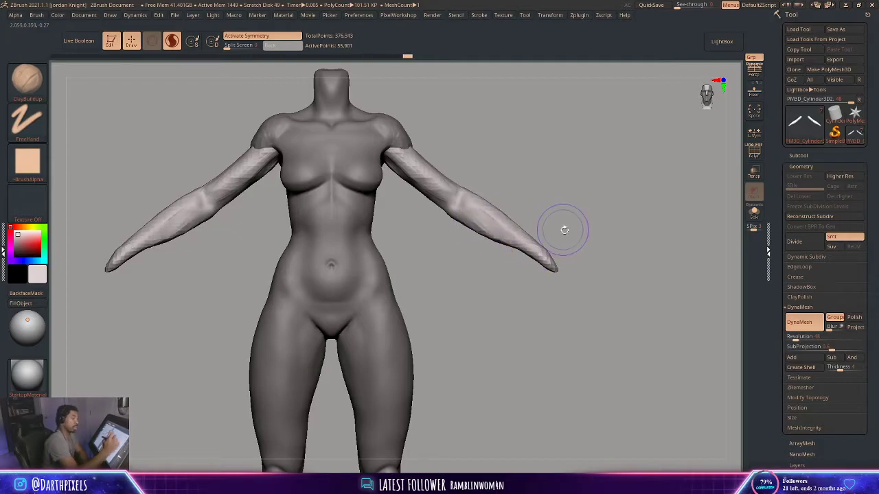
Frame the figure and make the hands subtool PM3D_Cylinder3D3_1 visible
key("f")
left_click(798, 155)
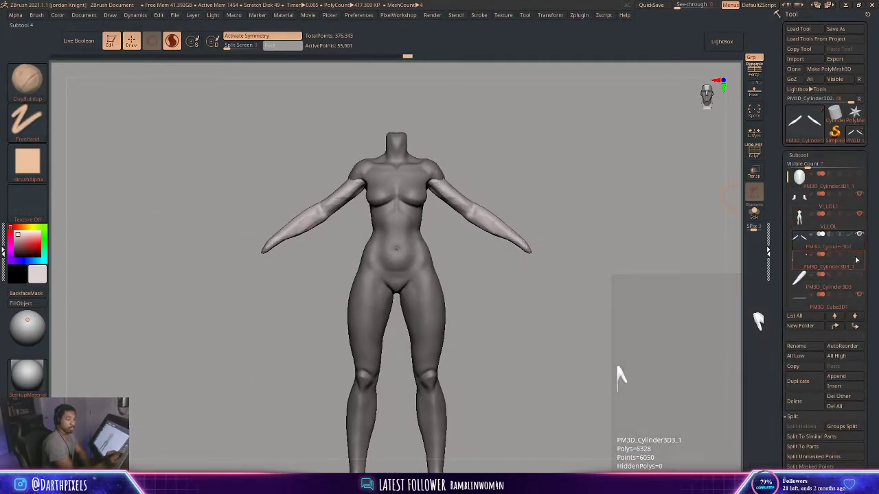
left_click(859, 256)
Adjust the ClayBuildup draw size and build up the wrist bones on the backs of the wrists
mouse_move(556, 208)
left_mouse_down()
mouse_move(540, 204)
mouse_move(583, 208)
mouse_move(523, 224)
mouse_move(476, 279)
mouse_move(471, 265)
mouse_move(489, 255)
mouse_move(473, 276)
left_mouse_up()
key("space")
key("space")
key("space")
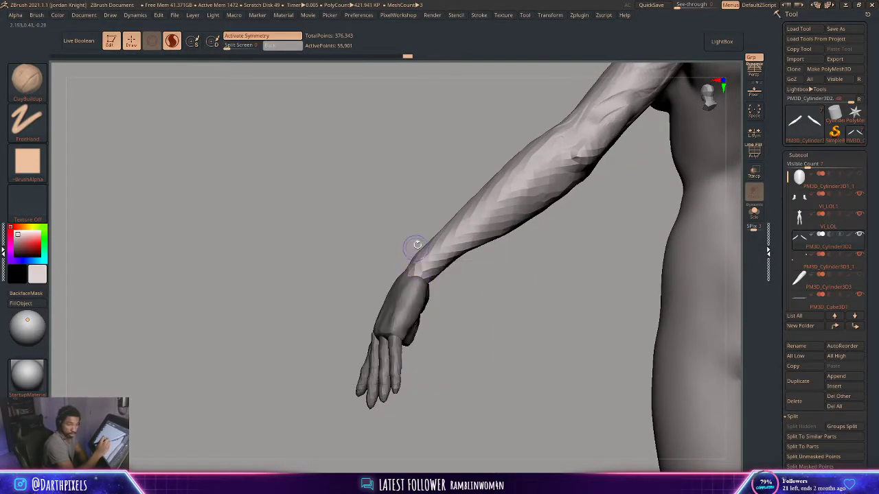
right_click_drag(427, 265, 424, 265)
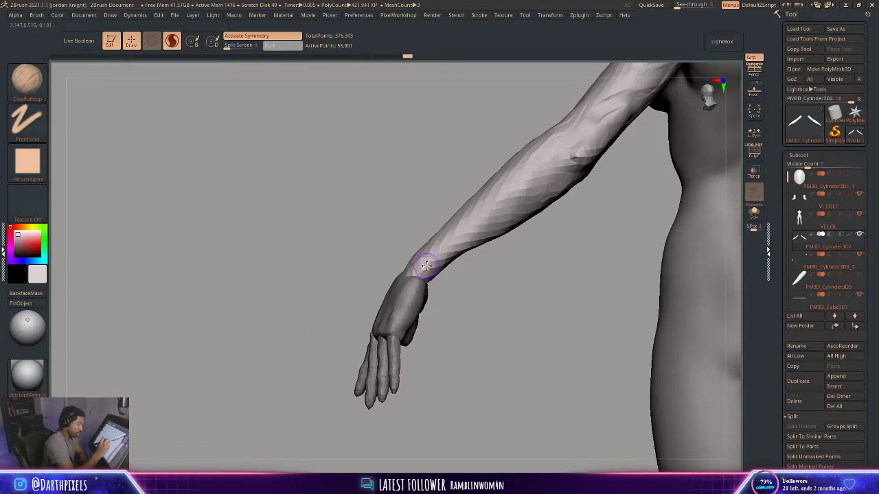
key("space")
key("space")
left_click(420, 267)
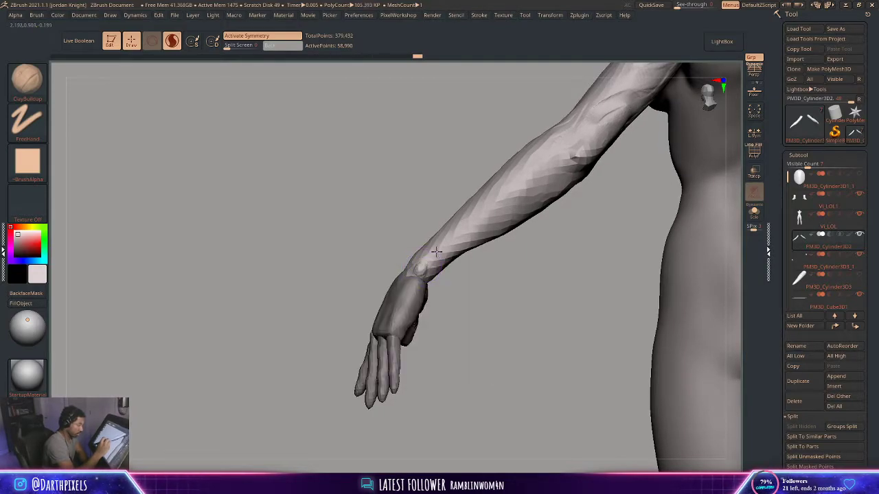
Sculpt the ulna ridge along the backs of the forearms between the wrist bones and the elbows
key("space")
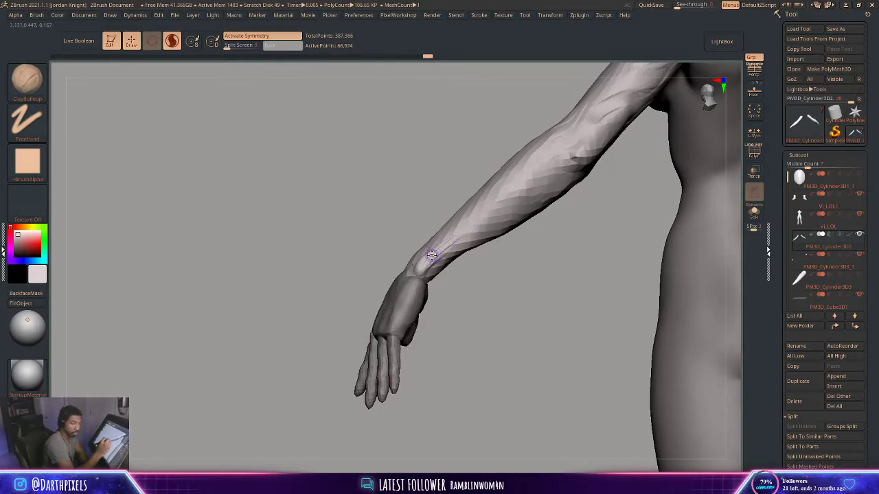
key("space")
key("space")
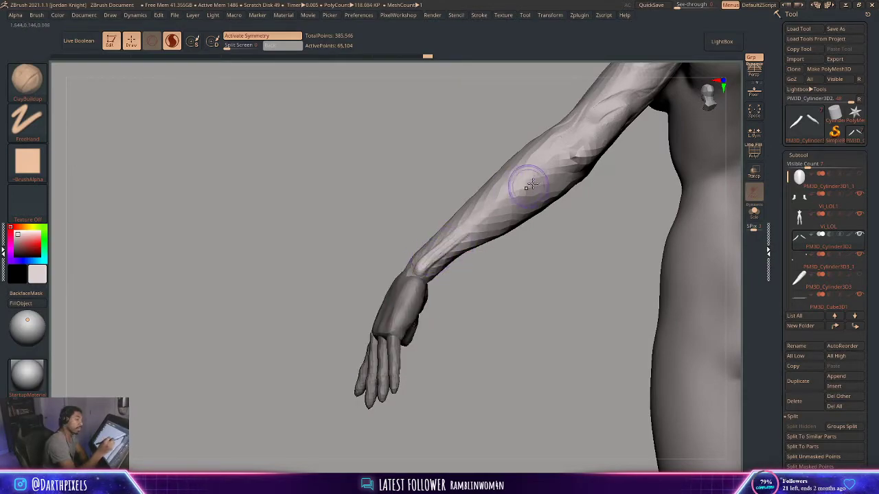
left_click_drag(574, 157, 462, 236)
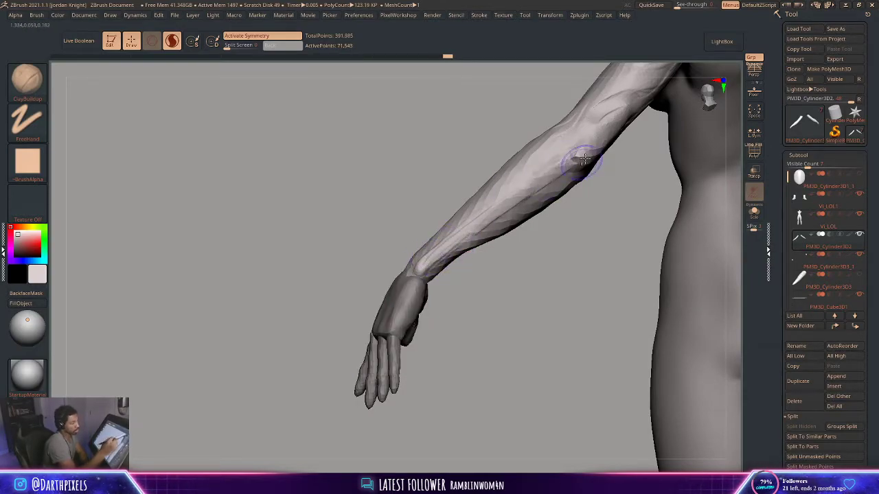
left_click_drag(581, 161, 590, 173)
Build up the extensor muscles beside the ulna ridge on the backs of the forearms
mouse_move(599, 221)
left_mouse_down()
mouse_move(572, 243)
mouse_move(548, 208)
left_mouse_up()
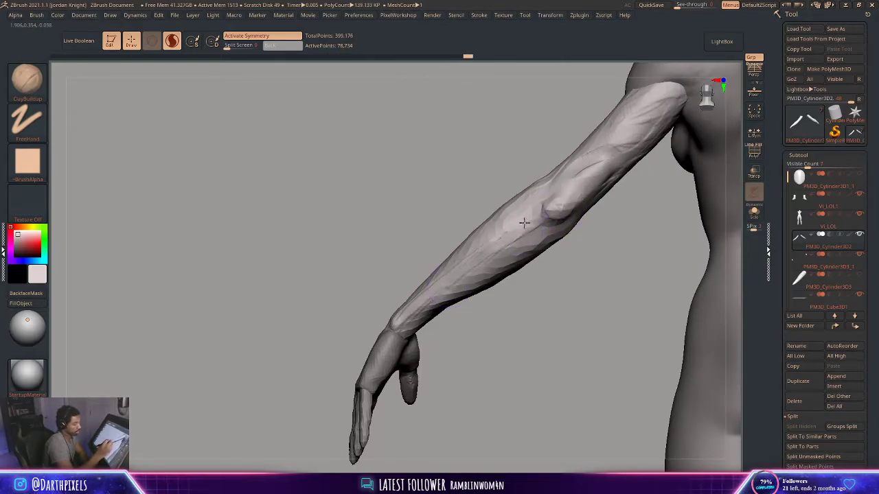
left_click_drag(546, 228, 458, 283)
key("space")
left_click_drag(499, 251, 454, 288)
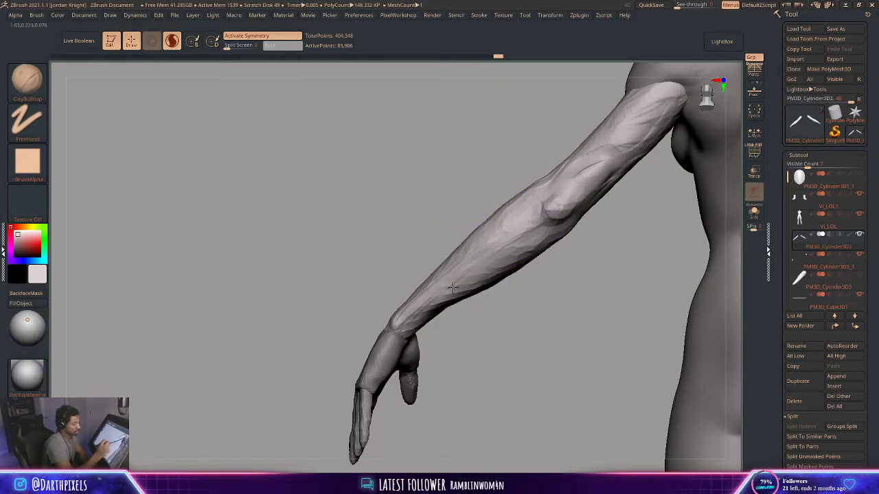
left_click_drag(517, 237, 473, 285)
key("space")
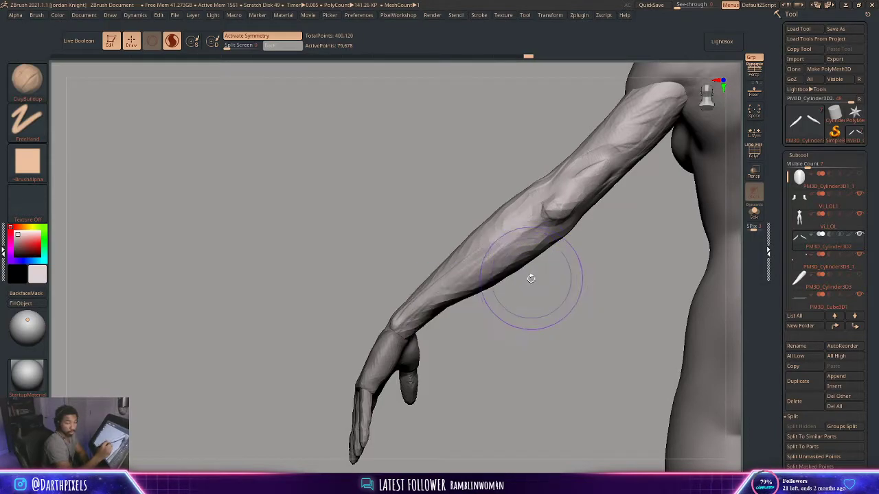
Change the draw size and build up the thumb side of the forearms down to the wrists
mouse_move(531, 278)
left_mouse_down()
mouse_move(580, 331)
mouse_move(541, 272)
mouse_move(574, 204)
mouse_move(541, 285)
mouse_move(526, 278)
left_mouse_up()
key("space")
key("space")
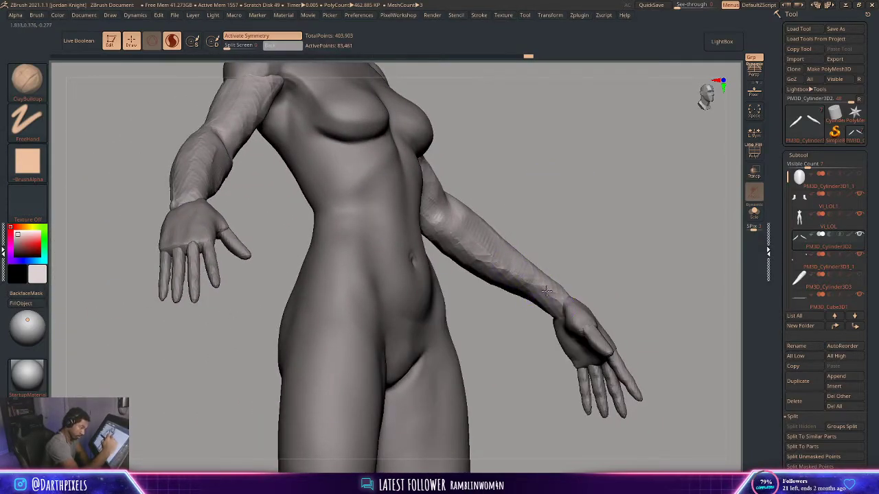
left_click_drag(549, 246, 568, 302)
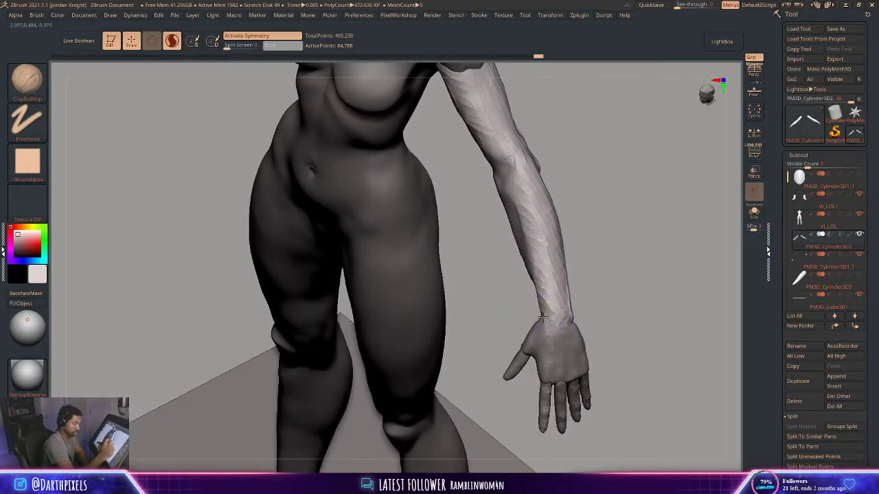
Reshape the forearms and wrists with the Move brush so they flow into the hands
left_click(27, 82)
left_click(512, 205)
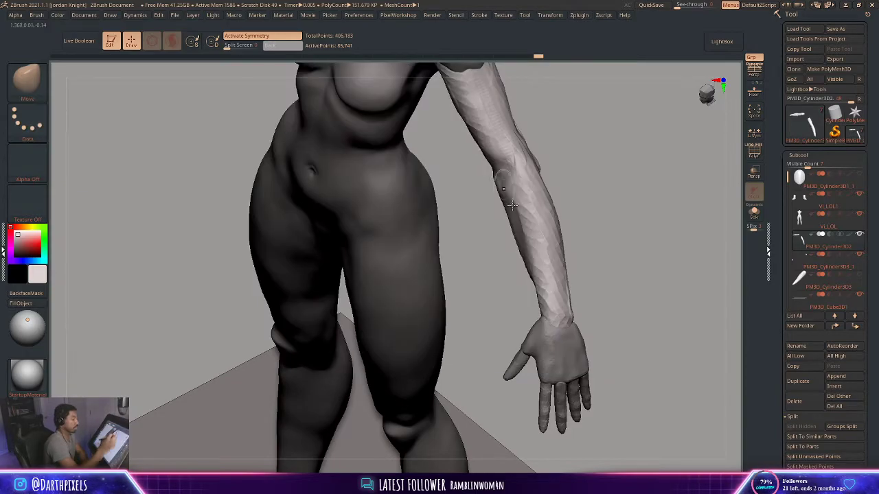
left_click_drag(591, 291, 567, 321)
right_click(533, 372)
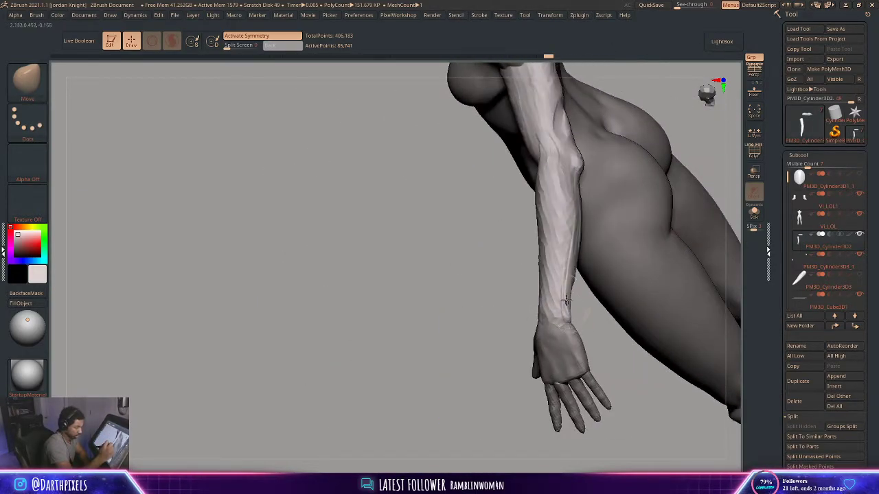
left_click_drag(491, 336, 570, 336)
left_click_drag(632, 248, 539, 233, "alt")
mouse_move(548, 373)
left_mouse_down()
mouse_move(630, 275)
mouse_move(553, 295)
left_mouse_up()
right_click(547, 297)
Refine the outline of the forearms just below the elbows with the Move brush
left_click_drag(575, 240, 583, 247)
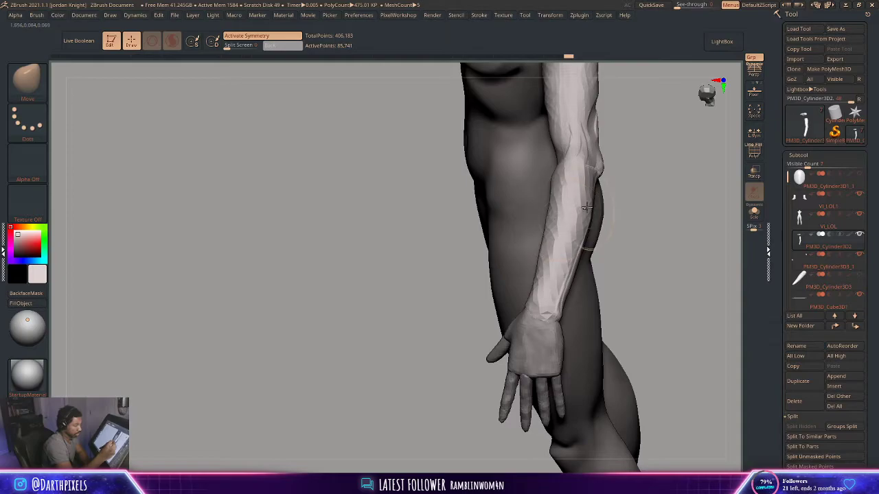
left_click_drag(588, 193, 591, 190)
left_click_drag(643, 171, 597, 177)
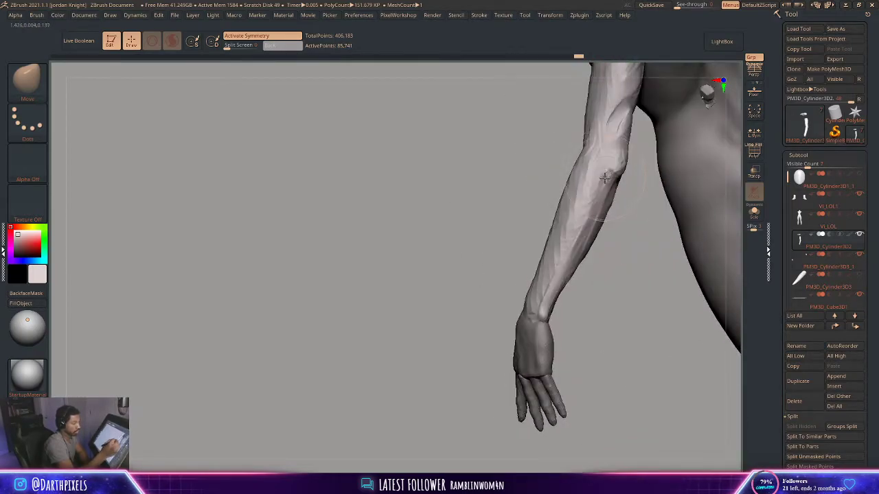
mouse_move(622, 204)
left_mouse_down()
mouse_move(639, 199)
mouse_move(607, 183)
left_mouse_up()
right_click(571, 220)
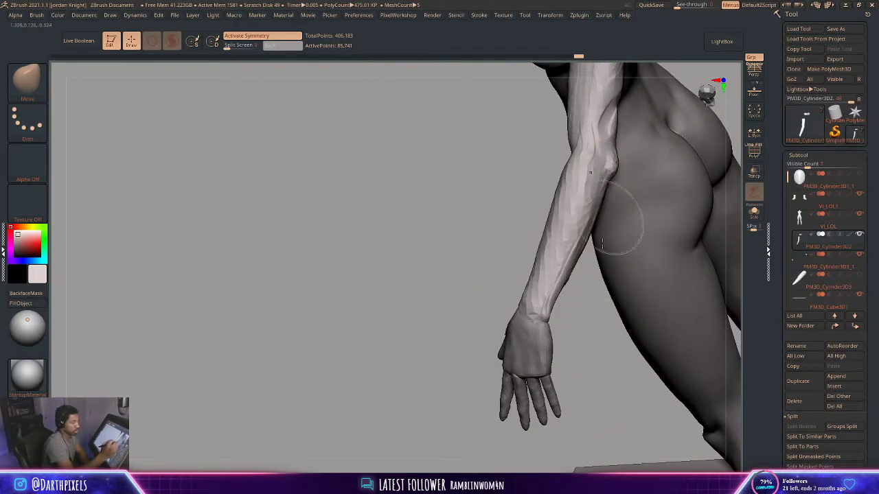
mouse_move(596, 307)
left_mouse_down("alt")
mouse_move(609, 270)
mouse_move(669, 237)
mouse_move(612, 298)
mouse_move(561, 267)
mouse_move(551, 233)
mouse_move(584, 253)
mouse_move(606, 296)
left_mouse_up("alt")
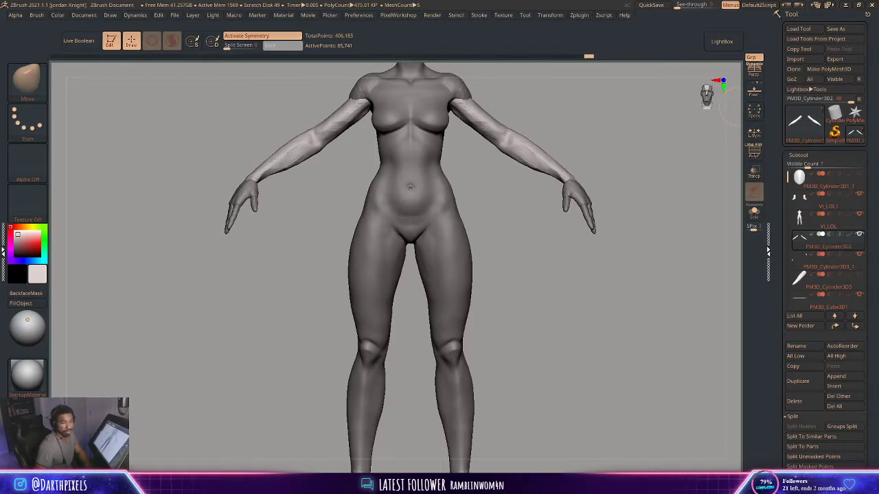
Switch to the reference board, examine the Main Concept character's proportions and arms, and return to the sculpt
key("alt+Tab")
middle_click_drag(556, 269, 355, 256)
scroll(468, 219, "down", 2)
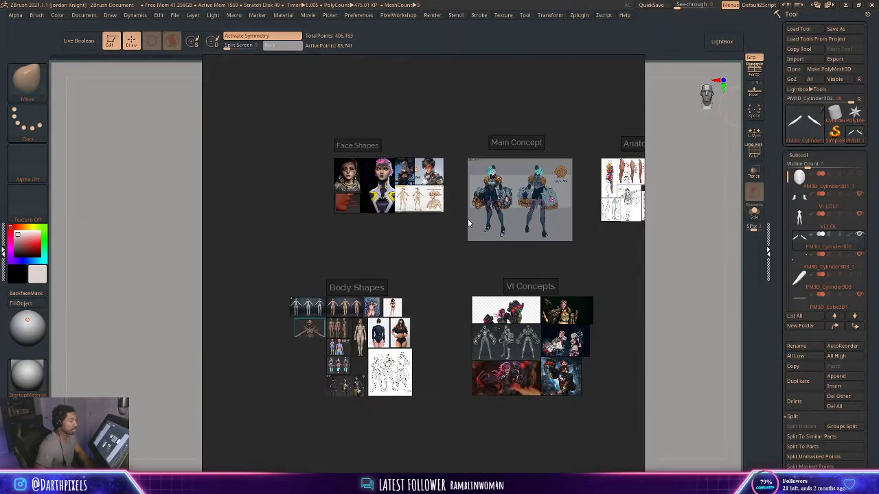
scroll(480, 192, "up", 5)
middle_click_drag(515, 226, 448, 268)
scroll(447, 267, "up", 4)
scroll(411, 113, "down", 1)
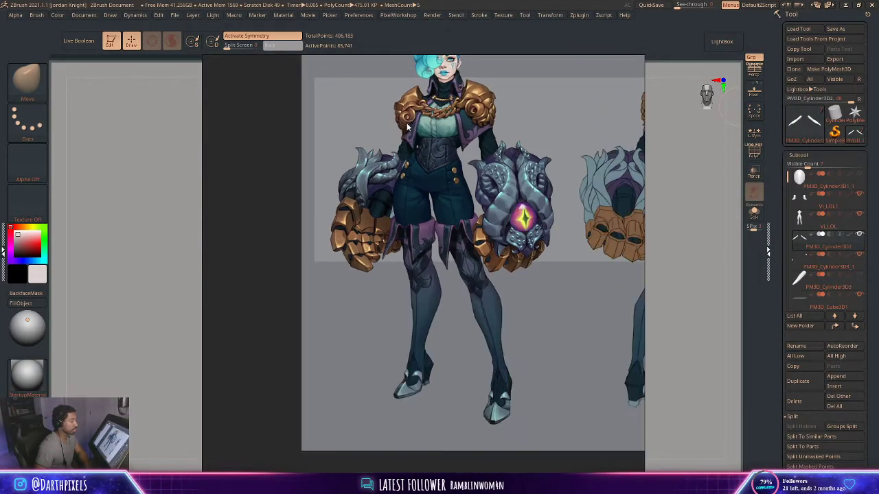
scroll(273, 163, "down", 1)
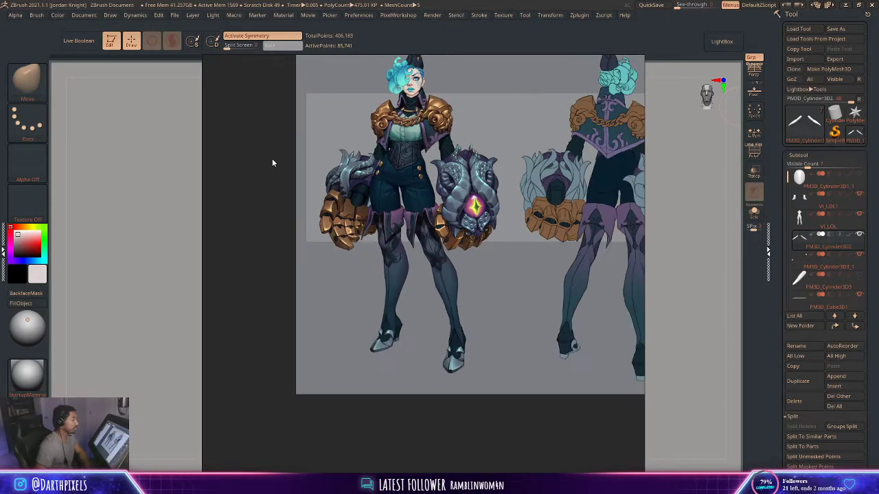
left_click_drag(266, 147, 530, 146)
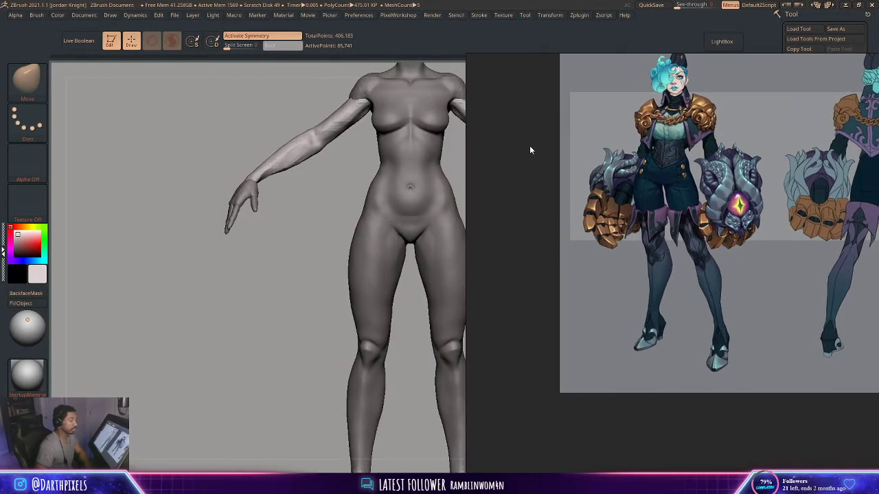
key("alt+Tab")
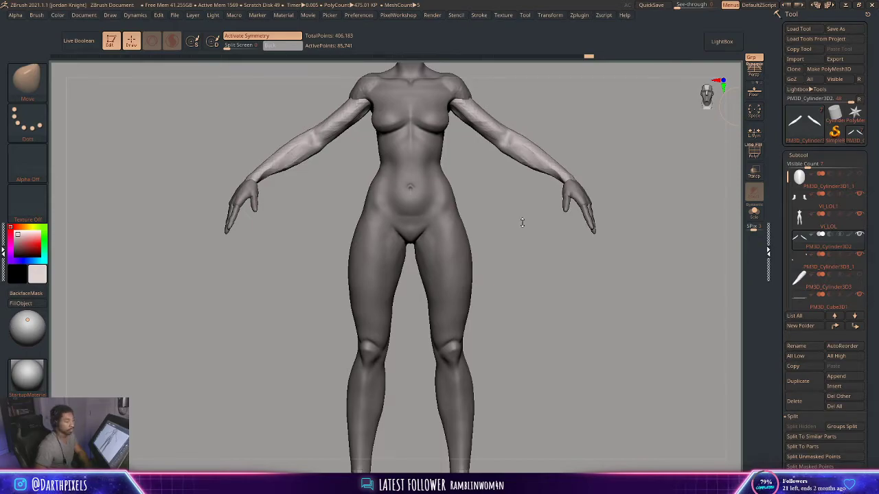
Switch back to the ClayBuildup brush and build up the palm side of the wrists where they meet the hands
left_click_drag(555, 235, 584, 247)
key("space")
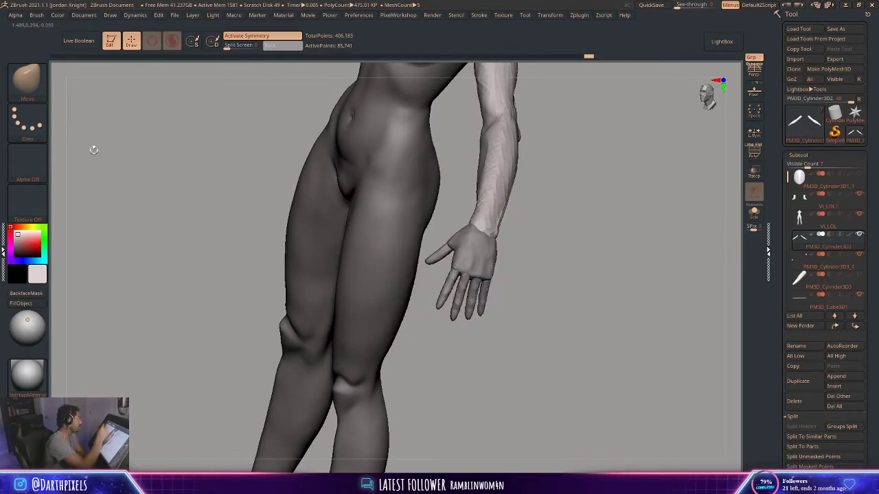
key("b")
left_click(119, 91)
left_click_drag(495, 232, 484, 225)
mouse_move(539, 221)
left_mouse_down()
mouse_move(510, 227)
mouse_move(506, 212)
left_mouse_up()
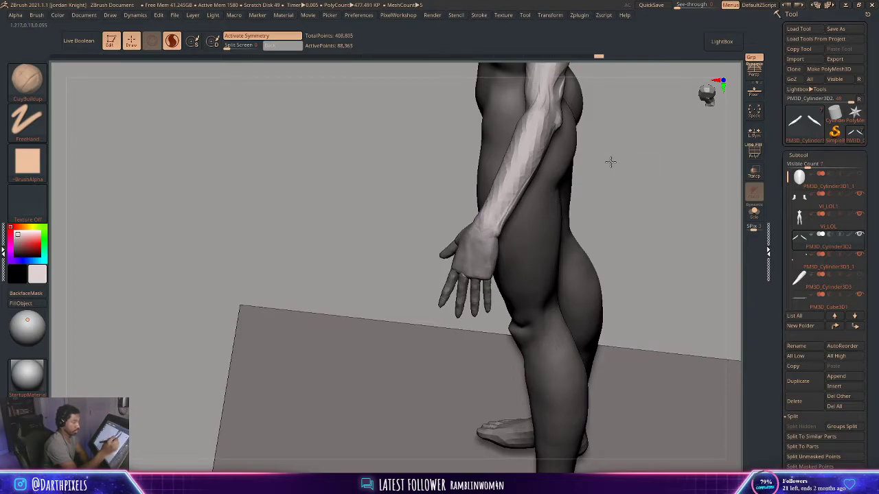
left_click_drag(610, 163, 535, 160)
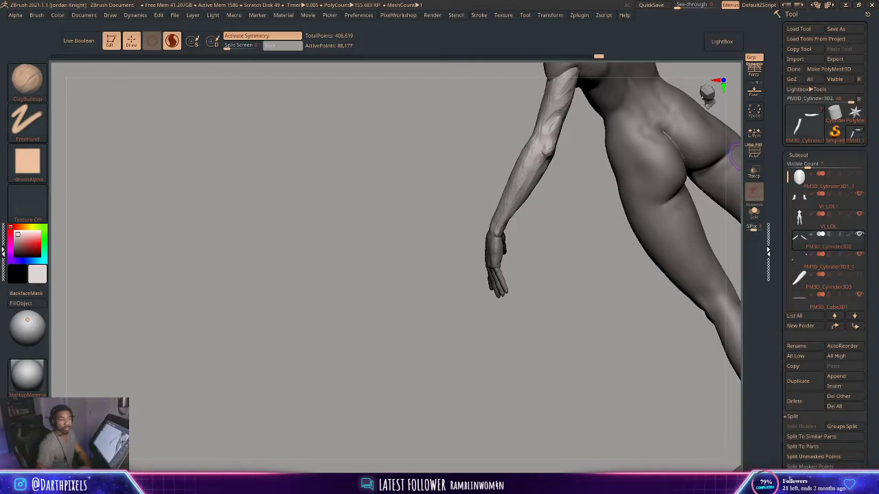
Build up the front of the forearms just below the inner elbows with ClayBuildup
left_click_drag(539, 181, 562, 213)
mouse_move(530, 149)
left_mouse_down("alt")
mouse_move(541, 196)
mouse_move(530, 208)
left_mouse_up("alt")
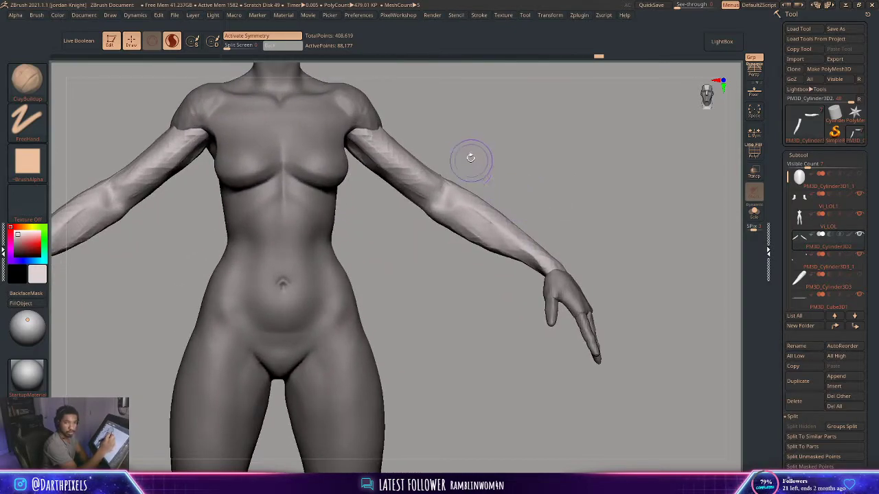
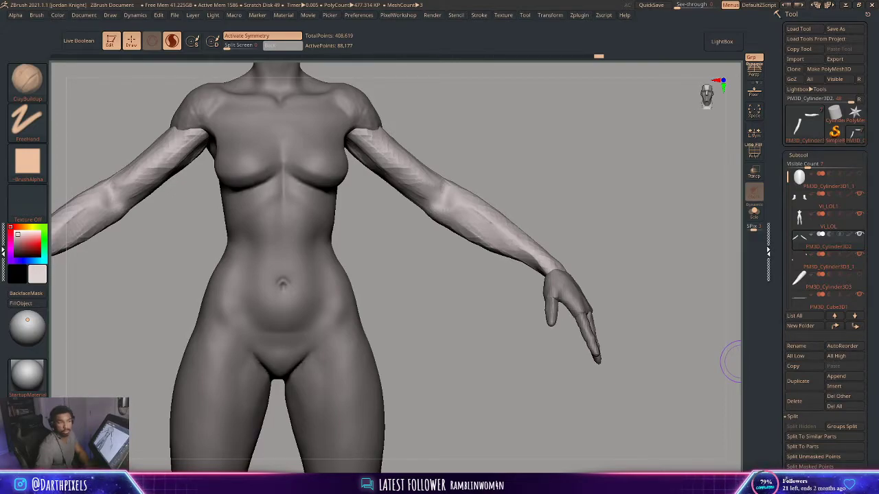
left_click_drag(480, 174, 466, 177)
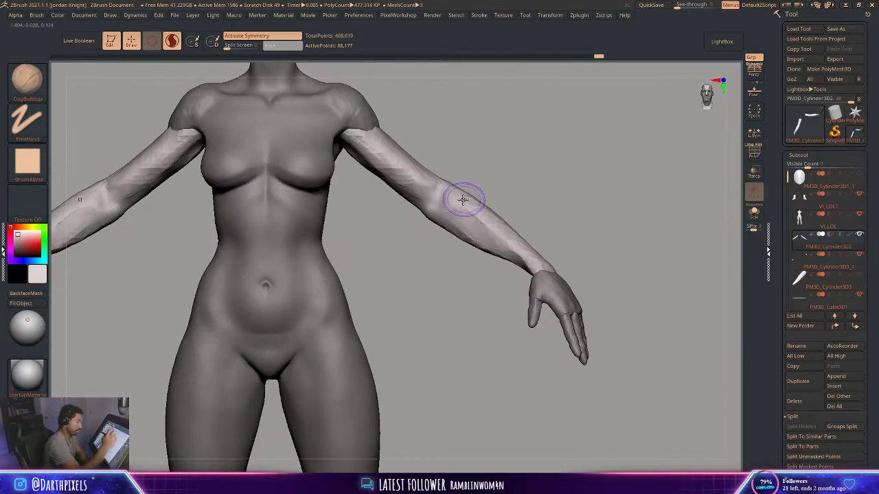
right_click(453, 199)
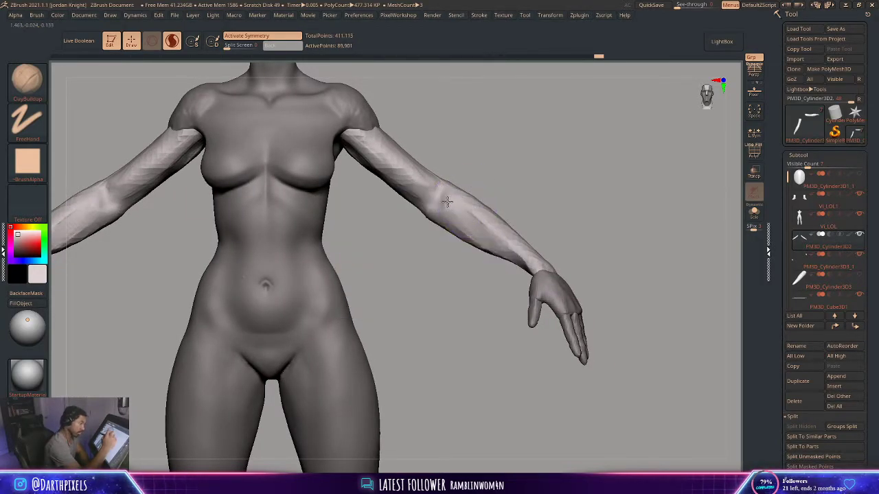
left_click_drag(459, 203, 466, 217)
mouse_move(479, 170)
left_mouse_down()
mouse_move(467, 207)
mouse_move(463, 196)
left_mouse_up()
right_click(464, 186)
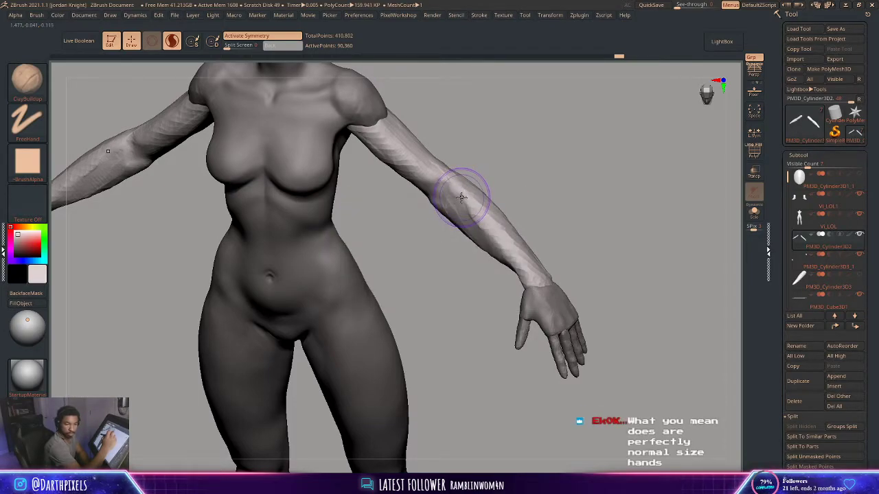
Add clay to the upper forearm muscles around the elbows, working from the front towards the back
mouse_move(462, 198)
left_mouse_down()
mouse_move(466, 174)
mouse_move(537, 140)
left_mouse_up()
left_click_drag(443, 231, 434, 216)
left_click_drag(495, 187, 447, 220)
left_click_drag(453, 233, 462, 244)
mouse_move(466, 275)
left_mouse_down()
mouse_move(492, 230)
mouse_move(461, 249)
left_mouse_up()
mouse_move(487, 192)
left_mouse_down()
mouse_move(482, 245)
mouse_move(445, 247)
left_mouse_up()
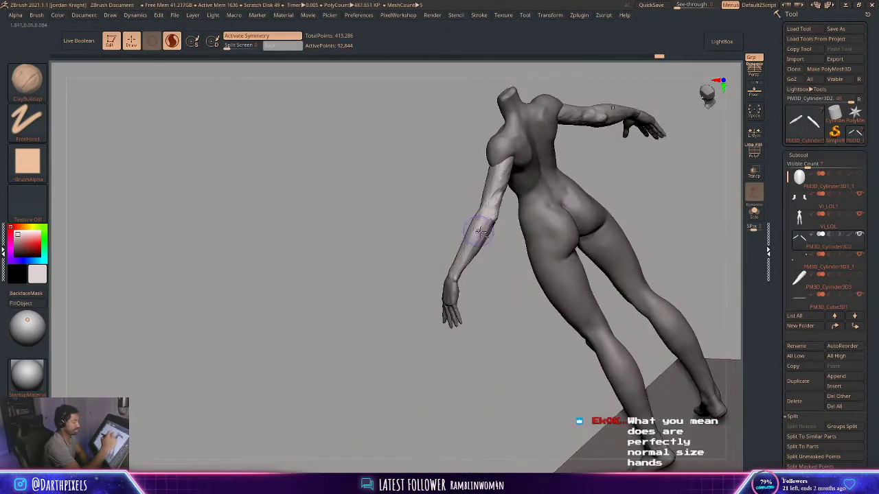
Switch to the DamStandard brush and carve the creases around the back of the elbows and down the forearms
left_click_drag(497, 271, 568, 240, "alt")
left_click_drag(532, 165, 455, 185)
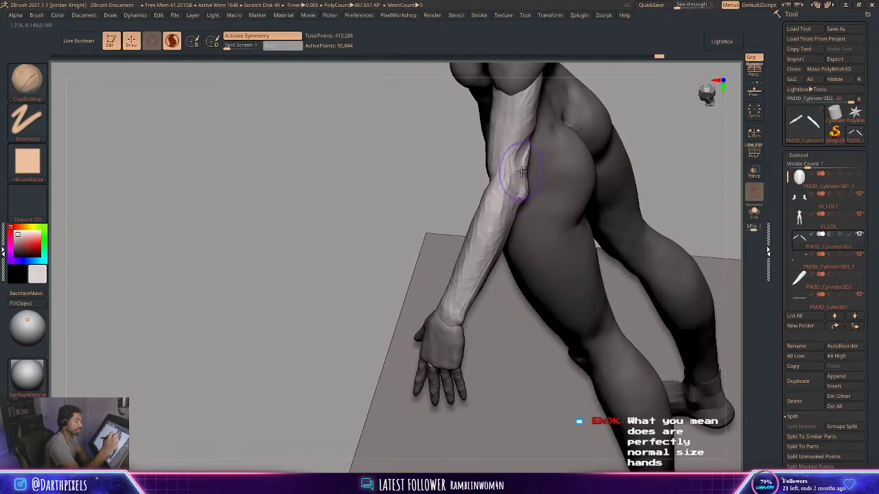
left_click(29, 83)
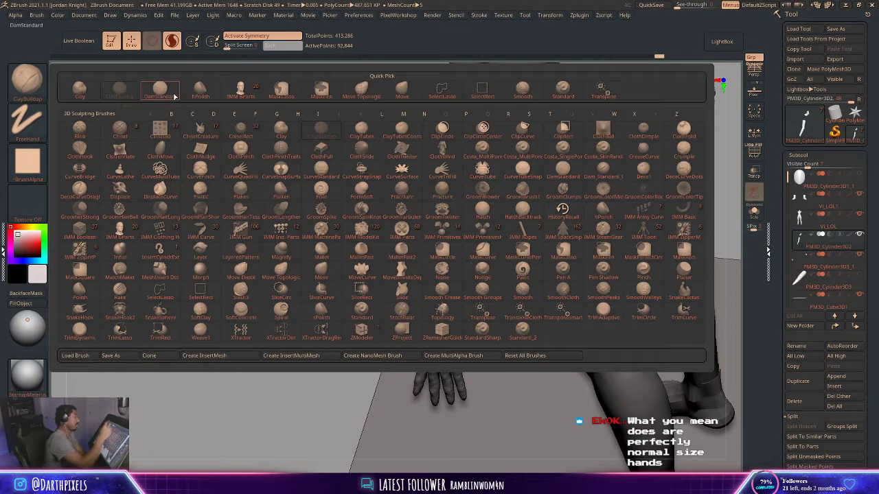
left_click(166, 92)
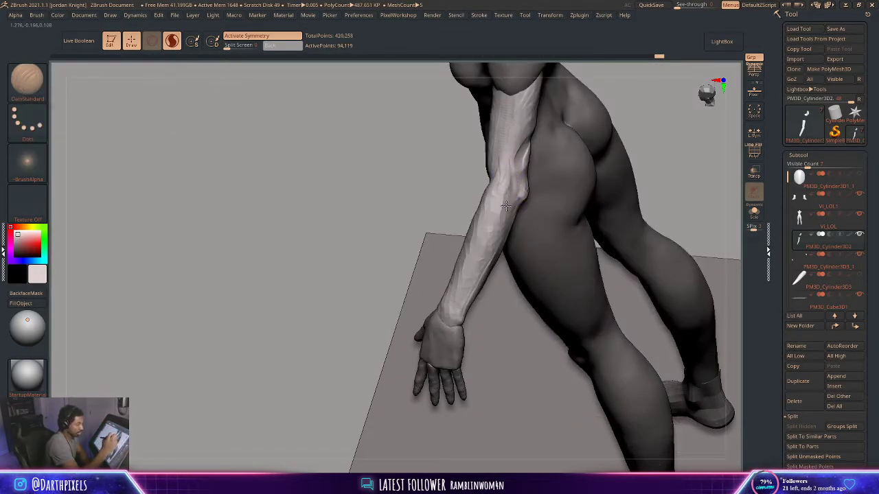
left_click_drag(322, 266, 531, 215)
key("space")
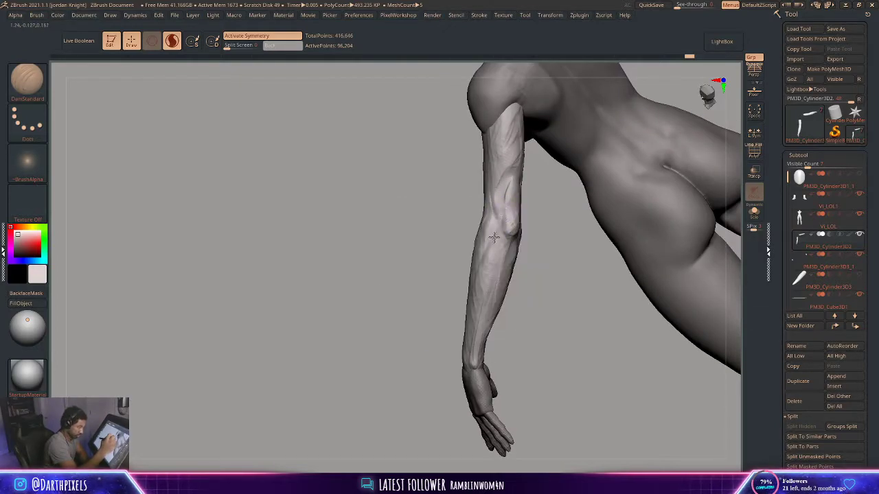
left_click_drag(496, 240, 511, 175)
Define the muscle separation at the inner elbows with DamStandard, working from the front and three-quarter angles
mouse_move(551, 235)
left_mouse_down()
mouse_move(509, 237)
mouse_move(608, 196)
mouse_move(559, 198)
mouse_move(553, 226)
mouse_move(574, 249)
mouse_move(457, 150)
left_mouse_up()
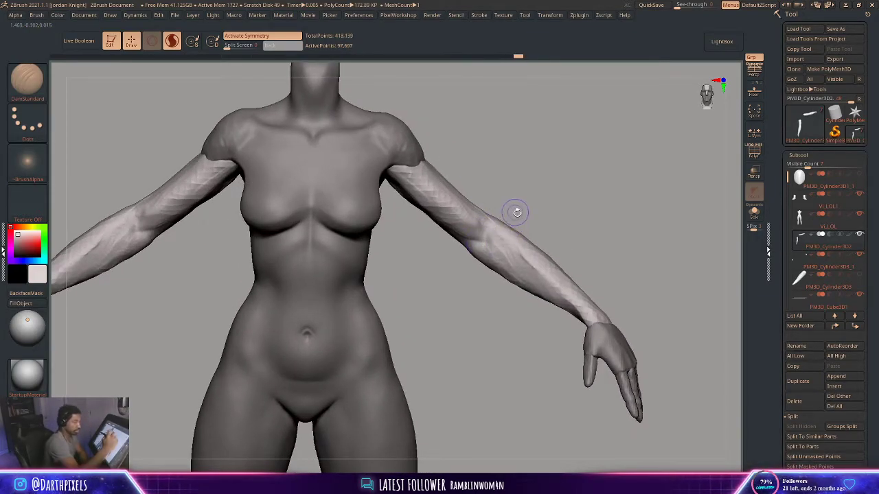
left_click_drag(517, 212, 483, 234)
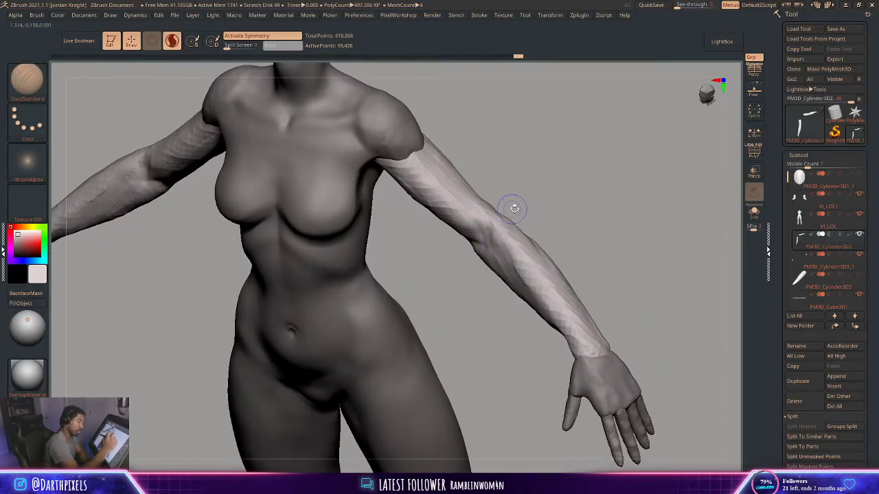
mouse_move(514, 208)
left_mouse_down()
mouse_move(545, 222)
mouse_move(512, 219)
mouse_move(515, 227)
left_mouse_up()
Switch to the Move brush and adjust the outline of the forearms
left_click(28, 83)
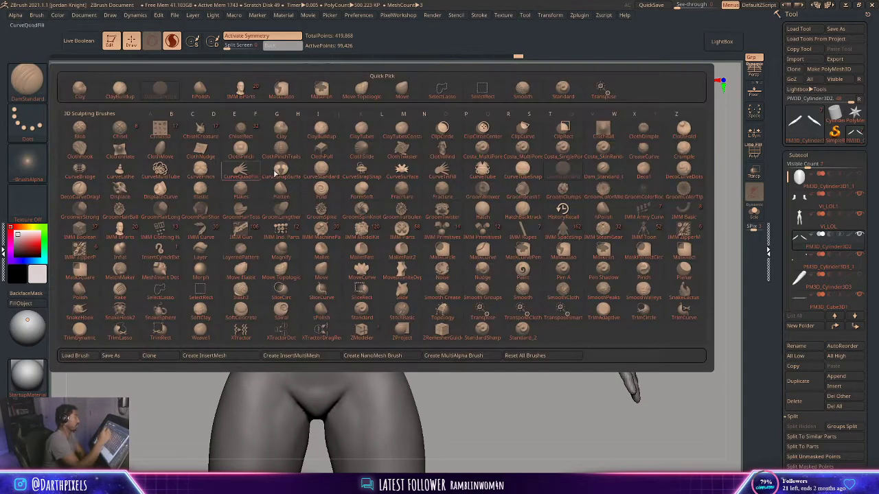
left_click(403, 90)
key("space")
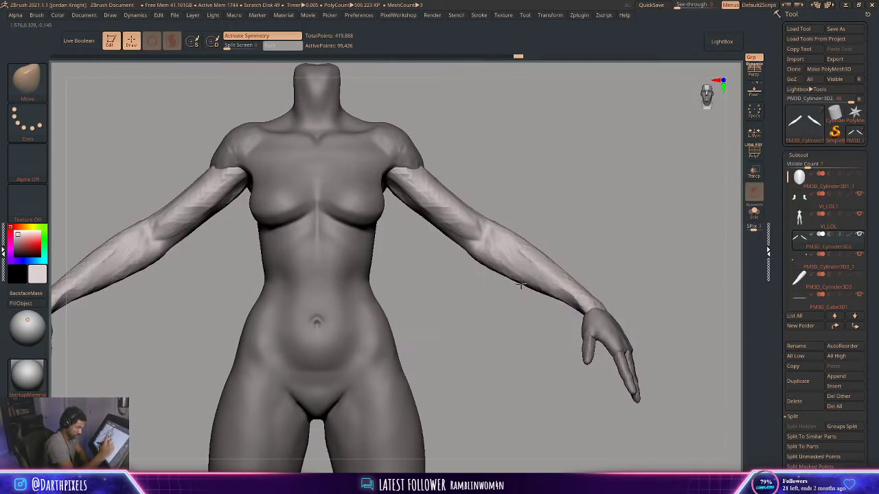
mouse_move(575, 251)
left_mouse_down("alt")
mouse_move(516, 236)
mouse_move(515, 270)
mouse_move(502, 289)
mouse_move(491, 246)
mouse_move(503, 300)
left_mouse_up("alt")
key("space")
Return to DamStandard and carve the muscle separations on the back of the forearms and around the elbow bones
left_click(31, 83)
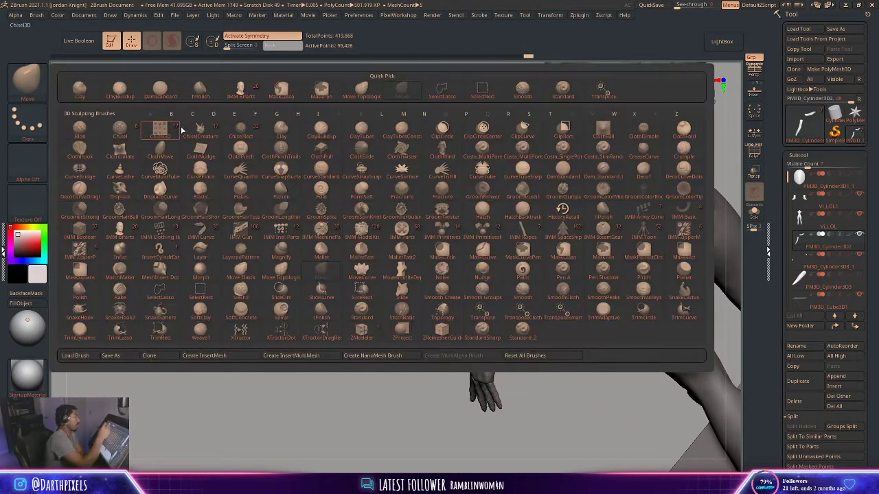
left_click(160, 90)
left_click_drag(561, 257, 541, 240, "alt")
key("space")
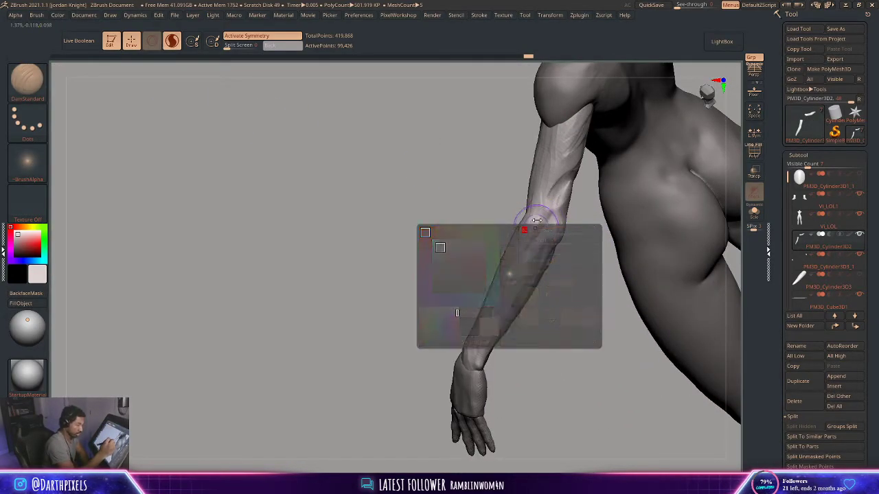
key("space")
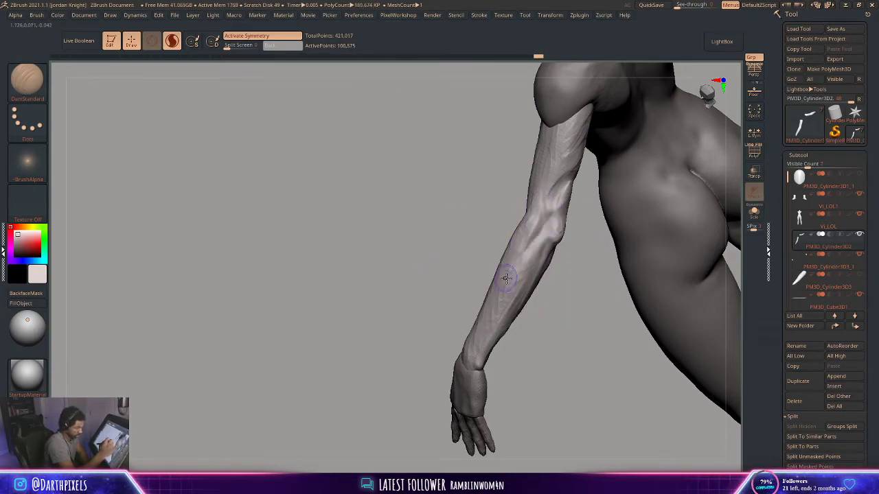
mouse_move(566, 264)
left_mouse_down()
mouse_move(547, 231)
mouse_move(543, 261)
left_mouse_up()
key("space")
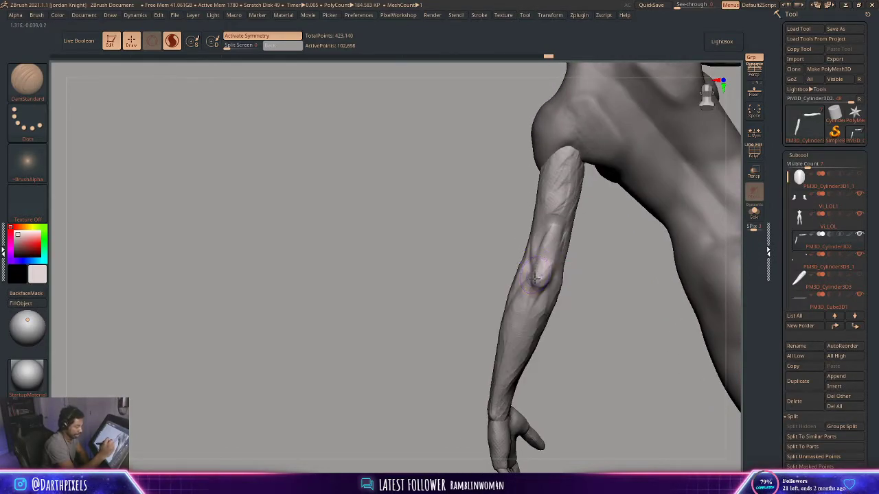
right_click_drag(554, 267, 556, 265)
mouse_move(600, 230)
left_mouse_down()
mouse_move(573, 252)
mouse_move(561, 239)
left_mouse_up()
Switch to ClayBuildup and build up the back of the upper arms just above the elbows
left_click(27, 84)
left_click(120, 91)
right_click(573, 237)
left_click_drag(540, 239, 535, 264)
right_click(517, 286)
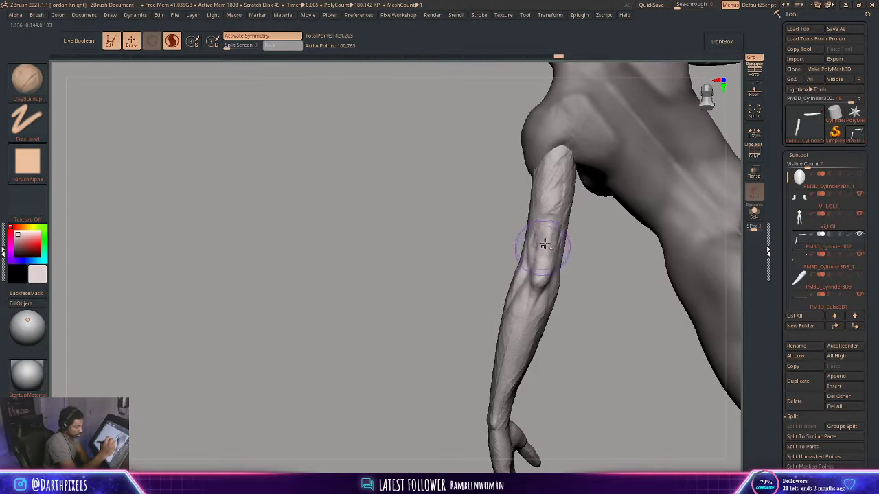
left_click_drag(584, 242, 549, 256)
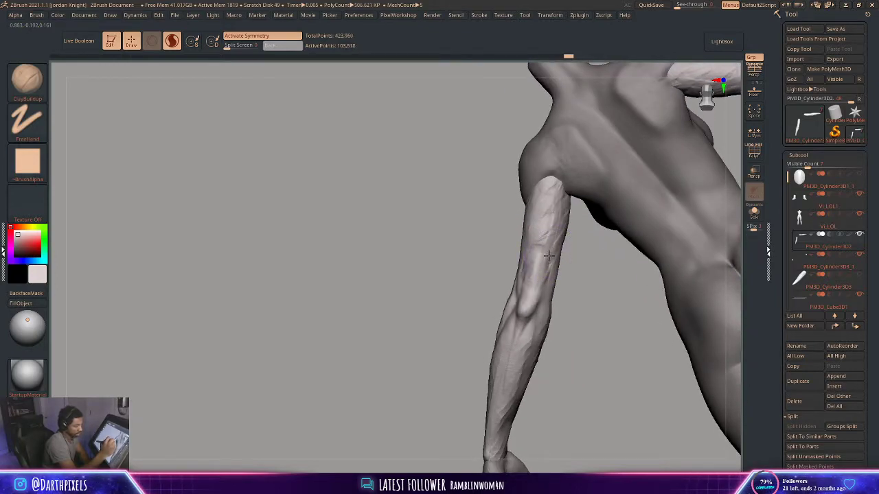
mouse_move(499, 240)
left_mouse_down()
mouse_move(539, 306)
mouse_move(559, 237)
mouse_move(518, 249)
mouse_move(606, 243)
mouse_move(577, 214)
mouse_move(591, 172)
mouse_move(551, 147)
mouse_move(575, 140)
left_mouse_up()
mouse_move(522, 147)
left_mouse_down()
mouse_move(538, 149)
mouse_move(515, 142)
mouse_move(530, 190)
mouse_move(532, 169)
mouse_move(519, 185)
left_mouse_up()
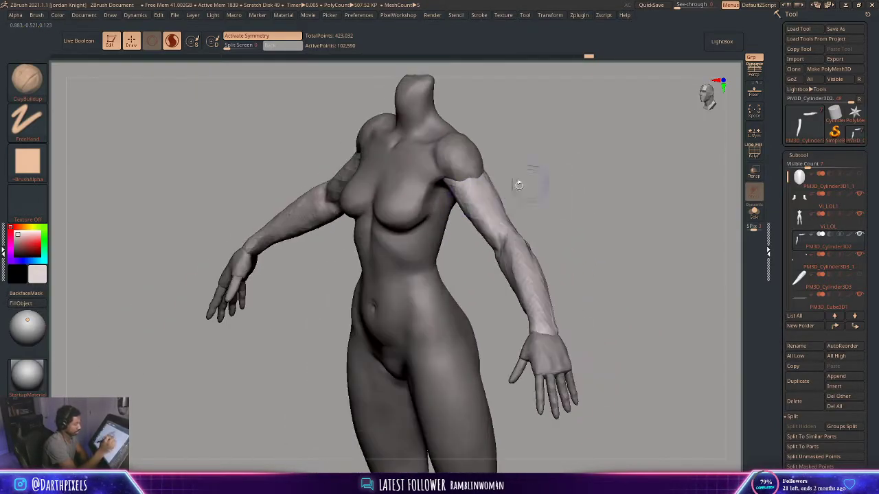
Select the VI_LOL body subtool and refine the chest between the armpits and breasts with ClayBuildup and smoothing
left_click(424, 189, "alt")
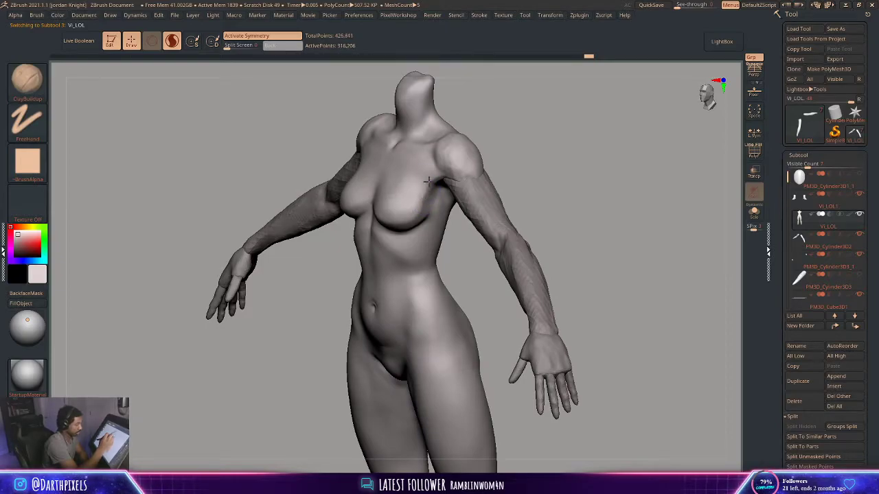
mouse_move(429, 184)
left_mouse_down()
mouse_move(426, 204)
mouse_move(446, 165)
left_mouse_up()
mouse_move(510, 155)
left_mouse_down()
mouse_move(524, 156)
mouse_move(514, 140)
mouse_move(516, 168)
left_mouse_up()
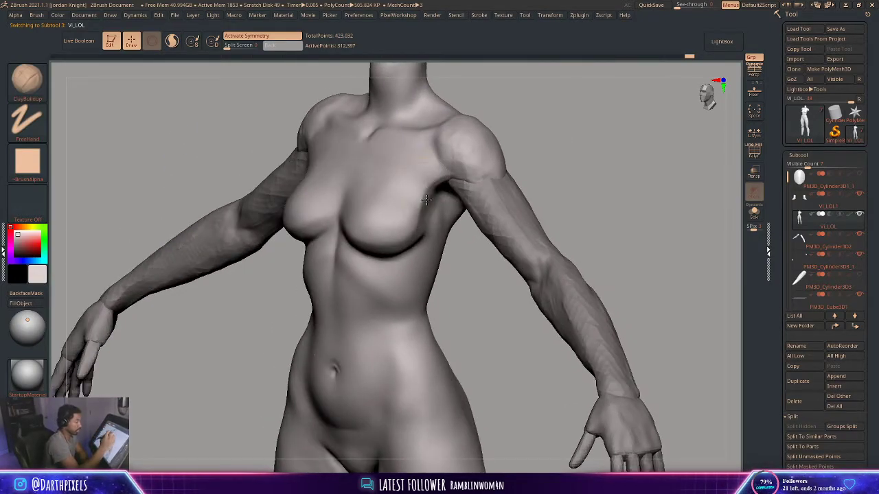
key("shift")
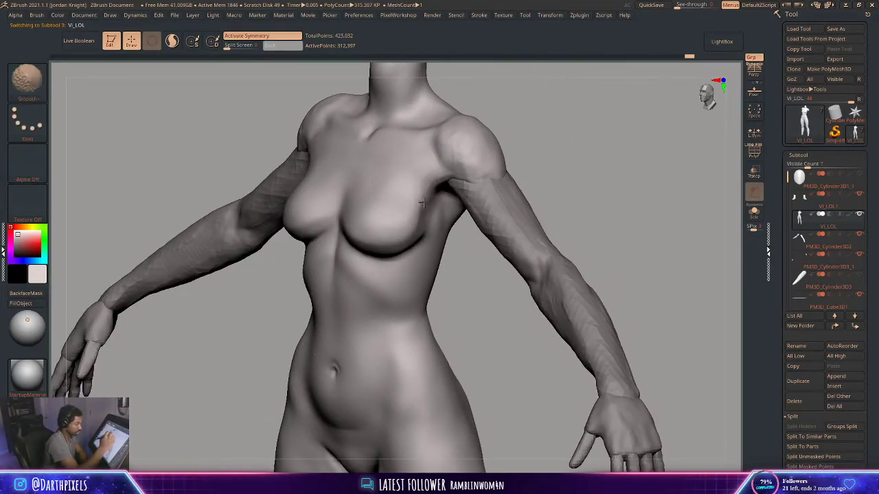
mouse_move(525, 154)
left_mouse_down()
mouse_move(576, 154)
mouse_move(350, 205)
left_mouse_up()
key("shift")
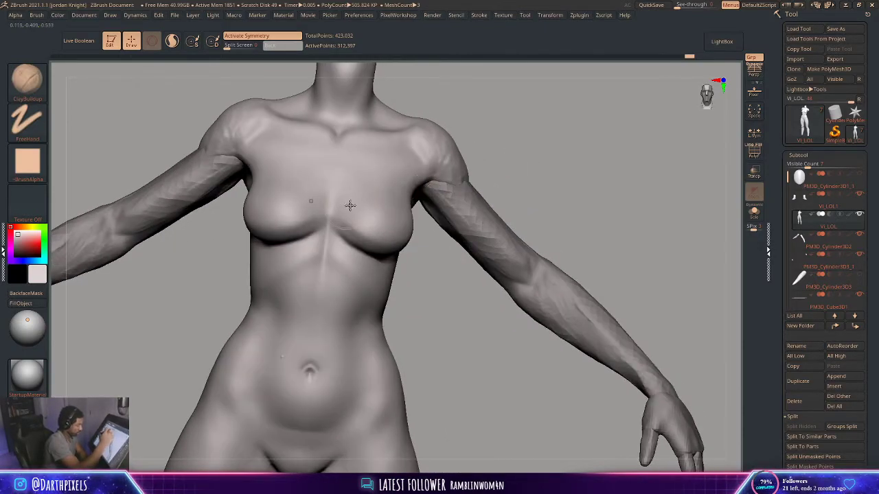
key("shift")
Switch to DamStandard and refine the crease where the breasts meet the sternum, smoothing the strokes
key("space")
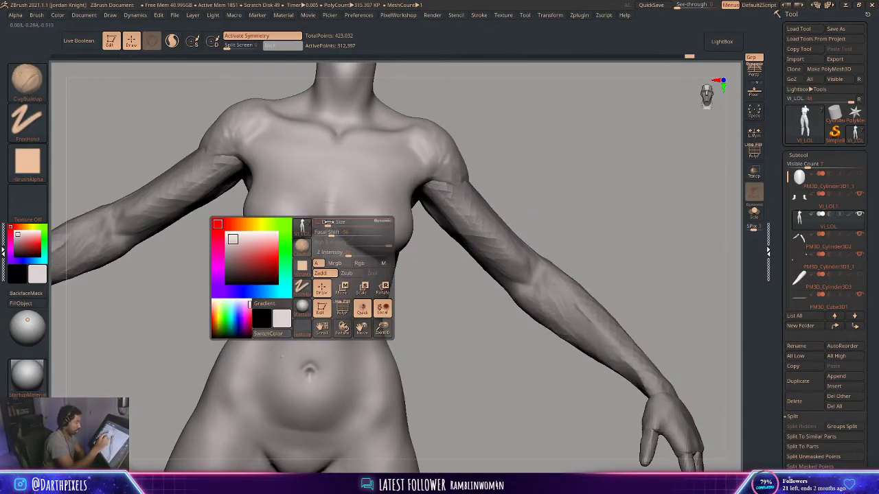
left_click(30, 95)
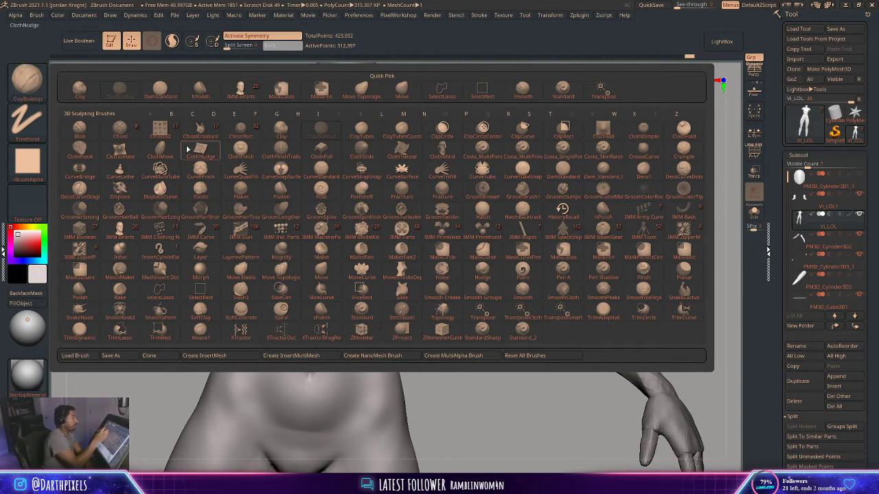
left_click(161, 90)
key("space")
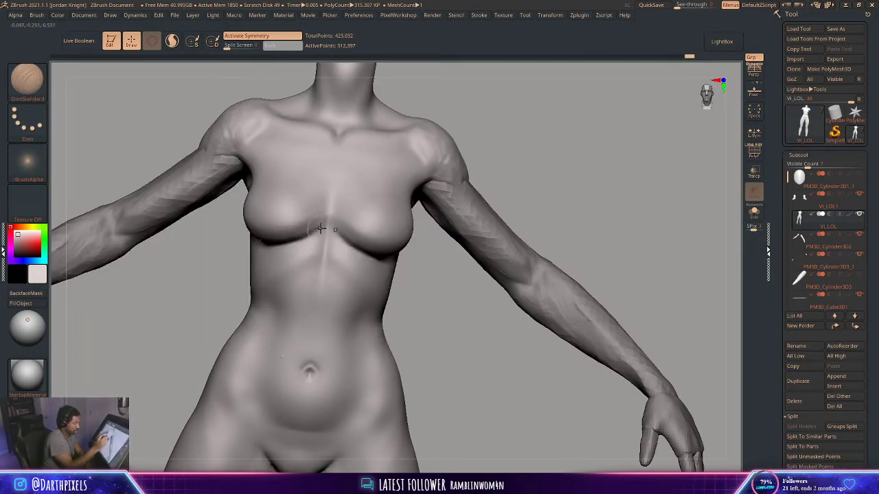
key("shift")
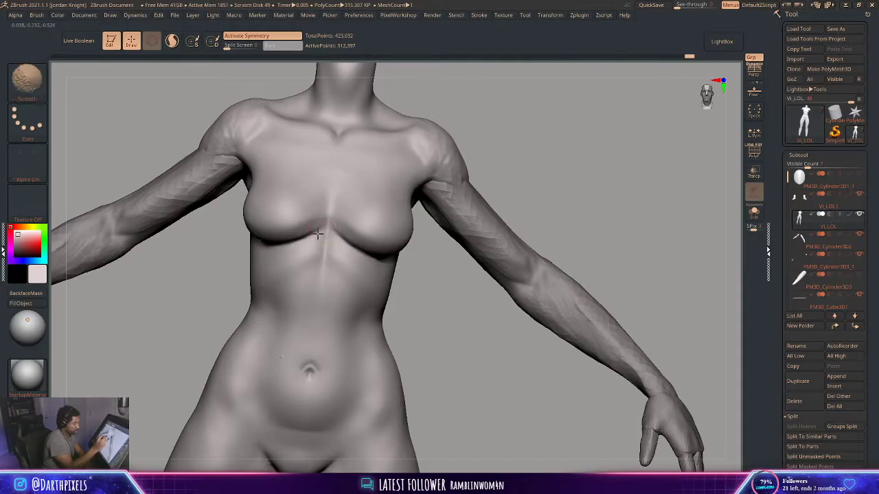
Sharpen the crease between the armpit and the side of the breast with the DamStandard brush and smooth it
left_click_drag(494, 274, 463, 206, "alt")
mouse_move(464, 206)
left_mouse_down("shift")
mouse_move(447, 164)
mouse_move(459, 172)
mouse_move(419, 176)
left_mouse_up("shift")
left_click_drag(450, 162, 467, 183, "alt")
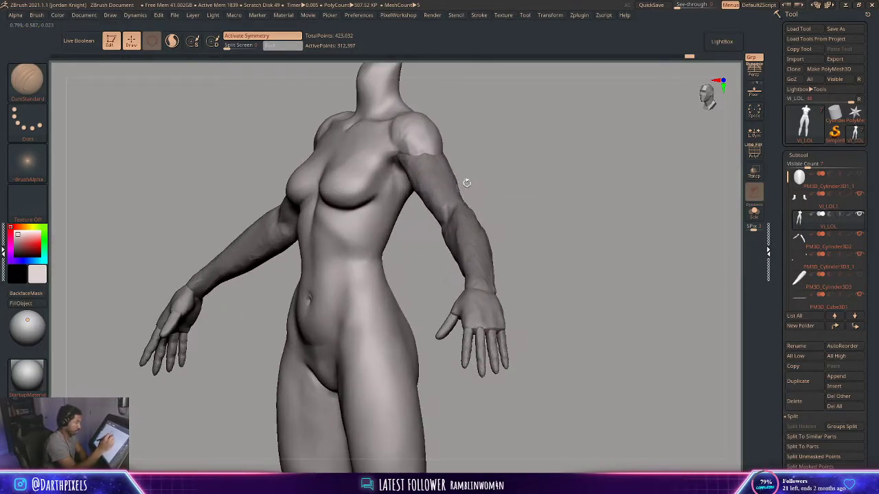
key("space")
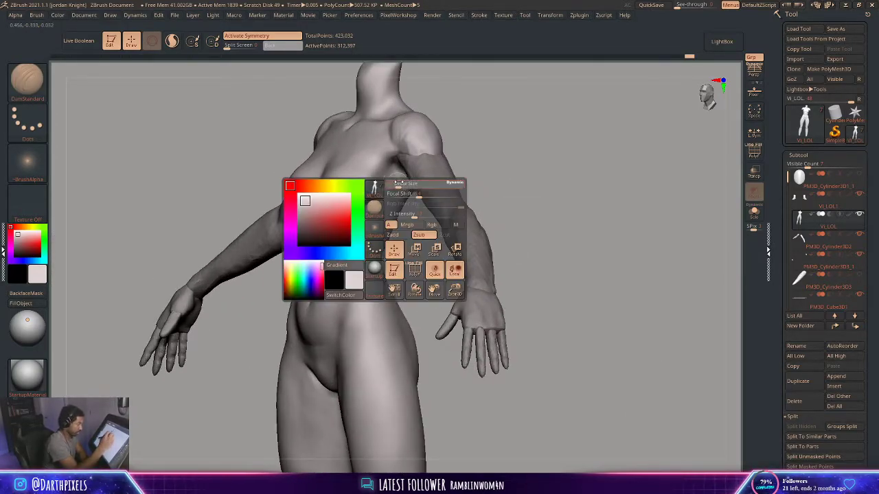
mouse_move(395, 174)
left_mouse_down()
mouse_move(409, 237)
mouse_move(396, 208)
left_mouse_up()
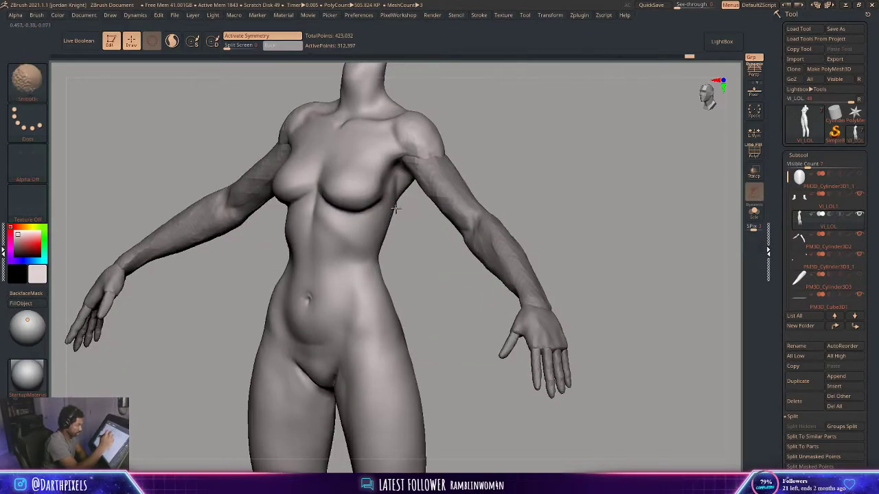
key("shift")
key("space")
left_click_drag(397, 157, 384, 167)
Fill out the chest area in front of the armpit with the ClayBuildup brush and smooth the surface
left_click(28, 79)
left_click(141, 95)
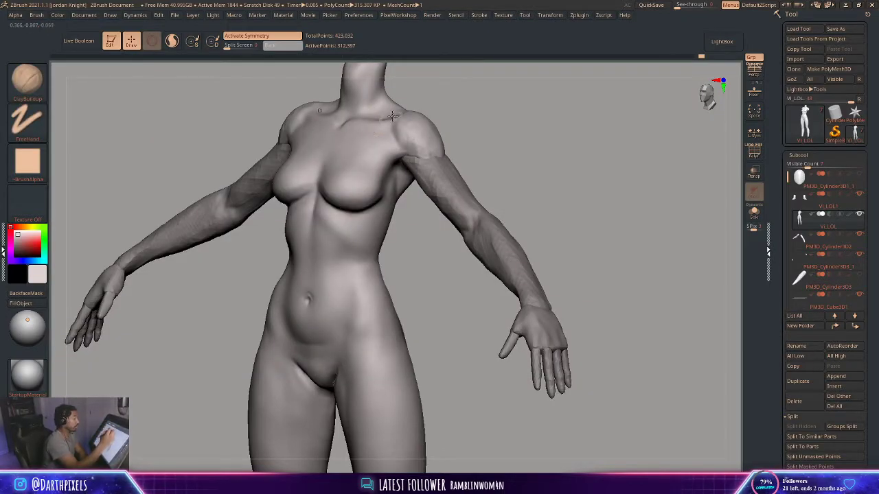
left_click_drag(456, 124, 447, 139)
key("space")
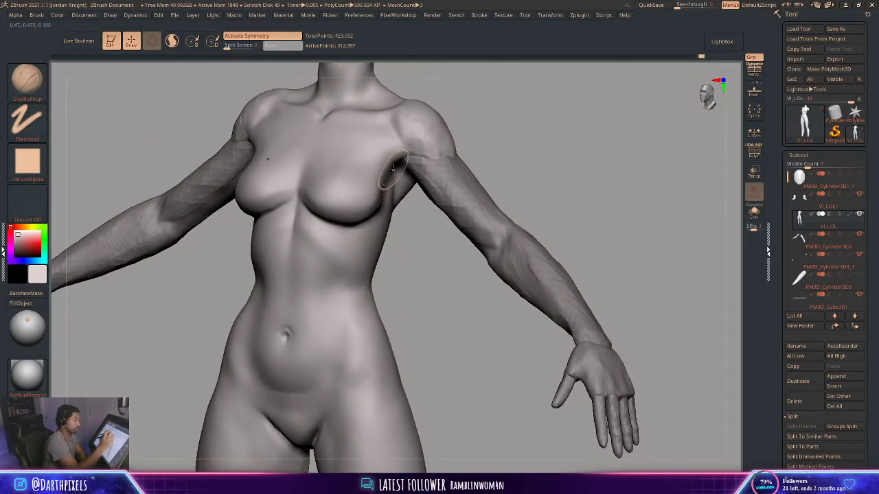
key("shift")
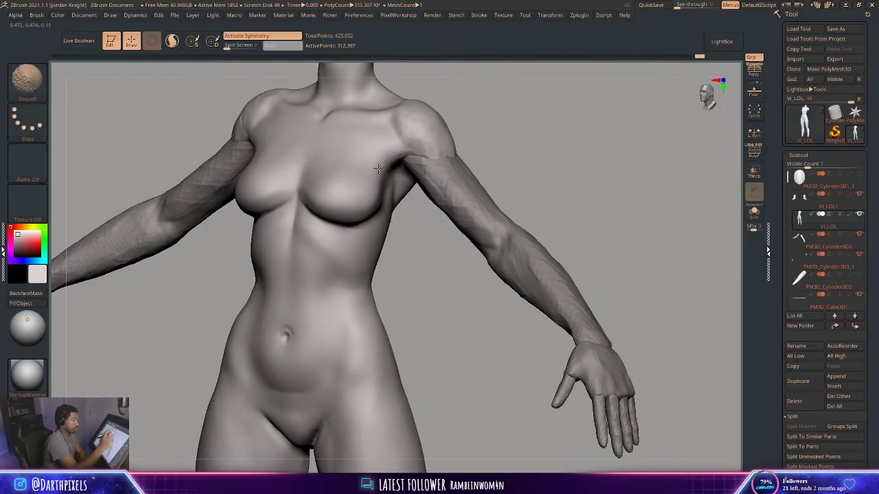
Switch to the Move brush and readjust the brush size for shaping the legs
mouse_move(500, 140)
left_mouse_down()
mouse_move(493, 155)
mouse_move(468, 148)
mouse_move(499, 121)
left_mouse_up()
left_click_drag(528, 150, 445, 280)
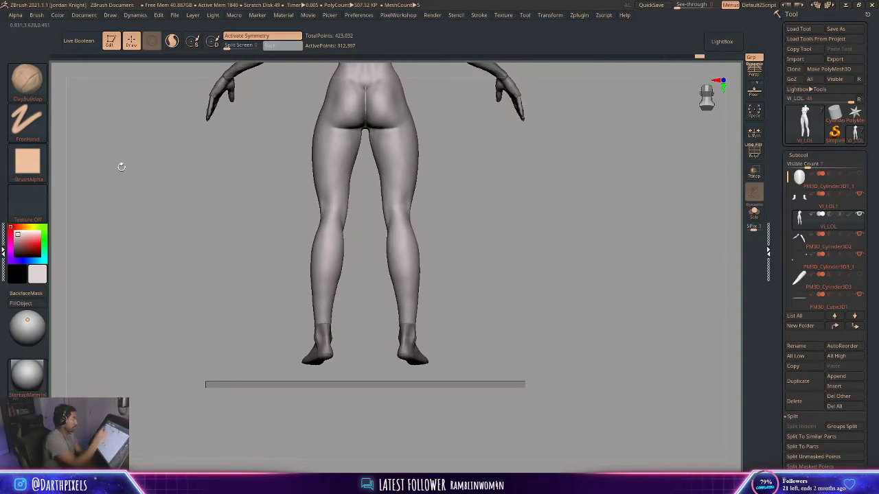
key("b")
left_click(402, 90)
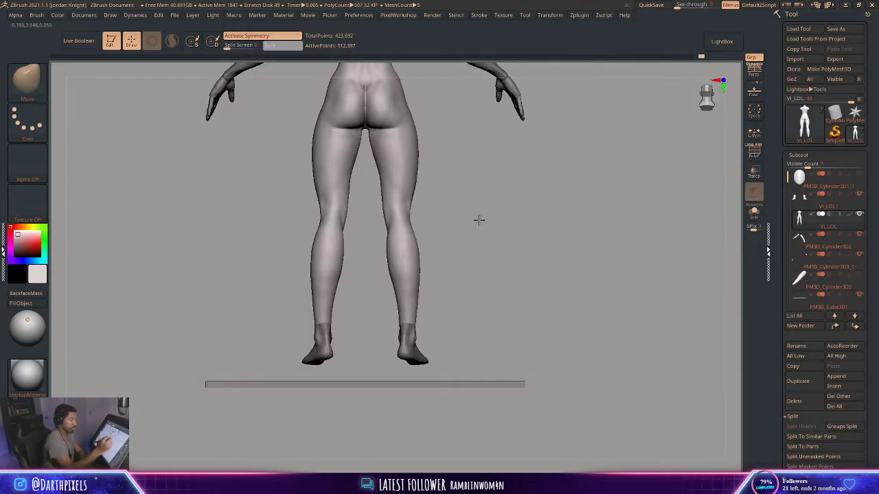
left_click_drag(479, 219, 503, 233, "shift")
left_click_drag(381, 292, 371, 334)
key("space")
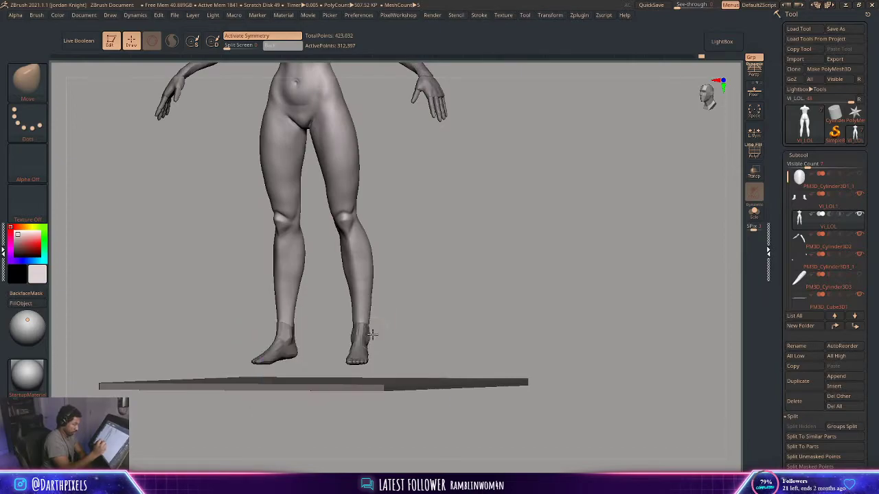
Try the stylized material on the body model
key("m")
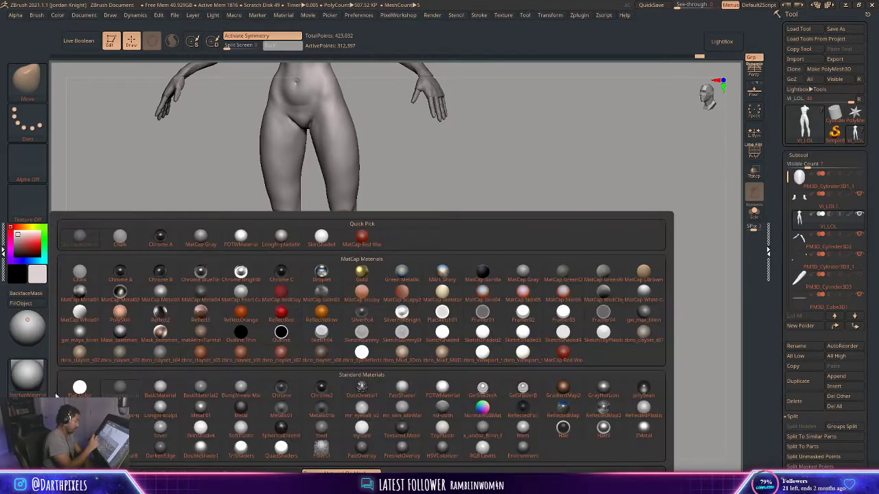
left_click(374, 430)
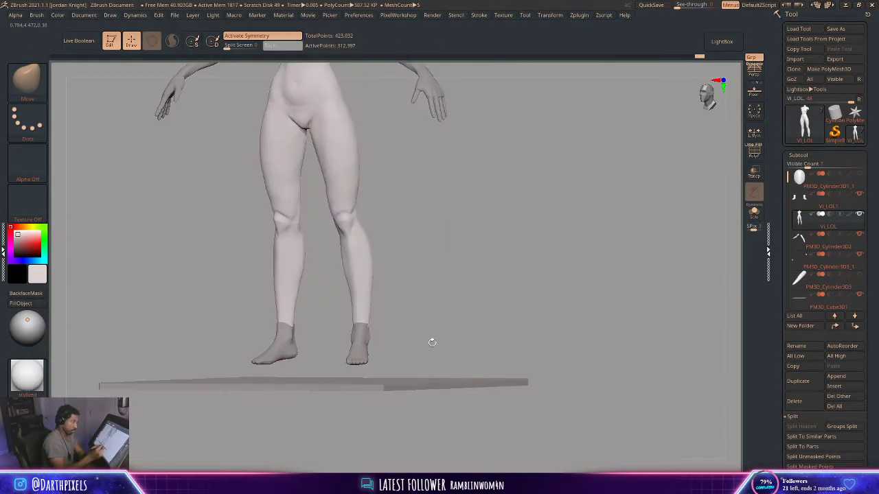
left_click_drag(427, 265, 409, 322, "alt")
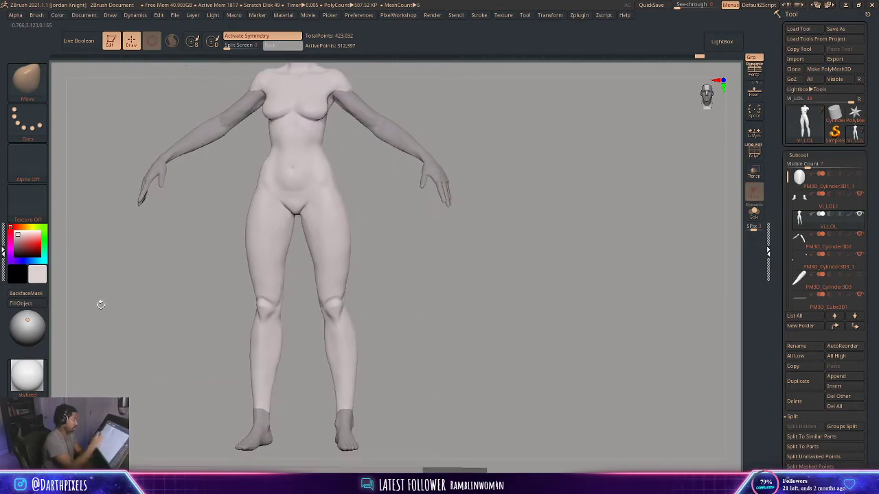
Try several red, pink and pale skin tones as the current colour, ending on a terracotta brown
left_click(23, 242)
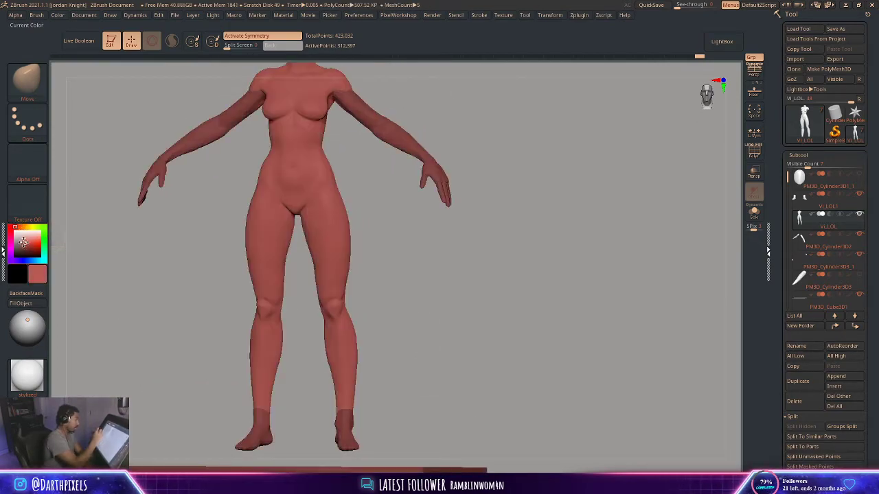
left_click(21, 235)
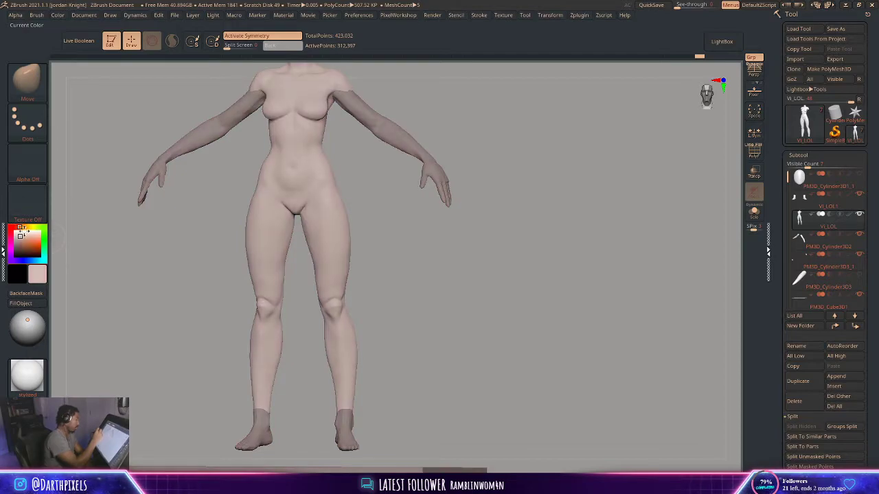
left_click(31, 244)
left_click(22, 240)
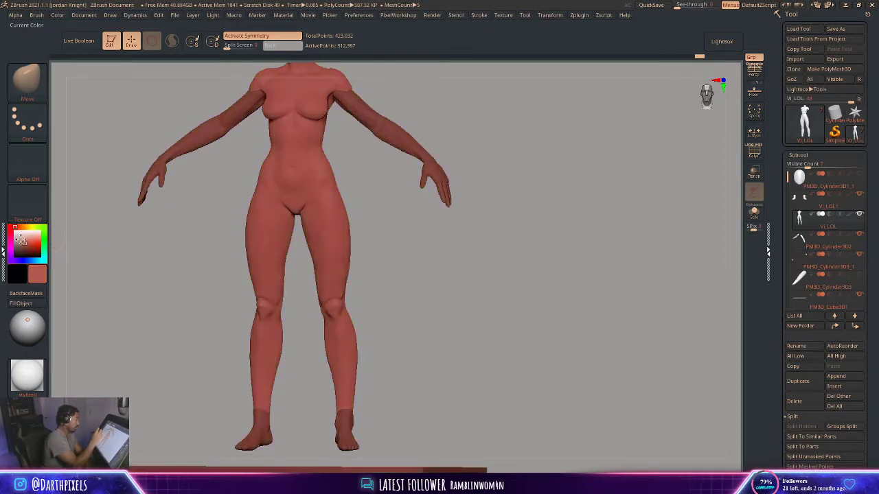
left_click(20, 239)
left_click(20, 242)
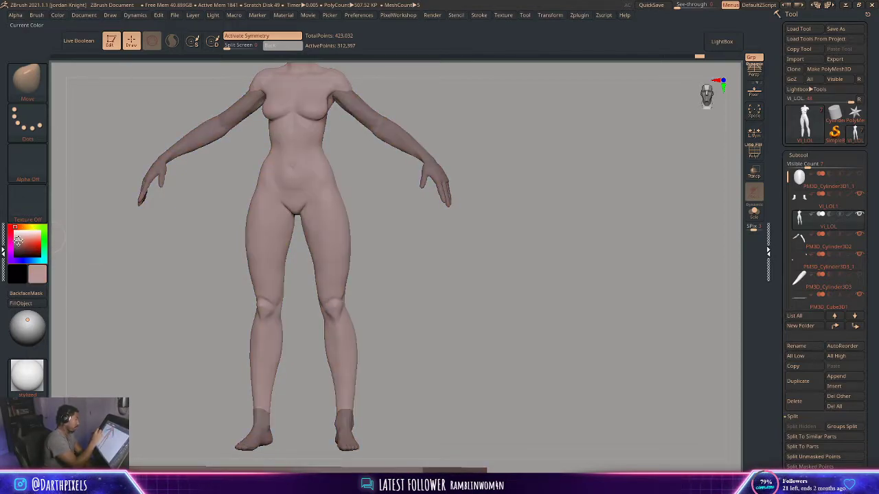
left_click(18, 243)
left_click(18, 240)
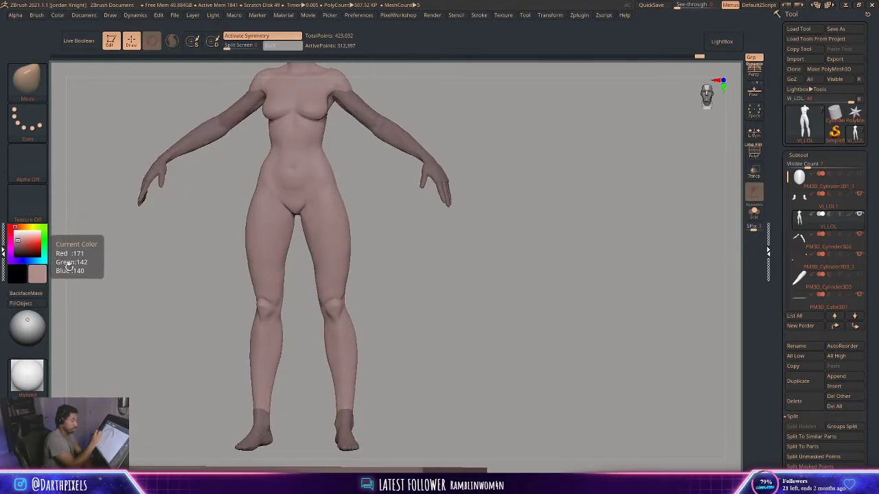
left_click_drag(431, 300, 252, 315)
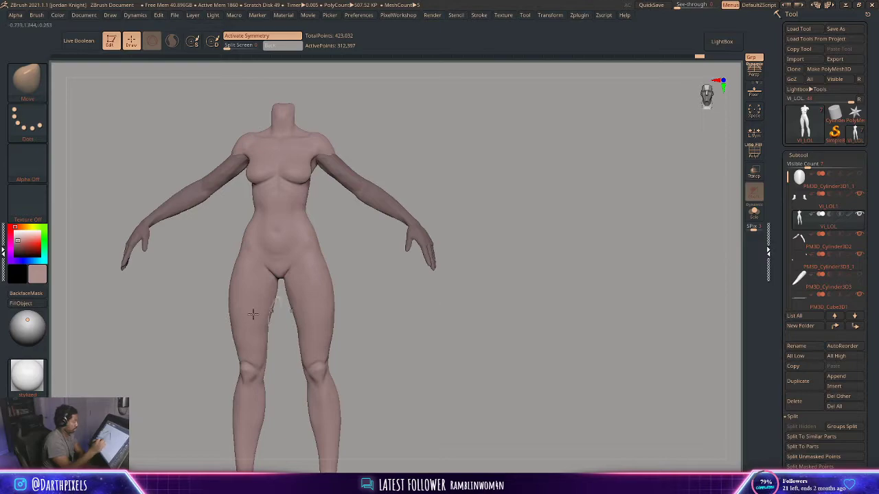
left_click_drag(17, 237, 22, 243)
Adjust the curve of the back of the calf in side view with the Move brush
left_click_drag(371, 278, 440, 318)
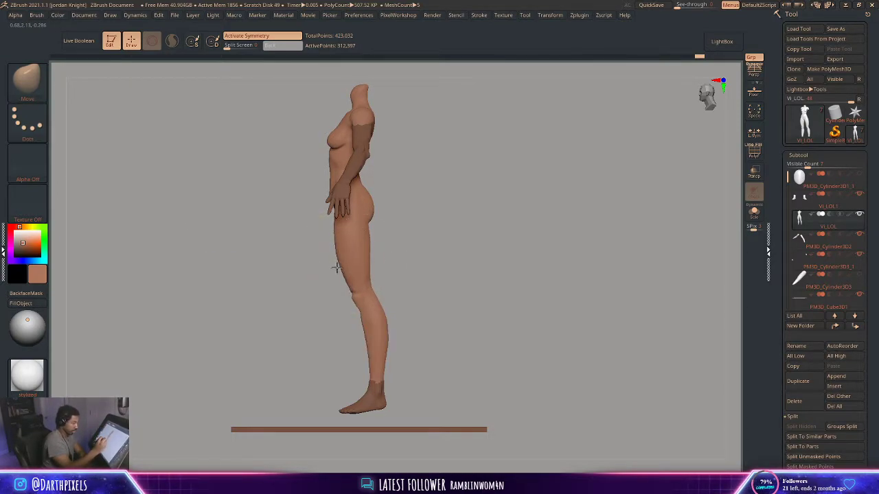
right_click(388, 328)
right_click_drag(408, 335, 434, 322)
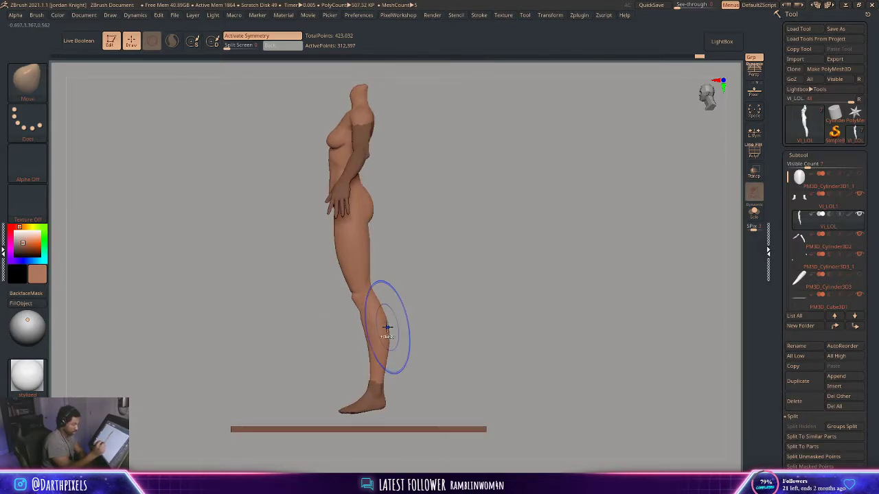
right_click(388, 328)
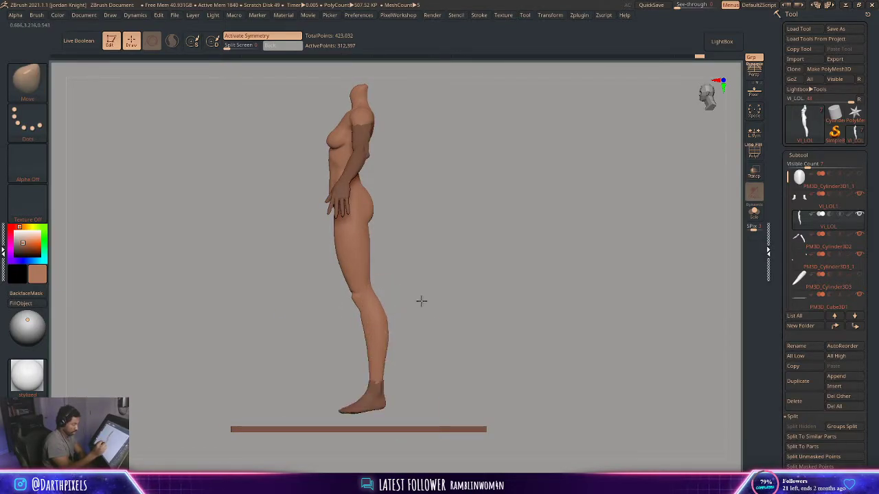
Refine the front of the lower leg below the knee with the Move brush and smooth the shin
right_click_drag(422, 301, 437, 278)
right_click_drag(413, 278, 462, 277)
right_click(417, 281)
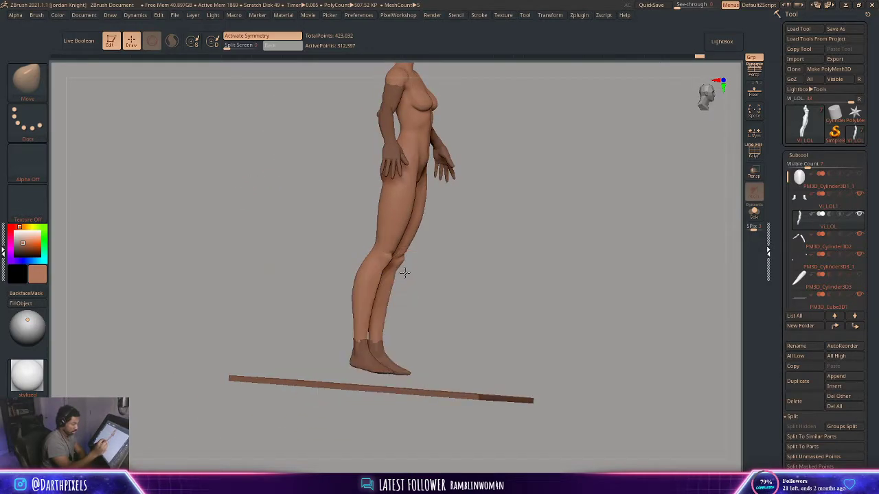
right_click(410, 286)
right_click_drag(404, 272, 388, 285, "ctrl")
right_click(408, 281)
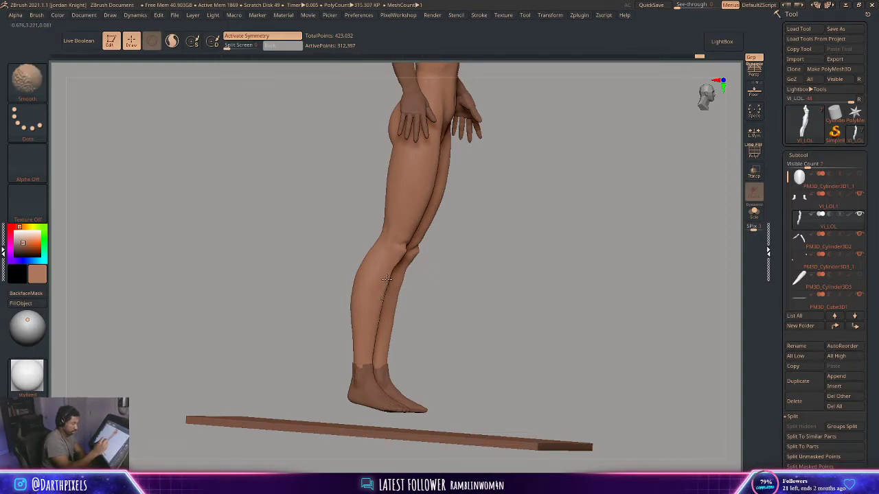
right_click_drag(387, 278, 414, 316)
right_click(391, 265)
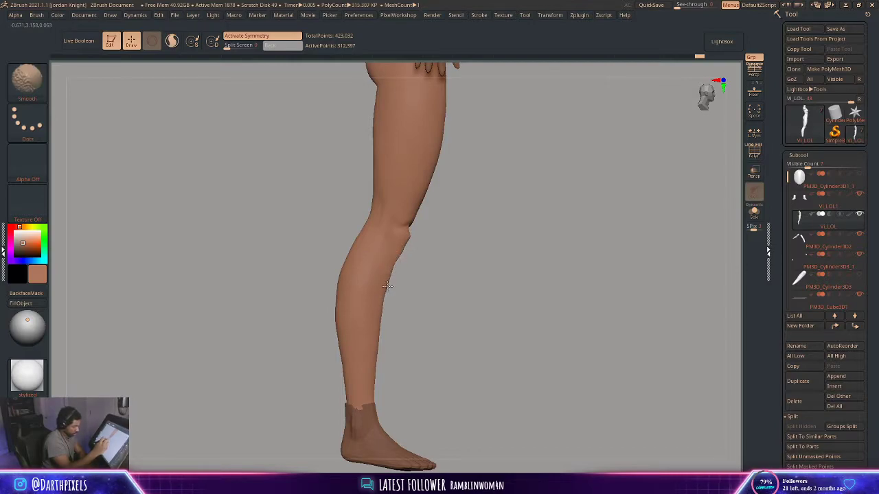
right_click_drag(389, 281, 492, 288)
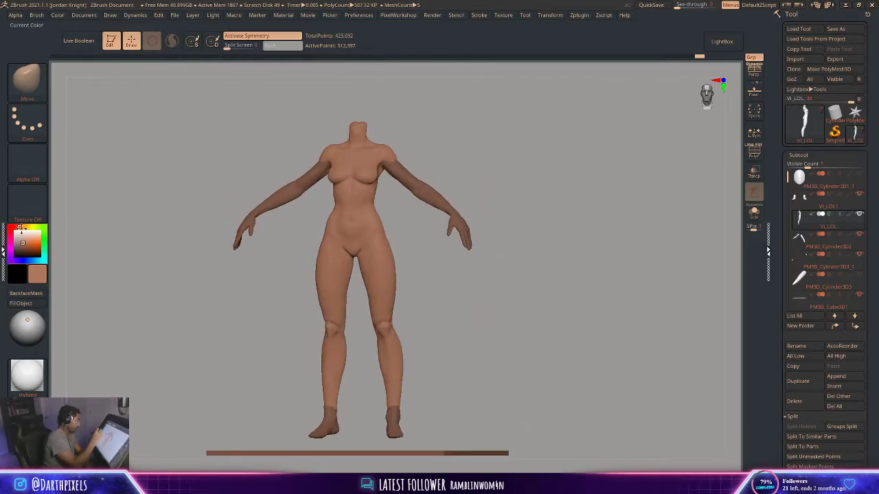
Try the SkinShade4 material on the model and examine the body from the back and front
left_click(28, 324)
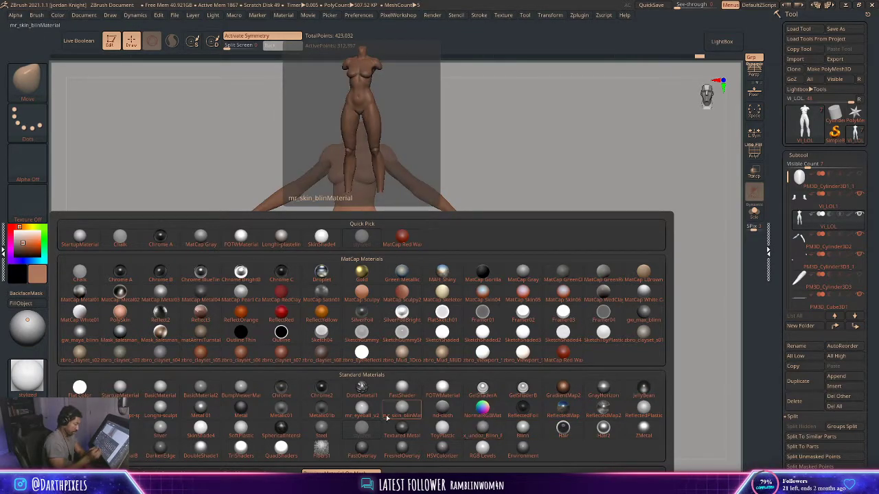
left_click(201, 429)
right_click_drag(443, 298, 418, 308)
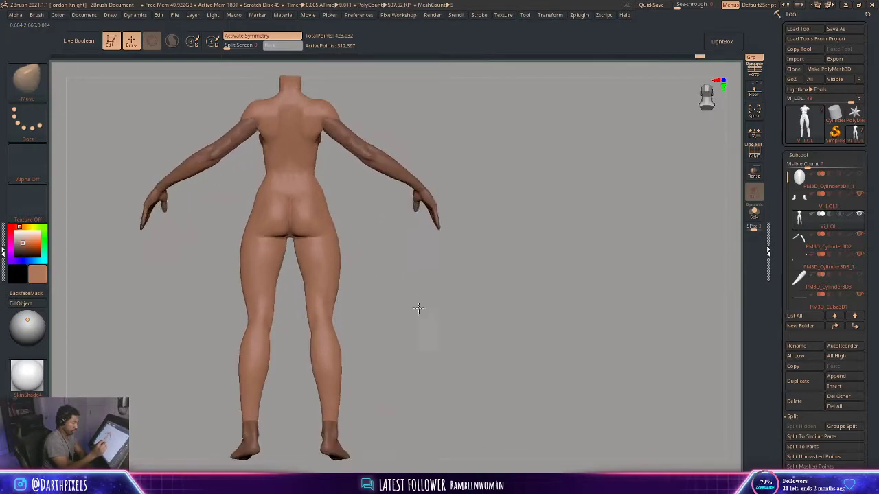
mouse_move(418, 309)
left_mouse_down()
mouse_move(400, 280)
mouse_move(410, 321)
mouse_move(433, 317)
left_mouse_up()
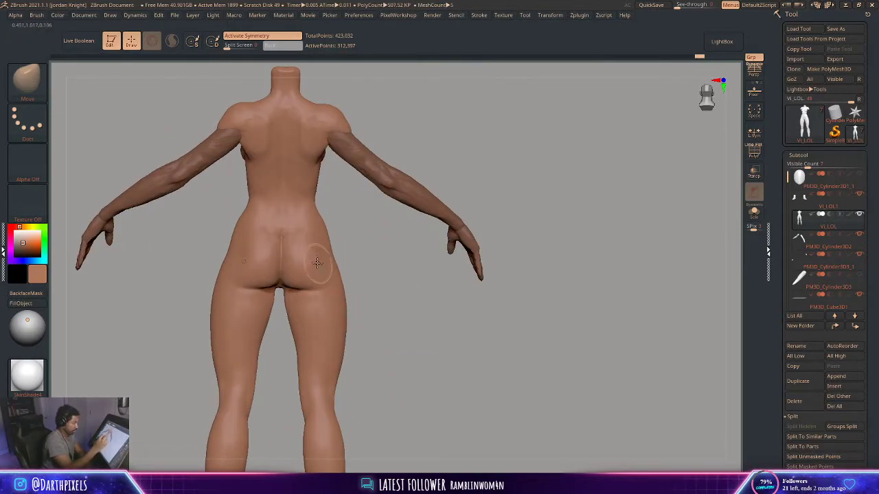
left_click_drag(380, 263, 467, 296)
Preview the model with the Satin material
left_click(42, 376)
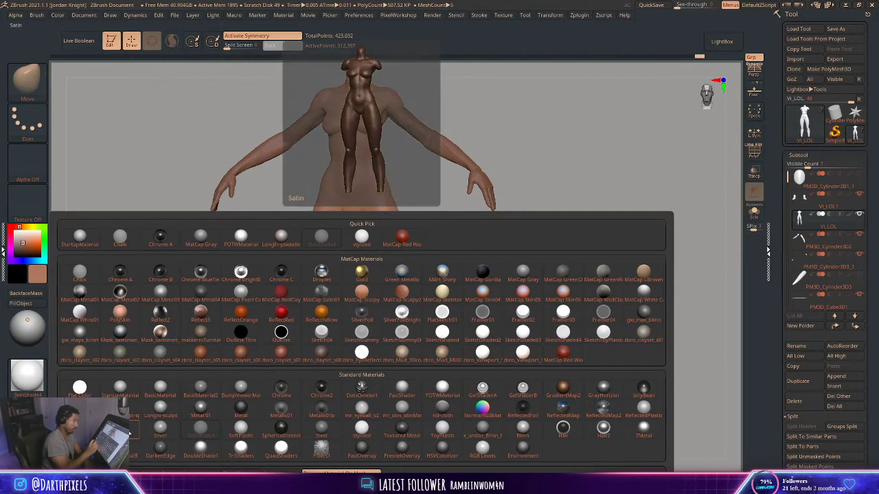
left_click(129, 434)
left_click_drag(480, 296, 440, 307)
Change the current colour to a pale peach and check the body from behind
left_click(21, 238)
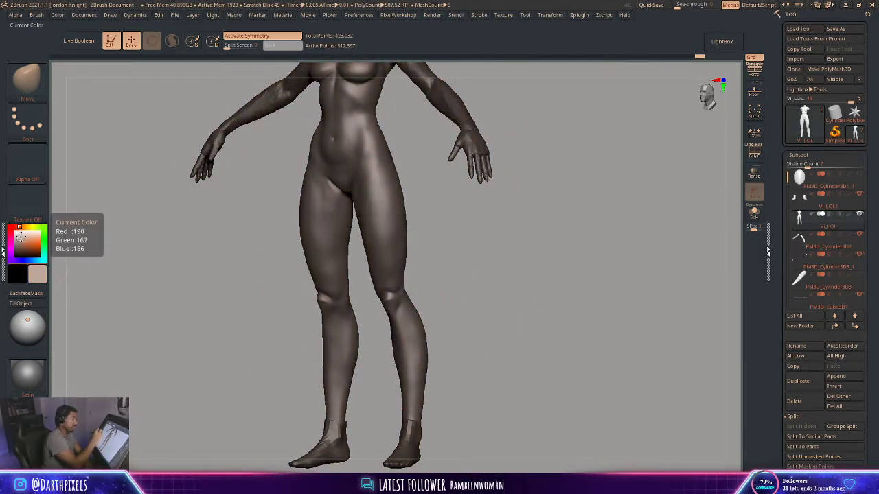
left_click_drag(23, 238, 32, 235)
left_click(20, 244)
mouse_move(470, 264)
left_mouse_down()
mouse_move(495, 264)
mouse_move(483, 257)
mouse_move(487, 276)
mouse_move(432, 275)
mouse_move(347, 290)
mouse_move(400, 284)
mouse_move(178, 280)
left_mouse_up()
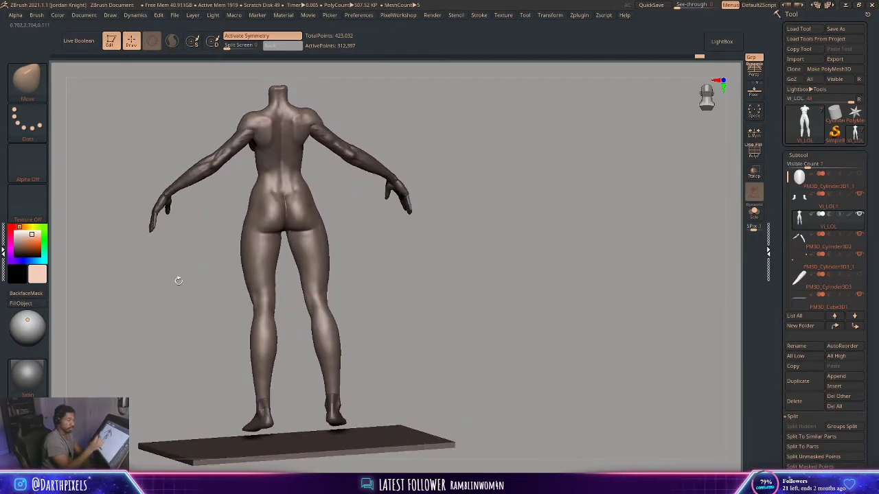
Apply the Longin-sculpt material to the model
left_click(28, 380)
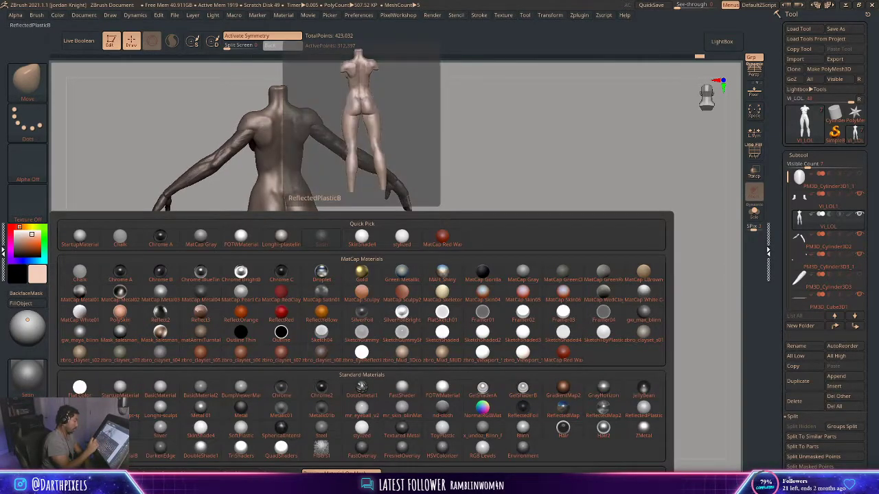
left_click(128, 411)
mouse_move(385, 268)
left_mouse_down()
mouse_move(474, 271)
mouse_move(503, 296)
mouse_move(472, 294)
mouse_move(432, 267)
mouse_move(397, 343)
mouse_move(412, 284)
left_mouse_up()
left_click_drag(412, 285, 386, 198)
Activate the arm subtool in the viewport and return to the Vi_LOL body subtool
left_click(342, 162, "alt")
mouse_move(420, 155)
left_mouse_down()
mouse_move(386, 159)
mouse_move(425, 164)
mouse_move(411, 217)
left_mouse_up()
left_click(312, 133, "alt")
left_click_drag(410, 217, 390, 221)
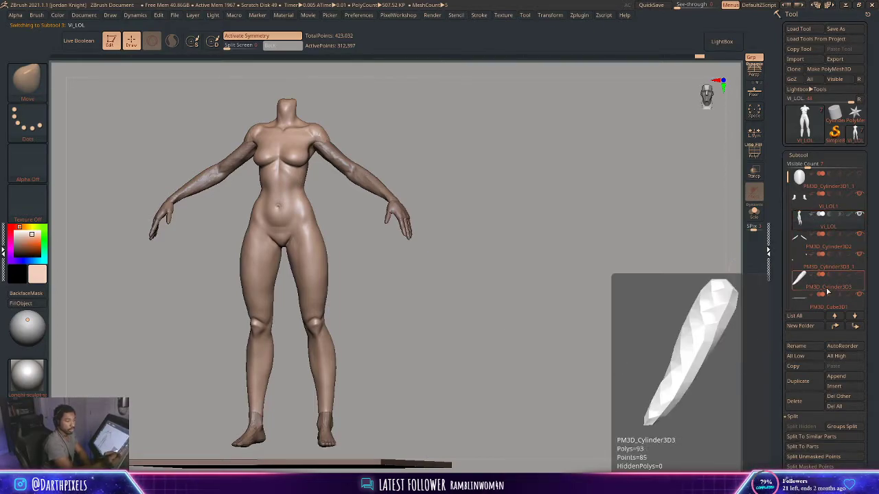
left_click(807, 245)
left_click_drag(776, 405, 777, 297)
left_click(800, 370)
left_click(804, 338)
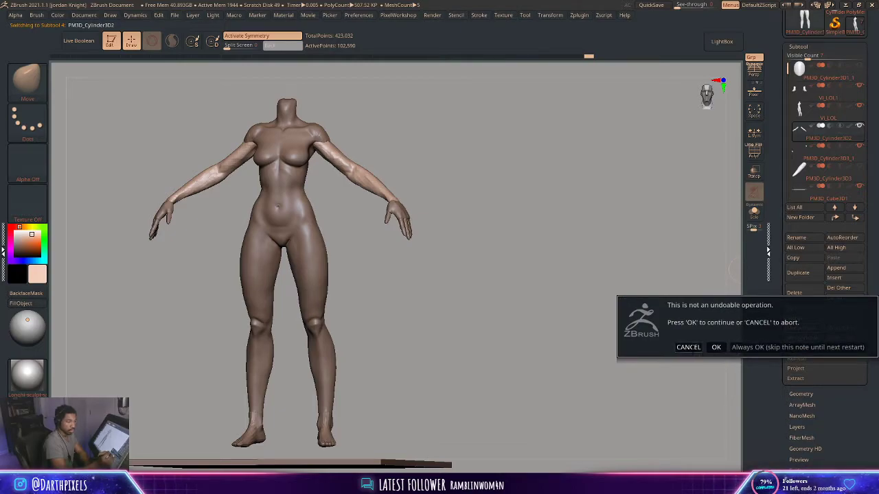
left_click(688, 347)
Select the hand subtool PM3D_Cylinder3D3_1, activate the Move gizmo and mask everything except the ring finger
left_click_drag(492, 275, 463, 314)
mouse_move(439, 350)
left_mouse_down("alt")
mouse_move(444, 242)
mouse_move(392, 264)
mouse_move(394, 289)
mouse_move(428, 257)
mouse_move(390, 285)
left_mouse_up("alt")
left_click(335, 278, "alt")
key("w")
left_click(340, 319, "ctrl")
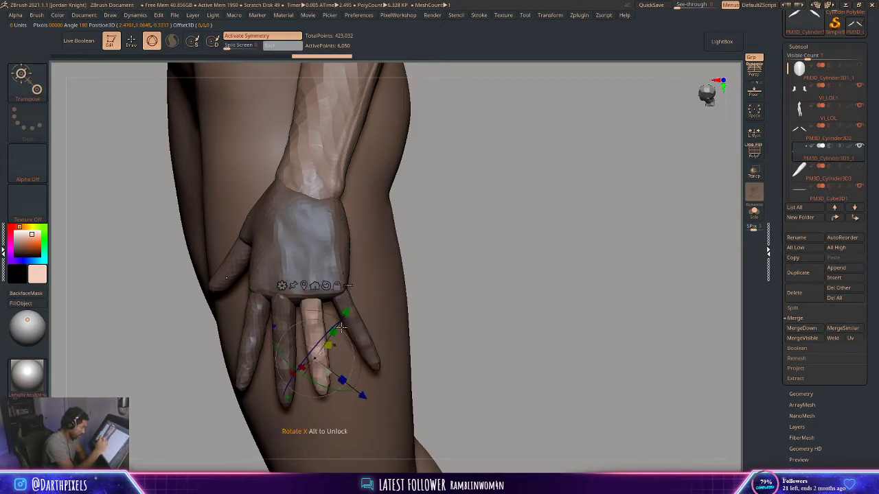
Rotate and reposition the unmasked ring finger so it lines up naturally beside the other fingers, checking it from several angles
left_click_drag(344, 330, 344, 331)
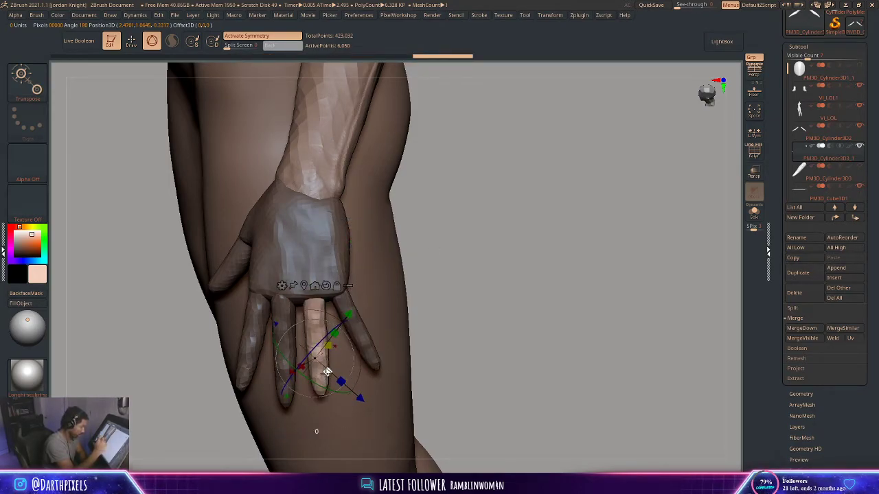
left_click_drag(455, 284, 446, 252)
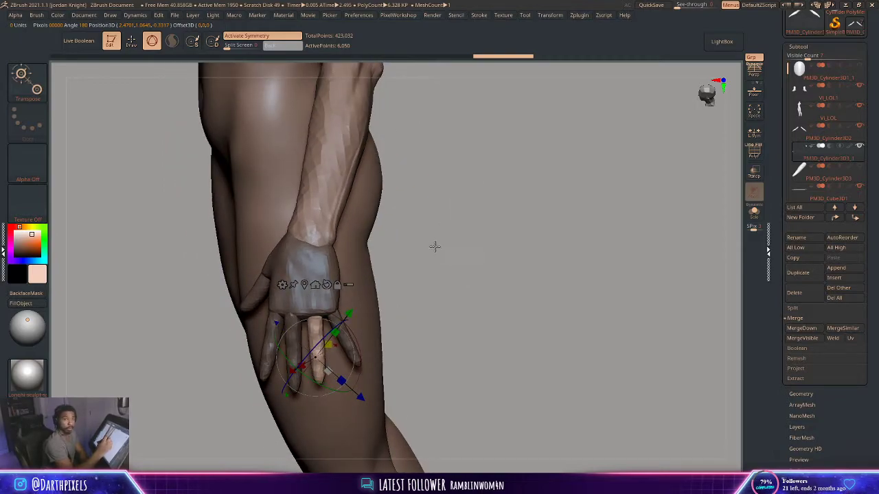
mouse_move(424, 281)
left_mouse_down()
mouse_move(372, 338)
mouse_move(415, 330)
left_mouse_up()
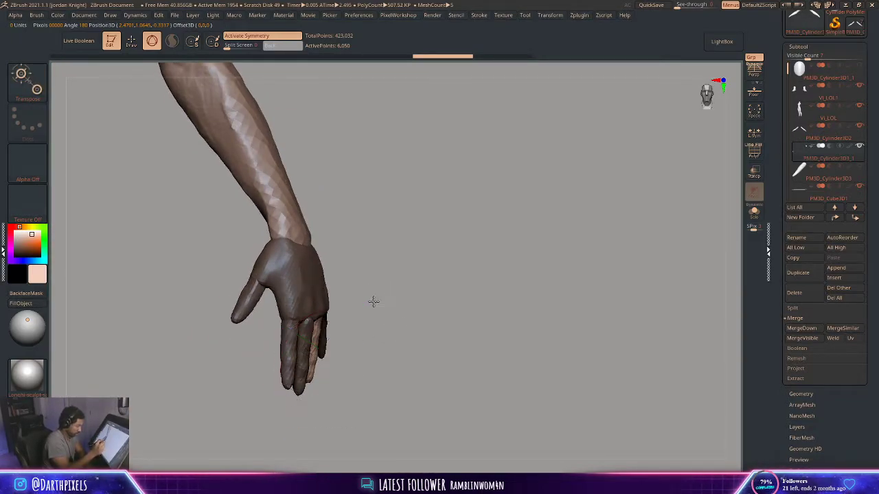
left_click_drag(374, 301, 321, 371)
left_click_drag(321, 335, 340, 312)
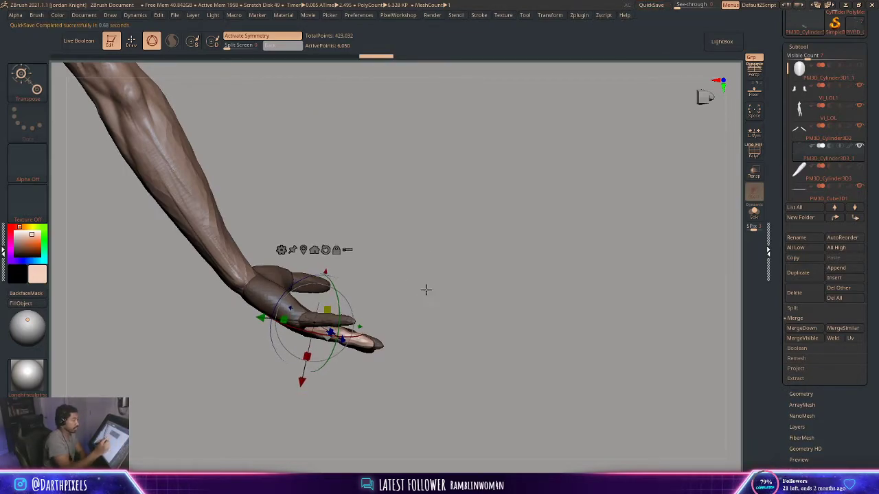
left_click_drag(426, 291, 404, 259)
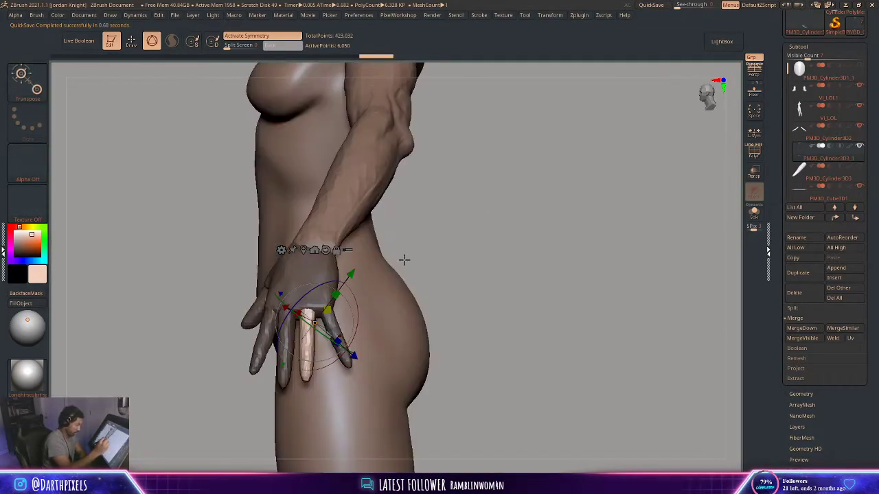
left_click_drag(460, 266, 414, 292)
left_click_drag(327, 337, 320, 327)
mouse_move(331, 345)
left_mouse_down()
mouse_move(320, 327)
mouse_move(423, 288)
left_mouse_up()
Mask everything except the index finger and rotate it slightly outward from its base, away from the middle finger
left_click(263, 344, "ctrl")
left_click_drag(274, 360, 283, 323, "alt")
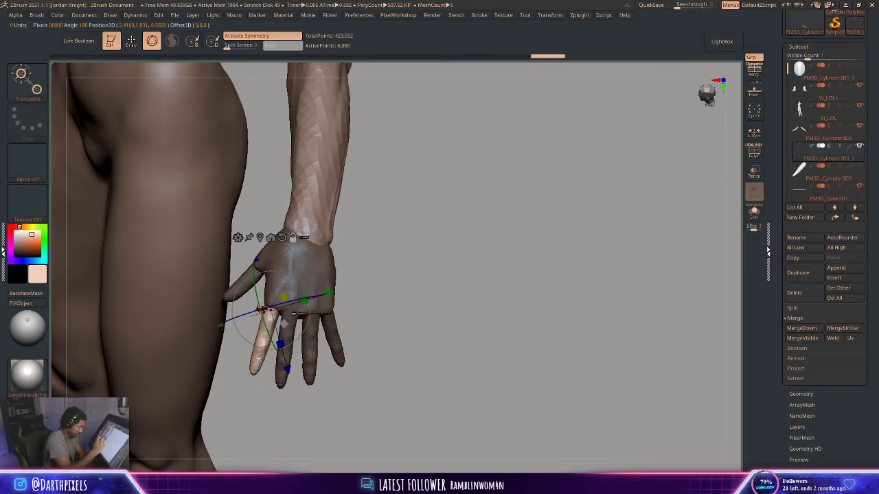
left_click_drag(393, 277, 316, 291)
key("q")
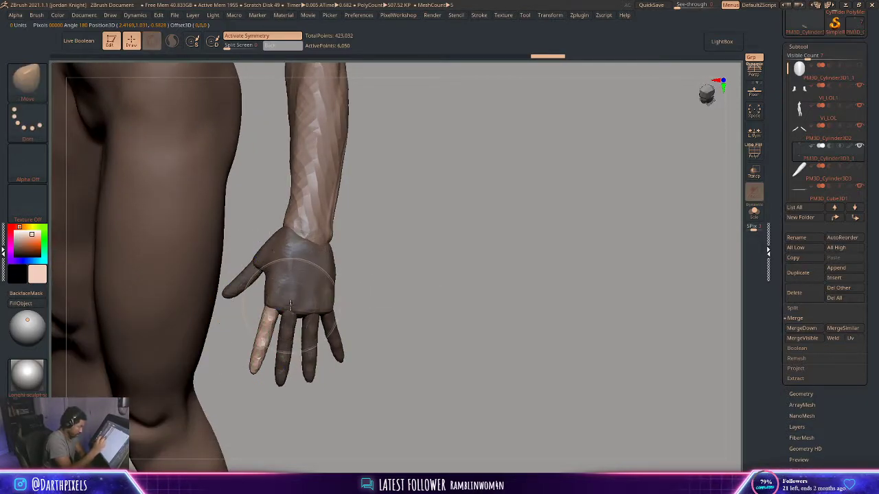
key("w")
left_click_drag(306, 287, 308, 291)
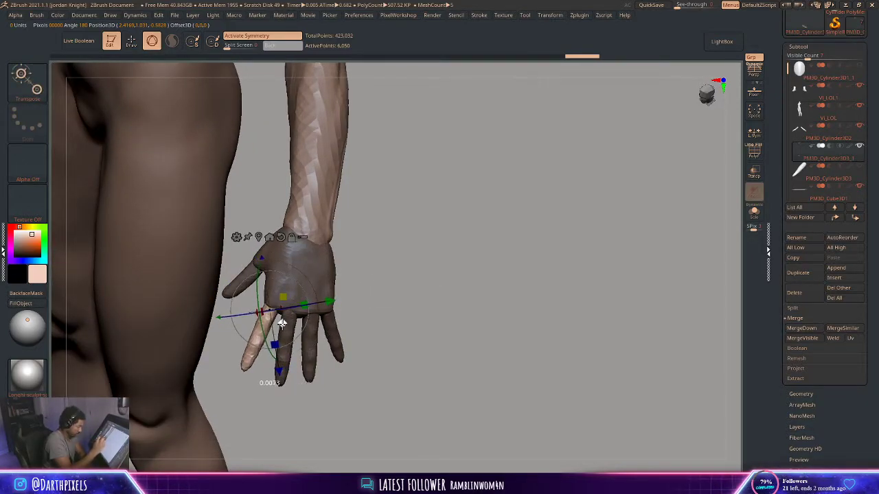
Mask everything except the middle finger and rotate it about its knuckle
left_click(286, 333, "ctrl")
mouse_move(377, 289)
left_mouse_down()
mouse_move(364, 297)
mouse_move(382, 304)
mouse_move(389, 272)
left_mouse_up()
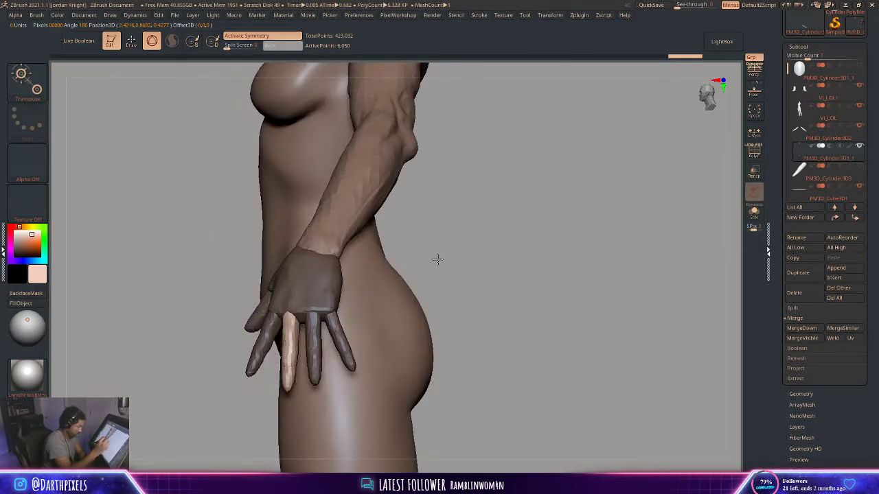
left_click_drag(437, 260, 363, 284)
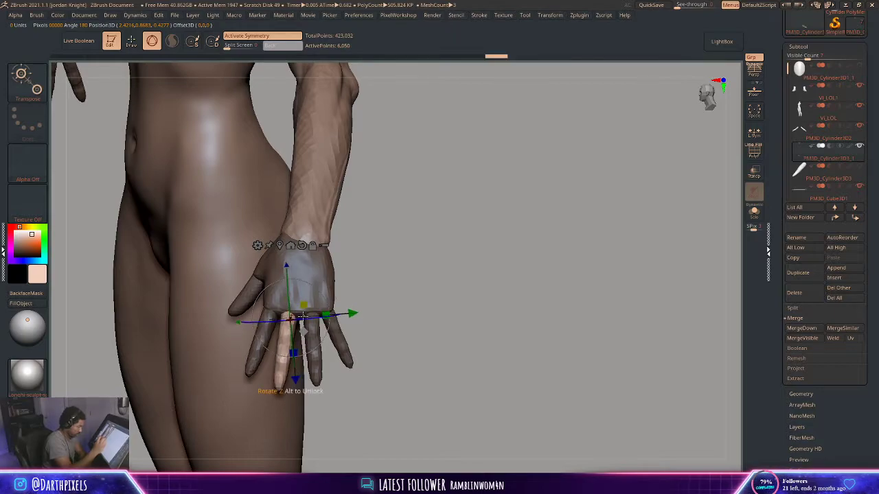
left_click_drag(305, 315, 305, 329)
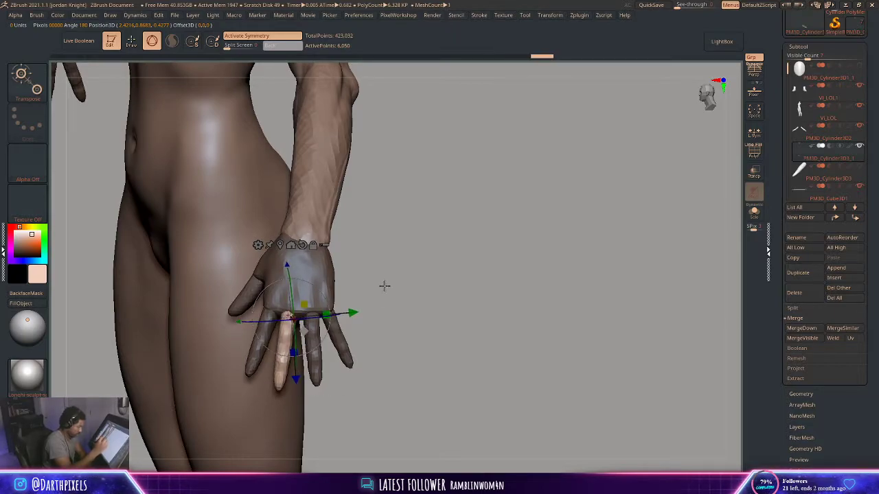
mouse_move(384, 286)
left_mouse_down()
mouse_move(356, 261)
mouse_move(361, 240)
left_mouse_up()
Compare the hand with the whole figure and nudge the middle finger slightly into place at its knuckle
key("q")
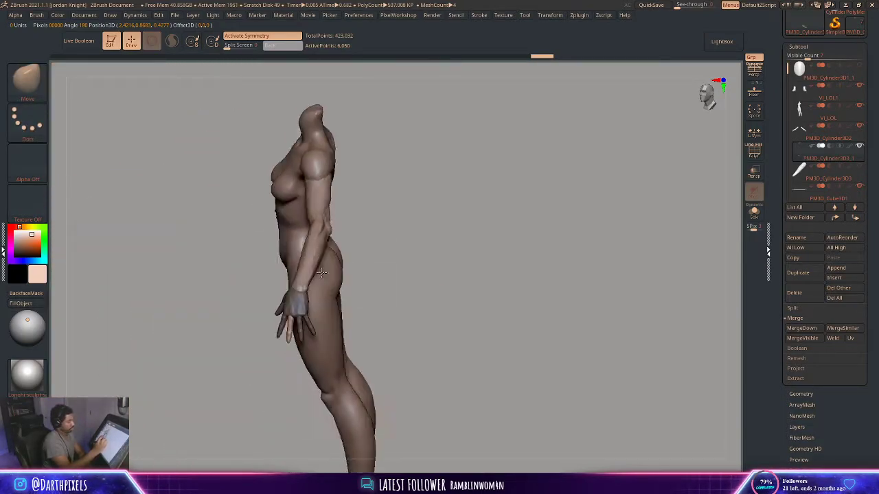
left_click_drag(412, 270, 461, 289)
left_click_drag(486, 253, 536, 255)
key("w")
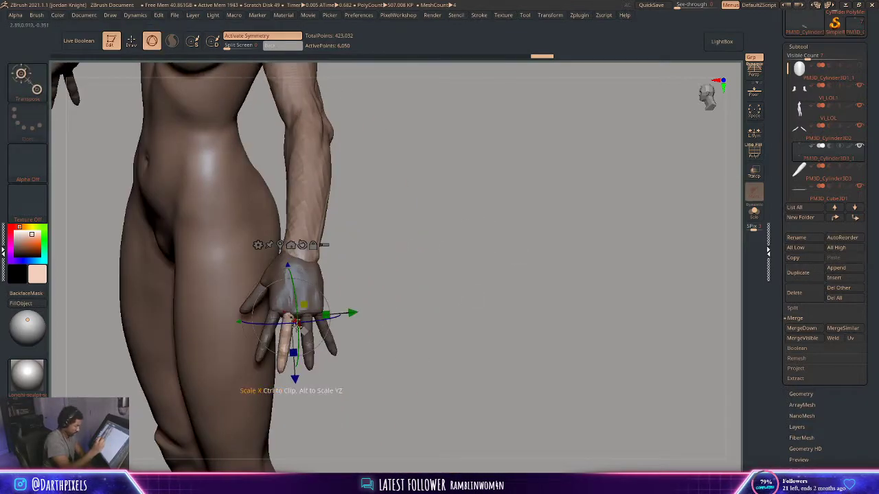
left_click_drag(324, 297, 322, 295)
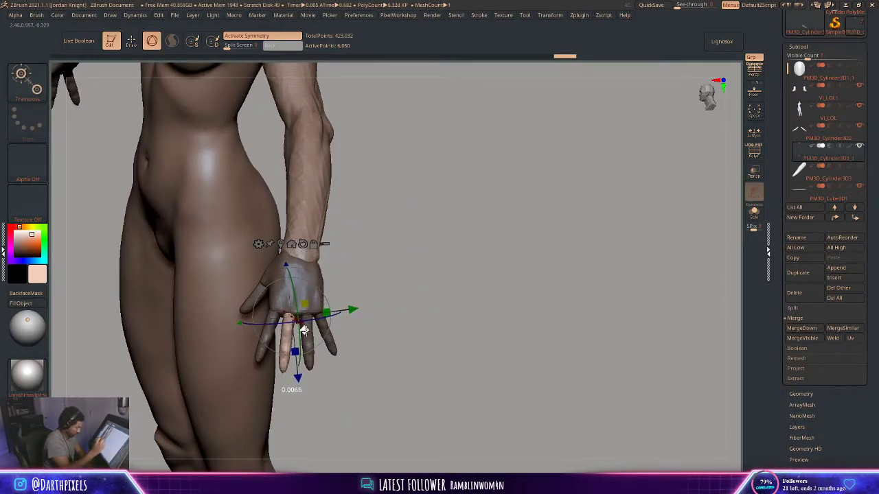
left_click_drag(304, 331, 304, 331)
left_click_drag(375, 311, 328, 315)
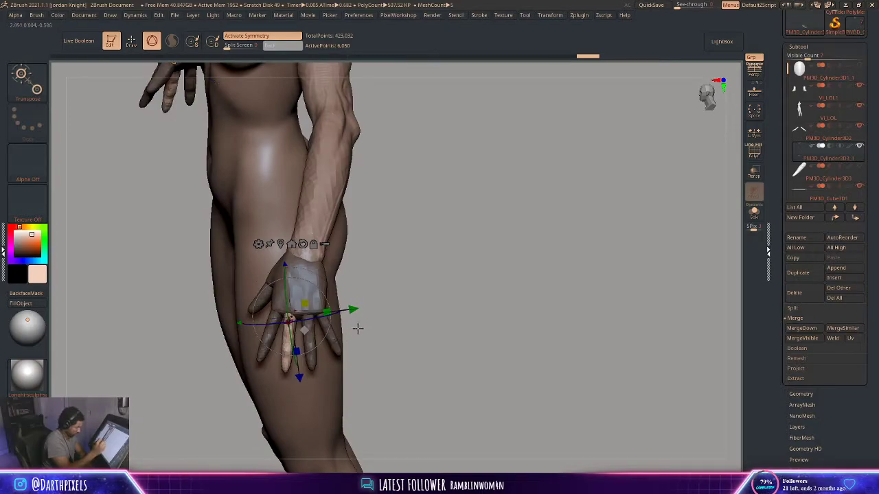
Mask everything except the little finger and adjust its position beside the ring finger
left_click(336, 348, "ctrl")
left_click_drag(424, 296, 369, 297)
left_click_drag(349, 359, 349, 362)
mouse_move(449, 290)
left_mouse_down("alt")
mouse_move(432, 232)
mouse_move(463, 253)
mouse_move(540, 212)
mouse_move(579, 224)
mouse_move(526, 218)
mouse_move(575, 230)
mouse_move(555, 273)
mouse_move(537, 243)
mouse_move(553, 236)
mouse_move(526, 224)
mouse_move(520, 288)
mouse_move(490, 213)
mouse_move(453, 208)
mouse_move(436, 190)
left_mouse_up("alt")
Return to the Move brush on the unmasked hand and reshape the wrist end of the palm to meet the forearm
key("q")
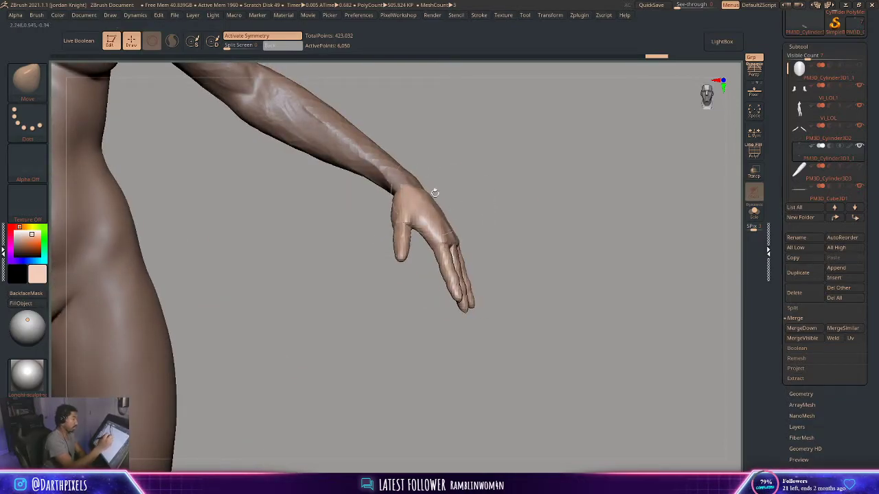
key("space")
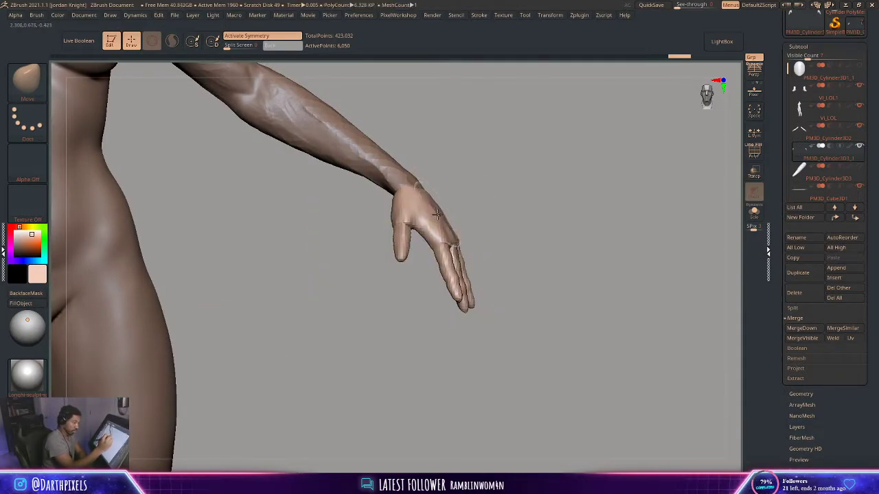
right_click_drag(432, 231, 446, 192)
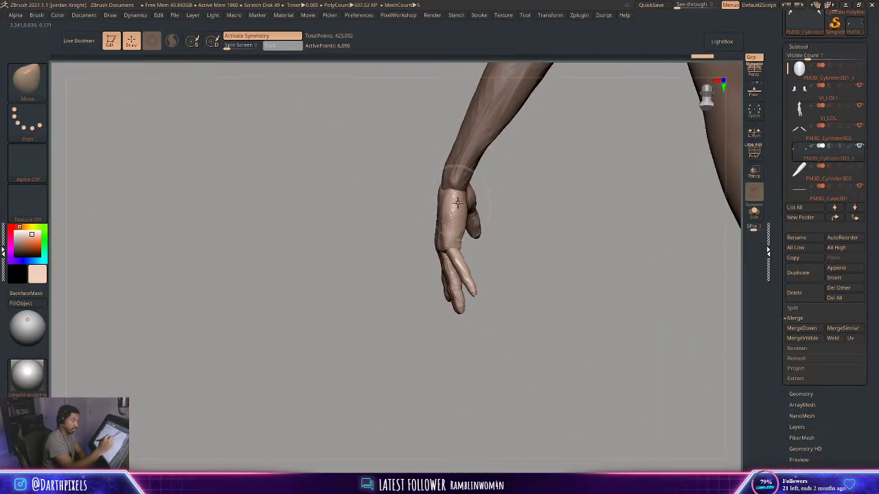
mouse_move(445, 191)
left_mouse_down()
mouse_move(459, 196)
mouse_move(471, 228)
left_mouse_up()
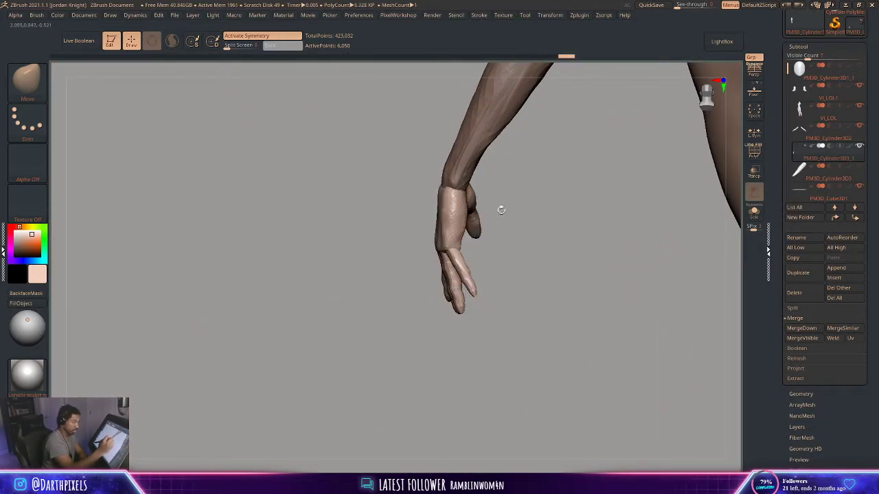
right_click_drag(500, 208, 440, 275)
key("space")
left_click_drag(462, 233, 482, 207)
Refine the palm and thumb-base contour with small Move brush strokes
right_click_drag(508, 190, 474, 199)
left_click_drag(472, 219, 474, 215)
mouse_move(516, 195)
right_mouse_down()
mouse_move(597, 199)
mouse_move(553, 180)
right_mouse_up()
mouse_move(552, 180)
right_mouse_down()
mouse_move(541, 191)
mouse_move(568, 249)
right_mouse_up()
right_click_drag(515, 187, 505, 226, "ctrl")
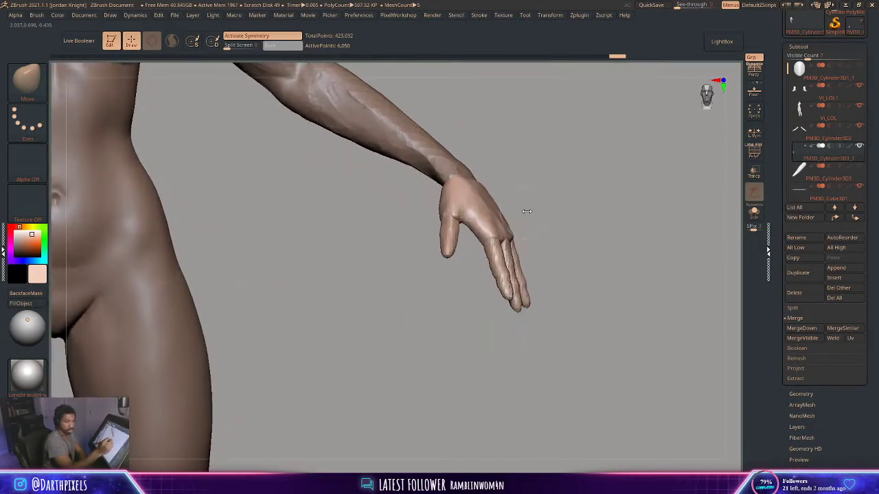
key("space")
right_click_drag(490, 155, 492, 176, "ctrl")
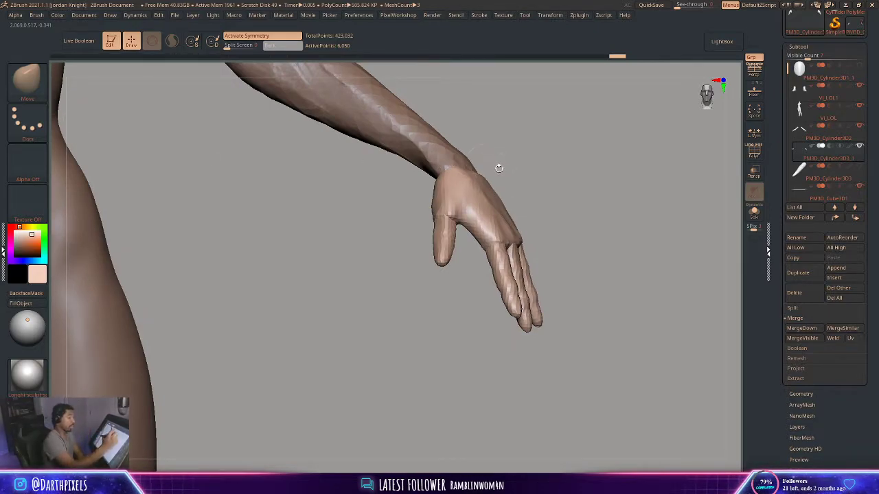
Switch to the ClayBuildup brush and add volume to the back of the hand near the wrist
key("space")
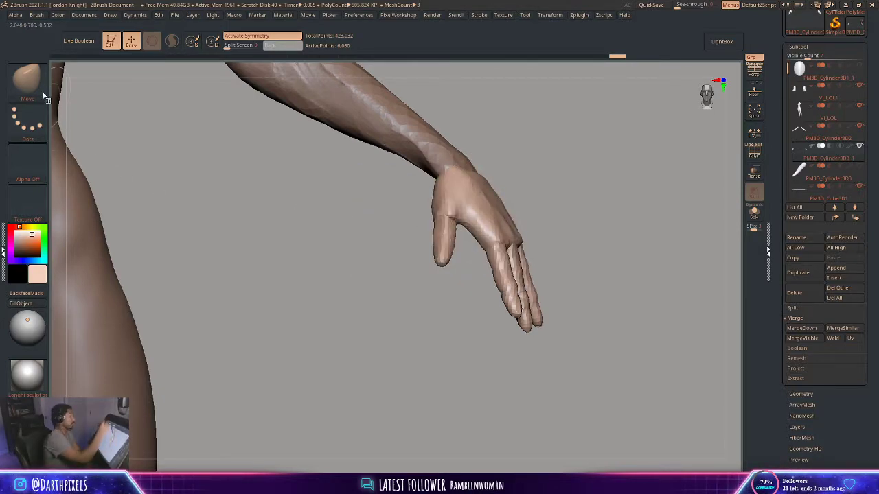
left_click(44, 95)
left_click(121, 90)
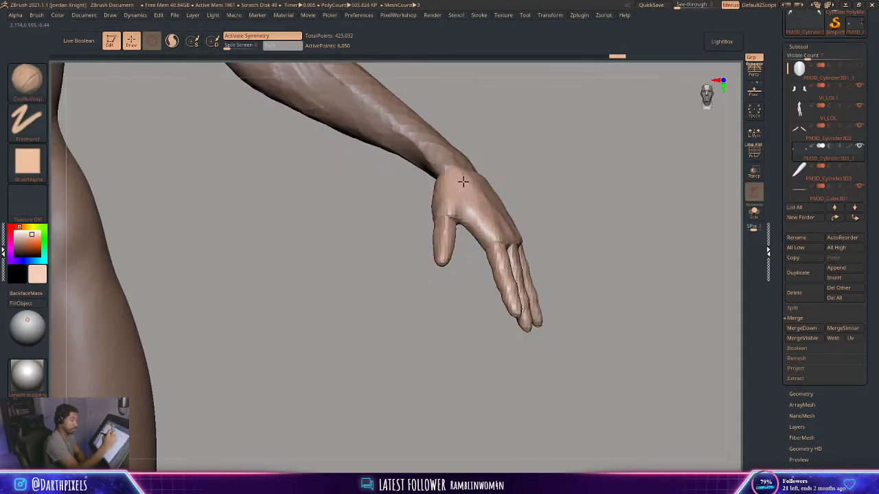
left_click_drag(463, 182, 480, 170)
key("space")
mouse_move(540, 151)
left_mouse_down()
mouse_move(506, 182)
mouse_move(419, 199)
left_mouse_up()
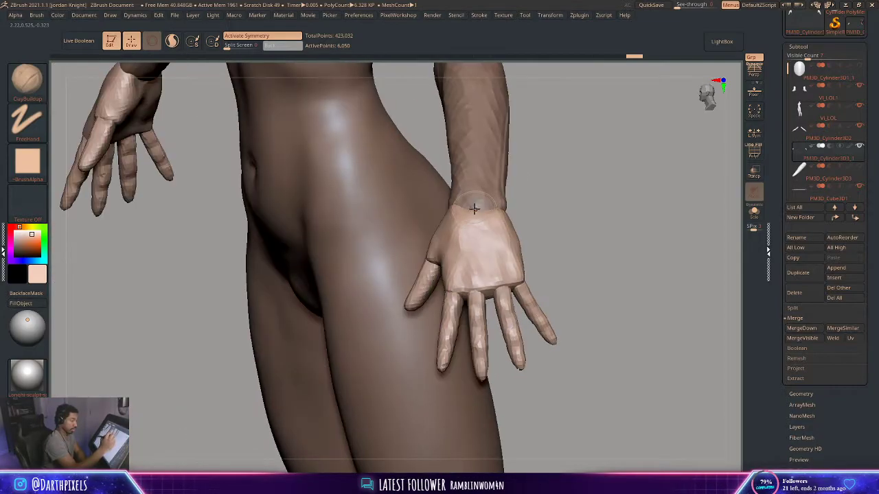
mouse_move(475, 209)
left_mouse_down()
mouse_move(492, 205)
mouse_move(457, 227)
left_mouse_up()
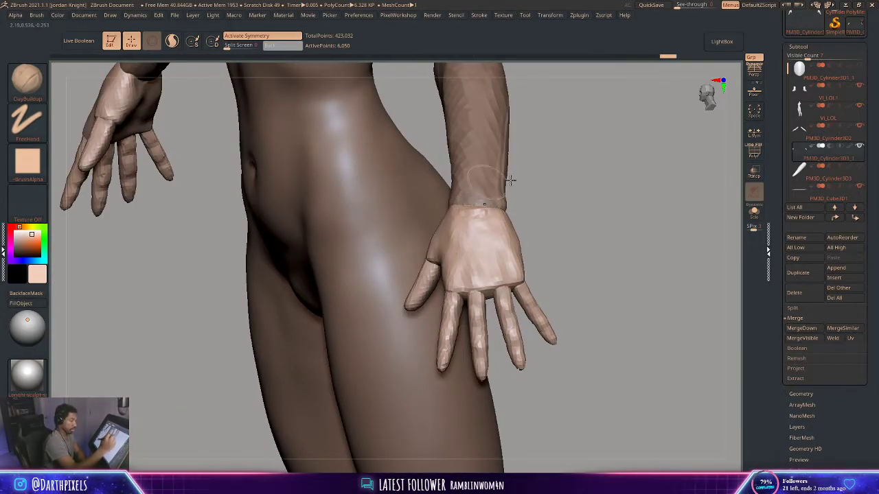
mouse_move(576, 187)
left_mouse_down()
mouse_move(433, 241)
mouse_move(428, 299)
left_mouse_up()
Switch to the DamStandard brush and carve a crease in the web between the thumb and palm
key("space")
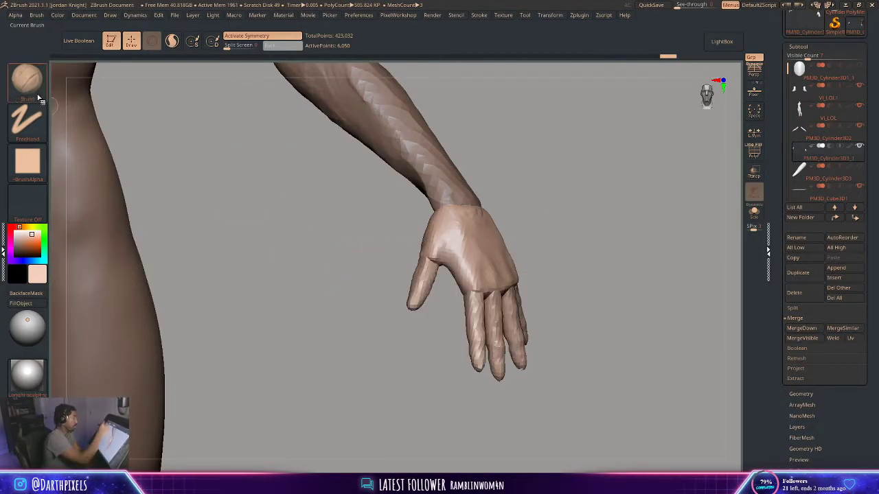
left_click(28, 79)
left_click(163, 98)
key("space")
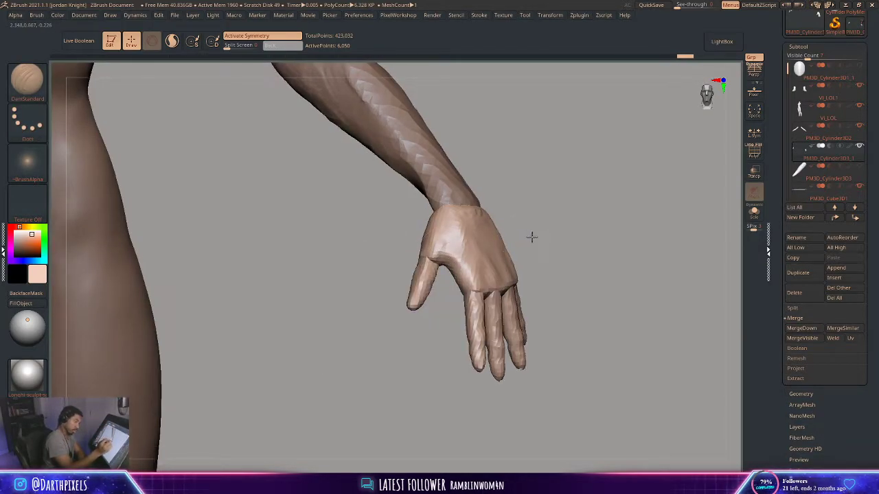
left_click_drag(531, 237, 441, 265)
mouse_move(520, 240)
left_mouse_down()
mouse_move(510, 259)
mouse_move(471, 206)
left_mouse_up()
Undo the last stroke on the hand, rework the thumb web with DamStandard and compare it with the full body
right_click_drag(471, 206, 512, 230, "ctrl")
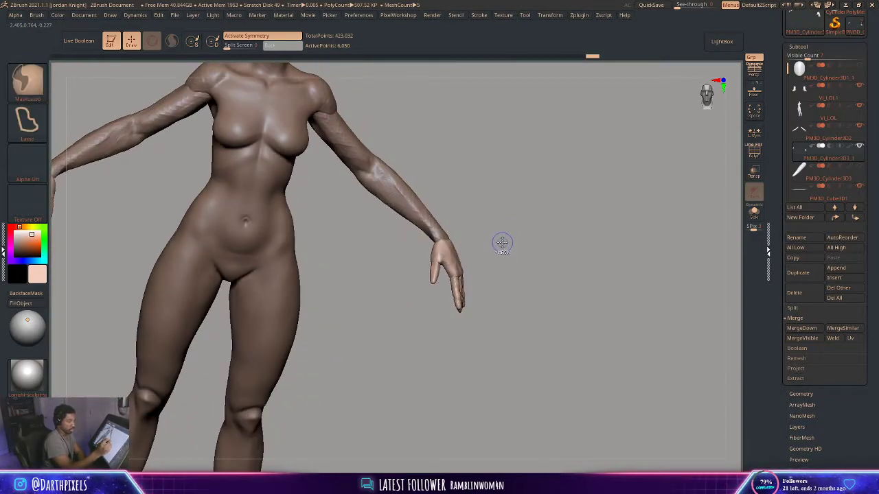
key("ctrl+z")
mouse_move(497, 242)
left_mouse_down("alt")
mouse_move(468, 269)
mouse_move(444, 256)
mouse_move(512, 226)
mouse_move(449, 252)
left_mouse_up("alt")
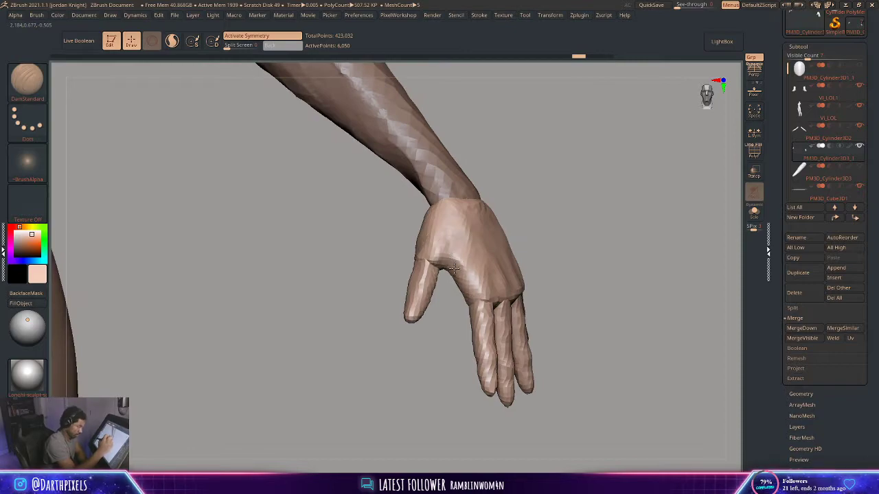
mouse_move(520, 218)
left_mouse_down("alt")
mouse_move(475, 192)
mouse_move(513, 228)
left_mouse_up("alt")
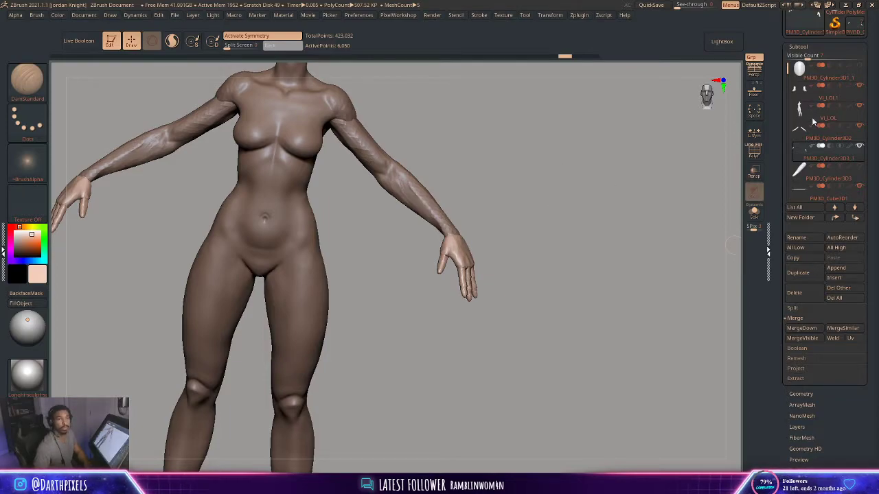
left_click_drag(473, 189, 567, 296)
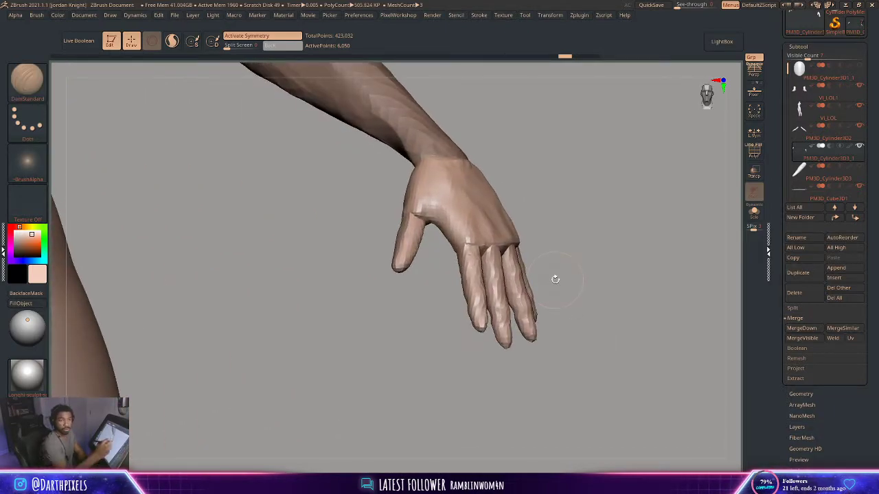
mouse_move(532, 219)
left_mouse_down()
mouse_move(528, 199)
mouse_move(529, 264)
left_mouse_up()
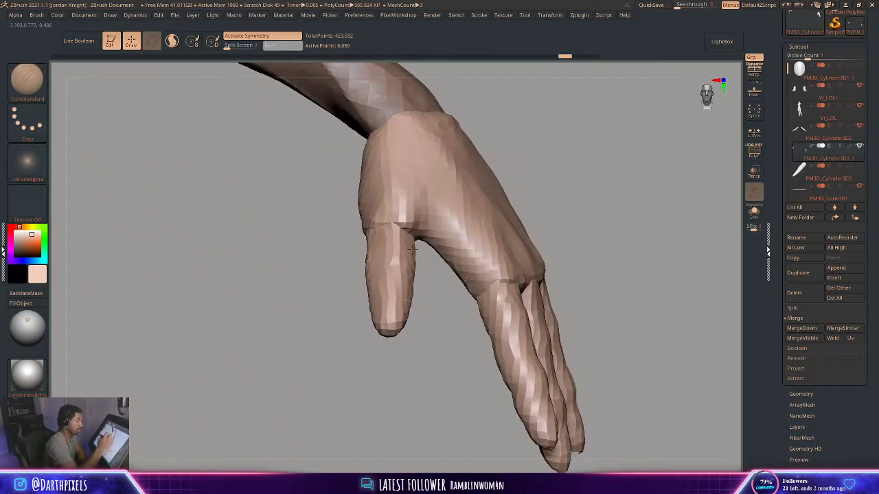
Switch to the ClayBuildup brush and build up the form of the thumb with short strokes
left_click(39, 94)
left_click(120, 89)
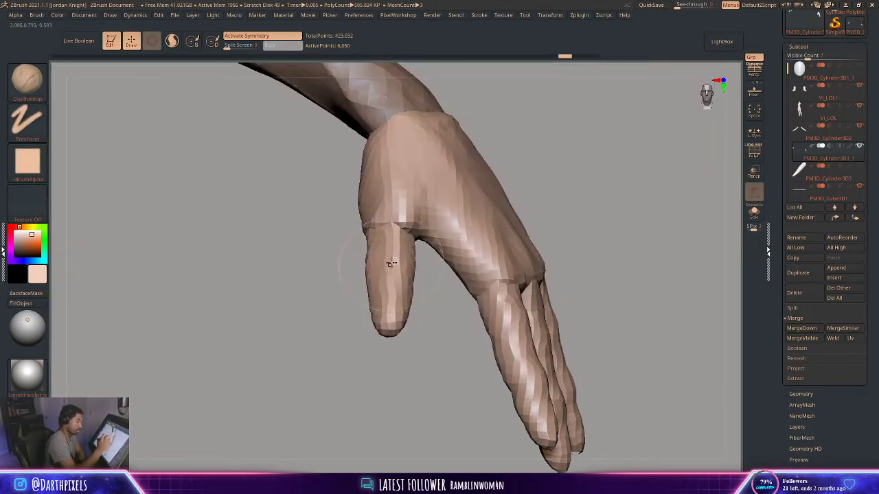
key("space")
right_click_drag(392, 260, 390, 270)
key("space")
left_click_drag(390, 270, 385, 262)
Switch to the DamStandard brush, adjust its draw size and carve between the knuckles on the back of the hand
mouse_move(532, 190)
left_mouse_down("alt")
mouse_move(459, 169)
mouse_move(497, 177)
left_mouse_up("alt")
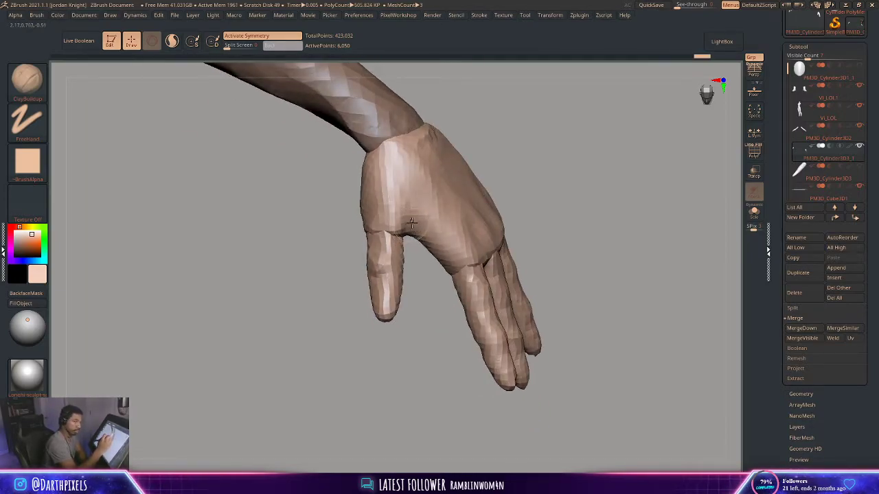
key("space")
key("b")
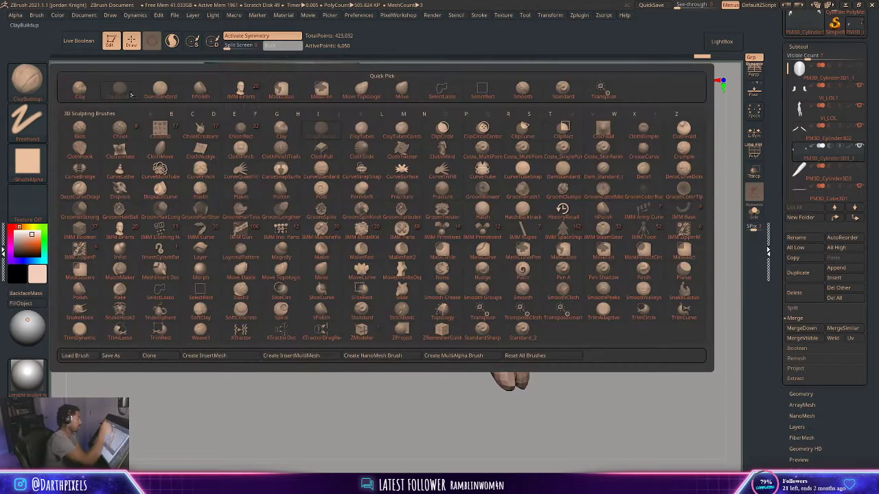
key("d")
key("s")
key("space")
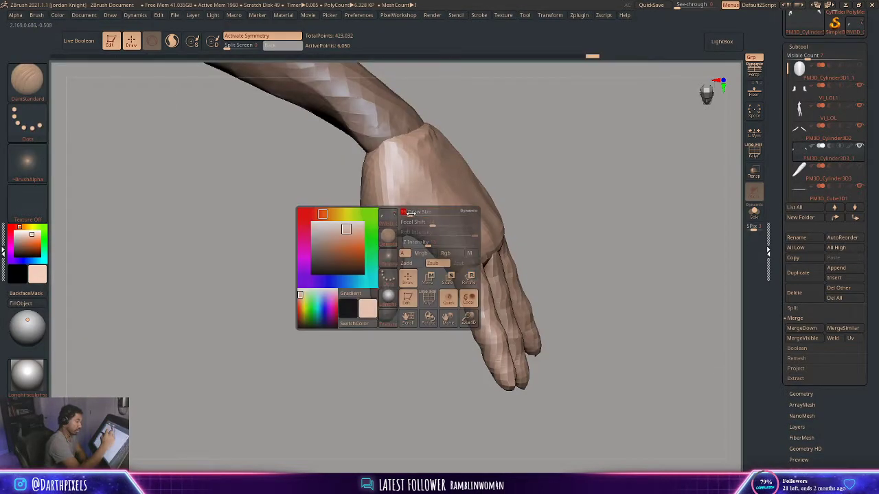
left_click_drag(457, 258, 482, 256)
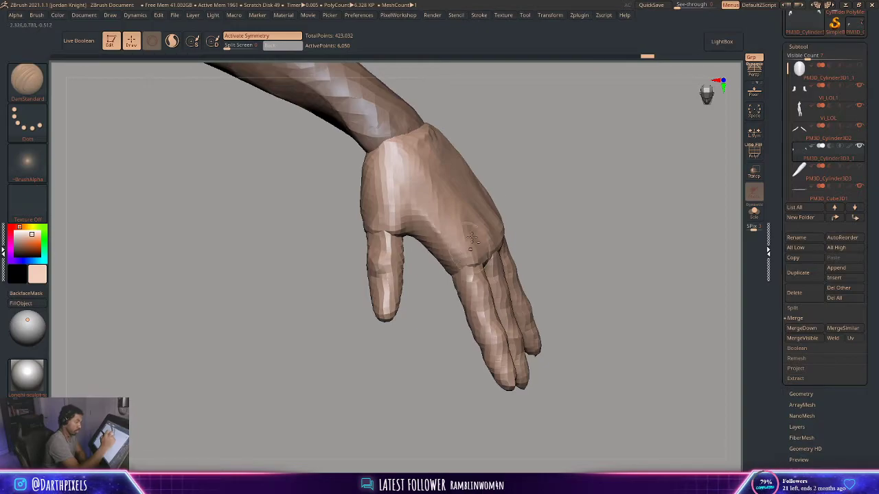
left_click_drag(583, 195, 504, 192)
left_click_drag(493, 252, 511, 235)
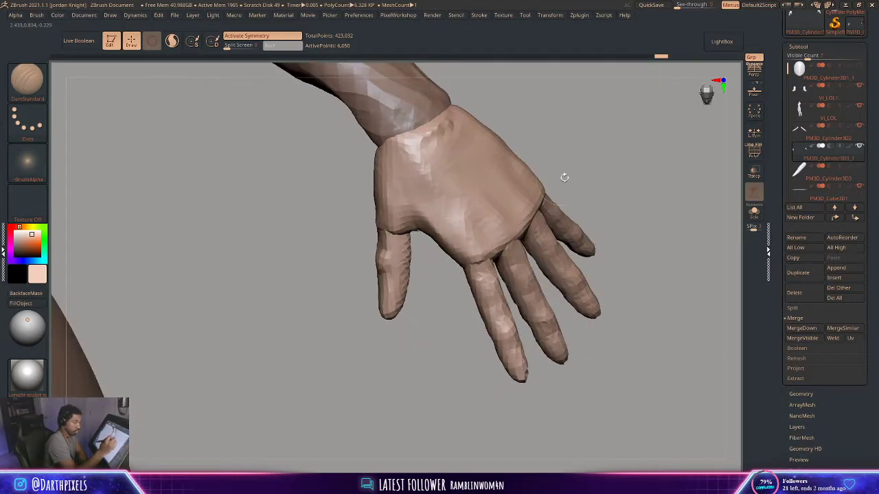
Carve along the little-finger edge of the hand with DamStandard and check the form from several angles
mouse_move(564, 178)
left_mouse_down()
mouse_move(533, 196)
mouse_move(504, 198)
mouse_move(549, 205)
mouse_move(532, 161)
mouse_move(497, 114)
left_mouse_up()
left_click_drag(551, 117, 505, 115)
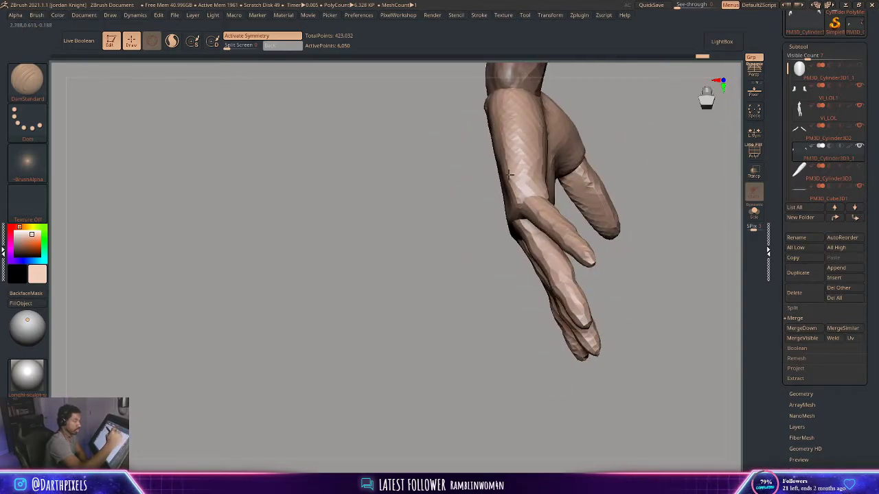
left_click_drag(513, 180, 498, 95)
mouse_move(490, 281)
left_mouse_down()
mouse_move(468, 221)
mouse_move(545, 208)
mouse_move(563, 224)
mouse_move(555, 204)
mouse_move(548, 270)
left_mouse_up()
left_click_drag(556, 131, 551, 291, "alt")
left_click_drag(459, 250, 482, 285)
left_click_drag(515, 197, 428, 231)
Turn on Sculptris Pro and carve finer detail into the web between the thumb and the hand
key("space")
left_click(172, 40)
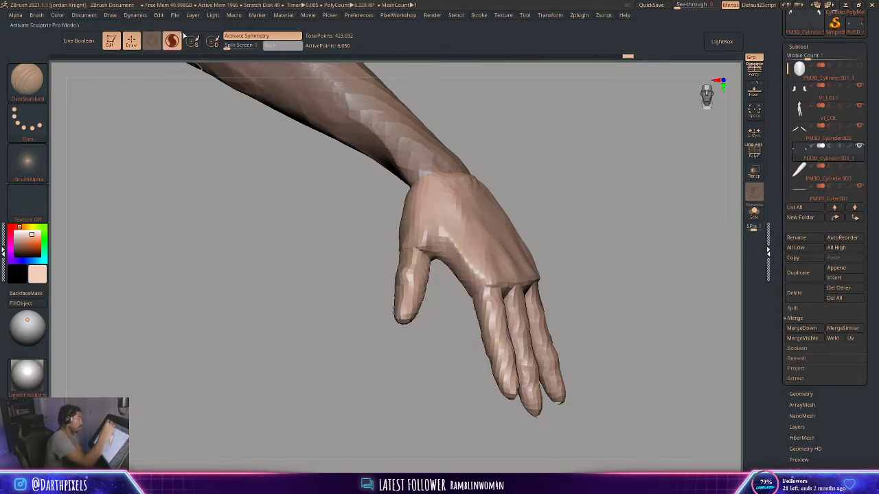
key("space")
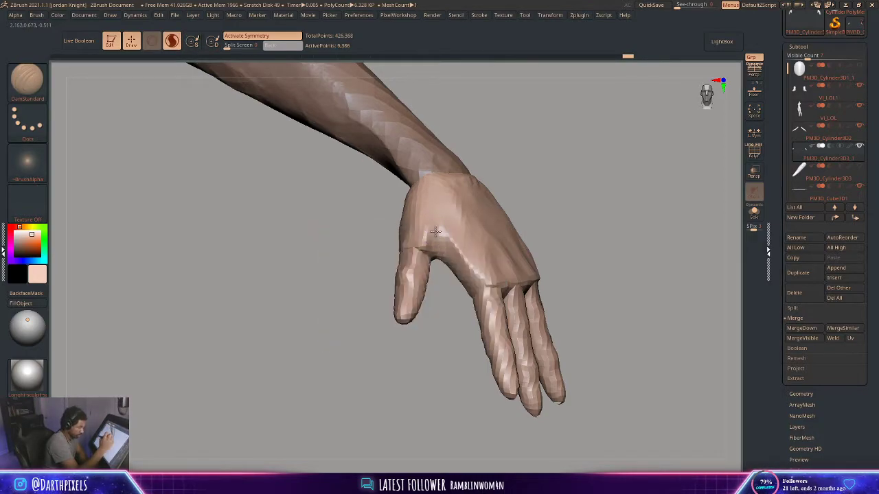
left_click_drag(436, 247, 443, 240)
mouse_move(520, 196)
left_mouse_down("alt")
mouse_move(491, 188)
mouse_move(515, 206)
mouse_move(425, 229)
left_mouse_up("alt")
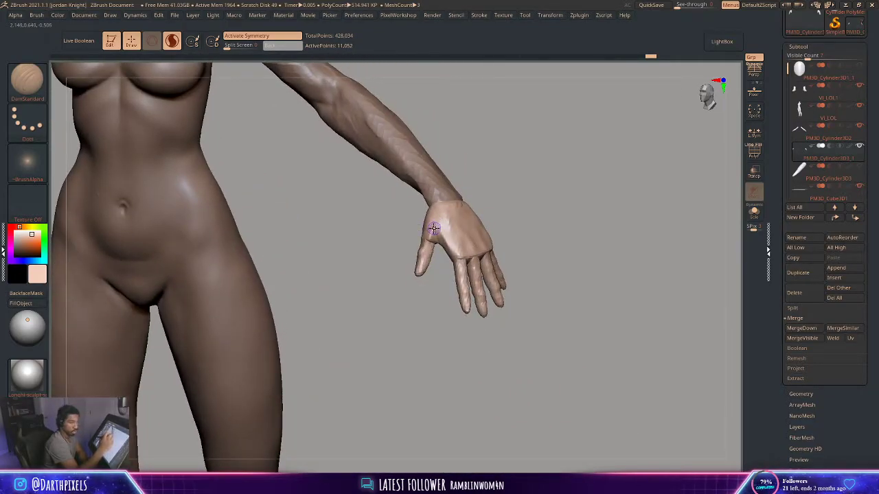
Adjust the DamStandard draw size and refine the back of the hand with detailed strokes
key("space")
mouse_move(480, 194)
left_mouse_down("alt")
mouse_move(433, 222)
mouse_move(436, 239)
mouse_move(438, 215)
mouse_move(443, 237)
mouse_move(487, 217)
left_mouse_up("alt")
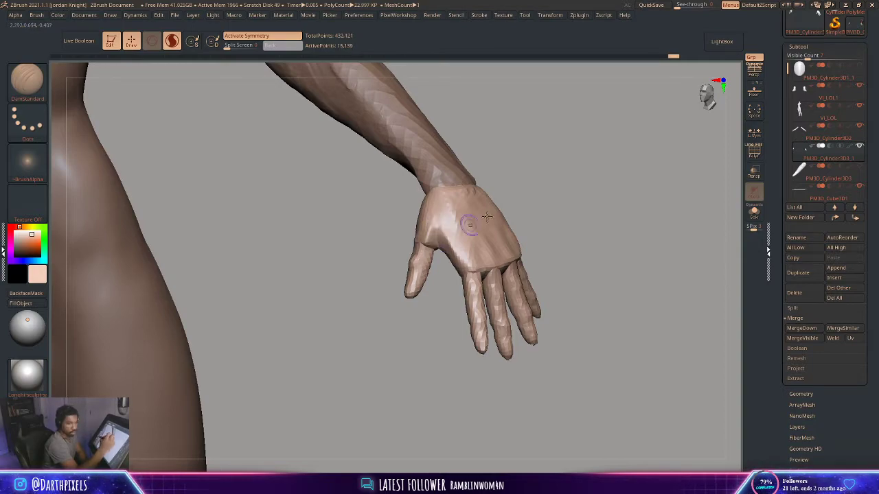
left_click_drag(516, 173, 506, 178, "alt")
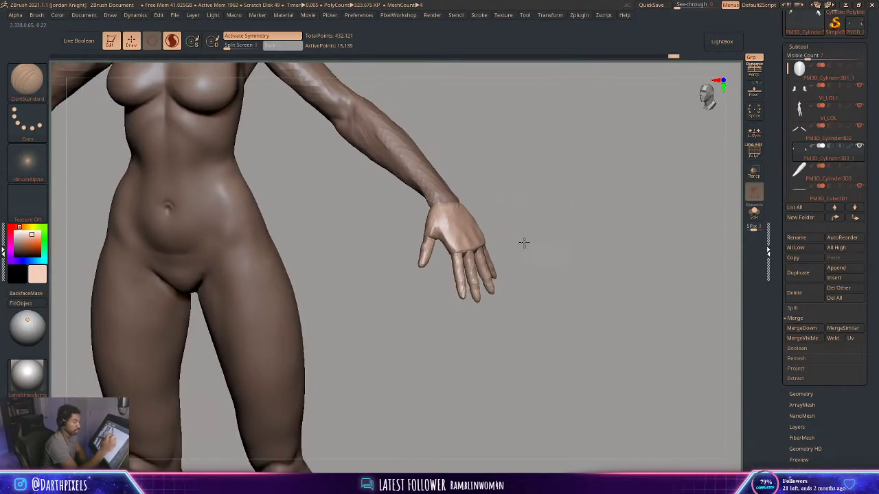
mouse_move(524, 243)
left_mouse_down("alt")
mouse_move(441, 229)
mouse_move(493, 257)
left_mouse_up("alt")
key("space")
mouse_move(535, 212)
left_mouse_down("alt")
mouse_move(447, 220)
mouse_move(521, 212)
mouse_move(481, 178)
mouse_move(474, 197)
mouse_move(488, 206)
mouse_move(467, 180)
mouse_move(438, 169)
mouse_move(457, 183)
left_mouse_up("alt")
Make the Vi_LOL body subtool active and examine the full figure's proportions from the front and back
left_click(365, 156, "alt")
left_click(320, 131, "alt")
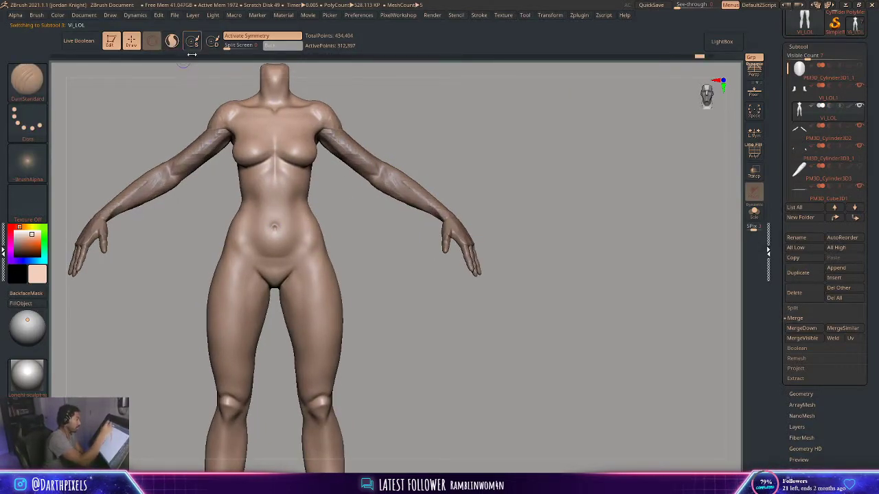
left_click_drag(335, 224, 260, 217, "alt")
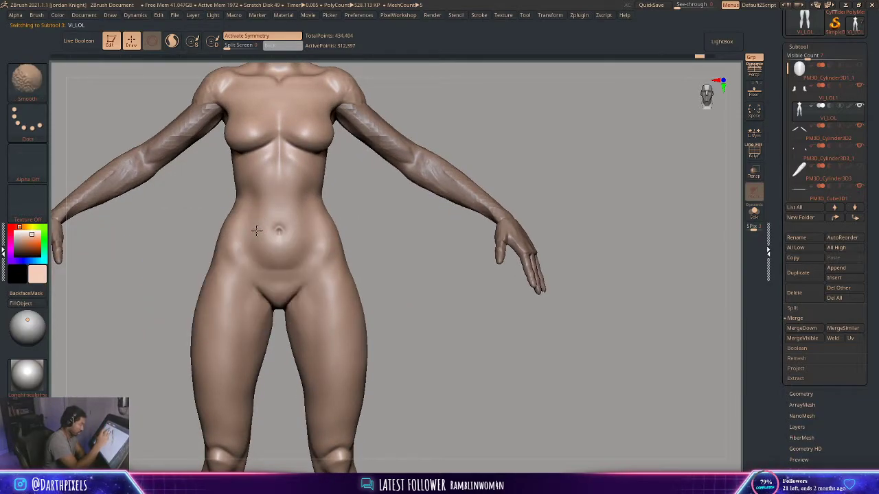
left_click_drag(358, 232, 350, 254, "alt")
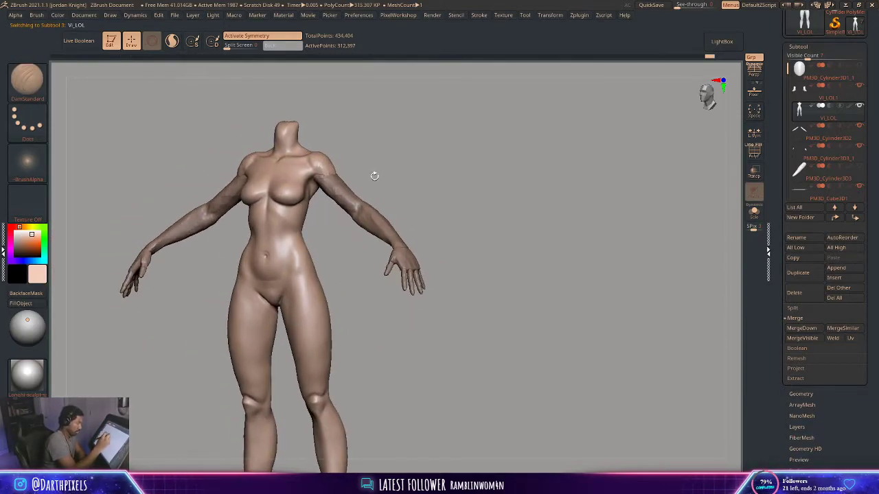
mouse_move(374, 176)
left_mouse_down()
mouse_move(336, 204)
mouse_move(350, 273)
mouse_move(375, 274)
left_mouse_up()
key("space")
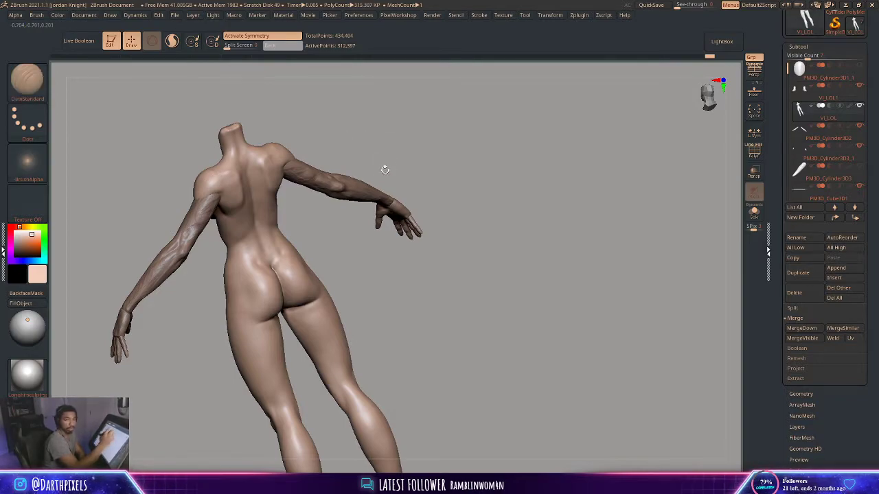
left_click_drag(361, 151, 422, 159)
Select the PM3D_Cylinder3D2 arms subtool and merge it down with the hands subtool below it
left_click(272, 207, "alt")
left_click_drag(470, 222, 515, 210)
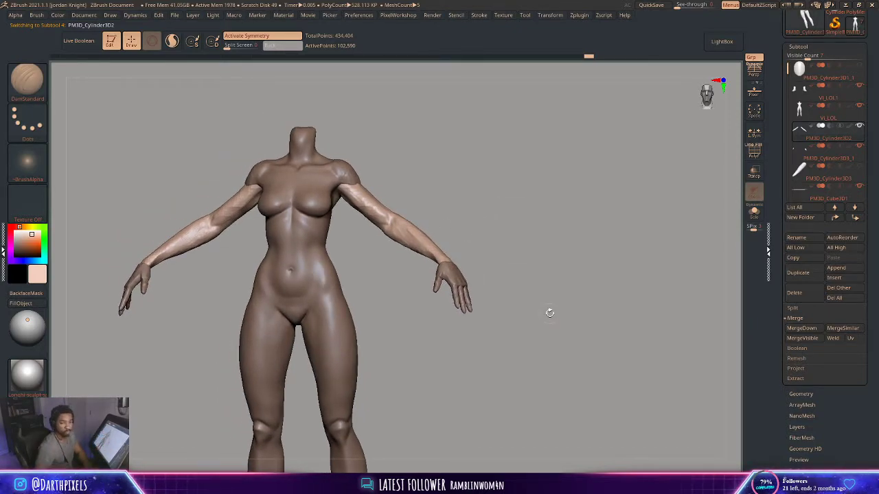
left_click_drag(502, 269, 534, 208)
left_click(799, 118)
left_click(824, 131)
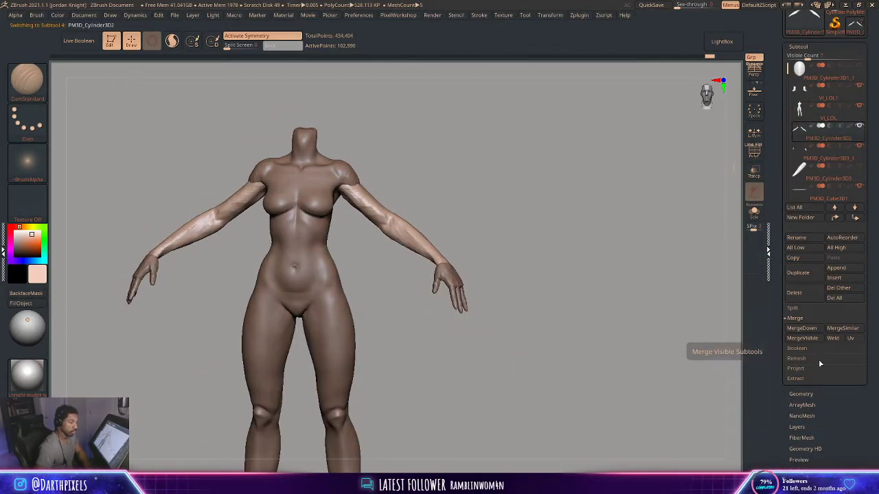
left_click(801, 329)
left_click(716, 344)
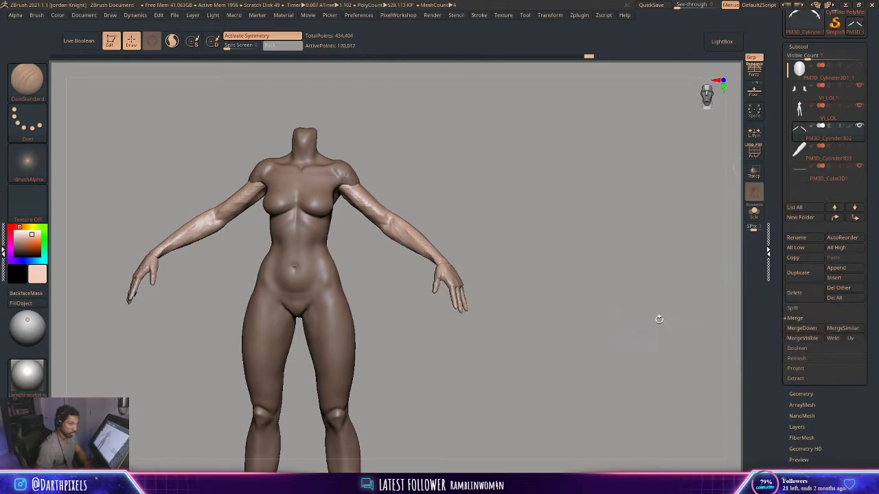
Try remeshing the merged arms and hands with DynaMesh at resolution 136 with Groups off
mouse_move(659, 315)
left_mouse_down()
mouse_move(592, 311)
mouse_move(544, 331)
left_mouse_up()
left_click_drag(544, 331, 558, 180, "alt")
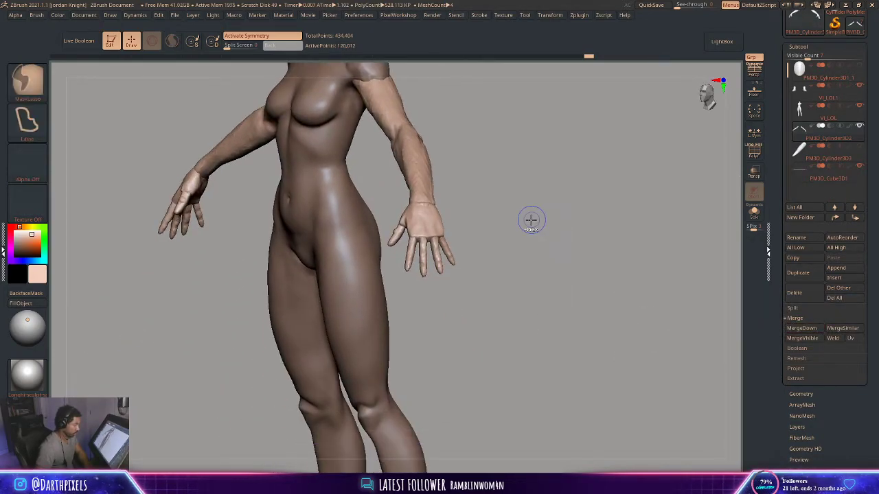
left_click(798, 46)
left_click(801, 57)
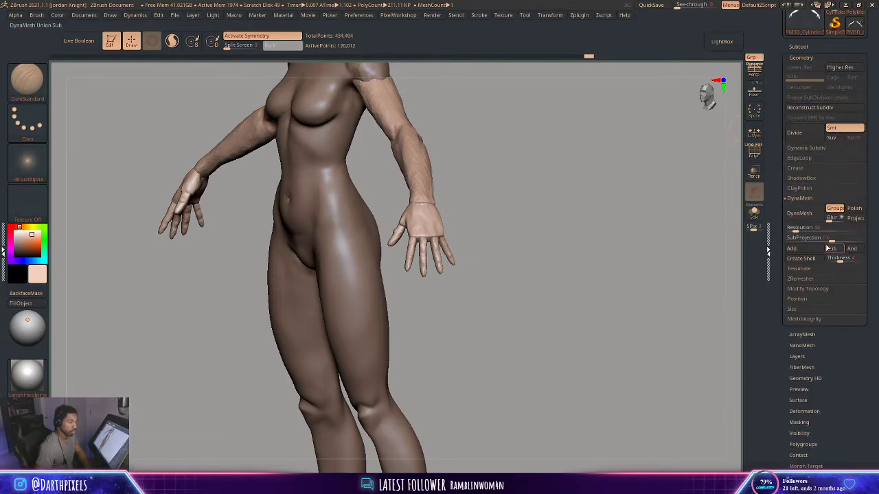
left_click(799, 212)
key("ctrl+z")
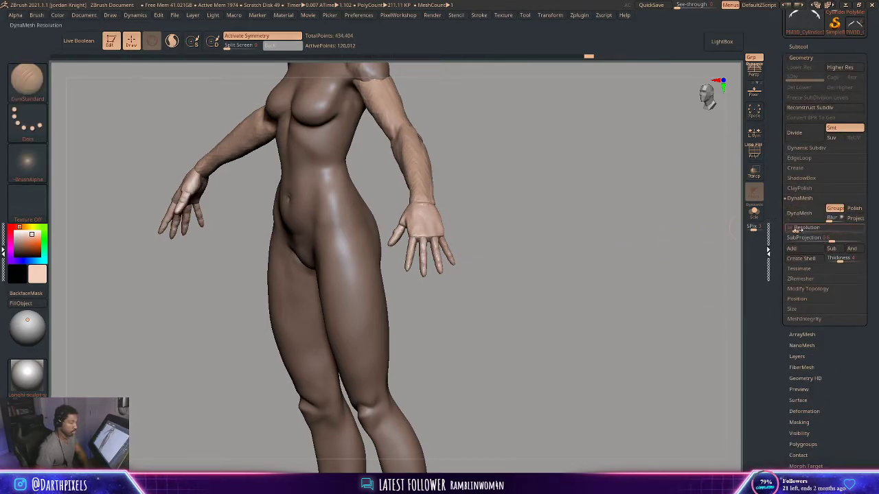
left_click_drag(795, 230, 801, 230)
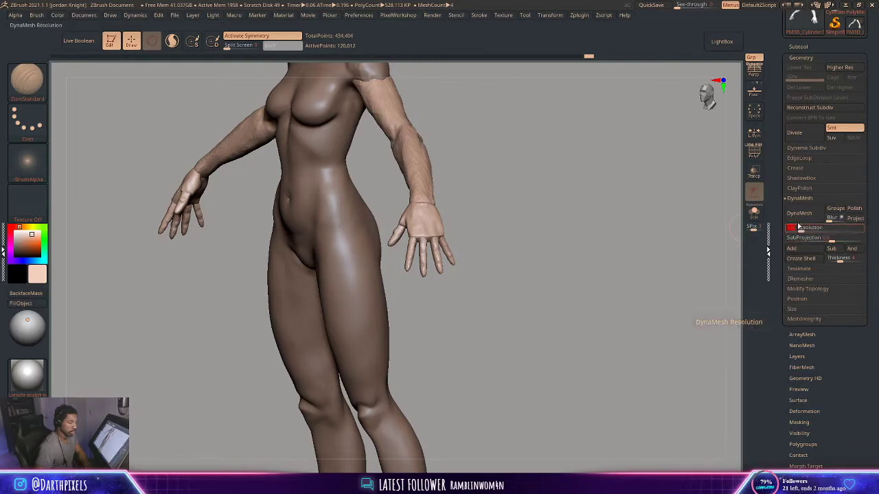
left_click(801, 213)
Inspect the remeshed arms and hands from several angles and undo the DynaMesh
left_click_drag(533, 215, 559, 298)
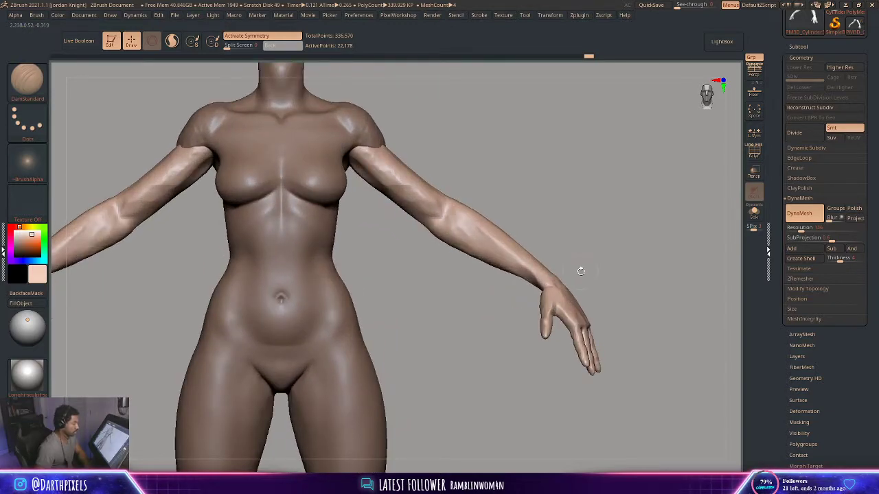
left_click_drag(581, 270, 539, 188, "alt")
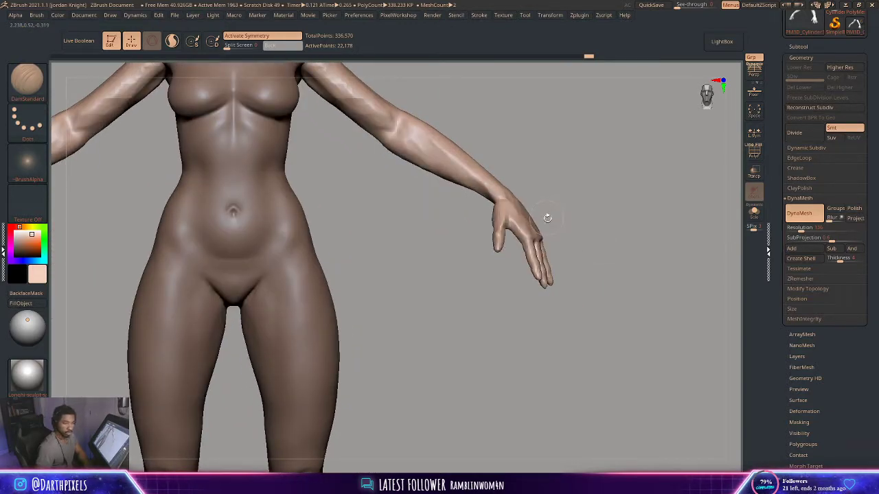
mouse_move(566, 205)
left_mouse_down()
mouse_move(543, 199)
mouse_move(565, 204)
left_mouse_up()
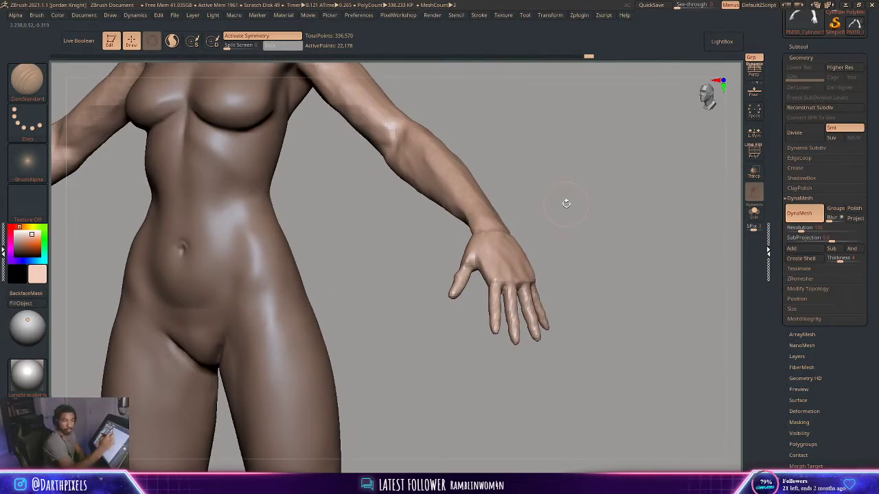
left_click_drag(548, 239, 636, 236)
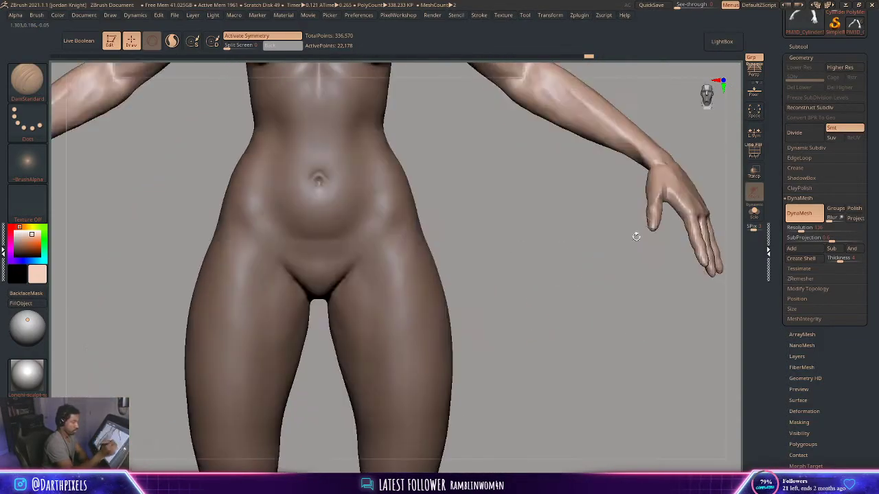
left_click_drag(718, 200, 485, 237, "alt")
left_click(478, 256, "alt")
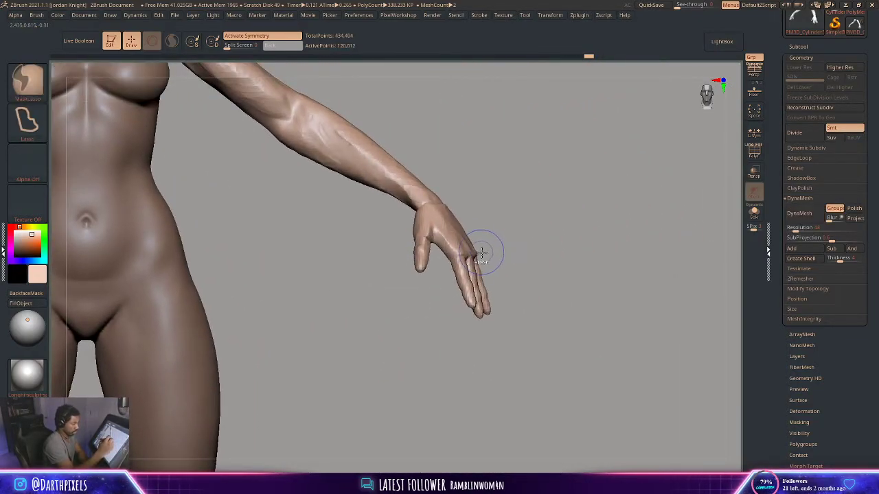
Isolate the little finger with a mask, rotate it about 18 degrees toward the palm and adjust its sideways spread
key("r")
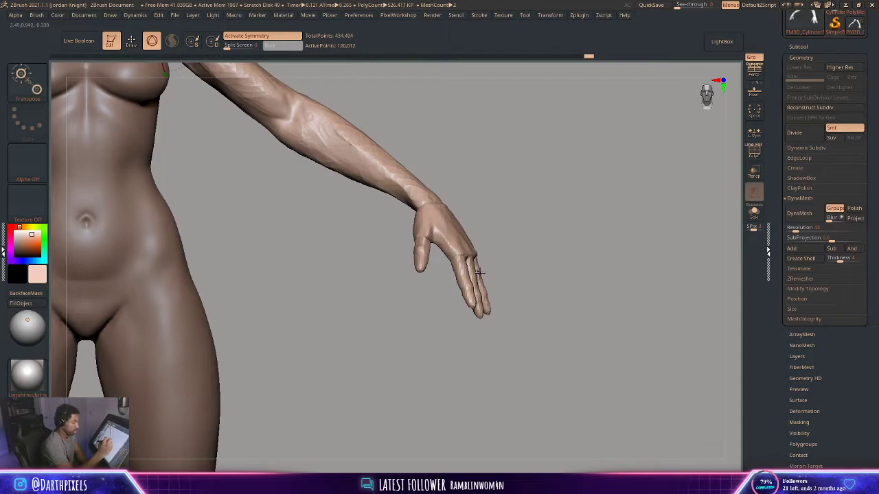
left_click(479, 273, "ctrl")
left_click_drag(530, 258, 420, 244)
left_click(477, 302, "ctrl")
left_click_drag(550, 278, 508, 258)
left_click(496, 309, "ctrl")
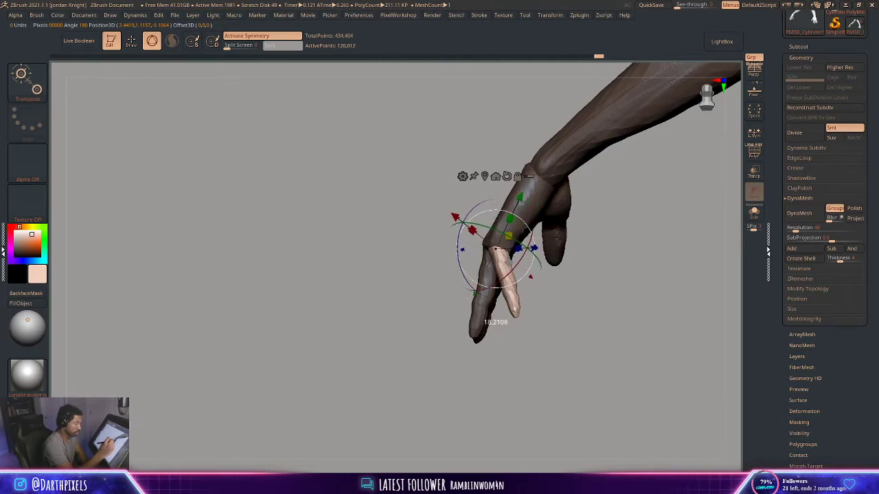
left_click_drag(593, 309, 613, 303)
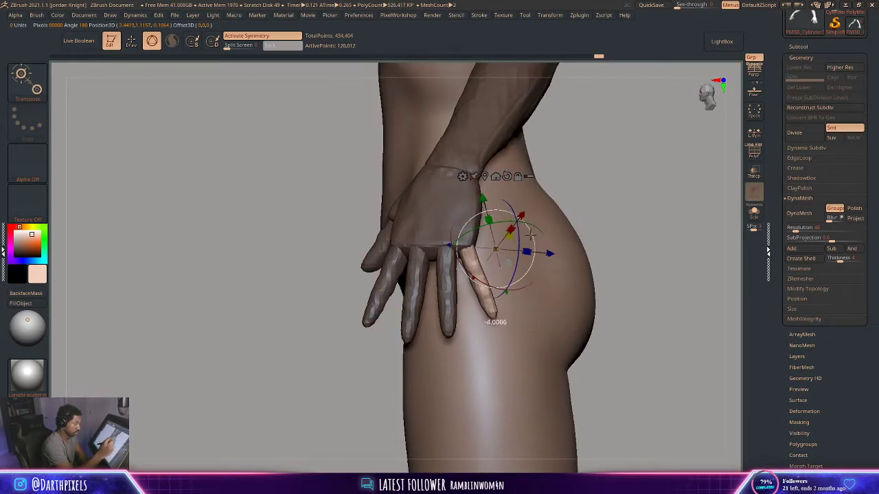
left_click_drag(523, 248, 507, 268)
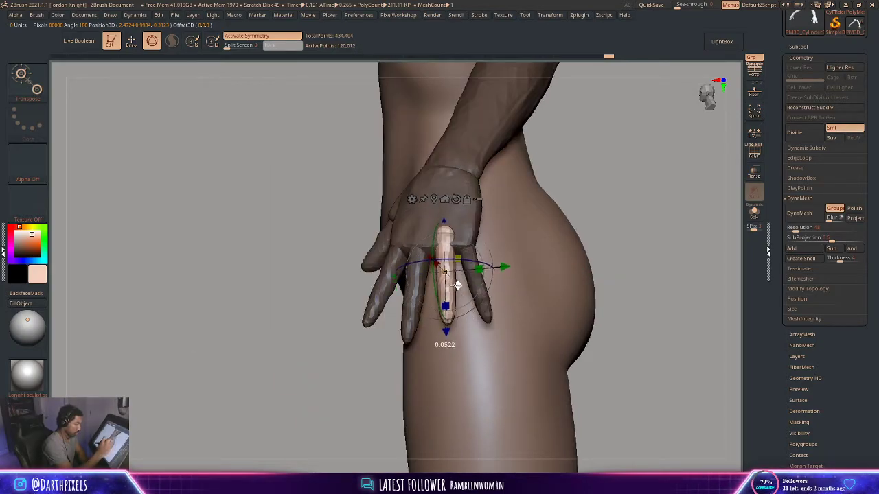
Isolate the ring finger, place the gizmo at its knuckle and rotate the finger toward the palm
left_click_drag(456, 285, 459, 270)
left_click_drag(573, 203, 585, 200)
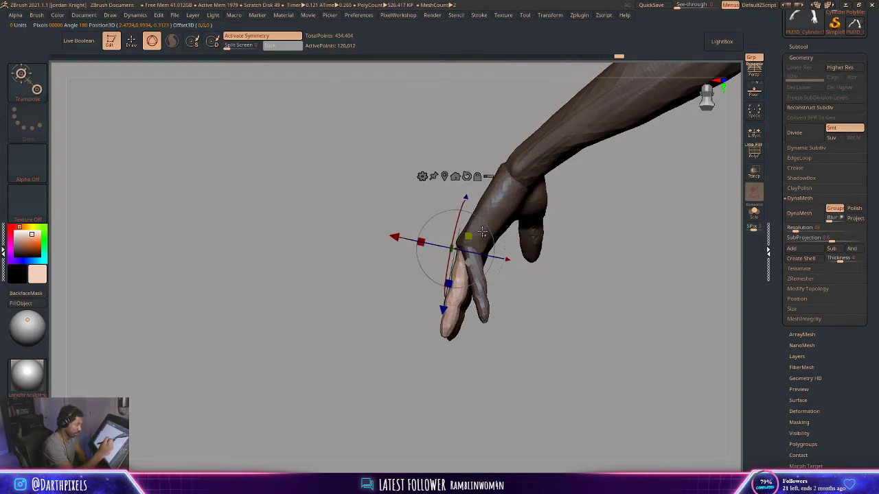
key("q")
key("w")
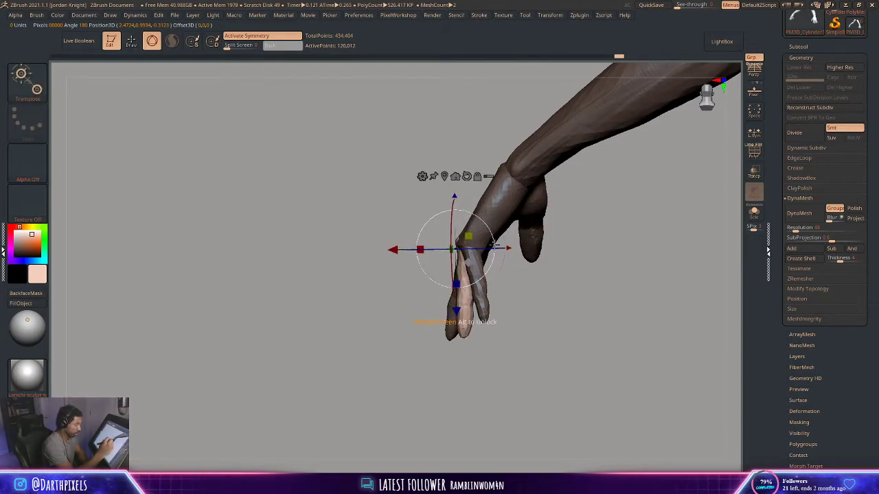
left_click_drag(605, 323, 506, 291)
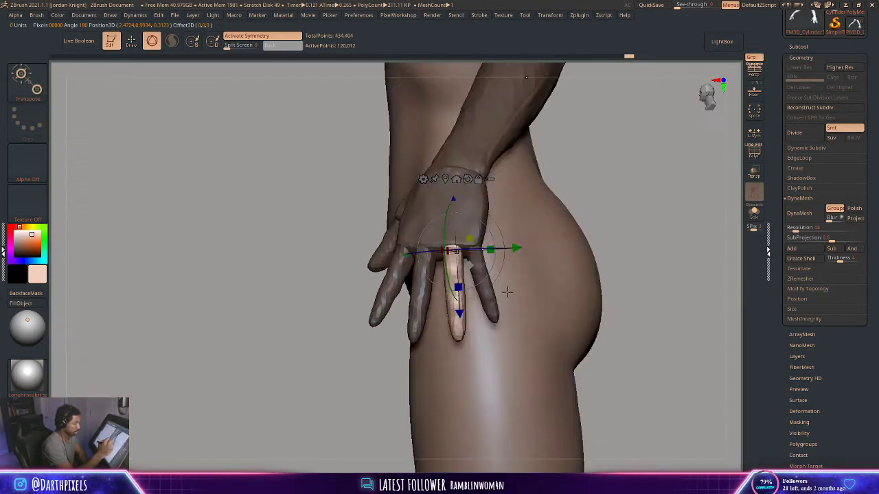
Isolate the middle finger and then the index finger with masks, rotating each toward the palm for a relaxed pose
left_click(427, 280, "ctrl")
left_click_drag(614, 209, 689, 214)
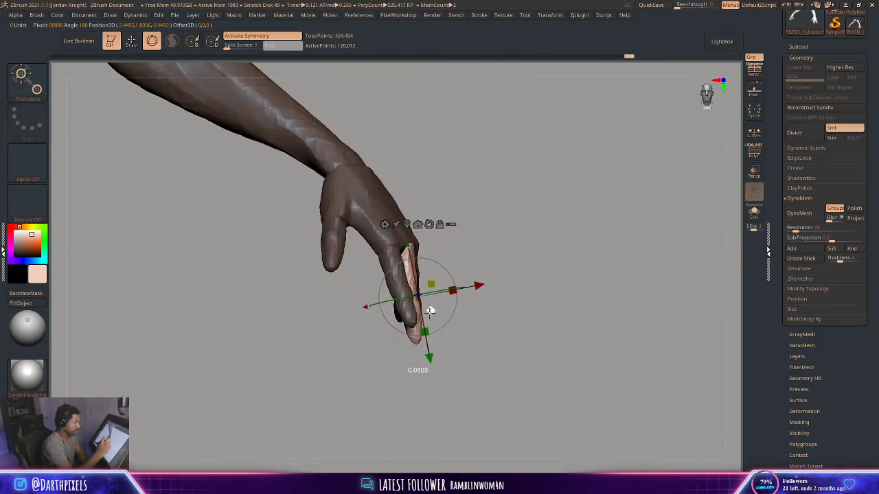
left_click_drag(485, 253, 396, 251)
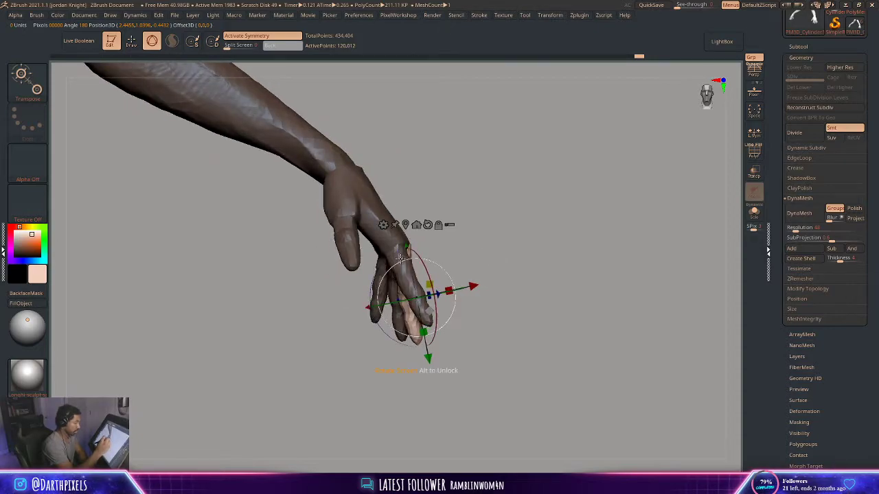
left_click_drag(422, 298, 467, 220, "alt")
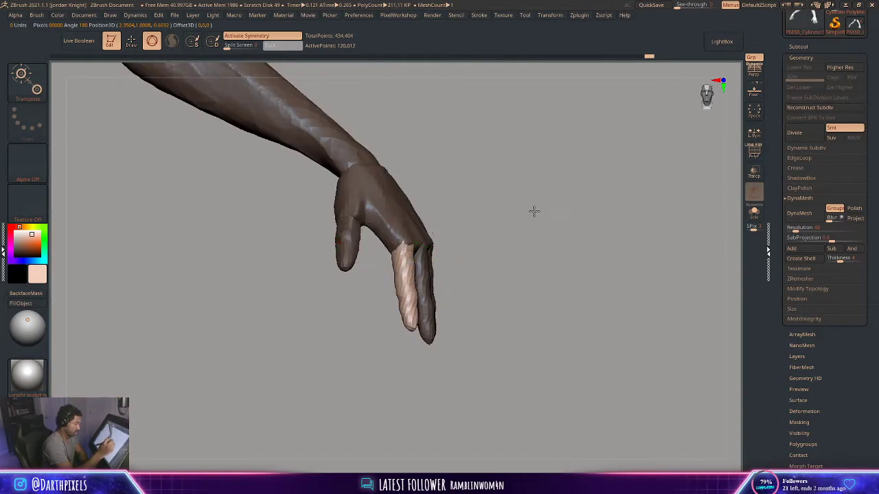
mouse_move(533, 212)
left_mouse_down()
mouse_move(501, 216)
mouse_move(514, 257)
mouse_move(432, 231)
mouse_move(551, 208)
mouse_move(524, 218)
mouse_move(473, 210)
mouse_move(512, 244)
mouse_move(549, 253)
mouse_move(474, 272)
mouse_move(435, 331)
mouse_move(496, 337)
mouse_move(487, 274)
left_mouse_up()
key("q")
key("w")
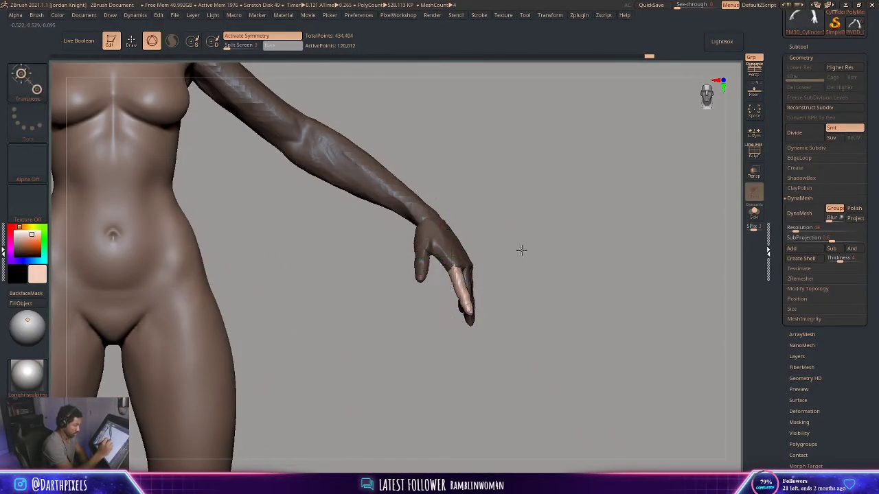
Clear the finger mask, switch to the ClayBuildup brush and build up the knuckles on the back of the hand
key("q")
mouse_move(553, 249)
left_mouse_down()
mouse_move(506, 259)
mouse_move(502, 270)
mouse_move(519, 275)
mouse_move(534, 202)
mouse_move(502, 241)
mouse_move(519, 258)
mouse_move(497, 277)
mouse_move(539, 208)
mouse_move(491, 241)
left_mouse_up()
right_click(497, 278)
left_click(28, 81)
left_click(158, 91)
key("space")
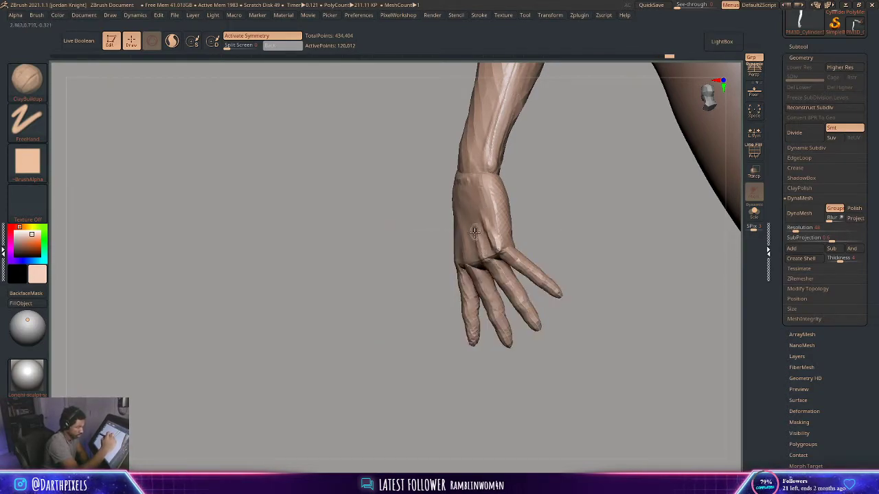
mouse_move(427, 319)
left_mouse_down()
mouse_move(451, 280)
mouse_move(526, 210)
mouse_move(495, 190)
mouse_move(526, 197)
mouse_move(490, 242)
left_mouse_up()
key("space")
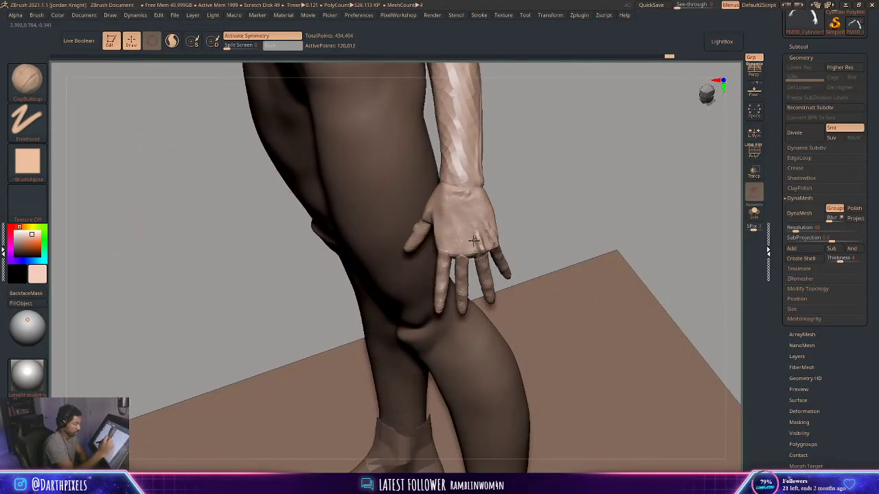
key("space")
key("space")
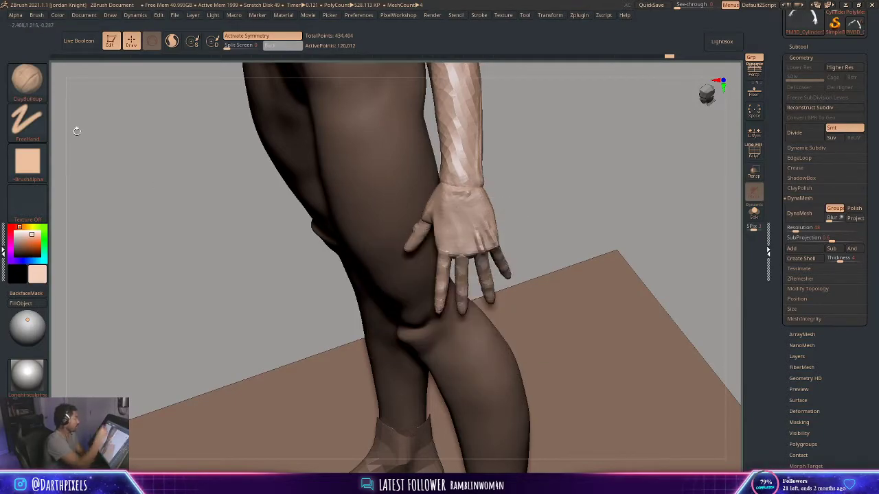
Adjust the outer edge of the hand on the little-finger side with the Move brush
key("b")
key("m")
key("v")
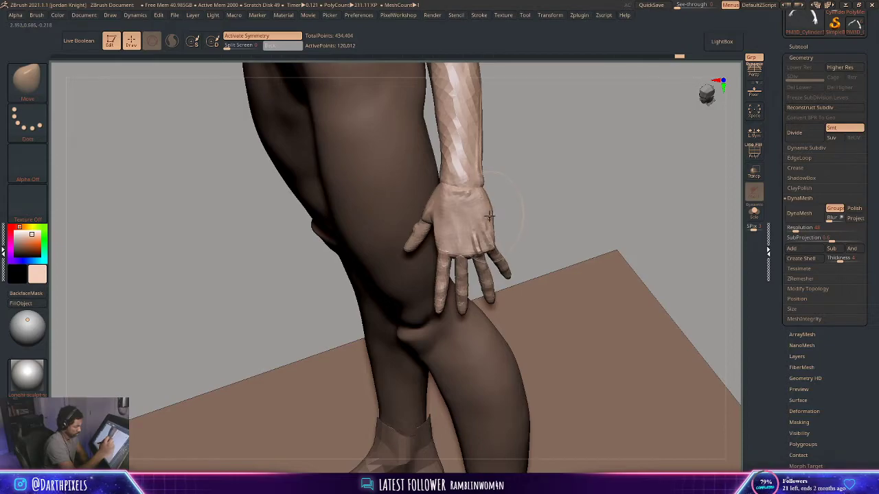
key("space")
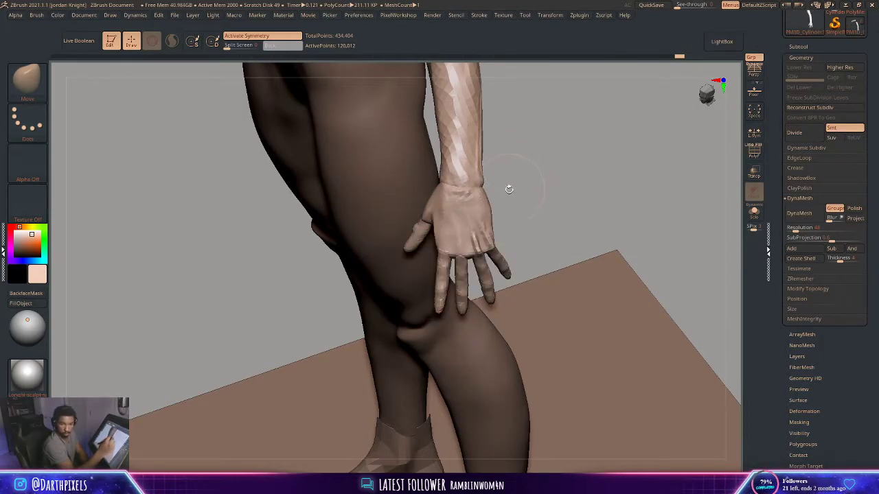
Return to the ClayBuildup brush and sculpt tendon forms across the back of the hand up to the wrist
key("b")
key("c")
key("b")
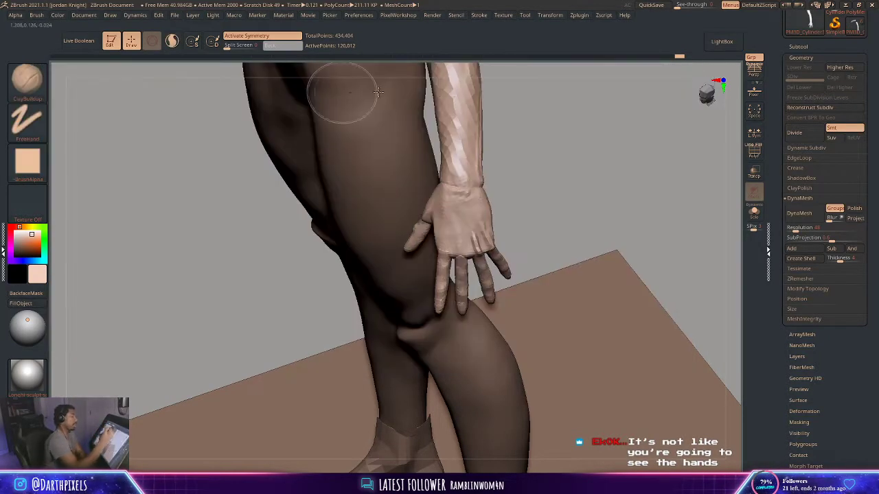
key("space")
key("space")
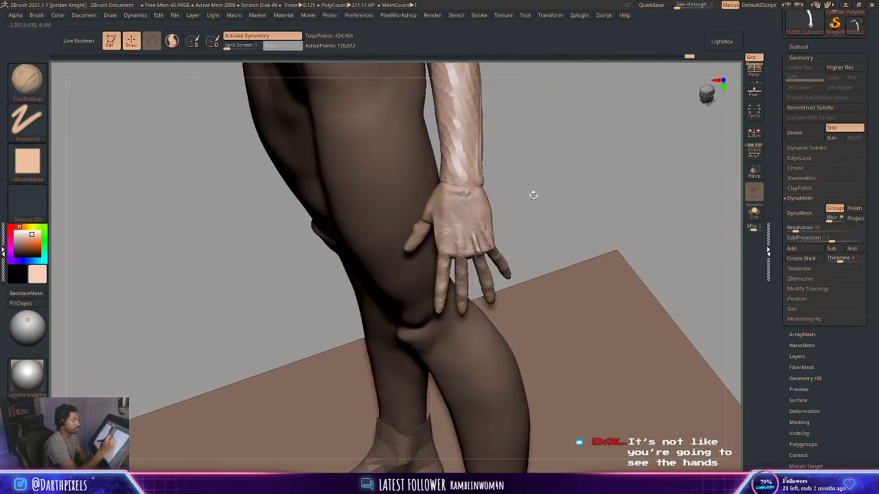
left_click_drag(532, 196, 453, 245, "alt")
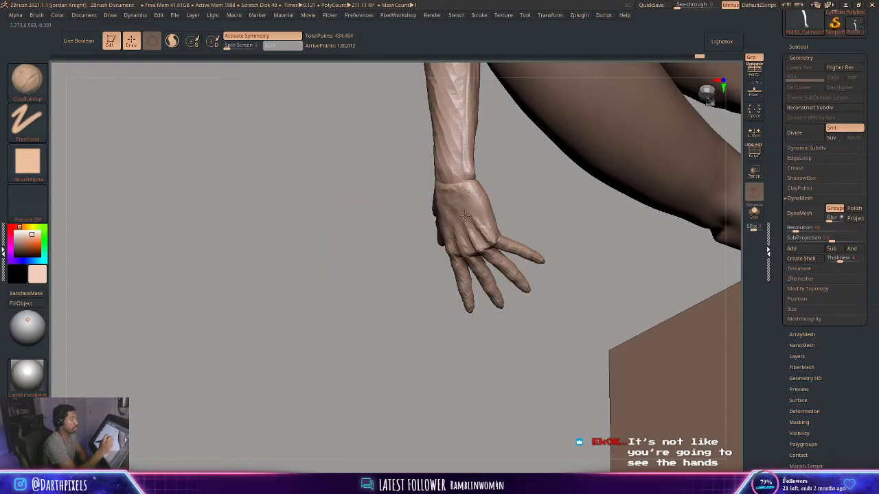
left_click_drag(466, 200, 512, 237)
right_click(447, 271)
left_click_drag(459, 191, 465, 221)
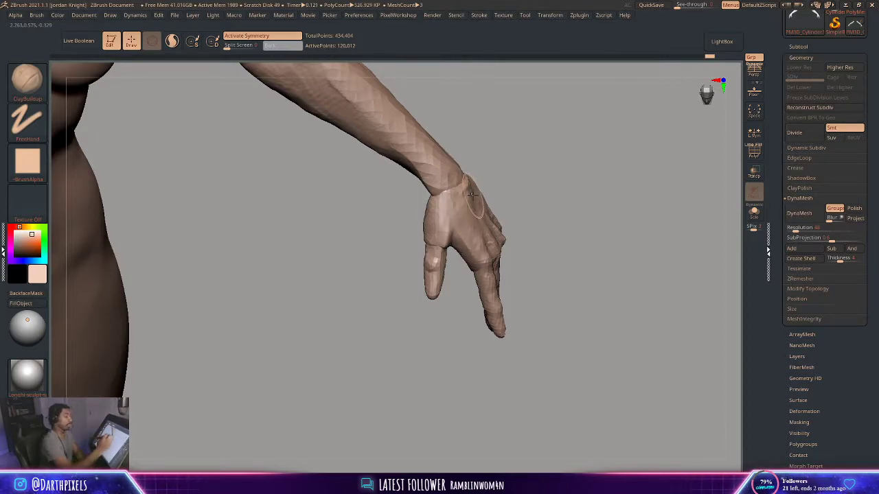
left_click_drag(453, 198, 462, 193)
Build up the wrist with ClayBuildup so the back of the hand blends into the forearm
right_click_drag(461, 192, 449, 251)
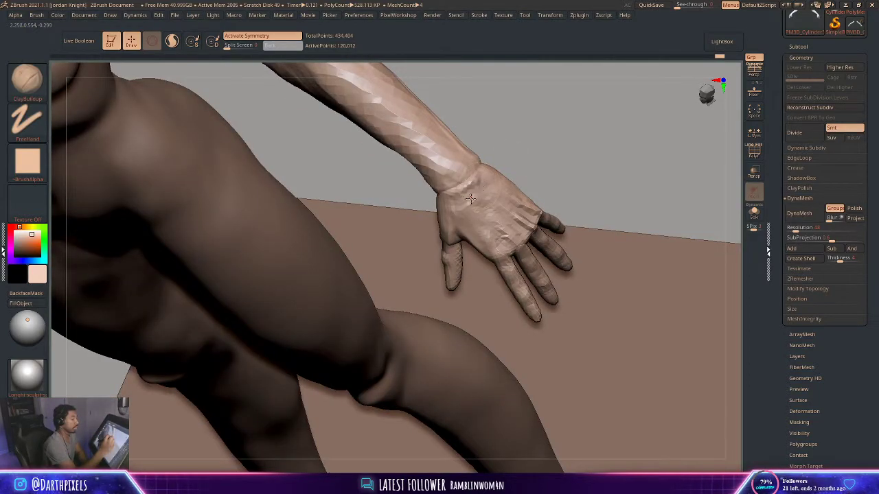
right_click(441, 249)
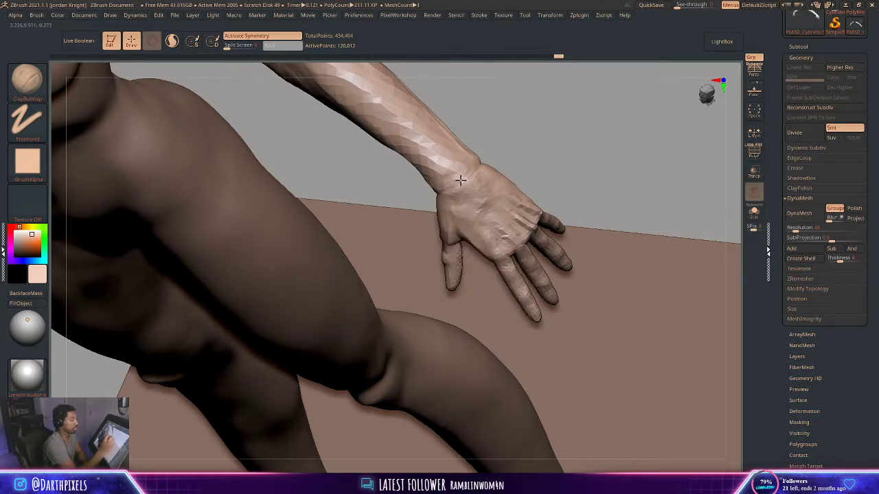
right_click_drag(506, 152, 479, 193)
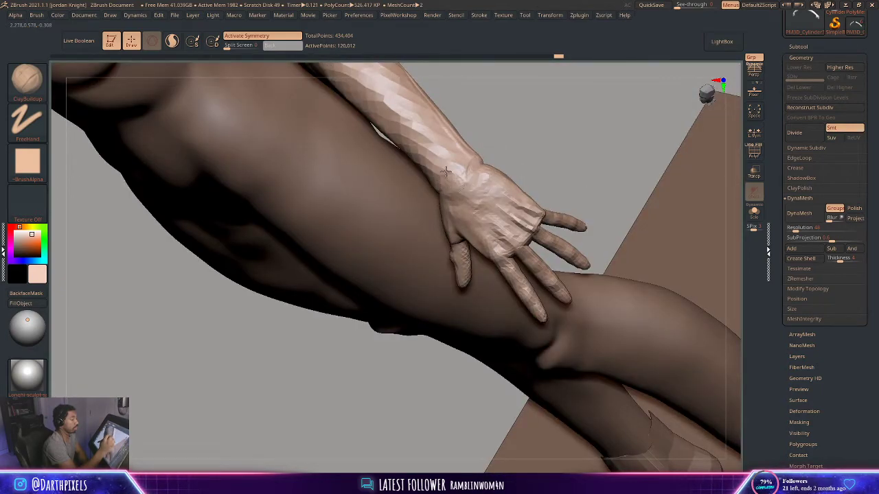
key("f")
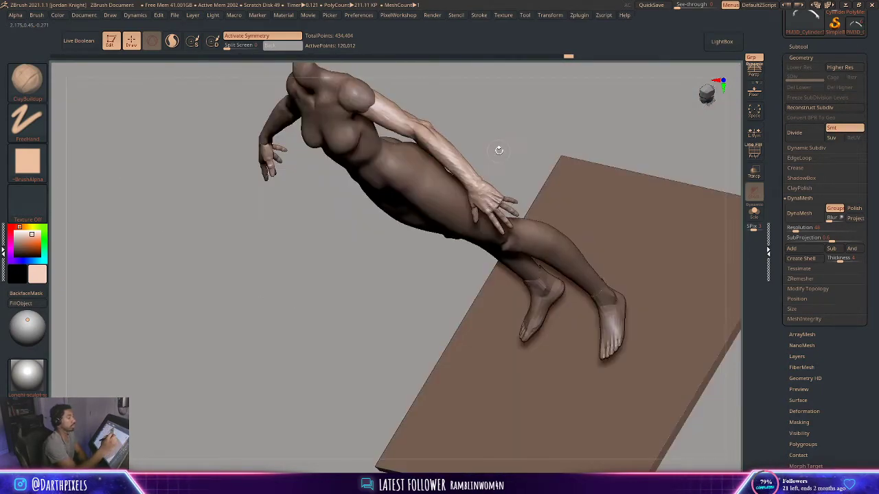
right_click_drag(498, 147, 464, 217)
right_click(464, 217)
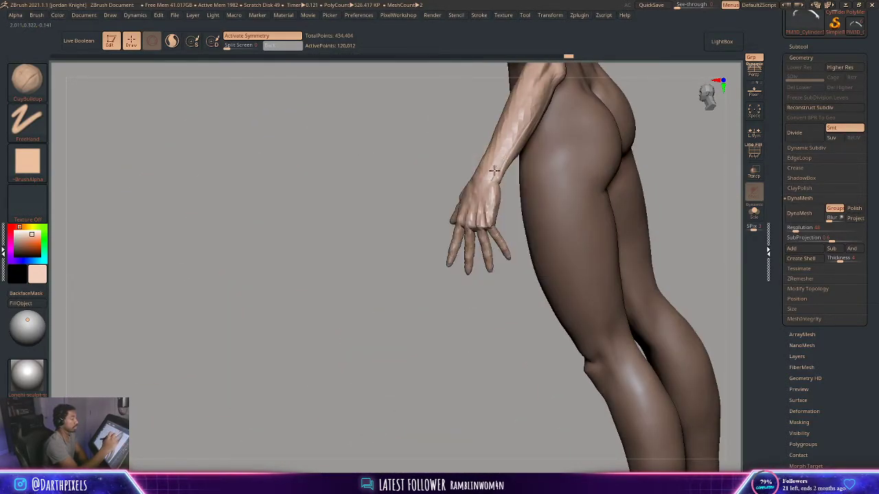
right_click_drag(391, 228, 497, 205)
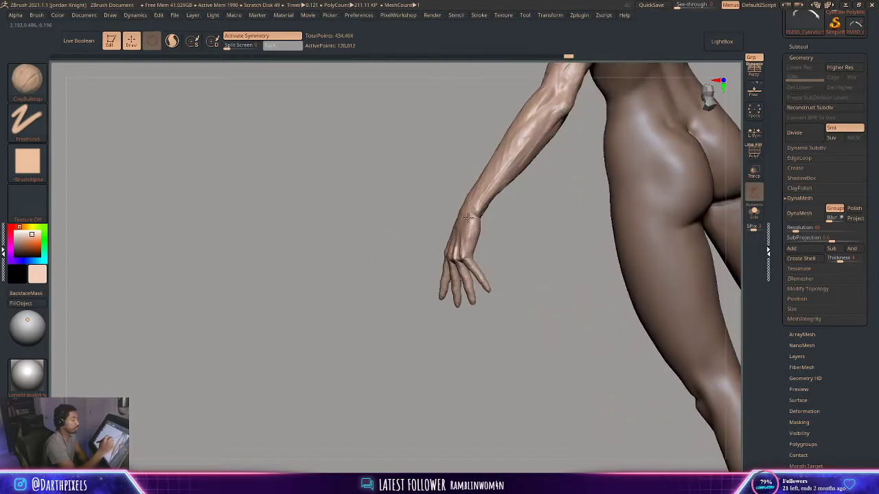
Refine the front of the forearm near the wrist with ClayBuildup and smooth the arm's surface
right_click_drag(447, 226, 475, 298)
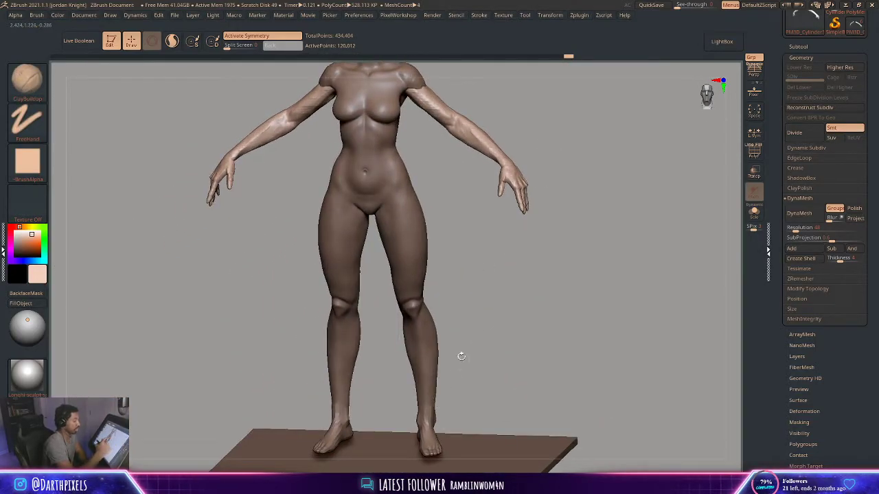
right_click_drag(461, 357, 474, 224)
key("space")
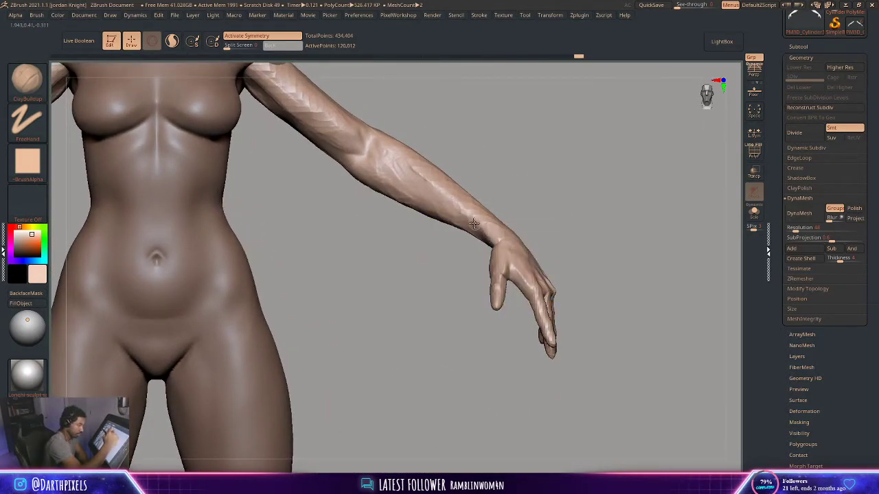
key("space")
right_click_drag(489, 235, 483, 162, "ctrl")
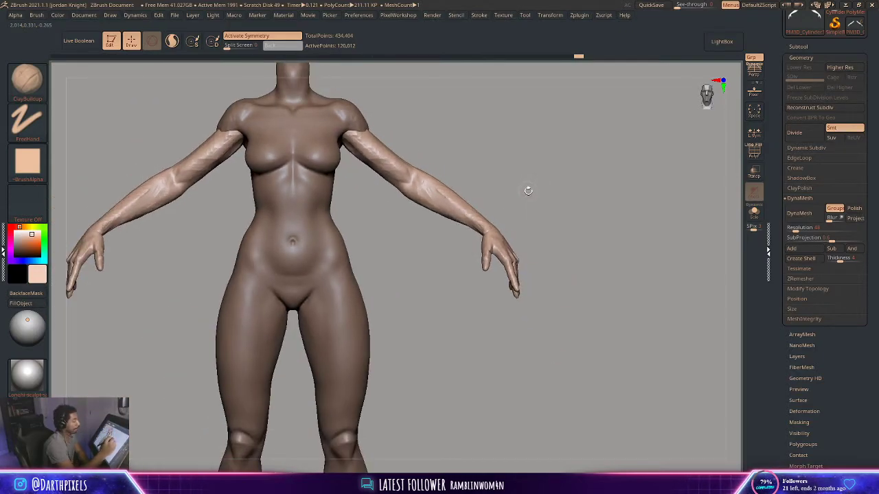
right_click_drag(528, 191, 488, 192, "ctrl")
key("space")
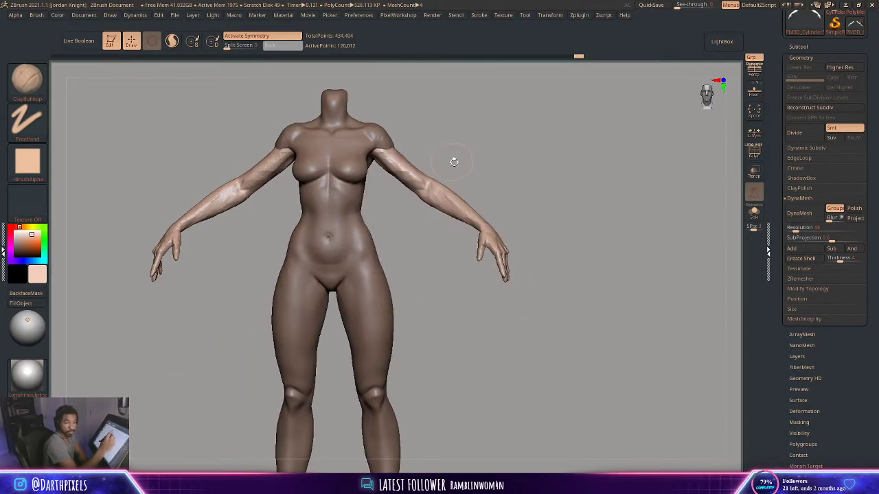
right_click_drag(454, 162, 483, 225, "ctrl")
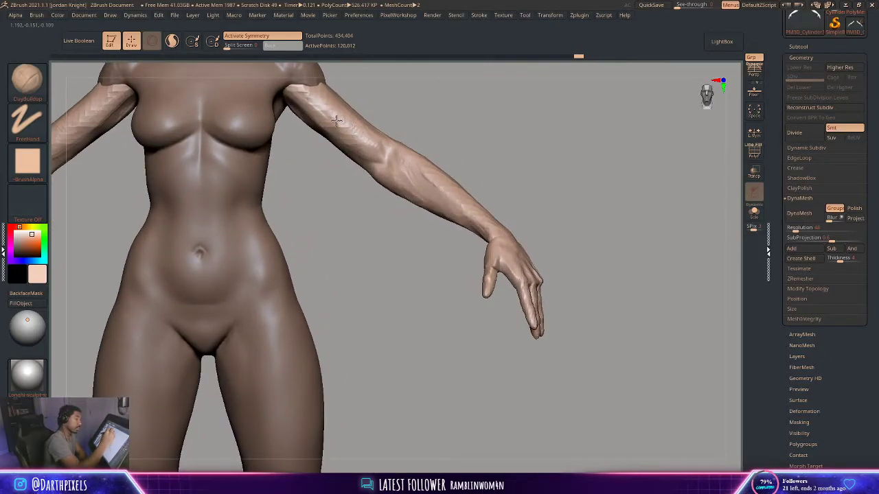
right_click_drag(340, 136, 416, 226, "ctrl")
mouse_move(409, 235)
left_mouse_down("shift")
mouse_move(481, 190)
mouse_move(447, 198)
left_mouse_up("shift")
Switch to the DamStandard brush and check the arm and hand forms against the whole body
mouse_move(445, 151)
left_mouse_down("alt")
mouse_move(480, 202)
mouse_move(474, 213)
left_mouse_up("alt")
key("b")
key("d")
key("s")
key("space")
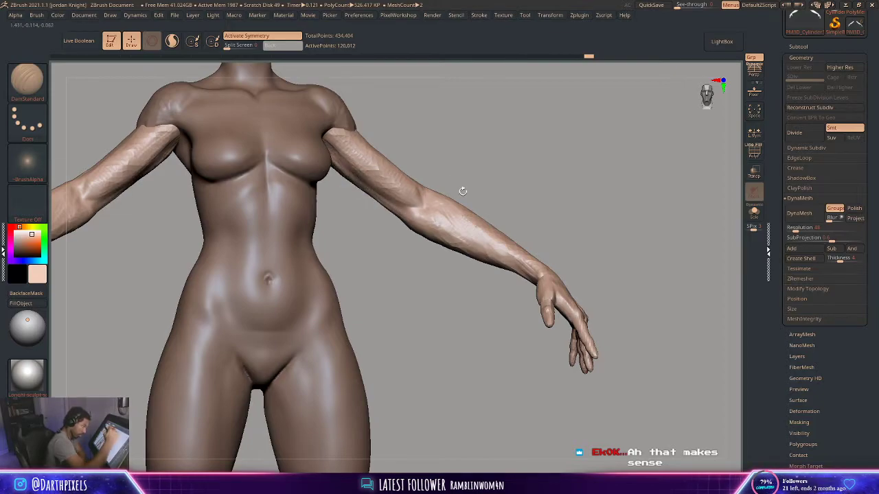
left_click_drag(462, 191, 414, 164, "alt")
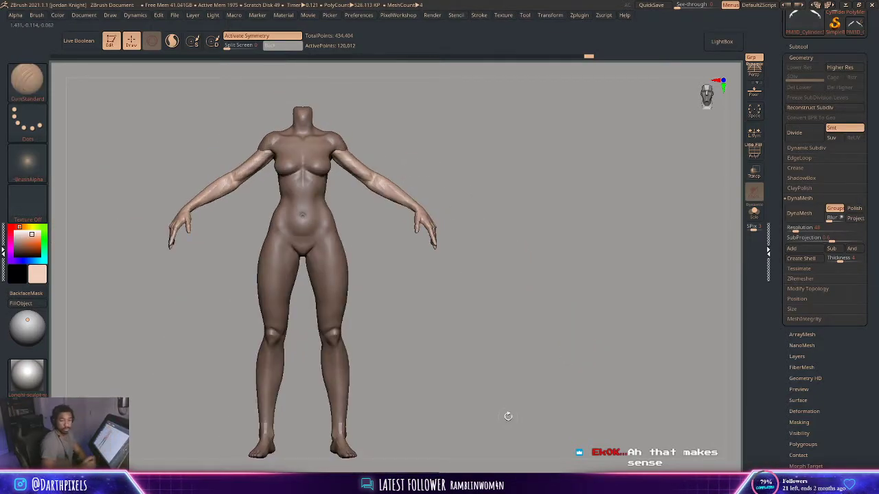
left_click_drag(469, 204, 393, 181)
Make the VI_LOL body the active subtool and merge it down with the arms subtool
left_click(355, 151, "alt")
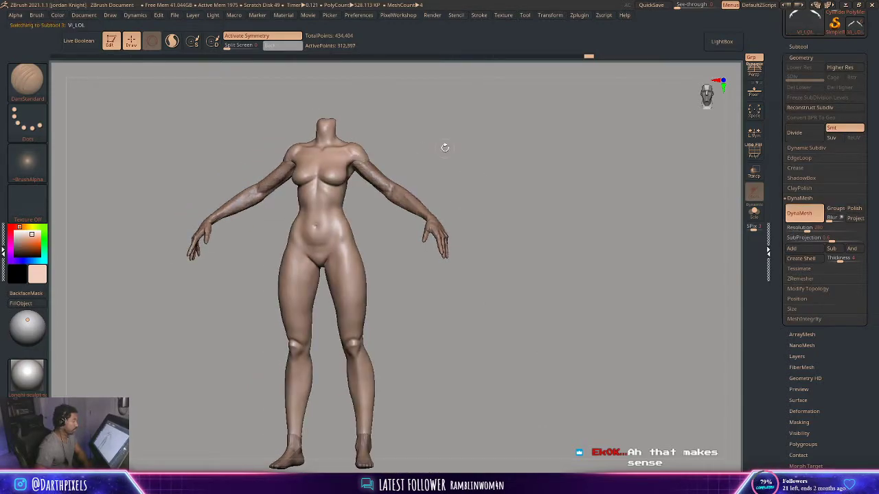
left_click_drag(444, 144, 615, 117)
left_click(799, 46)
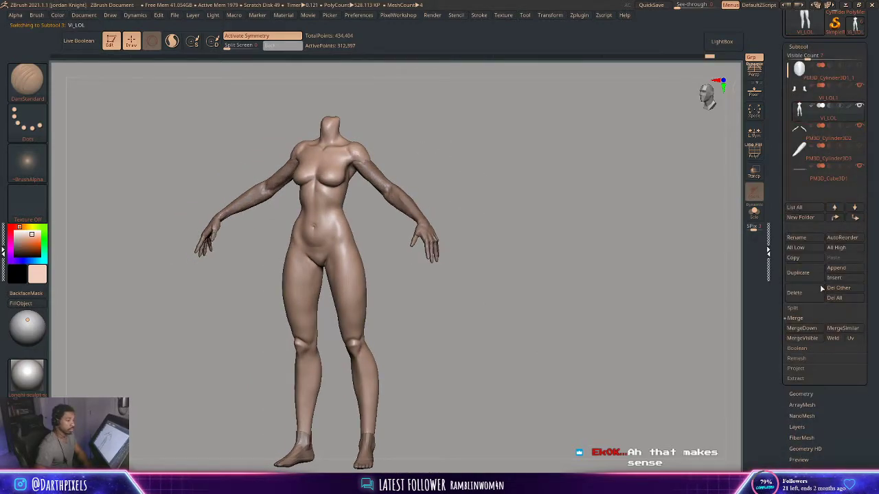
left_click(796, 293)
left_click(716, 344)
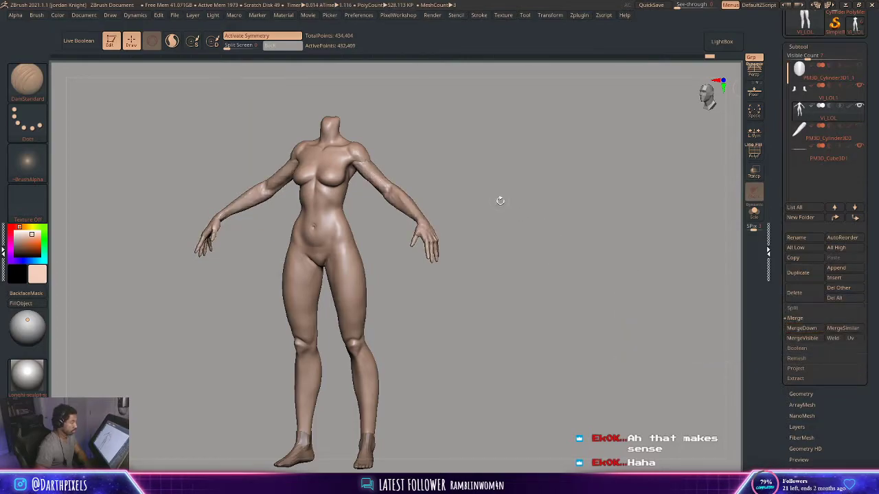
Remesh the merged body and arms with DynaMesh, keeping Groups off
left_click_drag(501, 198, 555, 198)
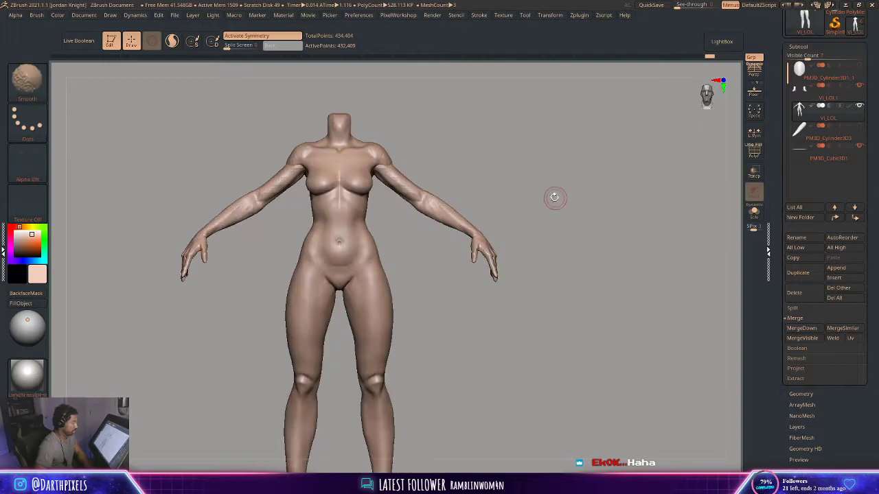
left_click(814, 46)
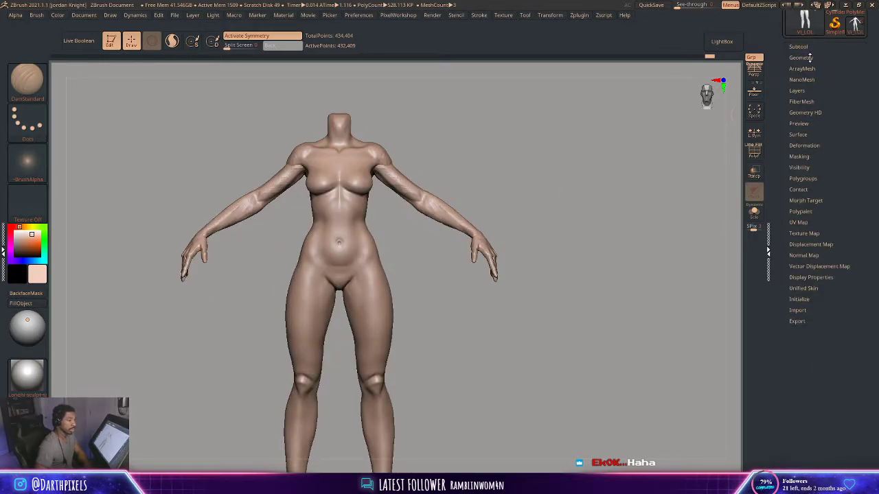
left_click(801, 57)
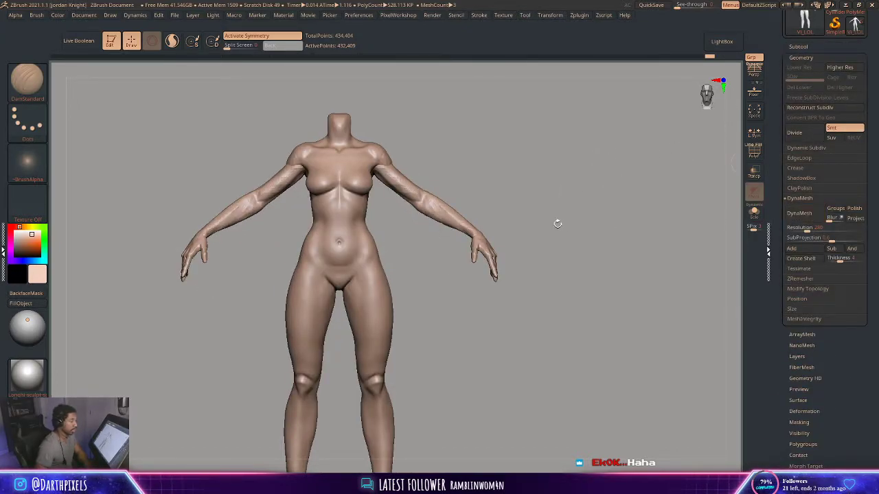
left_click(810, 219)
left_click_drag(541, 210, 417, 297)
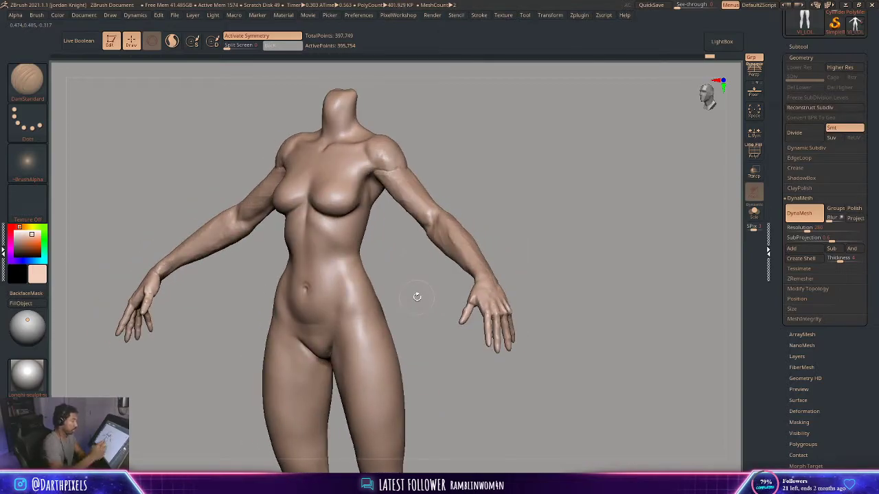
Blend the joins between the shoulders and upper arms using ClayBuildup and smoothing
left_click_drag(449, 159, 384, 165)
key("space")
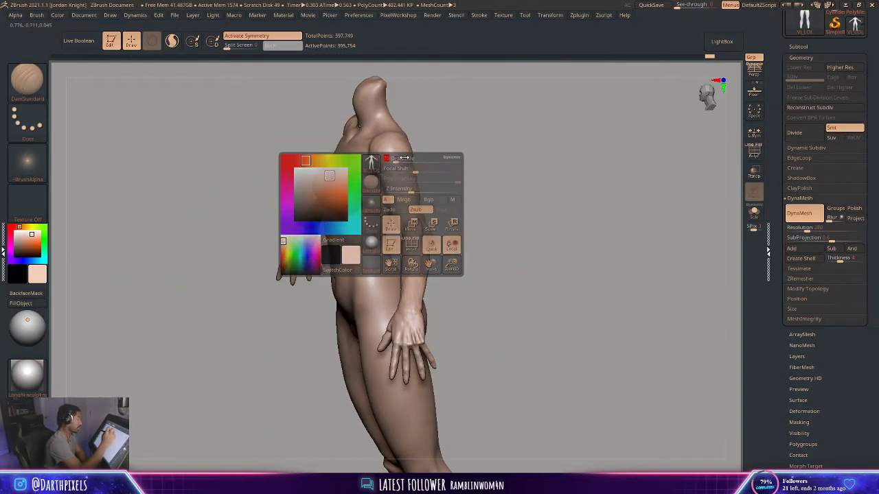
left_click(26, 79)
left_click(116, 98)
mouse_move(464, 145)
left_mouse_down()
mouse_move(449, 169)
mouse_move(386, 169)
left_mouse_up()
key("shift")
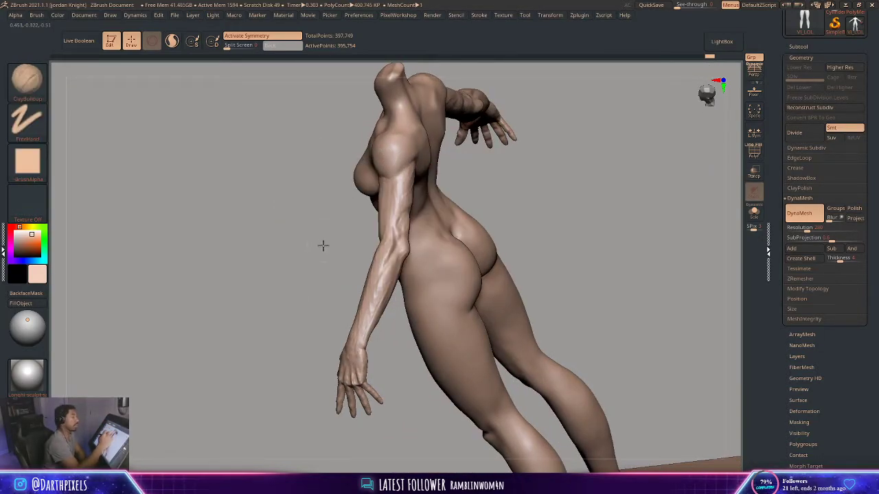
left_click_drag(323, 246, 388, 243)
mouse_move(381, 177)
left_mouse_down()
mouse_move(435, 153)
mouse_move(379, 200)
mouse_move(431, 172)
mouse_move(442, 186)
mouse_move(369, 205)
mouse_move(416, 180)
mouse_move(373, 205)
left_mouse_up()
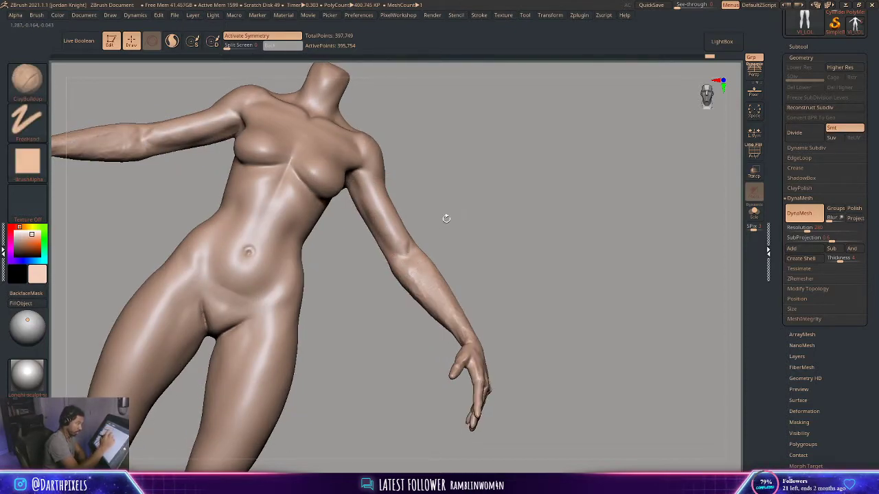
mouse_move(447, 218)
left_mouse_down()
mouse_move(461, 231)
mouse_move(452, 188)
mouse_move(467, 171)
mouse_move(460, 204)
mouse_move(533, 139)
left_mouse_up()
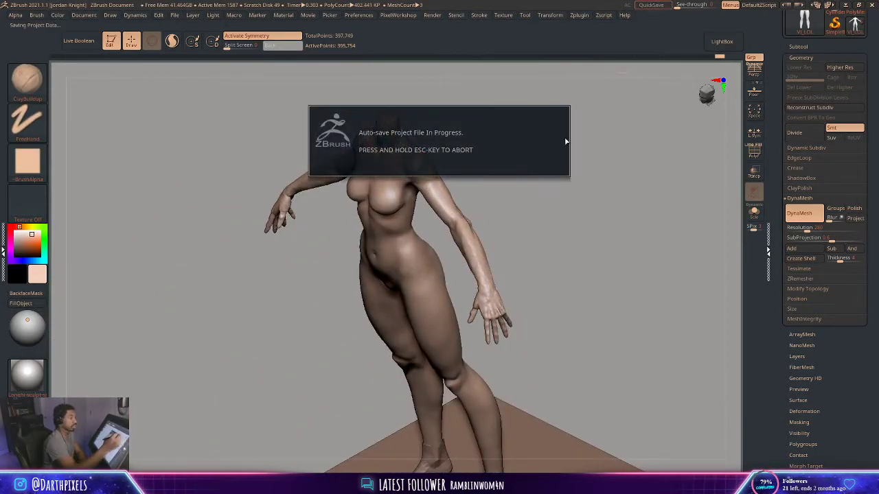
Build up and smooth the back of the shoulder where it runs into the upper arm
mouse_move(500, 203)
left_mouse_down()
mouse_move(518, 238)
mouse_move(449, 181)
left_mouse_up()
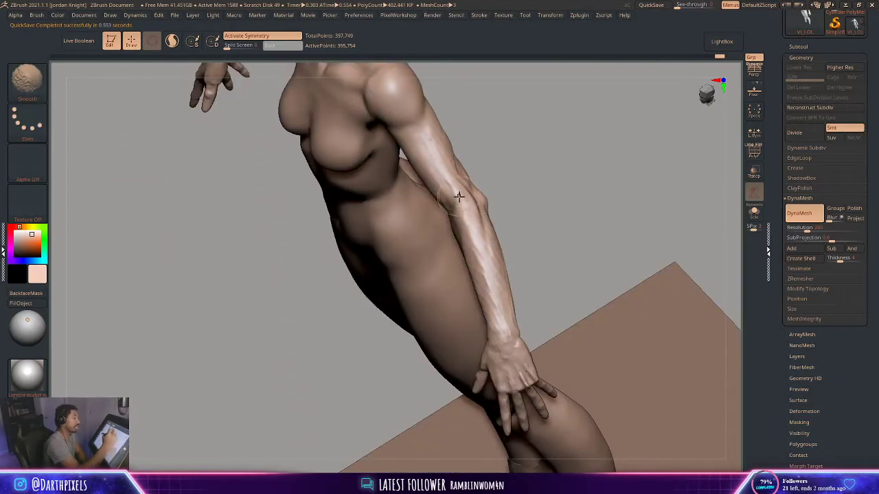
mouse_move(503, 169)
left_mouse_down()
mouse_move(539, 195)
mouse_move(439, 209)
mouse_move(458, 165)
mouse_move(392, 229)
mouse_move(435, 200)
left_mouse_up()
key("space")
left_click_drag(427, 152, 448, 158)
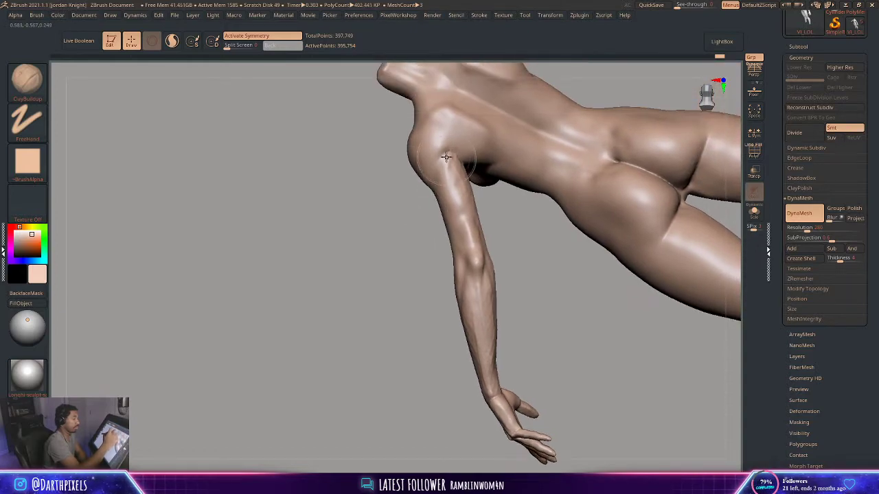
key("space")
mouse_move(453, 152)
left_mouse_down("shift")
mouse_move(453, 180)
mouse_move(475, 216)
mouse_move(467, 264)
left_mouse_up("shift")
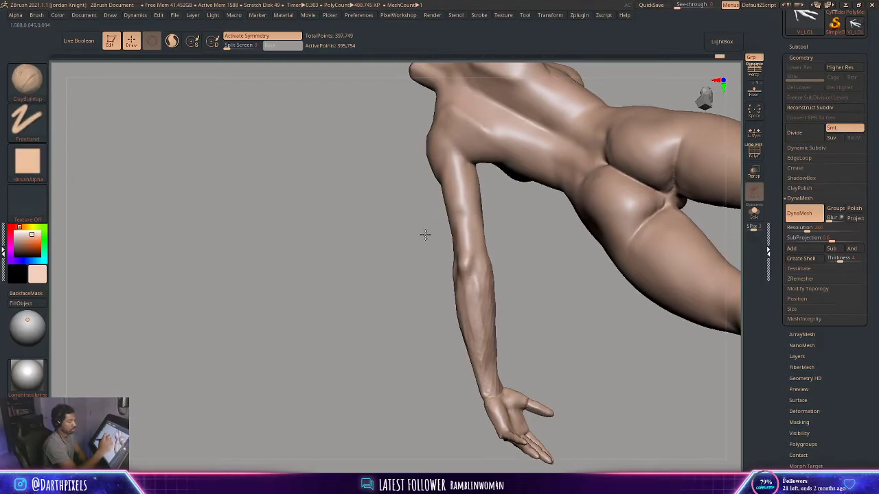
Define the back of the elbow with the DamStandard brush and smooth the surface around it
mouse_move(422, 236)
left_mouse_down()
mouse_move(574, 227)
mouse_move(567, 208)
left_mouse_up()
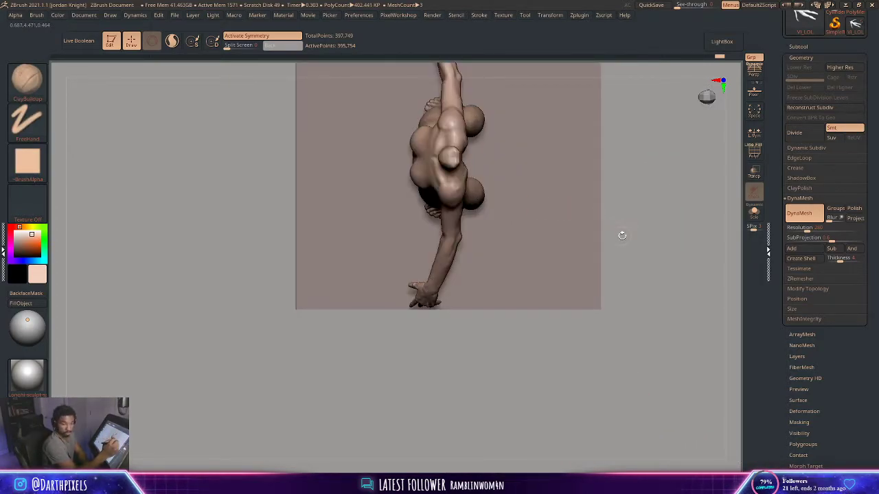
mouse_move(622, 235)
left_mouse_down()
mouse_move(609, 198)
mouse_move(575, 251)
mouse_move(540, 245)
mouse_move(539, 259)
mouse_move(469, 280)
mouse_move(488, 141)
left_mouse_up()
left_click(27, 81)
left_click(160, 90)
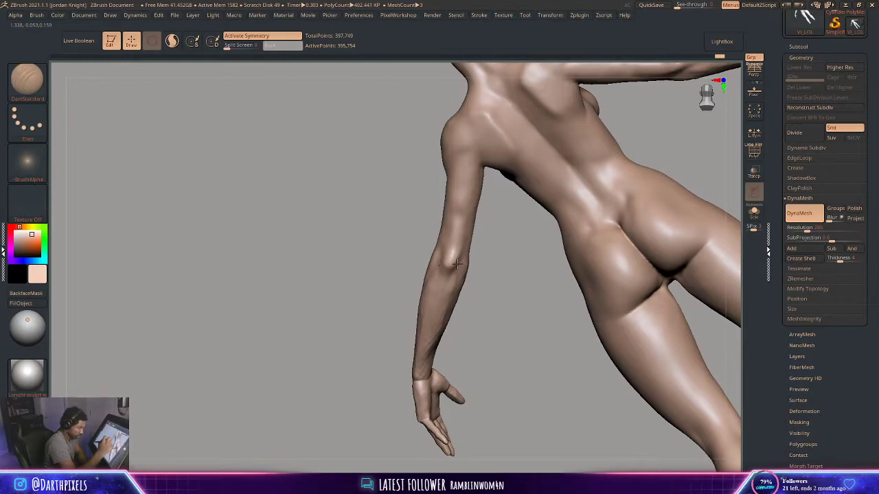
key("shift")
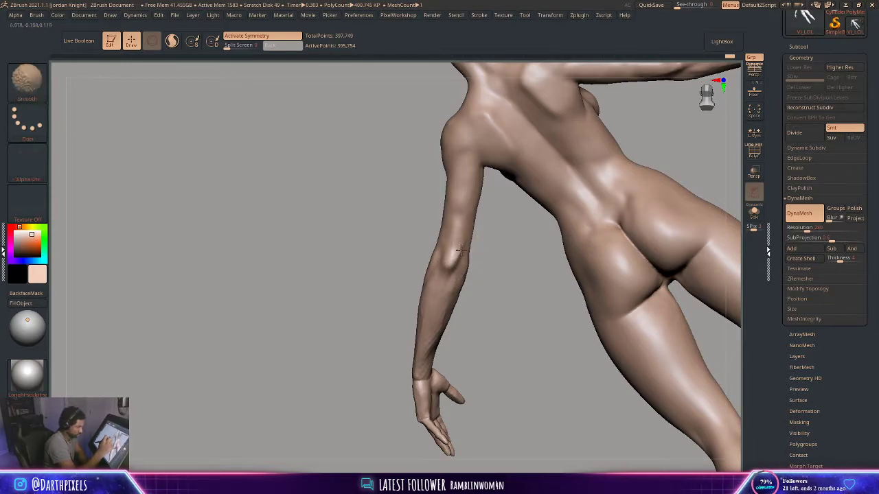
mouse_move(466, 234)
left_mouse_down()
mouse_move(495, 250)
mouse_move(546, 200)
mouse_move(455, 238)
left_mouse_up()
key("shift")
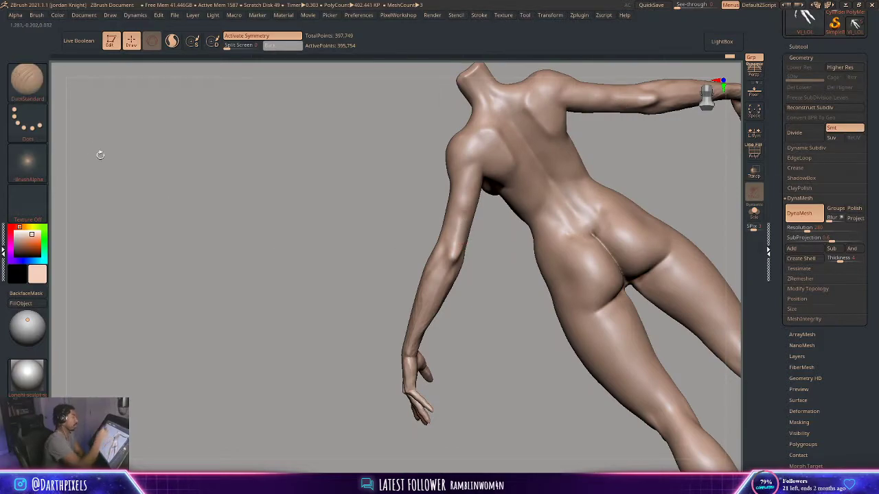
Build up the back of the upper arm above the elbow with ClayBuildup and smooth it
key("b")
key("c")
key("b")
mouse_move(442, 197)
left_mouse_down()
mouse_move(471, 227)
mouse_move(468, 217)
left_mouse_up()
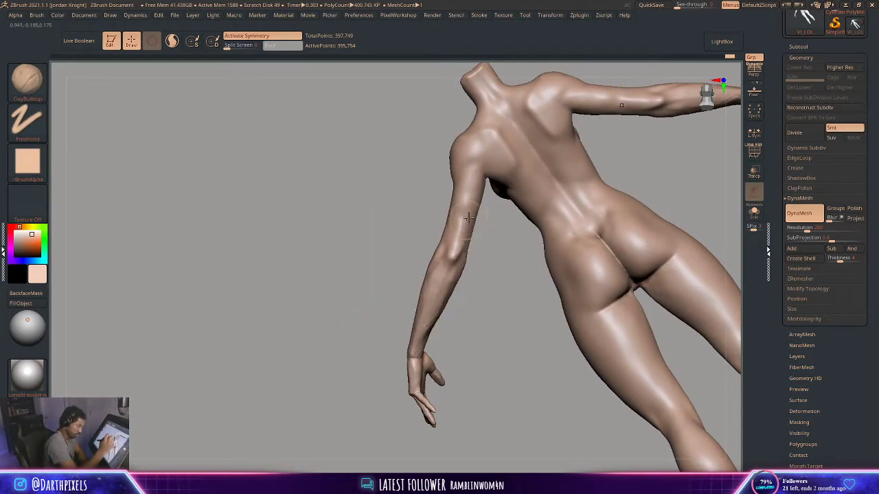
key("shift")
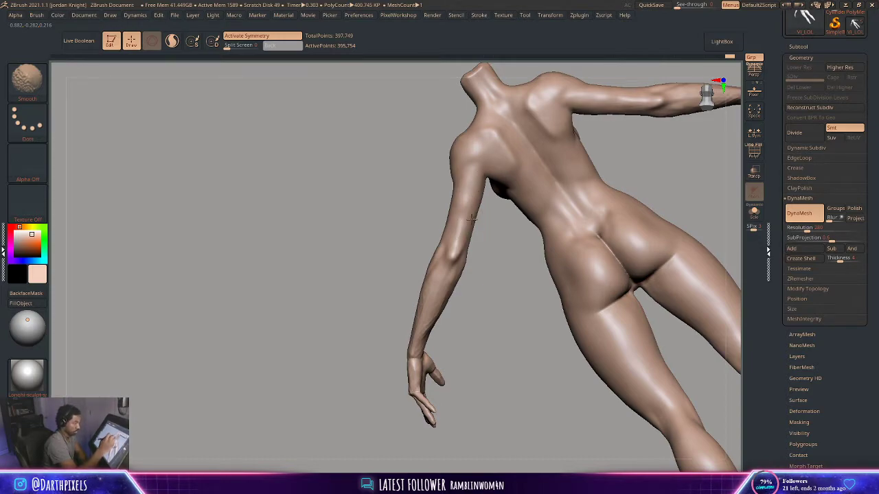
mouse_move(487, 248)
left_mouse_down()
mouse_move(579, 167)
mouse_move(541, 174)
left_mouse_up()
mouse_move(583, 200)
left_mouse_down()
mouse_move(479, 243)
mouse_move(461, 217)
left_mouse_up()
key("space")
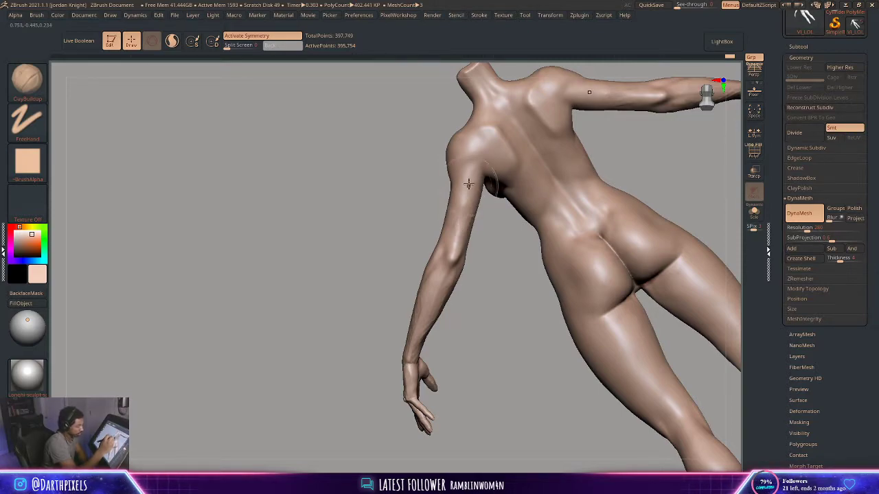
key("shift")
left_click_drag(454, 203, 515, 215)
key("space")
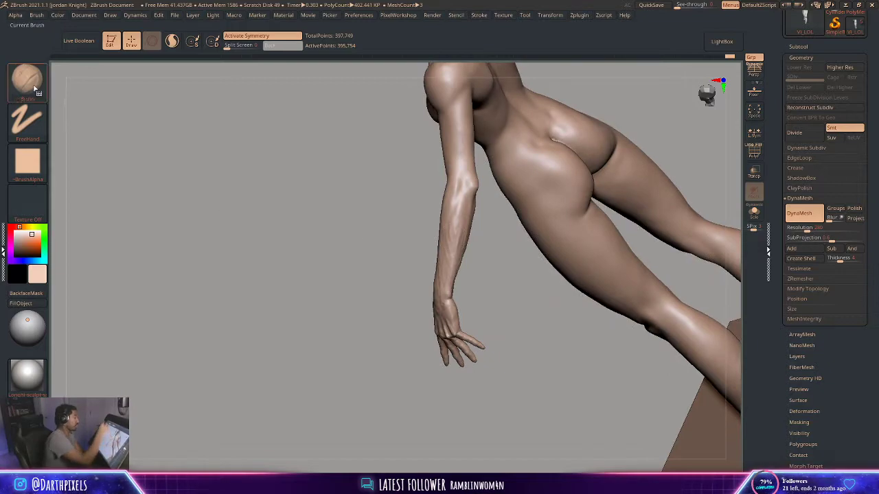
Adjust the elbow's silhouette with the Move brush, working from the back and side
key("b")
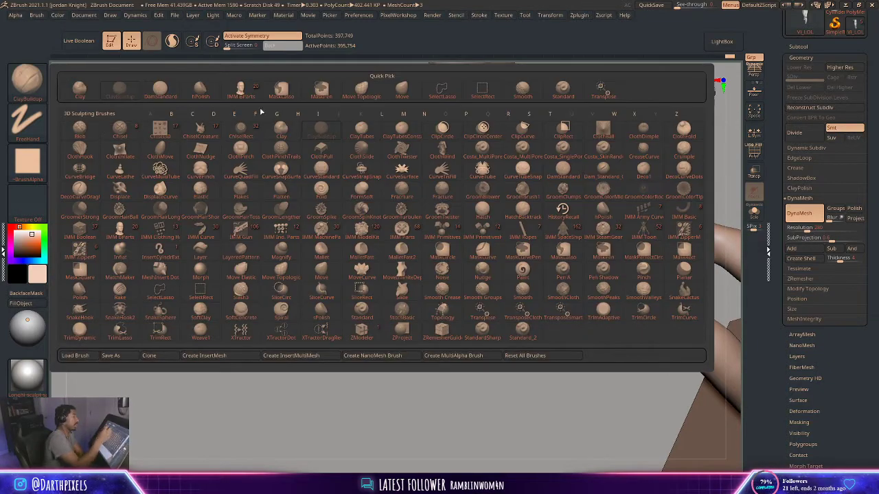
left_click(401, 92)
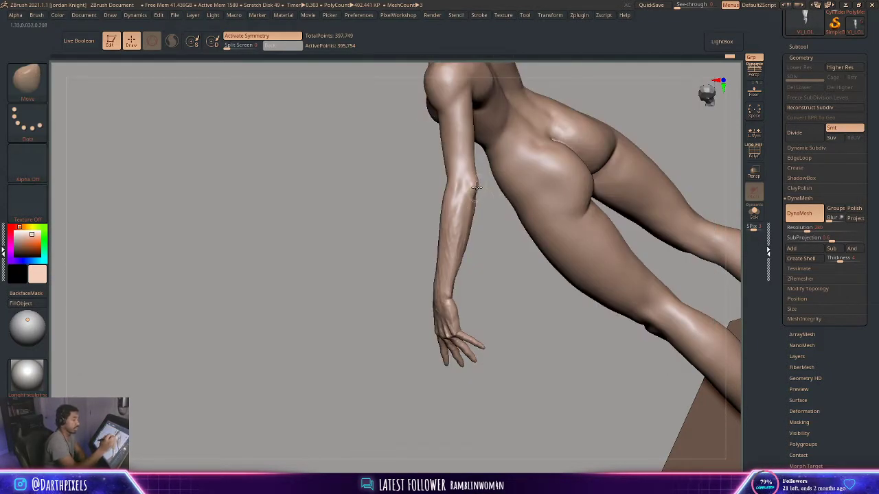
right_click_drag(474, 189, 496, 186)
right_click(479, 190)
right_click(446, 212)
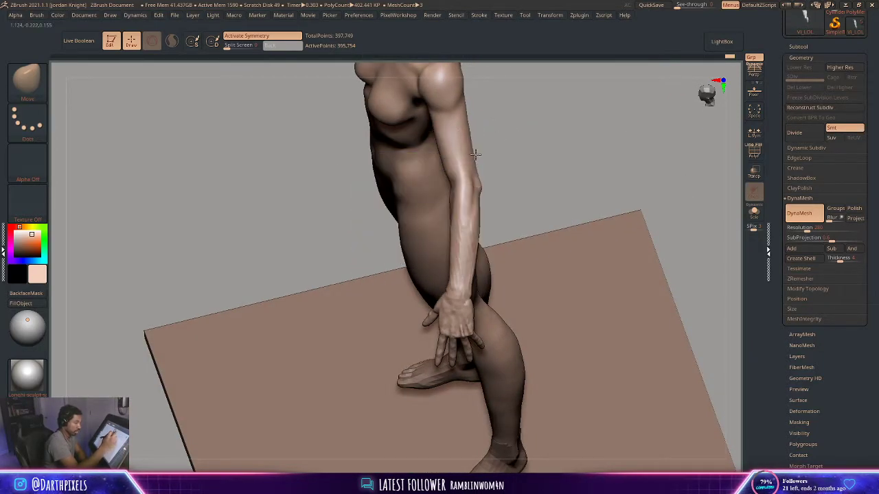
mouse_move(518, 146)
right_mouse_down("ctrl")
mouse_move(522, 135)
mouse_move(546, 145)
mouse_move(532, 142)
mouse_move(521, 170)
mouse_move(527, 177)
mouse_move(518, 173)
right_mouse_up("ctrl")
right_click(494, 212)
Reshape the underside contour of the forearm below the elbow with the Move brush from the front
key("b")
left_click(158, 96)
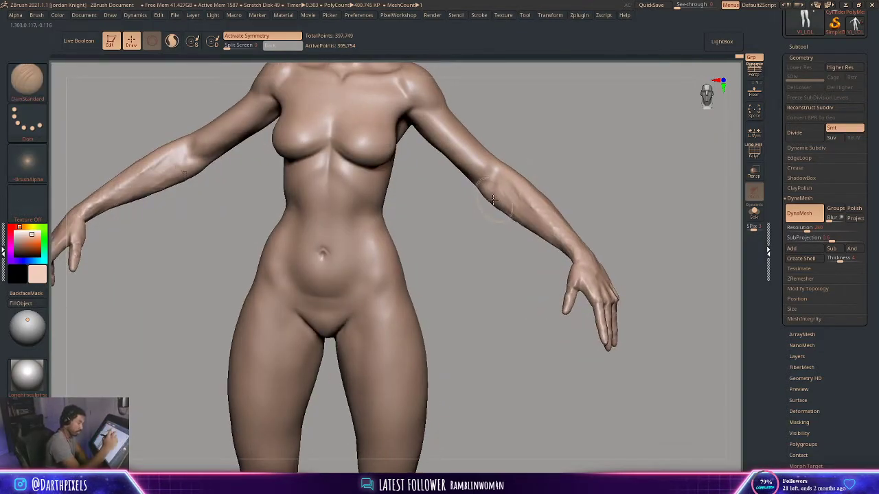
key("b")
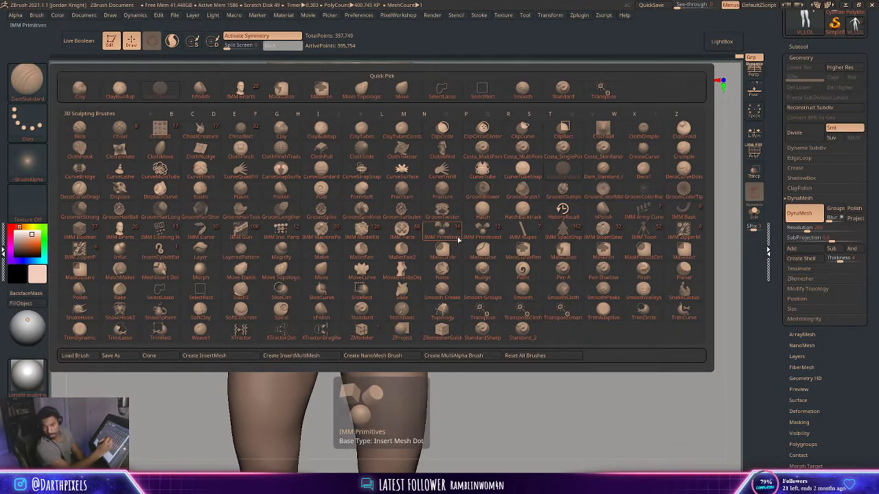
key("m")
key("v")
key("space")
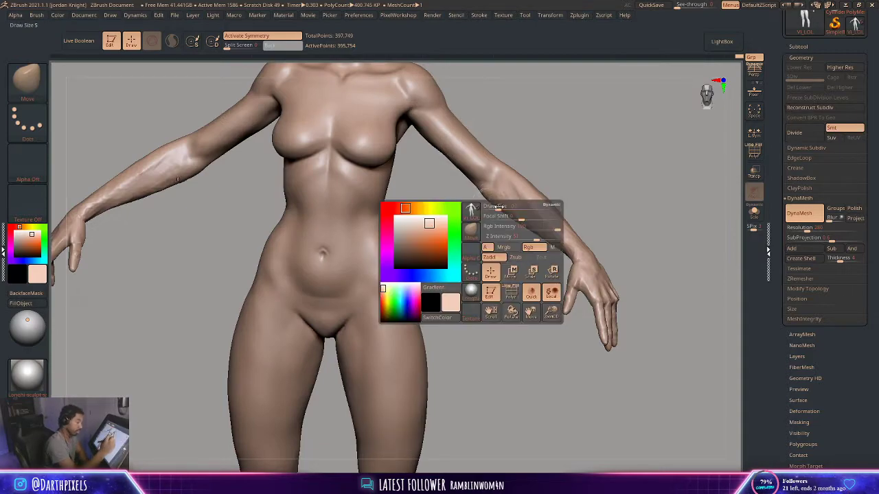
right_click_drag(563, 161, 508, 214)
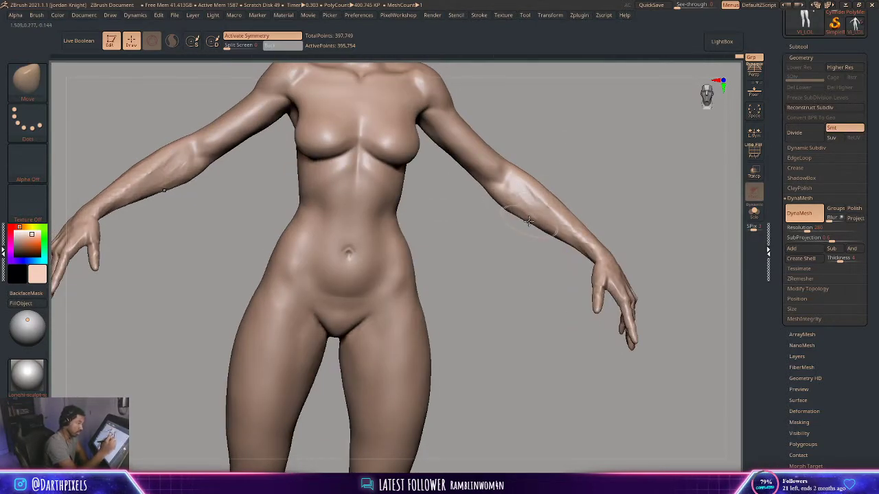
right_click(568, 171)
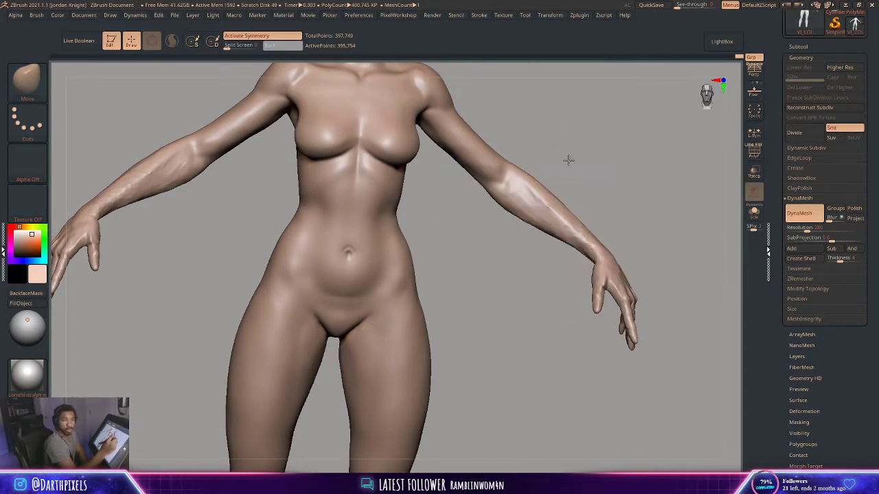
right_click_drag(569, 161, 598, 188, "ctrl")
Fill out the inner forearm below the elbow crease with ClayBuildup and smooth the strokes
left_click(28, 82)
left_click(118, 91)
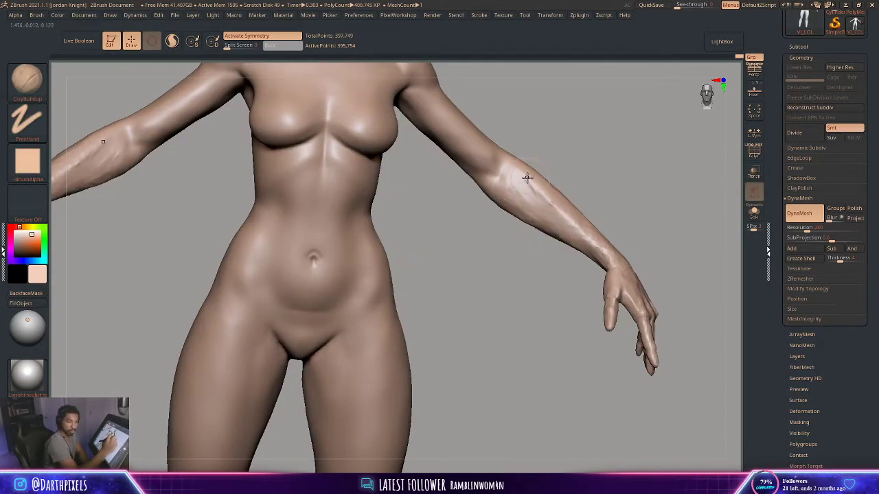
key("shift")
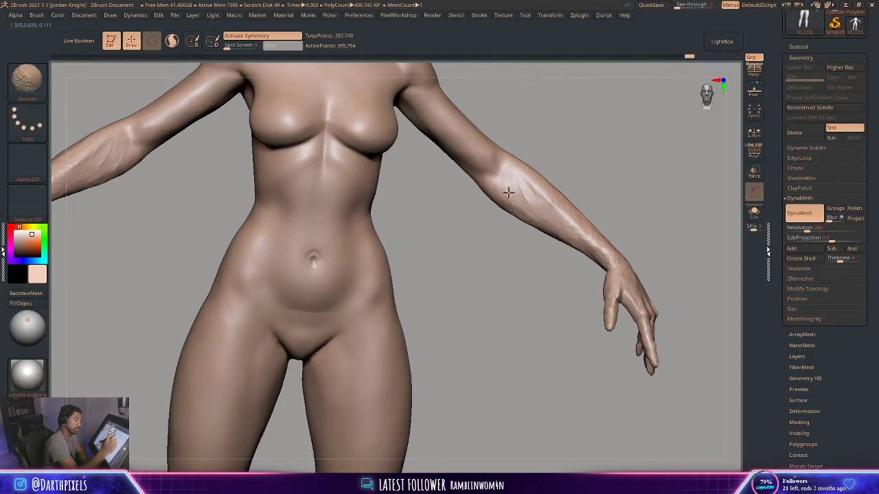
key("space")
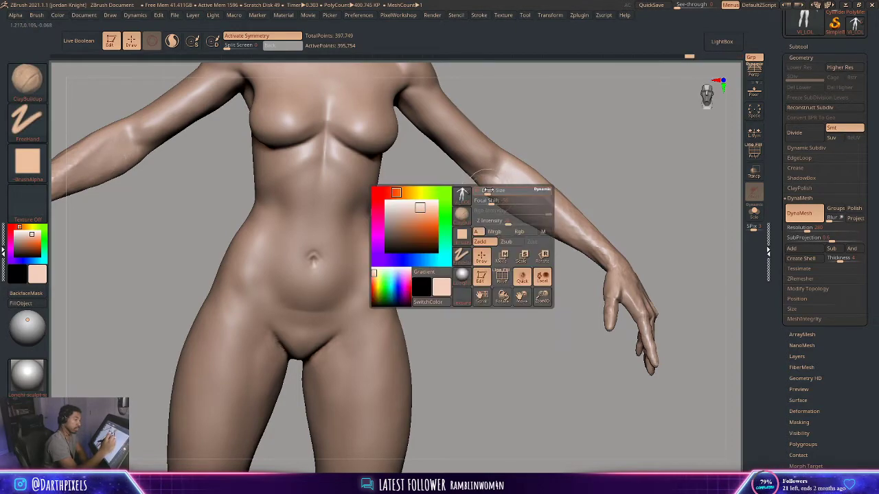
key("shift")
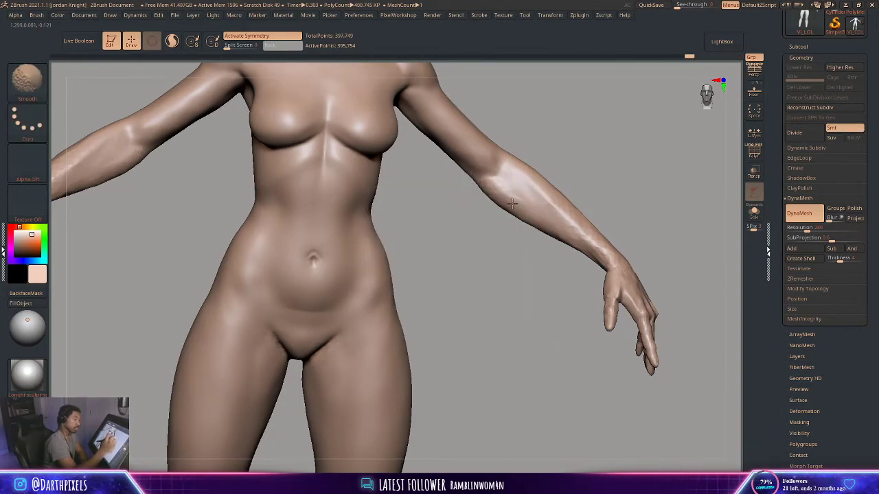
left_click_drag(491, 186, 477, 187, "shift")
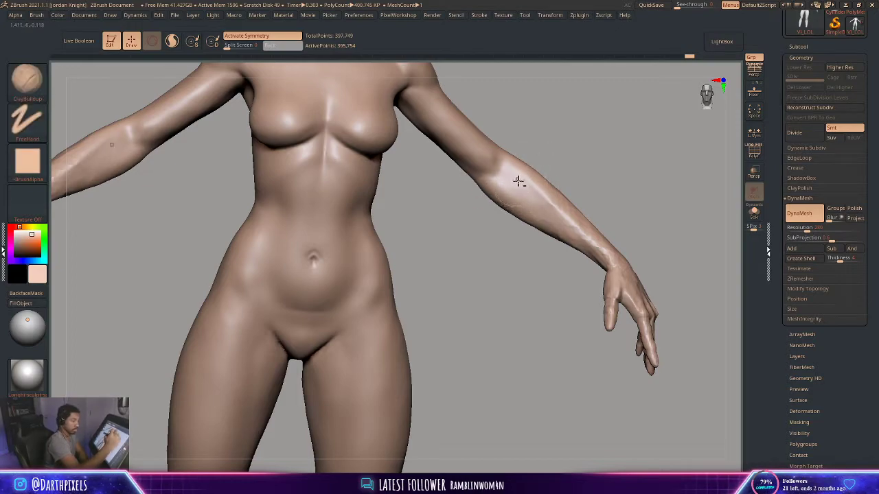
key("shift")
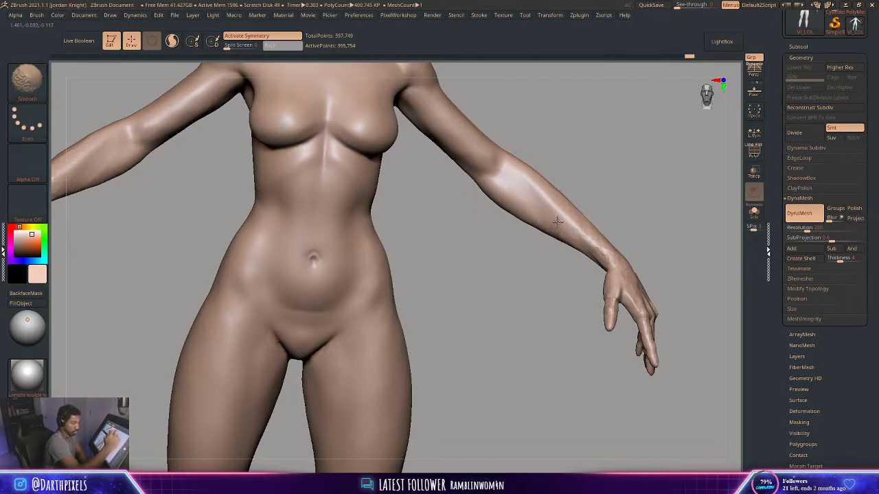
Refine the back and outer side of the forearm towards the wrist with ClayBuildup and smoothing
left_click_drag(619, 228, 567, 169, "alt")
key("shift")
mouse_move(567, 168)
left_mouse_down()
mouse_move(544, 217)
mouse_move(542, 203)
mouse_move(530, 212)
left_mouse_up()
key("space")
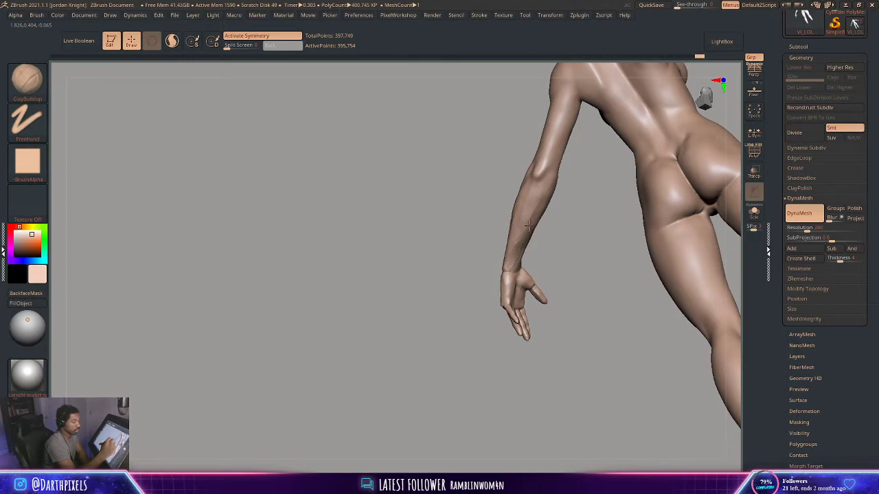
key("shift")
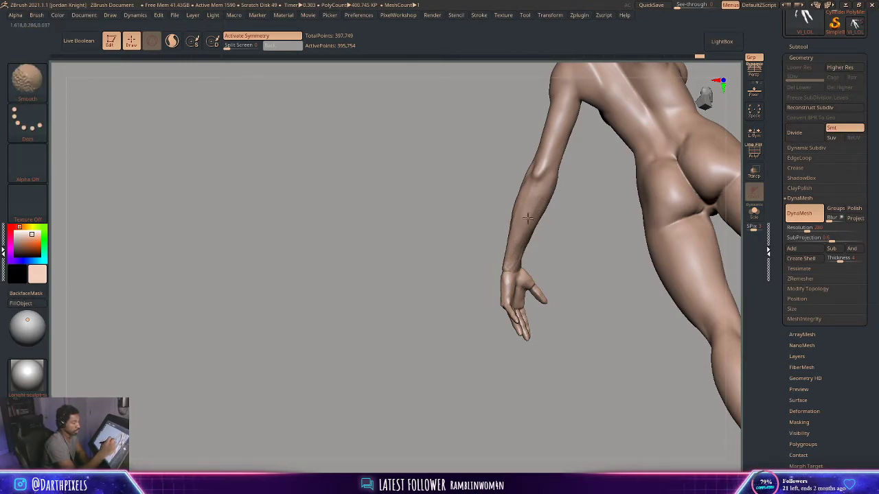
mouse_move(496, 219)
right_mouse_down()
mouse_move(510, 238)
mouse_move(539, 240)
right_mouse_up()
key("shift")
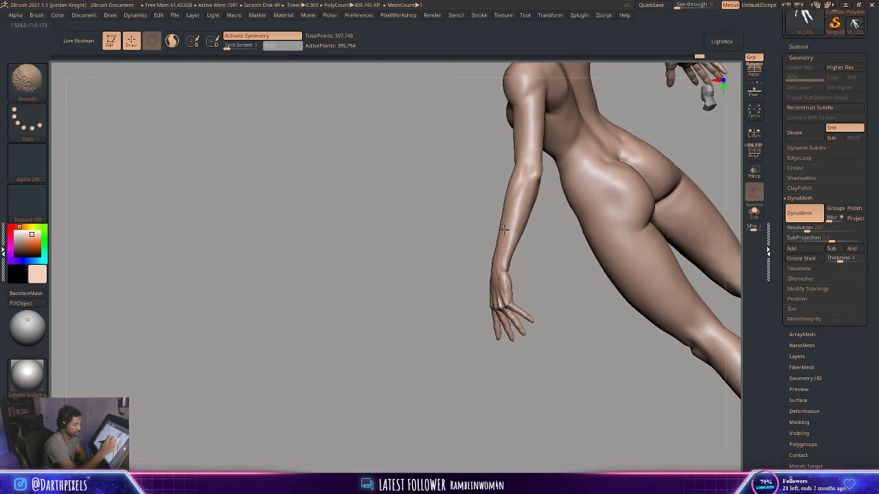
mouse_move(496, 259)
right_mouse_down()
mouse_move(514, 241)
mouse_move(616, 217)
mouse_move(602, 188)
mouse_move(547, 206)
mouse_move(600, 204)
mouse_move(620, 165)
mouse_move(623, 185)
right_mouse_up()
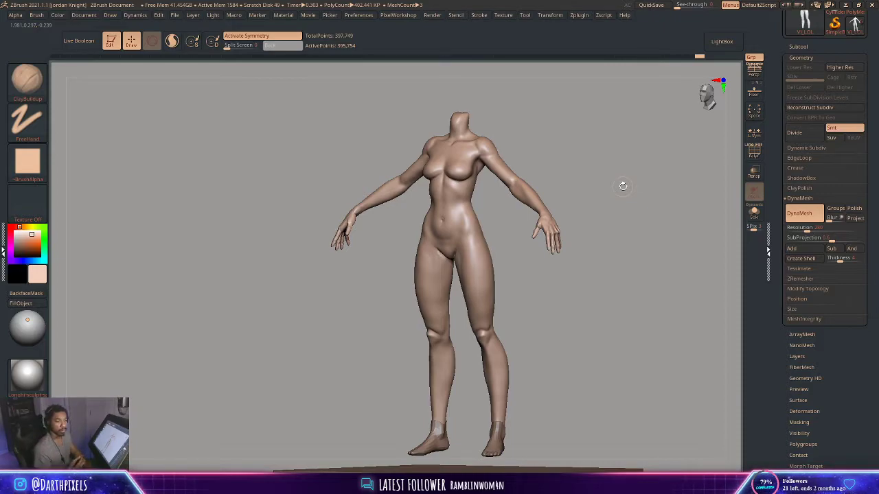
Refine the upper inner thighs just below the groin with the DamStandard brush and smoothing, working from the front
mouse_move(582, 167)
right_mouse_down("shift")
mouse_move(600, 190)
mouse_move(543, 240)
right_mouse_up("shift")
right_click_drag(524, 283, 531, 303, "ctrl")
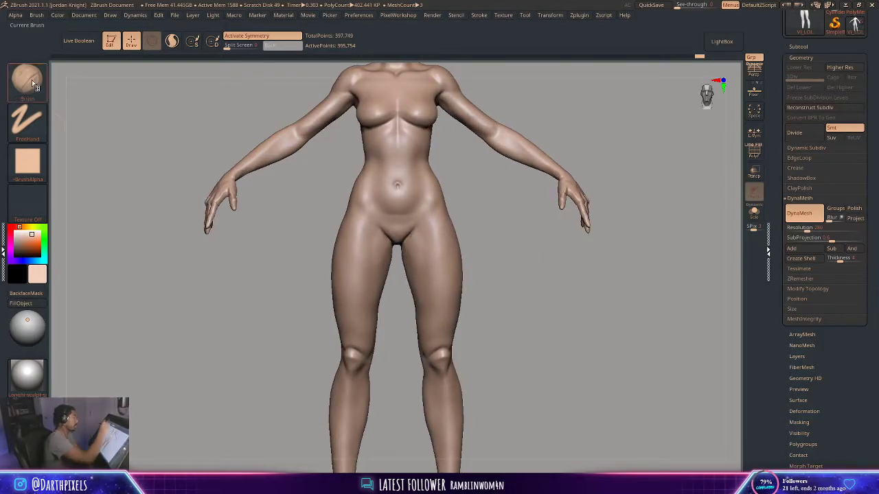
key("b")
key("d")
key("s")
key("space")
right_click_drag(474, 241, 488, 220, "alt")
key("space")
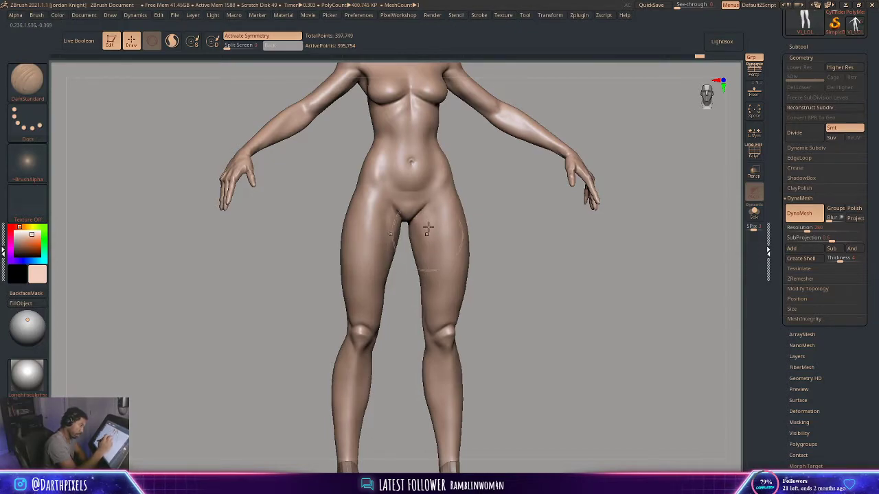
key("shift")
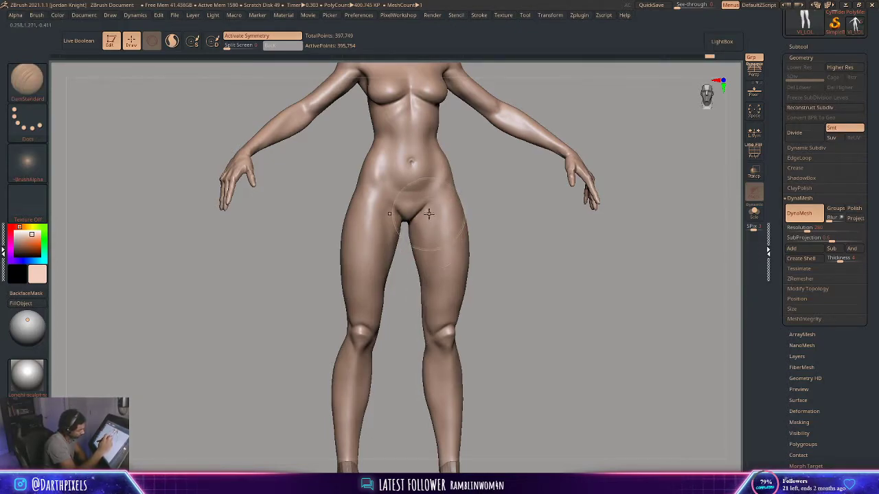
key("shift")
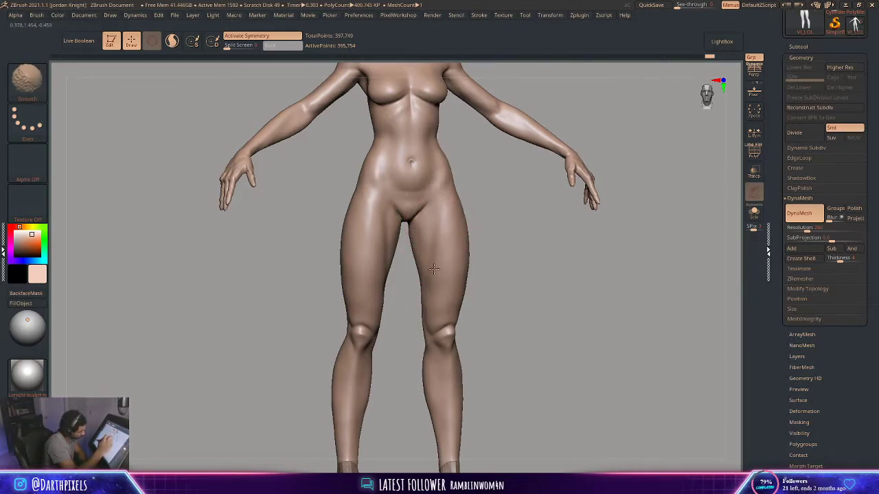
Carve the creases between the pubic area and the inner thighs with DamStandard, tightening the junction at the crotch
mouse_move(473, 253)
left_mouse_down("alt")
mouse_move(474, 213)
mouse_move(497, 224)
mouse_move(482, 279)
mouse_move(504, 317)
mouse_move(490, 231)
mouse_move(499, 194)
mouse_move(447, 177)
left_mouse_up("alt")
key("space")
key("space")
left_click_drag(417, 219, 399, 235)
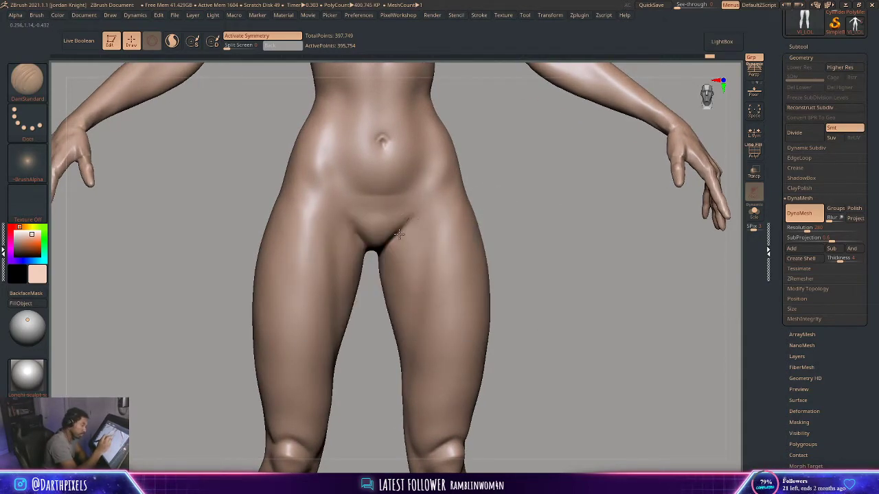
mouse_move(497, 197)
left_mouse_down()
mouse_move(504, 167)
mouse_move(407, 224)
left_mouse_up()
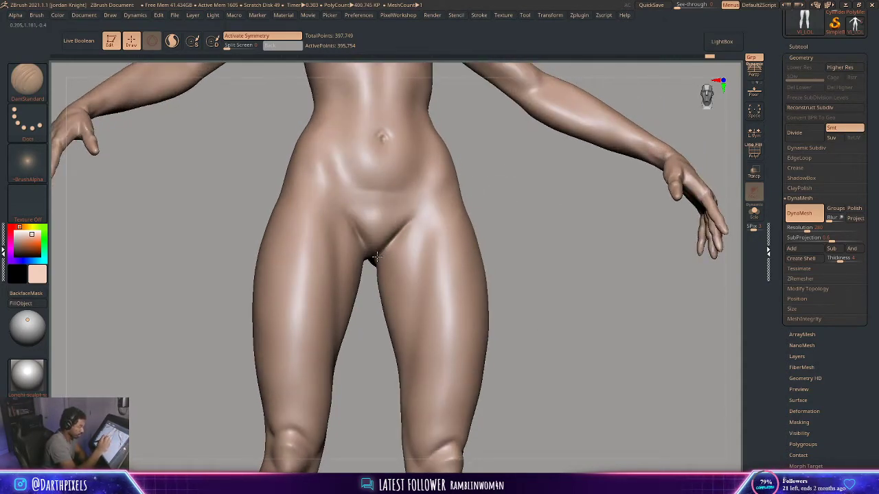
left_click_drag(374, 260, 376, 256)
left_click_drag(405, 223, 378, 250)
key("shift")
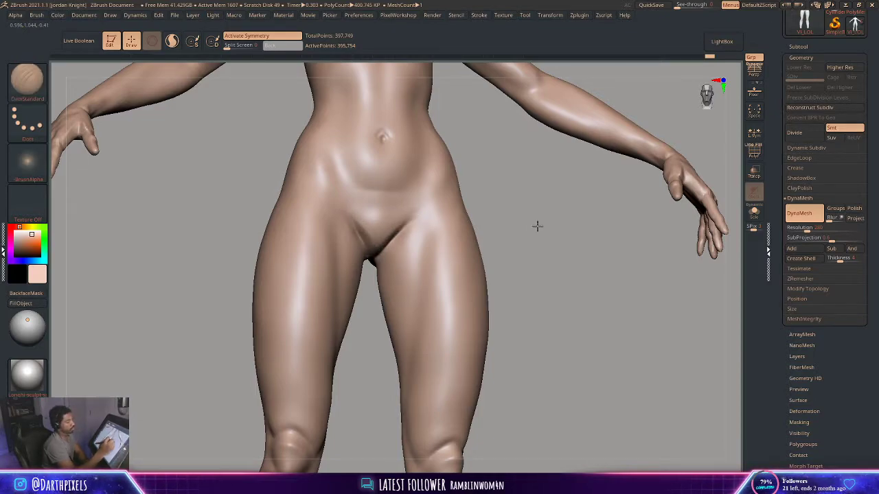
Smooth the back of the wrist where the hand joins the forearm, working from behind and the side
key("f")
mouse_move(537, 226)
left_mouse_down("shift")
mouse_move(495, 231)
mouse_move(501, 249)
left_mouse_up("shift")
key("space")
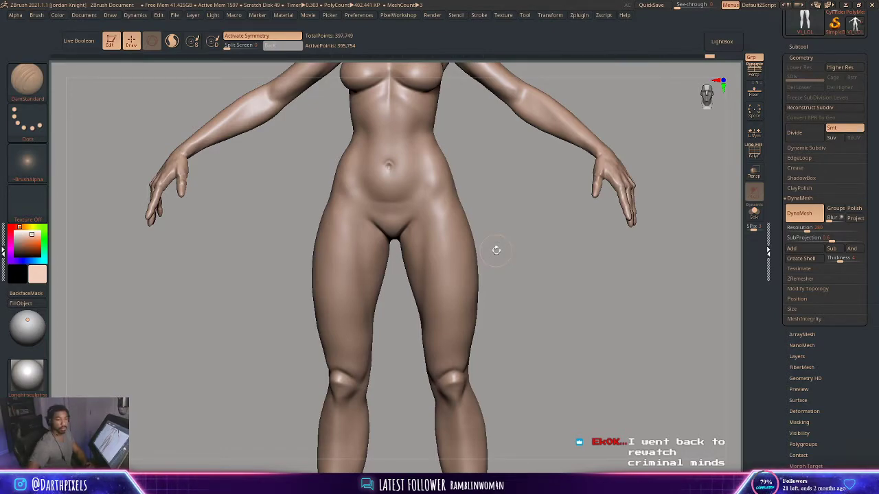
left_click_drag(494, 197, 466, 259)
key("f")
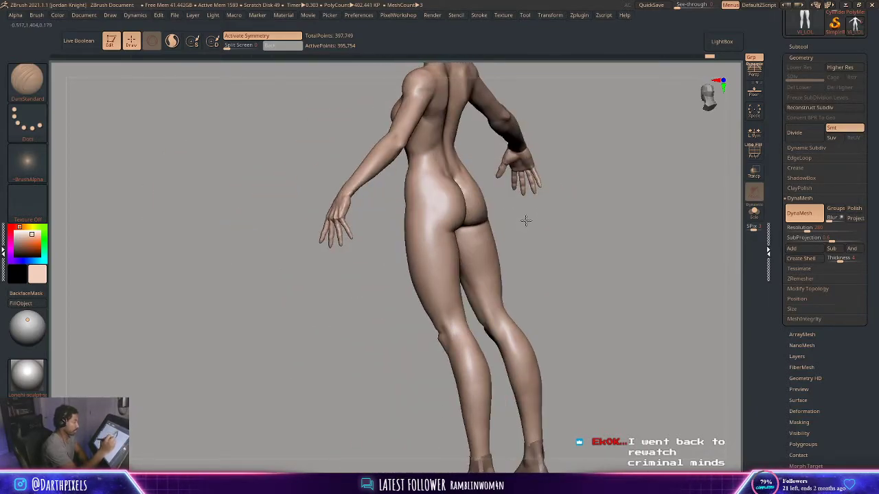
left_click_drag(526, 220, 525, 271, "alt")
left_click_drag(297, 235, 335, 235)
left_click_drag(398, 273, 402, 270, "shift")
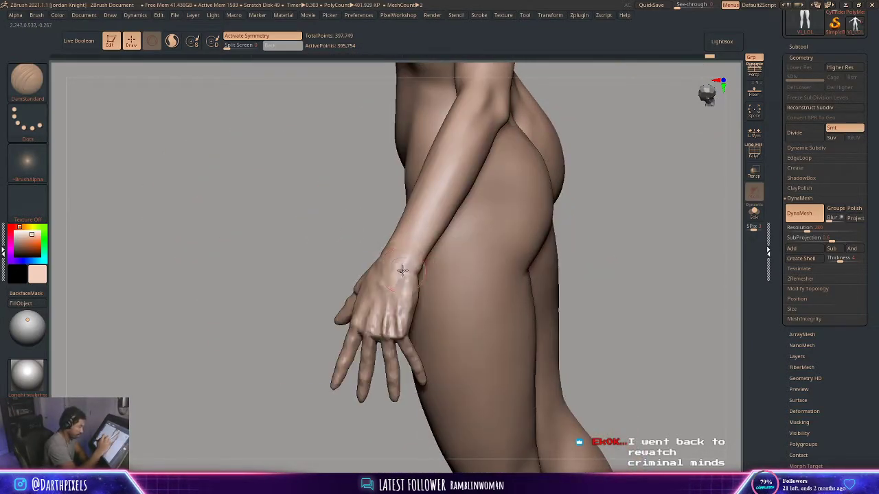
mouse_move(304, 256)
left_mouse_down()
mouse_move(270, 265)
mouse_move(269, 239)
left_mouse_up()
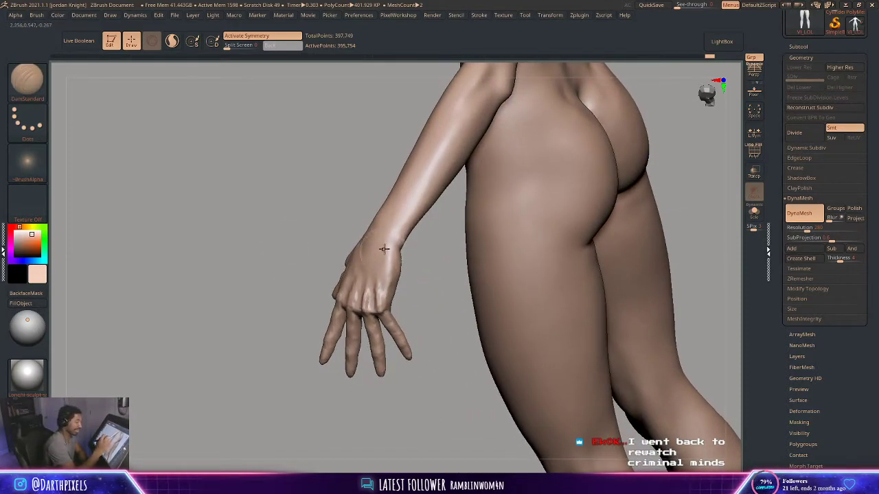
Define the outer side and underside of the wrist with DamStandard and smooth the transition into the forearm
left_click_drag(431, 255, 390, 248)
mouse_move(439, 203)
left_mouse_down()
mouse_move(464, 228)
mouse_move(425, 252)
mouse_move(435, 250)
mouse_move(406, 238)
left_mouse_up()
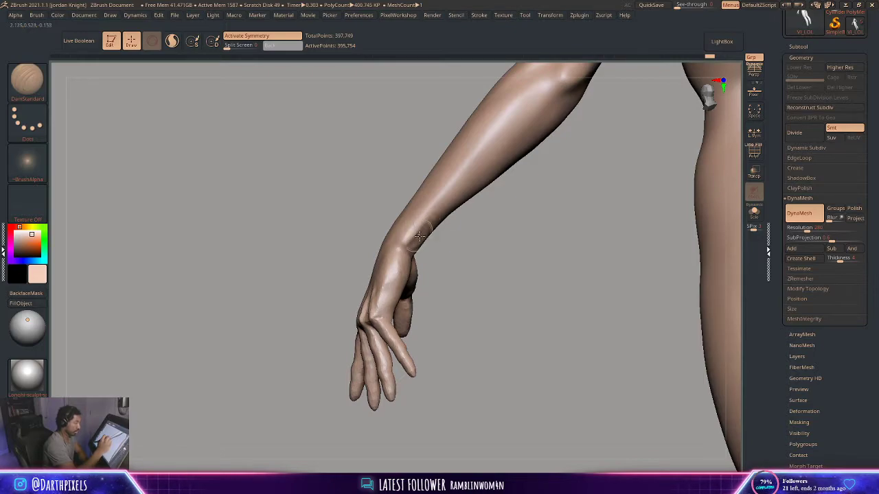
mouse_move(450, 236)
left_mouse_down()
mouse_move(419, 239)
mouse_move(429, 249)
mouse_move(434, 239)
left_mouse_up()
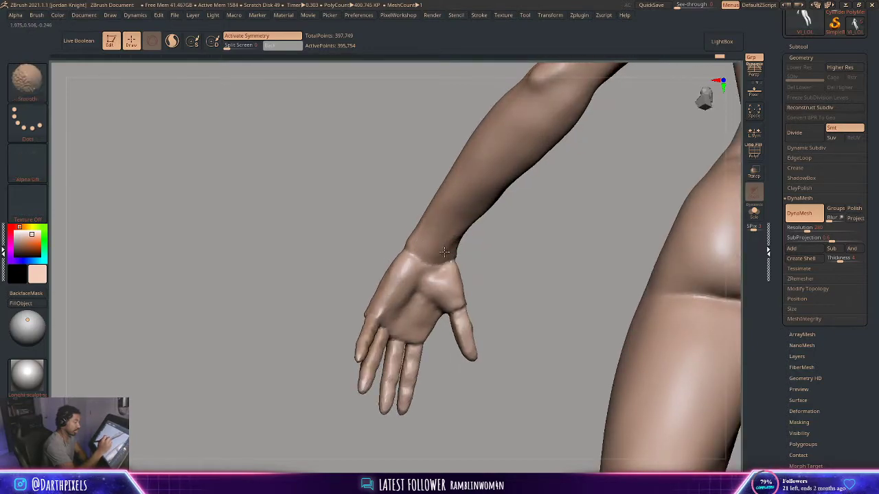
right_click_drag(452, 249, 463, 223)
right_click(447, 229)
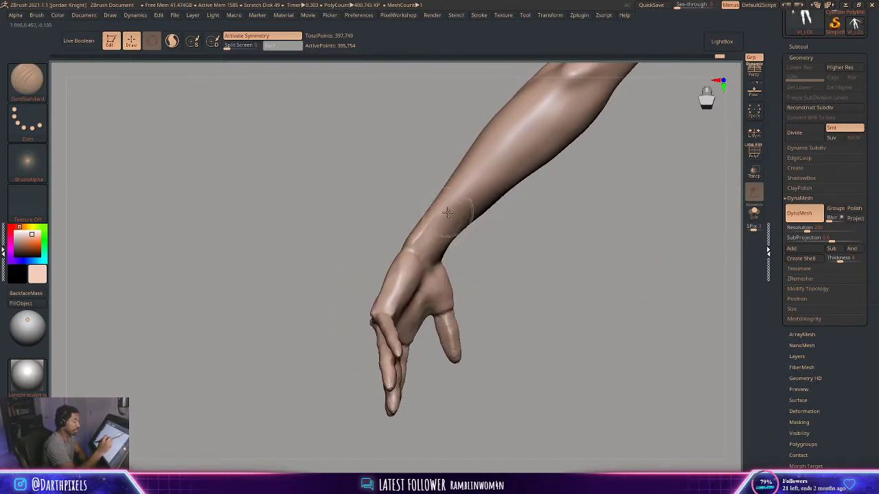
right_click_drag(370, 261, 419, 247)
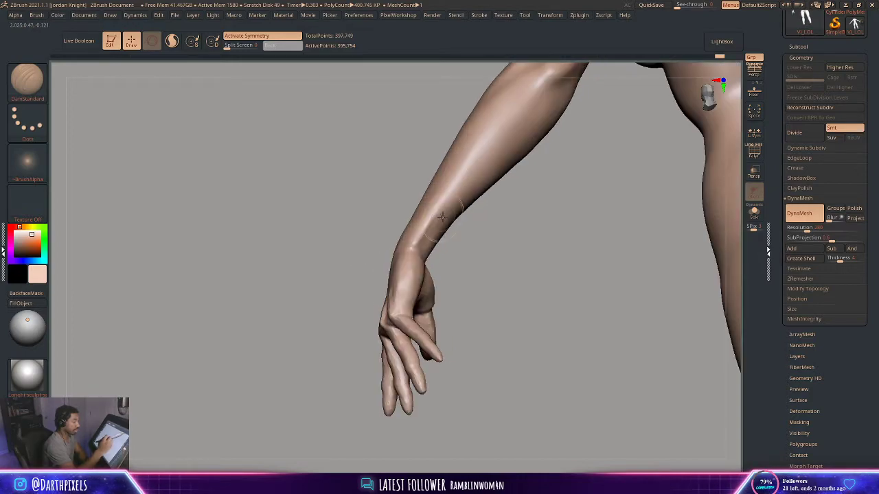
right_click(420, 242)
mouse_move(481, 261)
right_mouse_down()
mouse_move(323, 244)
mouse_move(407, 287)
mouse_move(530, 167)
mouse_move(544, 224)
mouse_move(515, 200)
mouse_move(414, 298)
mouse_move(436, 267)
mouse_move(226, 229)
right_mouse_up()
Build up the back of the wrist with ClayBuildup and smooth it into the forearm
left_click(43, 97)
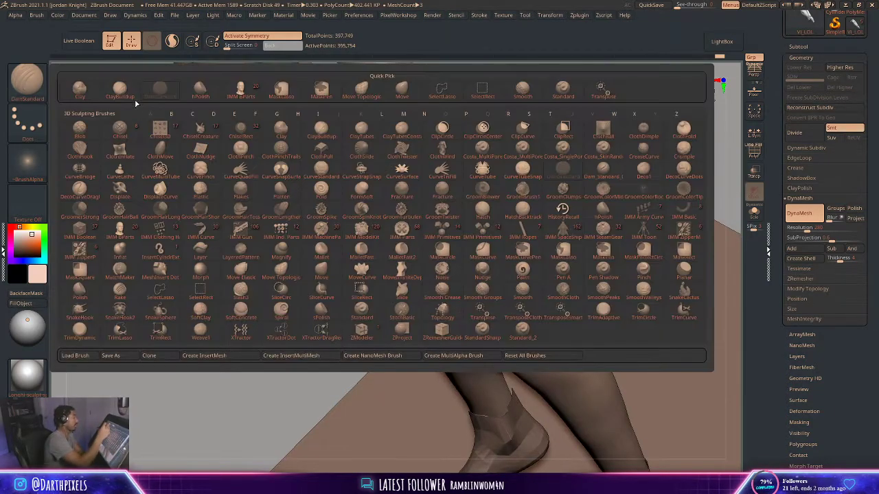
left_click(126, 96)
mouse_move(554, 150)
right_mouse_down()
mouse_move(532, 166)
mouse_move(519, 137)
right_mouse_up()
right_click(453, 252)
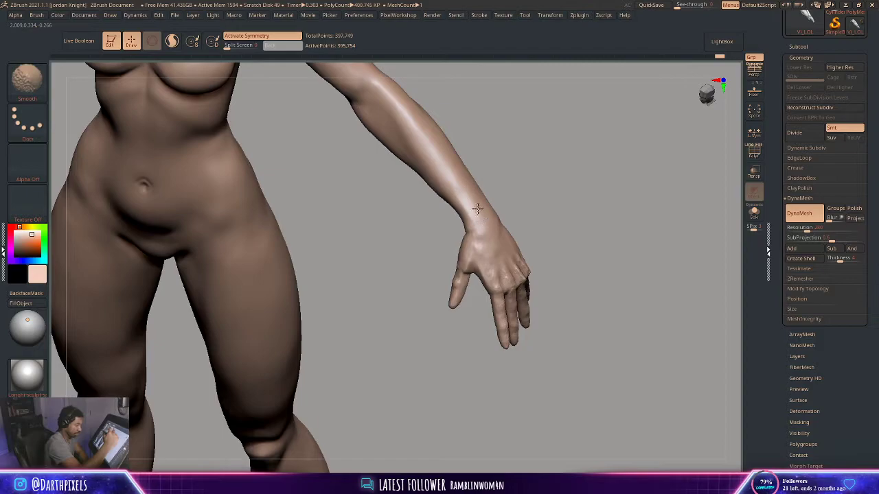
mouse_move(506, 190)
right_mouse_down()
mouse_move(502, 170)
mouse_move(531, 190)
mouse_move(407, 295)
mouse_move(518, 289)
mouse_move(515, 241)
mouse_move(476, 291)
right_mouse_up()
right_click(476, 291)
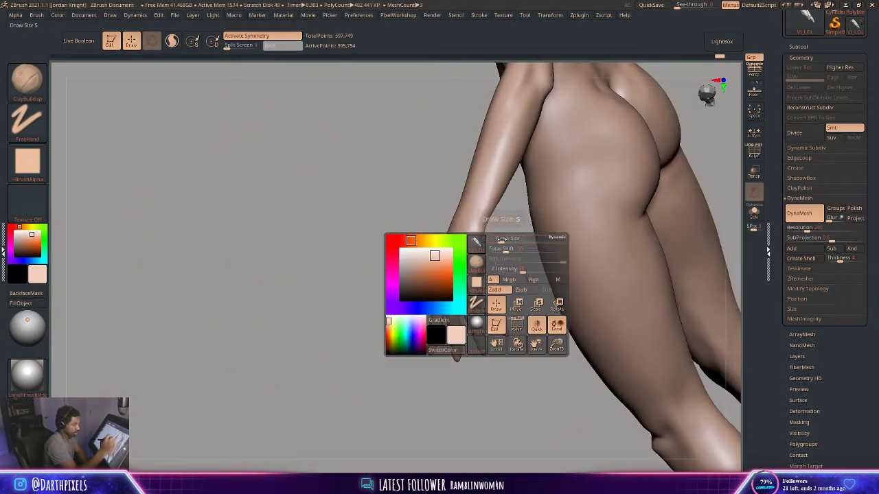
right_click_drag(504, 251, 497, 211, "alt")
right_click_drag(392, 223, 474, 207)
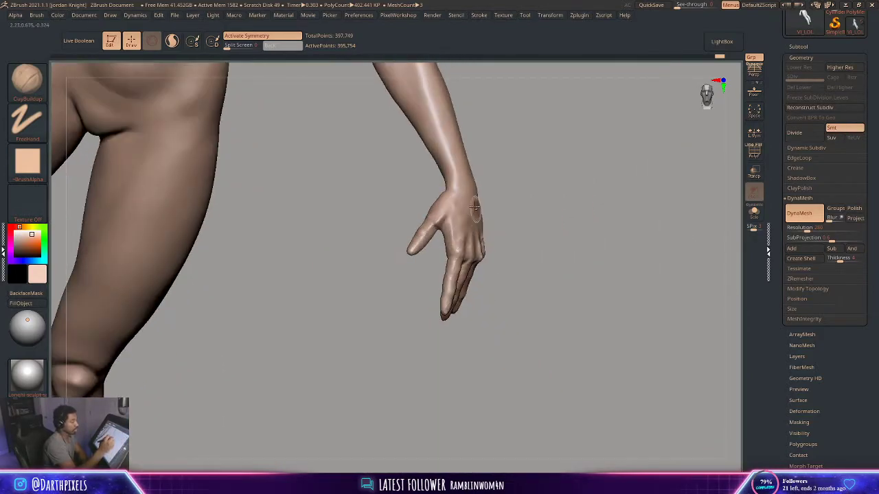
Refine the palm side of the wrist at the base of the hand with ClayBuildup
right_click_drag(502, 179, 471, 183)
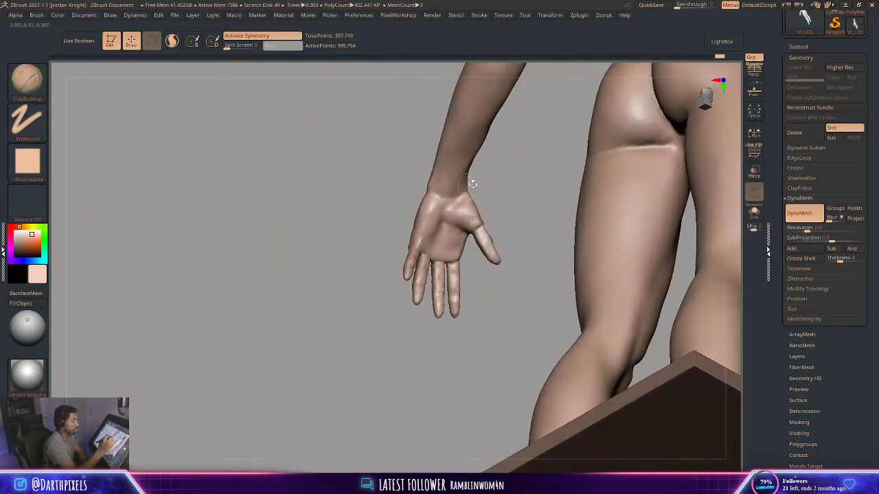
right_click(474, 180)
right_click(493, 186)
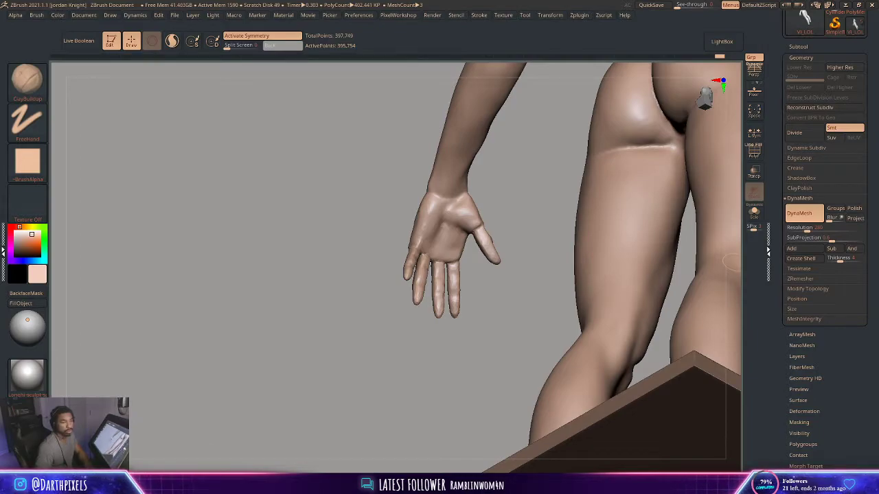
mouse_move(512, 197)
left_mouse_down()
mouse_move(594, 218)
mouse_move(563, 190)
mouse_move(533, 185)
mouse_move(551, 184)
mouse_move(558, 205)
mouse_move(534, 173)
mouse_move(467, 190)
mouse_move(480, 182)
mouse_move(458, 182)
mouse_move(473, 178)
mouse_move(466, 219)
left_mouse_up()
right_click(456, 178)
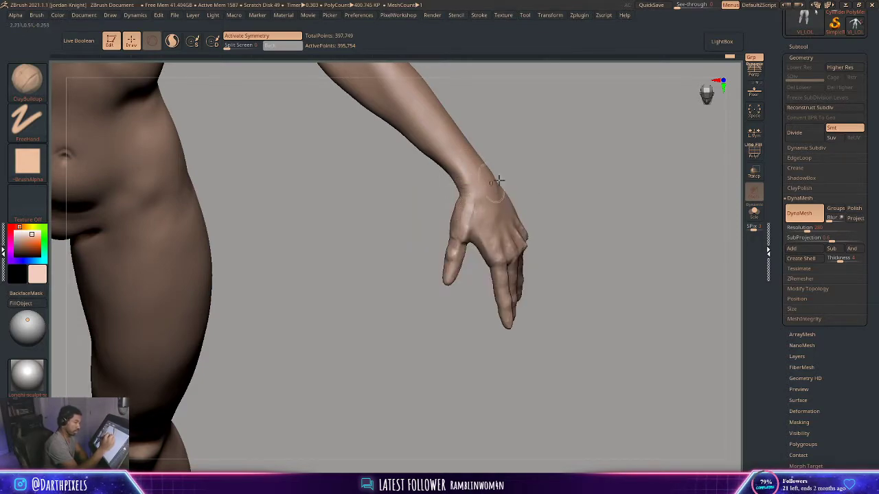
Fill out the thumb and its base with ClayBuildup, working from the front and palm side
left_click_drag(500, 180, 460, 208)
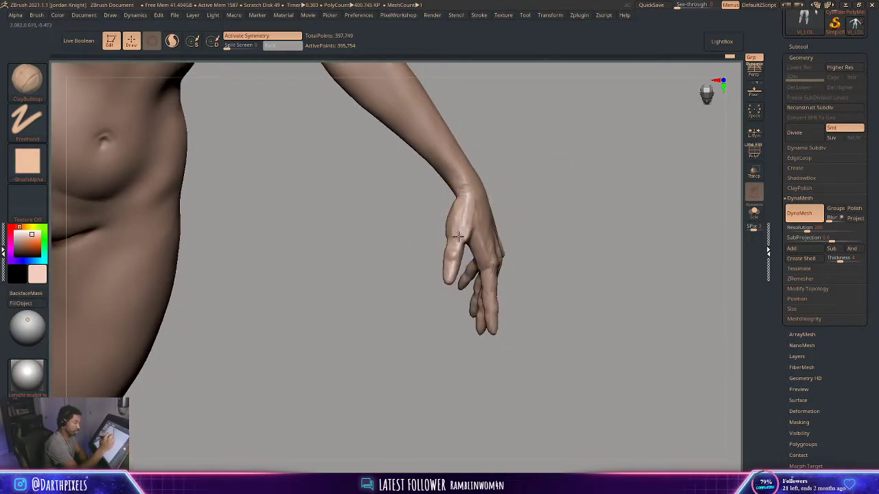
mouse_move(518, 199)
left_mouse_down()
mouse_move(534, 190)
mouse_move(456, 243)
mouse_move(465, 244)
left_mouse_up()
mouse_move(346, 203)
left_mouse_down()
mouse_move(456, 238)
mouse_move(448, 235)
left_mouse_up()
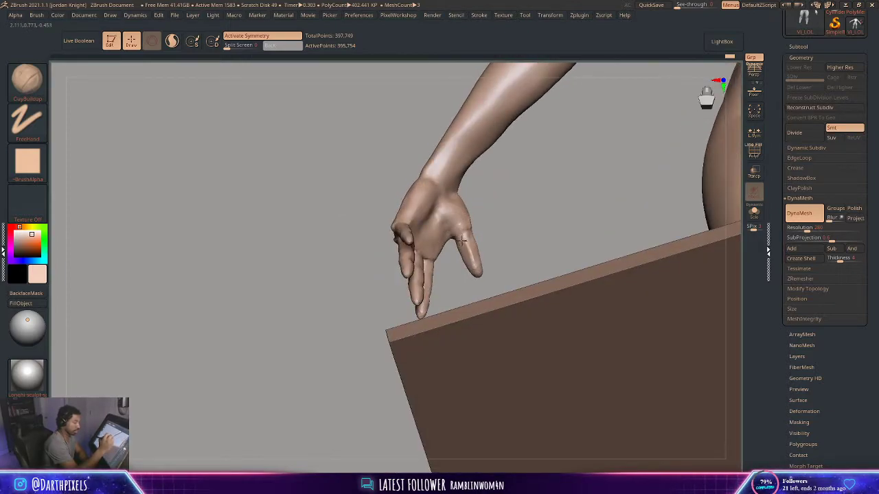
left_click_drag(471, 238, 441, 233)
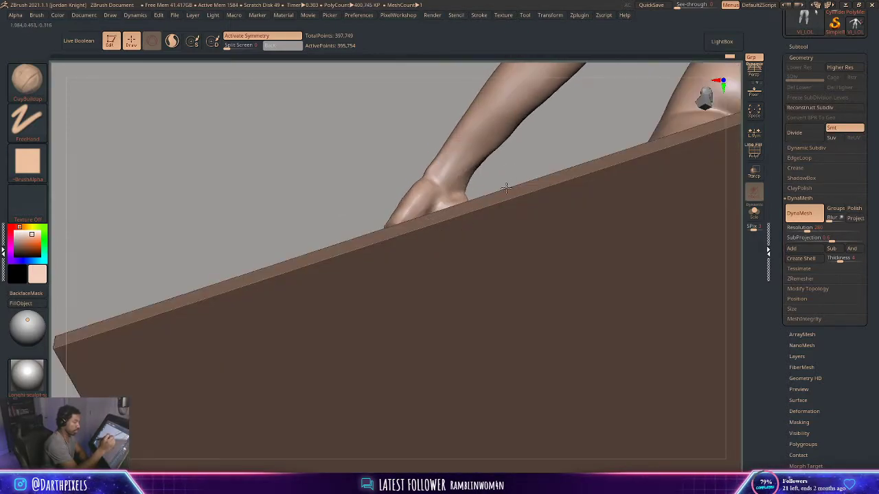
left_click_drag(505, 188, 492, 199)
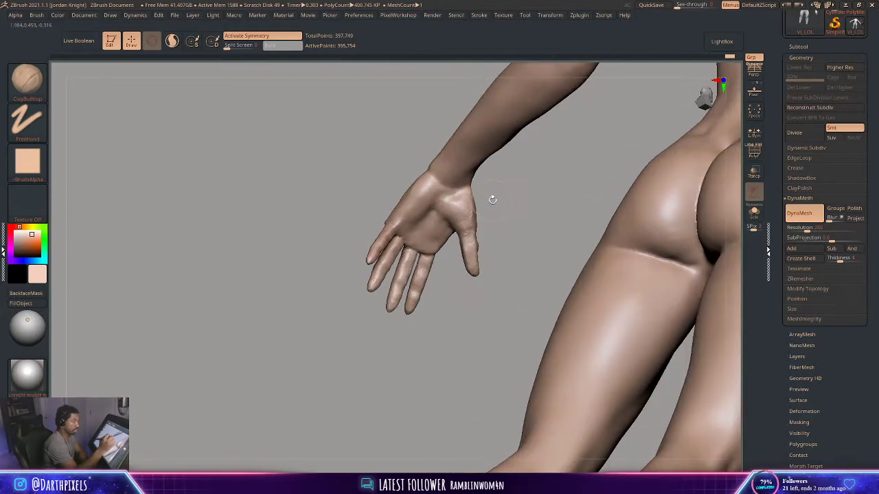
Carve the palm crease around the base of the thumb with DamStandard and smooth the palm
mouse_move(460, 115)
left_mouse_down("alt")
mouse_move(451, 110)
mouse_move(471, 159)
mouse_move(451, 180)
mouse_move(501, 218)
mouse_move(491, 195)
mouse_move(422, 199)
mouse_move(439, 191)
left_mouse_up("alt")
key("b")
key("d")
key("s")
right_click(443, 194)
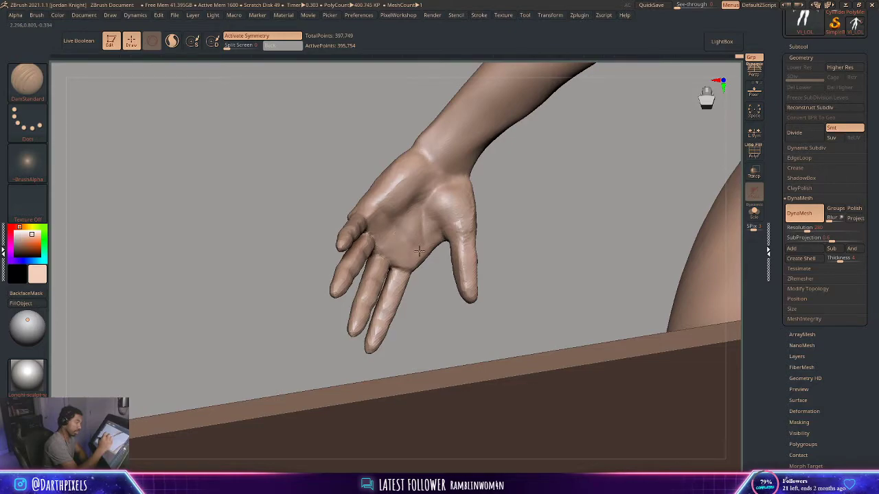
left_click_drag(505, 186, 419, 212)
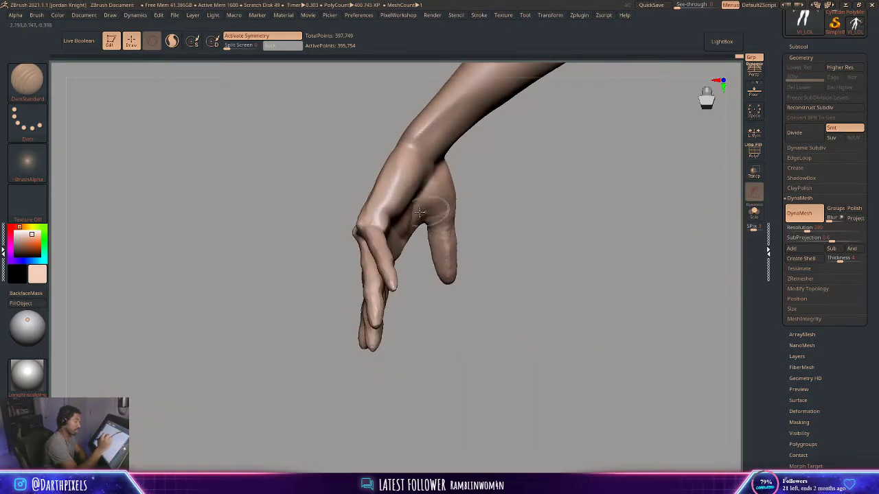
key("space")
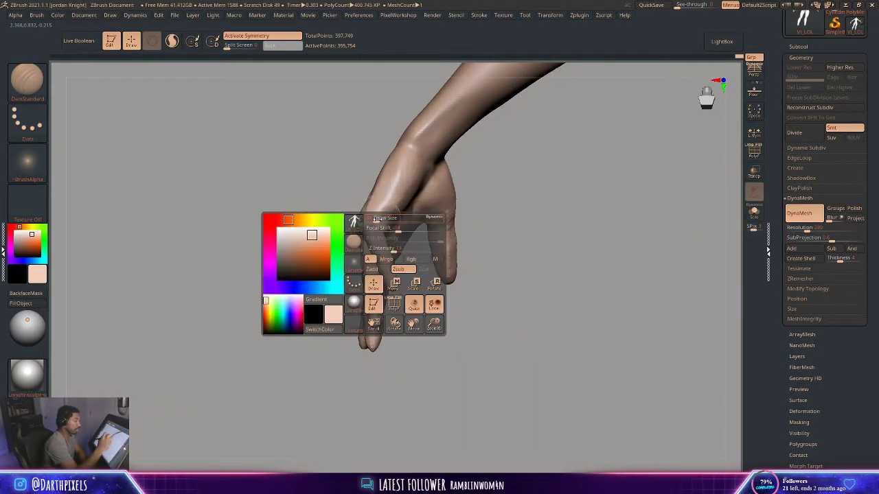
key("shift")
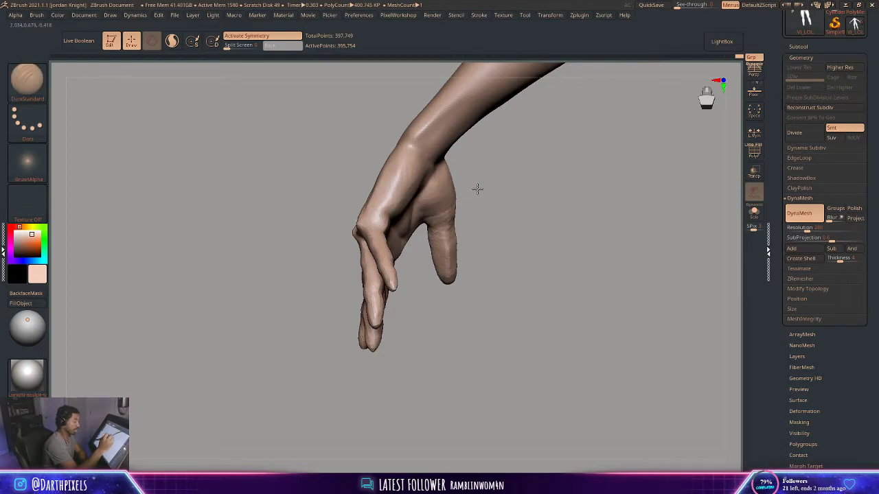
Mask the body except for the little finger and bring up the transform gizmo in Rotate mode
mouse_move(477, 188)
left_mouse_down()
mouse_move(460, 257)
mouse_move(392, 255)
mouse_move(381, 279)
left_mouse_up()
key("ctrl")
key("r")
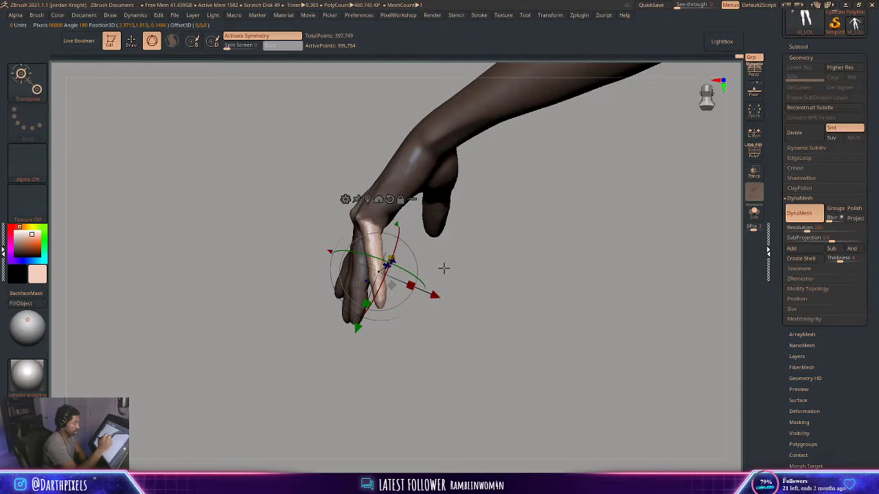
Undo the trial transforms of the unmasked finger and turn on Local Symmetry for the gizmo
mouse_move(444, 269)
left_mouse_down()
mouse_move(389, 260)
mouse_move(404, 222)
mouse_move(417, 229)
mouse_move(409, 208)
left_mouse_up()
key("ctrl+z")
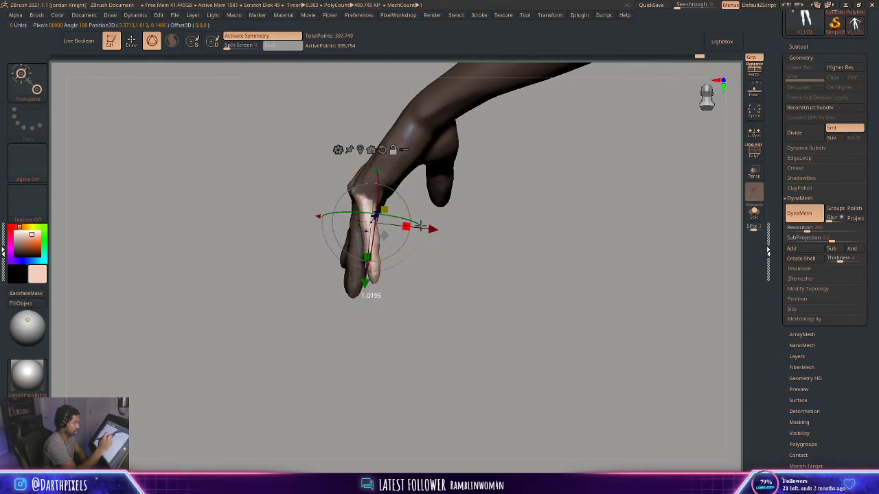
left_click_drag(432, 215, 410, 230)
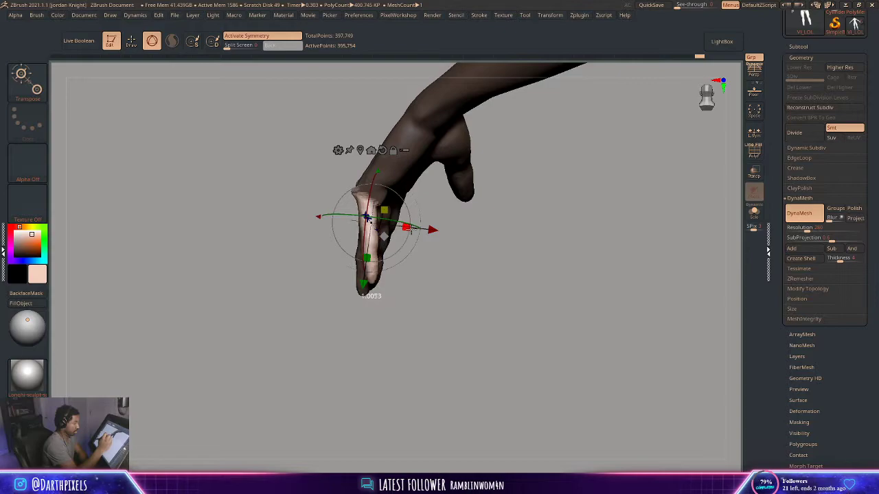
key("ctrl+z")
left_click(754, 132)
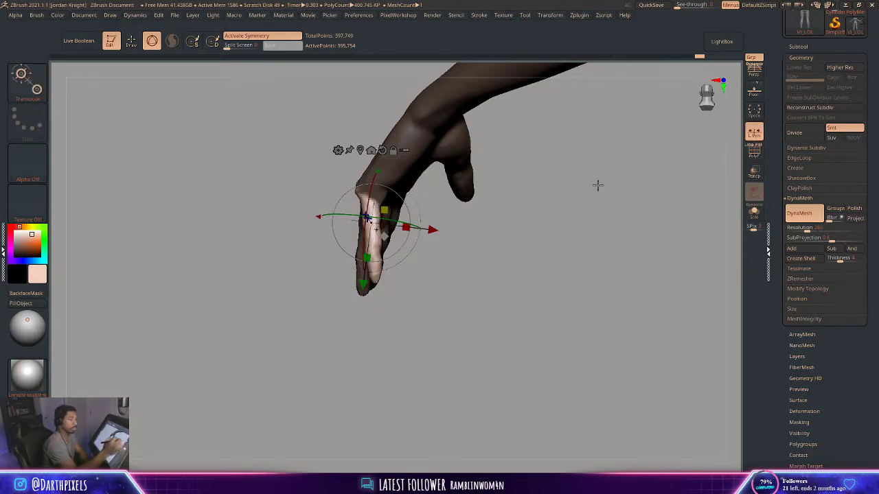
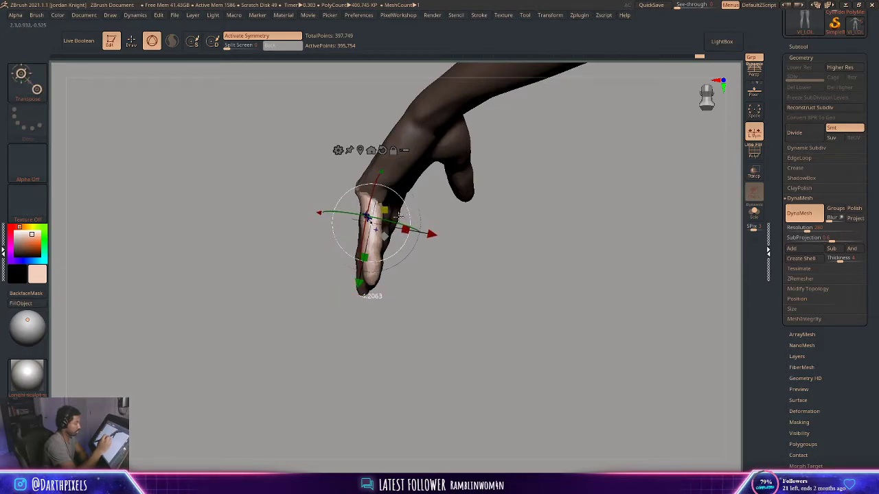
Rotate and shift the unmasked little finger with the gizmo, clear the mask and return to sculpting
mouse_move(455, 222)
left_mouse_down()
mouse_move(512, 230)
mouse_move(455, 221)
left_mouse_up()
key("ctrl")
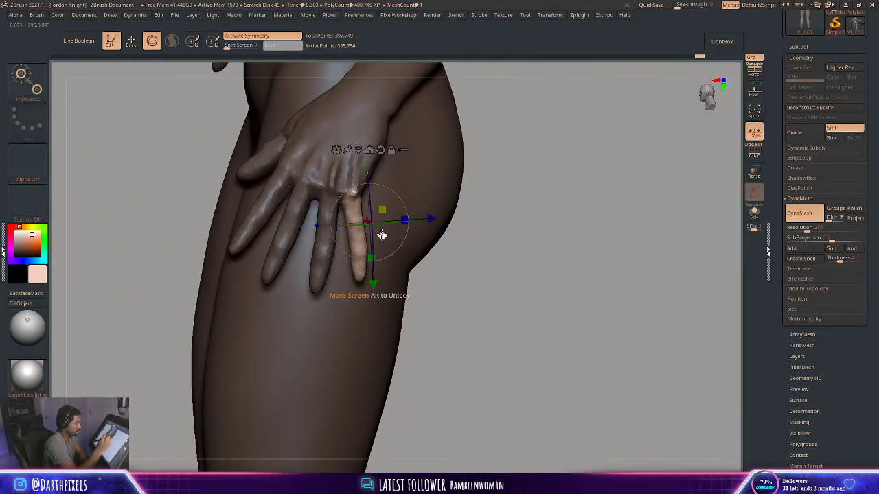
left_click_drag(381, 235, 366, 218)
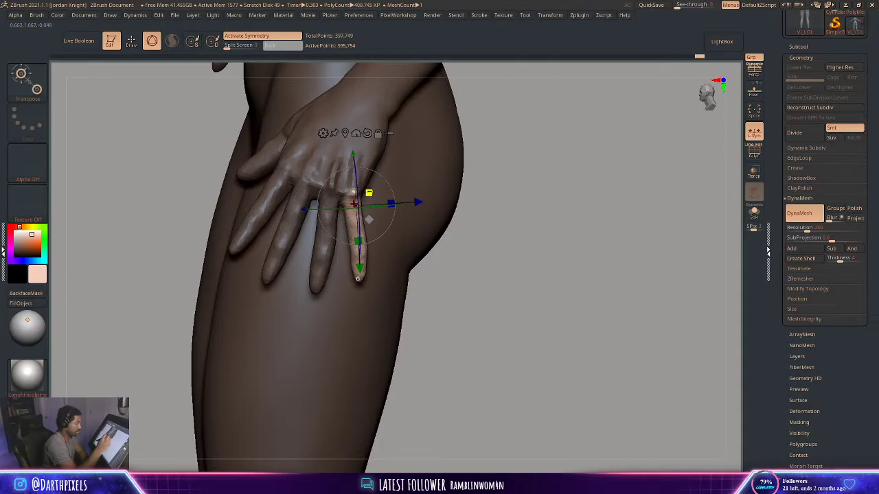
key("q")
mouse_move(537, 180)
left_mouse_down()
mouse_move(506, 178)
mouse_move(387, 226)
mouse_move(441, 226)
left_mouse_up()
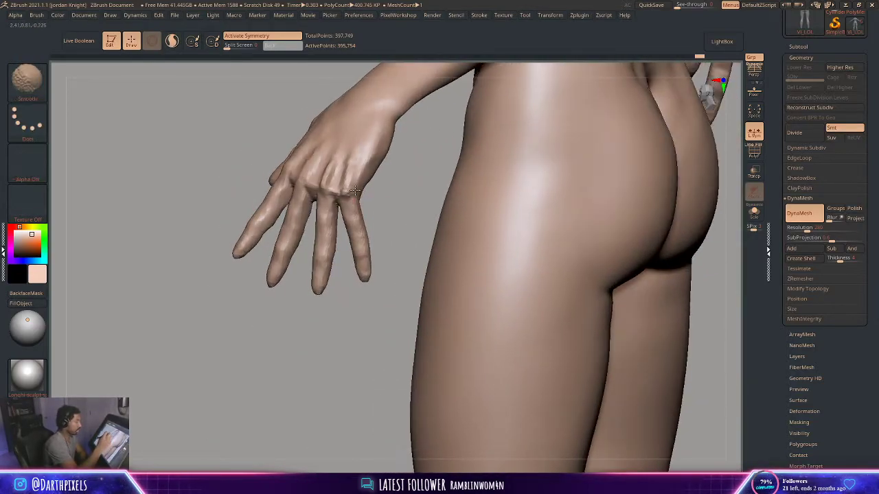
left_click_drag(386, 203, 418, 275)
Mask everything except the index finger, adjust its pose with the gizmo and clear the mask
key("r")
left_click_drag(292, 277, 294, 299, "ctrl")
left_click_drag(384, 243, 412, 258)
left_click_drag(291, 283, 305, 272, "alt")
mouse_move(419, 217)
left_mouse_down("alt")
mouse_move(386, 196)
mouse_move(597, 216)
left_mouse_up("alt")
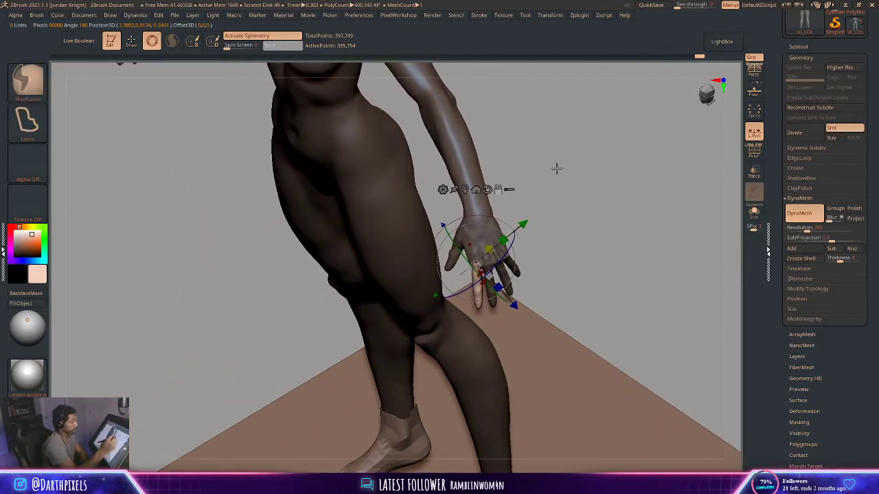
key("q")
mouse_move(557, 169)
left_mouse_down("ctrl")
mouse_move(555, 196)
mouse_move(537, 194)
mouse_move(538, 237)
left_mouse_up("ctrl")
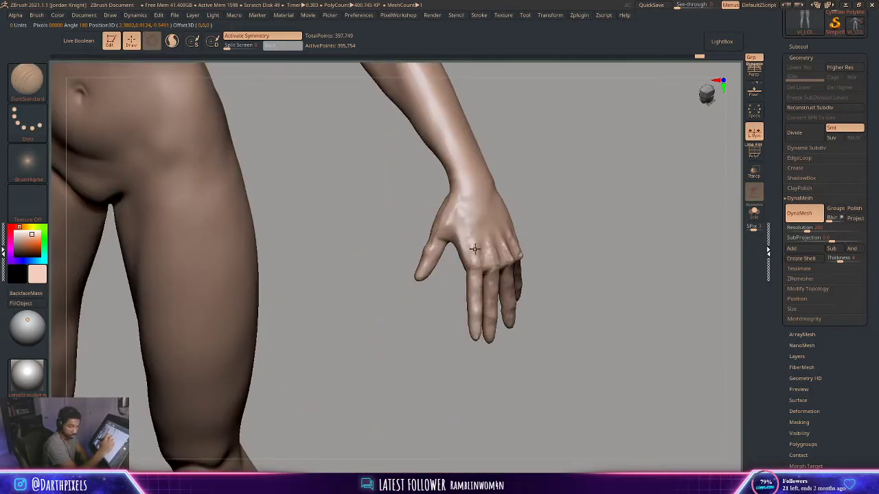
Build up the index finger's tendon on the back of the hand with ClayBuildup and smooth it
key("space")
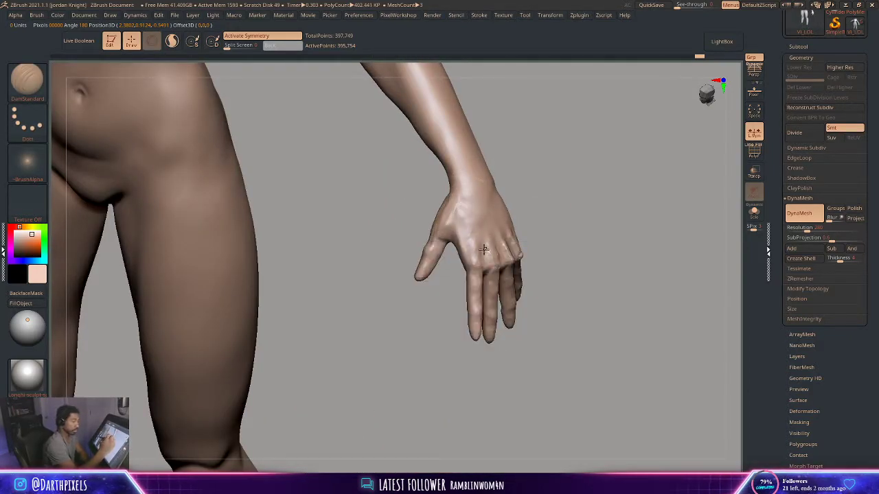
key("b")
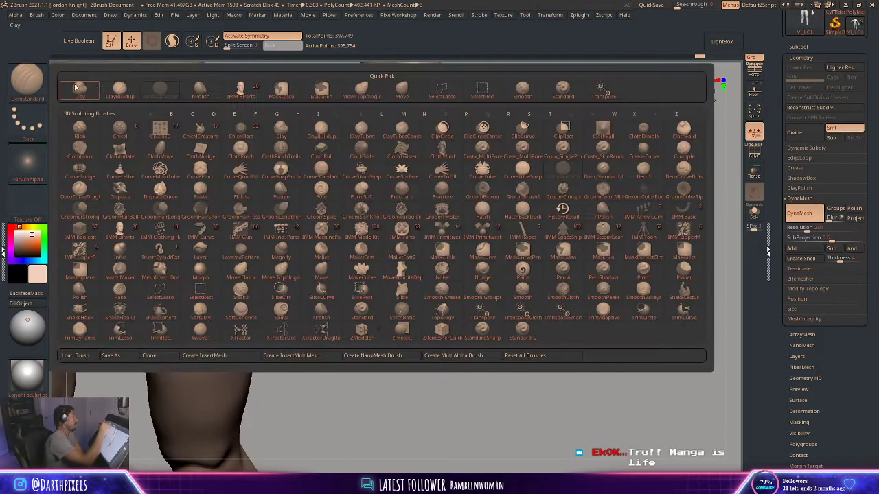
left_click(120, 88)
key("space")
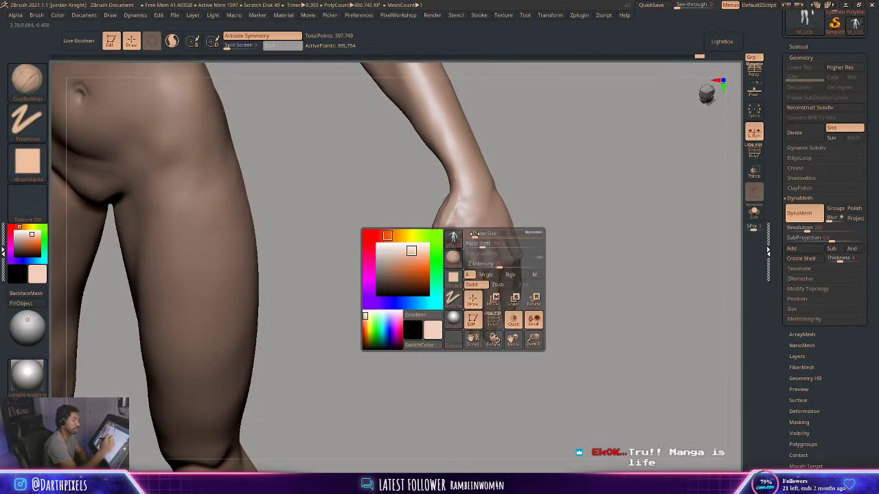
left_click_drag(476, 228, 477, 265)
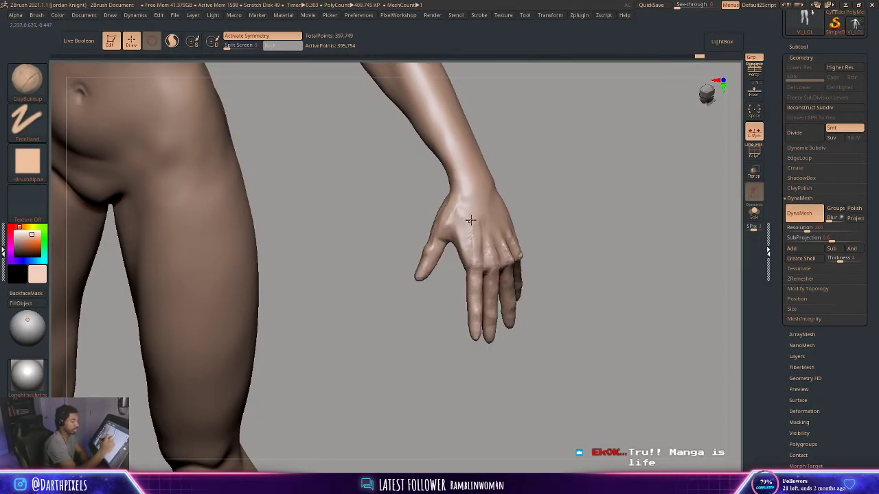
key("shift")
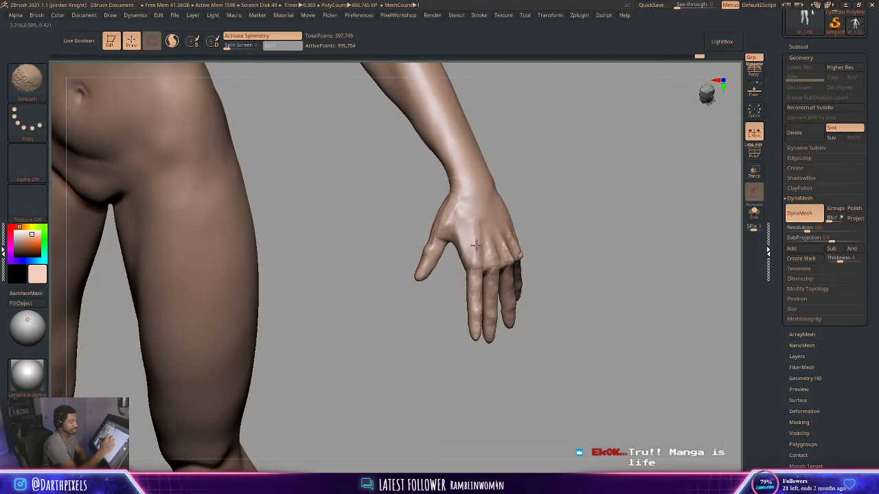
mouse_move(476, 246)
left_mouse_down("shift")
mouse_move(476, 238)
mouse_move(492, 254)
left_mouse_up("shift")
Add the tendons leading to the other knuckles with ClayBuildup and blend them into the back of the hand
key("space")
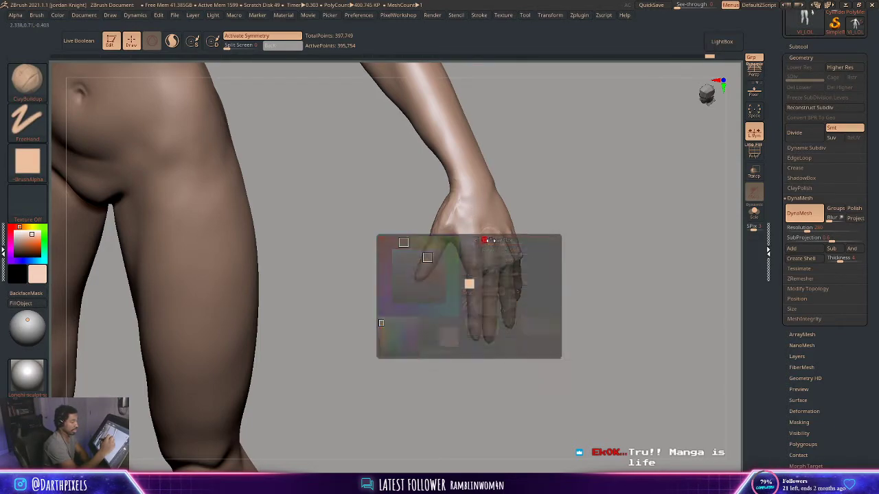
left_click_drag(516, 208, 510, 259)
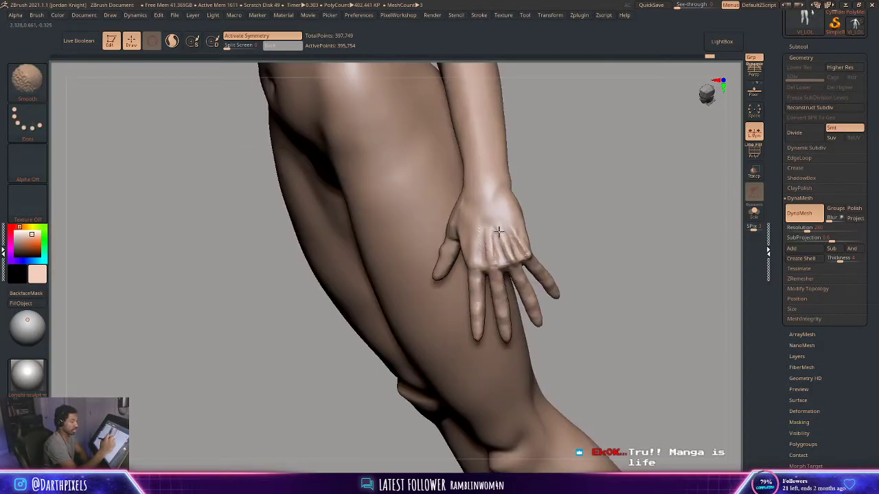
key("space")
left_click_drag(488, 211, 479, 242, "shift")
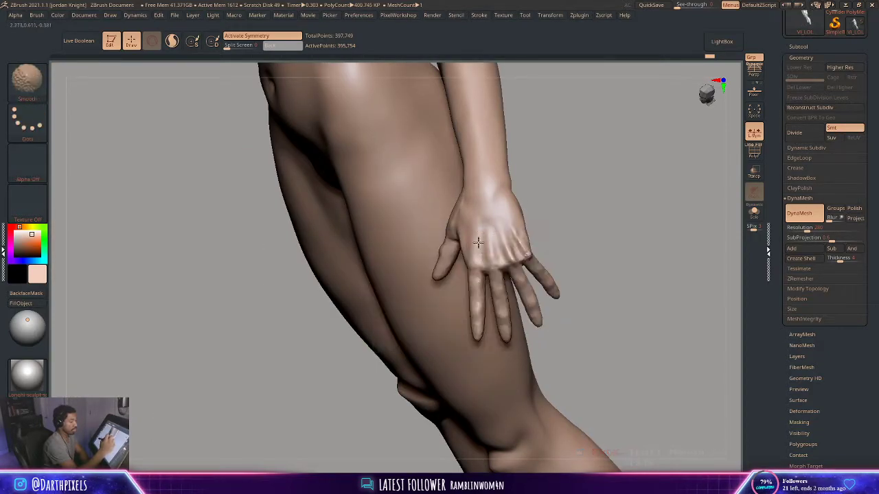
left_click_drag(580, 205, 514, 214)
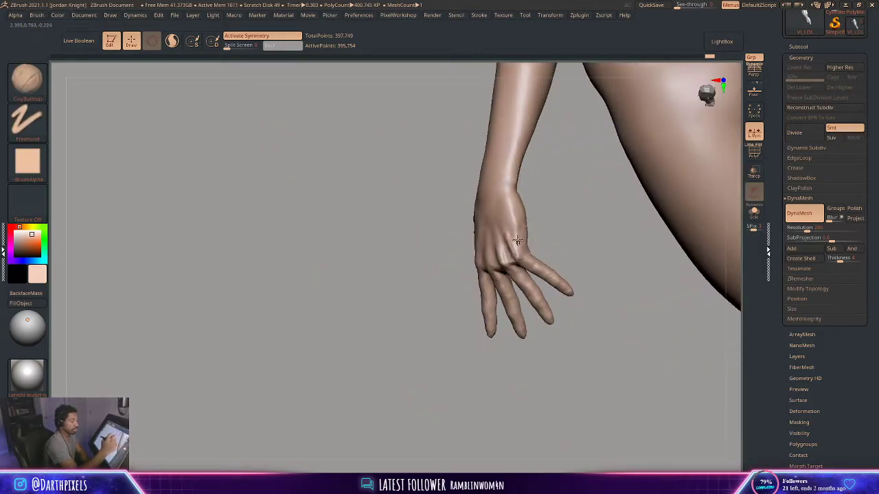
key("space")
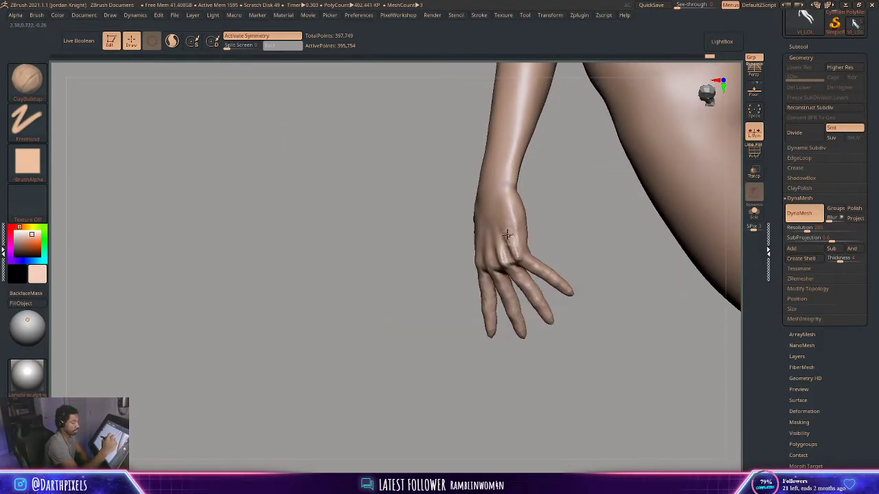
key("shift")
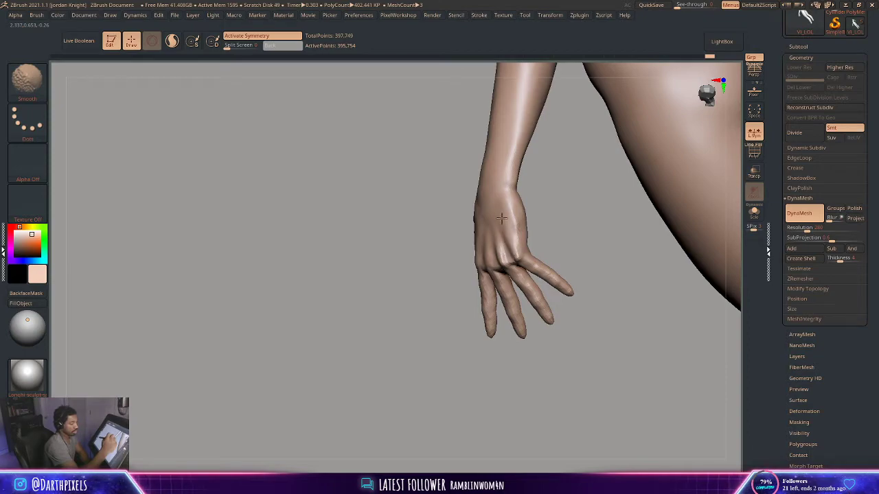
left_click_drag(501, 219, 498, 241, "shift")
Smooth the backs of the fingers just below the knuckles
mouse_move(557, 230)
left_mouse_down("alt")
mouse_move(554, 206)
mouse_move(582, 182)
mouse_move(534, 204)
mouse_move(574, 224)
mouse_move(590, 217)
mouse_move(498, 273)
left_mouse_up("alt")
key("shift")
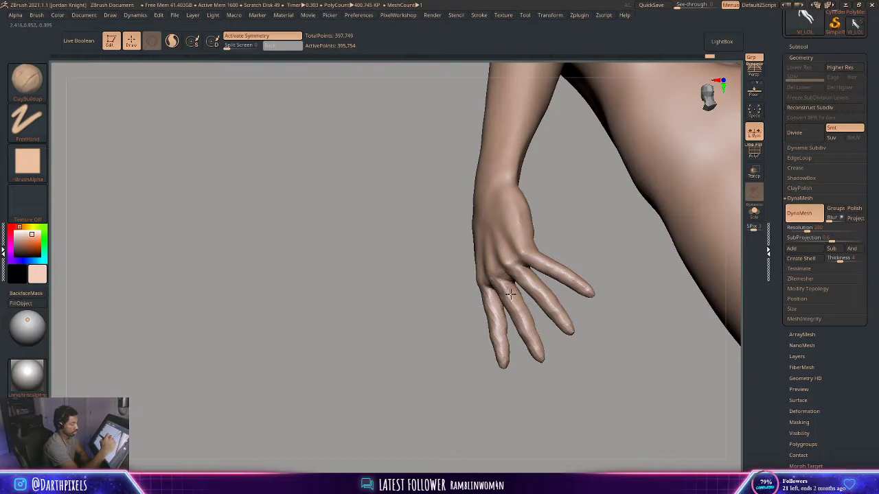
left_click_drag(510, 294, 511, 299, "shift")
mouse_move(447, 294)
left_mouse_down()
mouse_move(514, 290)
mouse_move(469, 318)
left_mouse_up()
Fill out the back of the hand between the thumb base and index knuckle with ClayBuildup
mouse_move(573, 186)
left_mouse_down("alt")
mouse_move(515, 181)
mouse_move(533, 195)
left_mouse_up("alt")
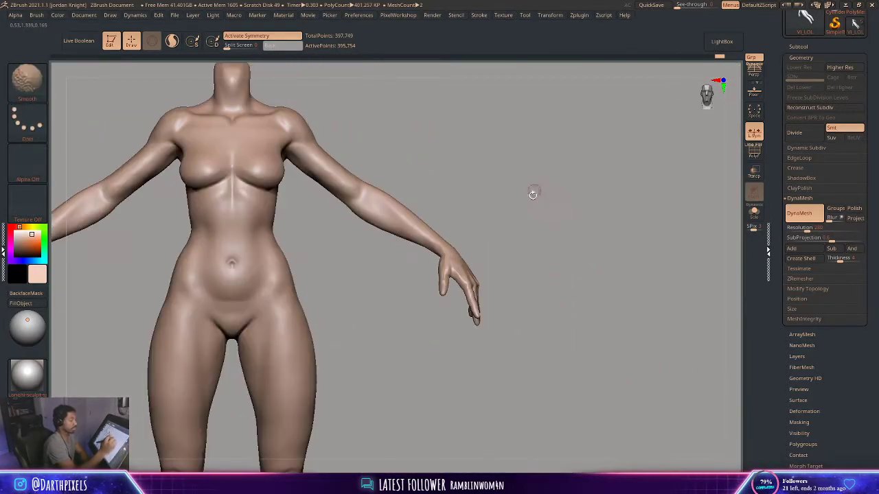
left_click_drag(533, 227, 523, 249)
key("space")
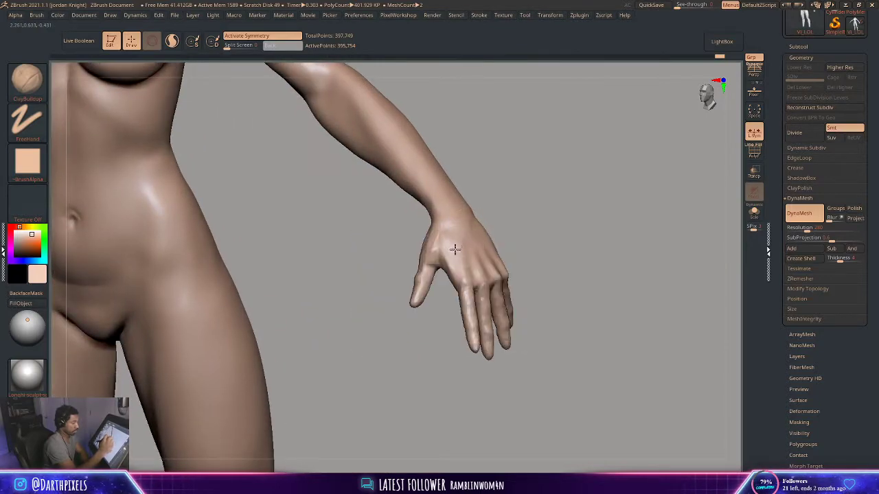
mouse_move(454, 251)
left_mouse_down()
mouse_move(458, 241)
mouse_move(465, 250)
left_mouse_up()
Reshape the forearm contour below the elbow with the Move Topological brush
mouse_move(513, 206)
left_mouse_down("alt")
mouse_move(488, 193)
mouse_move(493, 185)
mouse_move(447, 232)
mouse_move(392, 230)
mouse_move(491, 258)
mouse_move(480, 222)
mouse_move(482, 236)
left_mouse_up("alt")
key("space")
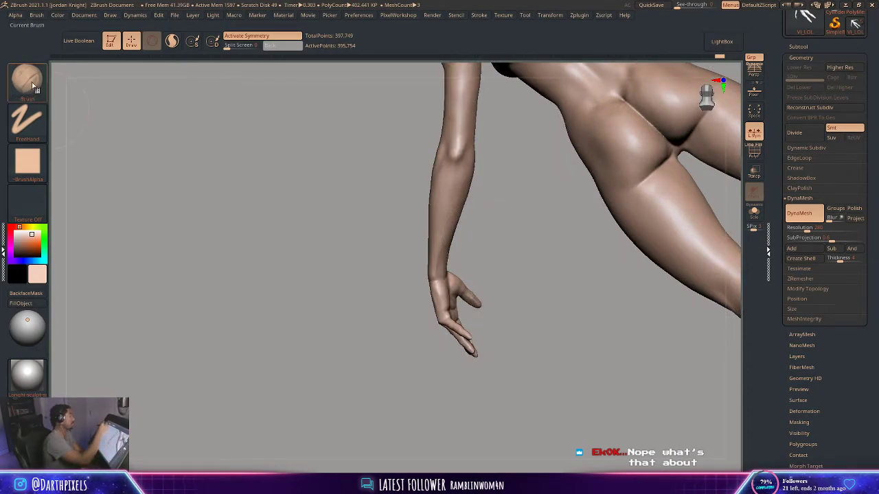
key("b")
left_click(362, 88)
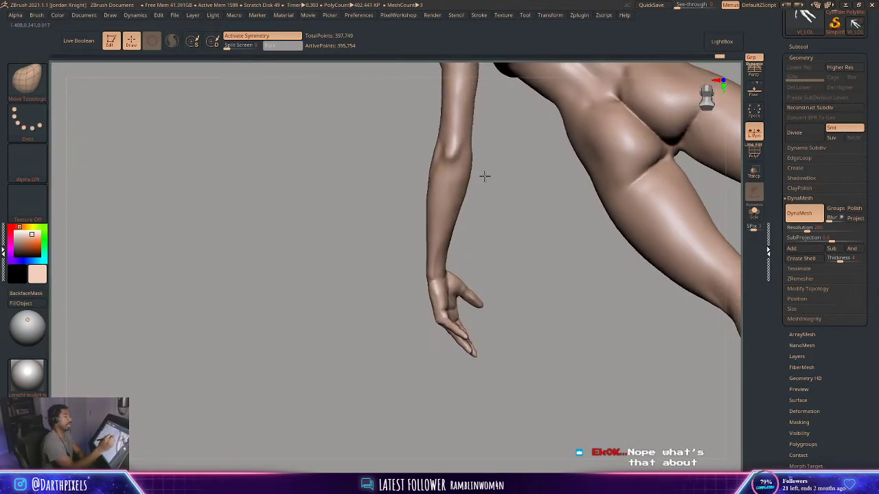
key("space")
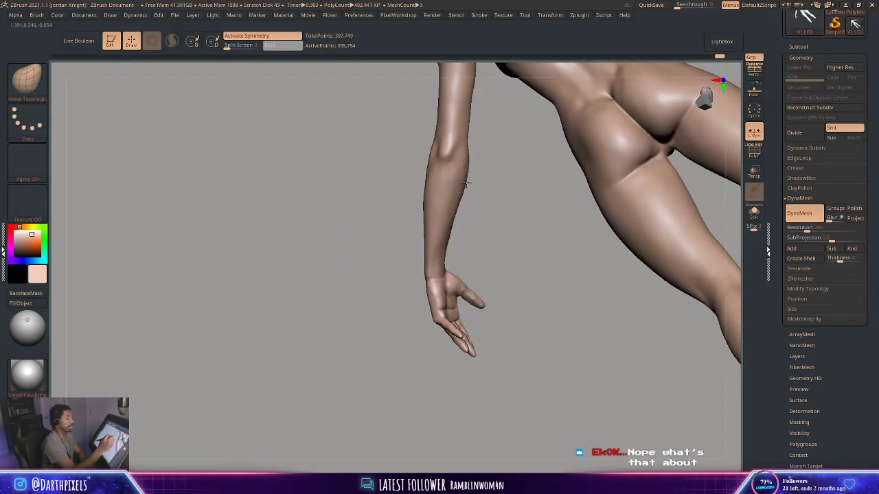
key("space")
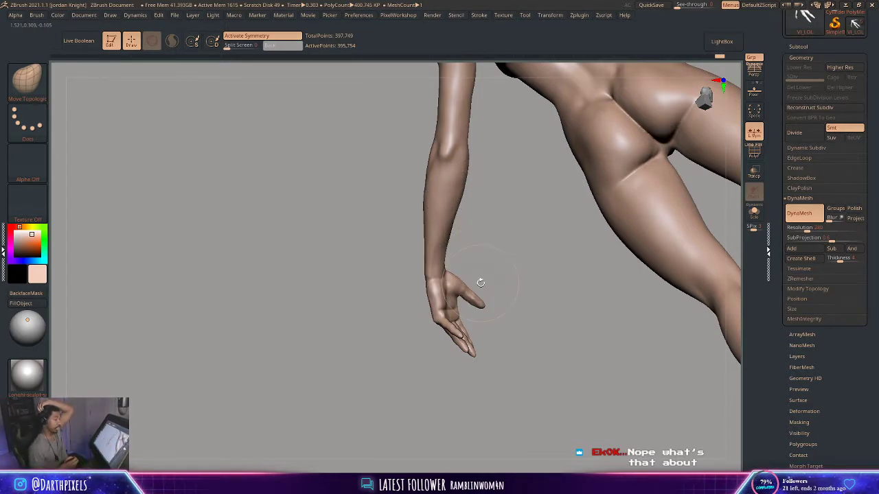
Sharpen the fold beneath the buttocks with DamStandard and soften its outer end
left_click(38, 86)
left_click(164, 88)
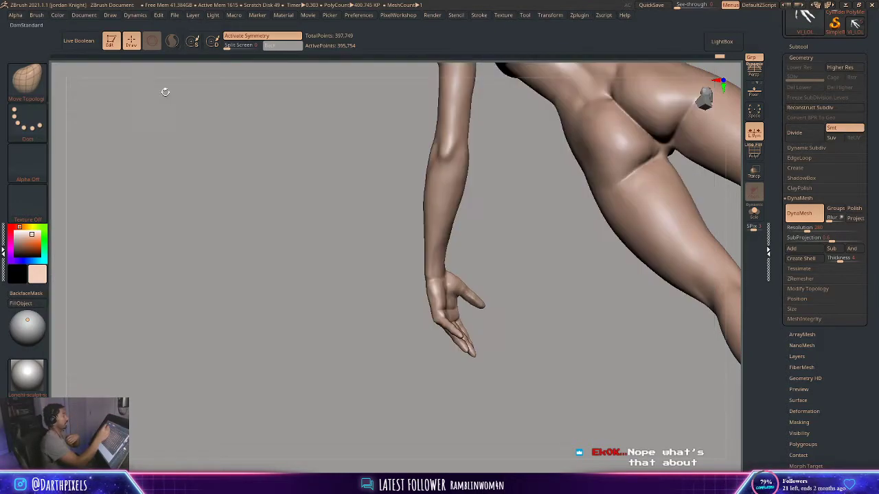
key("space")
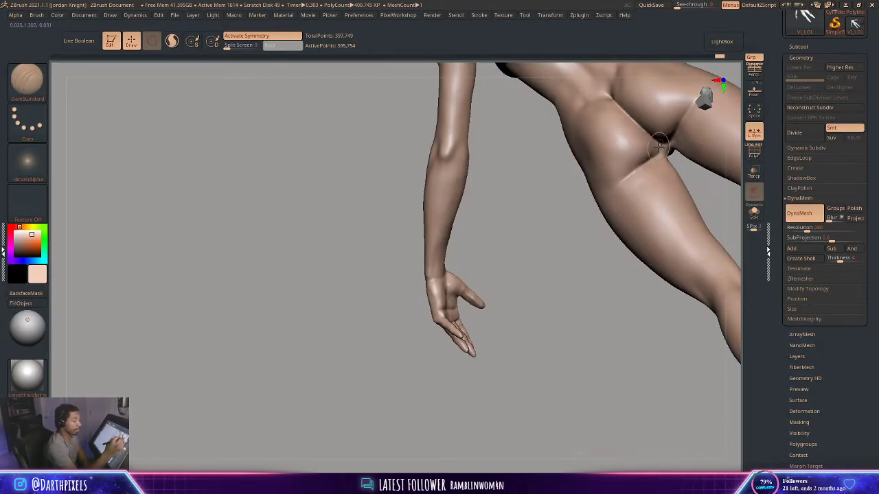
key("shift")
key("space")
key("space")
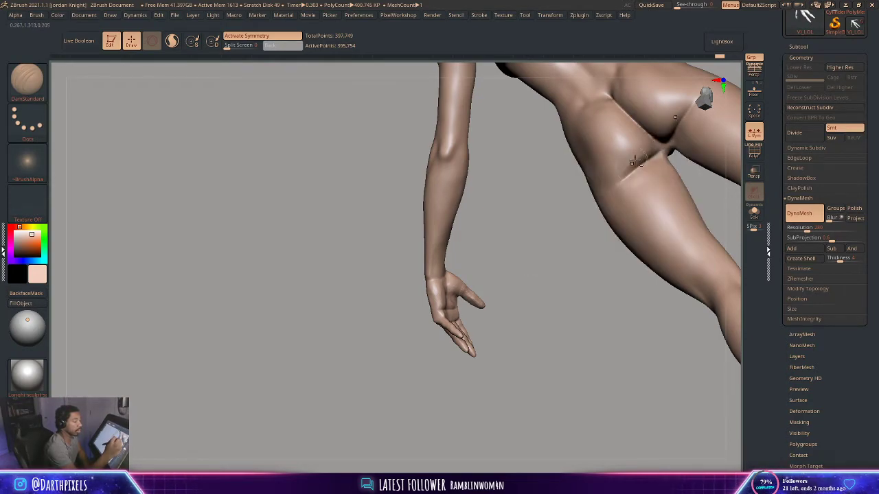
Smooth the transition from the shoulder to the armpit and collarbone
left_click_drag(582, 229, 550, 258)
left_click_drag(563, 151, 482, 175)
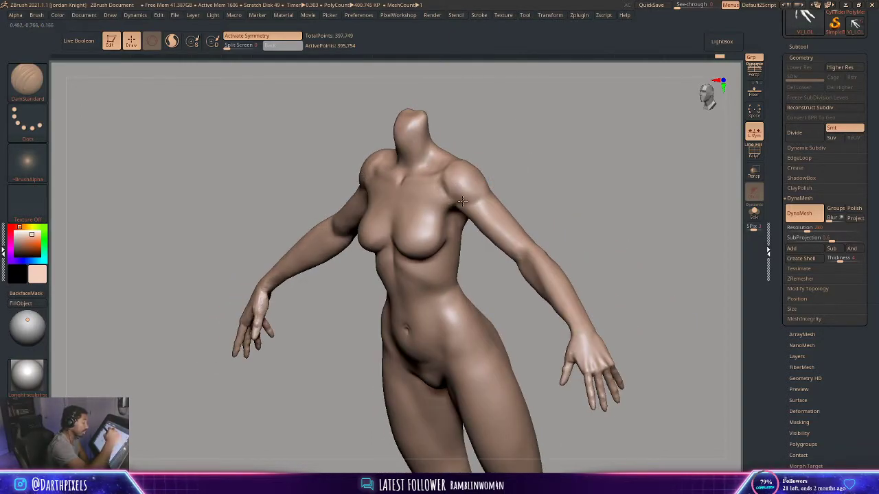
key("shift")
left_click_drag(487, 169, 513, 171)
left_click_drag(445, 167, 446, 178, "shift")
mouse_move(512, 147)
left_mouse_down()
mouse_move(518, 131)
mouse_move(474, 154)
left_mouse_up()
Adjust the silhouette of the shoulders and upper arms with the Move brush
key("b")
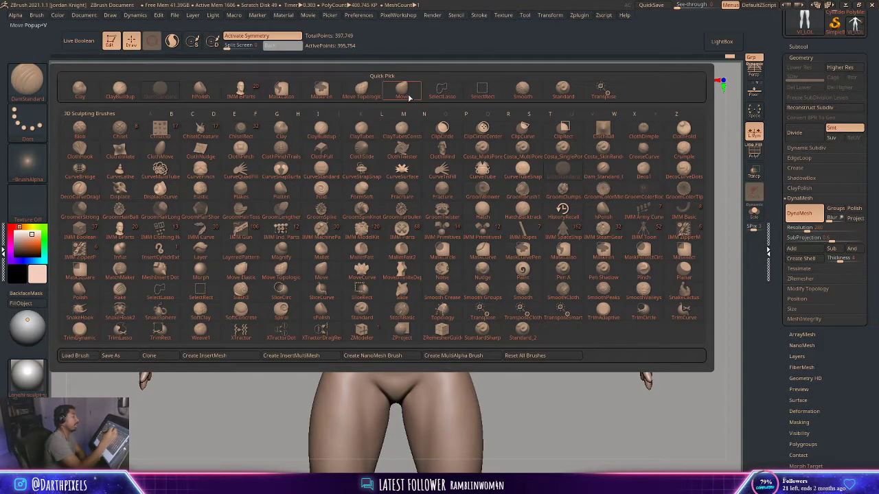
key("m")
key("v")
key("space")
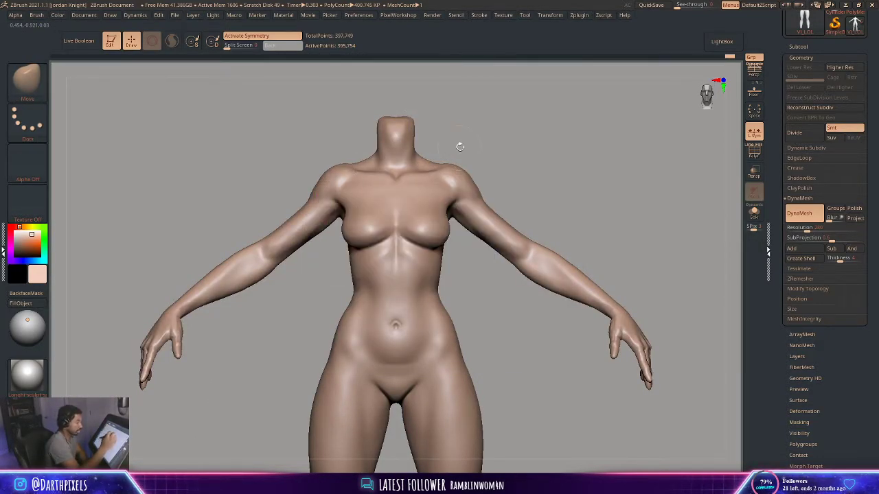
left_click_drag(460, 147, 483, 133)
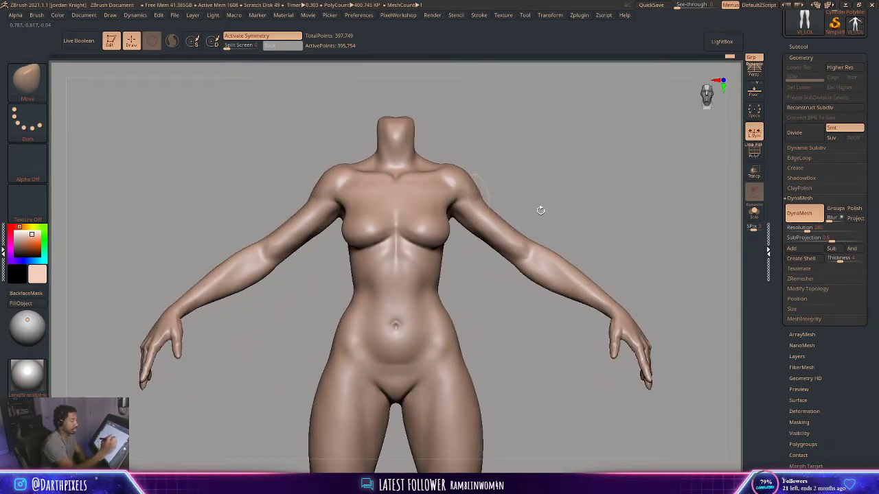
key("space")
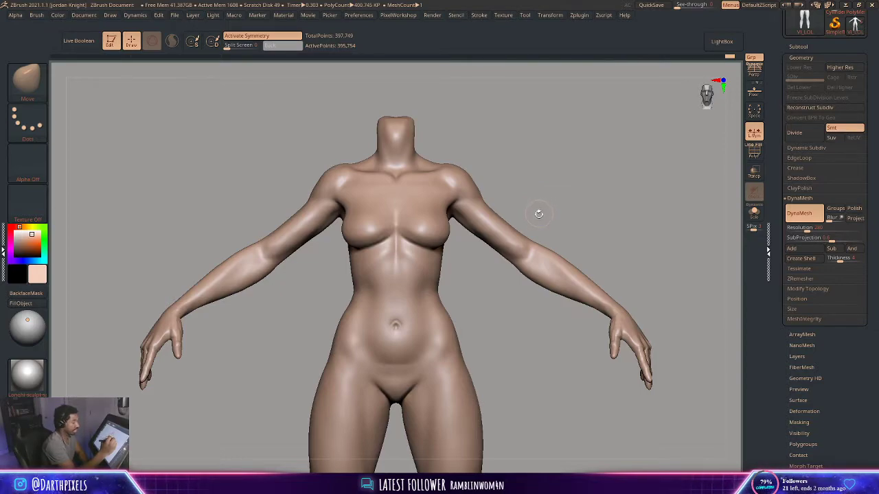
mouse_move(534, 201)
left_mouse_down()
mouse_move(512, 245)
mouse_move(508, 284)
mouse_move(529, 262)
mouse_move(563, 255)
mouse_move(509, 269)
mouse_move(551, 263)
mouse_move(553, 196)
mouse_move(516, 212)
left_mouse_up()
Define the bony forms at the back of the elbow with DamStandard
key("shift")
key("space")
key("space")
key("b")
key("d")
key("s")
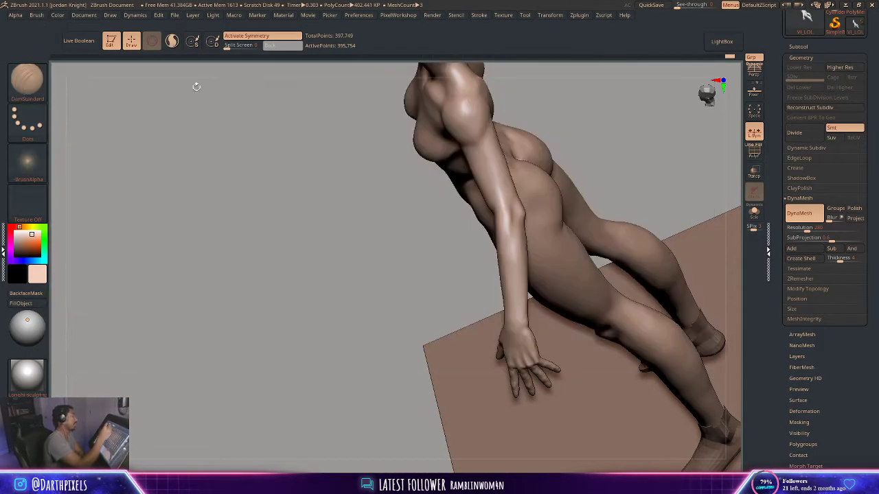
mouse_move(601, 151)
left_mouse_down()
mouse_move(511, 215)
mouse_move(510, 247)
left_mouse_up()
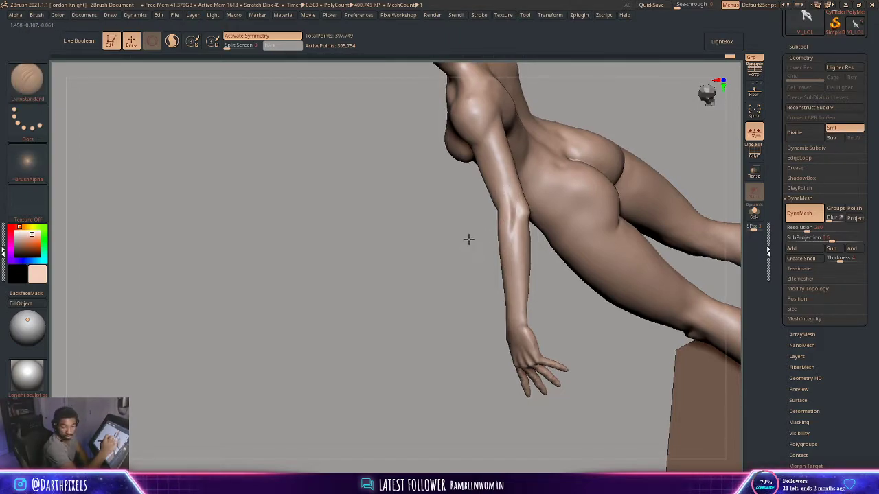
left_click_drag(469, 239, 551, 178)
Define the crease on the front of the elbow and the inner upper arm with DamStandard
right_click_drag(509, 184, 491, 247, "ctrl")
right_click(492, 248)
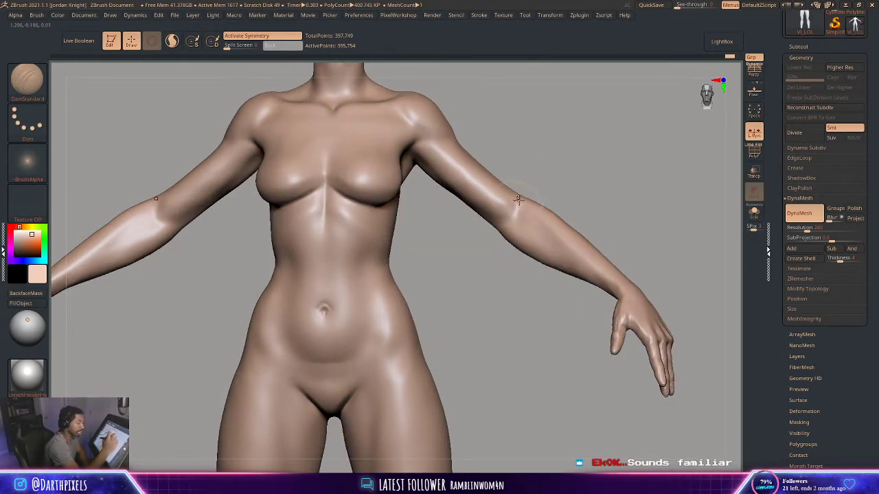
right_click(500, 240)
left_click_drag(529, 177, 539, 180)
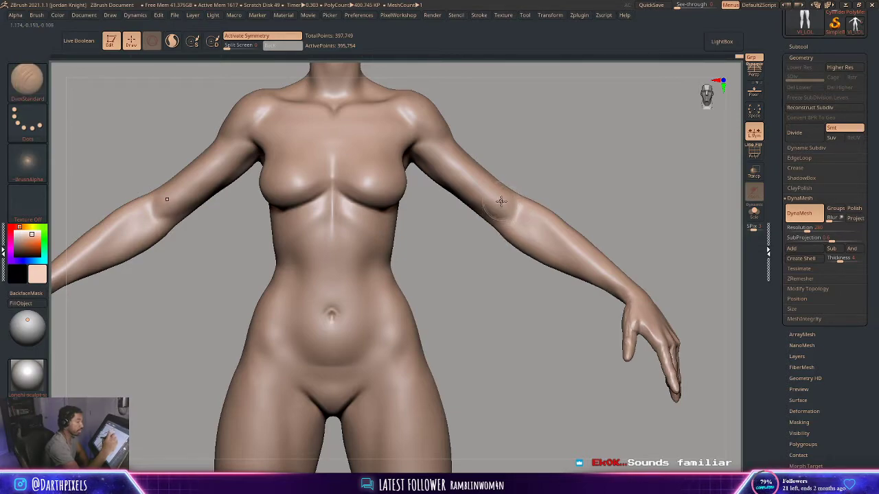
right_click(501, 200)
left_click_drag(440, 180, 454, 195)
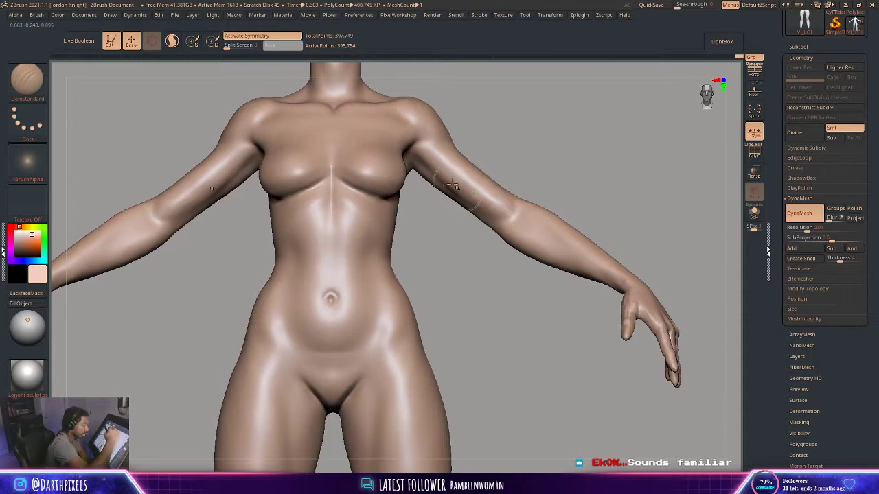
mouse_move(492, 147)
right_mouse_down()
mouse_move(489, 163)
mouse_move(443, 151)
right_mouse_up()
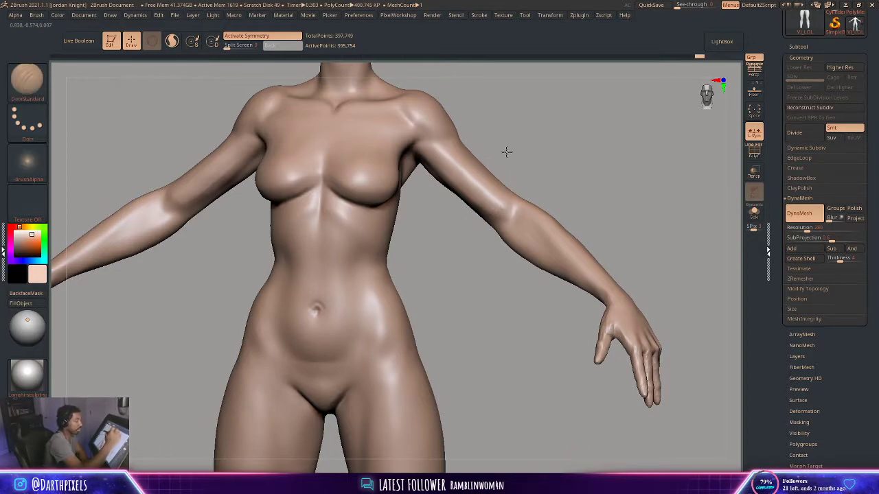
Sharpen the crease between the front of the shoulder and the armpit, and smooth it toward the chest
right_click_drag(506, 149, 391, 127)
left_click_drag(414, 138, 399, 103)
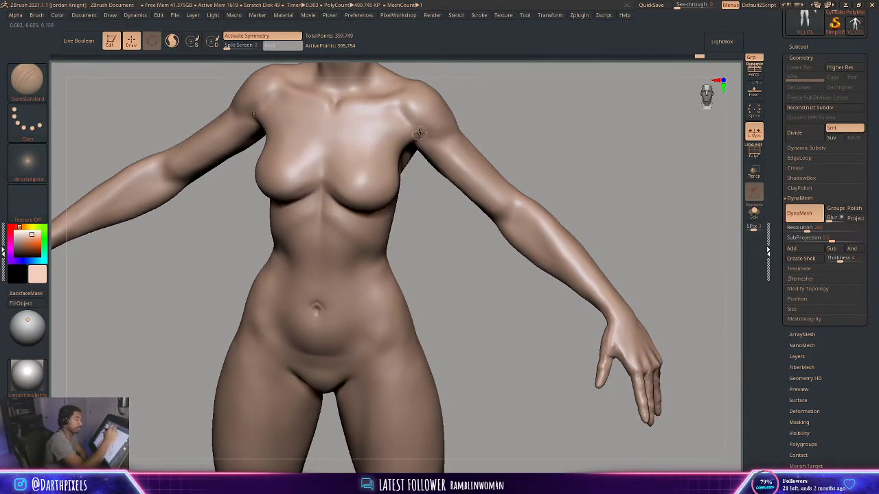
key("space")
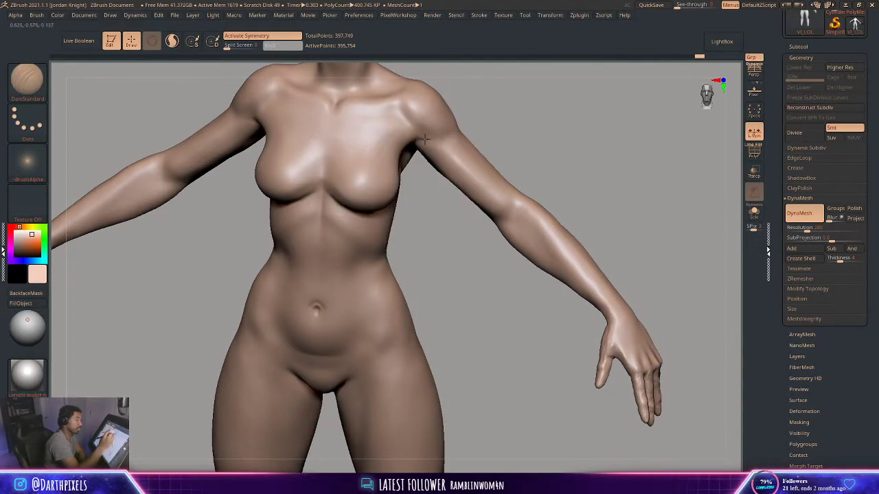
key("shift")
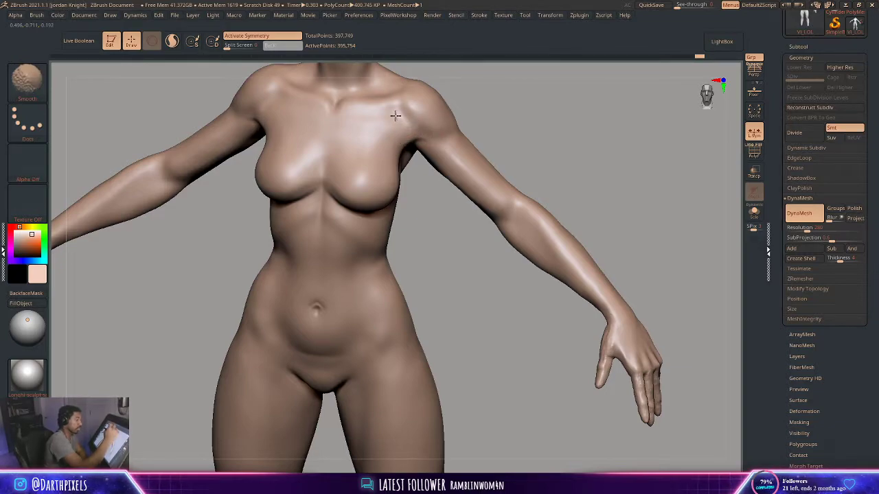
Refine the inner elbow fold where the forearm begins and soften its outer edge
mouse_move(496, 119)
left_mouse_down("alt")
mouse_move(462, 118)
mouse_move(506, 142)
mouse_move(500, 184)
mouse_move(510, 210)
mouse_move(543, 204)
mouse_move(516, 190)
mouse_move(489, 206)
mouse_move(522, 205)
left_mouse_up("alt")
key("space")
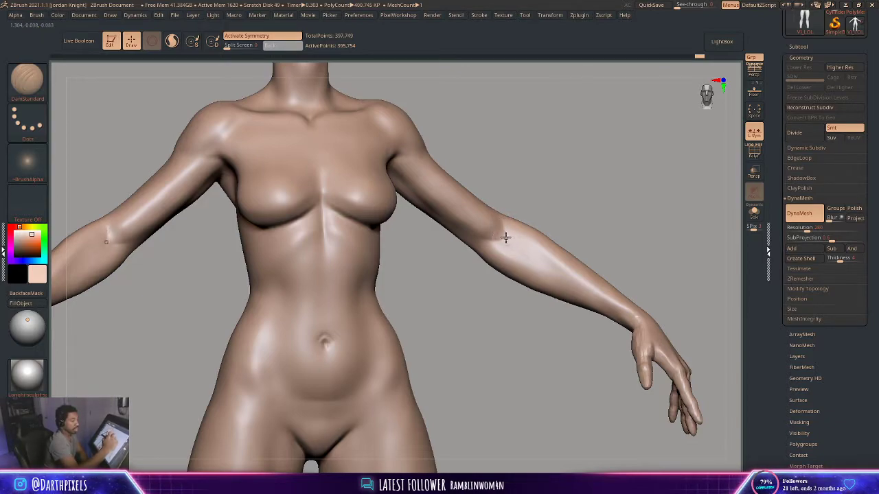
key("shift")
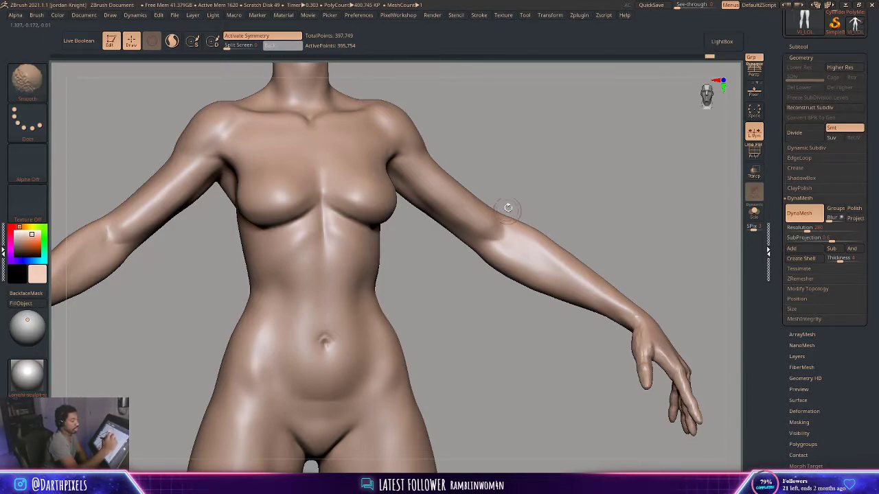
mouse_move(508, 208)
left_mouse_down("alt")
mouse_move(488, 162)
mouse_move(510, 212)
mouse_move(446, 206)
left_mouse_up("alt")
Refine and smooth the underside of the upper arm and the bony forms at the back of the elbow
mouse_move(550, 185)
left_mouse_down("alt")
mouse_move(562, 250)
mouse_move(584, 240)
left_mouse_up("alt")
right_click(495, 224)
left_click_drag(518, 160, 569, 160)
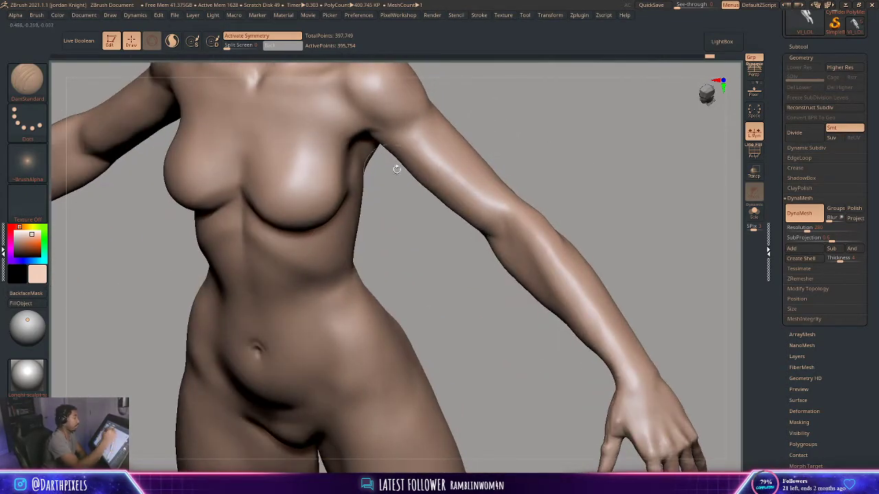
left_click_drag(501, 141, 412, 167)
key("shift")
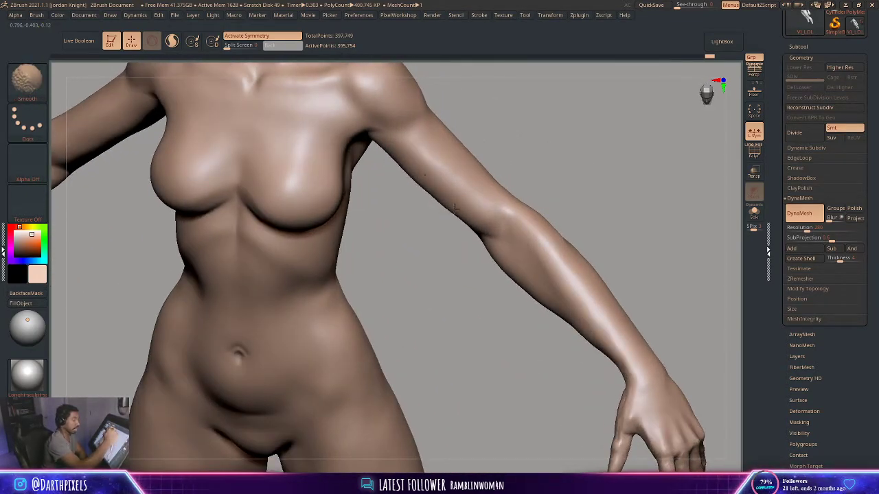
mouse_move(467, 132)
left_mouse_down()
mouse_move(477, 190)
mouse_move(455, 195)
mouse_move(416, 226)
mouse_move(424, 232)
left_mouse_up()
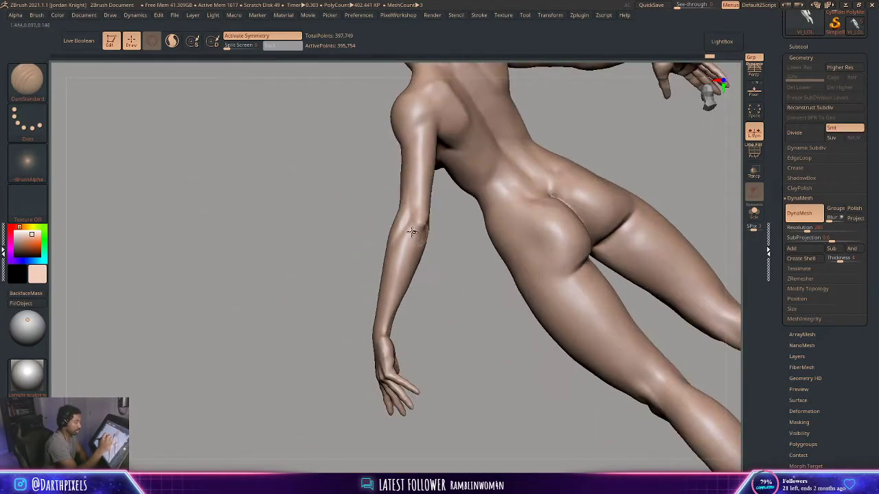
key("shift")
left_click_drag(339, 287, 469, 142, "shift")
Flatten the surface of the pubic area with the hPolish brush
left_click_drag(469, 142, 480, 69, "alt")
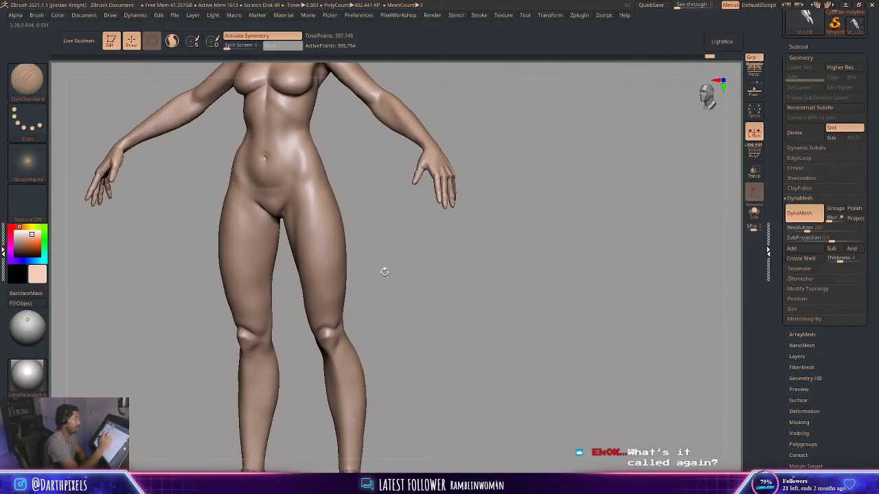
mouse_move(383, 272)
left_mouse_down("alt")
mouse_move(402, 213)
mouse_move(395, 196)
left_mouse_up("alt")
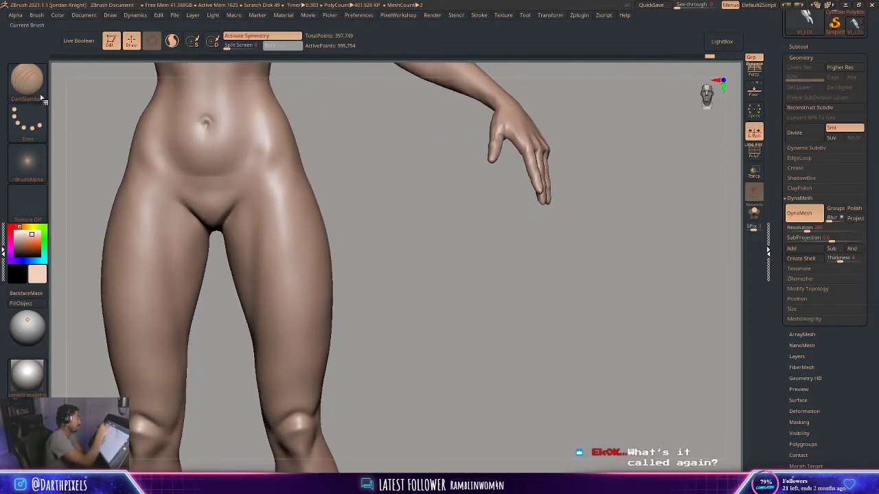
left_click(41, 94)
left_click(240, 171)
key("space")
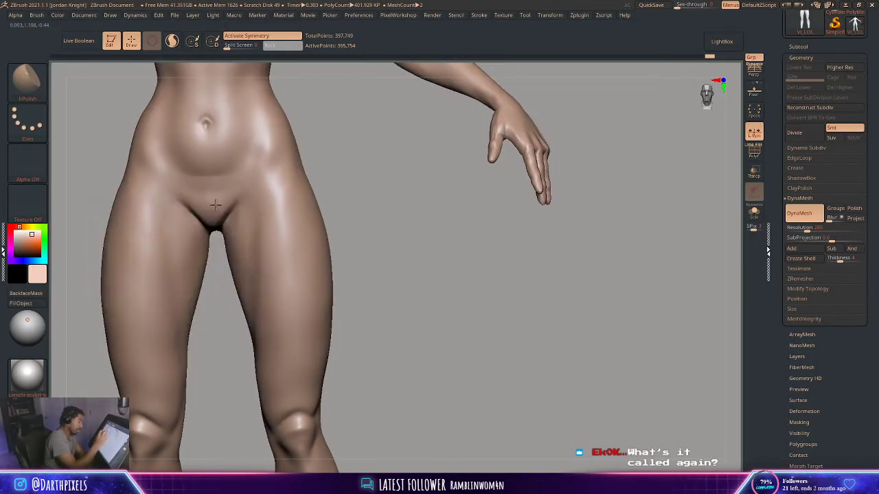
Carve the inner knee and lower leg with DamStandard, and undo the last stroke
left_click_drag(333, 171, 288, 206, "alt")
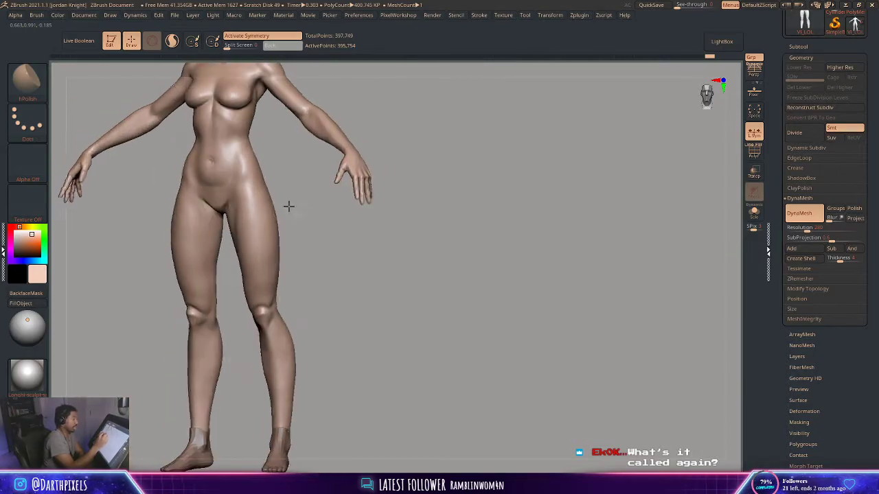
left_click_drag(323, 245, 348, 225, "alt")
key("space")
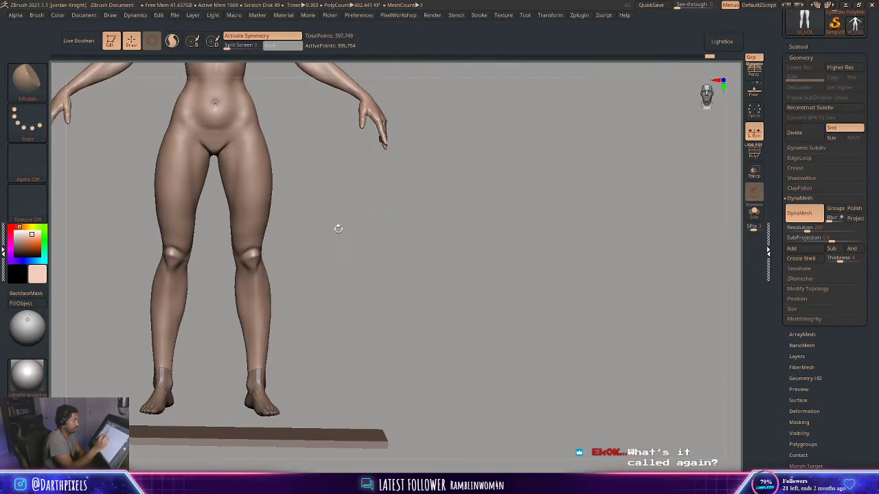
left_click_drag(337, 297, 336, 195, "alt")
key("space")
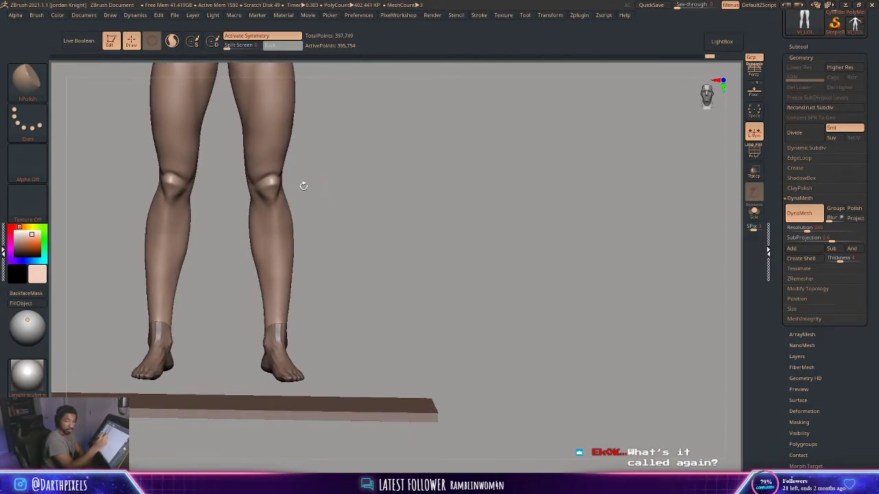
key("b")
key("d")
key("s")
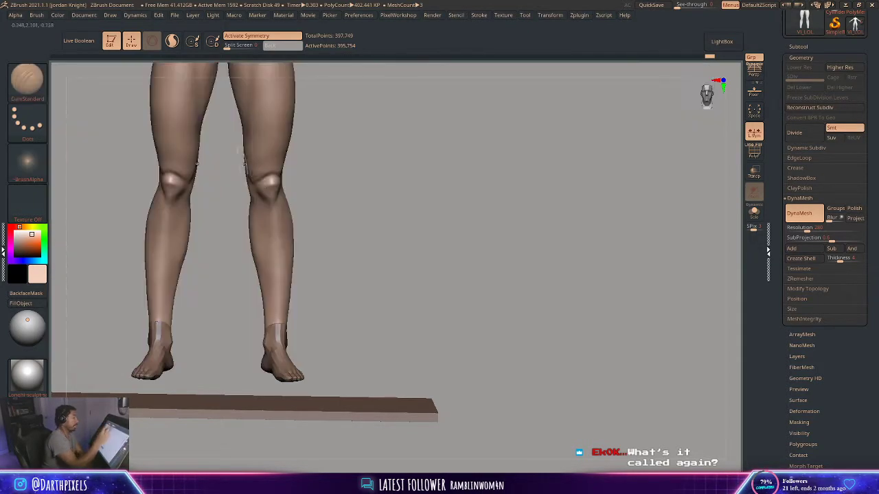
key("space")
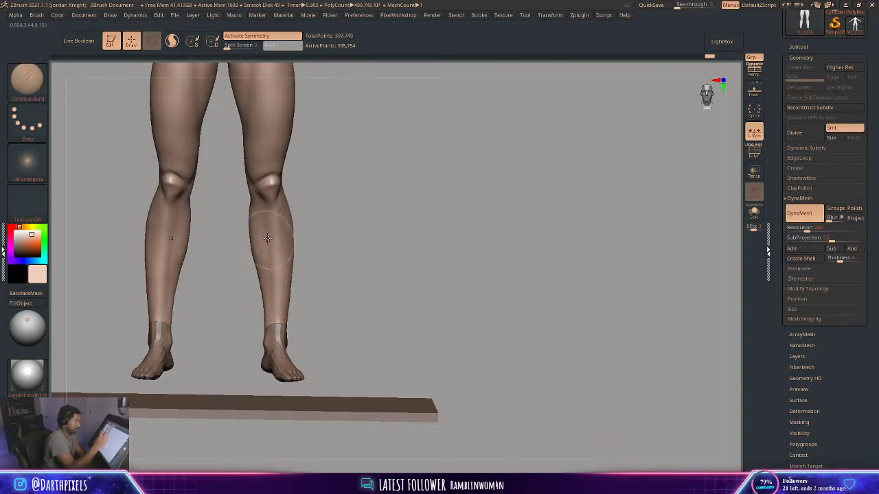
mouse_move(300, 219)
left_mouse_down()
mouse_move(310, 213)
mouse_move(274, 213)
mouse_move(277, 312)
left_mouse_up()
key("ctrl+z")
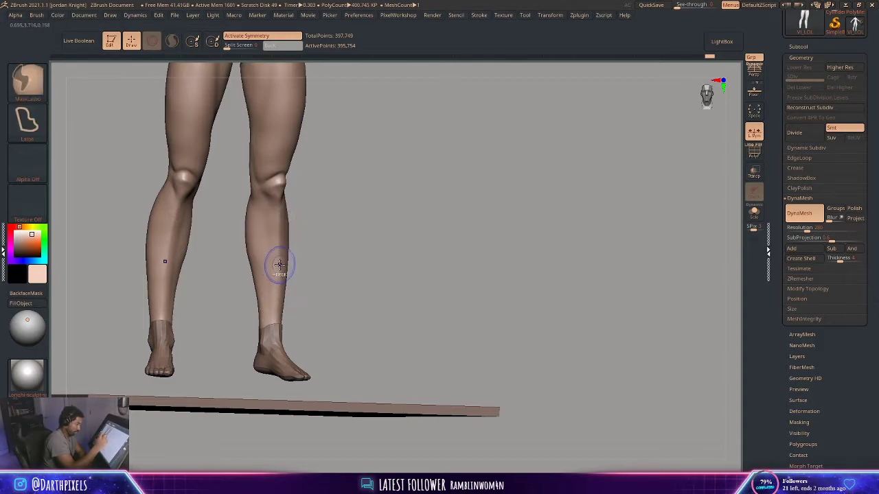
Define the shin from below the kneecap down the lower leg with DamStandard and smooth the transition
right_click(279, 264)
mouse_move(279, 228)
left_mouse_down()
mouse_move(279, 311)
mouse_move(278, 252)
left_mouse_up()
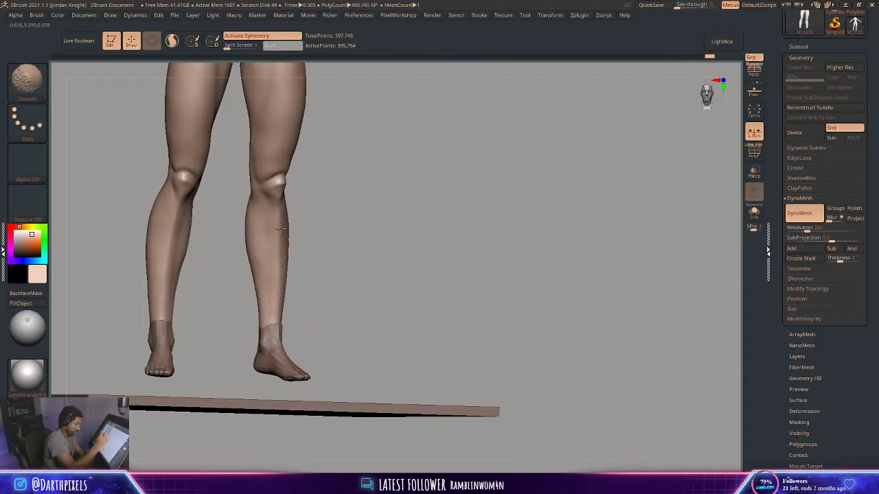
left_click_drag(314, 201, 282, 213)
right_click(280, 237)
left_click_drag(323, 177, 318, 216, "alt")
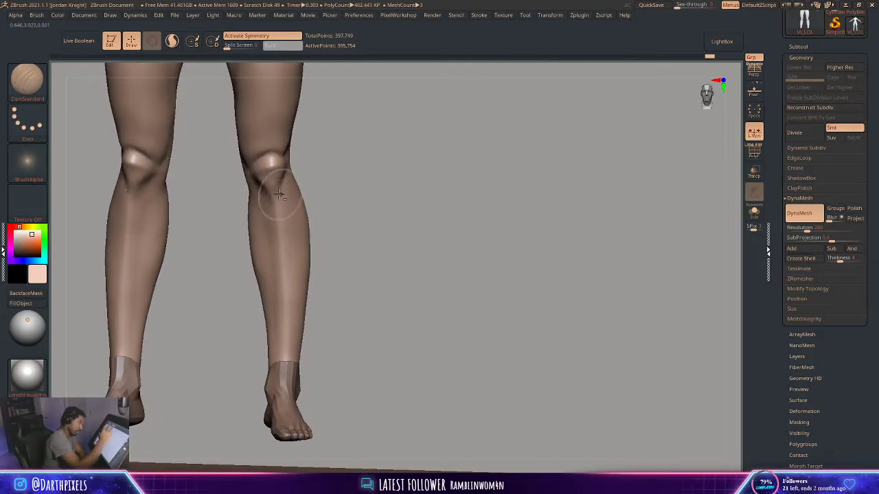
mouse_move(280, 180)
left_mouse_down("shift")
mouse_move(268, 194)
mouse_move(337, 153)
mouse_move(304, 173)
mouse_move(255, 167)
mouse_move(269, 186)
left_mouse_up("shift")
Build up the form just beneath the kneecap with ClayBuildup and smooth it into the shin
left_click(35, 99)
left_click(125, 90)
key("space")
key("shift")
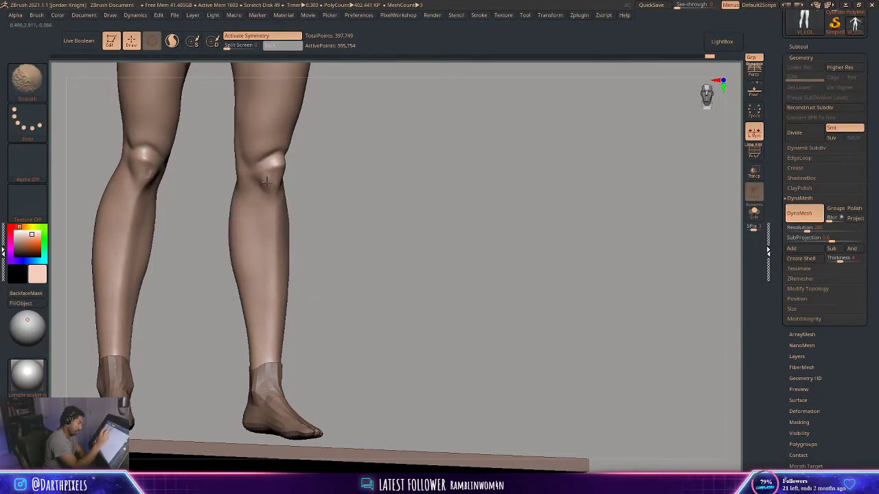
mouse_move(318, 162)
left_mouse_down()
mouse_move(313, 176)
mouse_move(308, 161)
mouse_move(327, 285)
mouse_move(327, 273)
mouse_move(369, 258)
mouse_move(398, 217)
mouse_move(385, 186)
mouse_move(368, 224)
left_mouse_up()
key("shift")
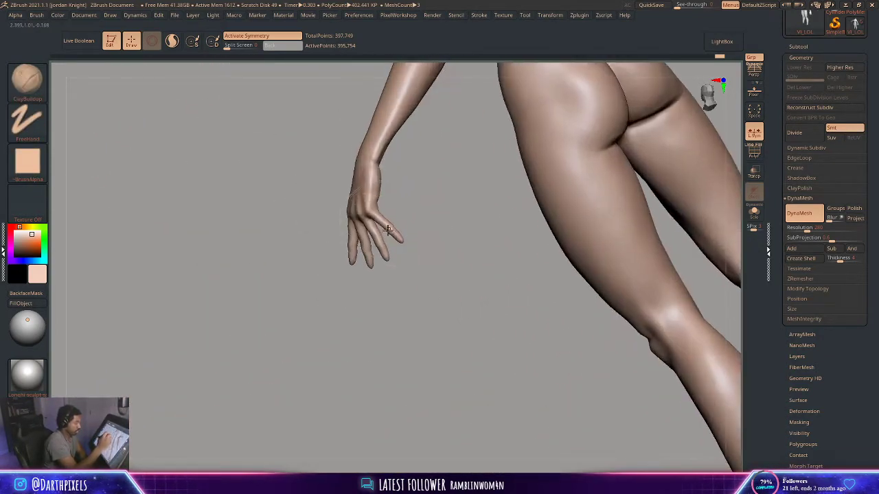
Carve the palm creases and the folds at the base of the fingers with DamStandard
key("shift")
mouse_move(384, 290)
left_mouse_down()
mouse_move(377, 277)
mouse_move(438, 208)
mouse_move(529, 161)
mouse_move(559, 156)
left_mouse_up()
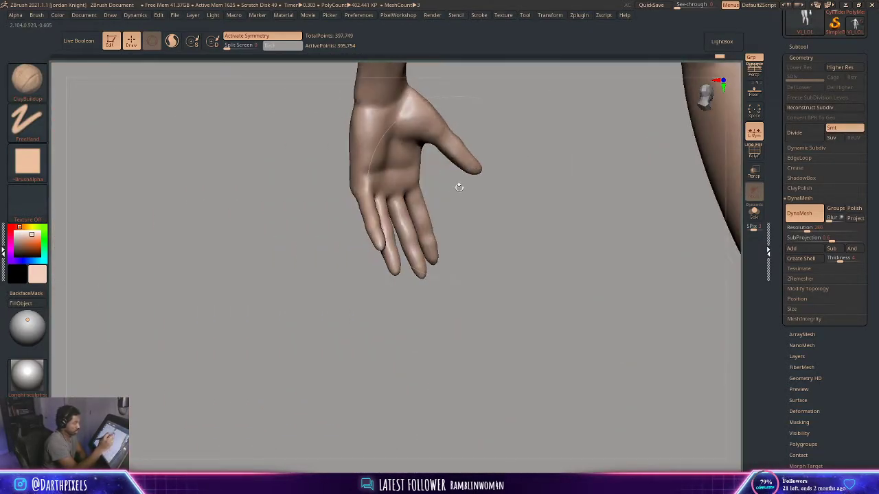
left_click_drag(460, 186, 434, 235)
key("space")
key("b")
key("d")
key("s")
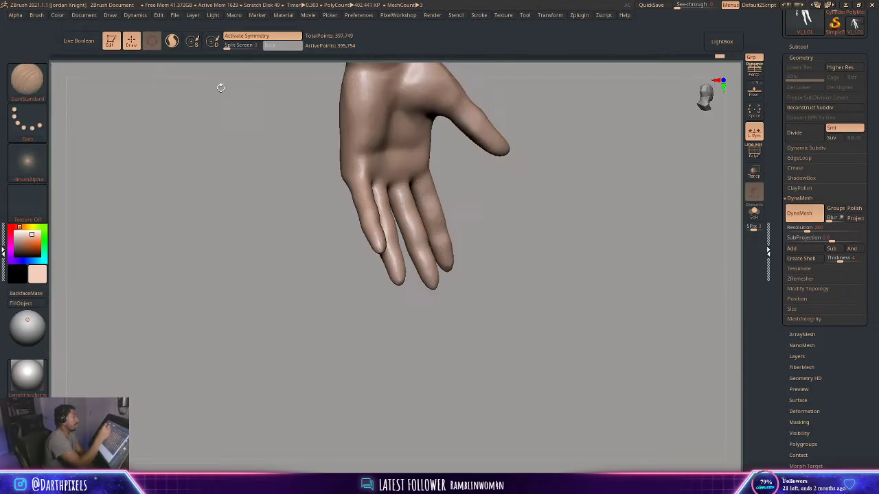
left_click_drag(455, 185, 425, 173)
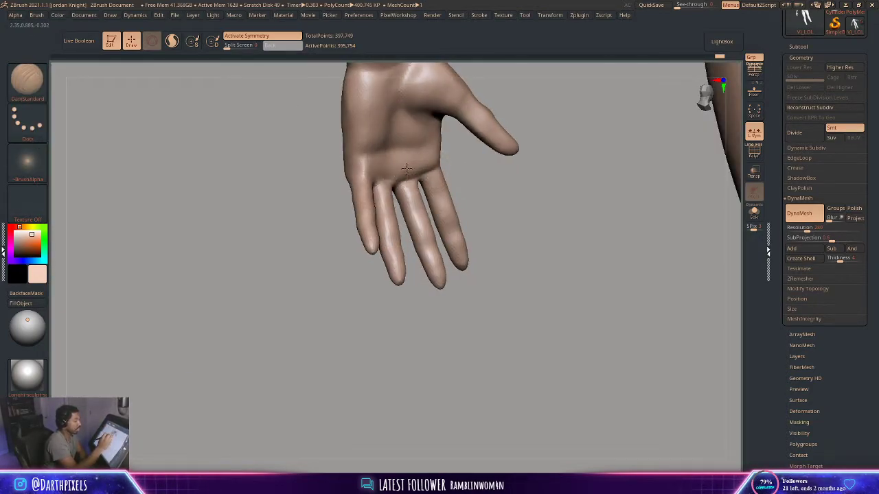
left_click_drag(472, 175, 443, 188)
key("space")
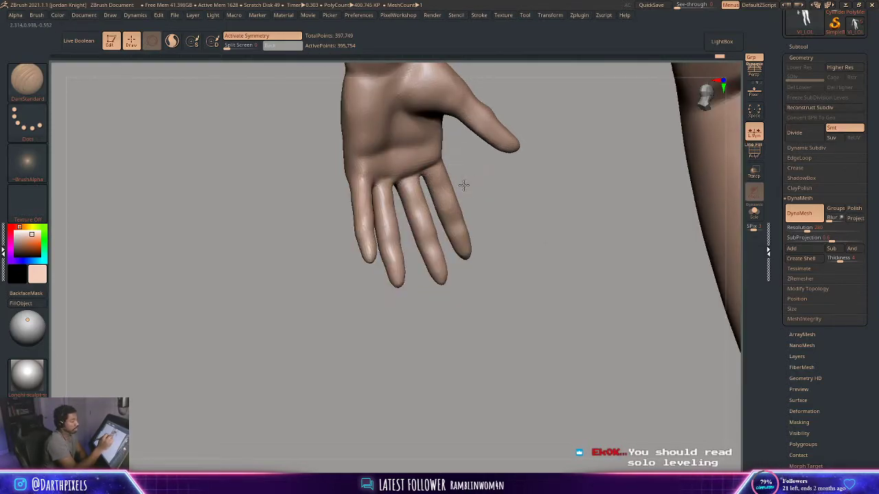
Carve the joint creases across the palm side of the fingers with DamStandard
left_click_drag(464, 186, 369, 182)
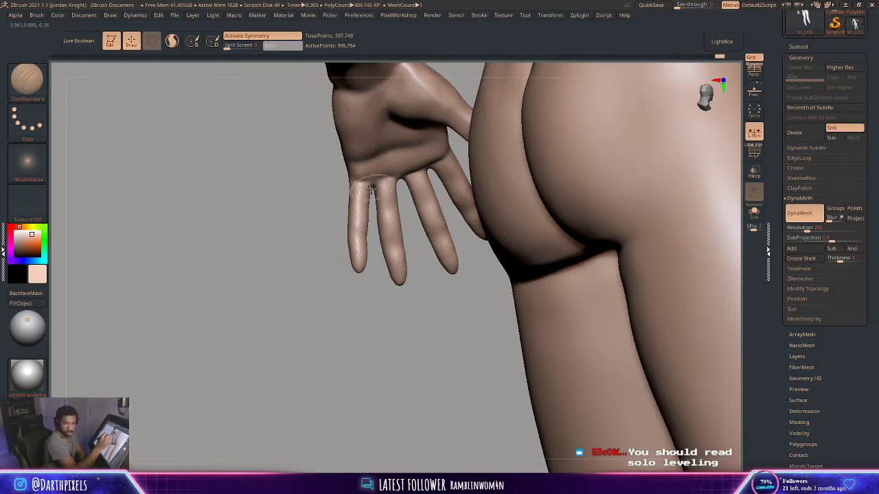
key("space")
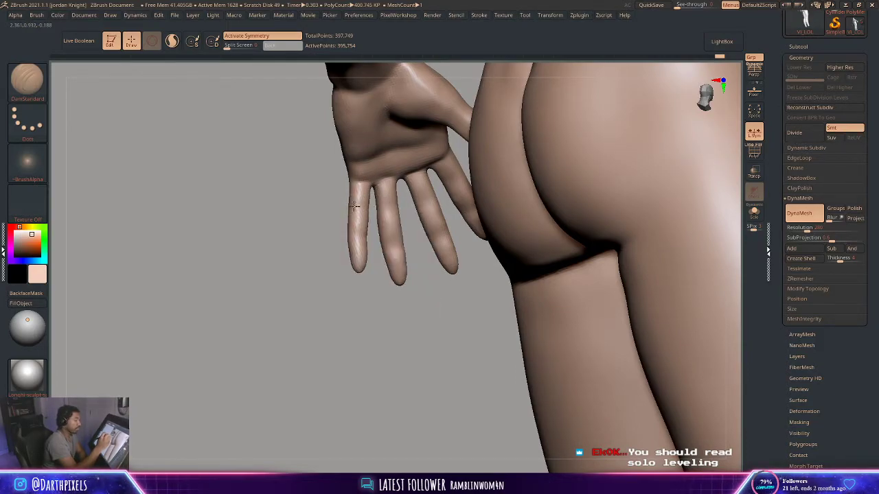
mouse_move(384, 211)
right_mouse_down()
mouse_move(438, 186)
mouse_move(381, 207)
right_mouse_up()
right_click(376, 210)
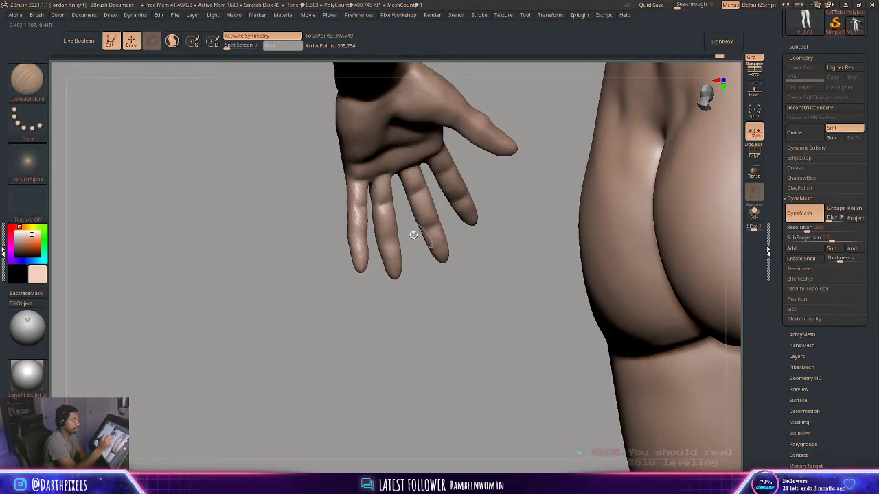
left_click_drag(372, 305, 352, 248)
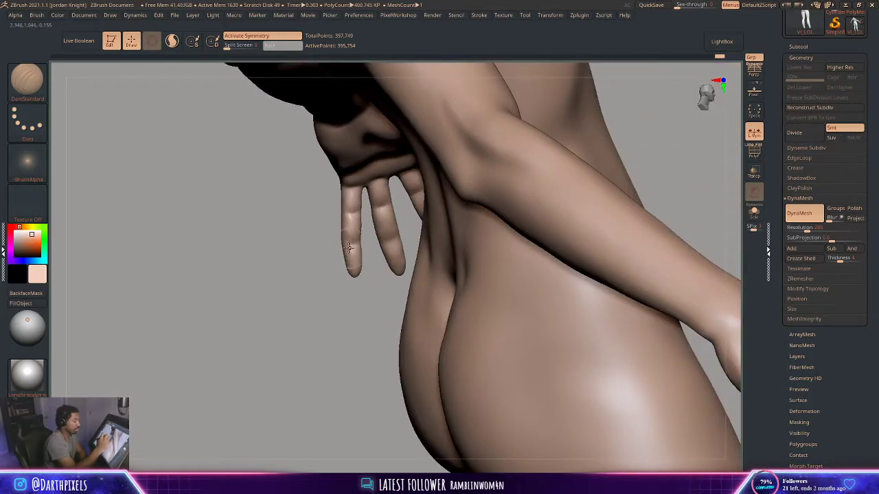
Reshape the fingertips and finger lengths with the Move brush, working from the palm and the back of the hand
key("b")
key("m")
key("v")
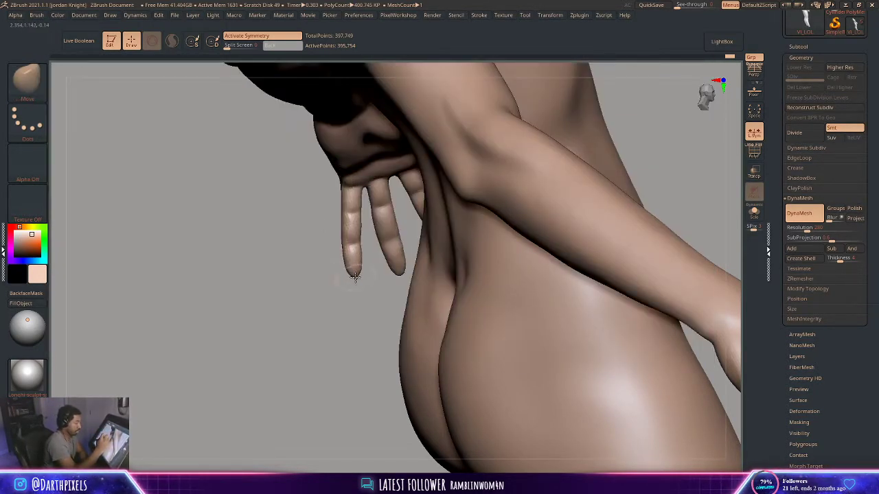
left_click_drag(352, 267, 301, 278)
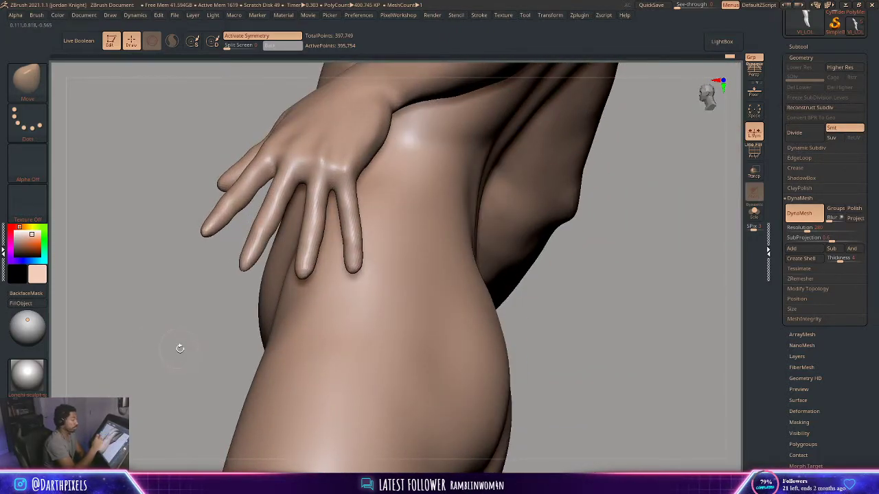
left_click_drag(180, 349, 312, 232)
key("space")
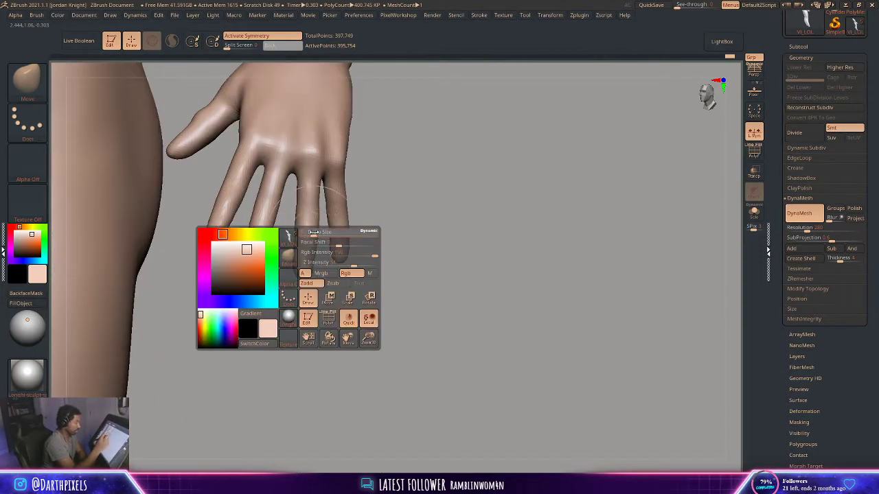
left_click_drag(378, 196, 311, 225)
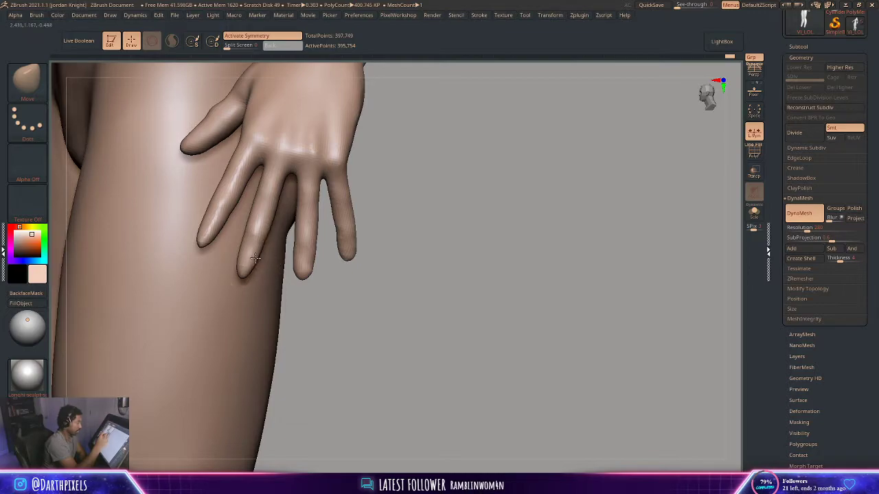
key("space")
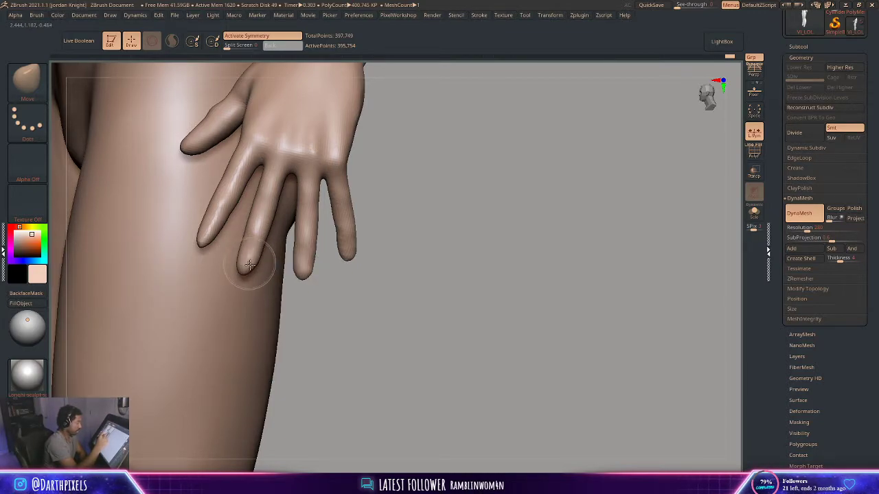
Adjust the bend and tip shapes of the index and middle fingers with Move from the thumb side and the back
left_click_drag(425, 218, 329, 203)
key("space")
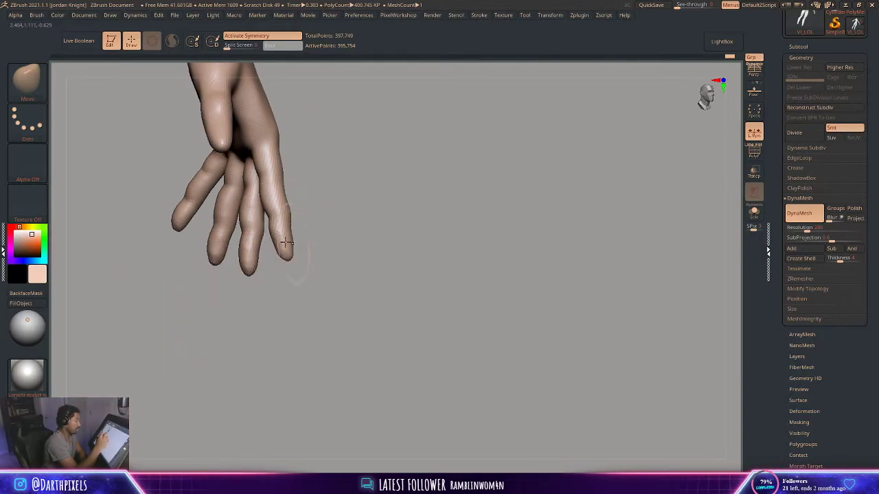
key("space")
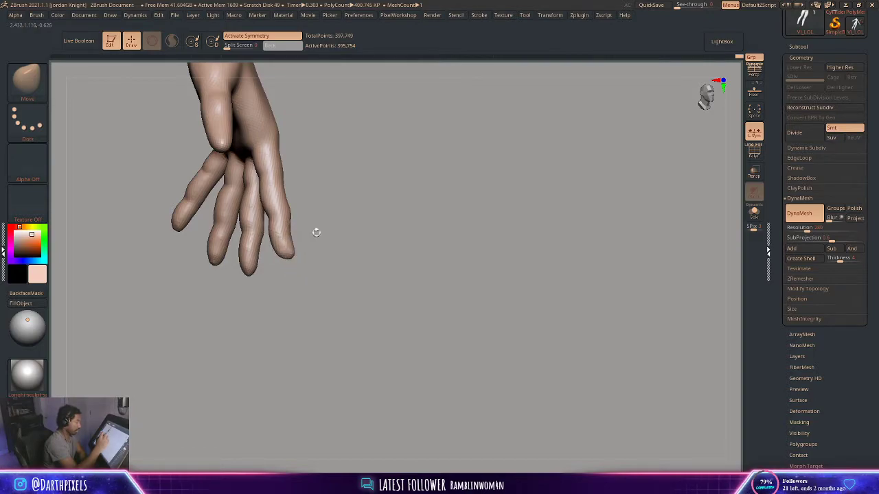
mouse_move(317, 232)
left_mouse_down()
mouse_move(295, 242)
mouse_move(302, 230)
left_mouse_up()
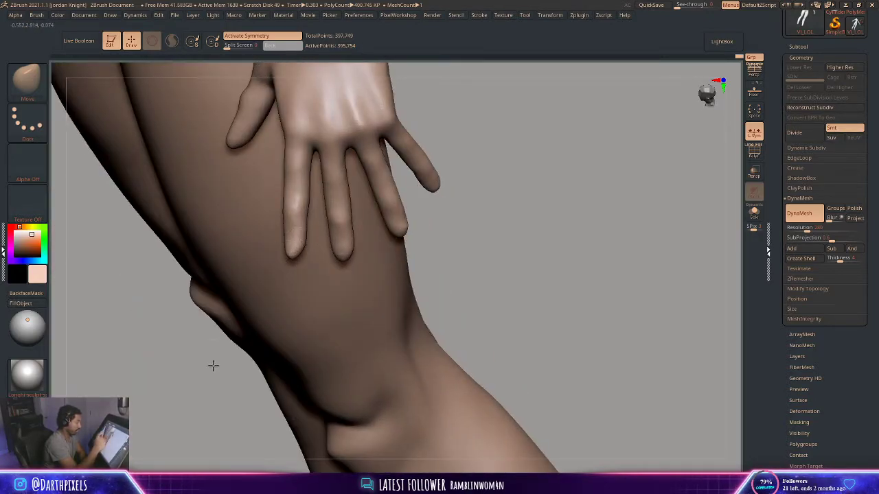
left_click(297, 236, "ctrl+shift")
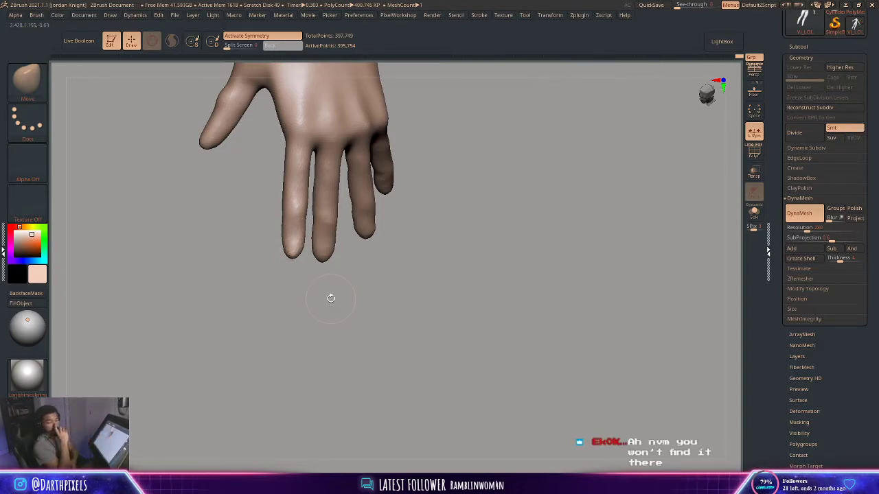
mouse_move(411, 240)
left_mouse_down()
mouse_move(350, 252)
mouse_move(348, 267)
mouse_move(416, 270)
mouse_move(418, 188)
mouse_move(390, 200)
mouse_move(369, 292)
mouse_move(430, 236)
mouse_move(501, 272)
mouse_move(506, 238)
mouse_move(473, 204)
mouse_move(495, 221)
mouse_move(505, 164)
left_mouse_up()
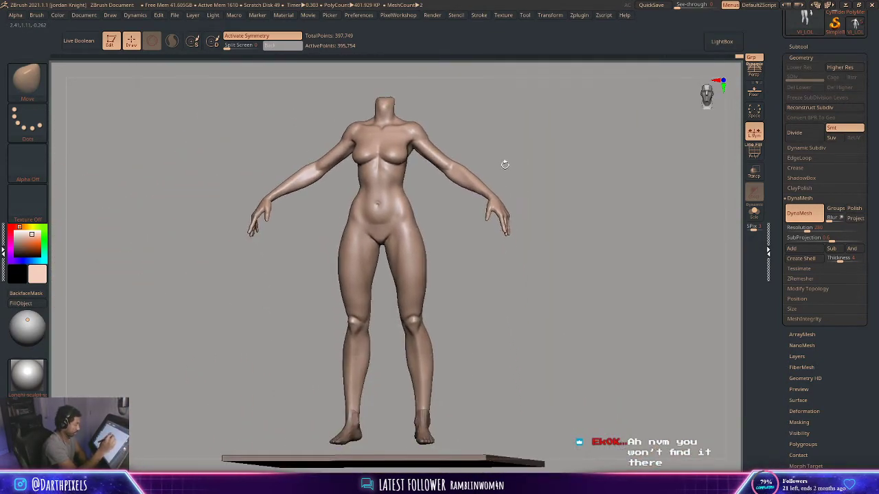
Select the feet subtool and reposition it against the ends of the lower legs
left_click_drag(486, 313, 468, 210, "alt")
left_click(415, 318, "alt")
mouse_move(463, 276)
left_mouse_down()
mouse_move(462, 304)
mouse_move(461, 273)
left_mouse_up()
key("w")
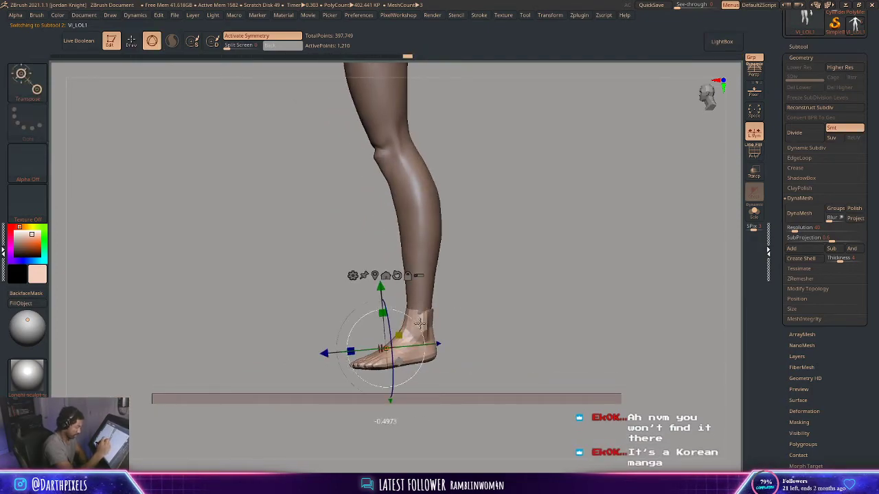
mouse_move(481, 302)
left_mouse_down()
mouse_move(506, 298)
mouse_move(460, 289)
mouse_move(445, 317)
left_mouse_up()
Select the floor slab and raise it to meet the soles of the feet
key("q")
left_click(419, 403, "alt")
key("w")
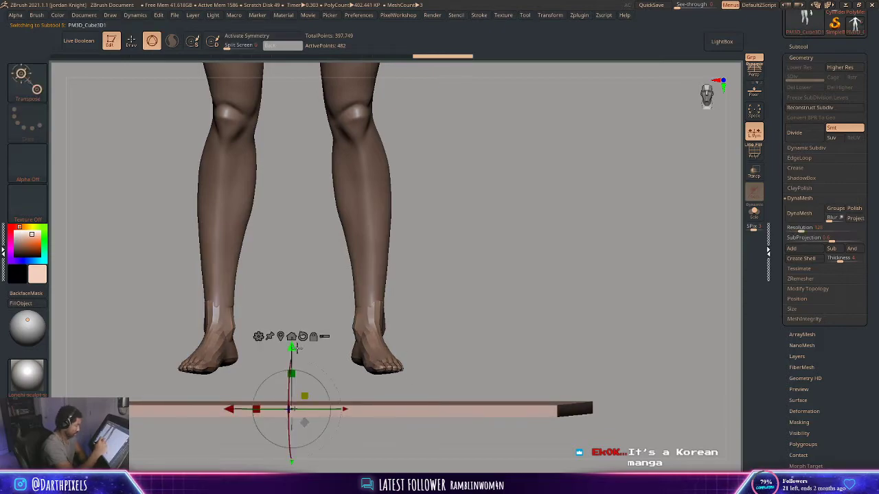
left_click_drag(295, 349, 299, 311)
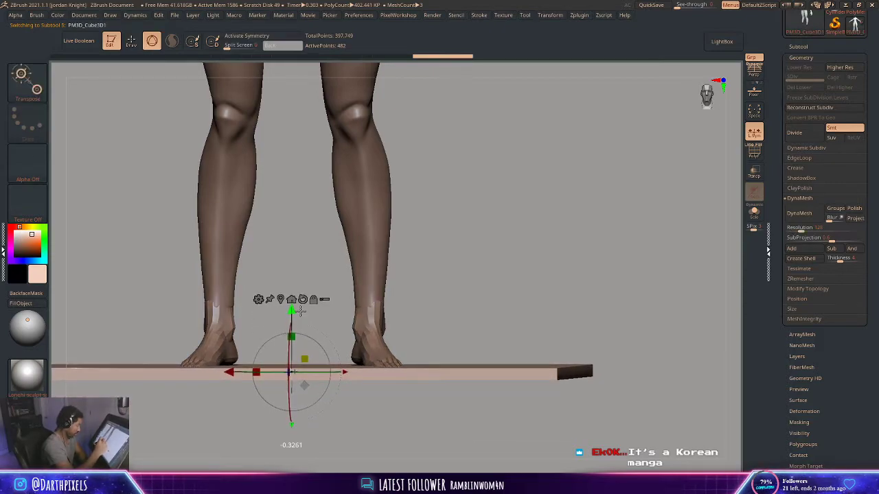
key("q")
key("w")
Select the feet subtool again and adjust the ankles with Move to fit the lower legs
left_click(383, 345, "alt")
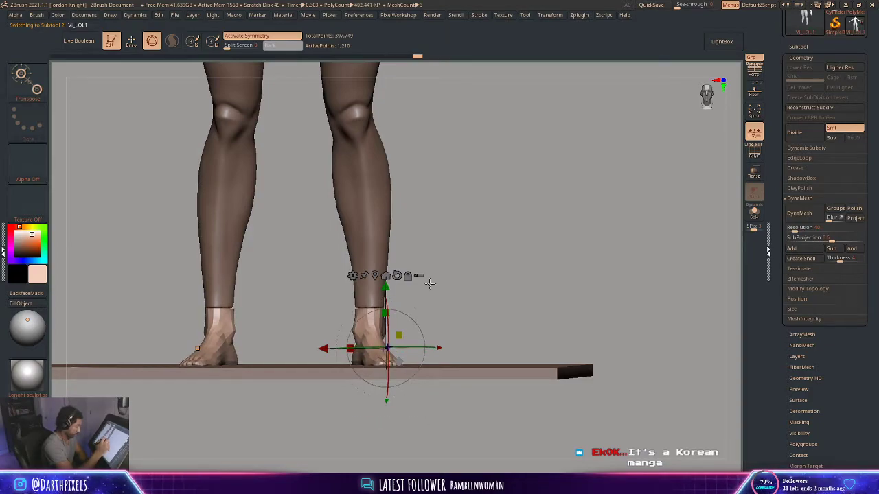
mouse_move(429, 283)
left_mouse_down()
mouse_move(404, 296)
mouse_move(490, 294)
mouse_move(459, 261)
mouse_move(462, 326)
mouse_move(431, 277)
mouse_move(416, 308)
mouse_move(387, 318)
left_mouse_up()
key("q")
key("space")
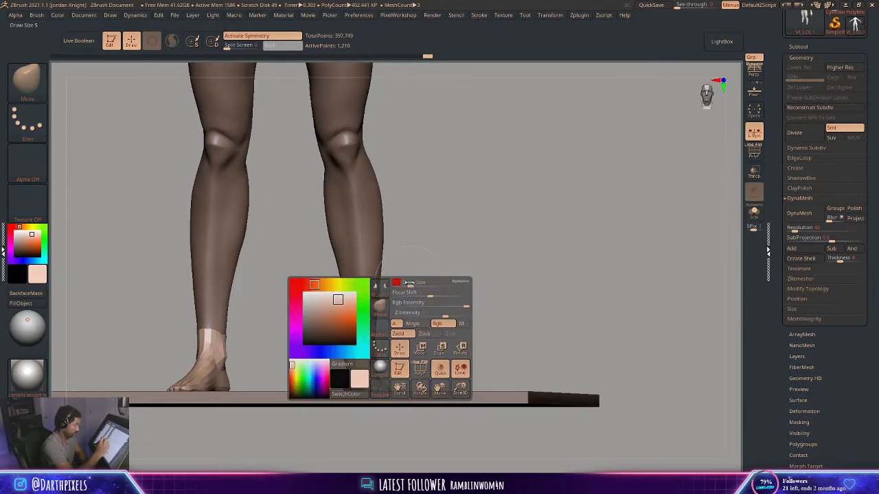
left_click_drag(346, 335, 467, 312)
key("shift+f")
key("shift+f")
key("shift+f")
key("shift+f")
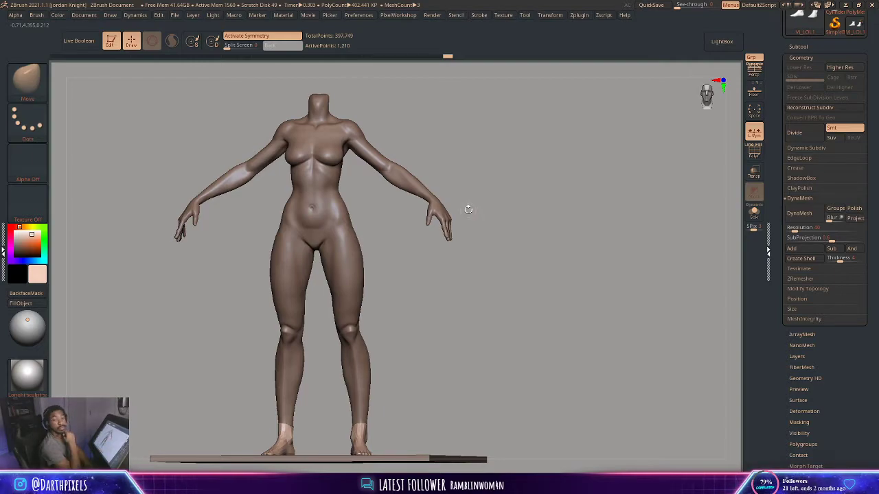
Select the body subtool and refine the side profile of the calf and lower leg with Move
mouse_move(468, 209)
left_mouse_down("alt")
mouse_move(400, 245)
mouse_move(414, 287)
mouse_move(359, 239)
left_mouse_up("alt")
left_click(336, 262, "alt")
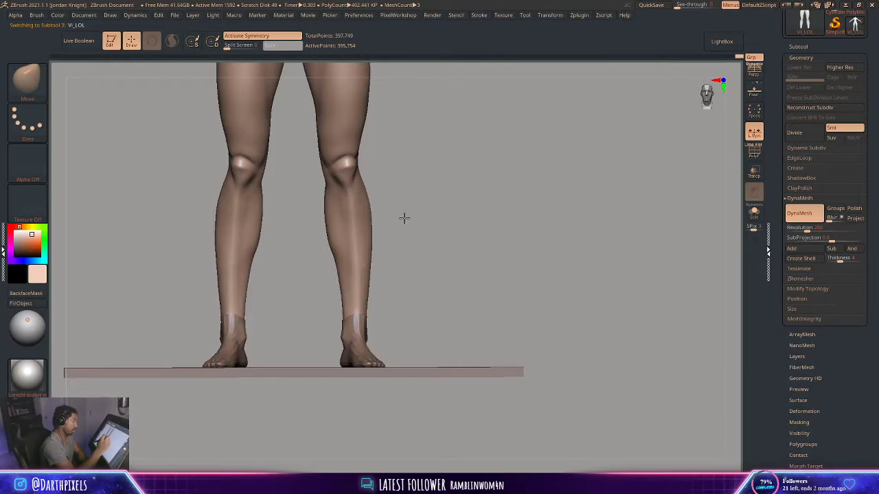
left_click_drag(404, 218, 357, 255)
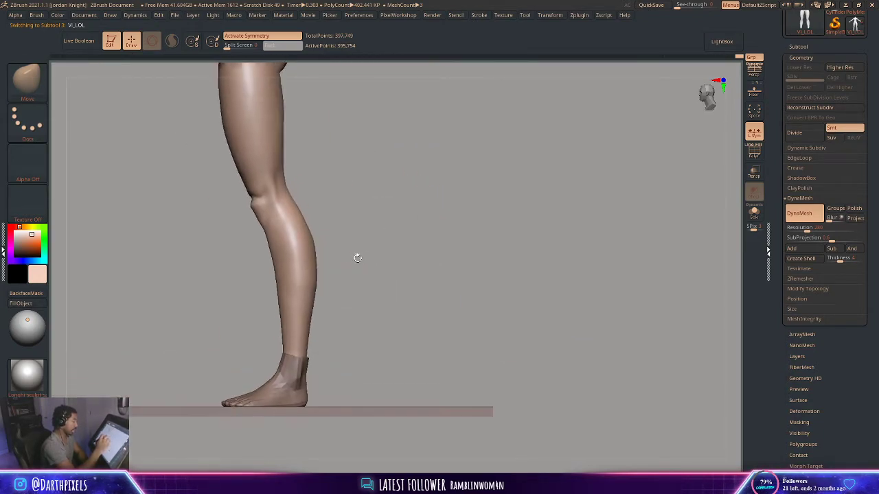
key("space")
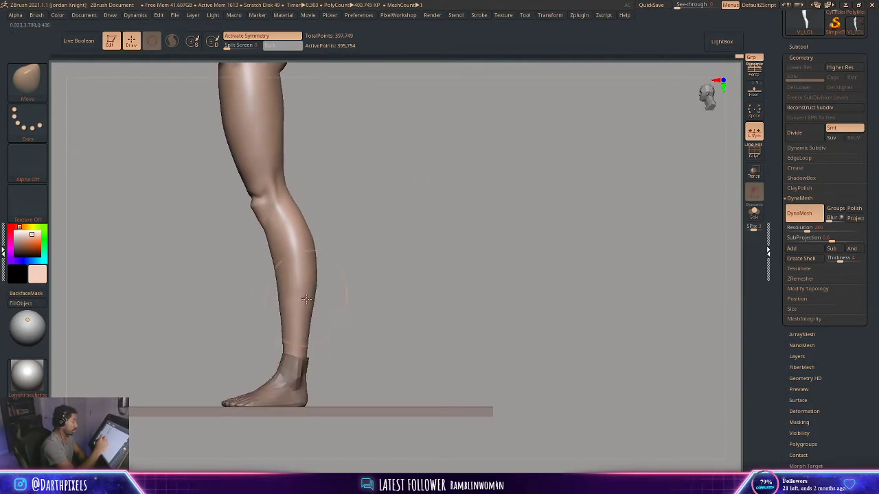
left_click_drag(306, 300, 313, 314)
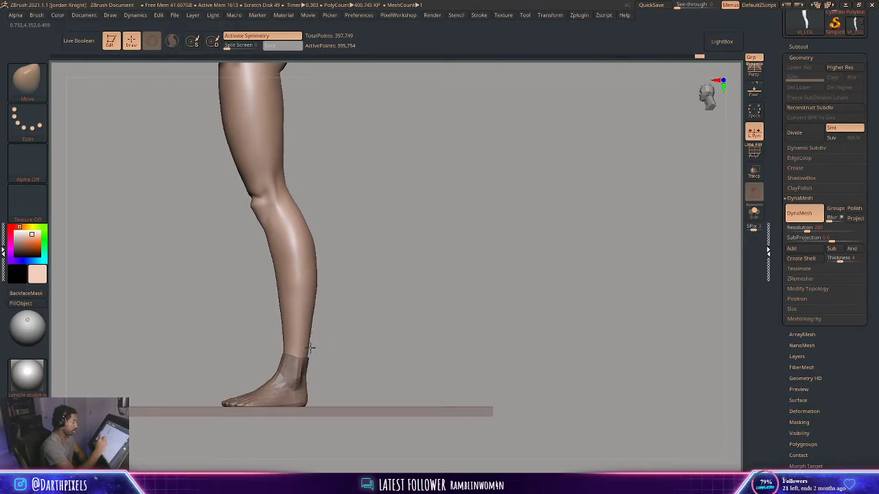
left_click_drag(310, 348, 284, 344)
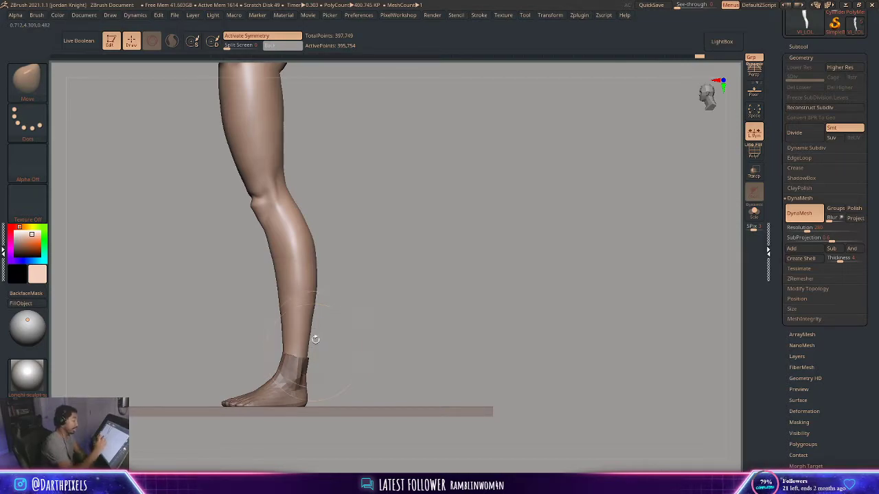
Adjust the front silhouette of the lower leg with Move and smooth its inner side above the ankle
left_click_drag(345, 247, 390, 242)
mouse_move(319, 266)
left_mouse_down()
mouse_move(343, 281)
mouse_move(298, 277)
mouse_move(309, 278)
left_mouse_up()
key("s")
left_click(306, 295)
key("space")
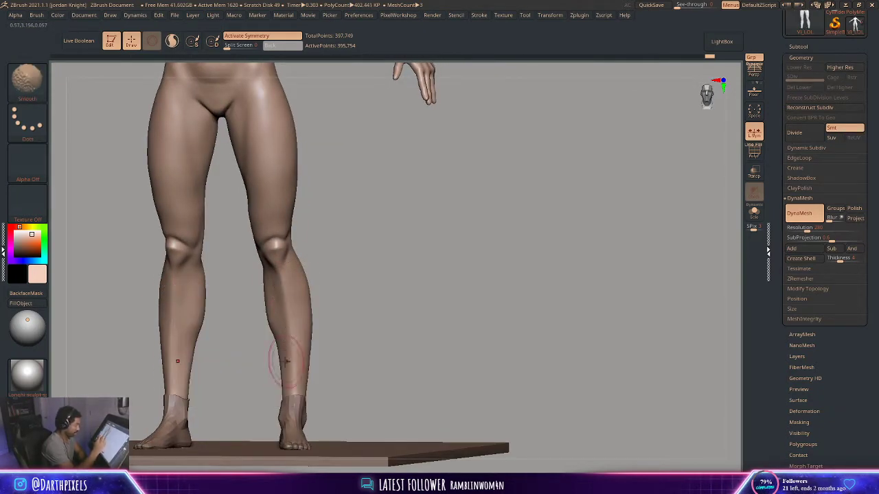
left_click_drag(286, 361, 277, 359, "shift")
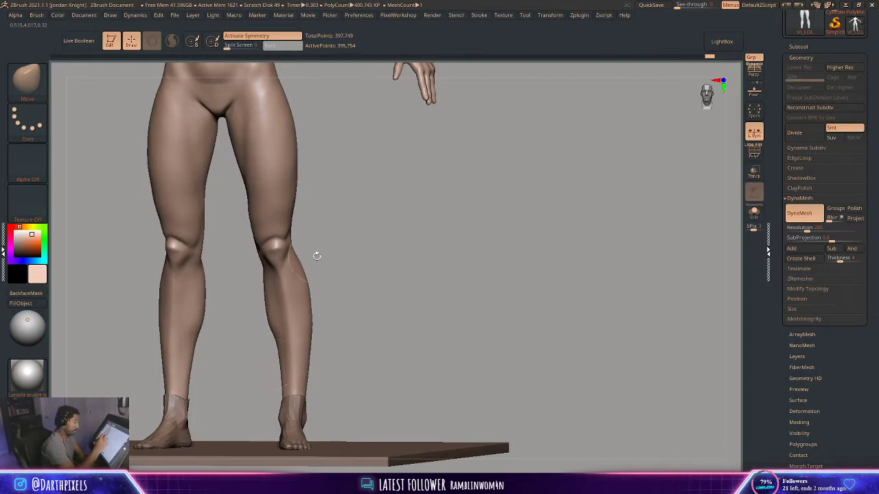
key("space")
left_click_drag(335, 245, 334, 260, "alt")
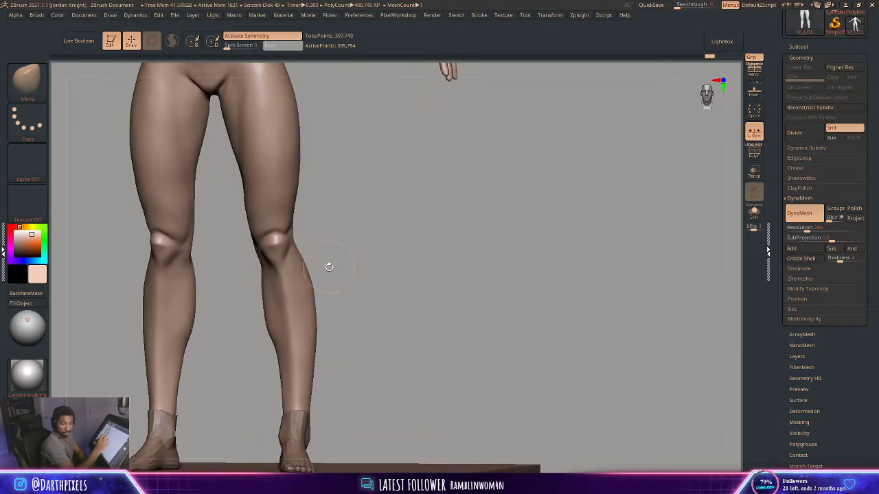
Carve the outer edge of the form beneath the kneecap with DamStandard and soften it
left_click(28, 79)
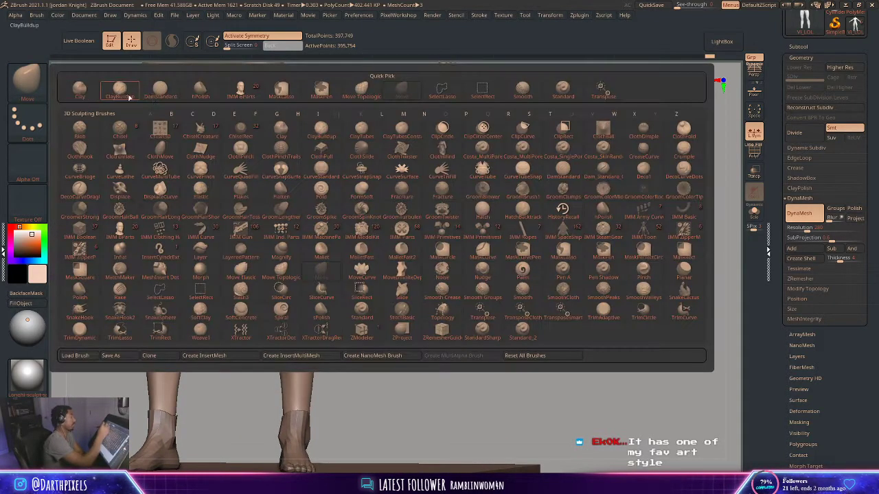
left_click(165, 92)
key("space")
left_click_drag(335, 246, 328, 233, "alt")
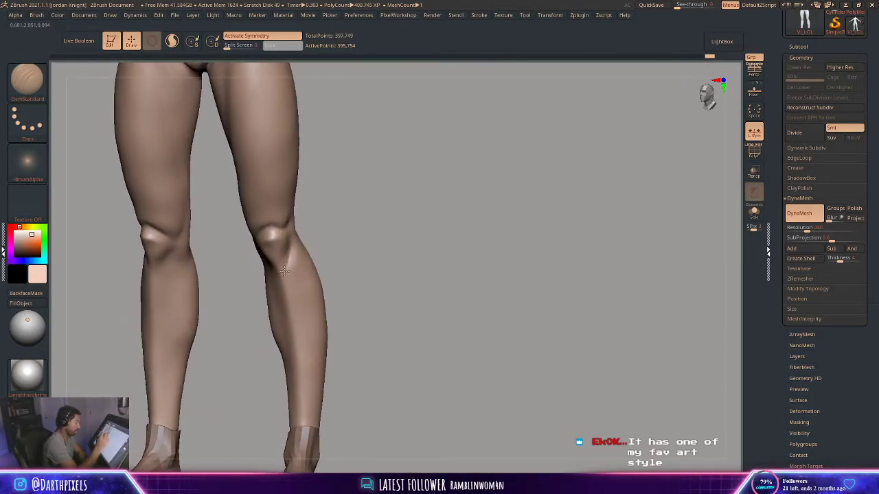
key("shift")
mouse_move(327, 236)
left_mouse_down()
mouse_move(348, 245)
mouse_move(308, 206)
mouse_move(341, 233)
mouse_move(325, 236)
mouse_move(327, 256)
mouse_move(300, 302)
left_mouse_up()
Build up the outer side of the upper shin below the knee with ClayBuildup and smooth it
key("ctrl")
key("space")
key("b")
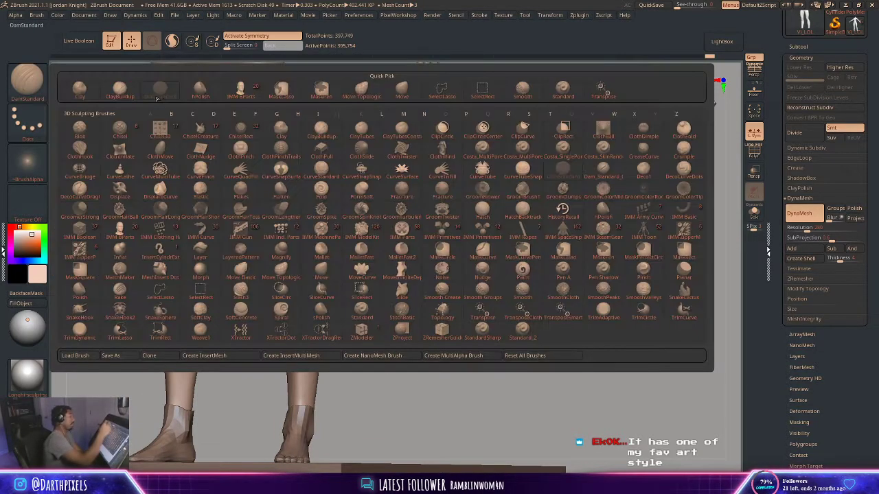
key("c")
key("b")
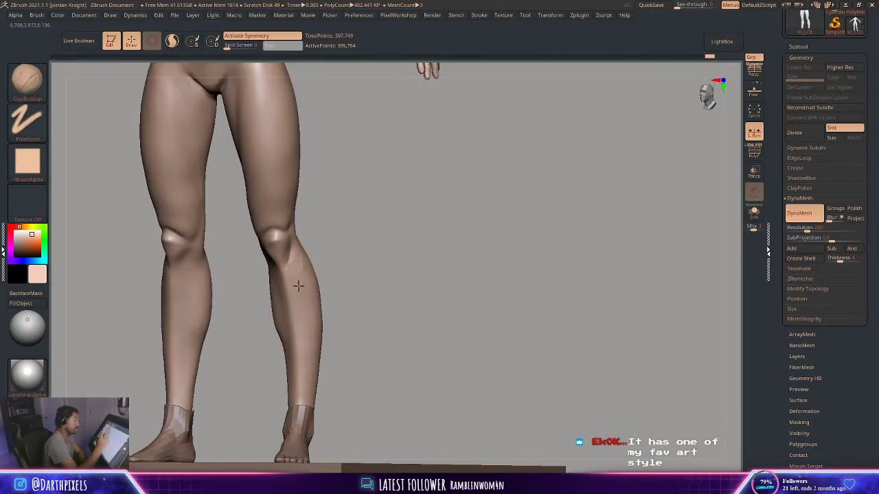
key("shift")
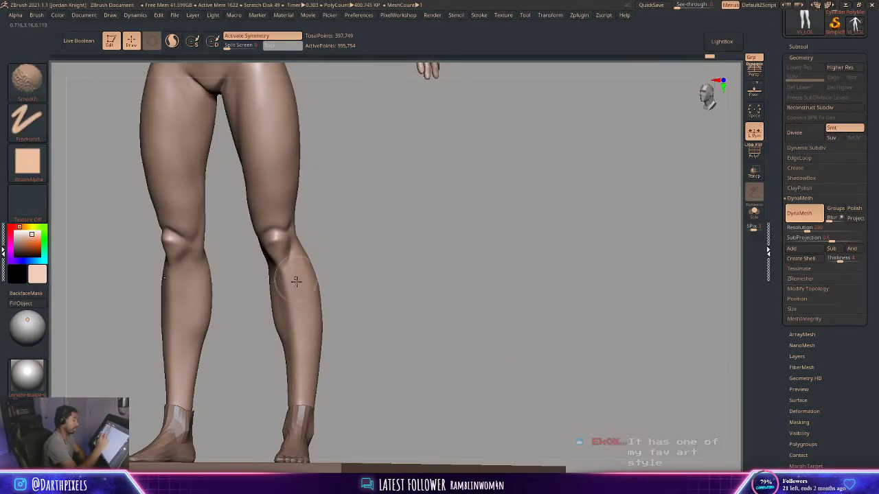
Build up the inner calf beside the shin with ClayBuildup and smooth the added form
left_click_drag(360, 261, 339, 216)
key("space")
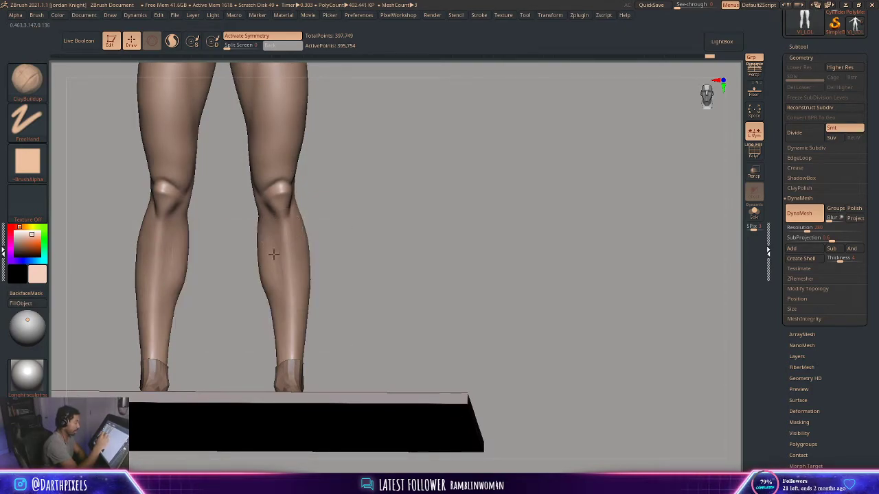
key("shift")
left_click_drag(322, 239, 269, 288)
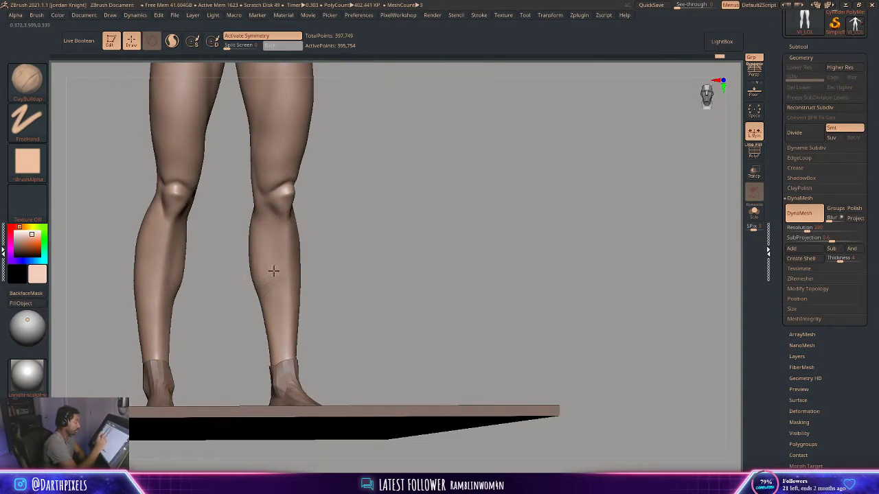
Smooth the shin and inner calf down toward the ankle, undoing the last two changes before re-smoothing
key("shift")
left_click_drag(333, 252, 294, 295, "shift")
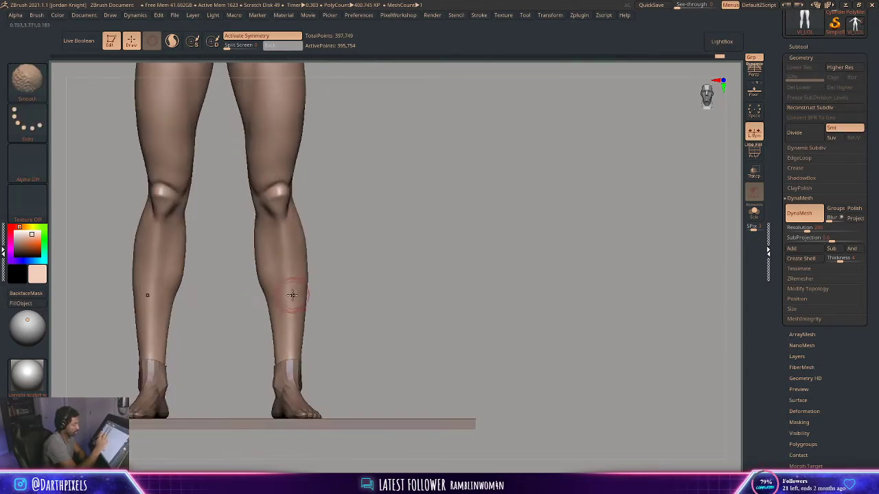
left_click_drag(293, 181, 291, 201, "ctrl")
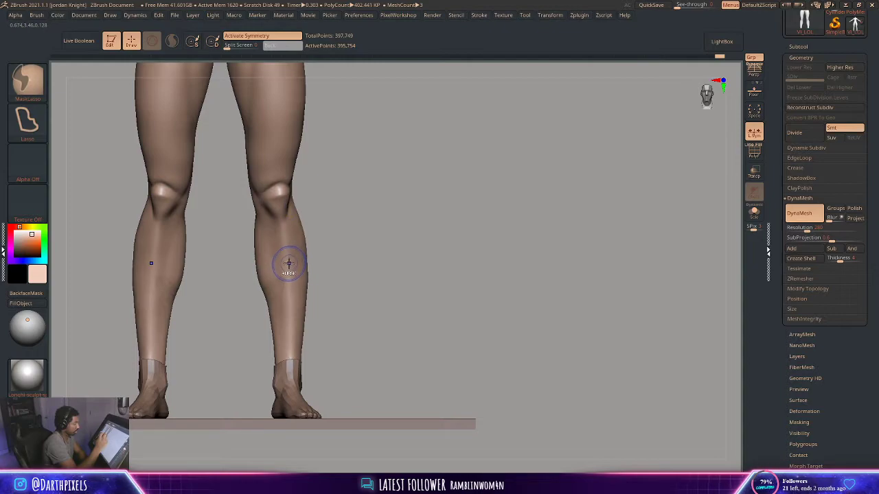
key("ctrl+z")
key("ctrl+z")
left_click_drag(270, 279, 286, 347, "shift")
Build up the backs of the knees and buttocks with ClayBuildup and smooth the surface
mouse_move(326, 287)
left_mouse_down()
mouse_move(322, 270)
mouse_move(341, 236)
mouse_move(314, 285)
mouse_move(269, 277)
left_mouse_up()
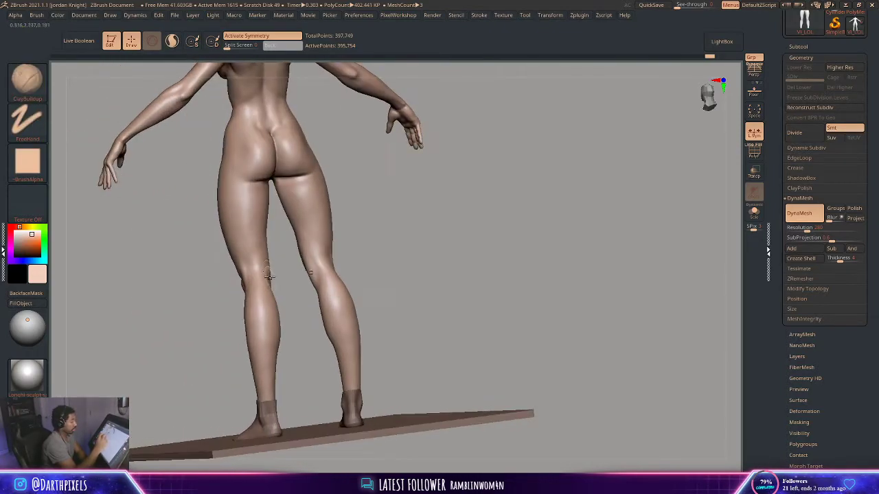
key("space")
key("shift")
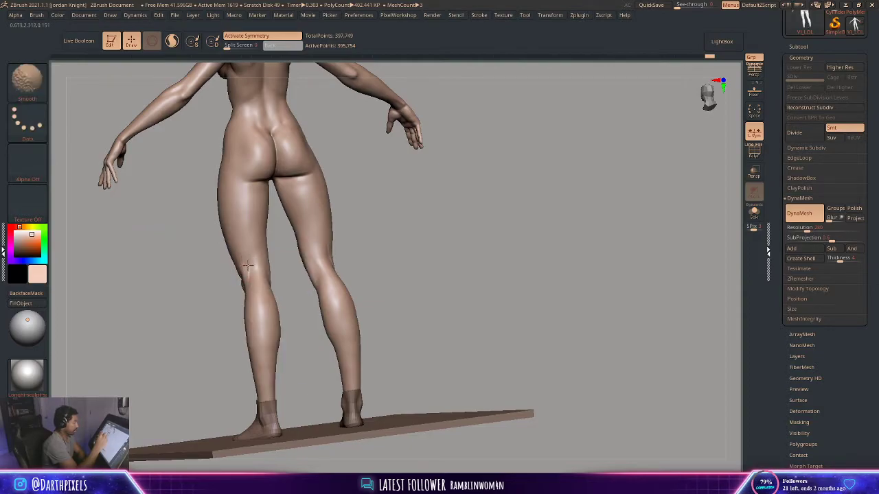
left_click_drag(211, 287, 294, 147)
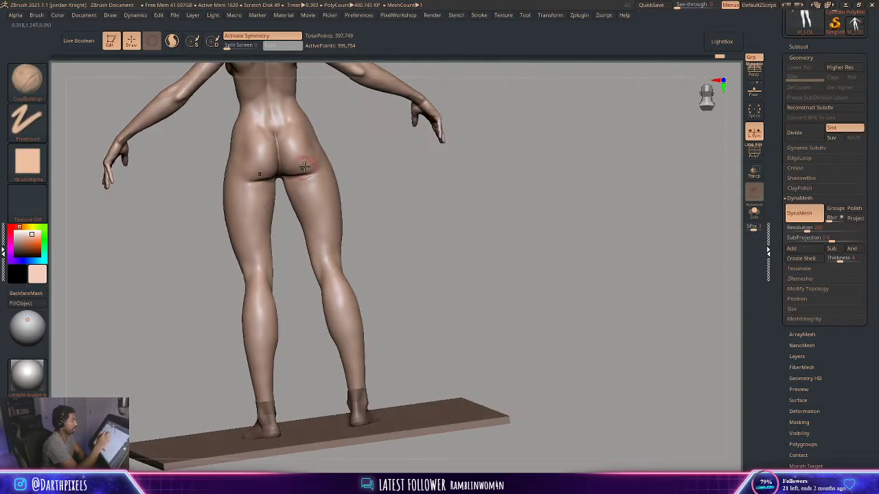
key("shift")
mouse_move(340, 172)
left_mouse_down()
mouse_move(378, 194)
mouse_move(392, 224)
mouse_move(401, 206)
mouse_move(391, 249)
mouse_move(432, 263)
mouse_move(426, 290)
mouse_move(412, 207)
mouse_move(390, 169)
left_mouse_up()
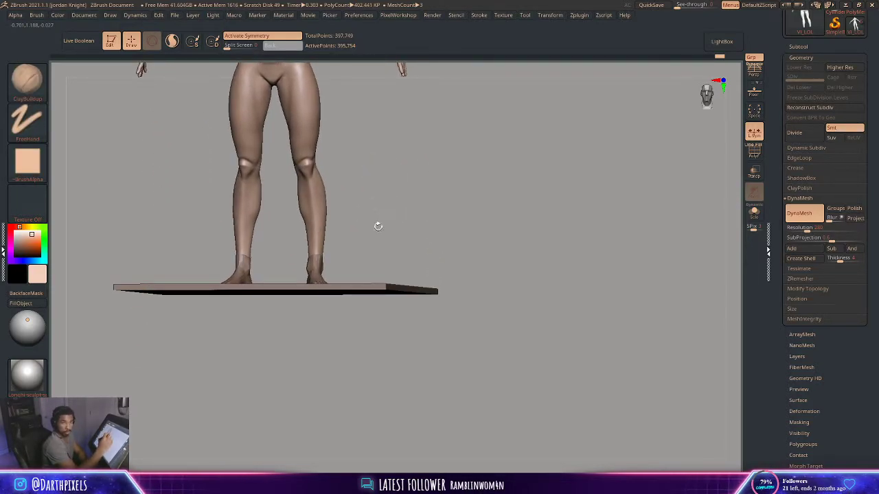
Select the feet subtool and reshape the top rim of the ankles with the Move brush to meet the lower legs
left_click_drag(397, 216, 408, 230, "alt")
left_click_drag(409, 230, 394, 248)
left_click(376, 263, "alt")
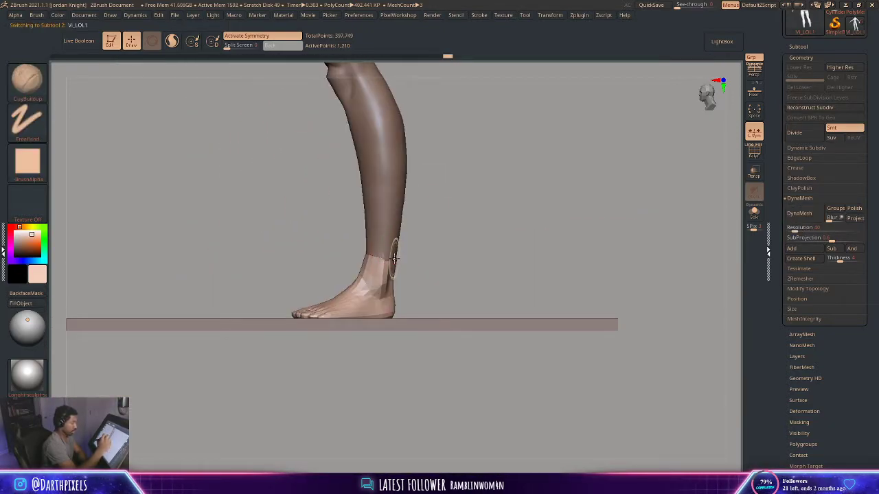
key("space")
key("b")
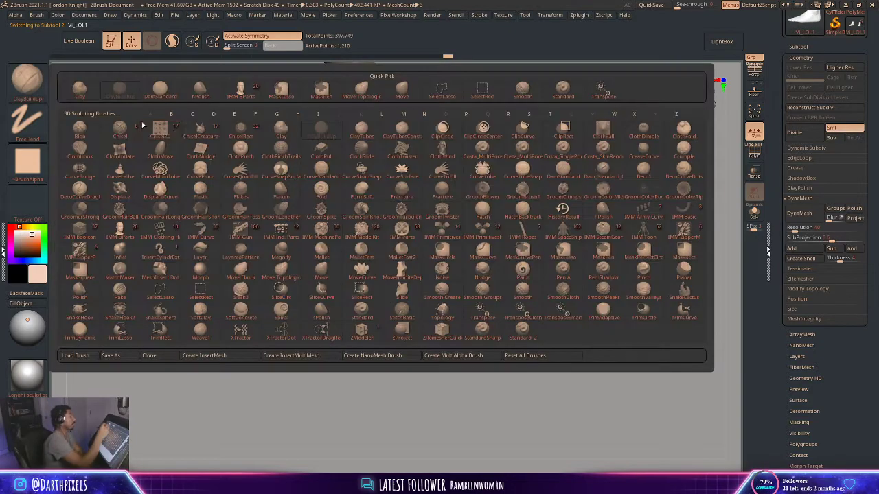
left_click(411, 91)
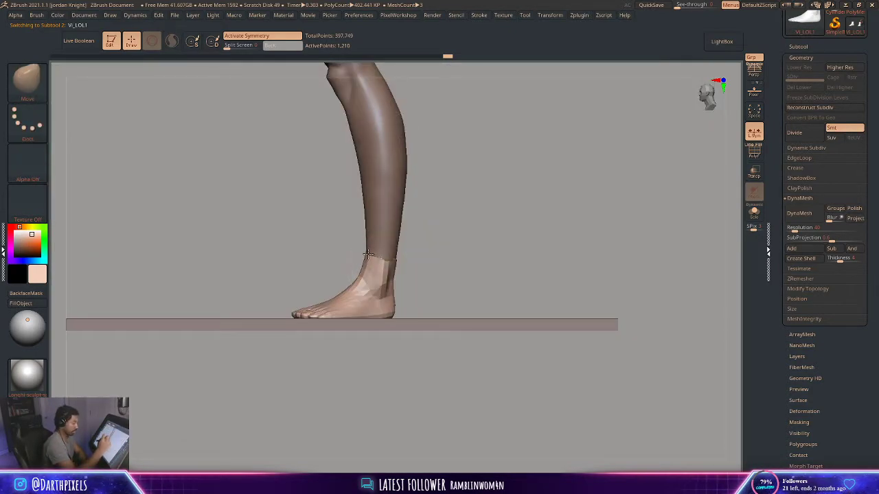
mouse_move(395, 260)
left_mouse_down()
mouse_move(394, 242)
mouse_move(481, 241)
left_mouse_up()
Select the body subtool and adjust the thumb side of the hand with the Move brush
mouse_move(481, 241)
left_mouse_down("alt")
mouse_move(445, 204)
mouse_move(428, 326)
mouse_move(418, 298)
mouse_move(432, 300)
mouse_move(467, 216)
mouse_move(553, 155)
left_mouse_up("alt")
left_click(490, 157, "alt")
key("space")
left_click_drag(489, 216, 475, 170)
key("space")
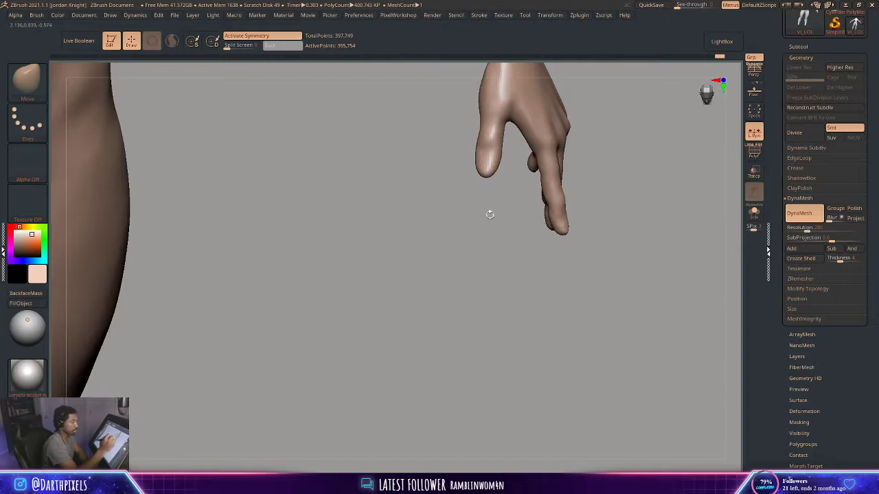
left_click_drag(489, 214, 473, 172, "alt")
left_click_drag(463, 246, 460, 180, "alt")
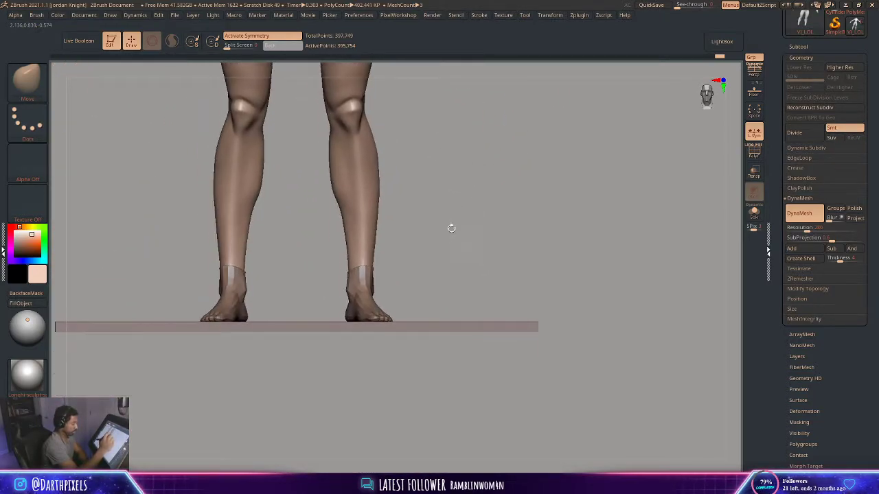
Select the feet subtool and pull the back of the ankles into line with the lower legs using the Move brush
left_click_drag(451, 228, 421, 244)
left_click(433, 271, "alt")
left_click_drag(486, 218, 450, 237)
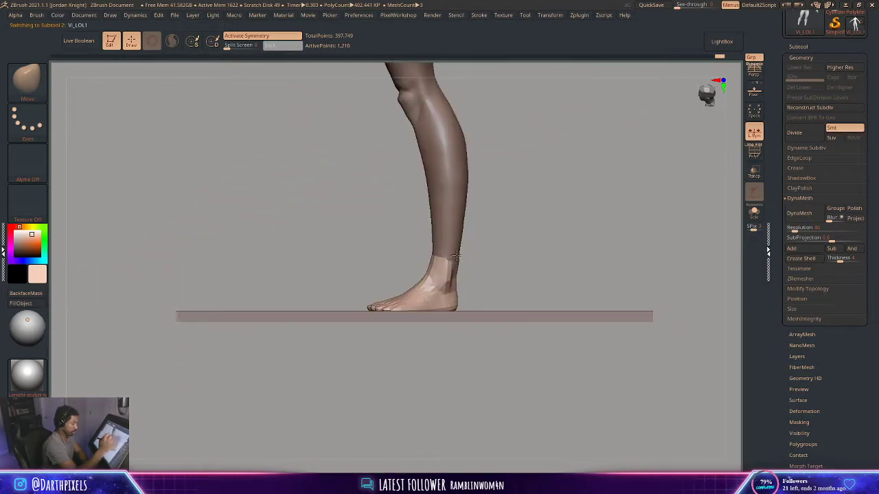
key("space")
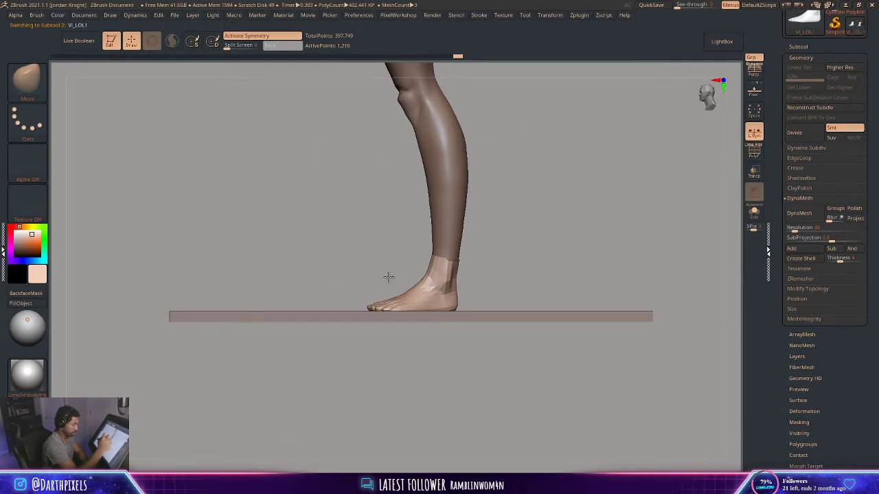
left_click_drag(389, 277, 410, 266)
left_click_drag(398, 268, 431, 302, "alt")
mouse_move(410, 249)
left_mouse_down()
mouse_move(403, 256)
mouse_move(412, 253)
left_mouse_up()
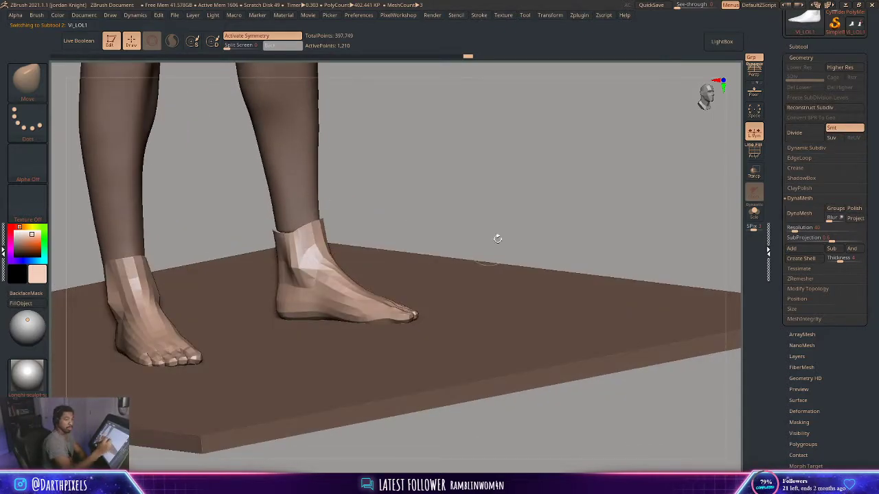
Isolate the feet and build up their inner sides around the arch with ClayBuildup, ending with all subtools shown again
left_click(754, 211)
left_click_drag(483, 239, 373, 316)
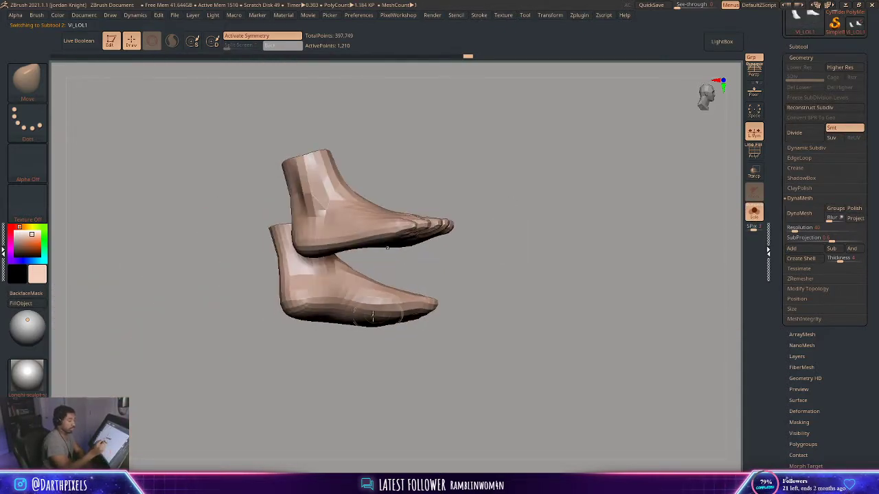
key("b")
key("c")
key("b")
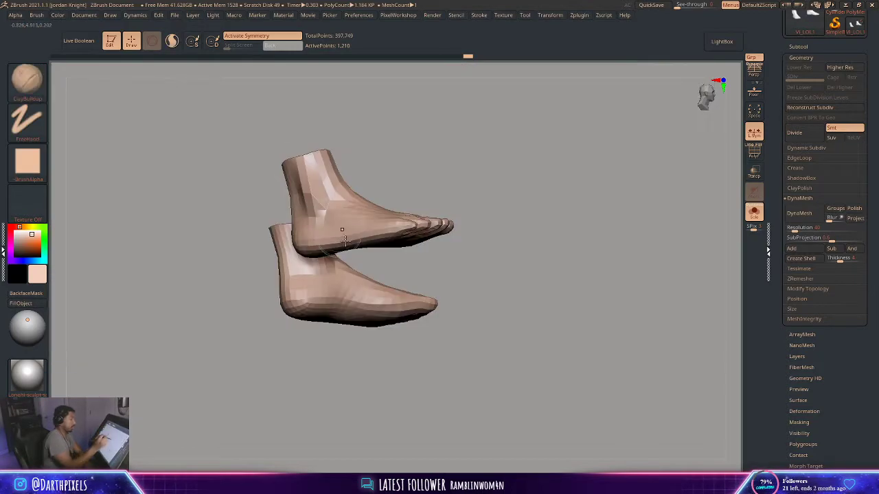
left_click_drag(337, 305, 402, 306)
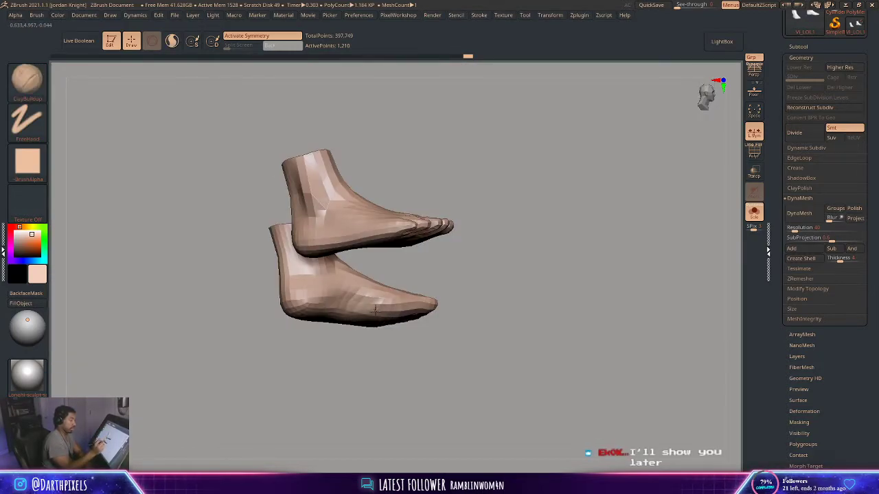
mouse_move(461, 274)
left_mouse_down()
mouse_move(382, 321)
mouse_move(368, 310)
mouse_move(380, 316)
left_mouse_up()
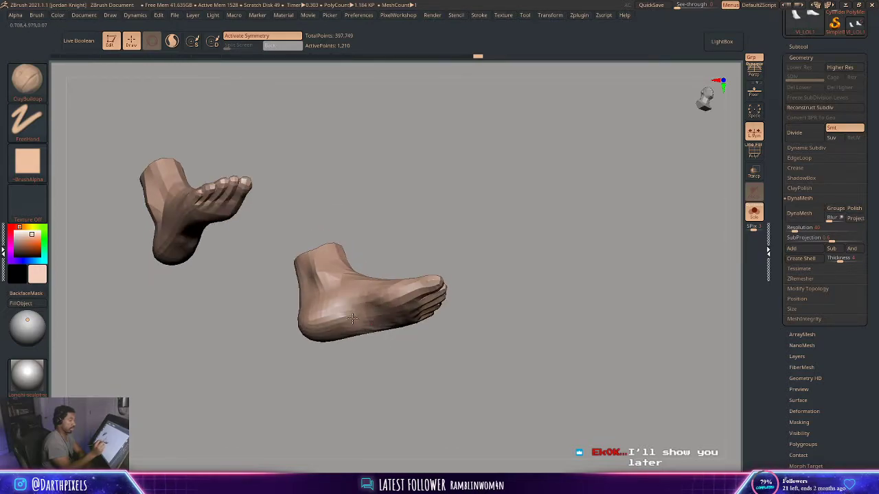
left_click_drag(485, 250, 592, 233, "shift")
left_click(754, 218)
Adjust the outer edge of the ankles on the feet subtool with the Move brush in the front view
left_click_drag(513, 208, 427, 228, "shift")
mouse_move(427, 228)
left_mouse_down("shift")
mouse_move(405, 233)
mouse_move(447, 245)
mouse_move(420, 287)
mouse_move(402, 244)
left_mouse_up("shift")
left_click(371, 287, "alt")
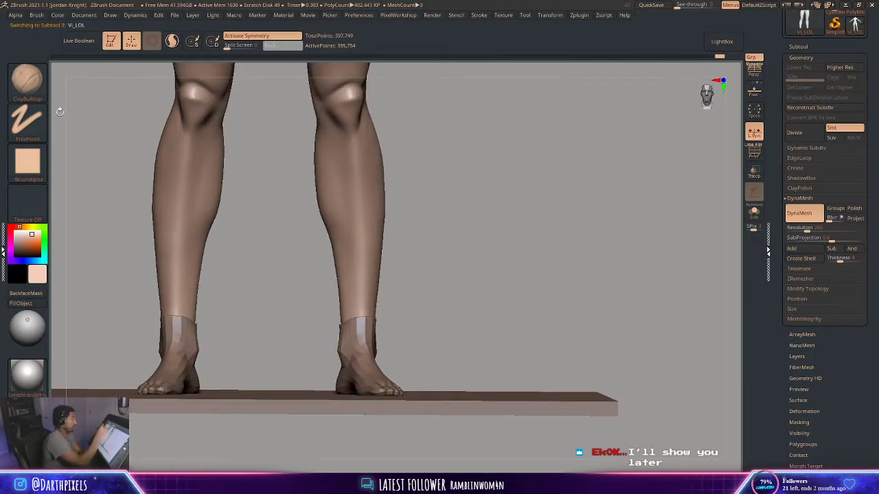
key("b")
key("m")
key("v")
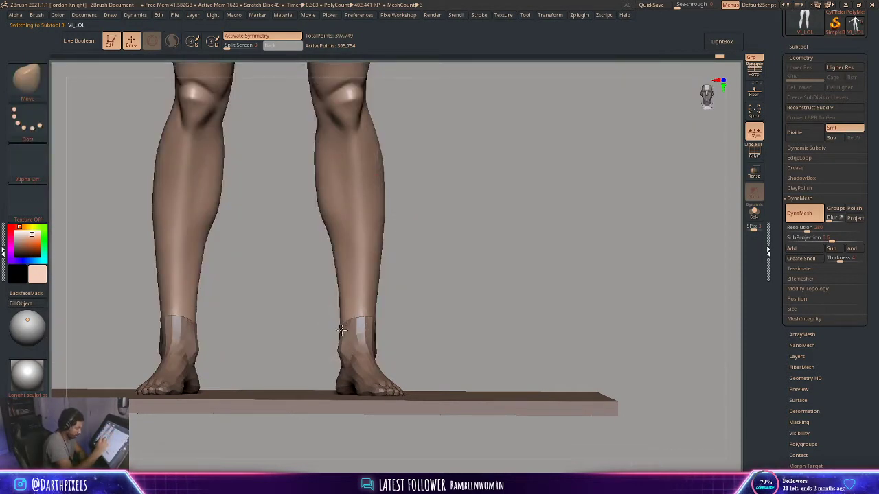
left_click(375, 326, "alt")
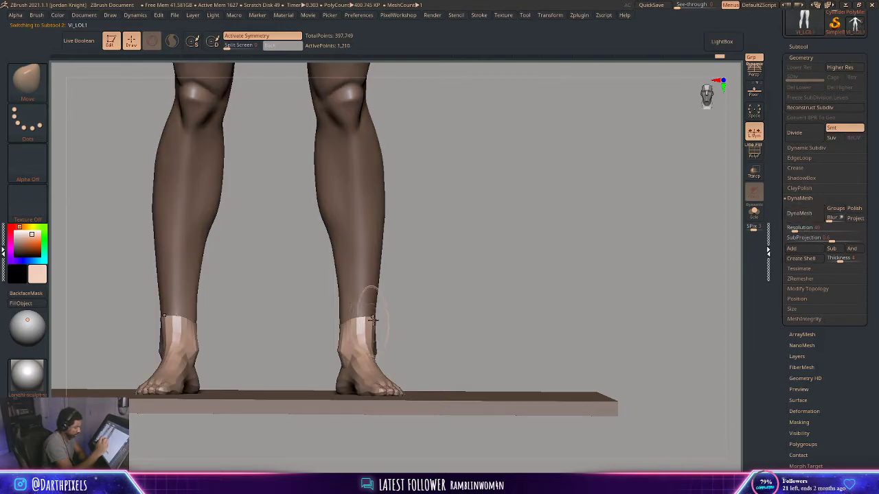
mouse_move(376, 321)
left_mouse_down()
mouse_move(394, 243)
mouse_move(393, 352)
left_mouse_up()
Adjust the inner contour of the body's lower legs with the Move brush and review the figure in perspective
left_click(349, 318, "alt")
key("space")
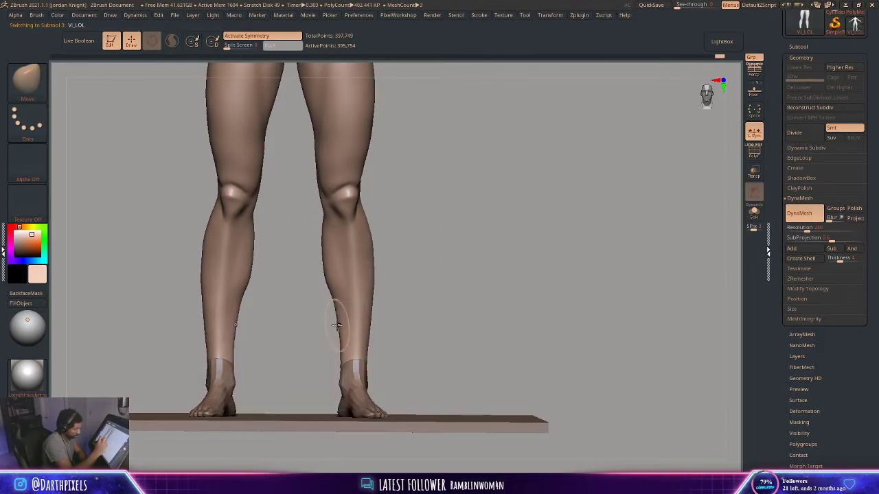
left_click_drag(410, 298, 386, 318, "alt")
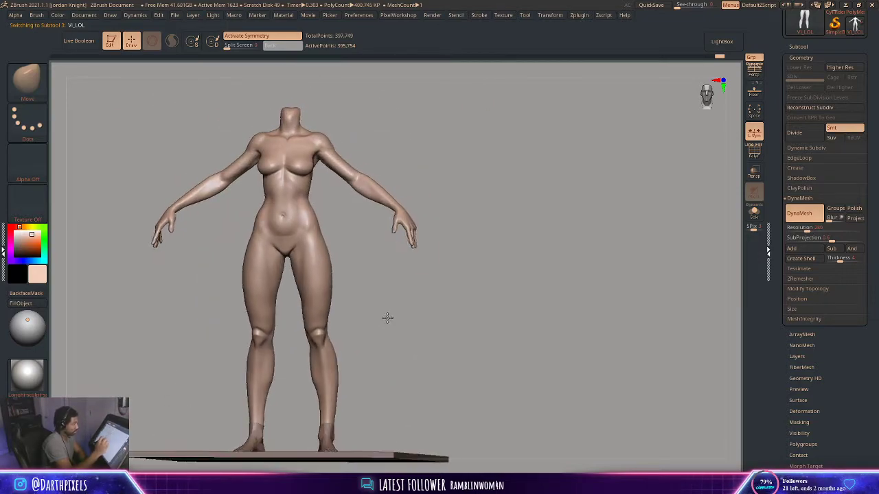
left_click_drag(517, 260, 396, 294)
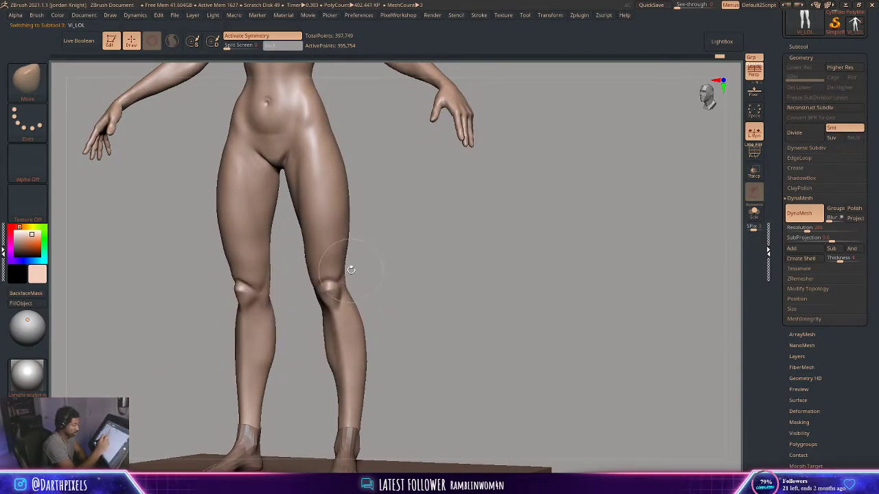
left_click_drag(350, 270, 301, 261)
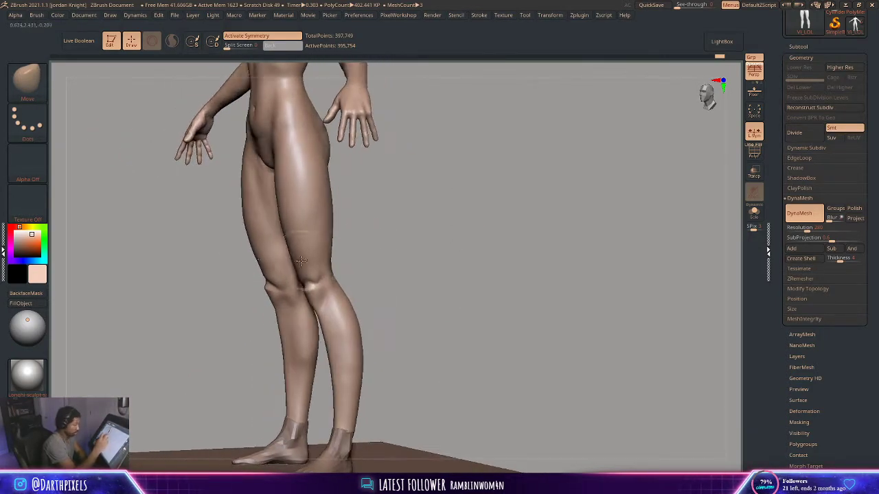
mouse_move(353, 243)
left_mouse_down()
mouse_move(296, 259)
mouse_move(369, 230)
mouse_move(360, 248)
left_mouse_up()
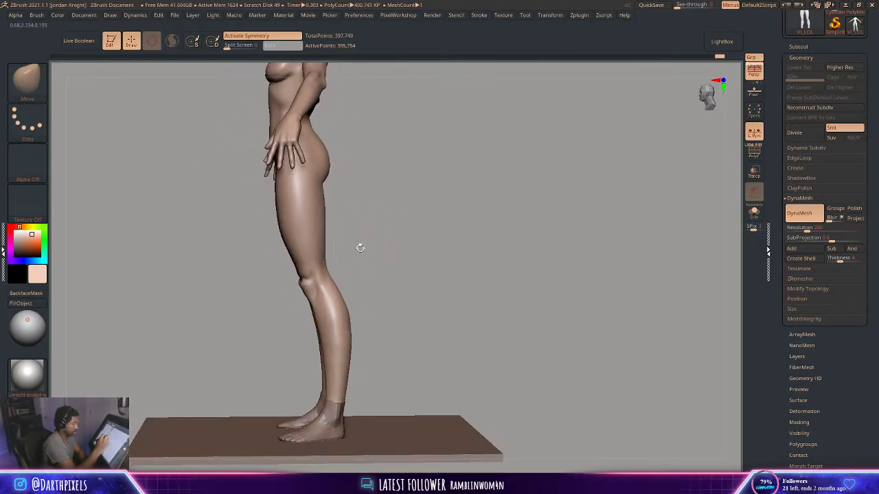
left_click_drag(351, 328, 406, 308)
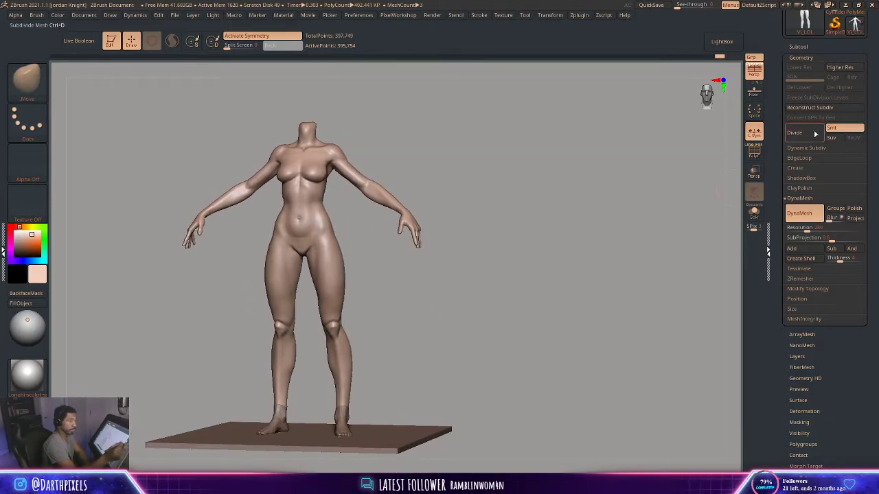
Make the head subtool PM3D_Cylinder3D1_1 visible
left_click(797, 46)
left_click(859, 65)
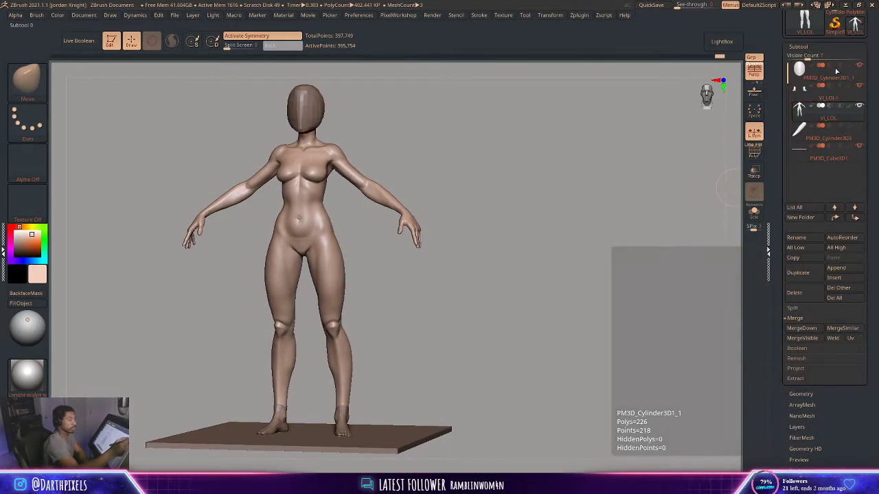
left_click_drag(484, 191, 467, 213)
Select the feet subtool and examine how the ankles join the lower legs from the front and side
left_click(368, 300, "alt")
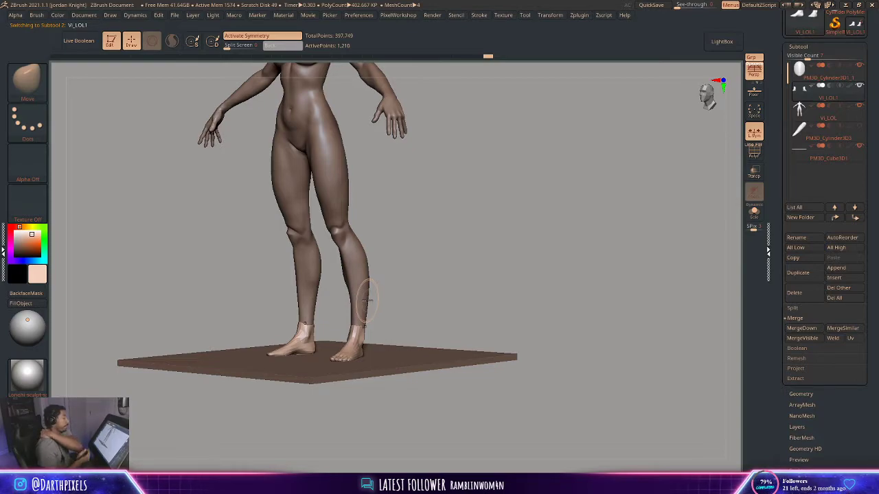
left_click_drag(405, 238, 472, 233)
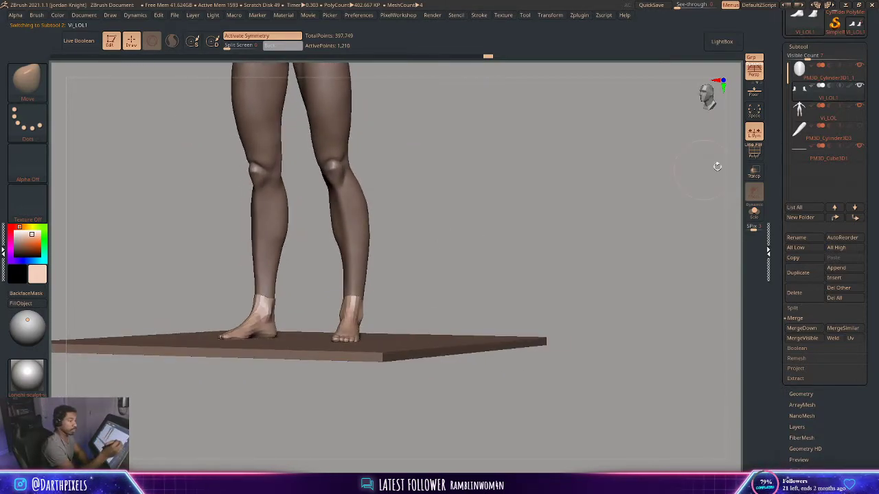
left_click(805, 46)
left_click(802, 58)
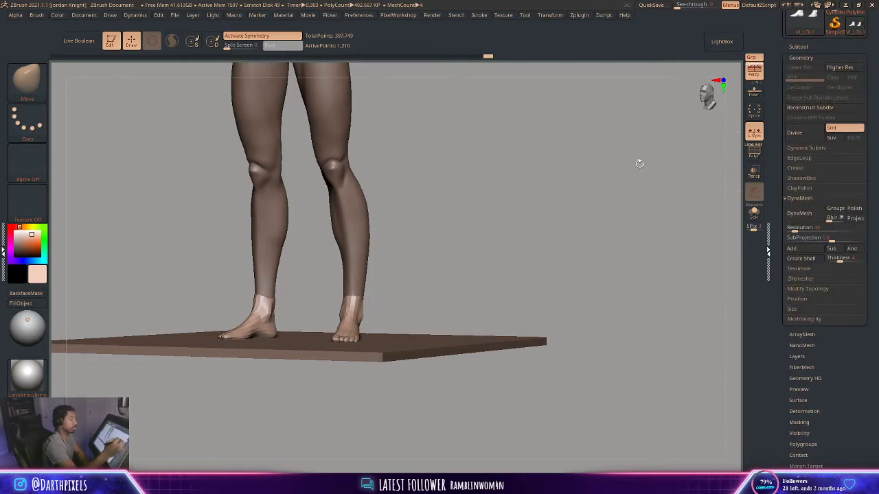
left_click_drag(417, 242, 371, 274)
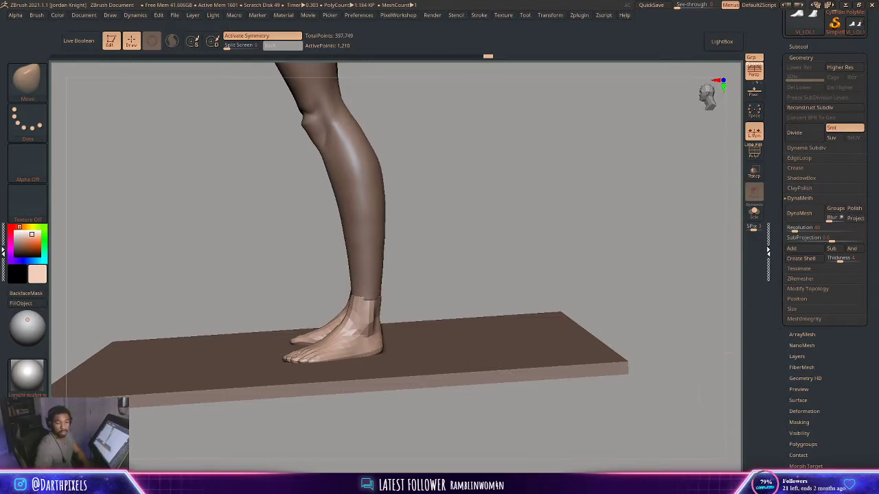
left_click(799, 46)
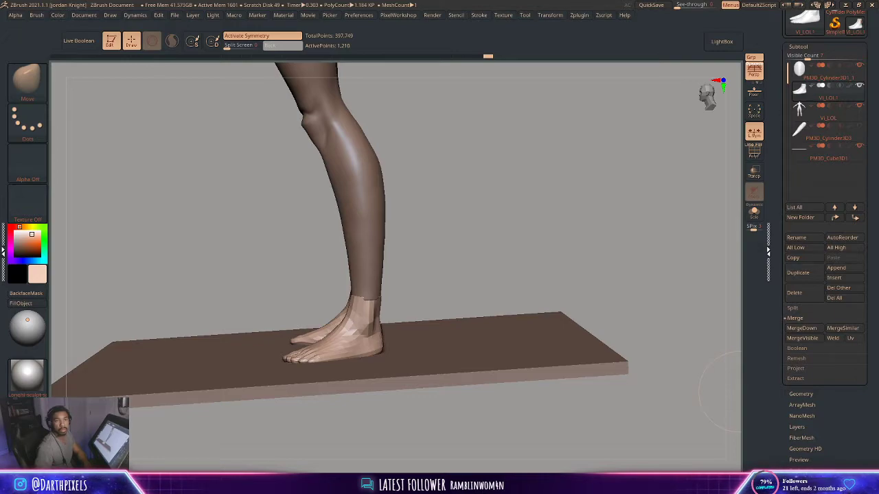
mouse_move(503, 274)
left_mouse_down()
mouse_move(433, 223)
mouse_move(445, 224)
left_mouse_up()
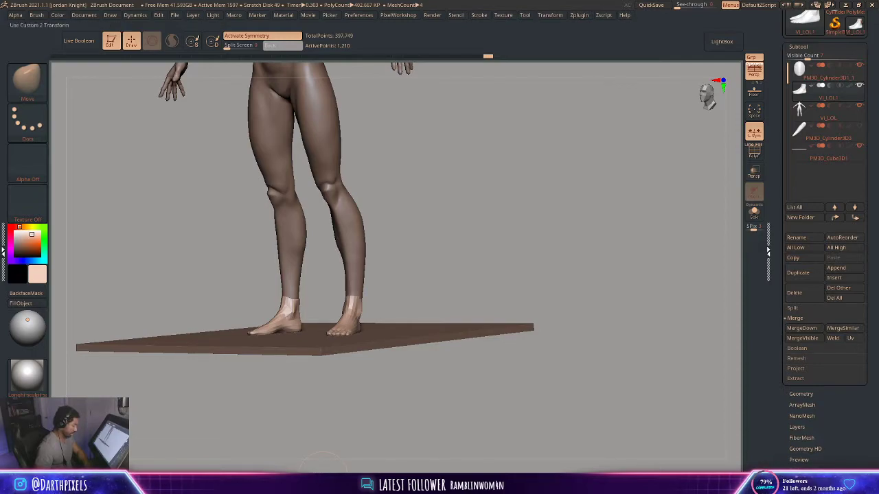
left_click_drag(504, 228, 439, 248)
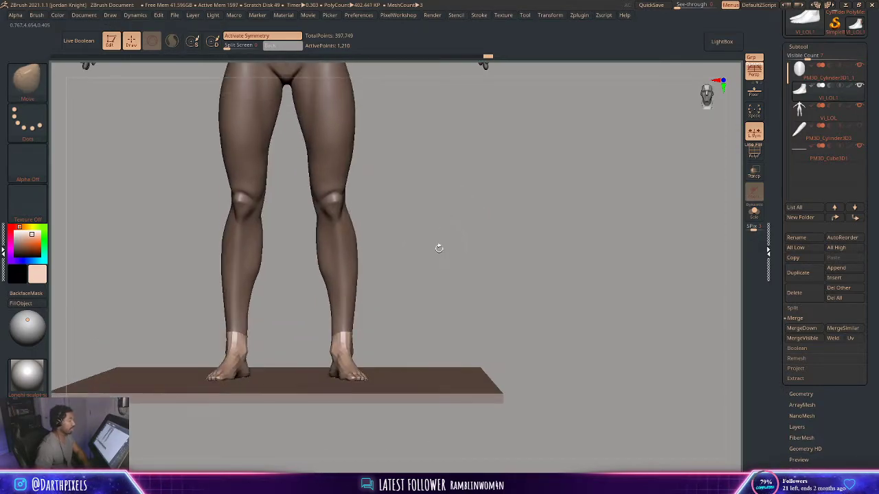
Select the body subtool Vi_LOL, refine the inner calf contour with the Move brush and review the whole figure
left_click(314, 248, "alt")
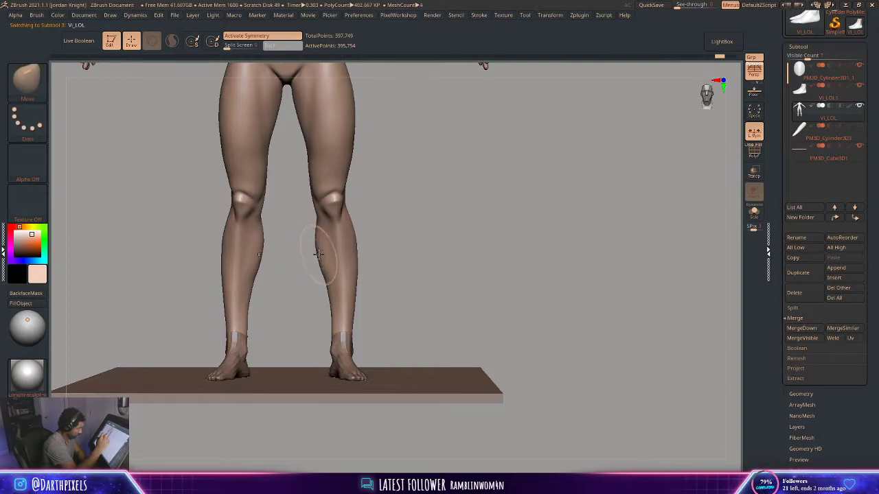
key("space")
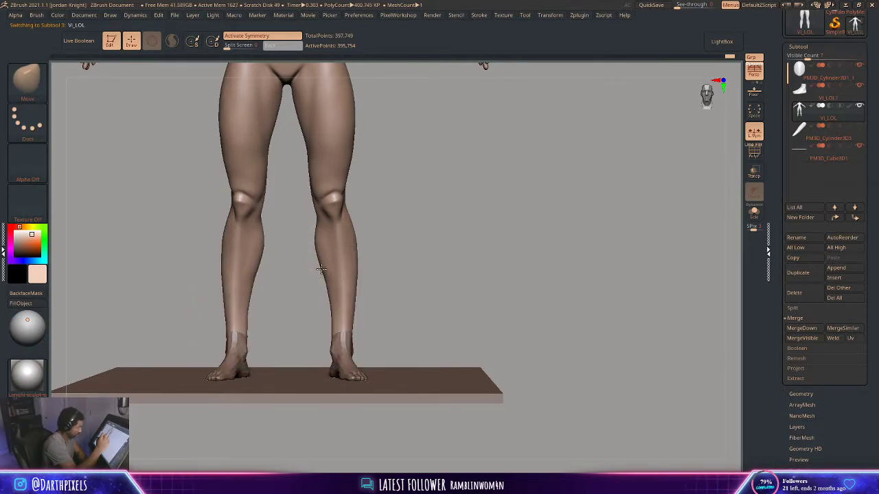
mouse_move(320, 269)
left_mouse_down()
mouse_move(392, 215)
mouse_move(365, 216)
mouse_move(370, 257)
mouse_move(307, 269)
mouse_move(392, 301)
mouse_move(483, 281)
mouse_move(518, 255)
mouse_move(458, 316)
mouse_move(447, 245)
mouse_move(469, 243)
mouse_move(463, 300)
mouse_move(442, 296)
left_mouse_up()
key("space")
key("shift")
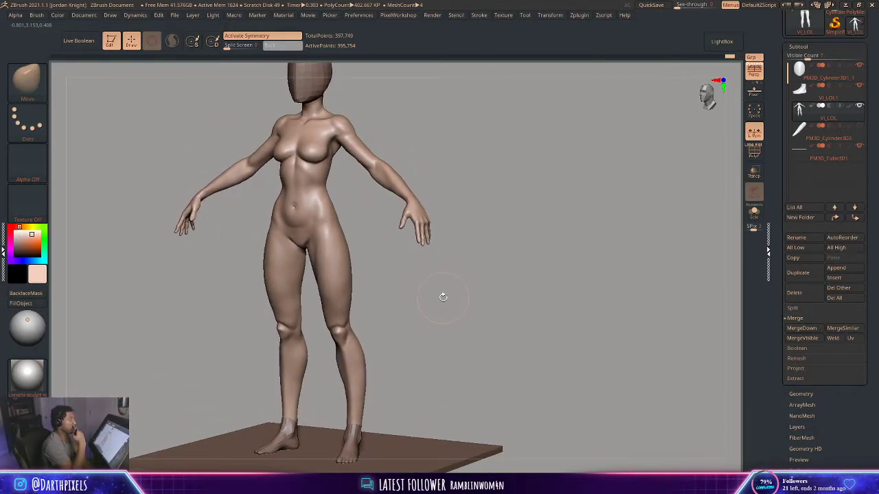
mouse_move(332, 158)
right_mouse_down()
mouse_move(337, 131)
mouse_move(299, 157)
mouse_move(355, 124)
mouse_move(434, 116)
mouse_move(394, 137)
mouse_move(396, 149)
mouse_move(373, 124)
mouse_move(437, 137)
mouse_move(391, 142)
mouse_move(428, 133)
mouse_move(425, 178)
mouse_move(381, 180)
mouse_move(419, 157)
mouse_move(400, 161)
mouse_move(449, 153)
mouse_move(428, 145)
mouse_move(473, 133)
mouse_move(447, 190)
mouse_move(418, 181)
mouse_move(439, 169)
mouse_move(416, 227)
mouse_move(416, 157)
right_mouse_up()
right_click(396, 148)
key("shift")
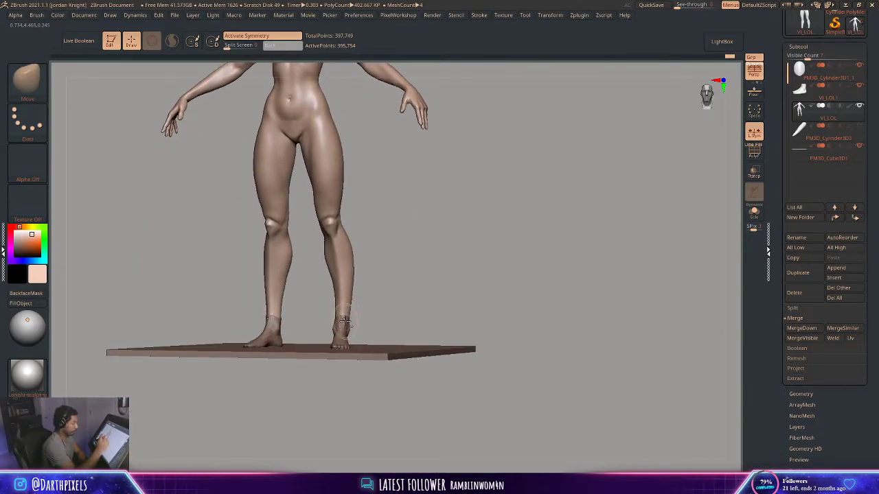
Place the body subtool Vi_LOL directly above the feet subtool Vi_LOL1 and merge the two subtools
left_click(345, 320, "alt")
right_click_drag(549, 196, 503, 241)
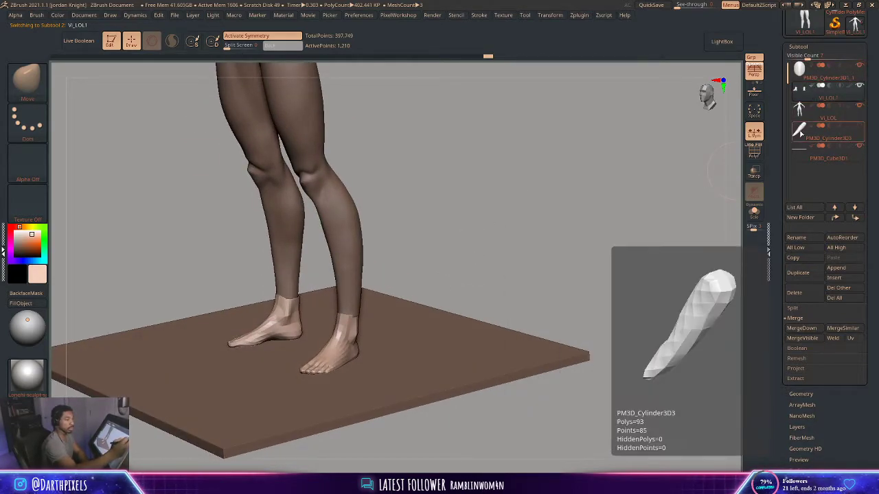
left_click(808, 111)
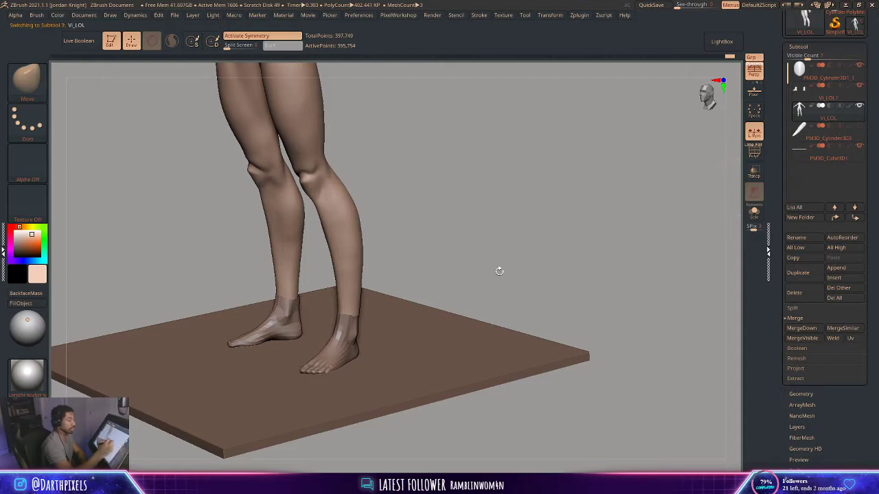
left_click(800, 92)
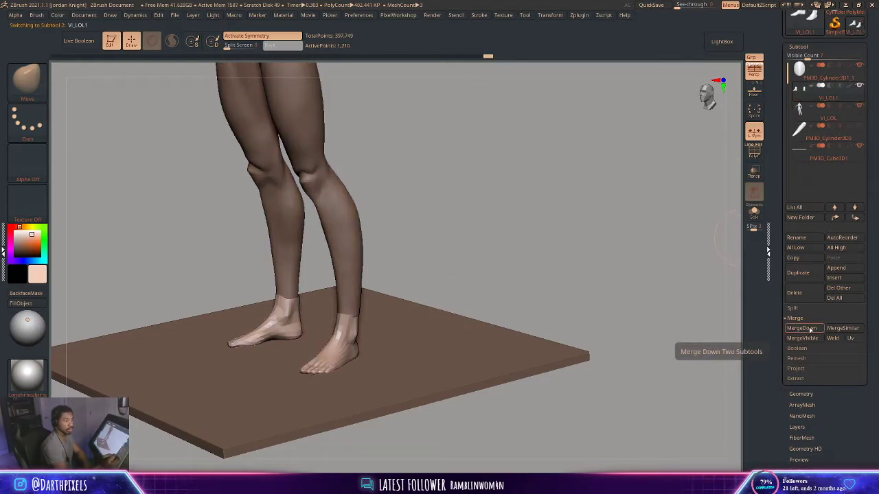
left_click(807, 111)
left_click(841, 218)
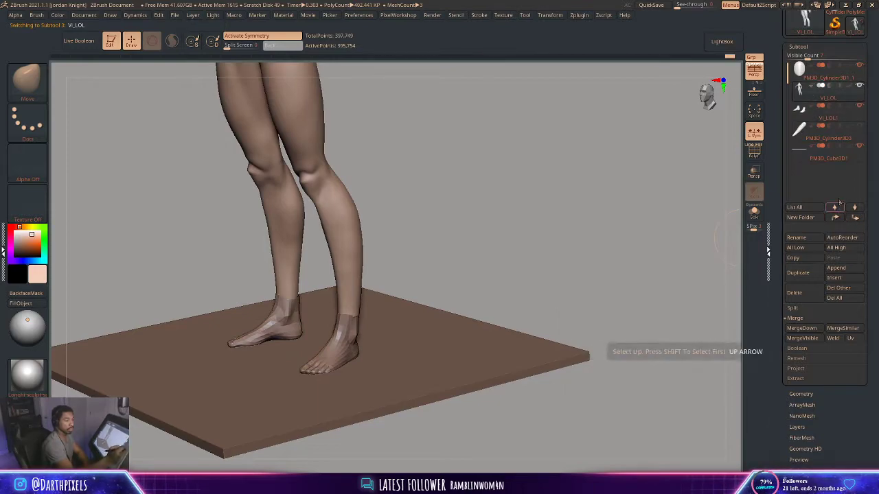
left_click(802, 328)
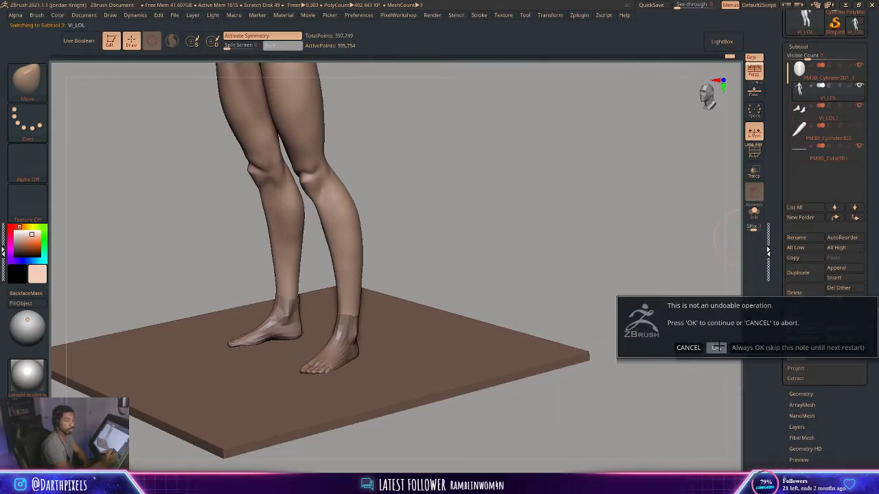
left_click(716, 348)
Switch to the Move Topological brush, close the open holes in the merged body mesh and check its wireframe around the ankles
left_click_drag(442, 189, 362, 224)
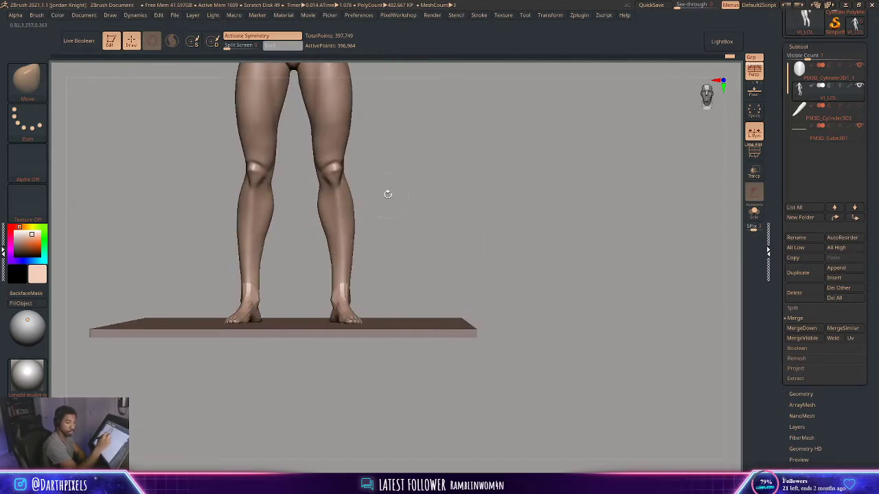
left_click_drag(388, 194, 353, 192)
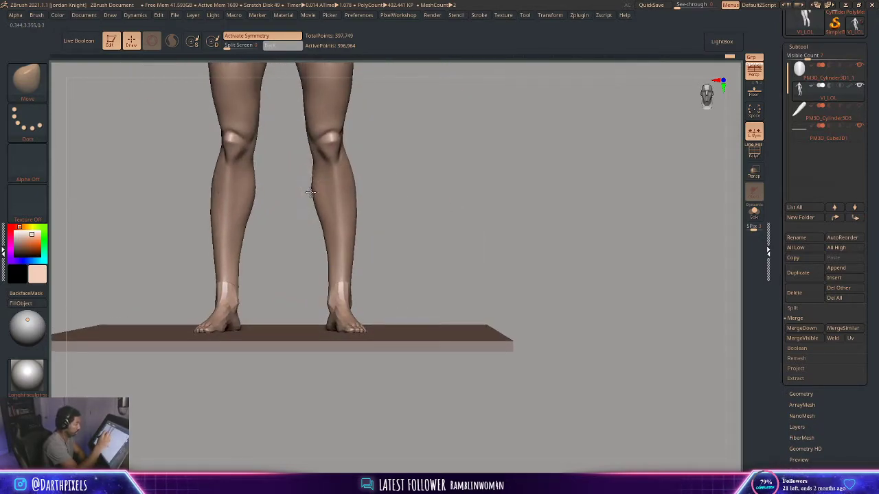
mouse_move(385, 192)
left_mouse_down()
mouse_move(414, 193)
mouse_move(419, 182)
mouse_move(410, 227)
mouse_move(384, 232)
mouse_move(359, 260)
left_mouse_up()
key("shift+f")
key("shift+f")
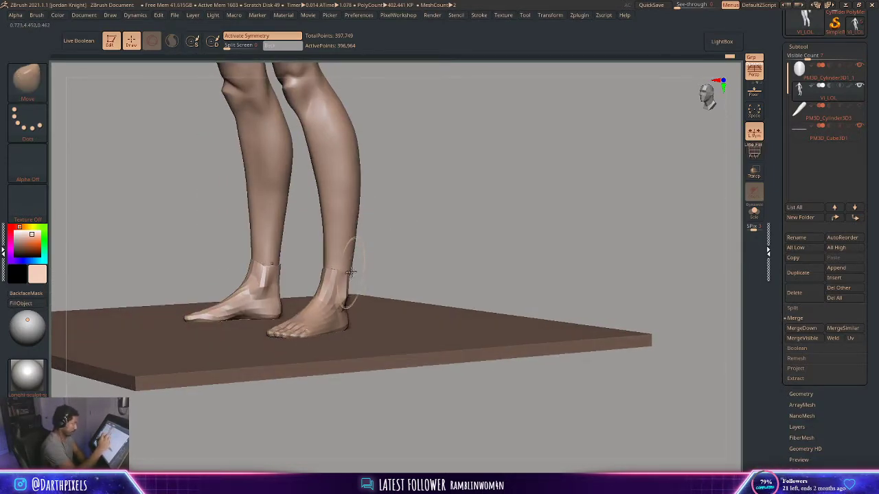
key("b")
key("m")
key("t")
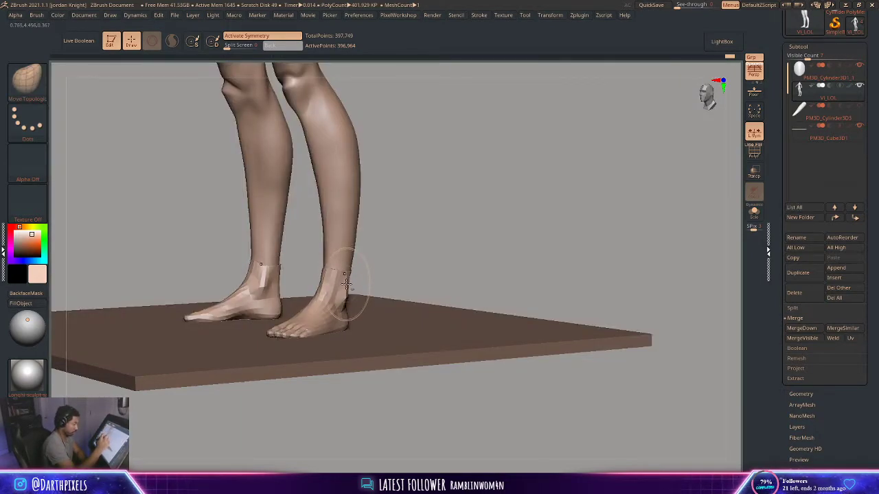
key("q")
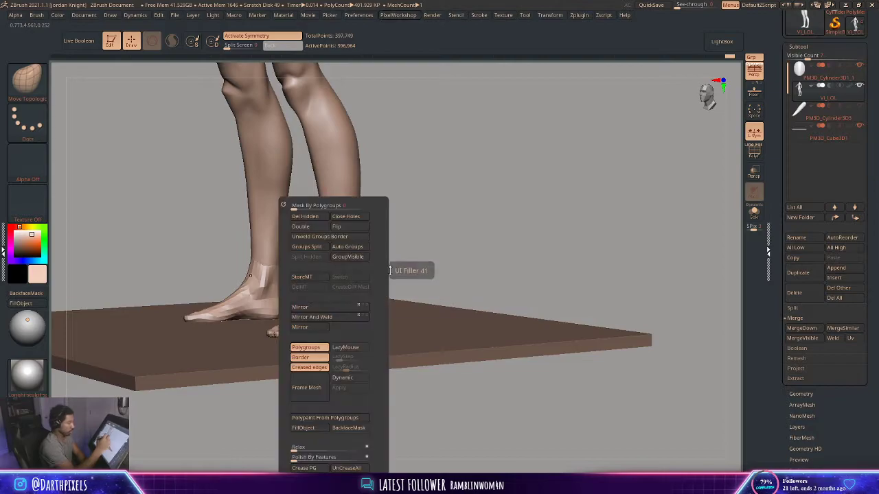
left_click(360, 217)
key("shift+f")
left_click_drag(414, 209, 397, 257, "shift")
key("shift+f")
Define the back of the shoulder with the DamStandard brush and smooth the area
left_click_drag(617, 116, 482, 266)
left_click_drag(594, 108, 334, 157)
key("space")
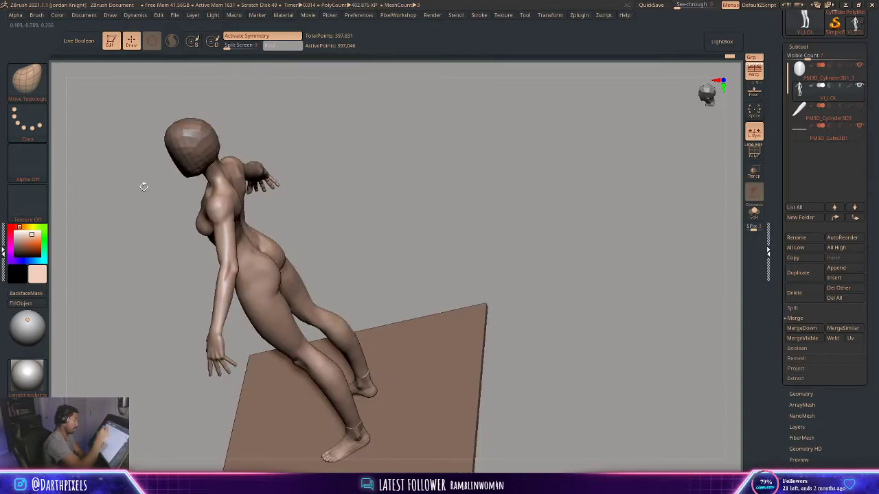
key("b")
key("d")
key("s")
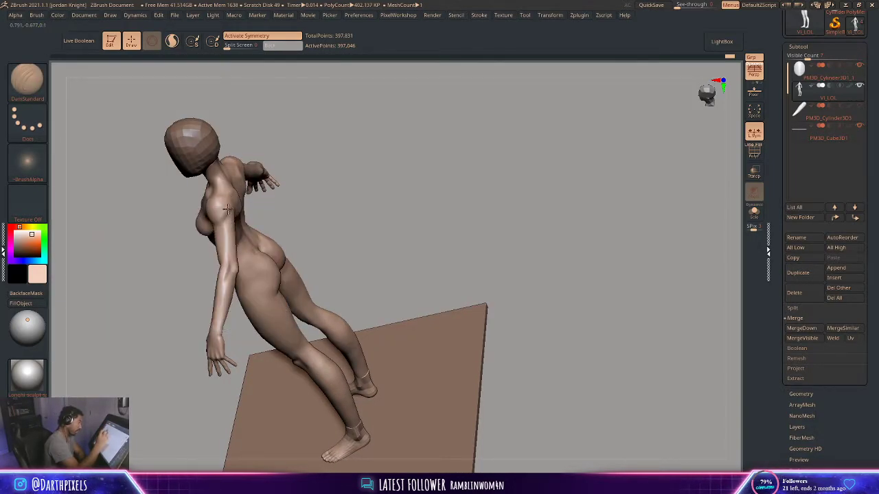
left_click_drag(295, 162, 269, 195)
mouse_move(265, 280)
left_mouse_down("alt")
mouse_move(267, 289)
mouse_move(280, 267)
left_mouse_up("alt")
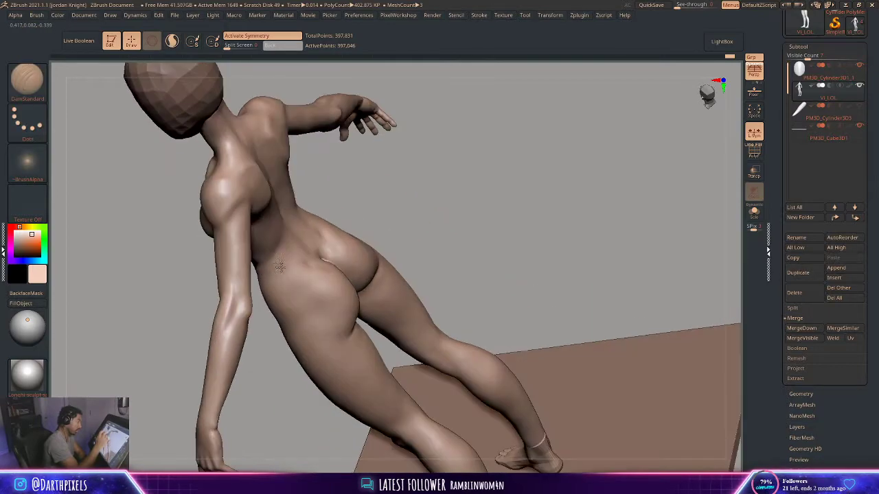
right_click_drag(280, 267, 273, 273)
left_click_drag(251, 181, 246, 197)
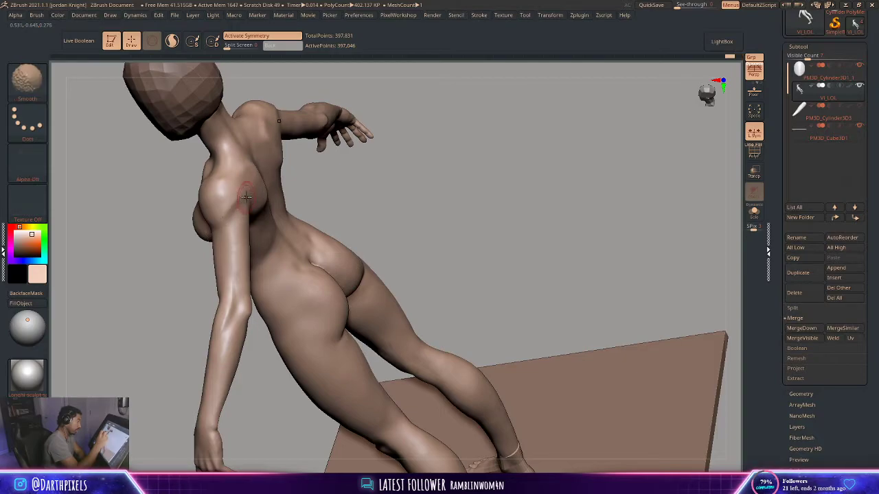
Carve the crease between the chest and the front of the shoulder with DamStandard and smooth the deltoid
left_click_drag(444, 140, 319, 209)
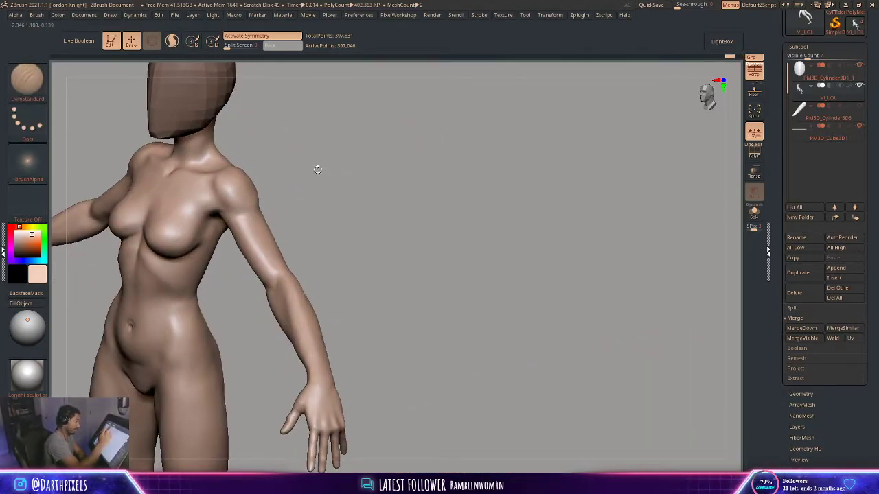
left_click_drag(316, 167, 241, 229)
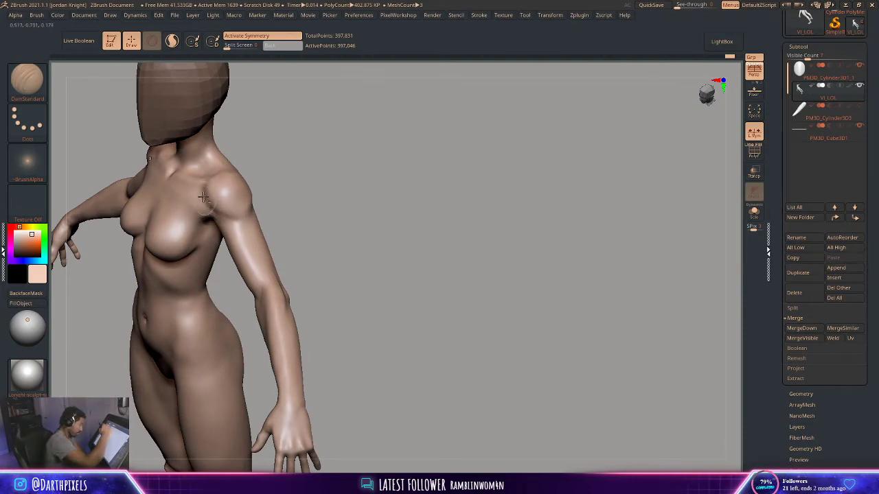
left_click_drag(271, 207, 218, 186, "shift")
key("space")
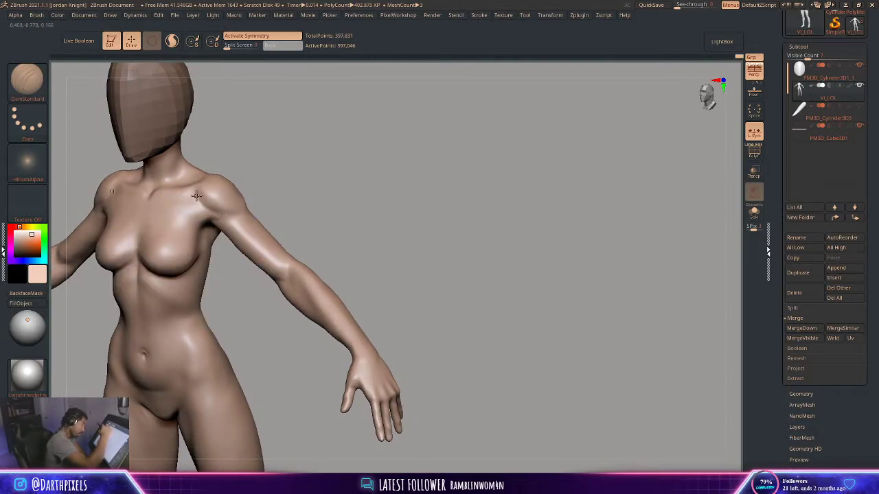
left_click_drag(212, 210, 239, 217)
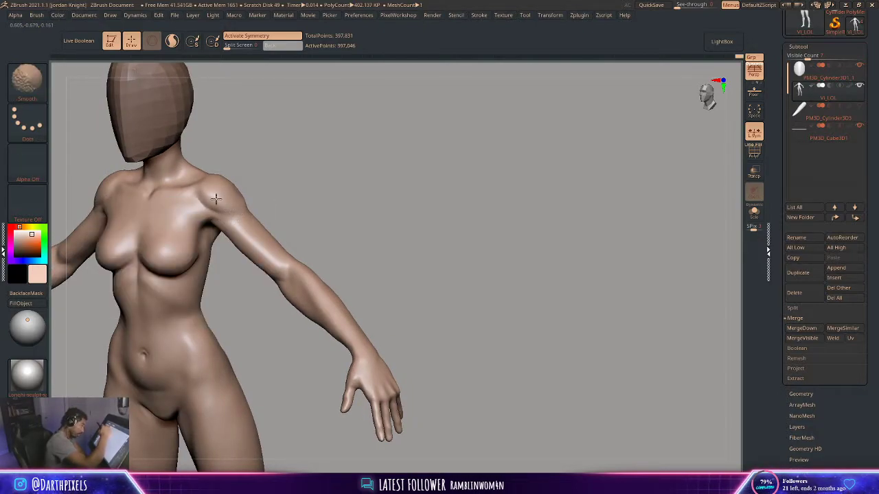
mouse_move(238, 172)
left_mouse_down("shift")
mouse_move(263, 181)
mouse_move(245, 172)
mouse_move(250, 186)
mouse_move(236, 188)
mouse_move(238, 181)
left_mouse_up("shift")
Refine the transition from the rear shoulder to the upper arm and smooth it
left_click_drag(323, 137, 278, 174)
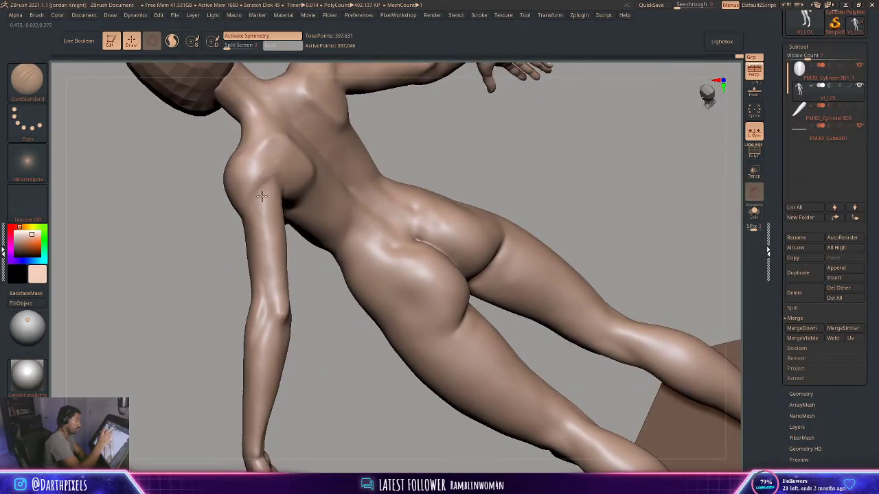
left_click_drag(262, 196, 277, 170, "shift")
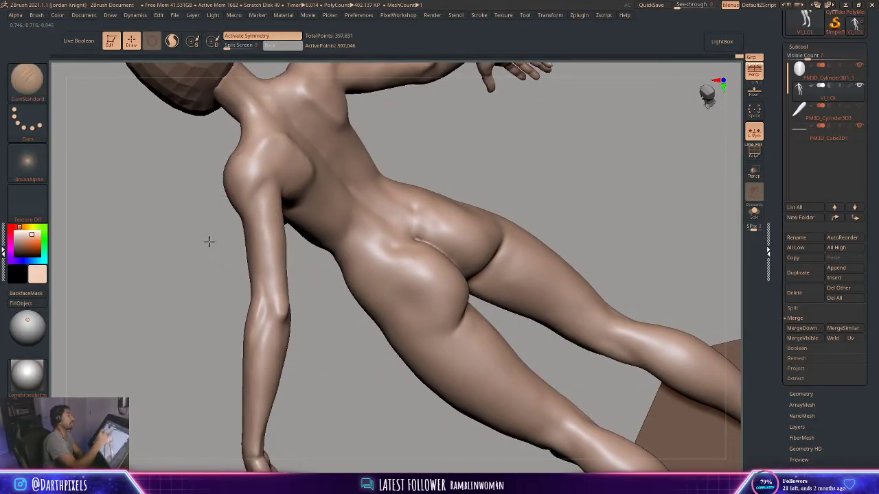
mouse_move(208, 241)
left_mouse_down()
mouse_move(398, 268)
mouse_move(416, 196)
mouse_move(407, 155)
mouse_move(344, 190)
mouse_move(418, 222)
mouse_move(371, 231)
mouse_move(368, 144)
left_mouse_up()
Remesh the merged body and feet into one continuous mesh with DynaMesh
left_click_drag(377, 220, 348, 227)
left_click_drag(354, 288, 418, 182)
left_click(802, 47)
left_click(805, 48)
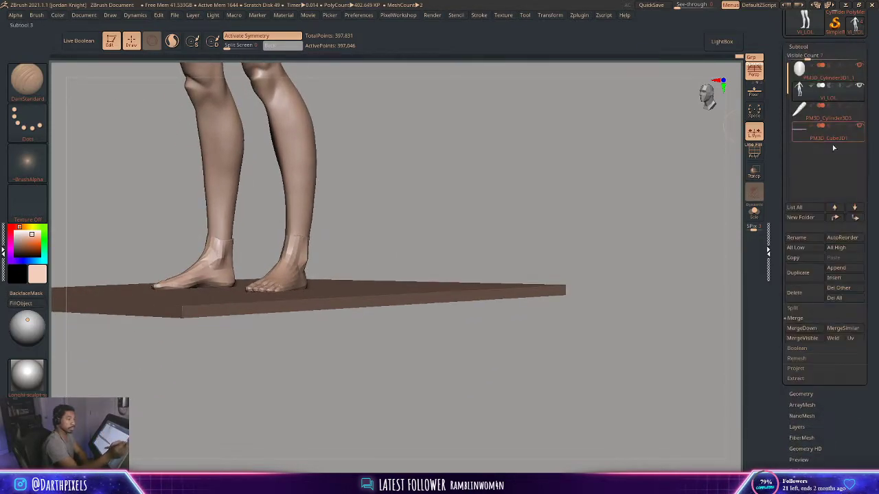
left_click(801, 394)
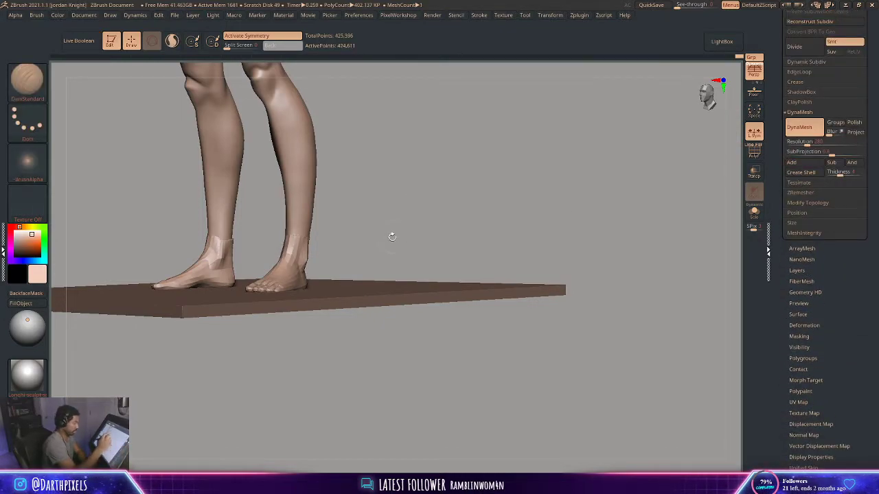
Review the remeshed figure as a whole and inspect the ankle joints up close from the side
left_click_drag(392, 231, 523, 275)
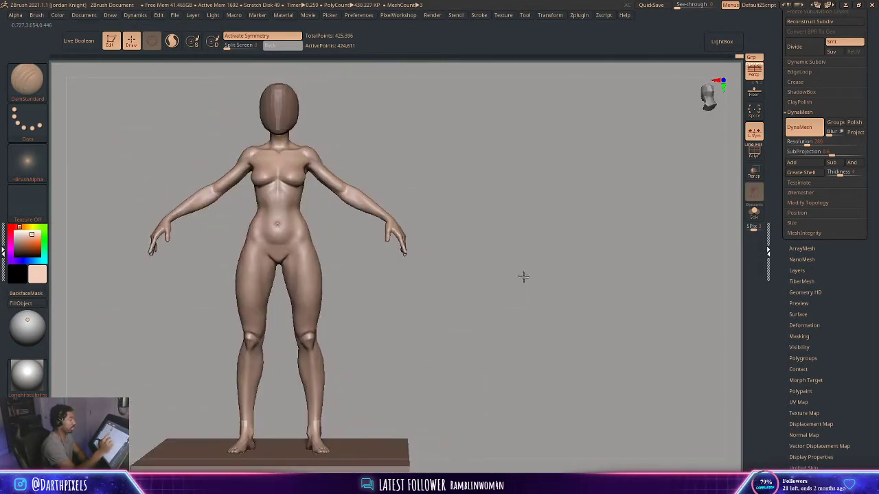
left_click_drag(410, 307, 350, 400)
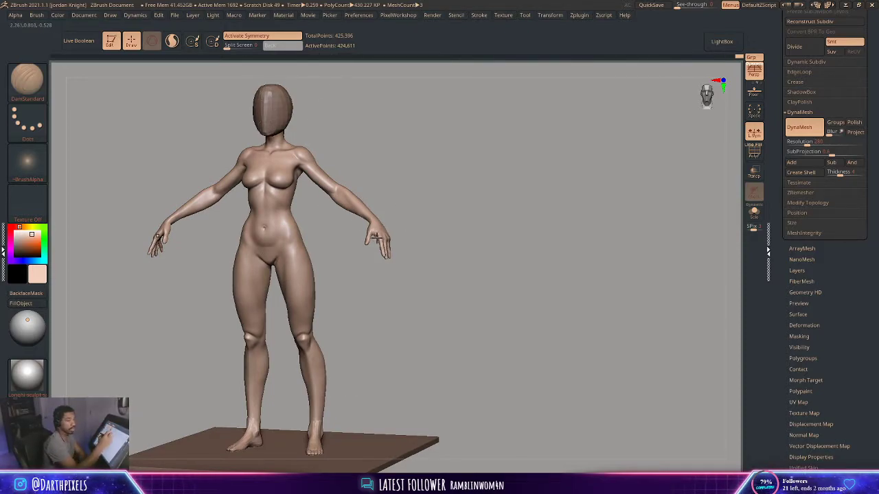
left_click_drag(412, 202, 323, 285)
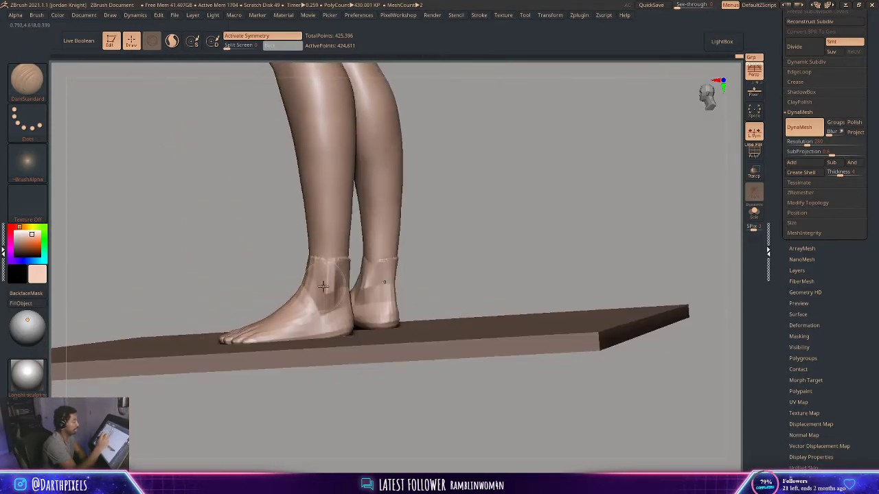
Carve the hollow around the outer ankle with DamStandard and smooth the polygroup seam around the back of the ankle
key("b")
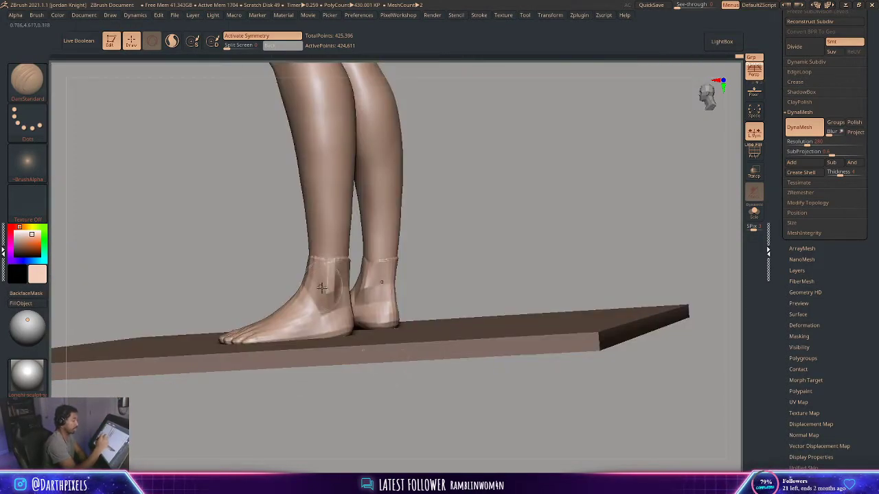
key("space")
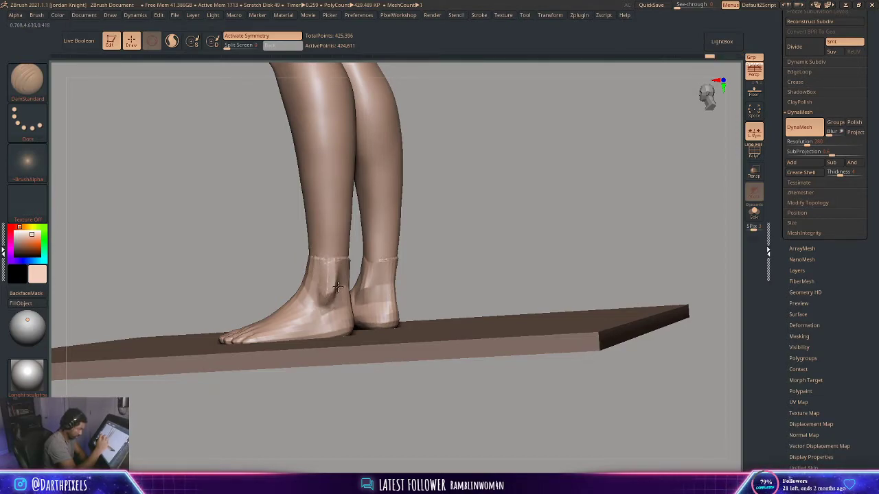
key("shift")
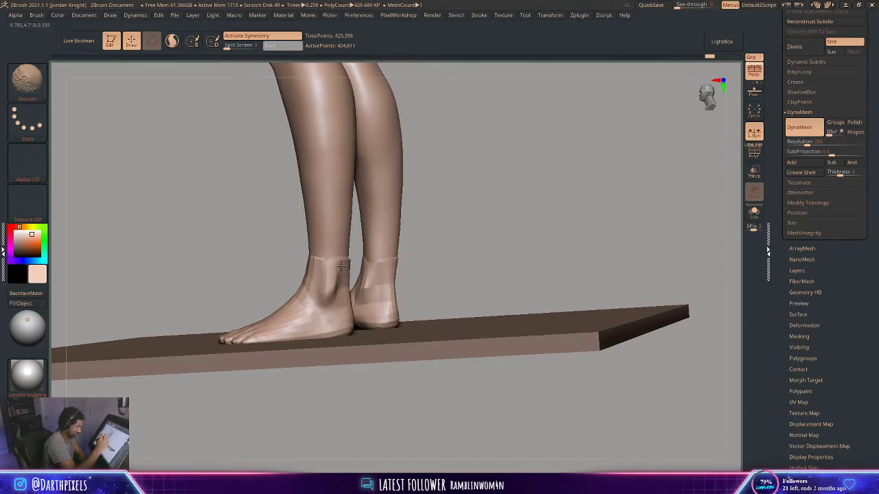
left_click_drag(439, 206, 340, 175)
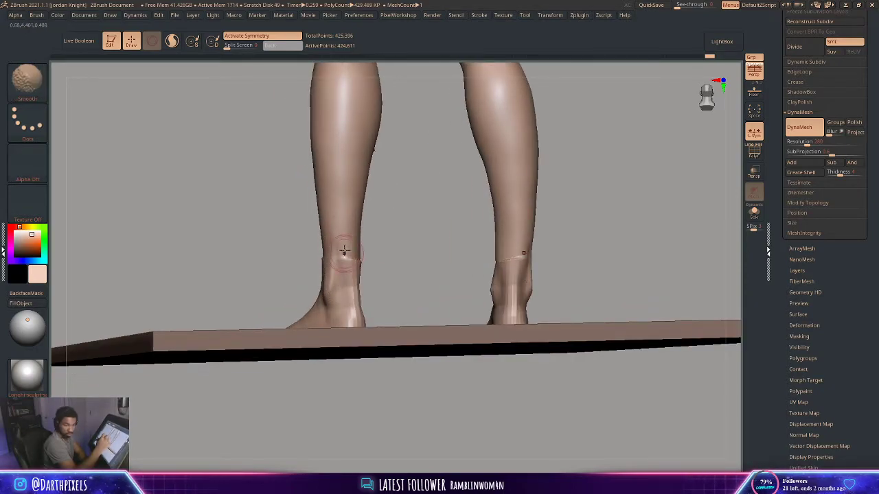
left_click_drag(349, 253, 350, 257, "shift")
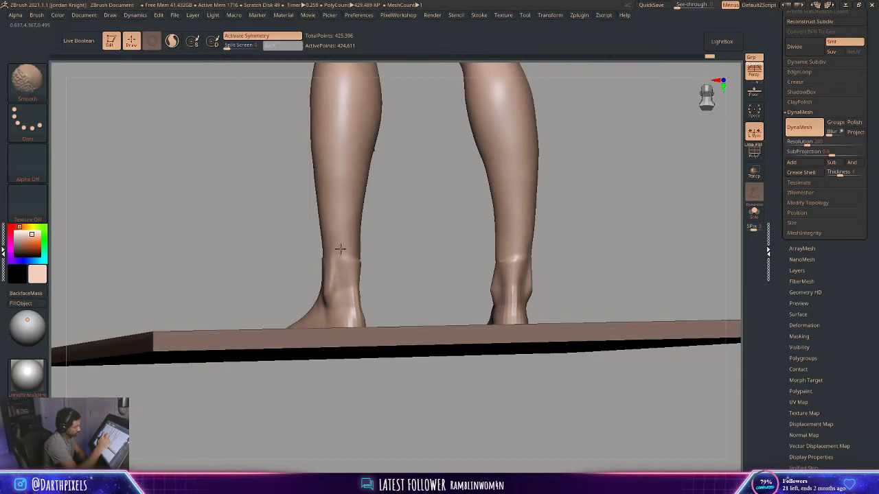
right_click(355, 263)
Build up the ankle area with the ClayBuildup brush and smooth it into the lower leg and foot
left_click(39, 96)
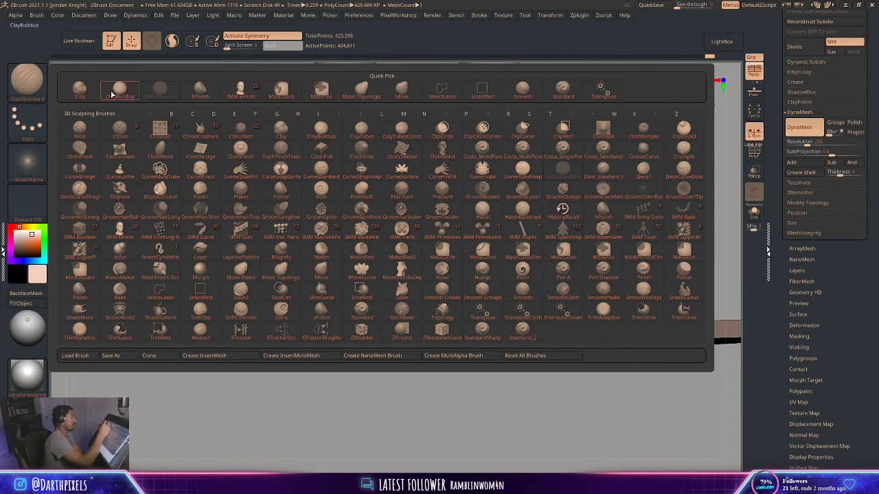
left_click(121, 88)
mouse_move(217, 150)
left_mouse_down()
mouse_move(375, 226)
mouse_move(361, 252)
mouse_move(380, 251)
mouse_move(371, 291)
mouse_move(354, 274)
mouse_move(351, 306)
mouse_move(344, 266)
mouse_move(398, 235)
mouse_move(372, 248)
left_mouse_up()
right_click(350, 274)
key("shift")
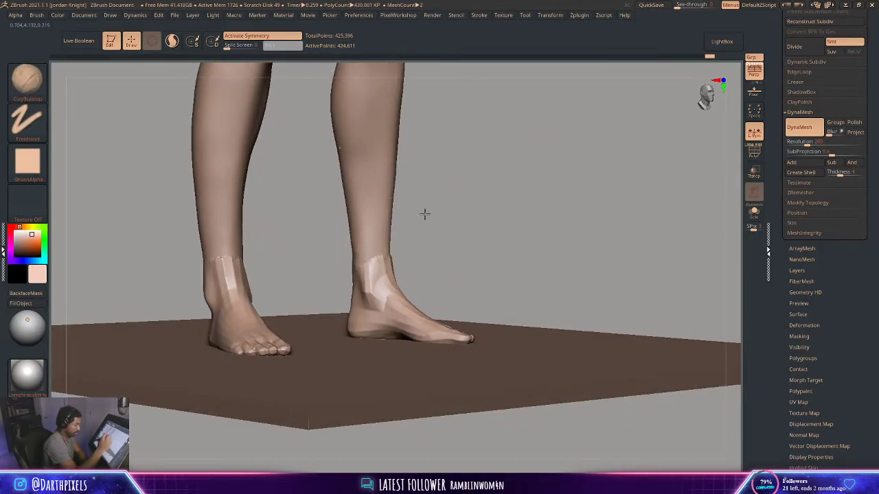
left_click_drag(424, 214, 359, 239)
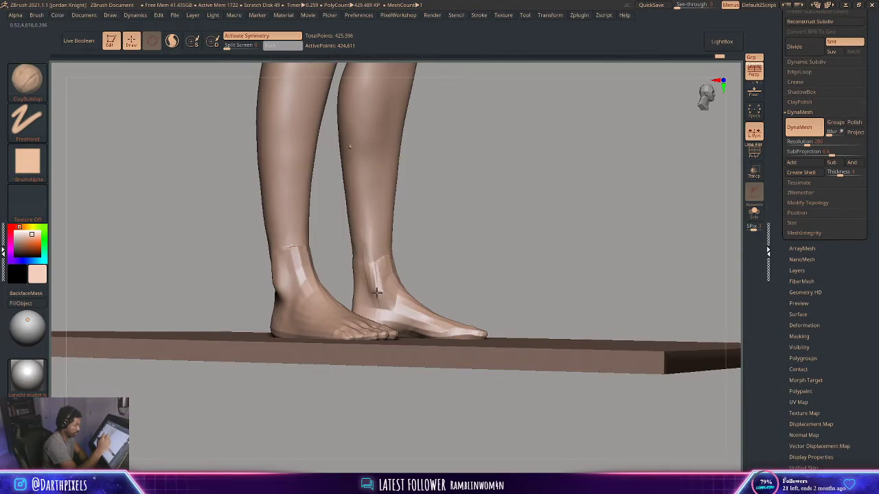
key("shift")
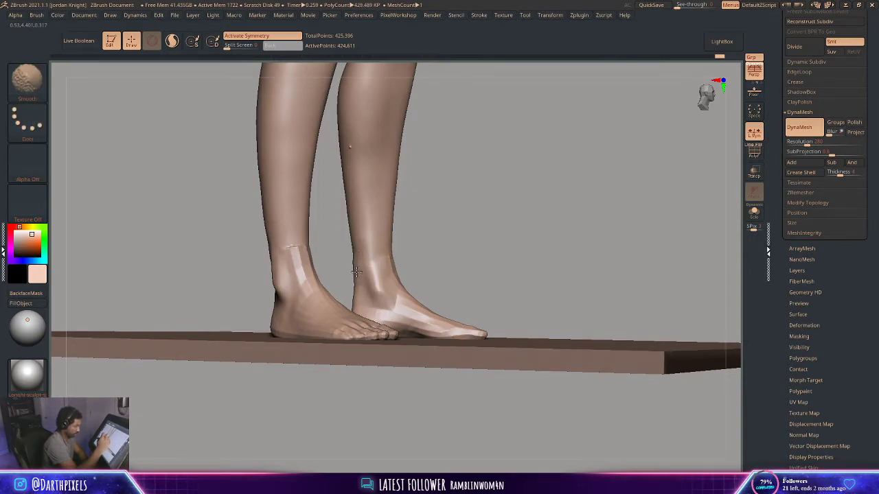
left_click_drag(429, 231, 364, 248)
key("space")
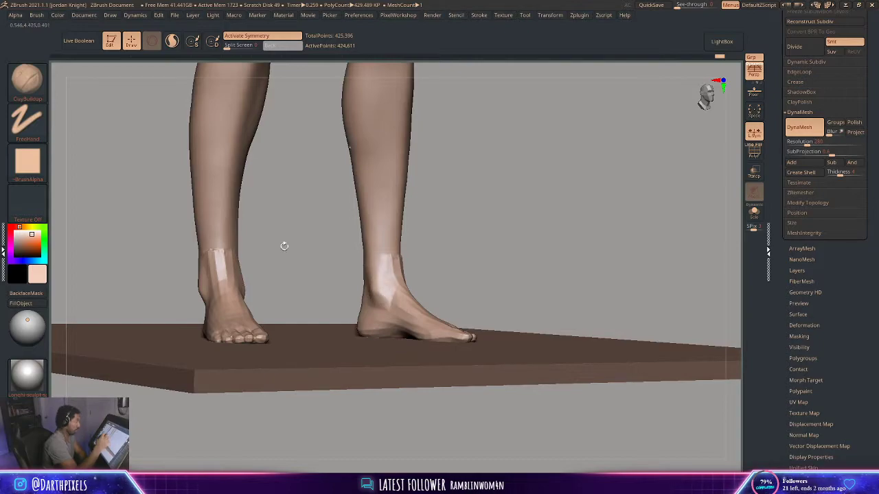
Carve the contour of the inner ankle bone with the DamStandard brush at a raised Z Intensity
key("b")
key("d")
key("s")
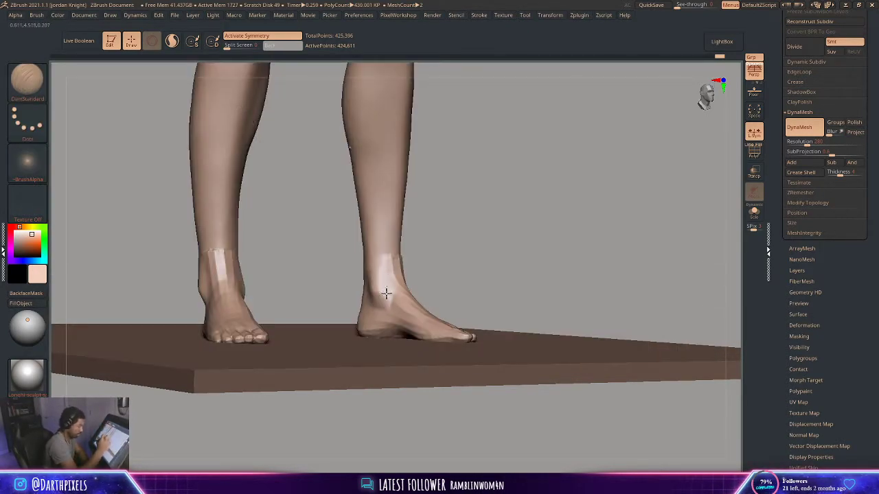
key("space")
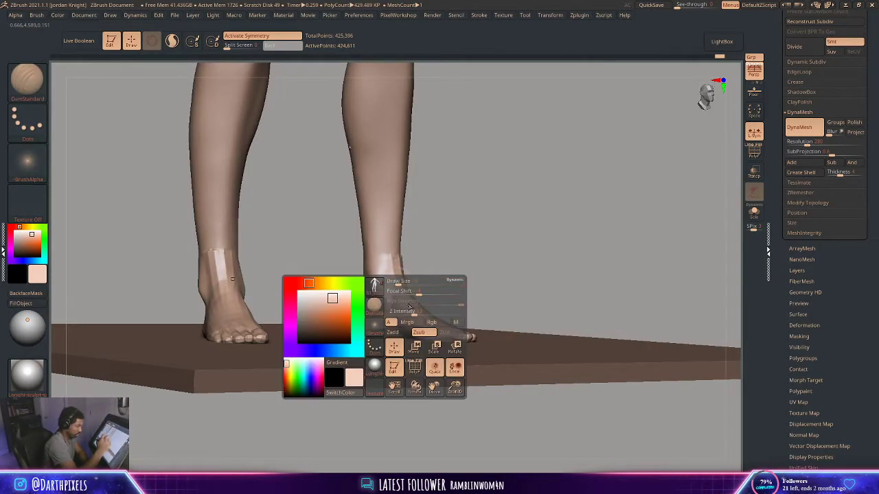
left_click_drag(410, 315, 418, 315)
left_click_drag(421, 261, 448, 267)
mouse_move(366, 284)
left_mouse_down()
mouse_move(373, 300)
mouse_move(386, 272)
mouse_move(378, 255)
left_mouse_up()
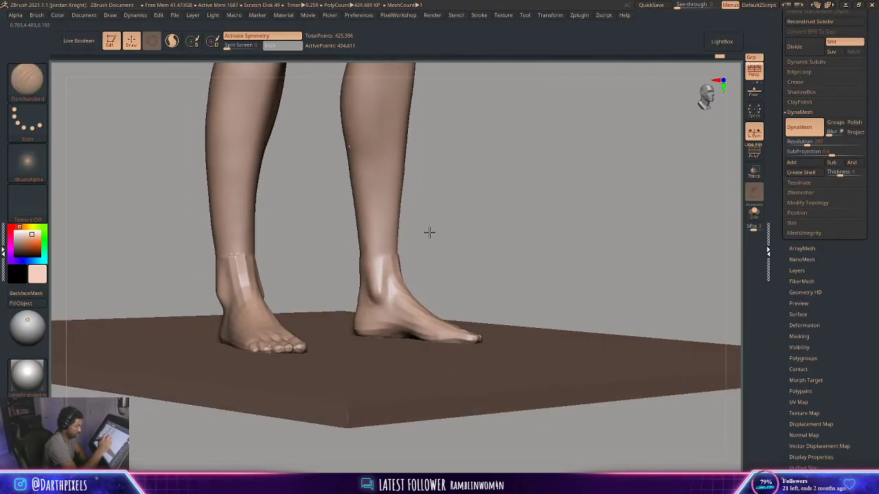
Smooth the faceted seam across the front and outer side of the ankles
mouse_move(427, 231)
left_mouse_down("shift")
mouse_move(466, 224)
mouse_move(435, 222)
mouse_move(412, 252)
left_mouse_up("shift")
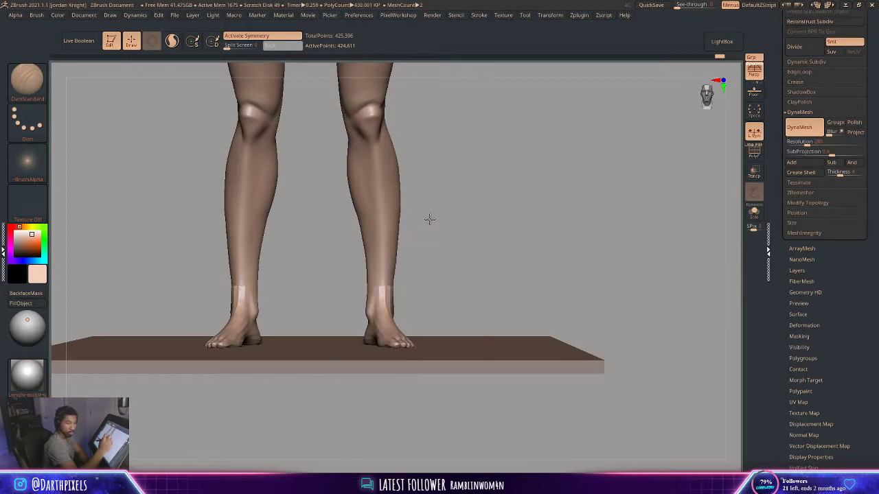
mouse_move(429, 219)
left_mouse_down("alt")
mouse_move(439, 186)
mouse_move(418, 249)
left_mouse_up("alt")
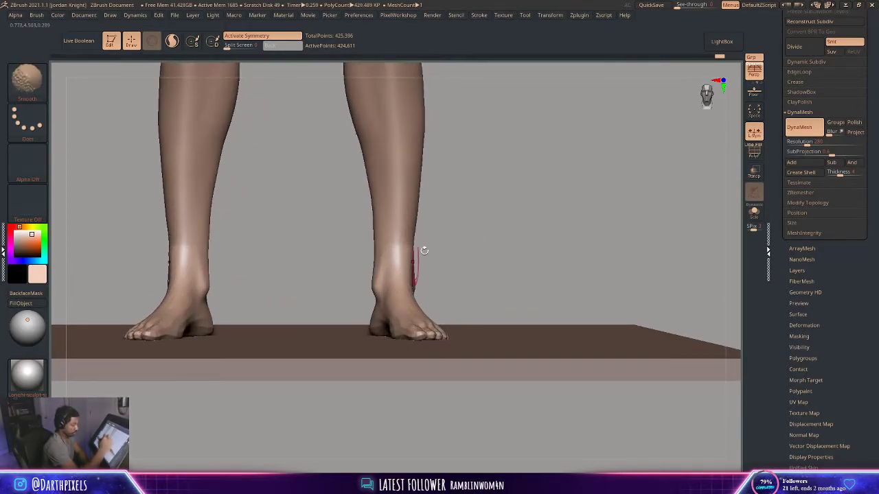
left_click_drag(424, 251, 428, 289)
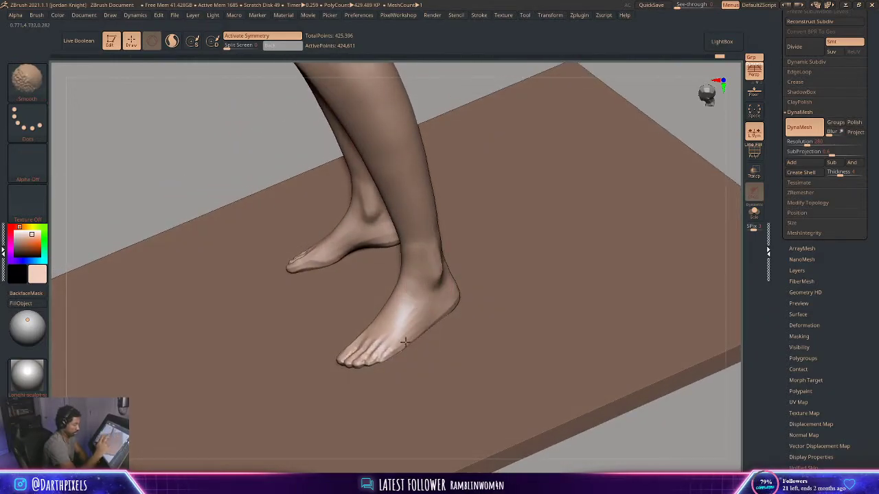
Smooth away the toe details so the front of each foot becomes one simple form
key("space")
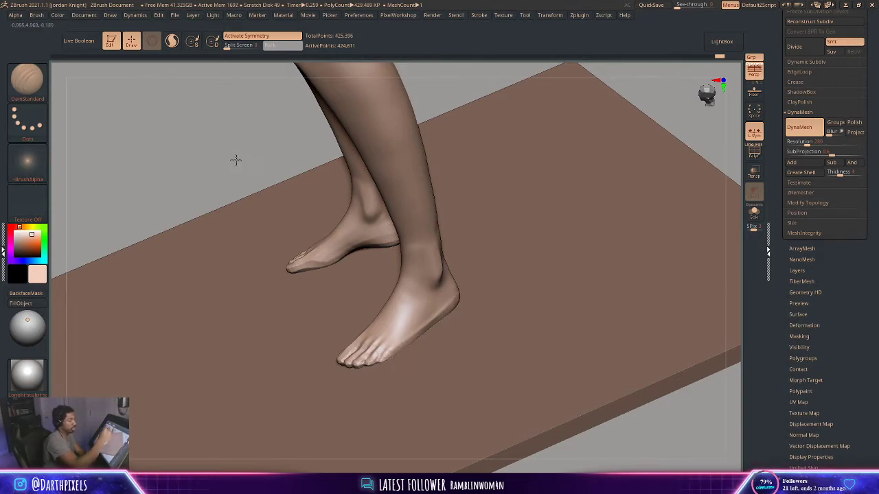
left_click_drag(235, 160, 402, 295, "alt")
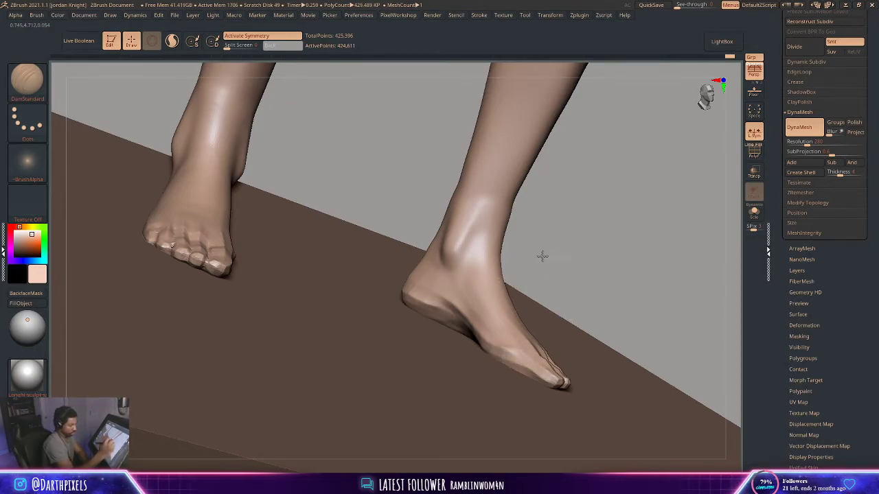
left_click_drag(542, 256, 551, 251)
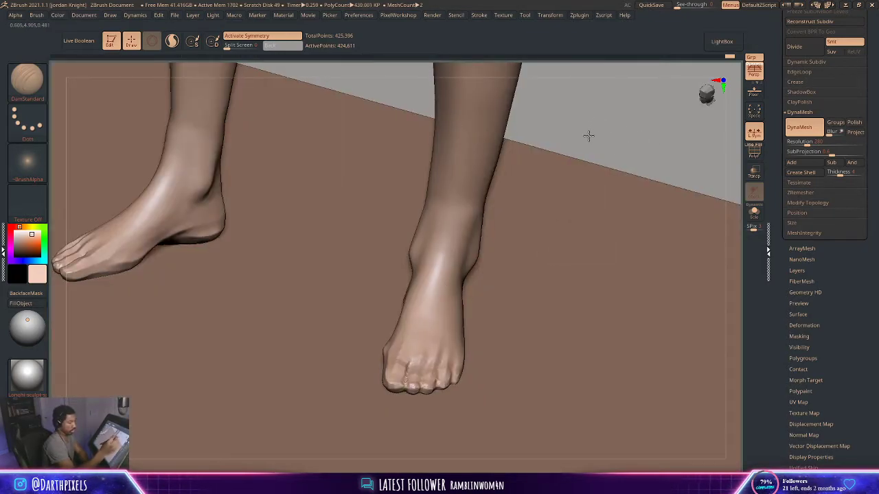
left_click_drag(587, 135, 499, 227)
key("shift")
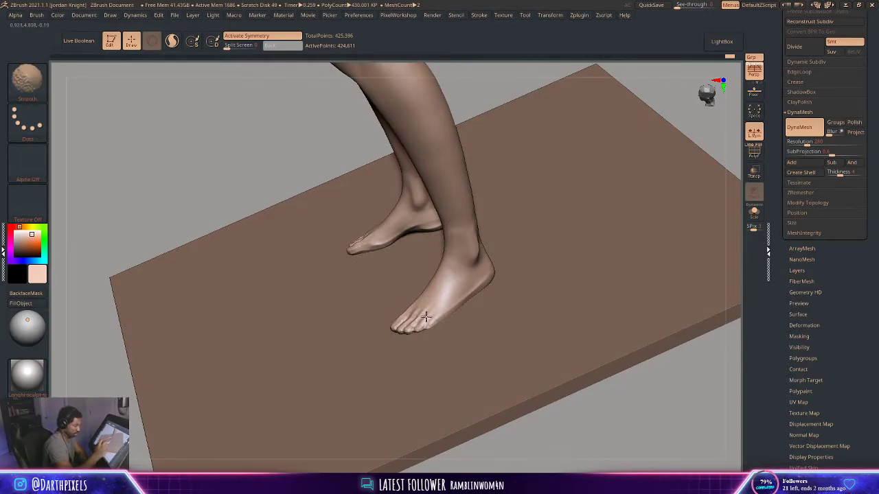
key("space")
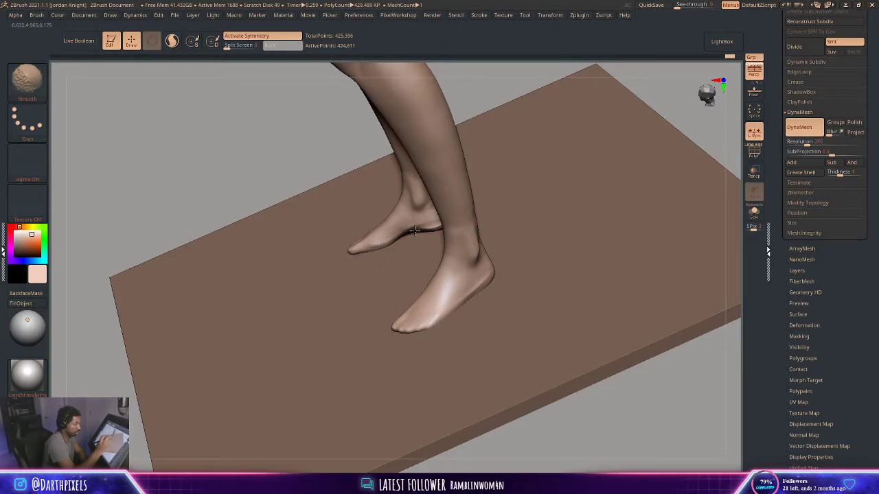
Refine the inner ankle bone and smooth its transition into the lower leg and foot
left_click_drag(249, 153, 250, 110)
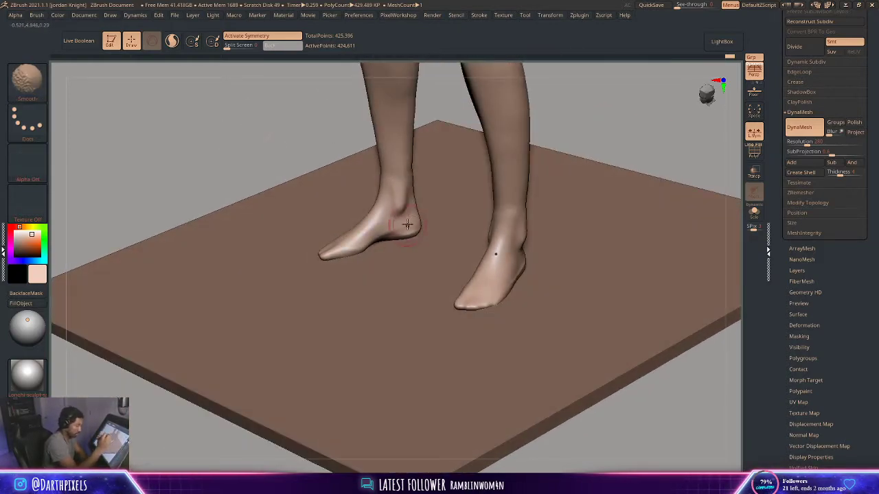
left_click_drag(306, 126, 447, 148)
right_click_drag(408, 217, 377, 277)
right_click(378, 277)
mouse_move(378, 218)
left_mouse_down()
mouse_move(362, 242)
mouse_move(355, 228)
left_mouse_up()
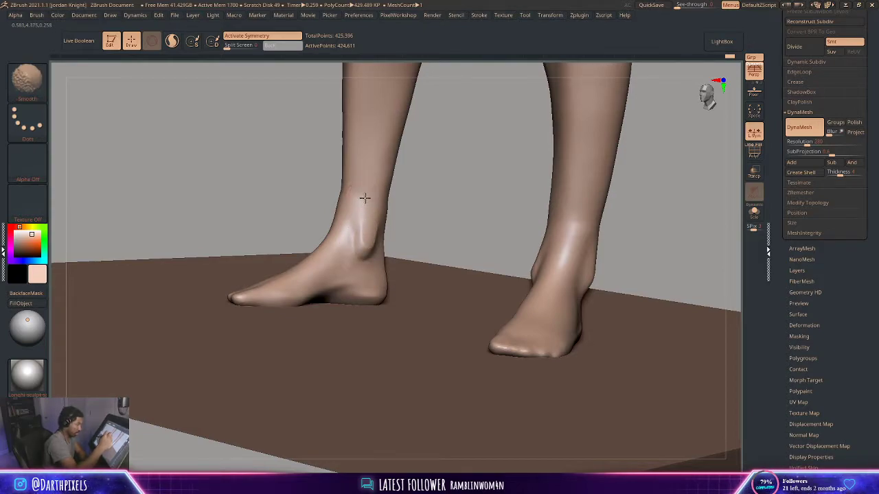
right_click_drag(414, 174, 396, 201)
right_click(396, 201)
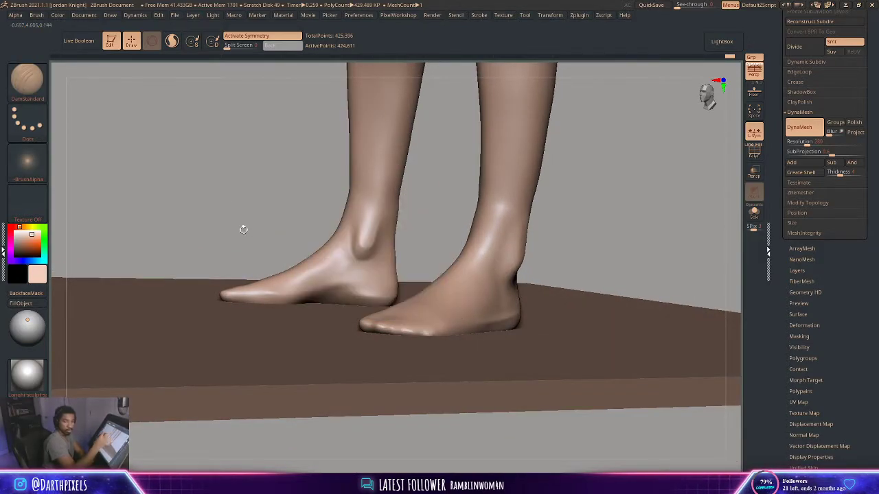
Flatten the planes around the ankle bones, Achilles tendon and lower leg with the hPolish brush
left_click(27, 79)
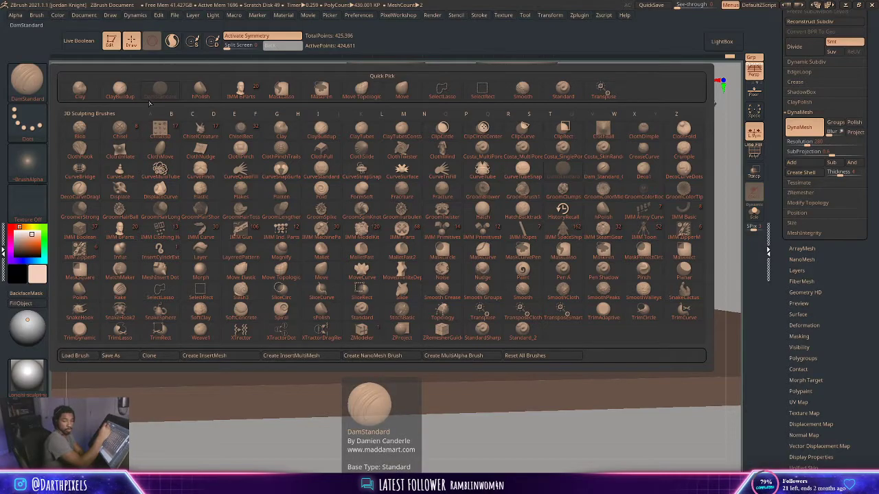
left_click(201, 90)
right_click_drag(412, 190, 396, 207)
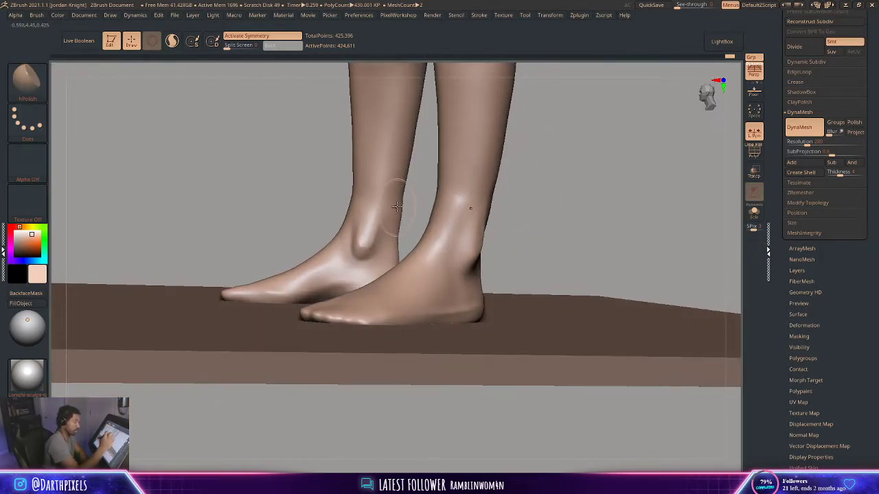
right_click_drag(526, 163, 403, 233)
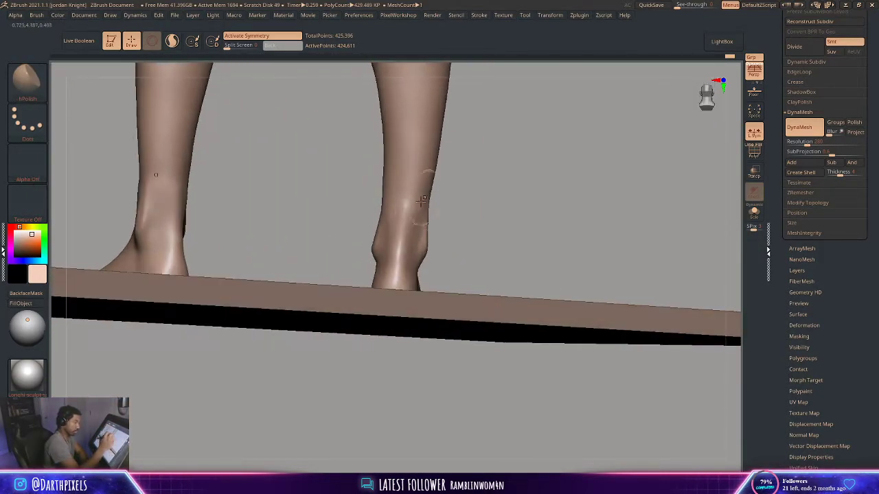
right_click_drag(408, 163, 414, 234)
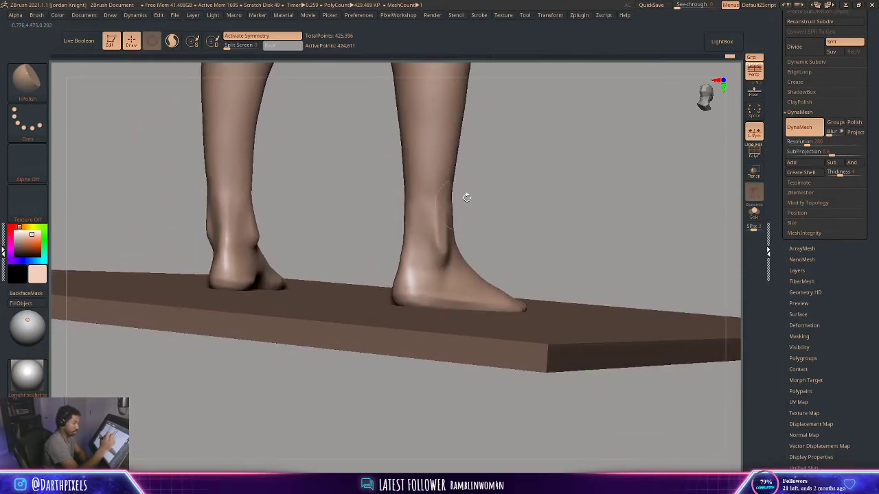
right_click_drag(467, 198, 419, 206)
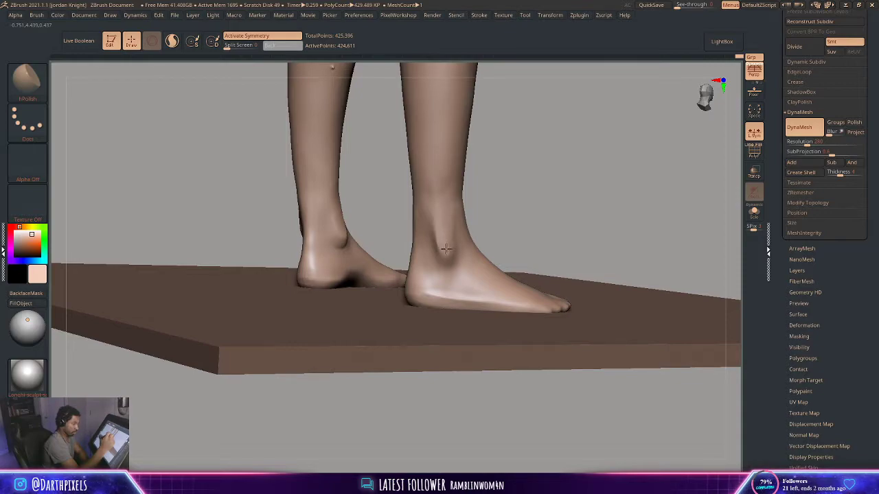
right_click_drag(498, 157, 432, 265)
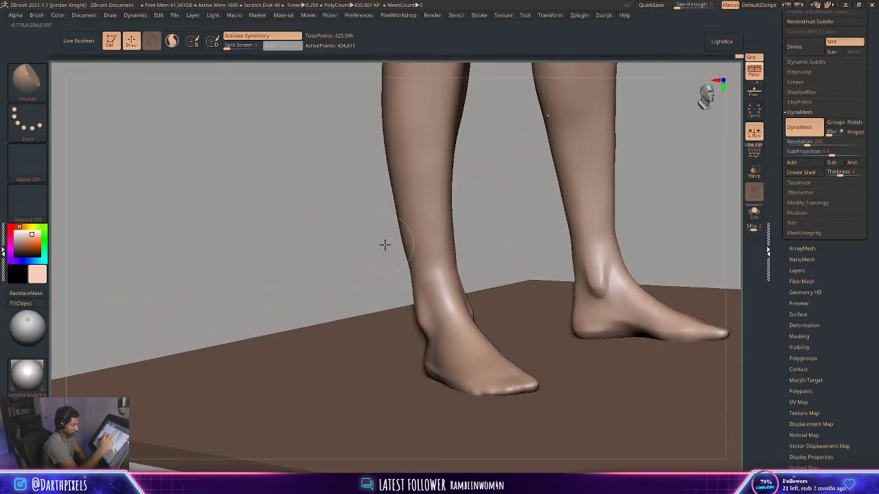
right_click_drag(385, 246, 453, 257)
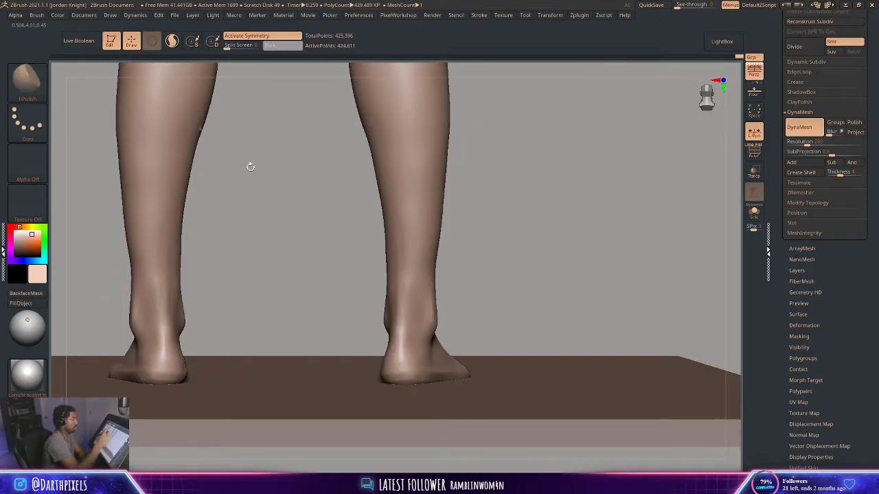
Adjust the silhouette of the lower leg and ankle from behind with the Move brush
key("b")
key("m")
key("v")
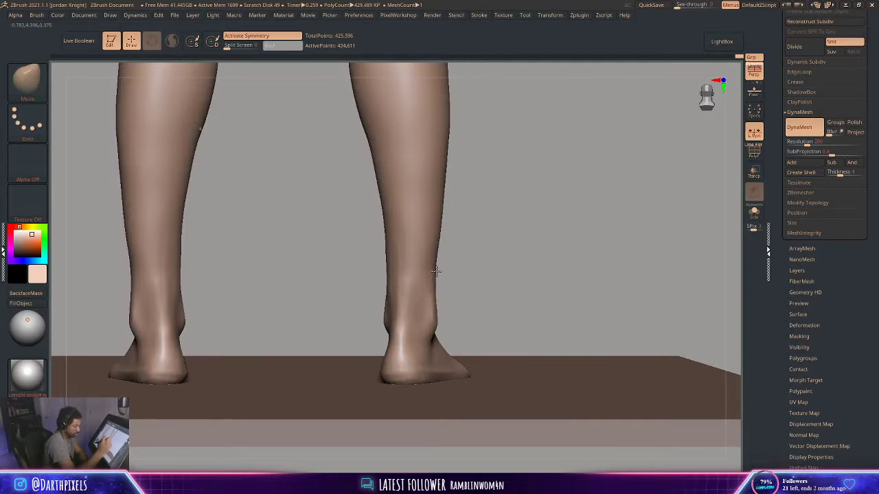
right_click_drag(484, 254, 434, 317)
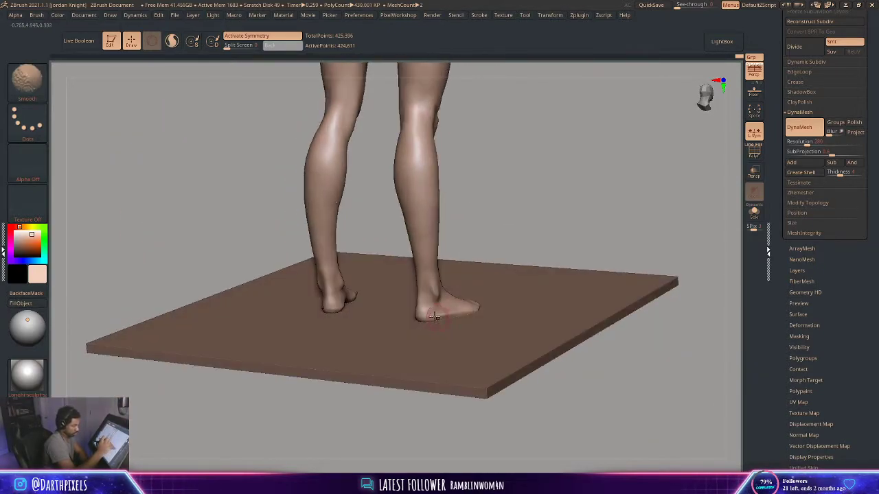
Isolate the body from the base with Solo and smooth the soles of the feet
left_click(754, 213)
mouse_move(595, 226)
left_mouse_down()
mouse_move(597, 292)
mouse_move(538, 316)
mouse_move(520, 337)
mouse_move(524, 380)
mouse_move(437, 300)
left_mouse_up()
key("shift")
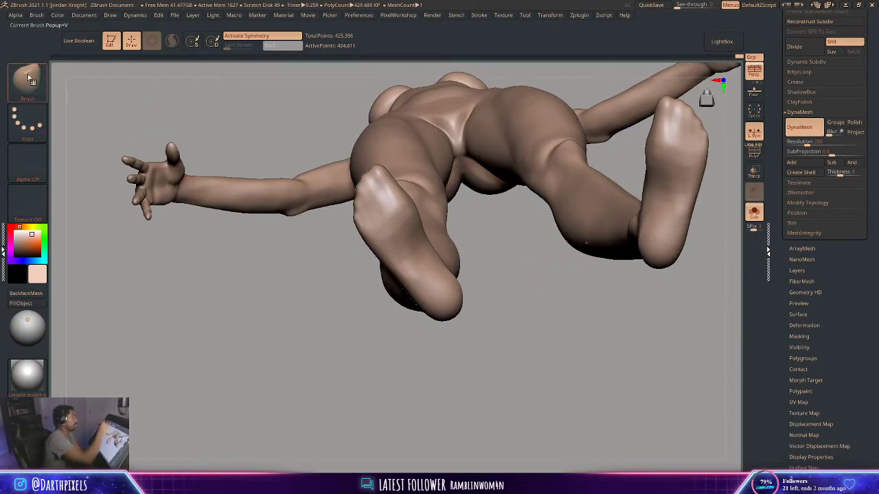
Flatten the heel and ball areas of the soles with the hPolish brush
key("b")
key("h")
key("p")
key("space")
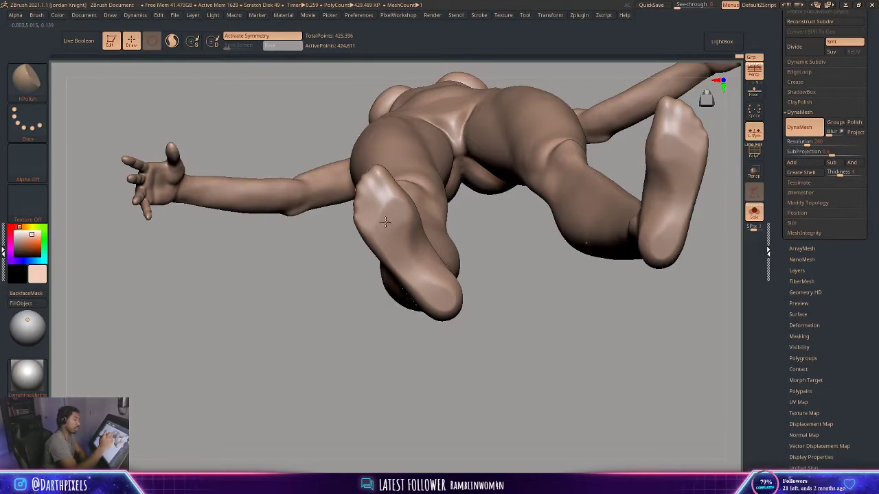
Sculpt a crease across the sole beneath the toes with the ClayBuildup brush
left_click_drag(490, 317, 419, 219, "alt")
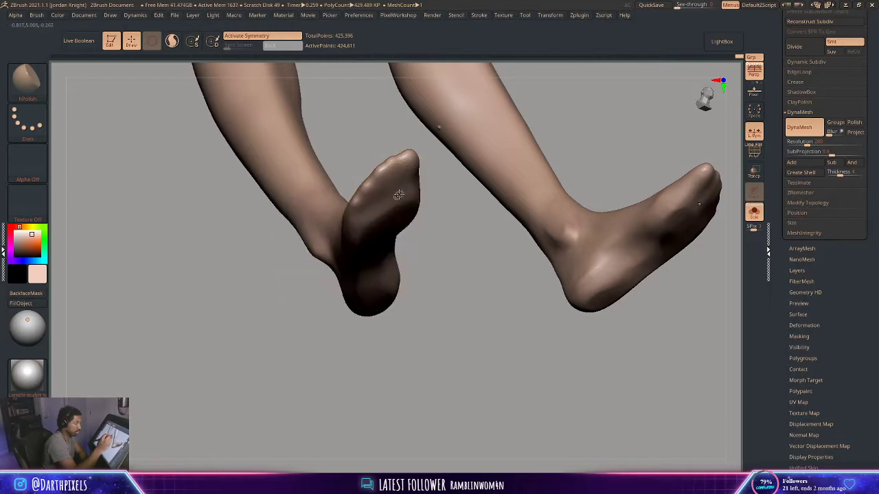
key("space")
left_click(28, 83)
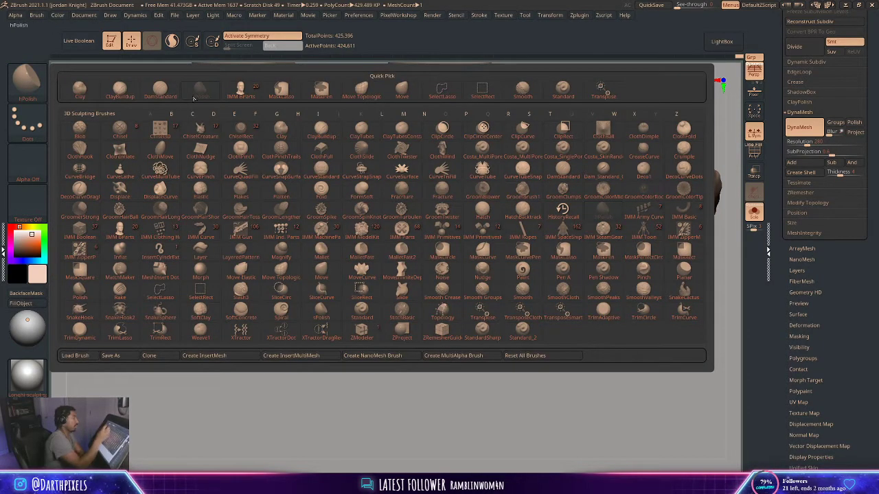
left_click(163, 84)
left_click_drag(439, 204, 412, 183)
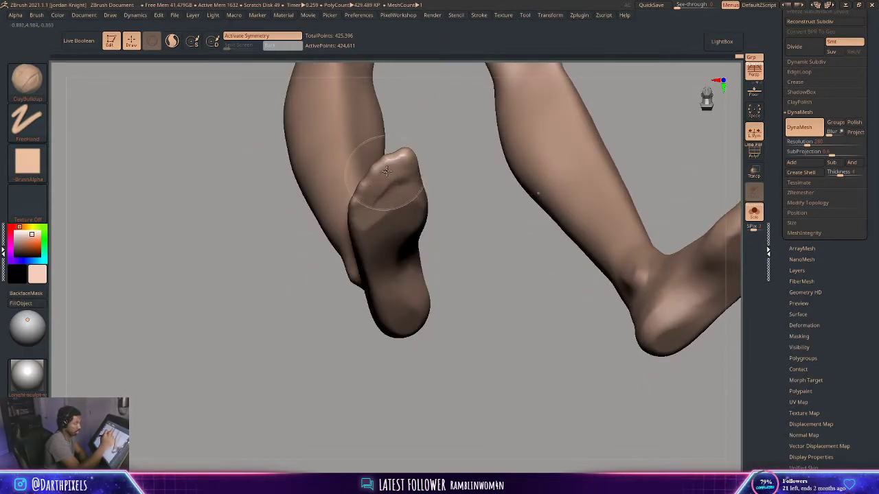
key("ctrl")
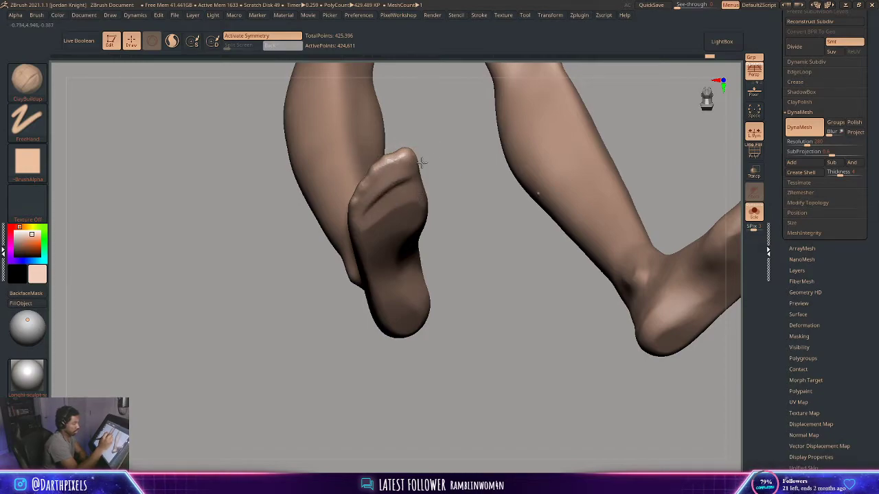
Flatten the toe area and the side of the foot with the hPolish brush
mouse_move(421, 163)
left_mouse_down()
mouse_move(405, 243)
mouse_move(449, 251)
mouse_move(432, 265)
left_mouse_up()
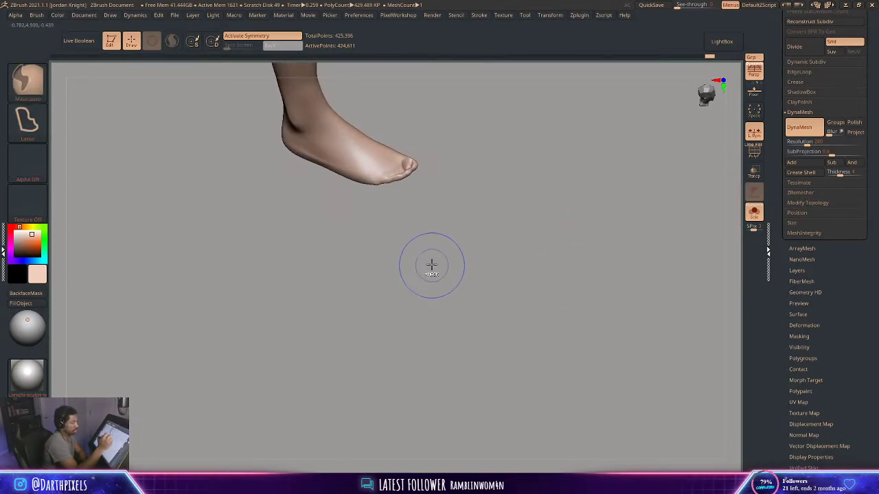
mouse_move(444, 208)
left_mouse_down()
mouse_move(418, 257)
mouse_move(398, 267)
left_mouse_up()
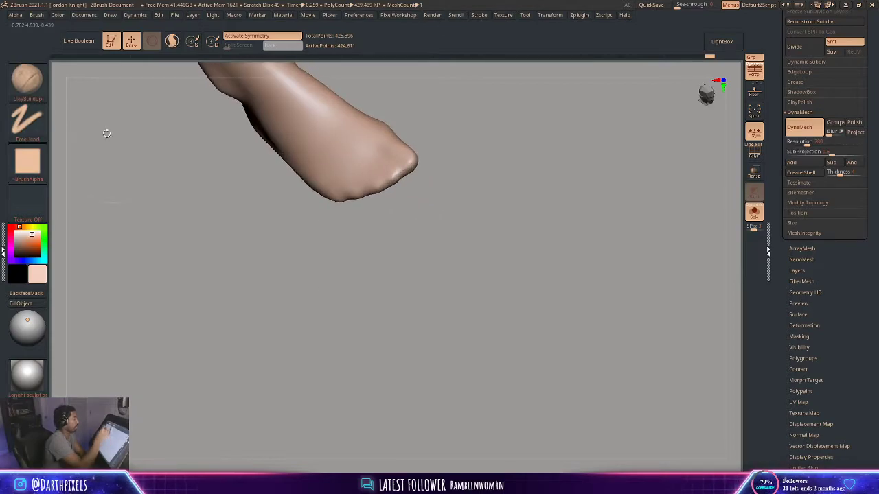
key("b")
key("h")
key("p")
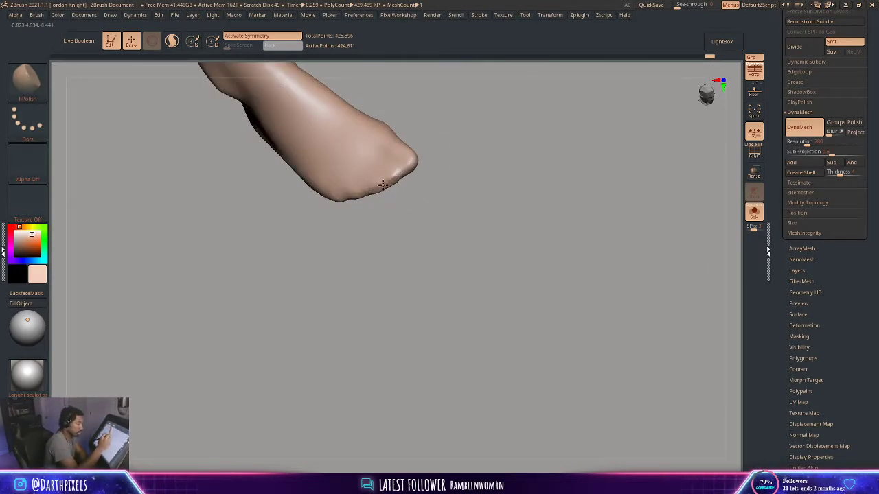
mouse_move(342, 199)
left_mouse_down()
mouse_move(382, 199)
mouse_move(345, 190)
left_mouse_up()
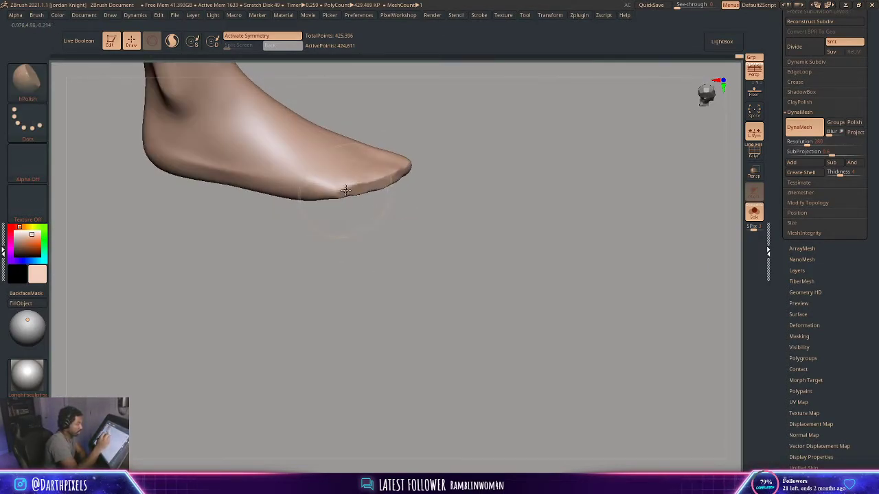
mouse_move(428, 188)
left_mouse_down()
mouse_move(453, 179)
mouse_move(419, 226)
mouse_move(356, 180)
left_mouse_up()
mouse_move(410, 153)
left_mouse_down()
mouse_move(392, 237)
mouse_move(328, 298)
mouse_move(342, 336)
mouse_move(361, 250)
mouse_move(351, 214)
left_mouse_up()
right_click(363, 216)
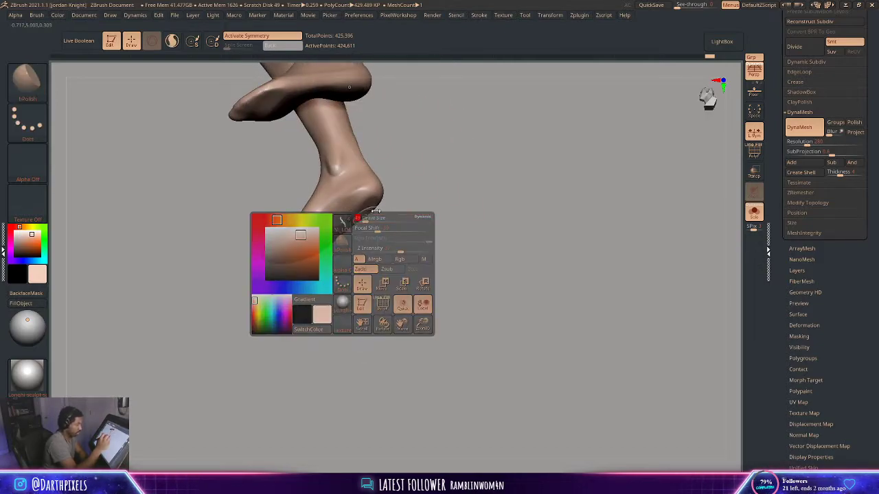
right_click_drag(363, 217, 380, 251, "ctrl")
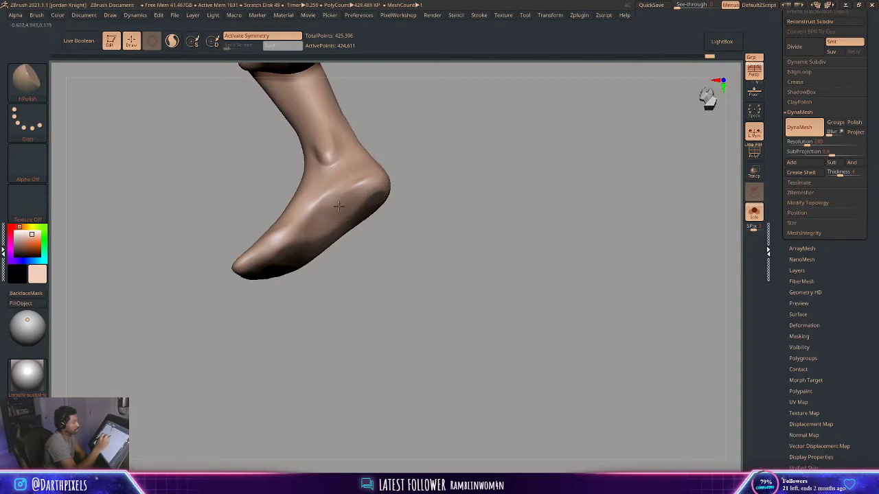
left_click_drag(379, 225, 403, 253)
right_click_drag(402, 253, 371, 378, "ctrl")
Turn off Solo to show the head and base with the whole figure
left_click_drag(436, 281, 416, 324)
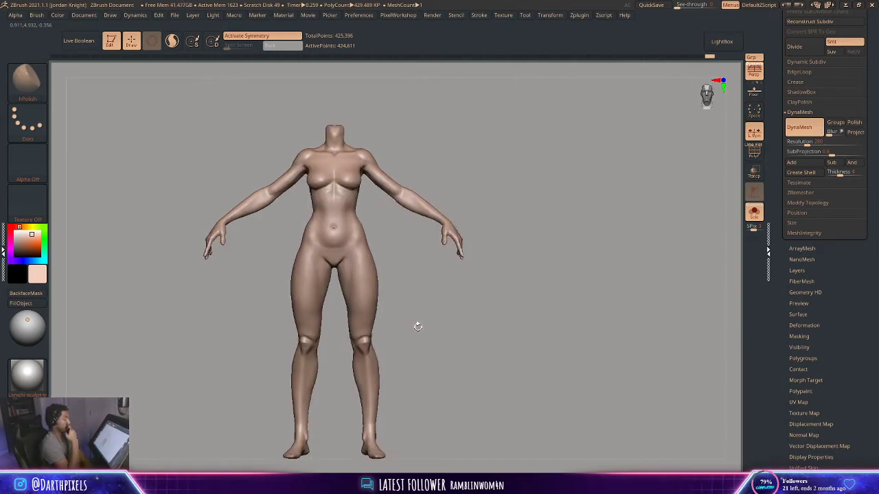
left_click_drag(394, 140, 501, 190)
left_click_drag(494, 346, 494, 353)
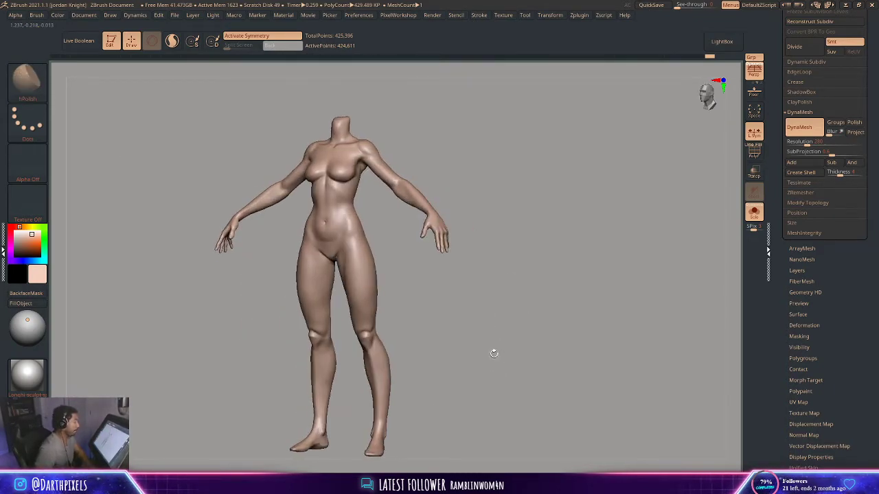
left_click(752, 210)
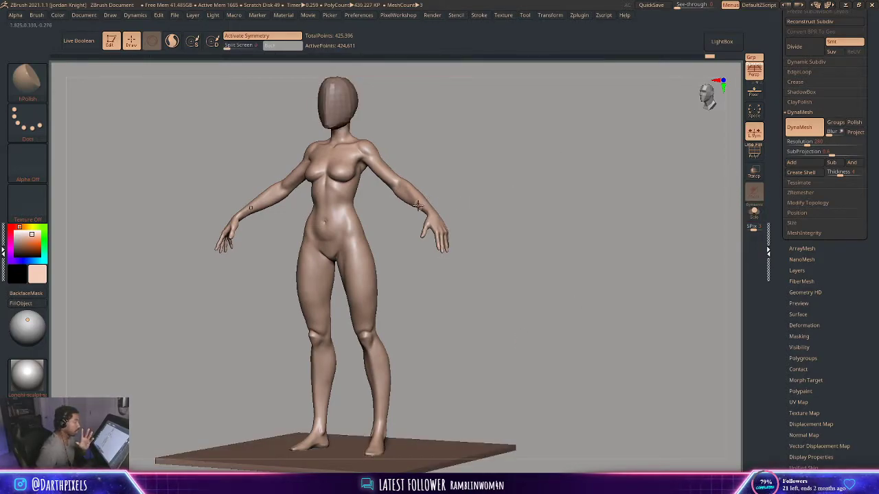
Duplicate the Vi_LOL body subtool and move the original to the start of the subtool list
left_click_drag(774, 65, 775, 226)
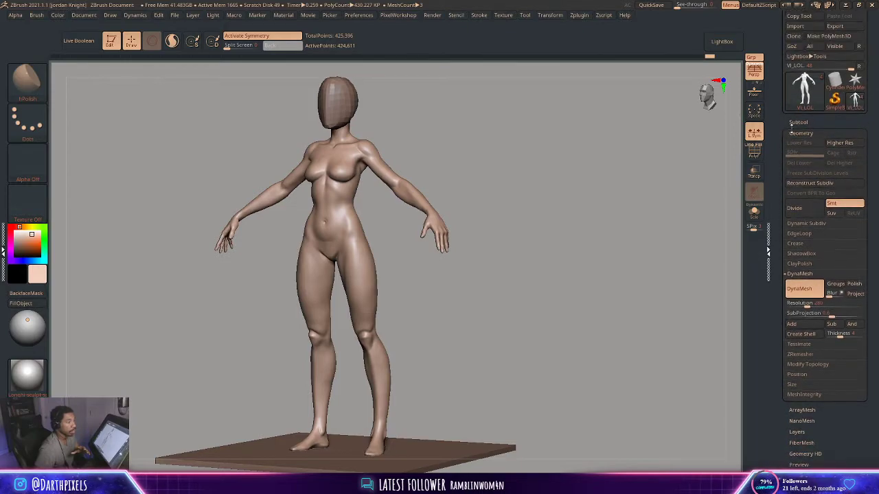
left_click(805, 123)
left_click(807, 349)
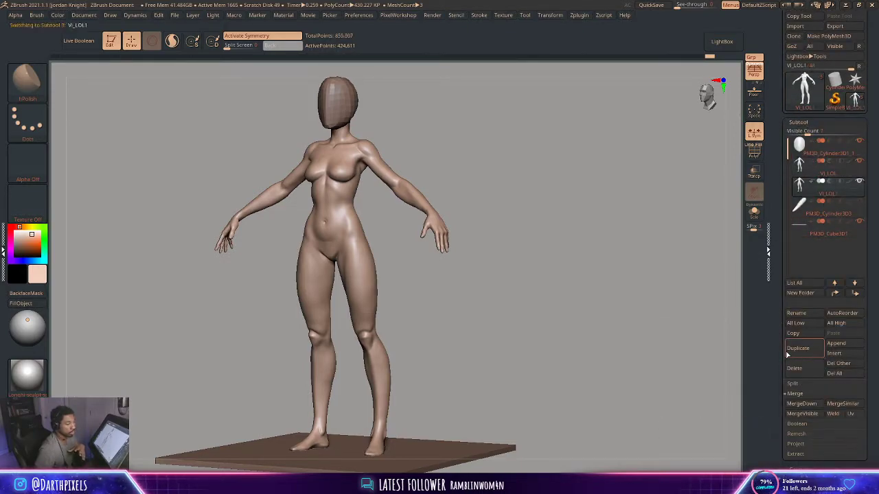
left_click(824, 166)
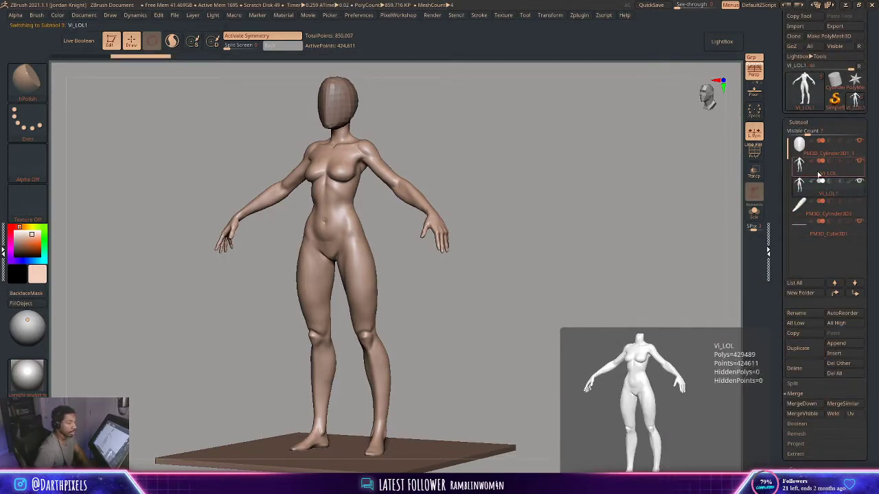
left_click(835, 293)
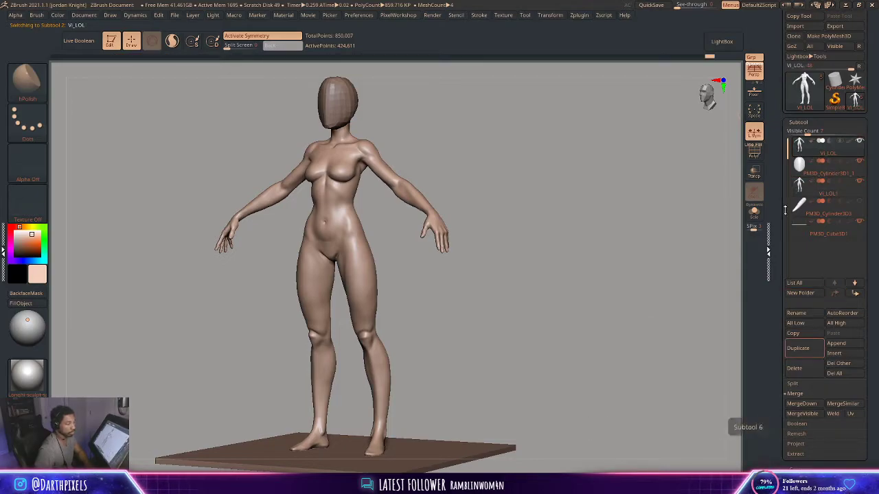
Save the tool as Vi_LOL in the Projects folder, replacing the existing file
scroll(783, 41, "up", 2)
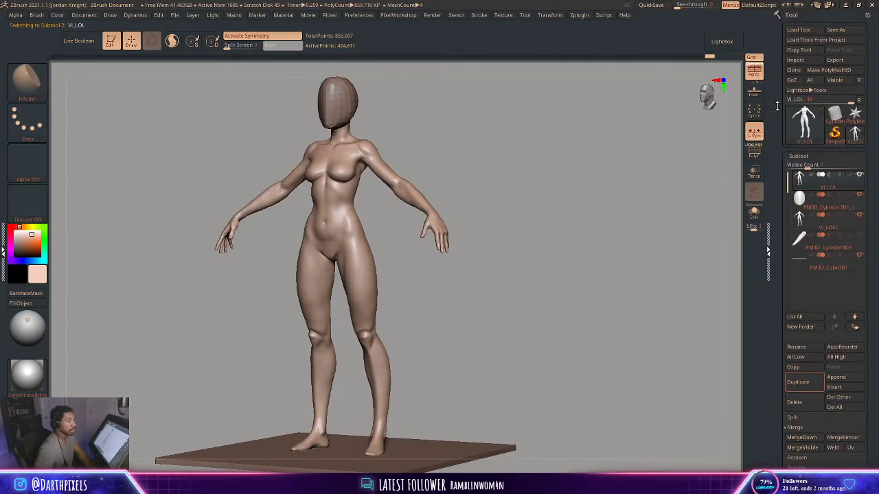
left_click(836, 30)
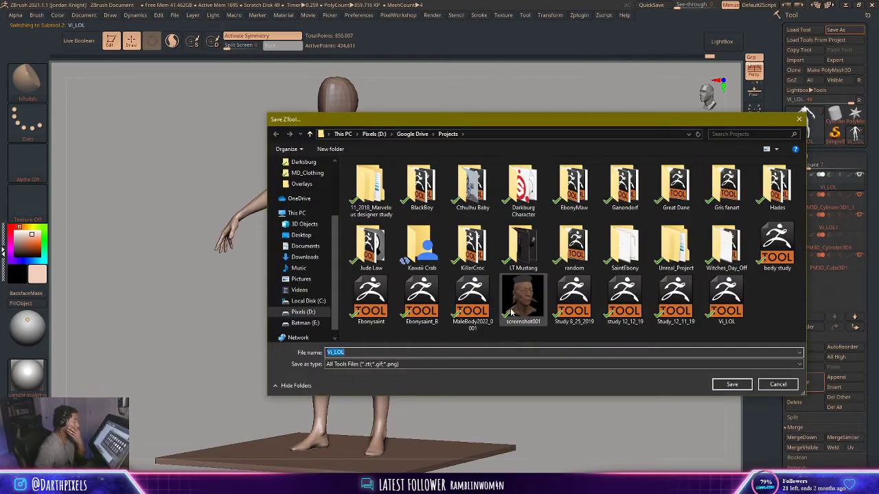
left_click(740, 386)
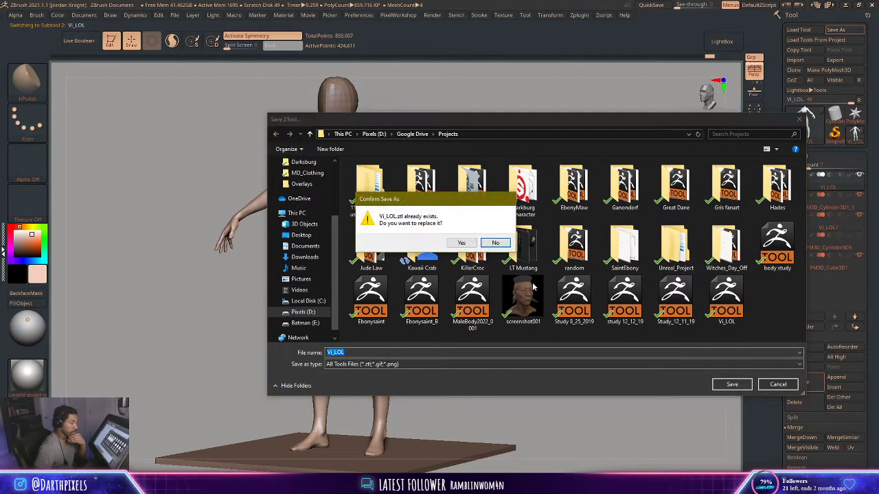
left_click(458, 241)
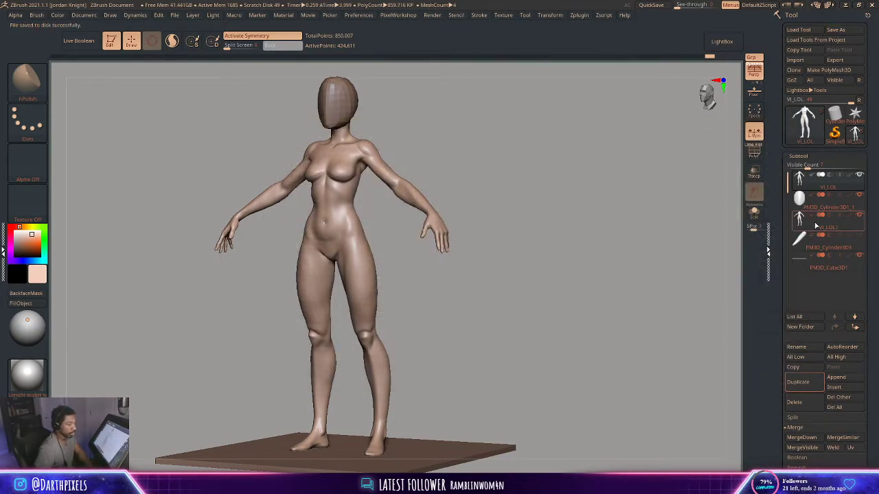
Make the head subtool PM3D_Cylinder3D1_1 active and bring up the Face Shapes references beside the sculpt
left_click(824, 201)
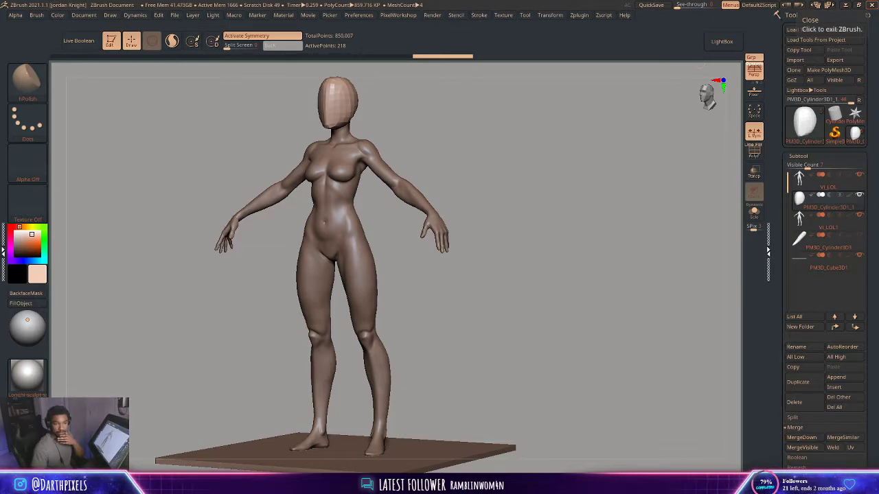
right_click_drag(878, 28, 659, 97)
scroll(541, 142, "up", 3)
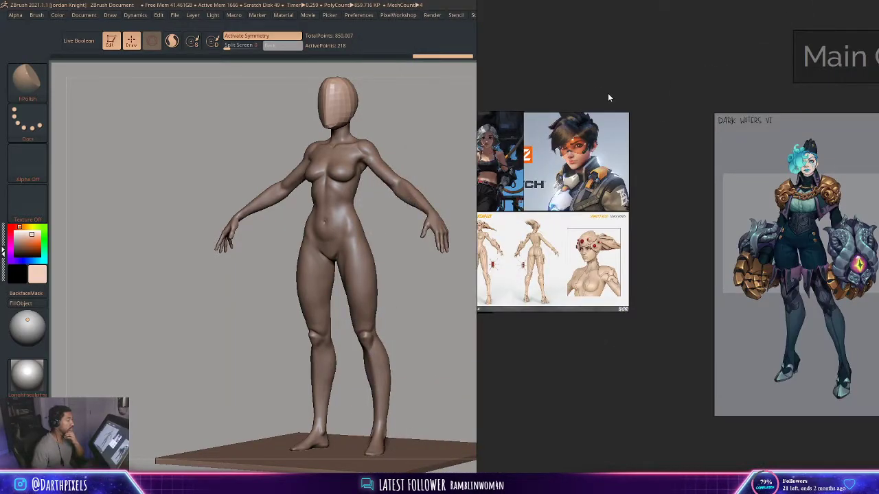
middle_click_drag(608, 98, 862, 87)
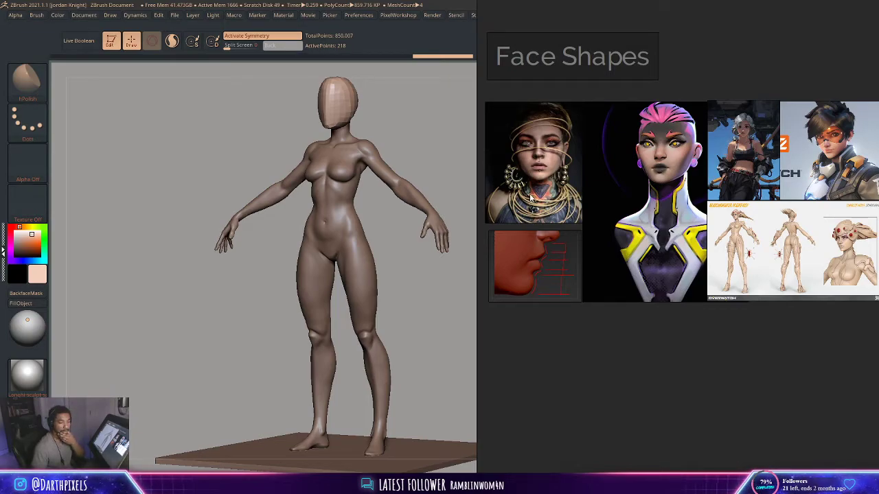
Examine the blocky head, neck and shoulders from several angles against the sculpted character's face and neck reference
left_click_drag(444, 119, 442, 157)
left_click_drag(467, 109, 454, 395, "alt")
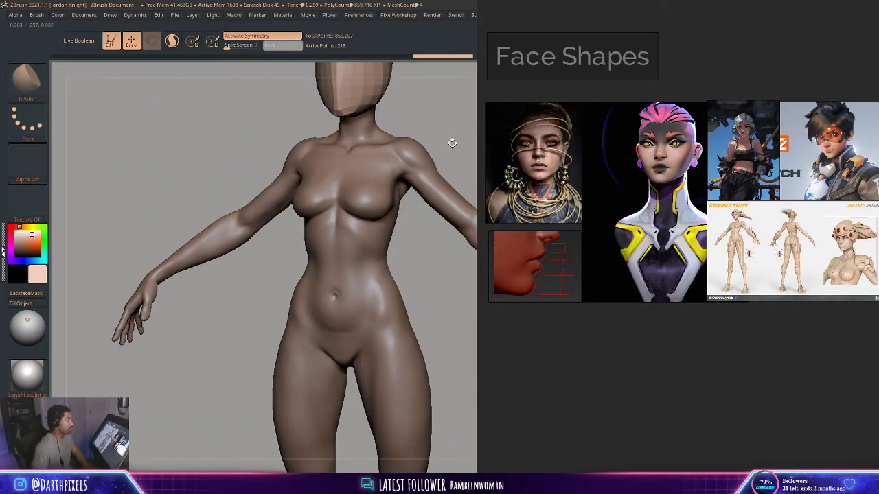
left_click_drag(452, 144, 417, 235, "alt")
left_click_drag(410, 167, 405, 194, "alt")
left_click_drag(376, 92, 438, 276, "alt")
left_click_drag(381, 147, 378, 235, "alt")
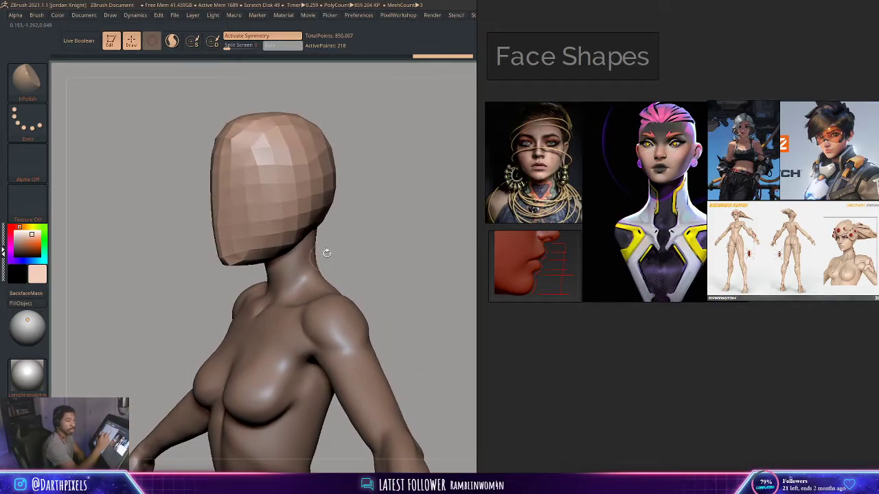
key("space")
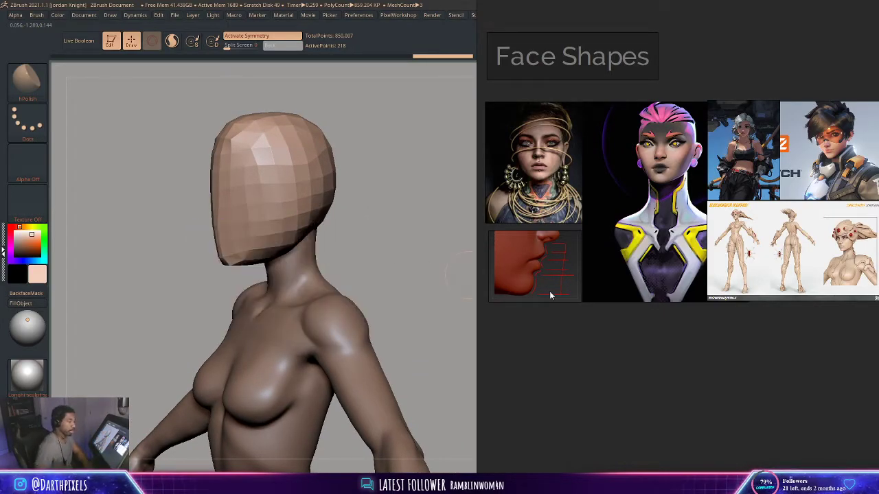
scroll(869, 218, "up", 10)
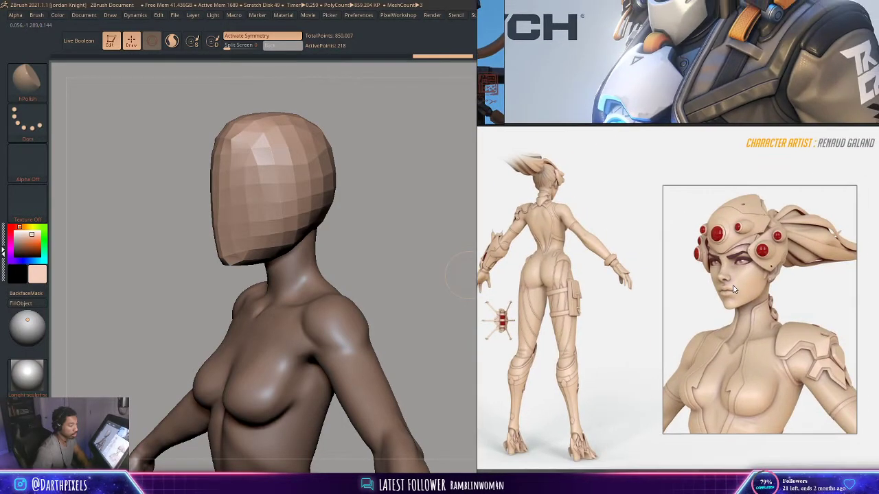
scroll(692, 285, "up", 4)
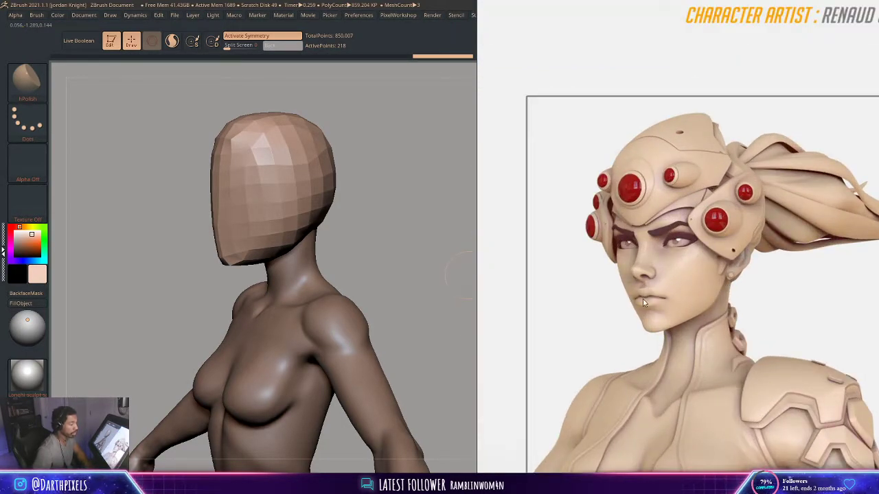
left_click_drag(351, 238, 390, 240)
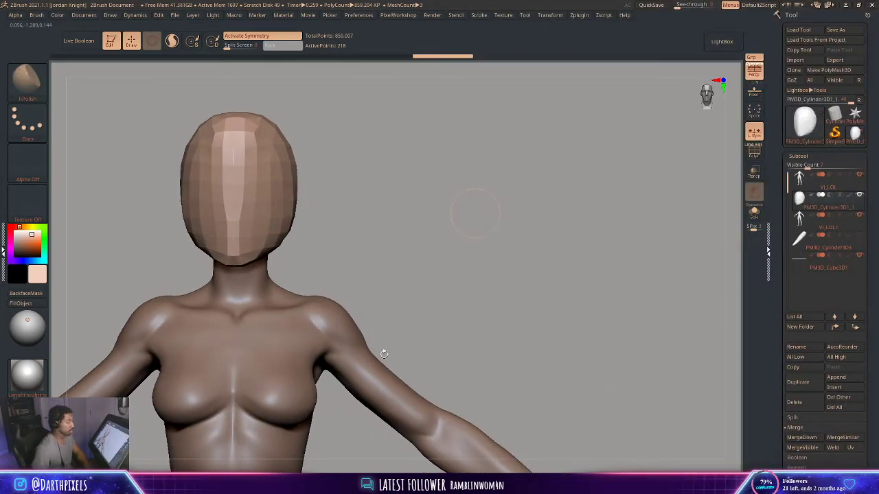
left_click_drag(356, 220, 725, 193)
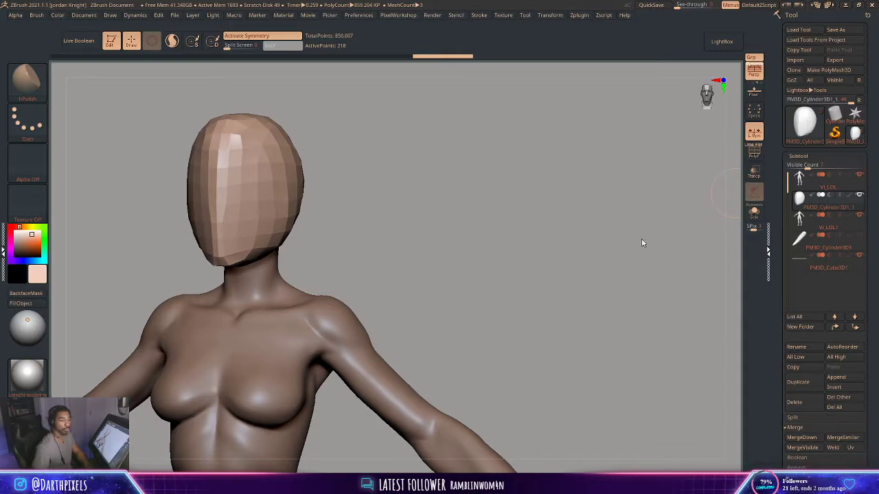
left_click_drag(399, 246, 401, 241, "shift")
left_click_drag(363, 218, 494, 198, "alt")
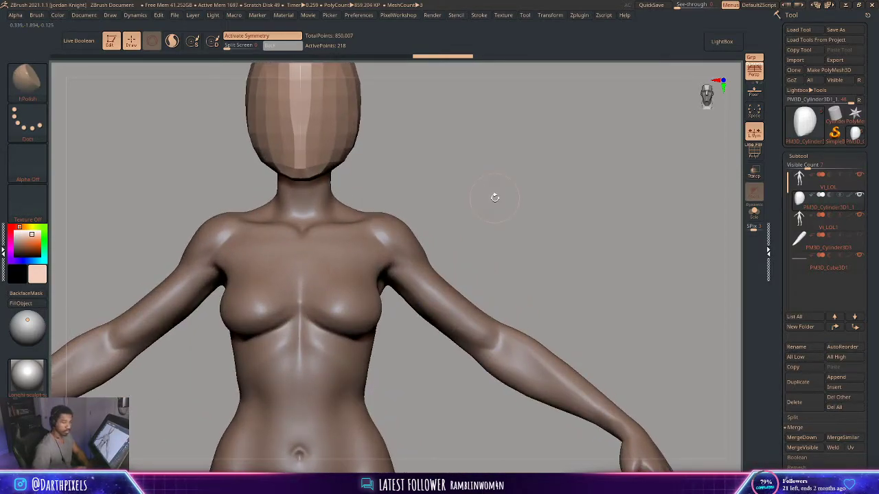
mouse_move(398, 167)
left_mouse_down()
mouse_move(352, 190)
mouse_move(339, 186)
left_mouse_up()
Hide the Vi_LOL backup body and make the Vi_LOL1 body subtool active
key("space")
key("w")
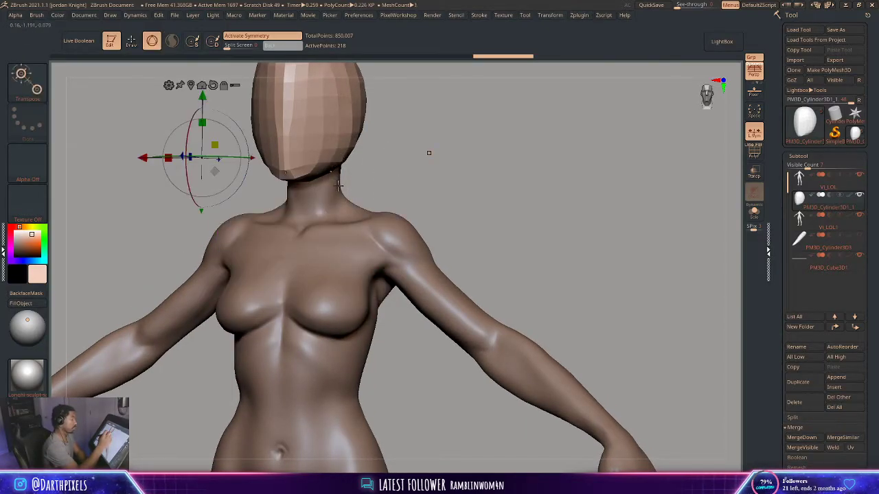
left_click(336, 189, "alt")
key("q")
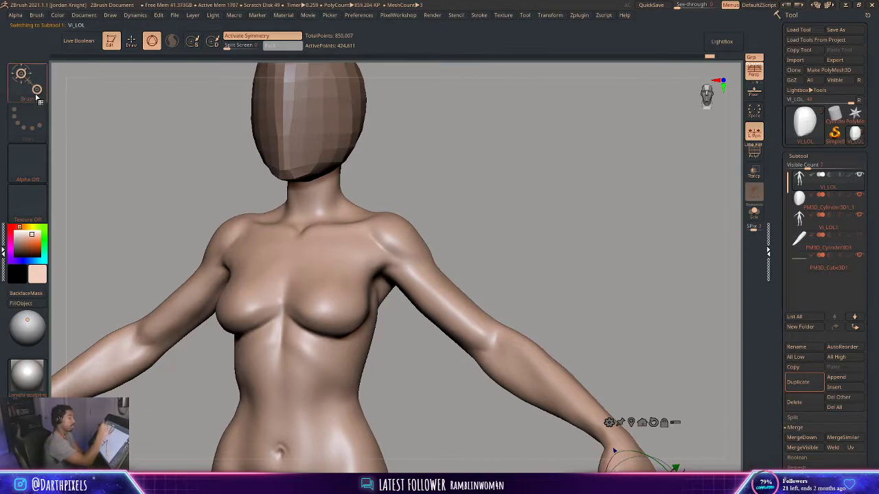
left_click(817, 218)
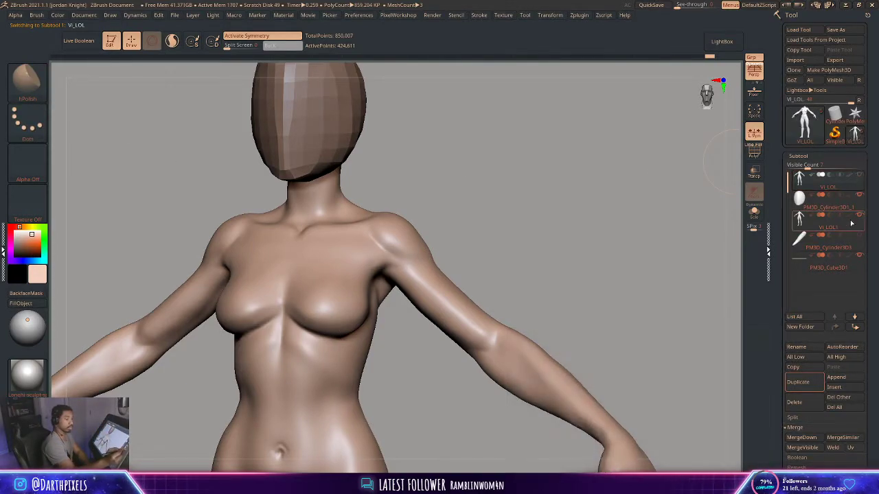
right_click(369, 180)
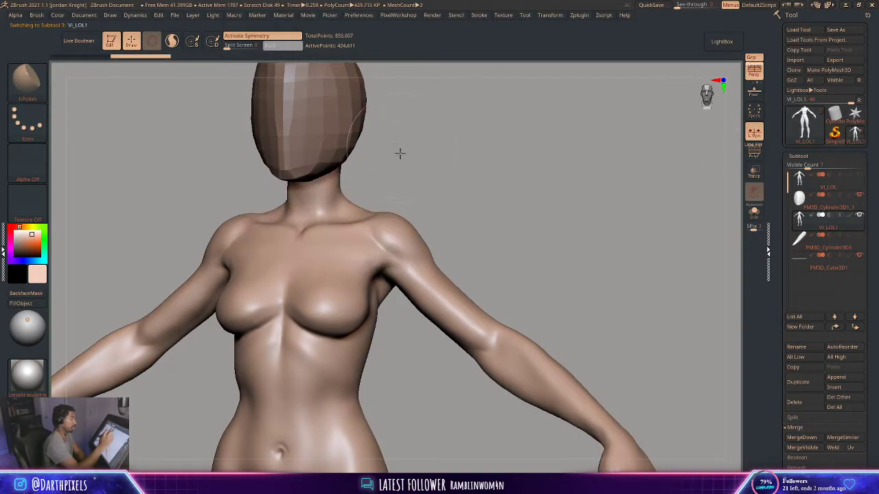
mouse_move(400, 153)
right_mouse_down()
mouse_move(373, 176)
mouse_move(444, 190)
mouse_move(161, 222)
right_mouse_up()
Choose the Move brush, make the PM3D_Cylinder3D1_1 head active and raise it slightly above the neck
key("b")
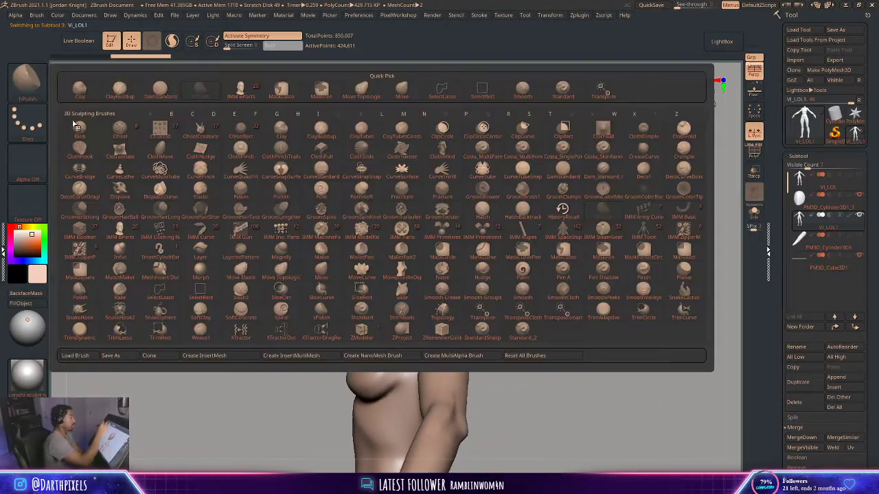
left_click(400, 90)
right_click(397, 289)
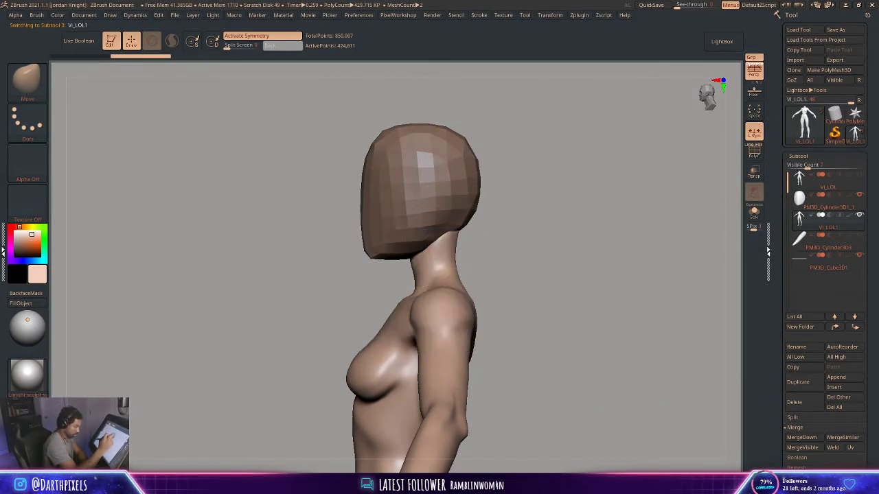
left_click_drag(494, 210, 541, 218)
left_click(416, 196, "alt")
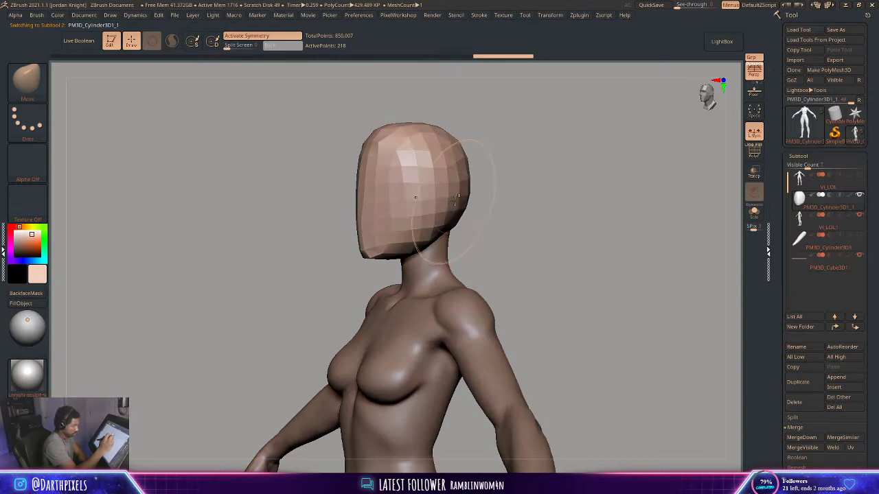
key("w")
key("q")
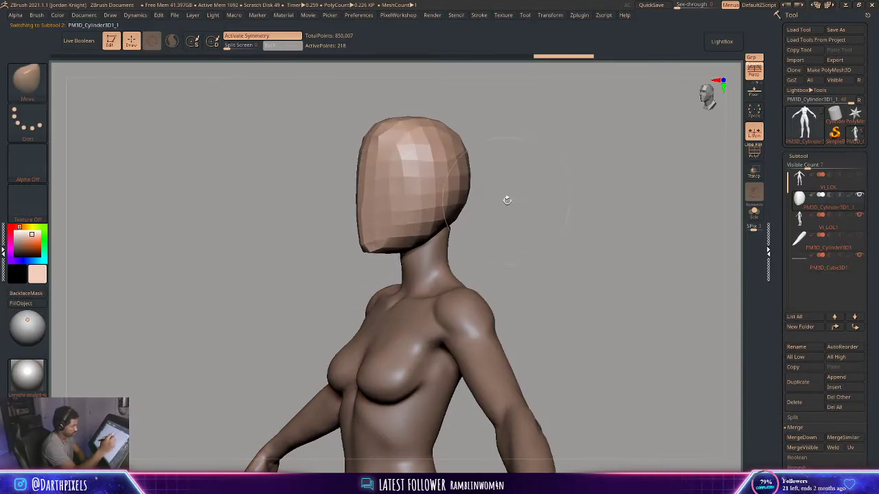
right_click_drag(506, 196, 531, 198, "shift")
Reshape the chin and lower face with a resized Move Topological brush, tapering the profile toward the chin
mouse_move(531, 198)
left_mouse_down("alt")
mouse_move(516, 181)
mouse_move(496, 200)
mouse_move(499, 163)
mouse_move(450, 170)
mouse_move(477, 180)
mouse_move(481, 171)
mouse_move(460, 231)
mouse_move(432, 235)
mouse_move(441, 236)
left_mouse_up("alt")
key("space")
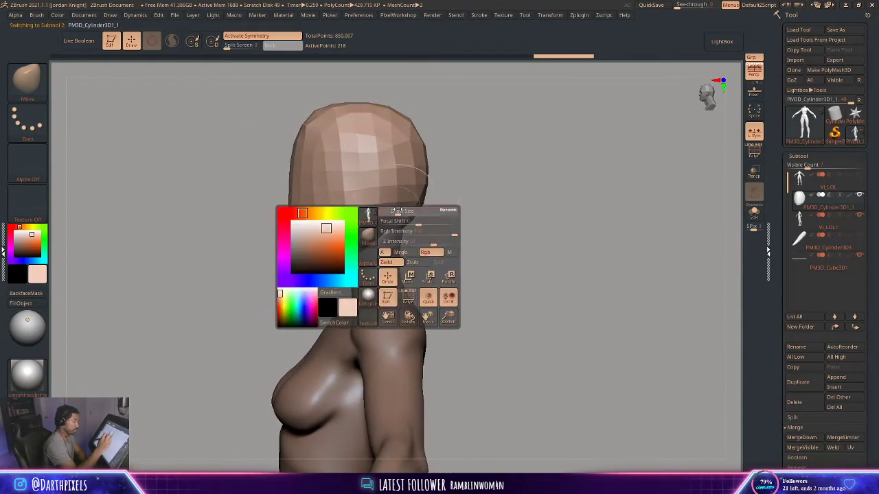
left_click(396, 214)
key("b")
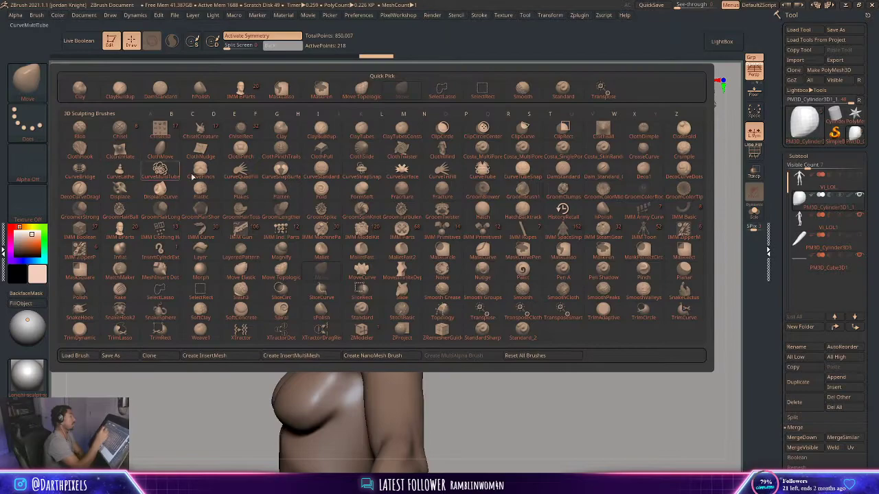
left_click(366, 105)
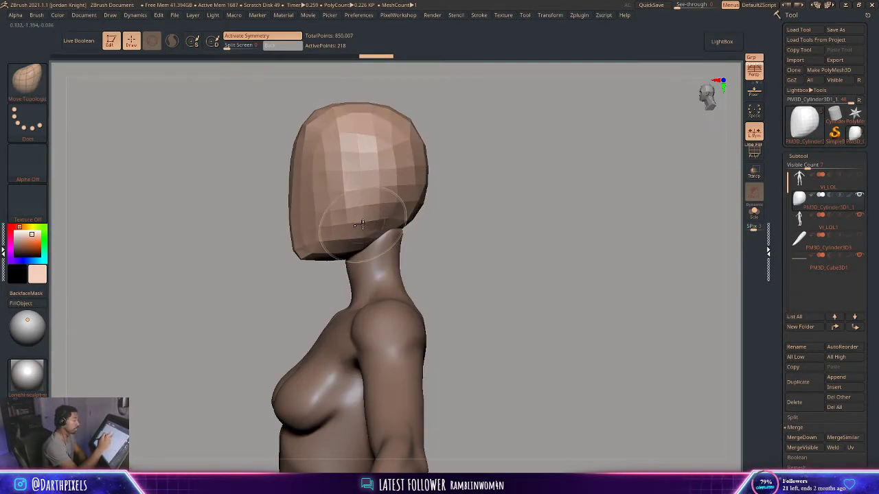
key("space")
key("space")
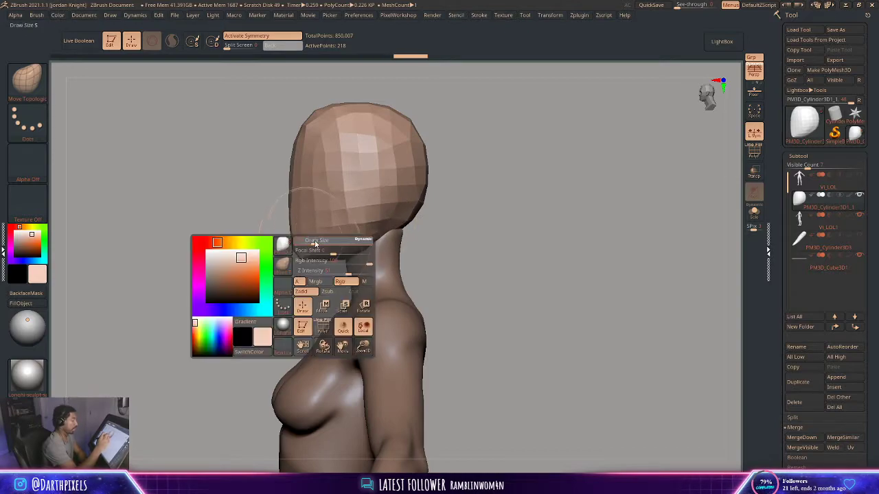
key("space")
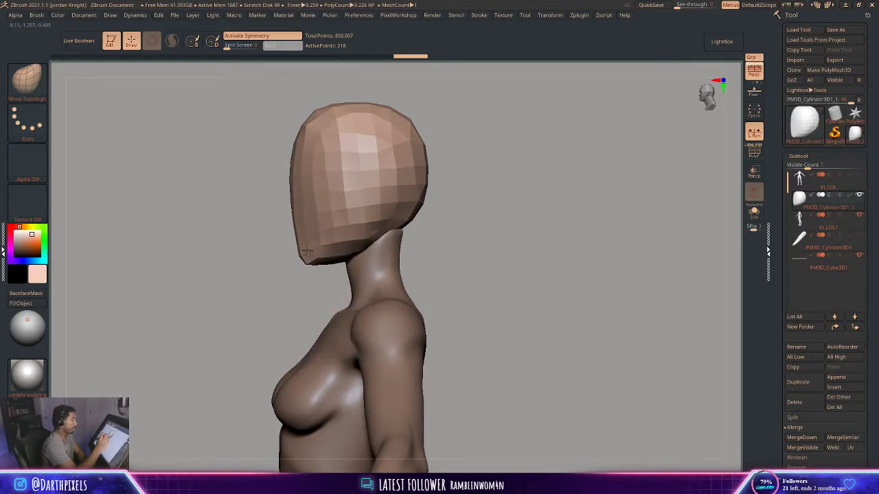
left_click_drag(456, 189, 490, 192)
key("space")
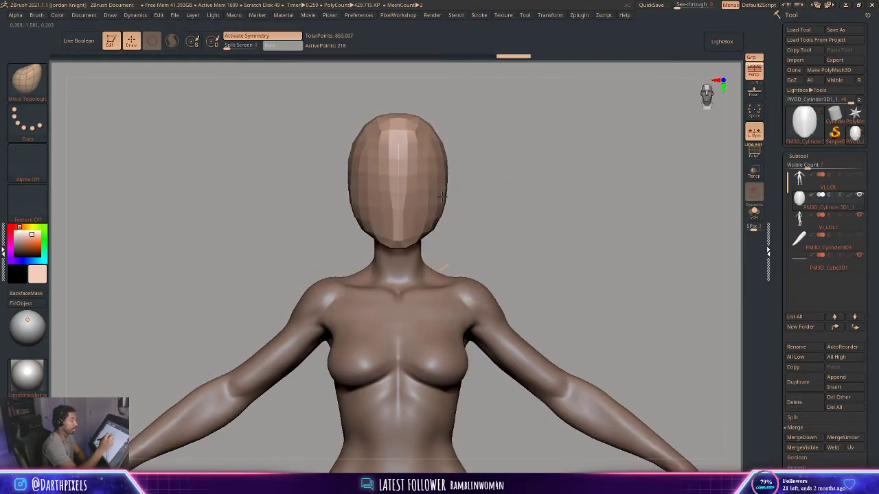
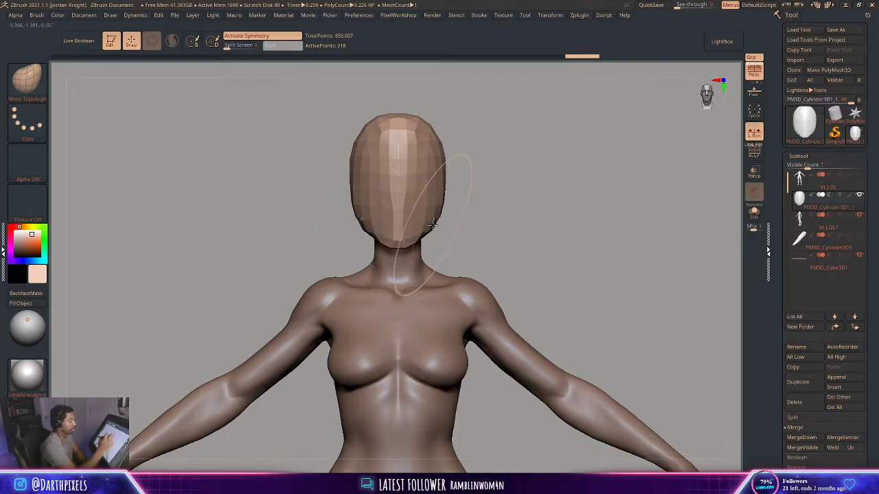
Refine the head's sides and crown from front and profile views, undoing the last two adjustments
right_click_drag(484, 208, 446, 215)
right_click(453, 237)
right_click_drag(506, 172, 486, 211)
left_click_drag(481, 237, 475, 234)
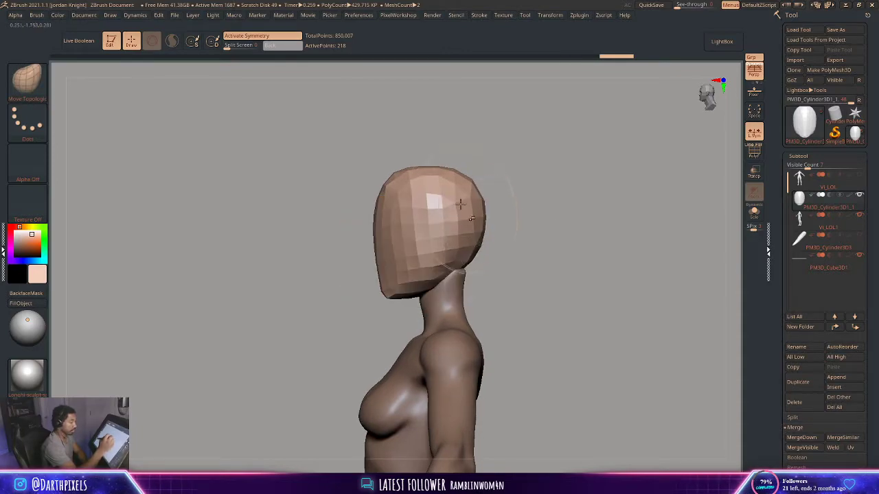
left_click_drag(392, 176, 395, 179)
right_click_drag(449, 142, 475, 150, "shift")
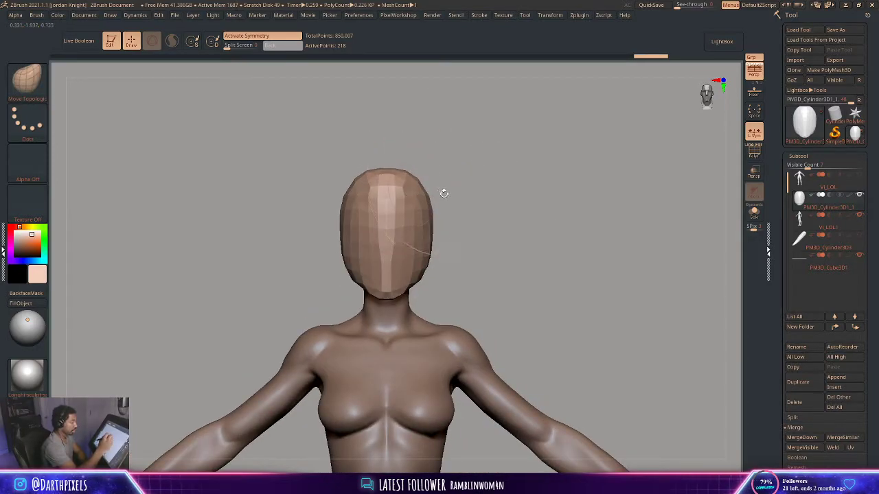
right_click_drag(451, 197, 422, 236)
right_click(435, 225)
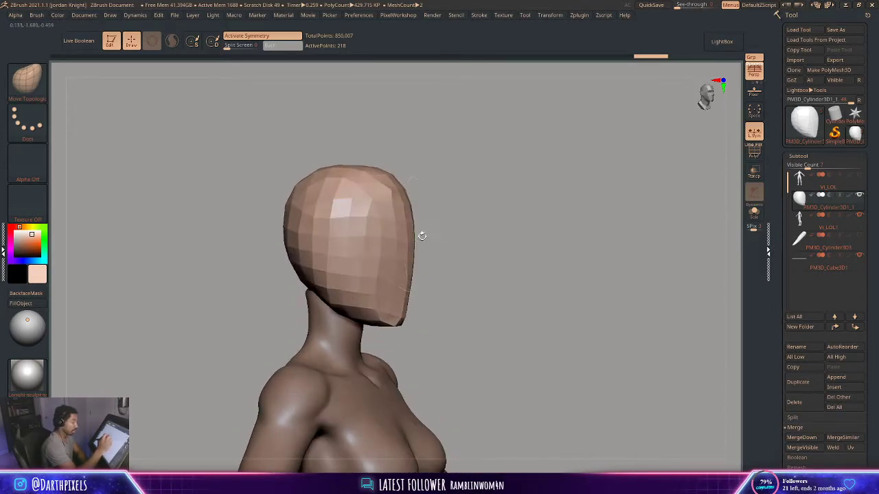
key("ctrl+z")
key("ctrl+z")
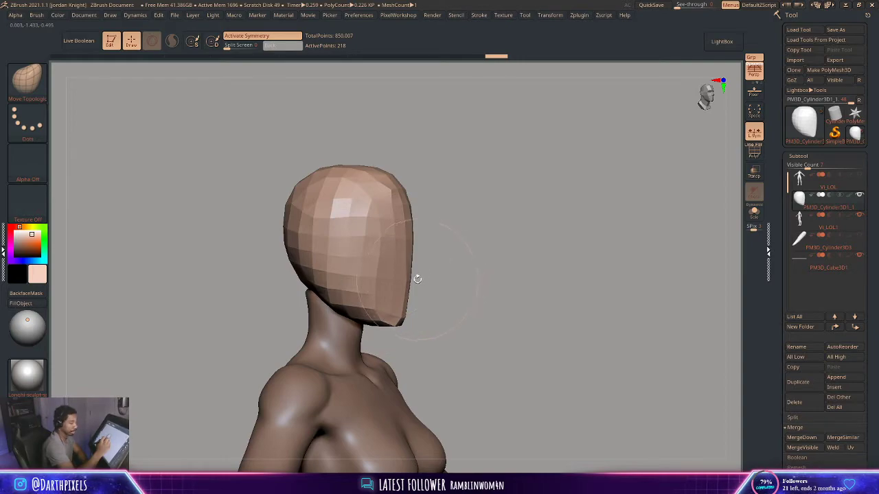
Adjust the front of the face and the cheek contours symmetrically with a resized Move Topological brush
left_click_drag(444, 278, 417, 283)
left_click_drag(450, 258, 450, 213, "alt")
mouse_move(470, 233)
left_mouse_down()
mouse_move(446, 241)
mouse_move(439, 260)
left_mouse_up()
key("space")
key("space")
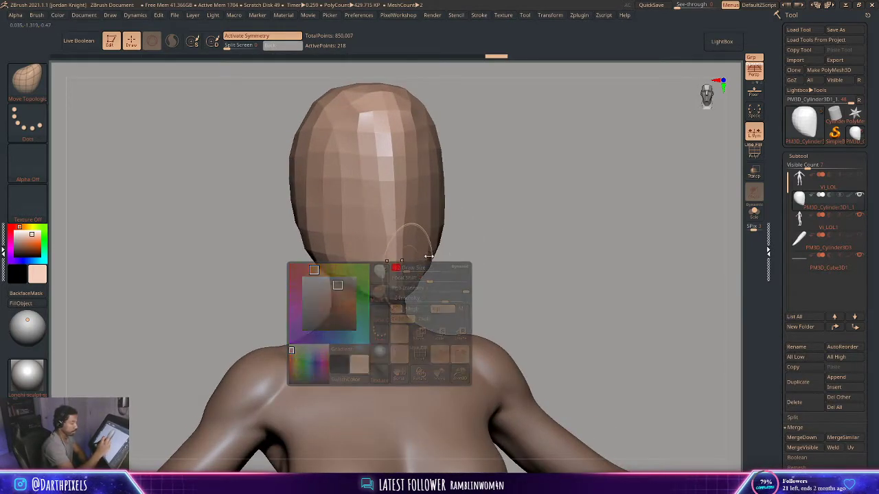
key("space")
key("s")
right_click_drag(436, 228, 455, 235)
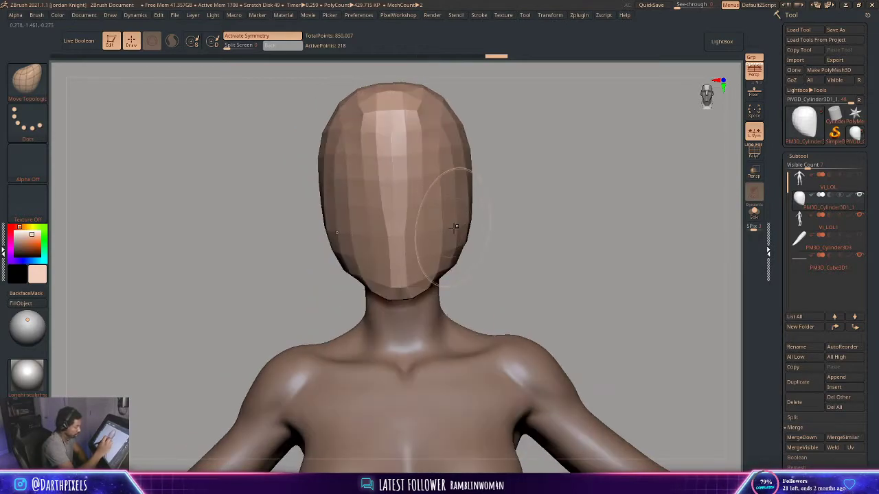
mouse_move(457, 228)
left_mouse_down()
mouse_move(461, 210)
mouse_move(450, 193)
left_mouse_up()
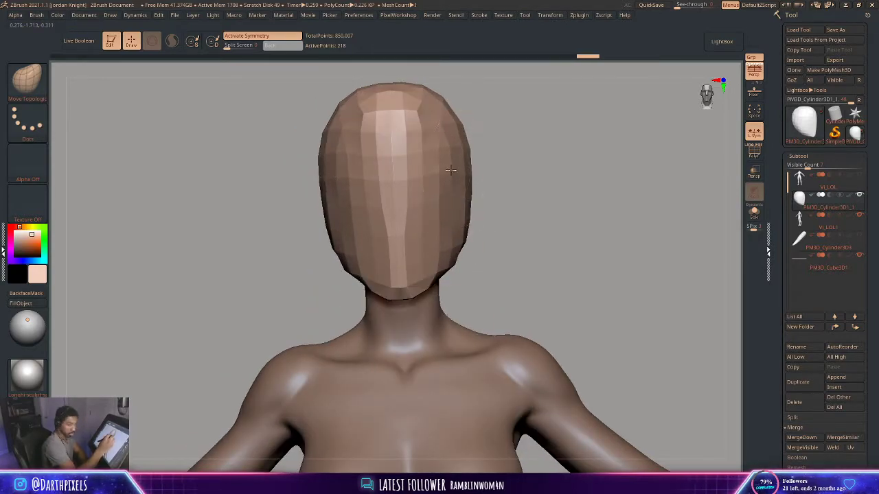
Shape the forehead and brow contour in three-quarter and profile views
mouse_move(504, 211)
left_mouse_down()
mouse_move(502, 220)
mouse_move(544, 228)
left_mouse_up()
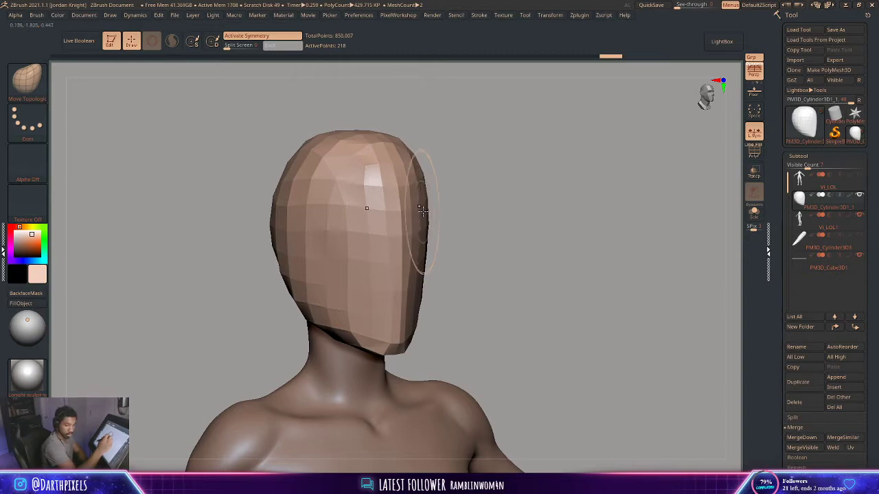
mouse_move(440, 188)
left_mouse_down()
mouse_move(444, 176)
mouse_move(406, 164)
mouse_move(490, 149)
left_mouse_up()
mouse_move(408, 160)
left_mouse_down("shift")
mouse_move(396, 154)
mouse_move(407, 165)
left_mouse_up("shift")
key("space")
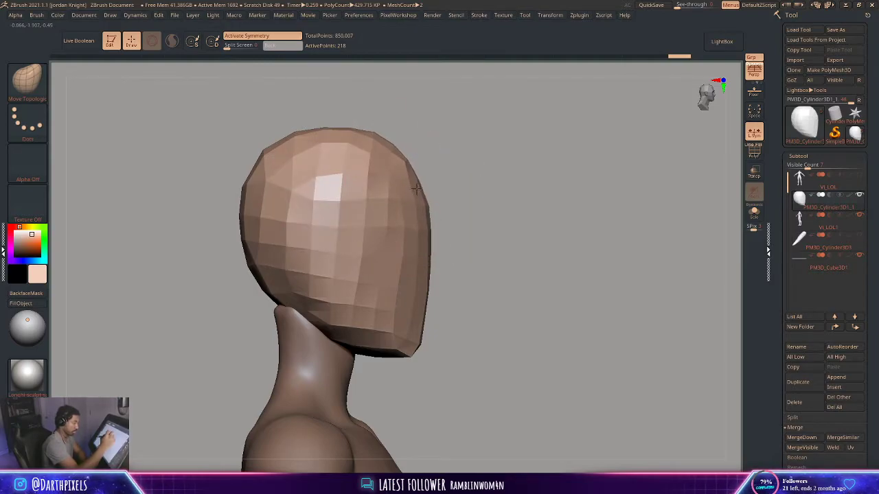
Choose the DamStandard brush and enable Sculptris Pro mode
left_click(26, 79)
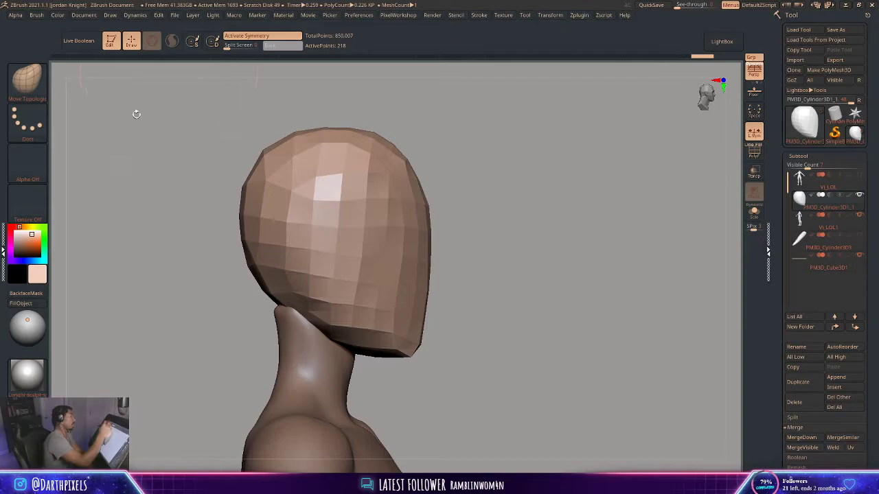
left_click(26, 79)
left_click(171, 42)
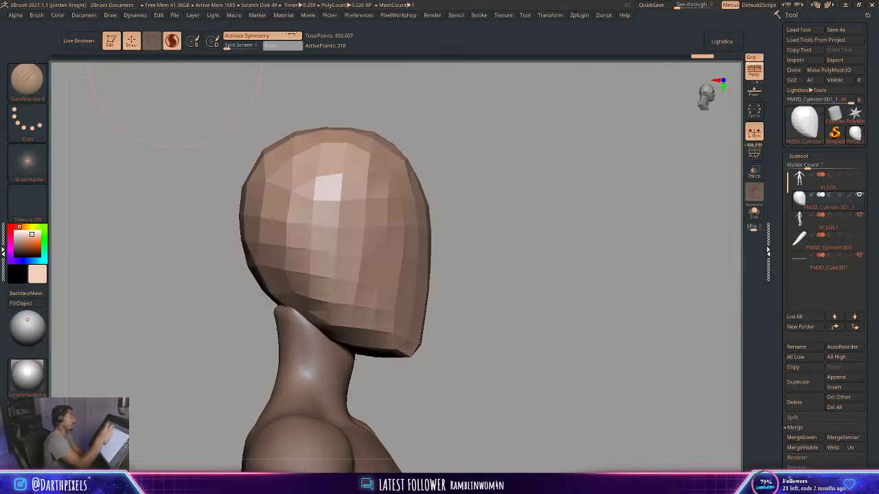
Carve a vertical centre line down the upper face and a horizontal brow line across it
left_click_drag(458, 194, 482, 214)
left_click_drag(528, 242, 542, 158)
left_click_drag(592, 195, 533, 243, "alt")
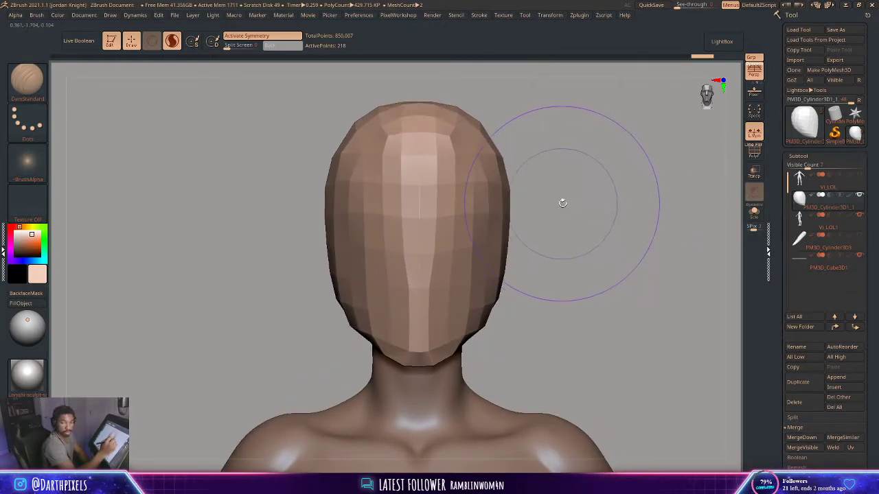
left_click_drag(561, 200, 569, 201)
right_click(568, 201)
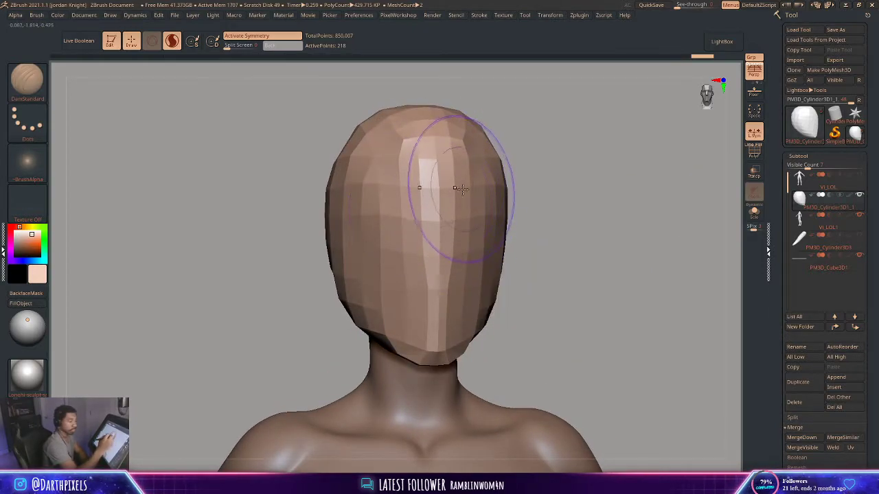
left_click_drag(434, 204, 432, 221)
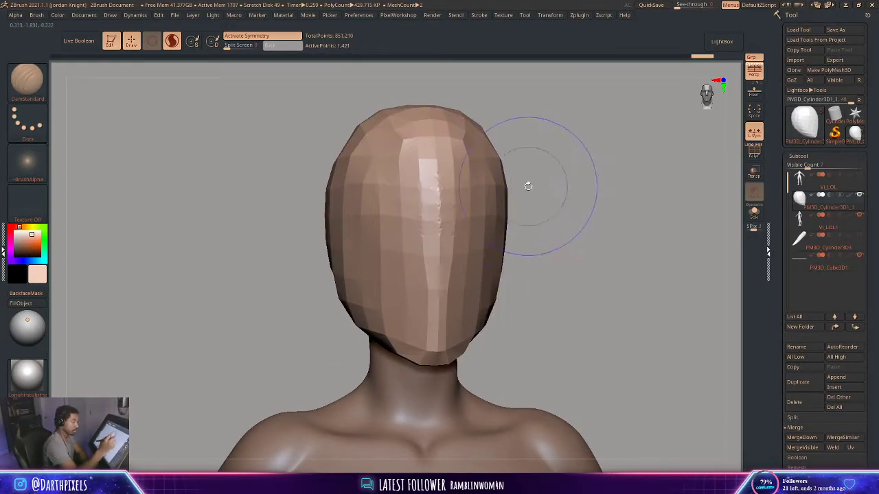
right_click(490, 192)
left_click_drag(528, 185, 474, 195)
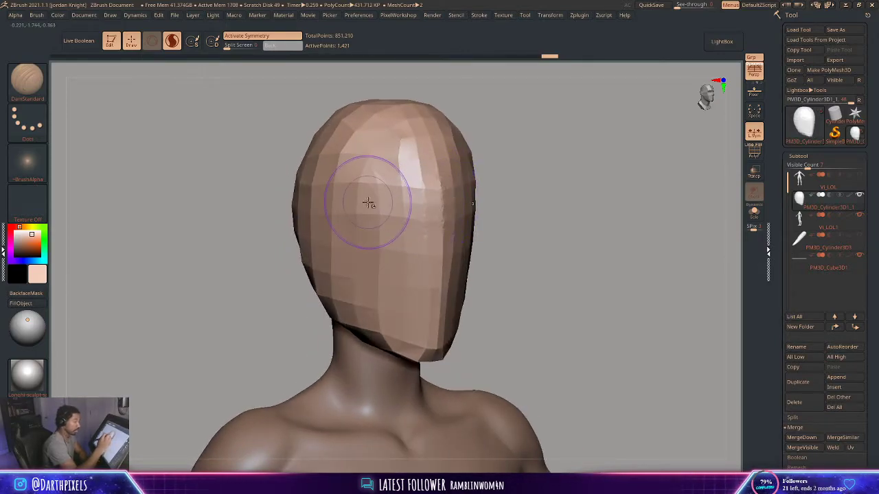
left_click_drag(369, 204, 445, 203)
mouse_move(524, 195)
left_mouse_down()
mouse_move(504, 198)
mouse_move(496, 212)
mouse_move(486, 182)
mouse_move(468, 195)
left_mouse_up()
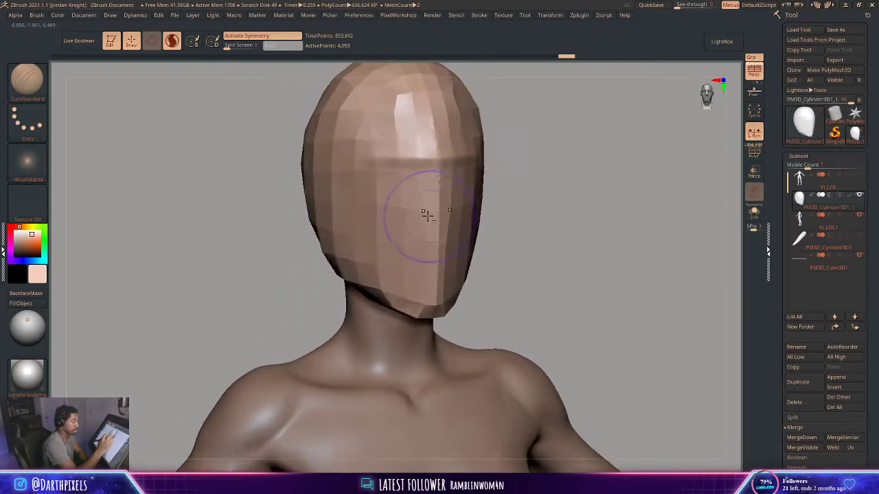
Mark the nose base and the mouth with short horizontal creases, undoing the first misplaced stroke
left_click_drag(424, 219, 441, 225)
key("ctrl+z")
mouse_move(512, 219)
left_mouse_down("alt")
mouse_move(496, 201)
mouse_move(533, 206)
left_mouse_up("alt")
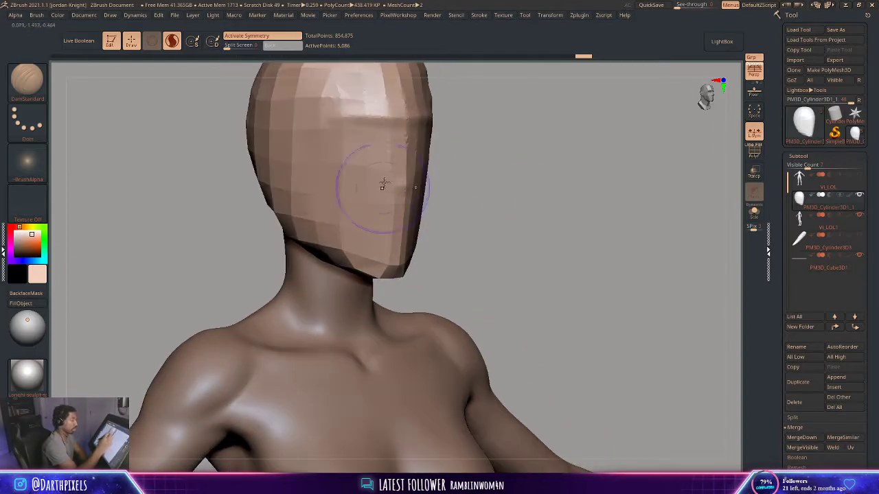
left_click_drag(461, 192, 426, 202)
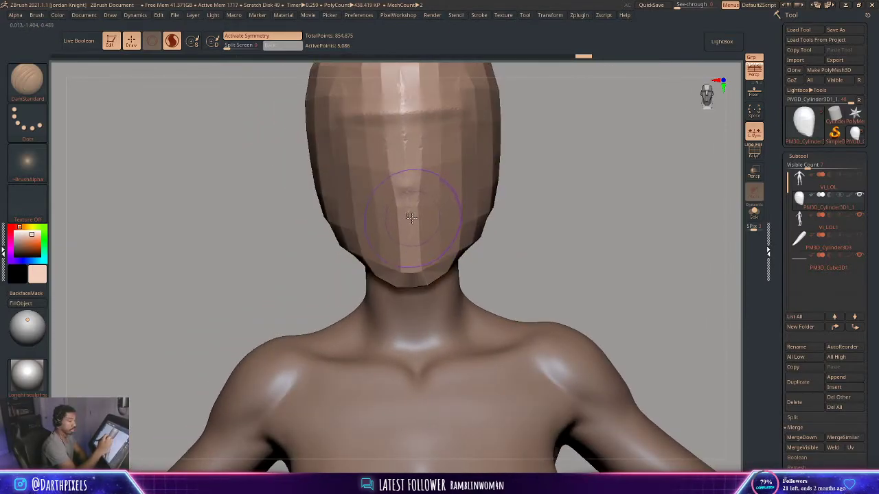
key("space")
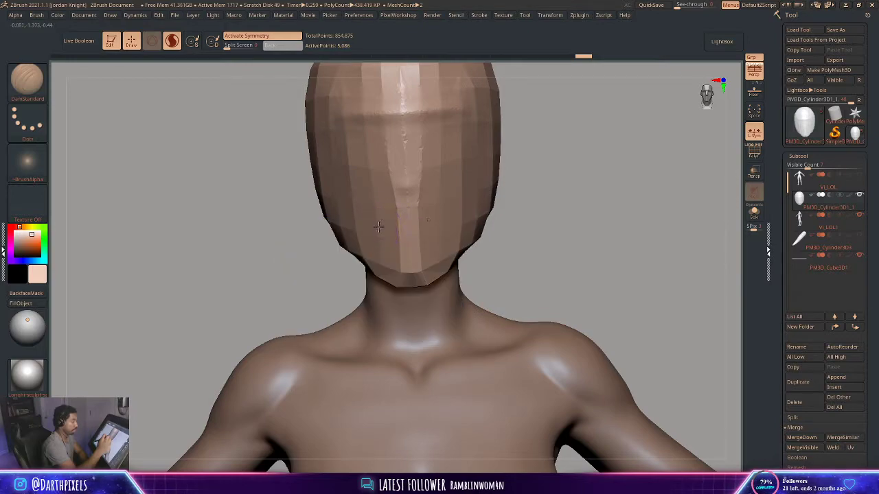
left_click_drag(530, 181, 383, 222)
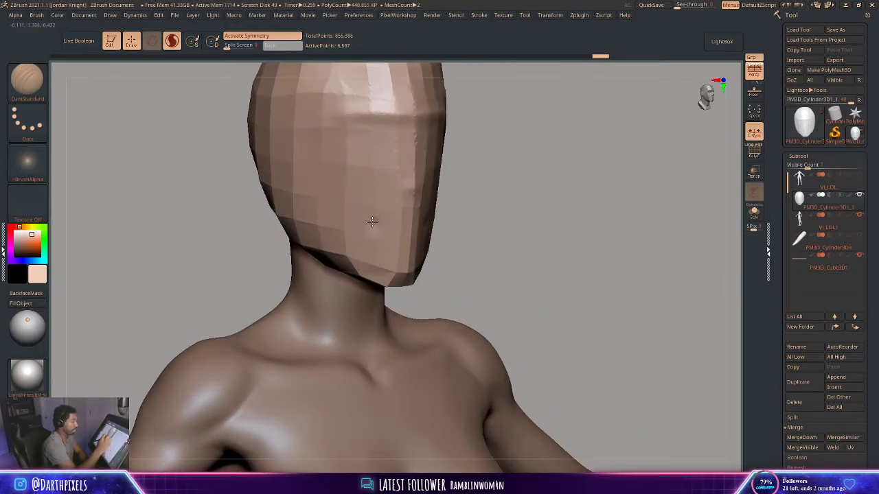
Carve the mouth crease across both sides of the face and add a short crease beneath the lower lip
left_click_drag(502, 195, 392, 206)
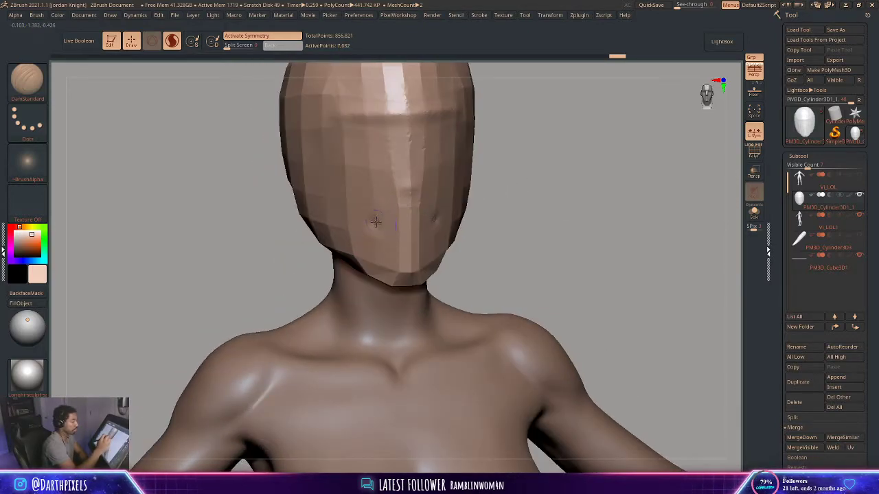
left_click_drag(491, 201, 388, 220)
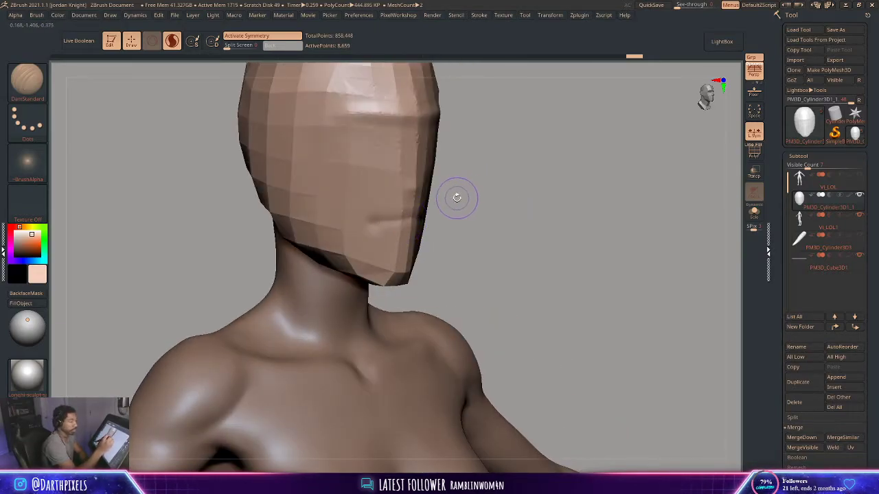
left_click_drag(455, 198, 397, 221)
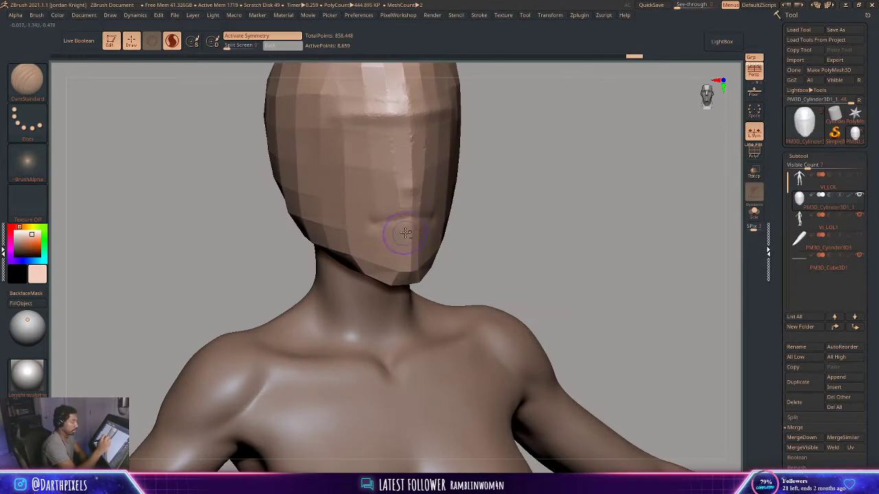
left_click_drag(467, 216, 452, 235)
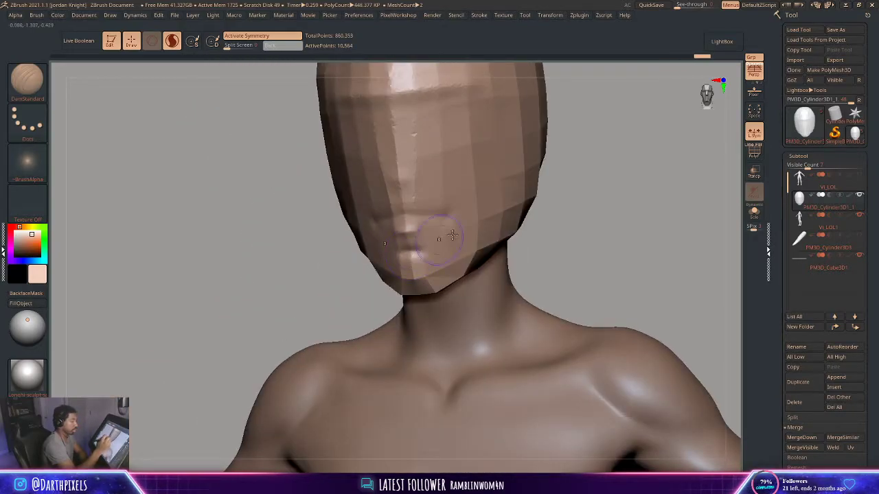
mouse_move(543, 186)
left_mouse_down("alt")
mouse_move(561, 195)
mouse_move(539, 182)
mouse_move(552, 183)
mouse_move(537, 210)
mouse_move(500, 195)
mouse_move(516, 233)
mouse_move(506, 200)
mouse_move(510, 212)
mouse_move(435, 181)
mouse_move(483, 206)
mouse_move(459, 196)
mouse_move(491, 191)
mouse_move(451, 222)
left_mouse_up("alt")
key("space")
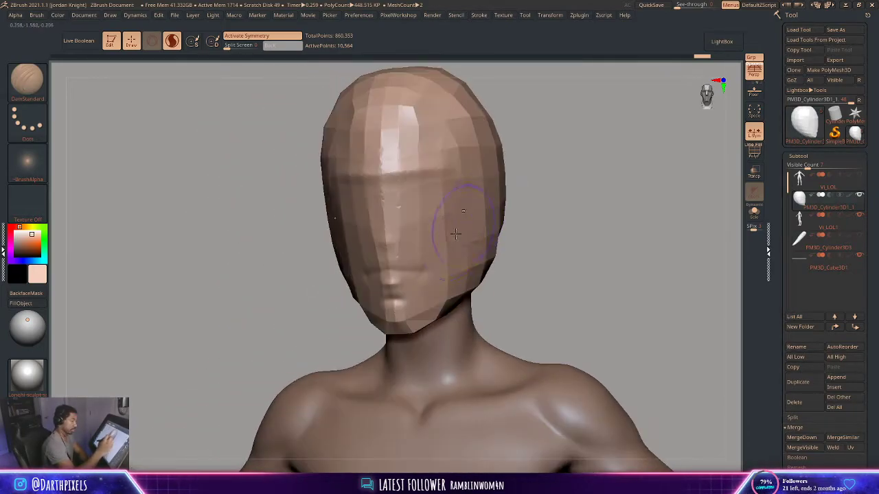
left_click(28, 80)
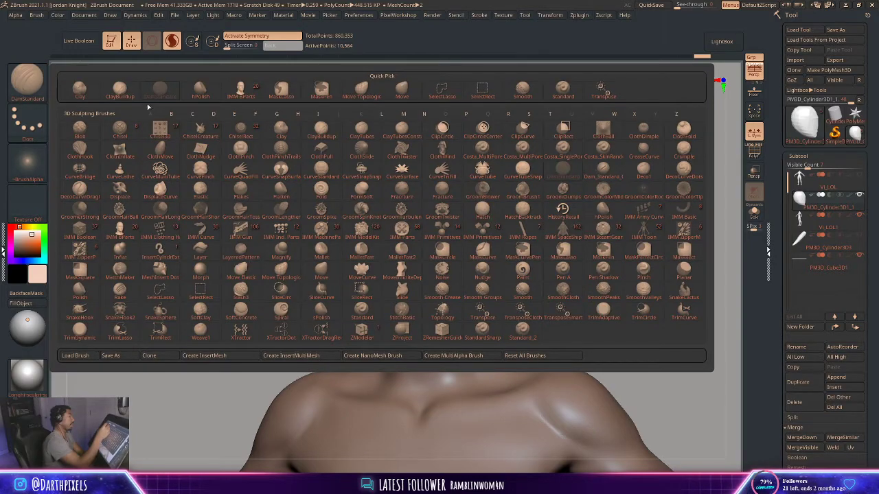
left_click(128, 94)
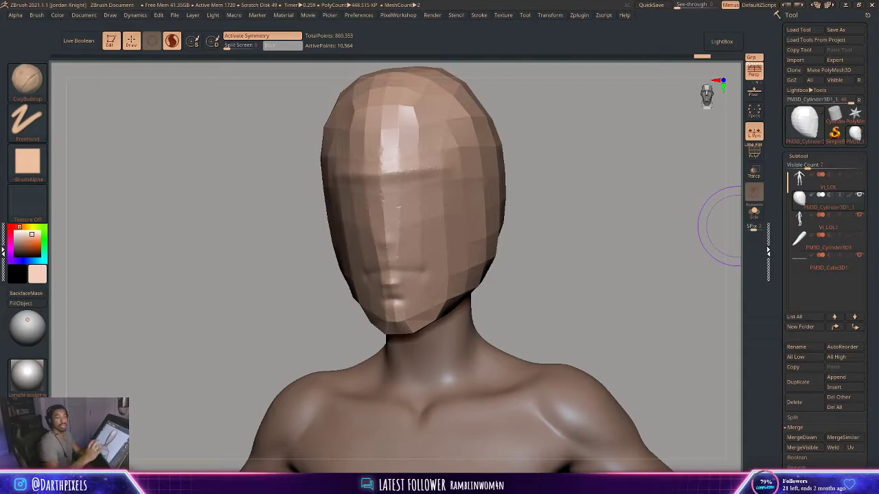
left_click_drag(544, 209, 404, 221)
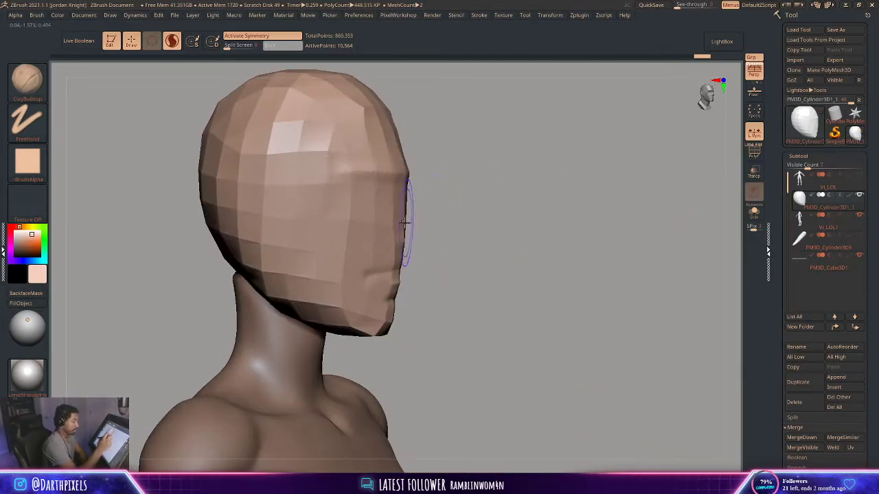
left_click_drag(484, 212, 382, 206)
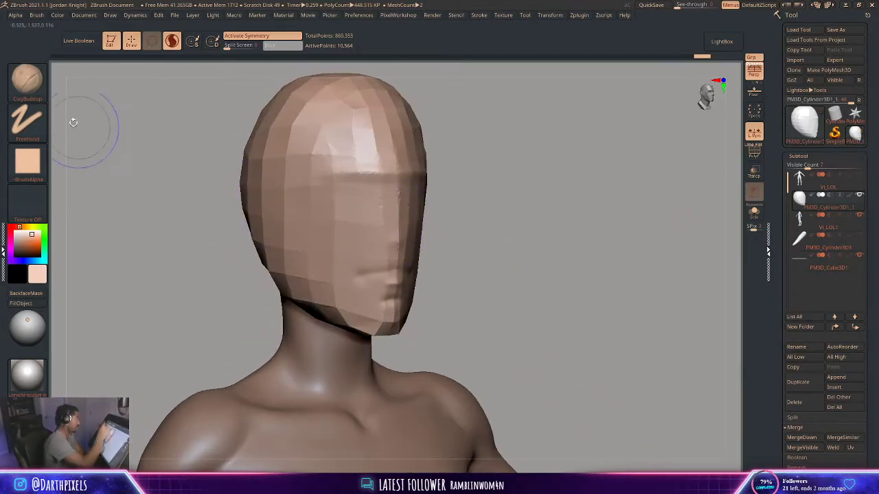
Choose the Move brush and push the eye sockets inward beneath the brow line
key("b")
key("m")
key("v")
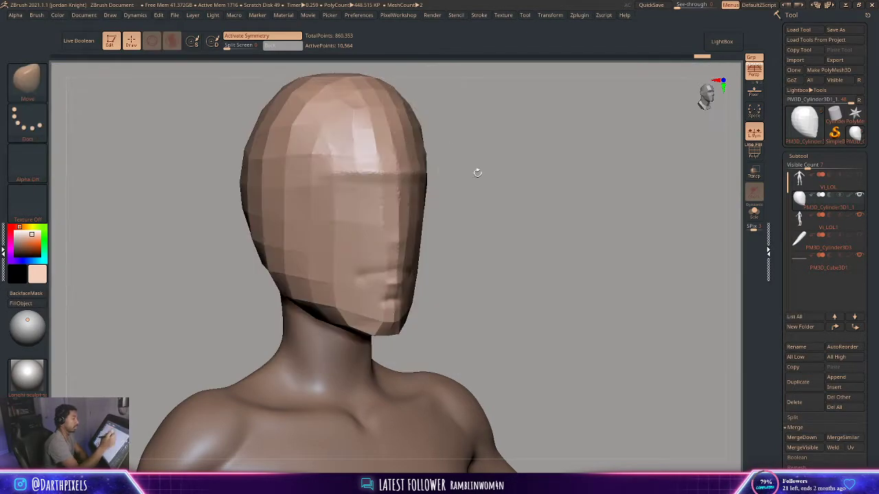
mouse_move(476, 172)
left_mouse_down()
mouse_move(375, 206)
mouse_move(347, 202)
mouse_move(340, 188)
left_mouse_up()
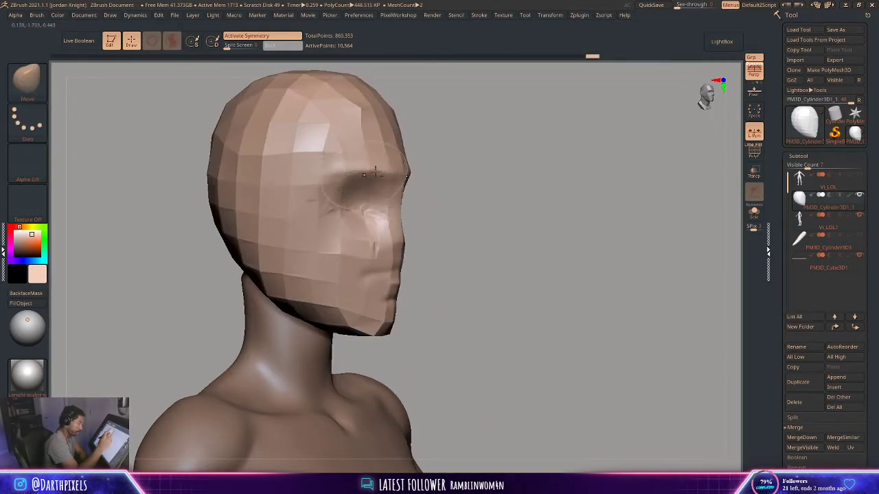
left_click_drag(440, 196, 480, 197)
left_click_drag(342, 206, 331, 198)
left_click_drag(596, 163, 481, 180)
Adjust the brush size and deepen the inner eye sockets, leaving the nose bridge and cheek planes raised
key("space")
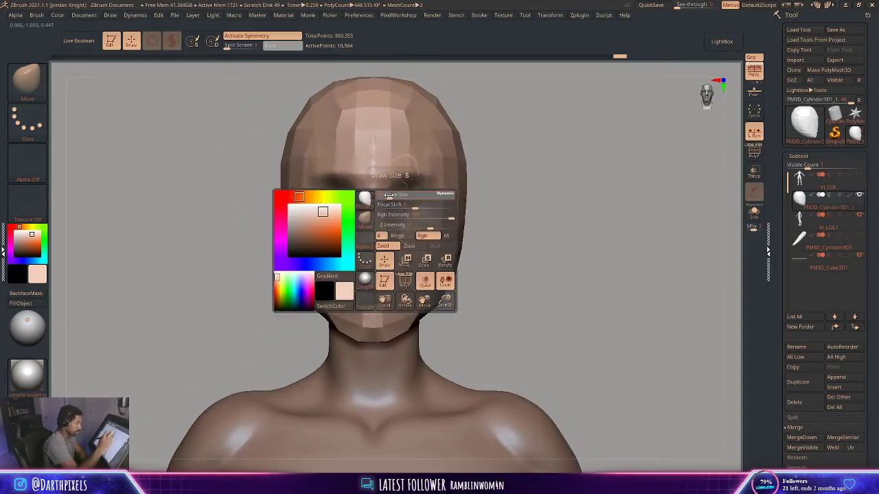
key("space")
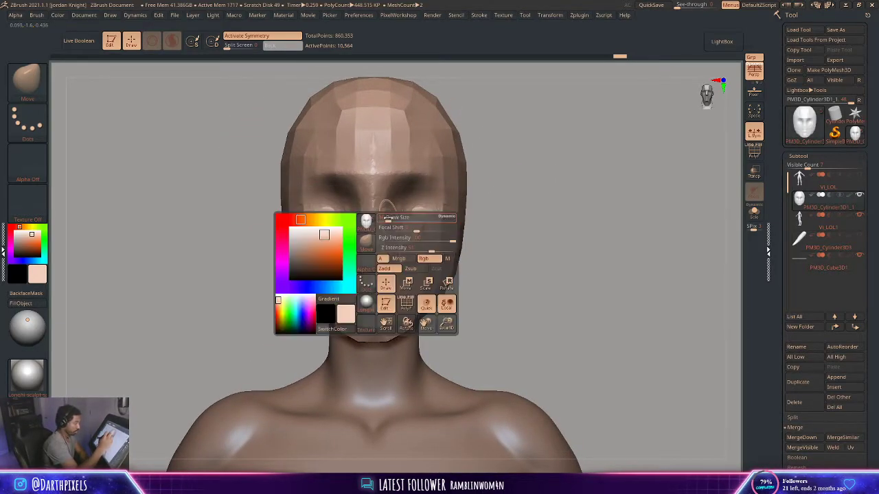
left_click(402, 231)
left_click_drag(508, 184, 364, 214)
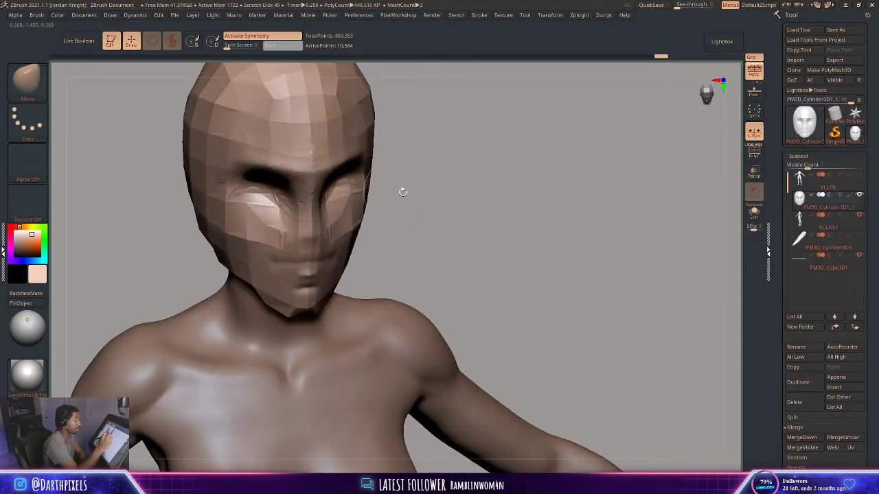
mouse_move(403, 192)
left_mouse_down()
mouse_move(425, 191)
mouse_move(328, 217)
left_mouse_up()
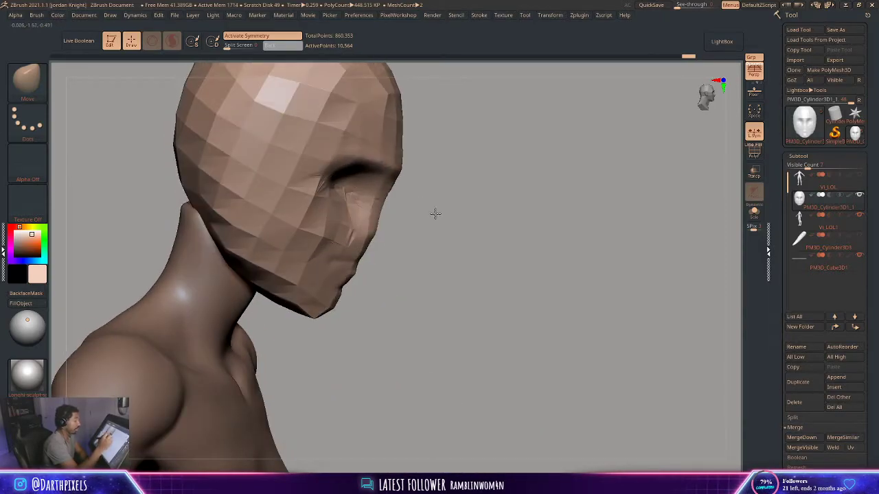
mouse_move(435, 214)
left_mouse_down()
mouse_move(514, 188)
mouse_move(487, 176)
mouse_move(485, 186)
mouse_move(481, 163)
mouse_move(484, 180)
mouse_move(469, 221)
left_mouse_up()
right_click(469, 221)
Refine the brow, nose bridge and eye socket shapes in profile, three-quarter and front views
mouse_move(512, 155)
left_mouse_down("alt")
mouse_move(502, 213)
mouse_move(465, 172)
mouse_move(372, 169)
mouse_move(425, 186)
mouse_move(367, 192)
left_mouse_up("alt")
right_click(366, 192)
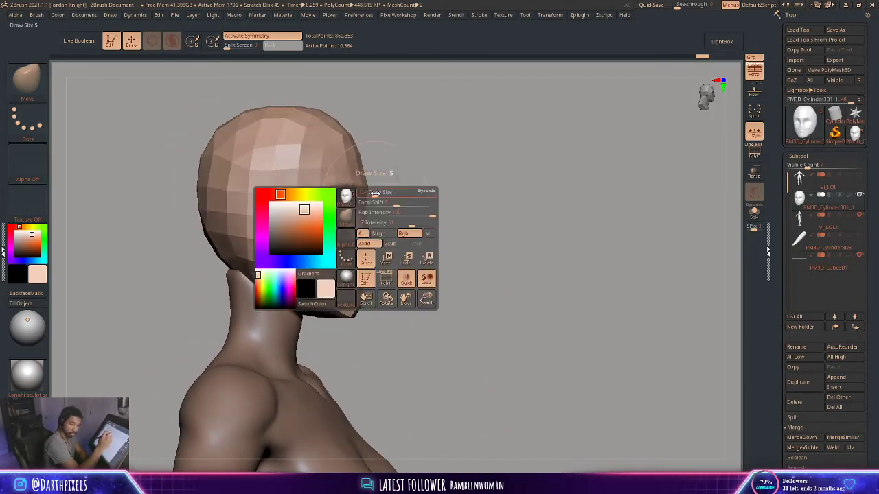
left_click_drag(415, 172, 407, 201, "alt")
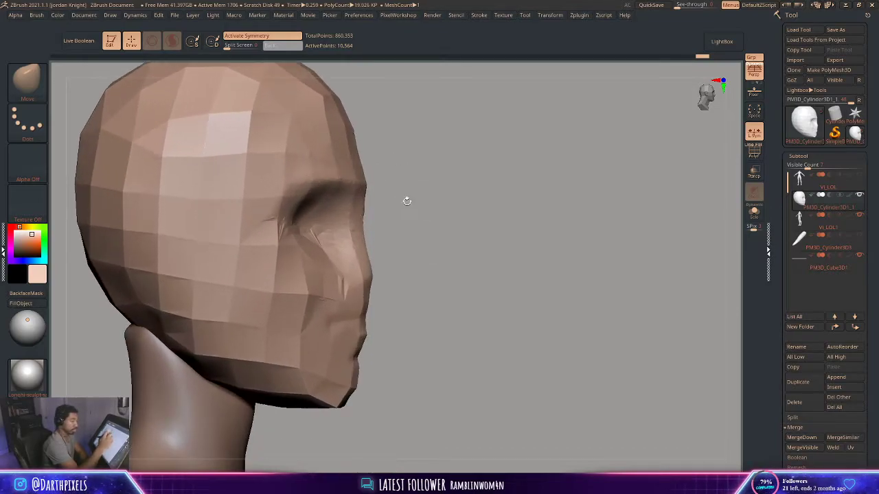
mouse_move(358, 218)
left_mouse_down()
mouse_move(362, 211)
mouse_move(300, 221)
left_mouse_up()
right_click(383, 205)
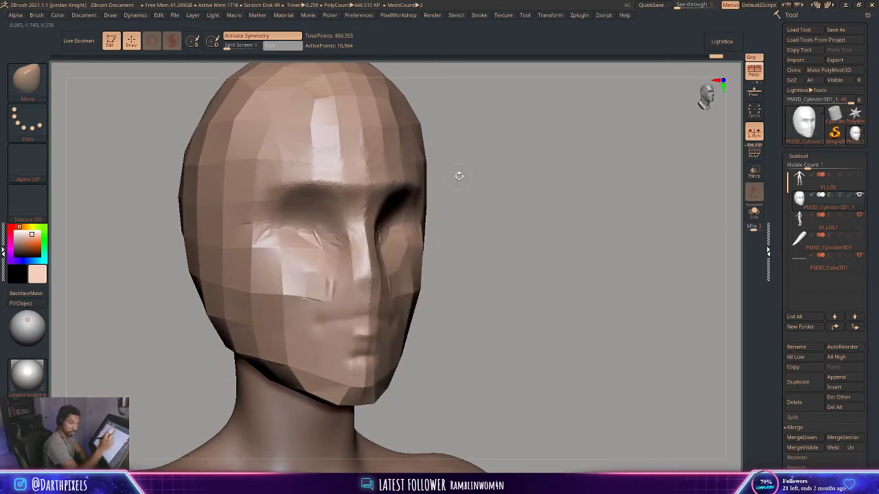
left_click_drag(458, 177, 401, 186)
right_click(376, 215)
right_click(380, 218)
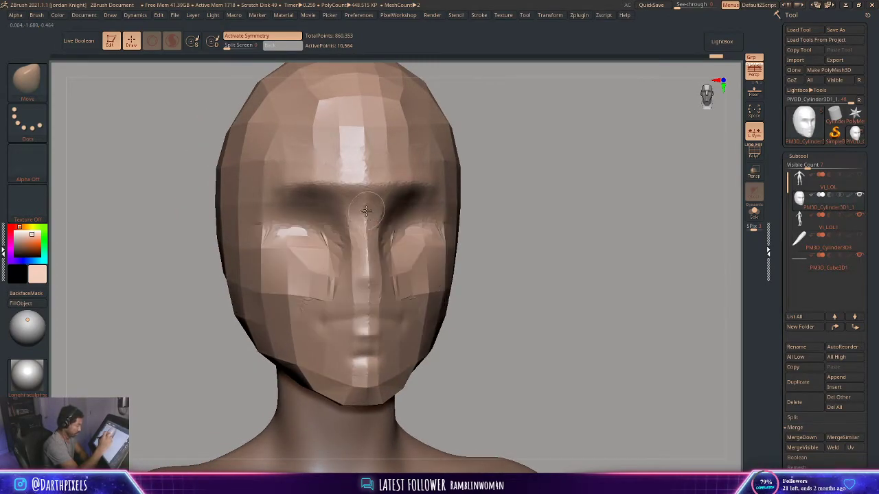
Set MaskPen as the masking brush and mask a vertical strip along the nose from brow to nose base
key("ctrl")
left_click_drag(383, 276, 389, 211, "ctrl")
left_click_drag(473, 190, 499, 191)
left_click_drag(362, 282, 375, 233, "ctrl")
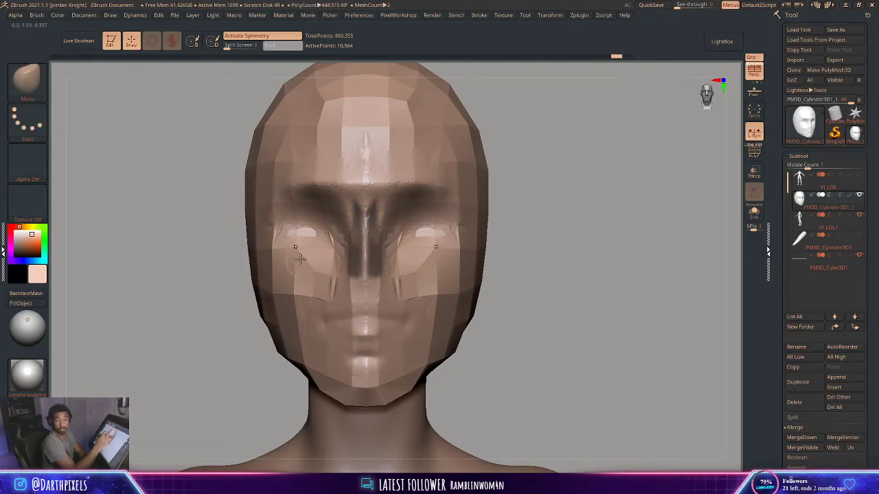
left_click(36, 84, "ctrl")
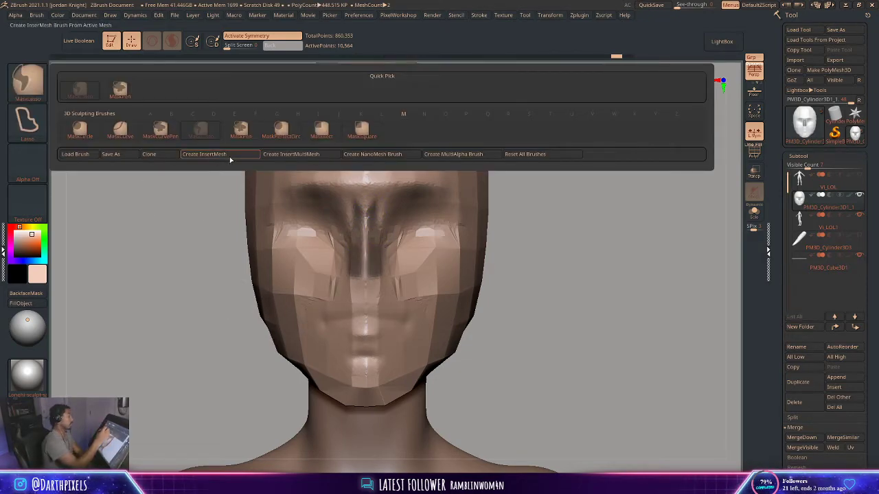
left_click(253, 134, "ctrl")
left_click_drag(365, 276, 365, 215, "ctrl")
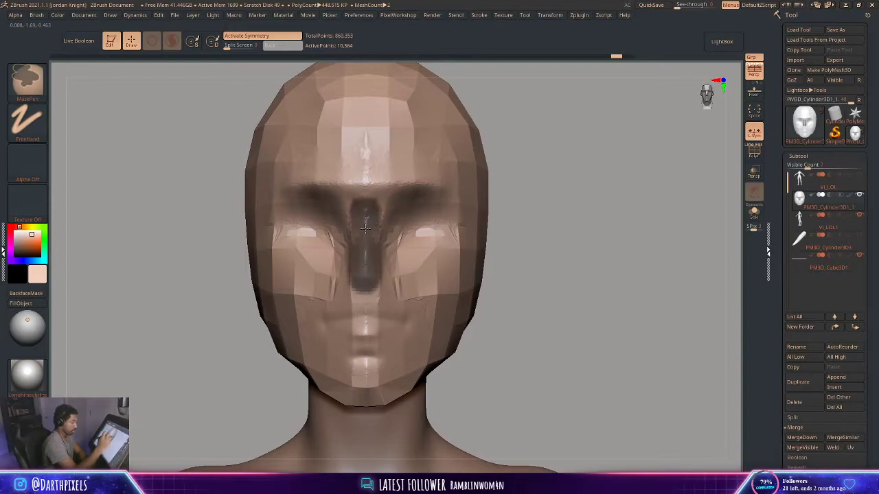
Invert the mask to leave only the nose editable and place the transform gizmo on the nose in profile view
left_click_drag(494, 196, 437, 200)
right_click(379, 280)
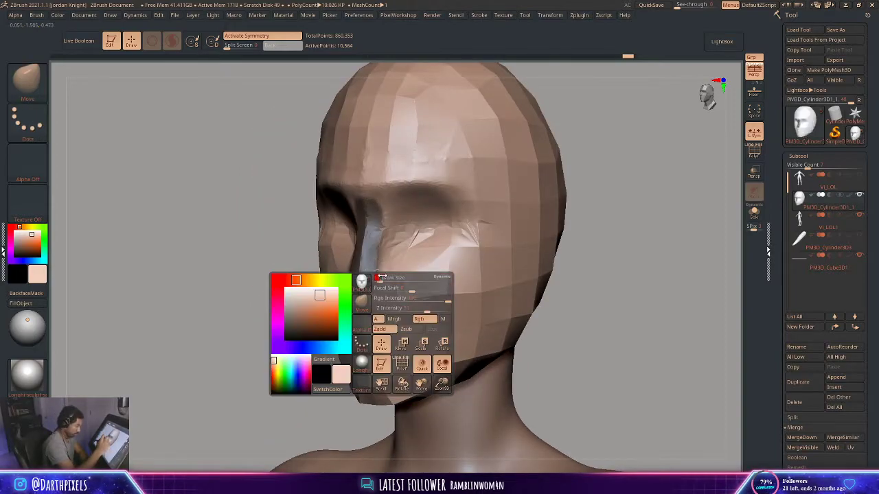
right_click(373, 277)
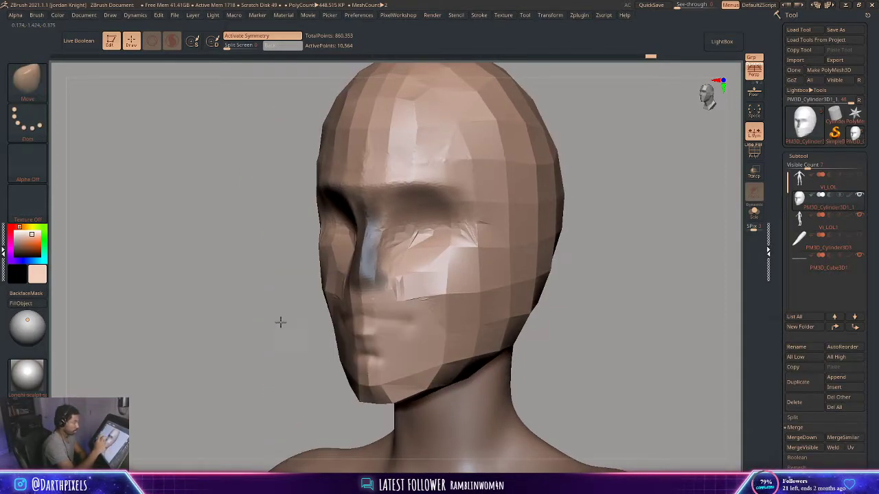
left_click_drag(281, 320, 473, 210)
left_click(468, 216, "ctrl")
key("w")
left_click(231, 225, "alt")
left_click_drag(368, 193, 466, 192, "alt")
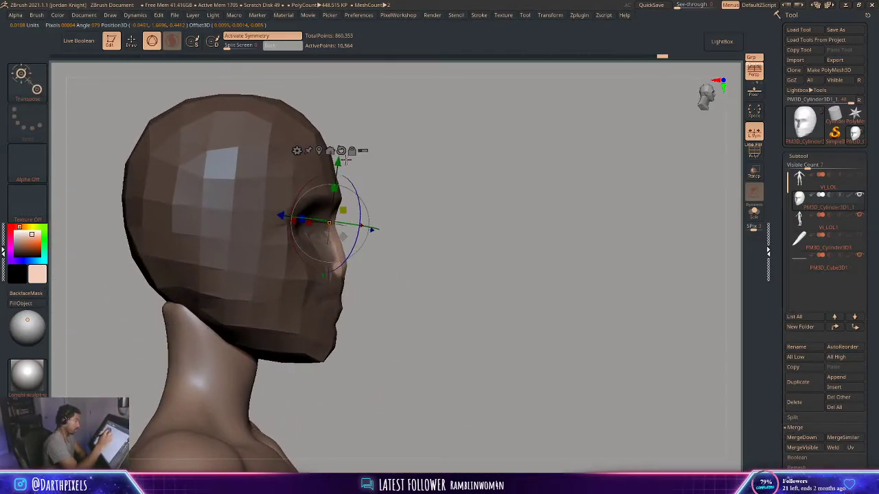
Reset the gizmo's orientation and rotate the unmasked nose outward in profile, undoing the first attempt
left_click(342, 151)
left_click_drag(359, 200, 354, 193)
key("ctrl+z")
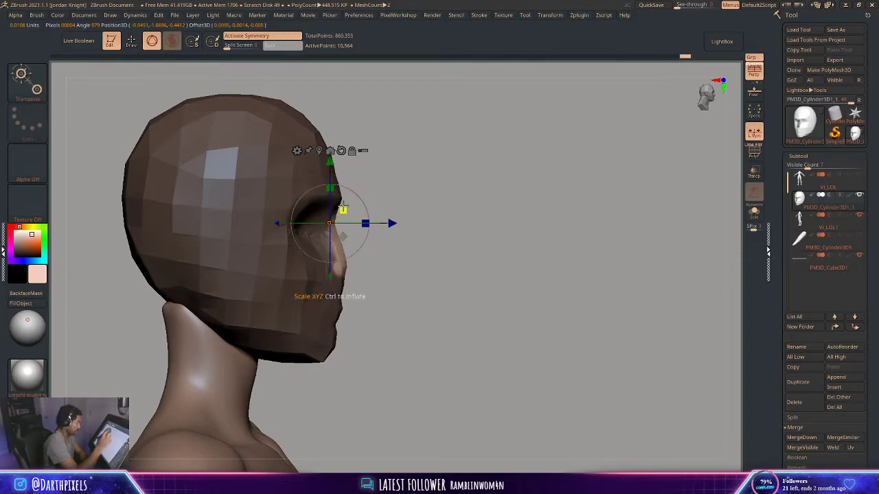
key("q")
left_click_drag(89, 126, 204, 309, "ctrl")
key("w")
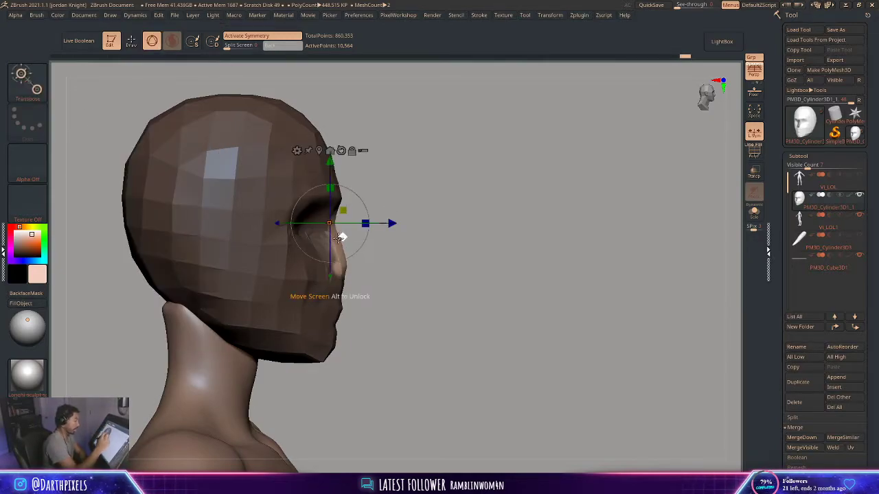
left_click_drag(367, 211, 362, 203)
key("q")
Choose the Move Topological brush, pull the nose tip forward, and smooth the nose
key("space")
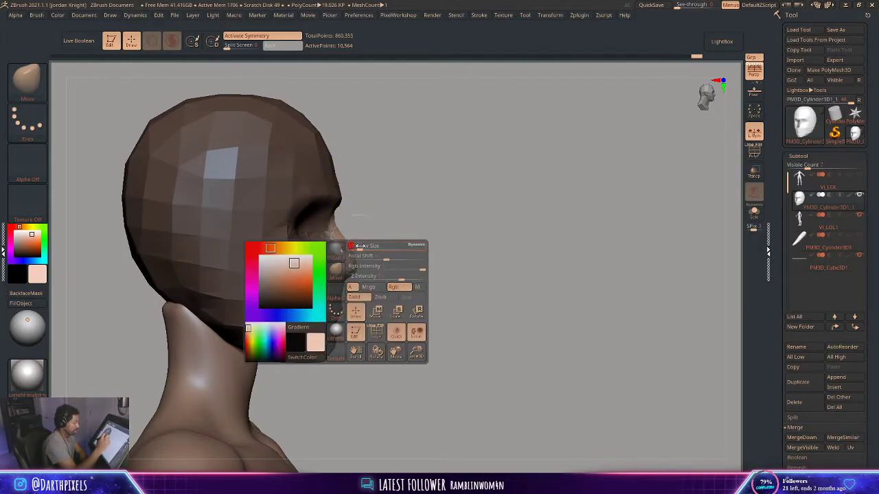
key("b")
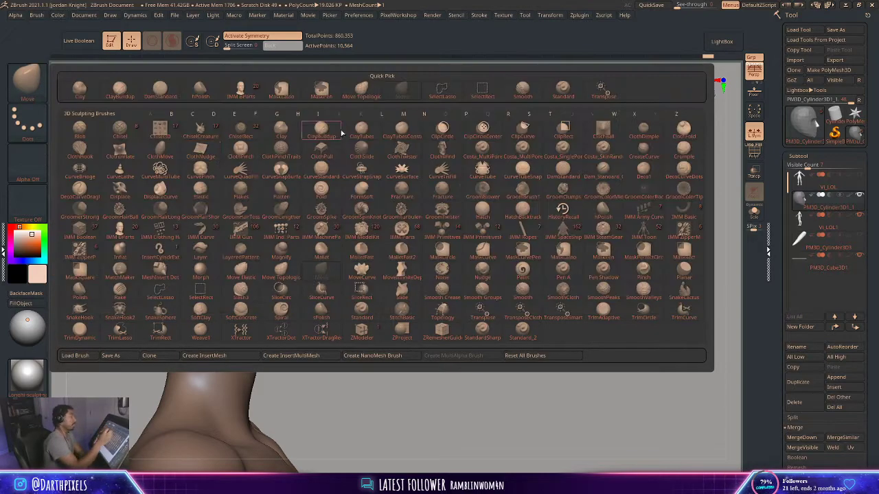
left_click(361, 90)
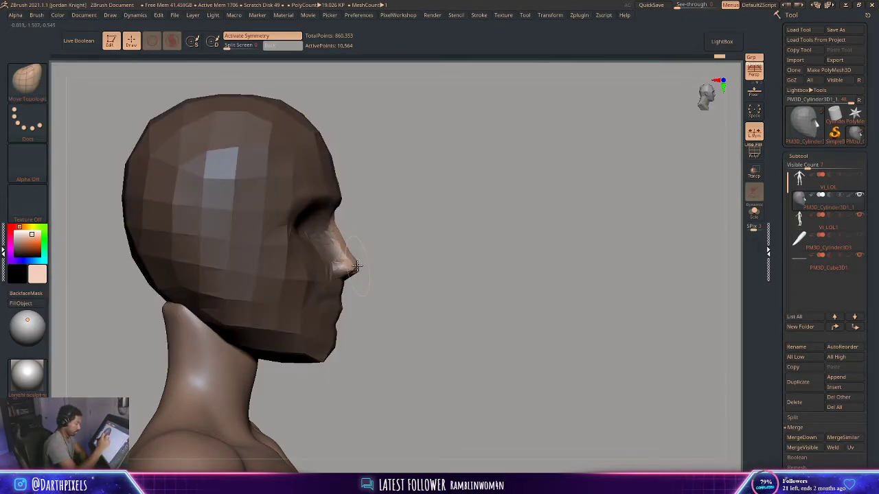
mouse_move(383, 257)
left_mouse_down()
mouse_move(356, 274)
mouse_move(302, 265)
mouse_move(376, 268)
left_mouse_up()
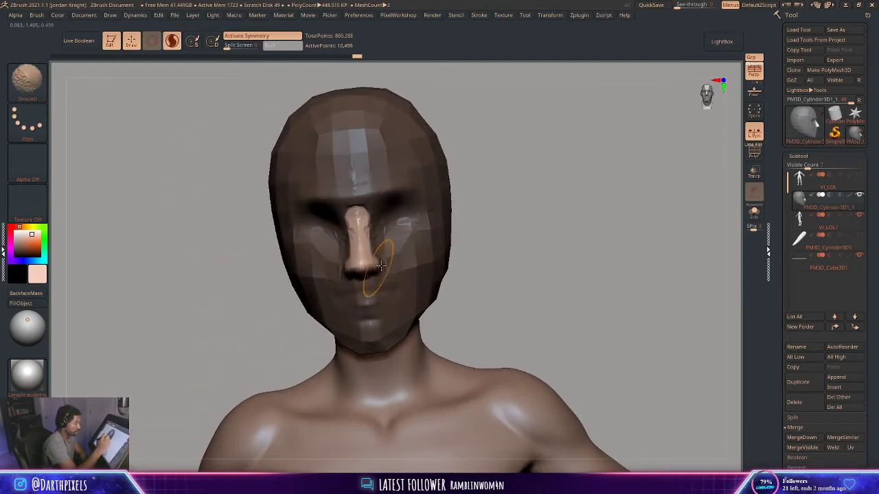
left_click_drag(489, 206, 573, 203)
mouse_move(399, 215)
left_mouse_down()
mouse_move(388, 220)
mouse_move(416, 210)
mouse_move(370, 203)
left_mouse_up()
Clear the mask from the head
left_click_drag(492, 190, 486, 165, "alt")
left_click_drag(480, 196, 478, 247, "ctrl")
left_click_drag(500, 208, 439, 167, "alt")
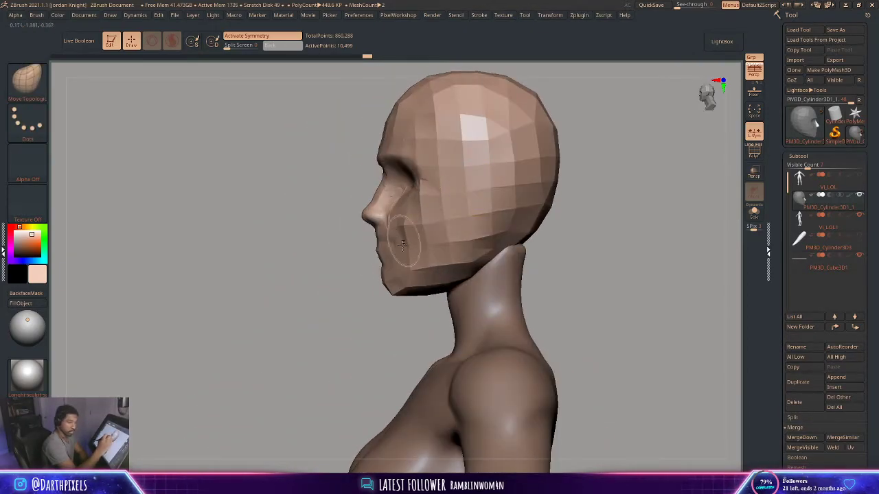
Adjust the jaw contour with the Move Topological brush, working between the front and profile views
left_click_drag(368, 314, 434, 312)
key("space")
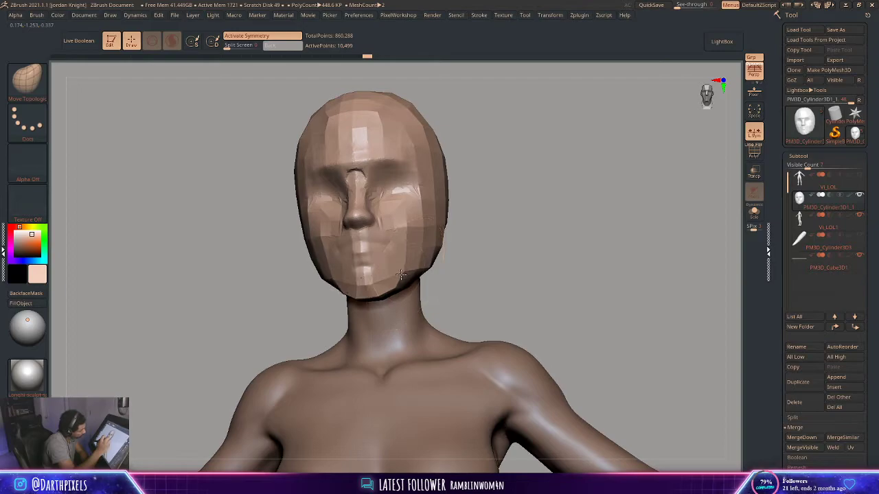
left_click_drag(401, 274, 452, 240)
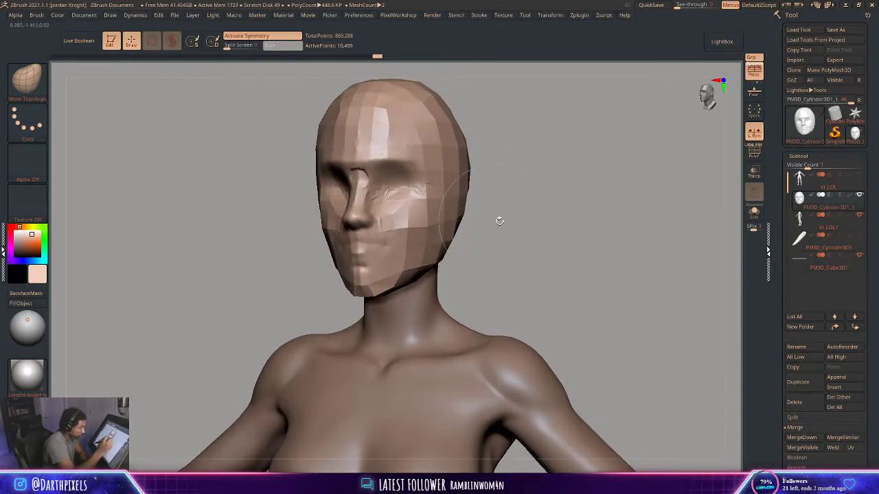
left_click_drag(499, 221, 504, 247)
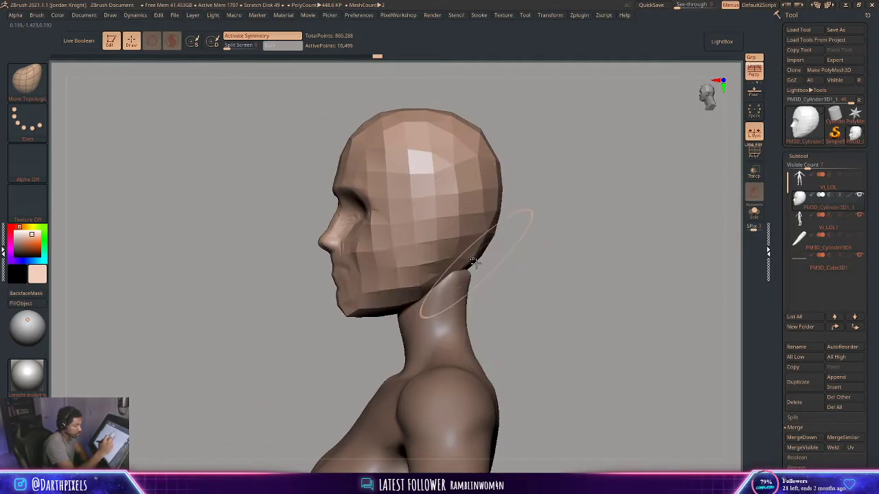
Choose the DamStandard brush, define the jawline from below the ear to the chin, and smooth the strokes
key("b")
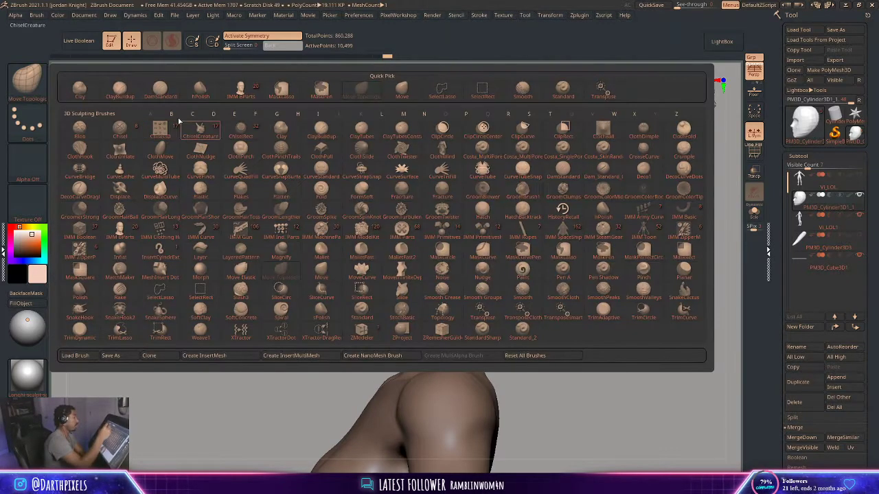
key("d")
key("s")
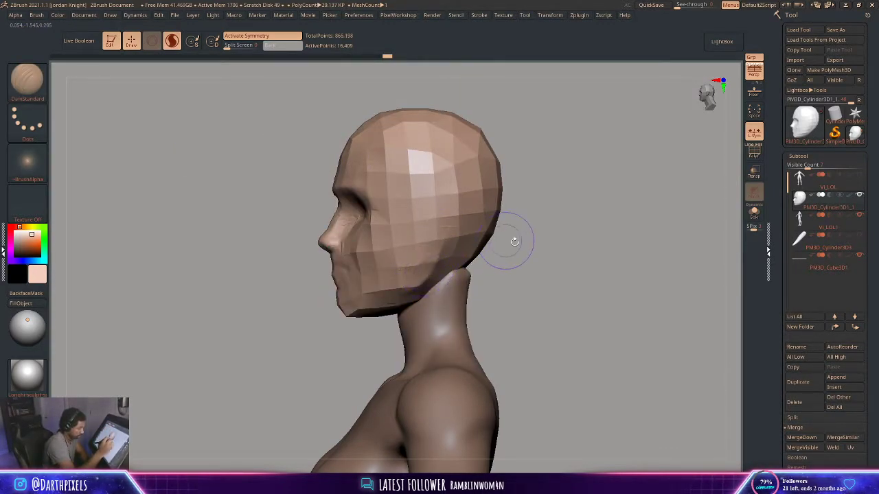
left_click_drag(514, 242, 412, 282)
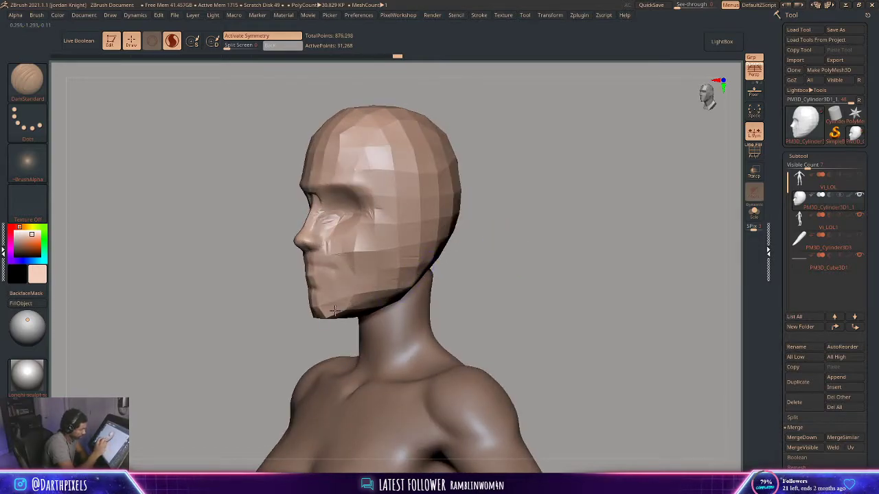
left_click_drag(489, 251, 406, 258)
left_click_drag(373, 297, 354, 302, "shift")
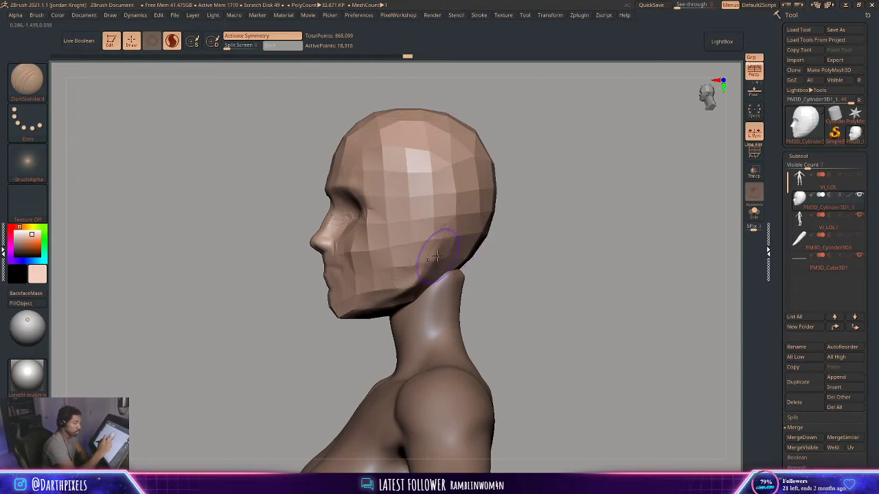
left_click_drag(497, 259, 421, 157)
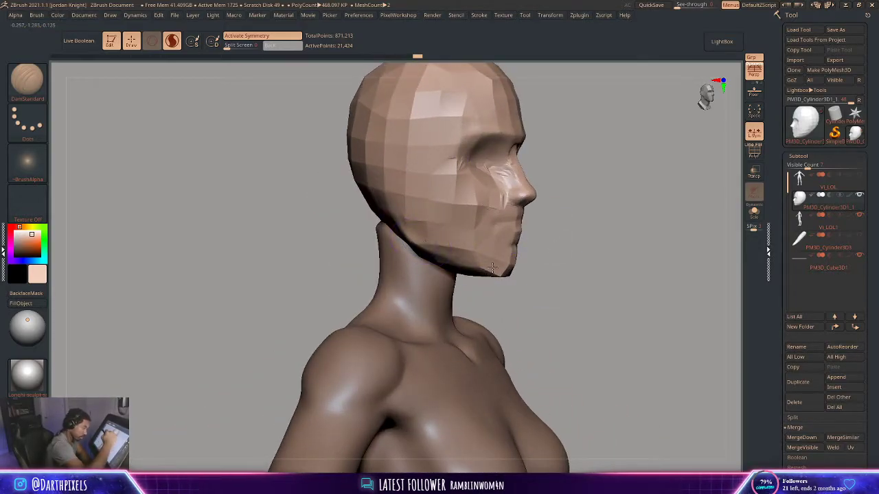
left_click_drag(559, 235, 462, 227)
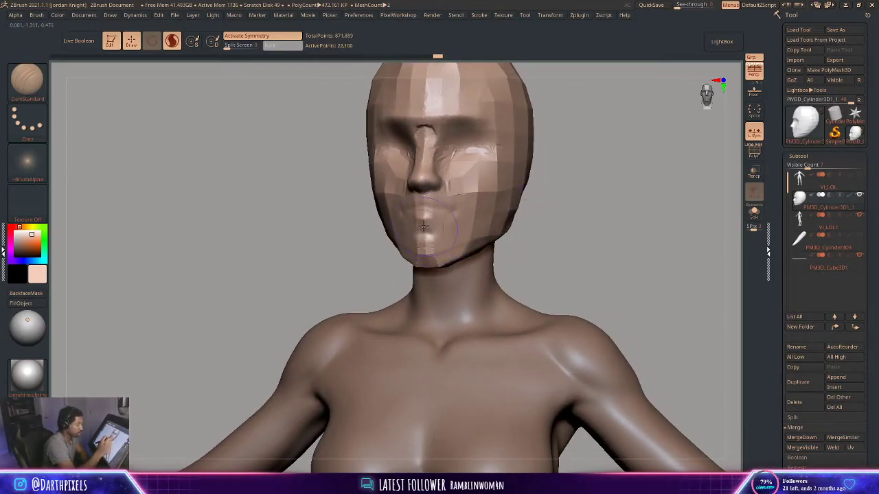
Resize the DamStandard brush and carve the mouth line between the lips out to both corners
mouse_move(543, 204)
left_mouse_down()
mouse_move(452, 222)
mouse_move(445, 204)
mouse_move(447, 220)
mouse_move(420, 206)
left_mouse_up()
key("space")
key("space")
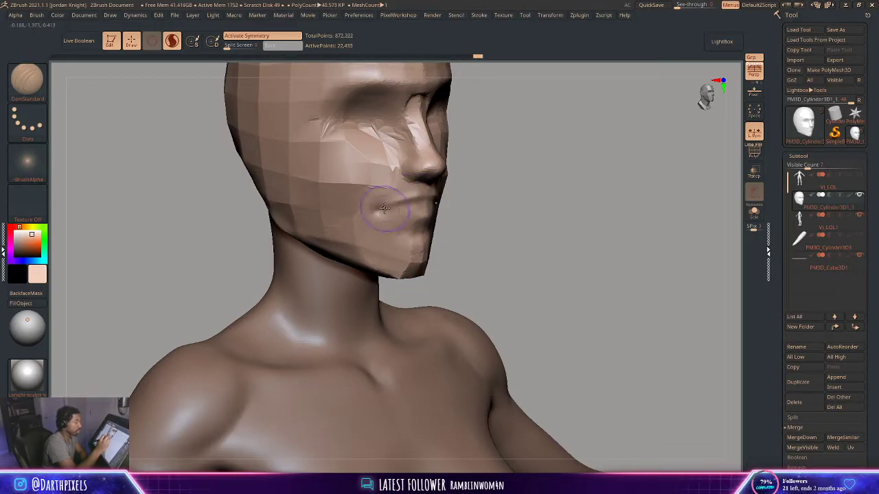
mouse_move(463, 199)
left_mouse_down()
mouse_move(504, 208)
mouse_move(415, 201)
mouse_move(472, 223)
left_mouse_up()
key("space")
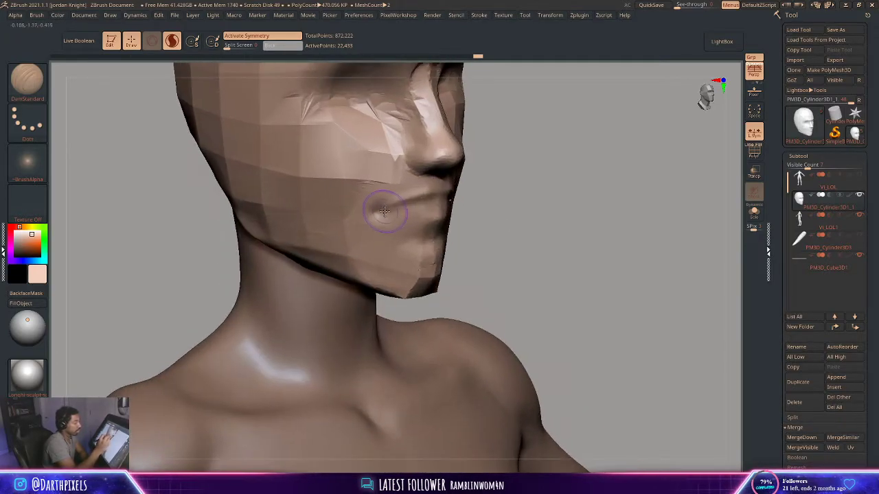
key("space")
left_click_drag(392, 208, 386, 208)
left_click_drag(470, 195, 434, 202)
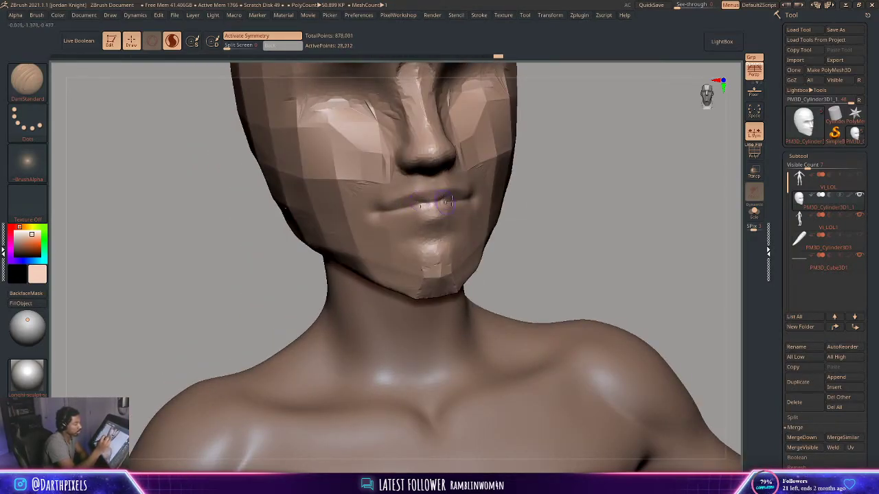
Build up the lip shapes with DamStandard and define the crease beneath the lower lip
left_click_drag(562, 193, 520, 206, "alt")
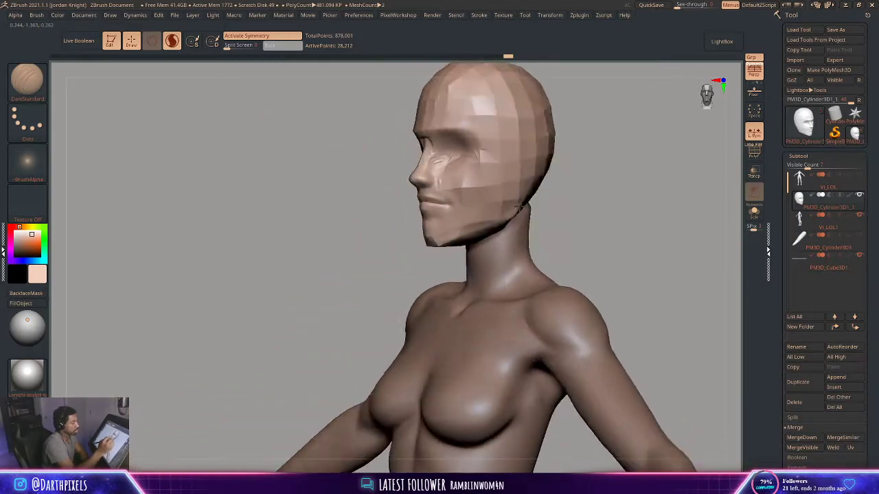
mouse_move(589, 188)
left_mouse_down("alt")
mouse_move(561, 186)
mouse_move(581, 190)
left_mouse_up("alt")
mouse_move(522, 192)
left_mouse_down()
mouse_move(546, 193)
mouse_move(550, 208)
left_mouse_up()
left_click_drag(551, 208, 464, 212)
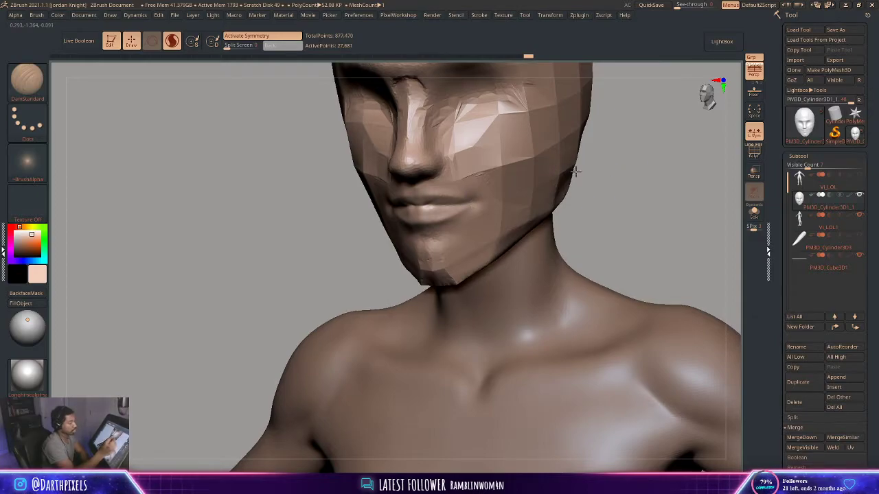
left_click_drag(575, 172, 398, 221, "alt")
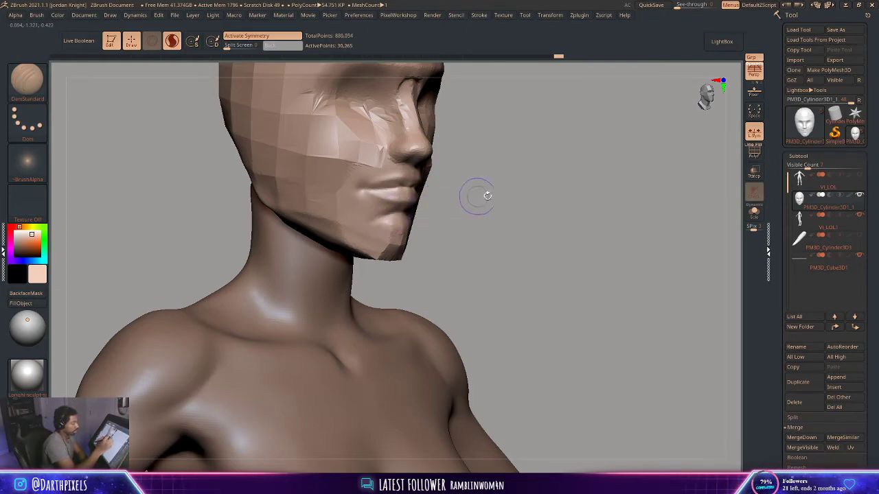
mouse_move(488, 195)
left_mouse_down()
mouse_move(451, 171)
mouse_move(511, 181)
mouse_move(519, 199)
mouse_move(505, 200)
mouse_move(510, 213)
mouse_move(492, 202)
mouse_move(514, 199)
mouse_move(500, 190)
mouse_move(516, 196)
mouse_move(490, 202)
mouse_move(511, 204)
mouse_move(471, 203)
mouse_move(490, 213)
mouse_move(415, 239)
mouse_move(506, 186)
mouse_move(471, 103)
left_mouse_up()
Choose the Move Topological brush and adjust the top of the skull in profile
key("space")
key("space")
key("b")
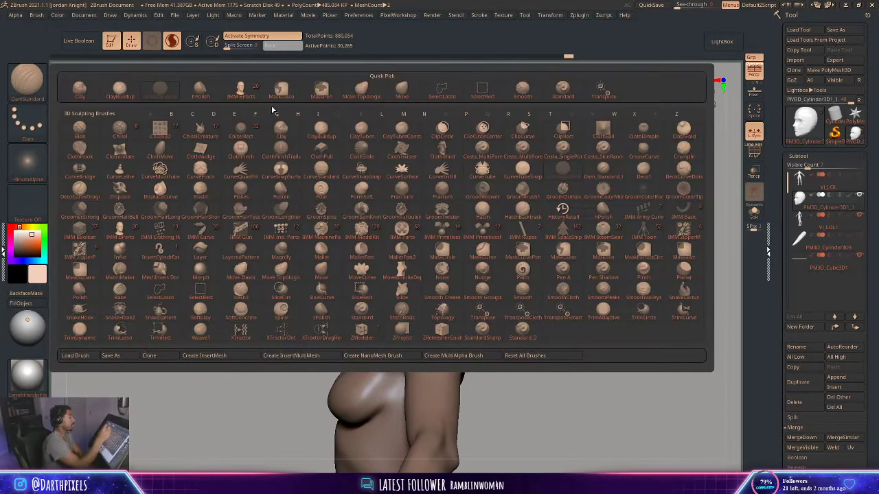
left_click(361, 89)
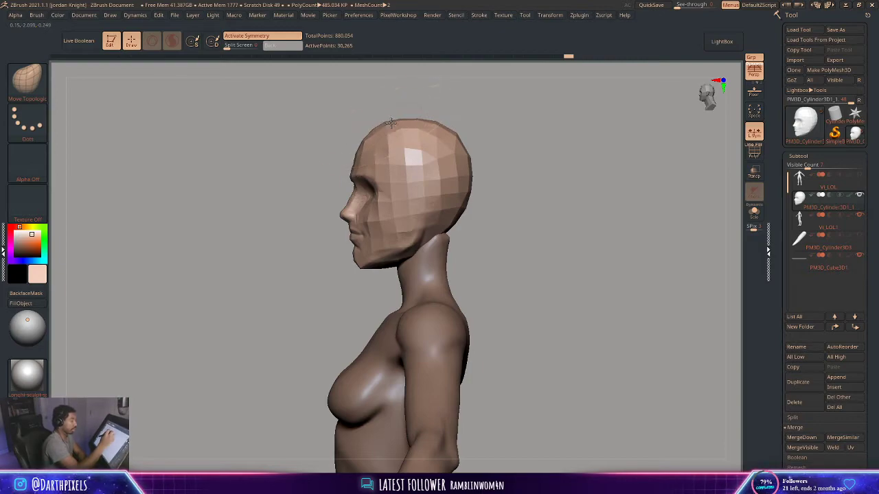
left_click_drag(416, 113, 588, 275)
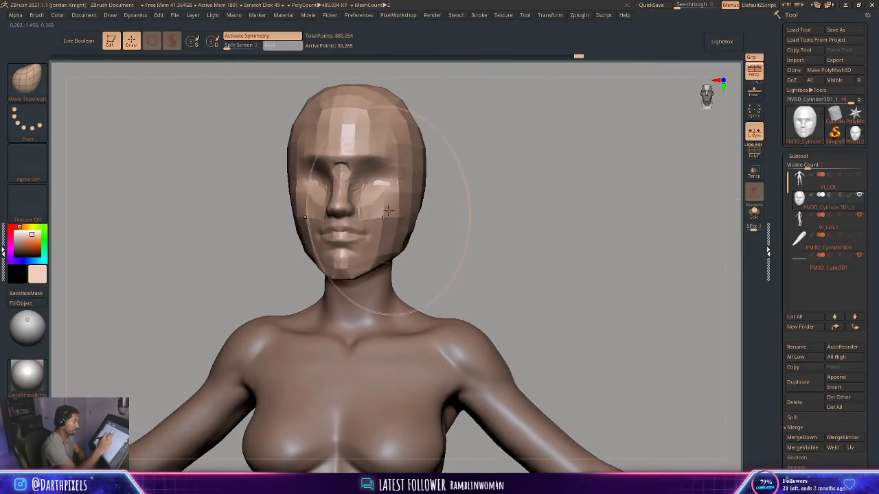
Switch back to DamStandard and define the cheekbone plane from beneath the eye socket down toward the mouth
key("space")
left_click_drag(462, 195, 329, 266)
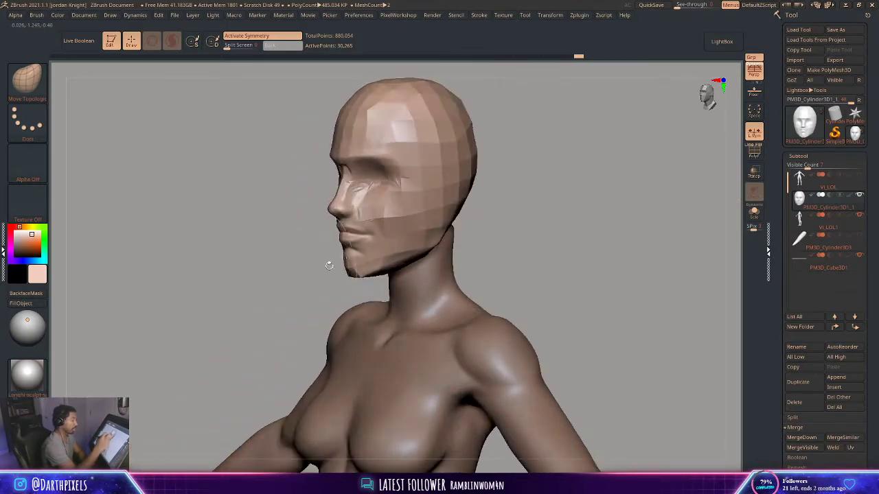
left_click(28, 79)
left_click(232, 153)
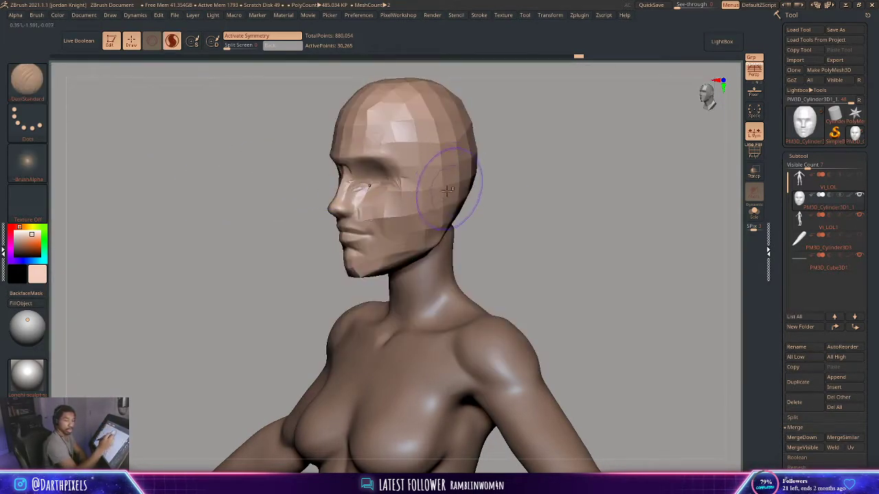
key("space")
left_click_drag(389, 203, 377, 199)
left_click_drag(508, 181, 458, 181)
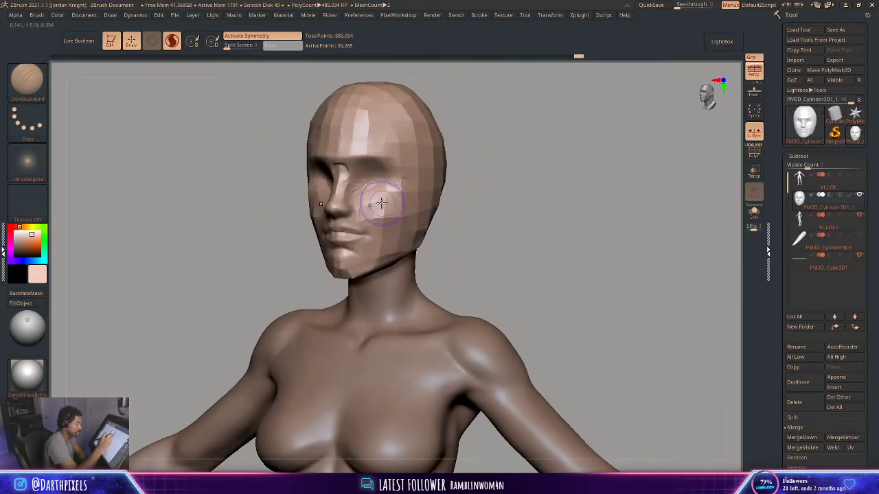
right_click_drag(373, 200, 375, 201, "alt")
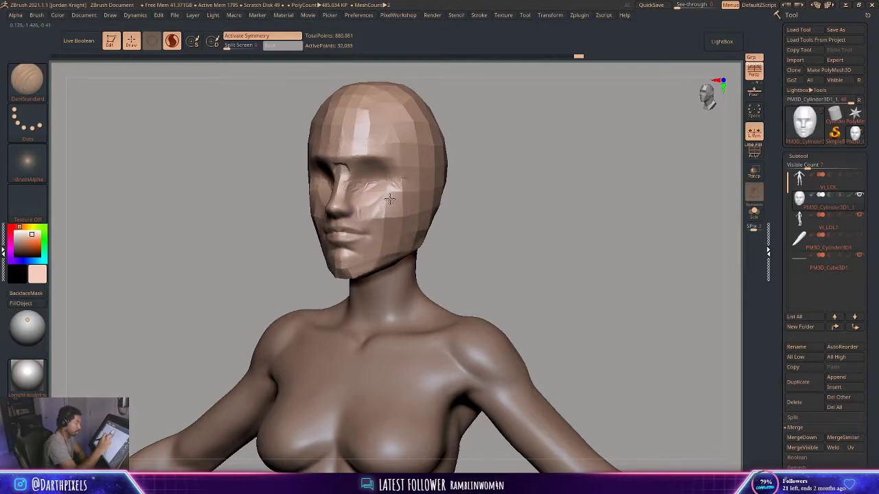
mouse_move(390, 199)
left_mouse_down()
mouse_move(380, 214)
mouse_move(392, 220)
left_mouse_up()
Sharpen the brow ridge with DamStandard and refine the forehead and temple planes
key("space")
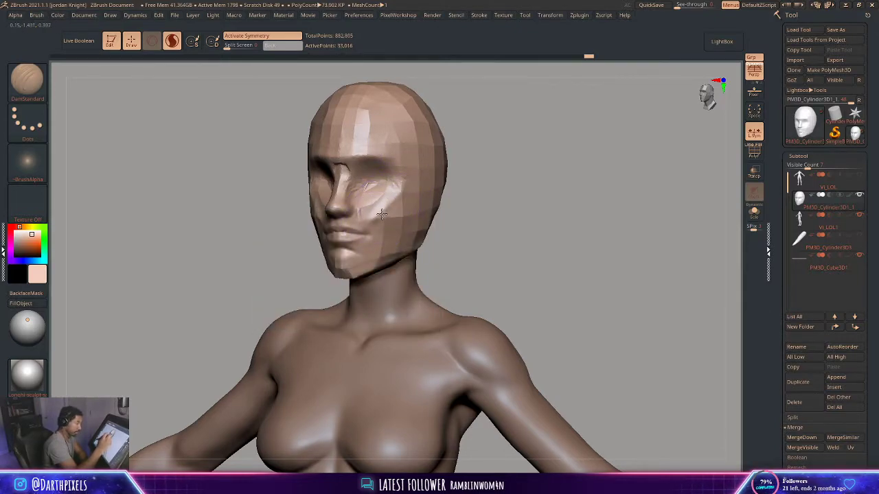
left_click_drag(371, 151, 379, 150)
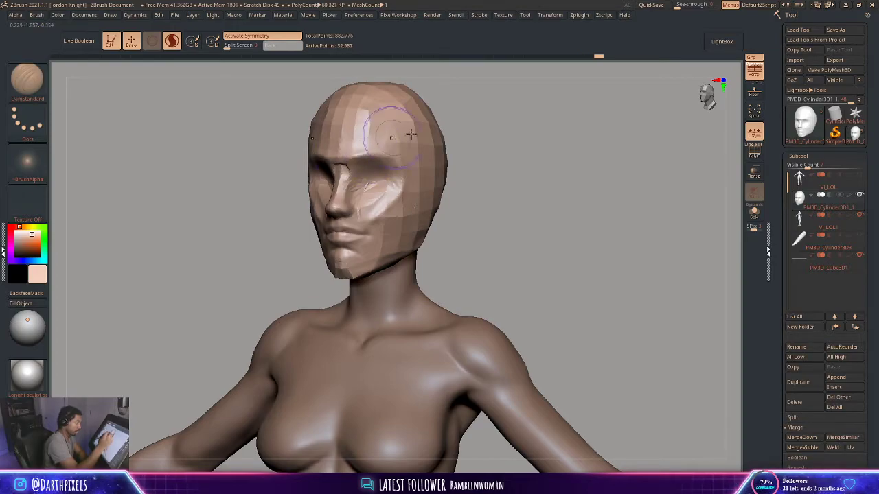
left_click_drag(508, 141, 415, 171)
key("space")
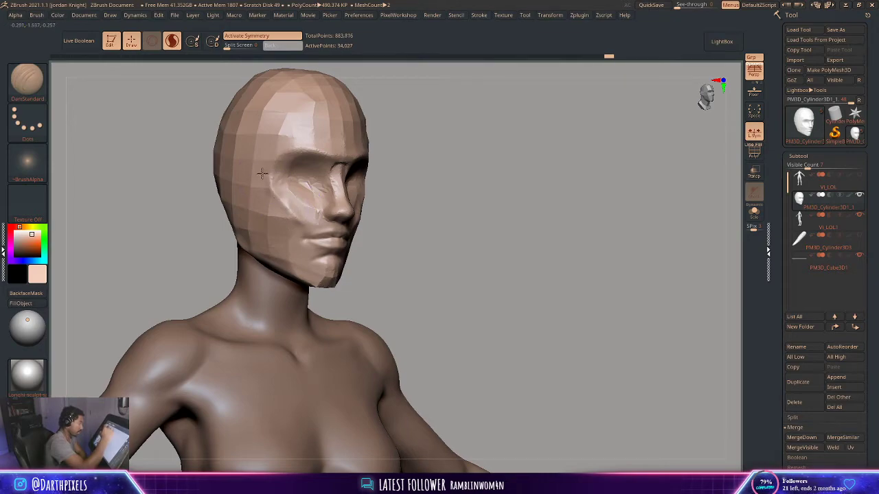
left_click_drag(418, 180, 439, 189, "shift")
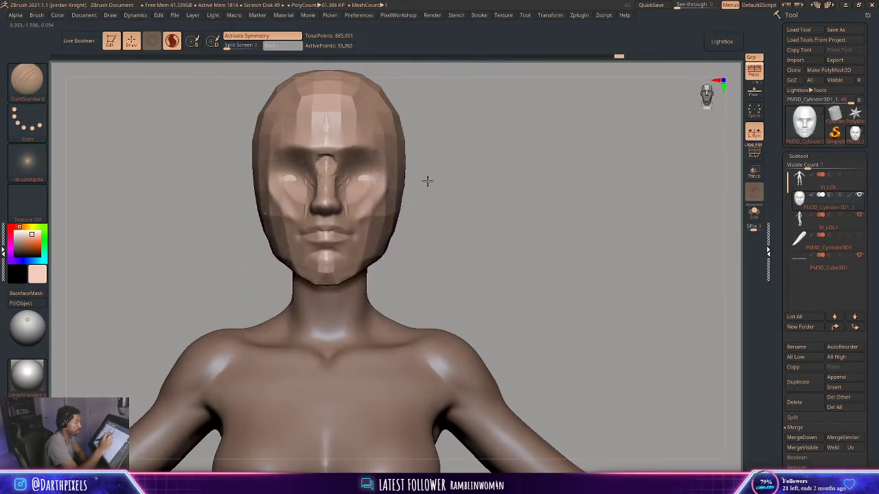
Choose the Move brush and adjust the proportions of the cheeks and lower face
key("space")
mouse_move(433, 178)
left_mouse_down()
mouse_move(407, 186)
mouse_move(450, 186)
mouse_move(449, 168)
mouse_move(425, 186)
left_mouse_up()
left_click(27, 79)
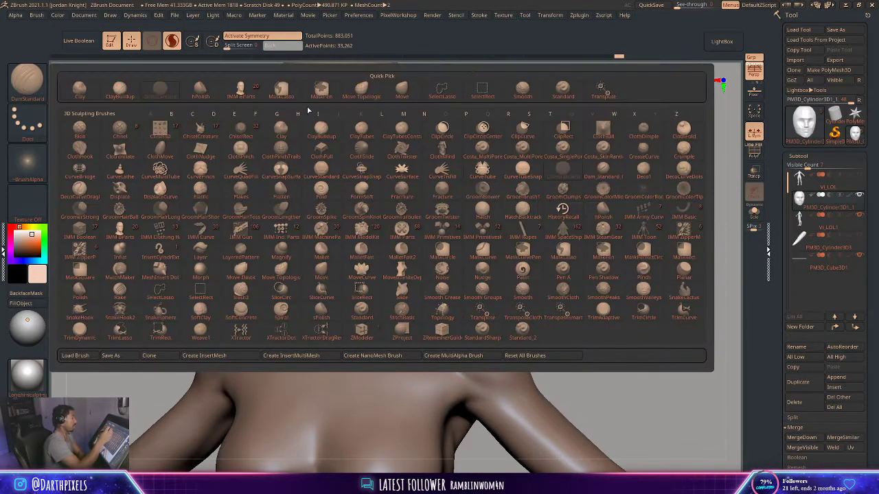
left_click(392, 93)
key("space")
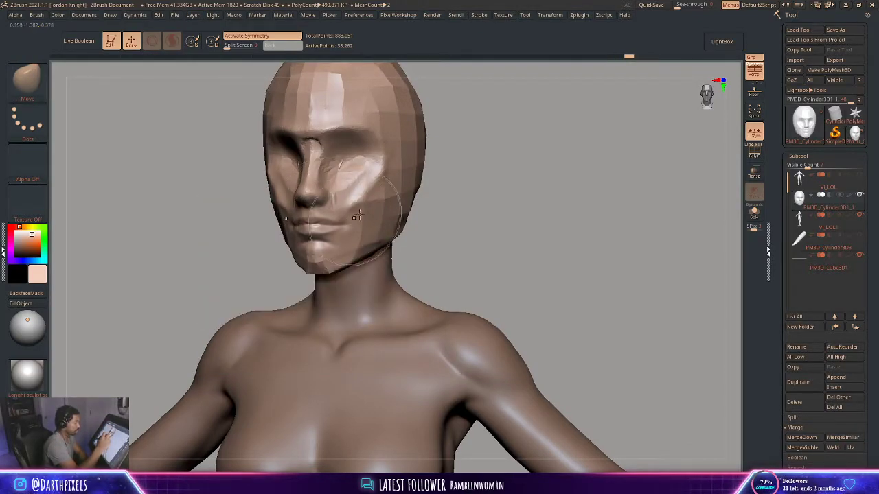
left_click_drag(455, 184, 419, 204)
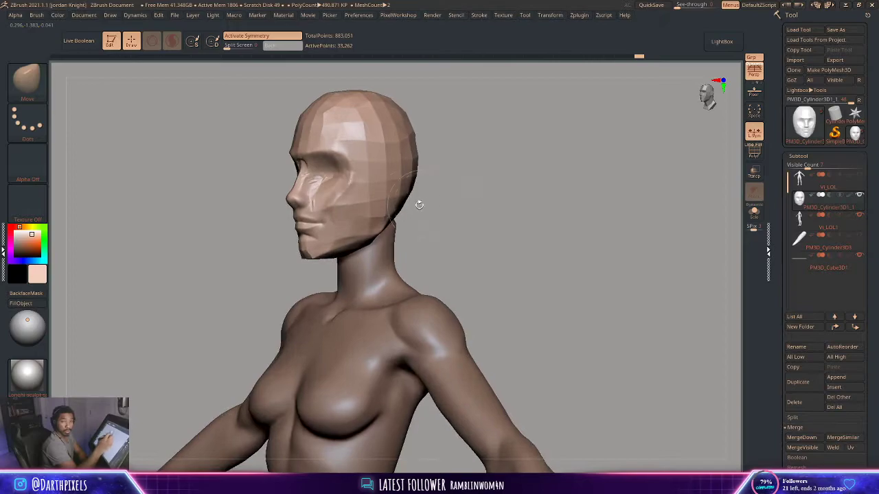
Choose the ClayBuildup brush, add volume along the jaw and under the chin, and smooth it
left_click(27, 79)
left_click(444, 150)
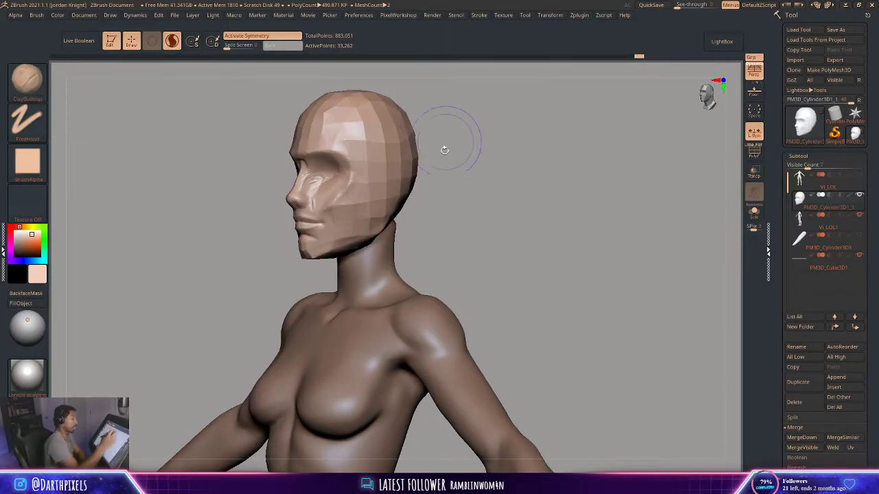
left_click_drag(371, 228, 364, 233)
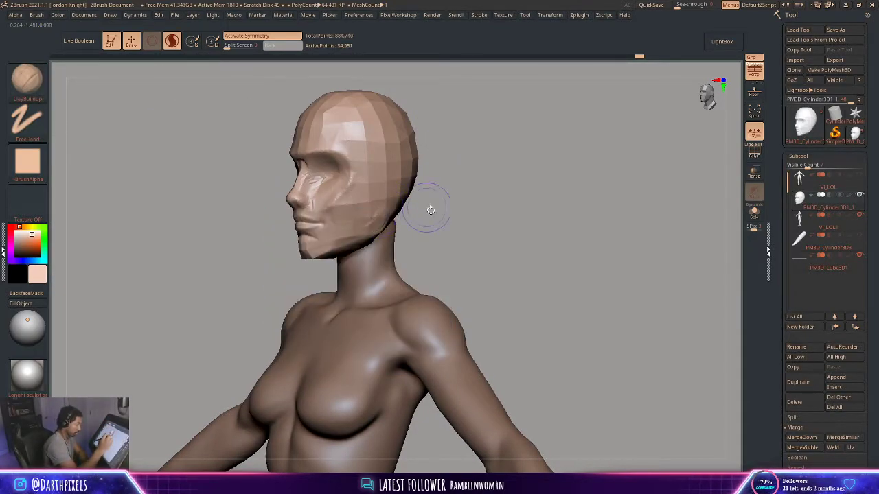
left_click_drag(430, 204, 408, 207)
left_click_drag(397, 214, 389, 220)
left_click_drag(442, 208, 367, 254)
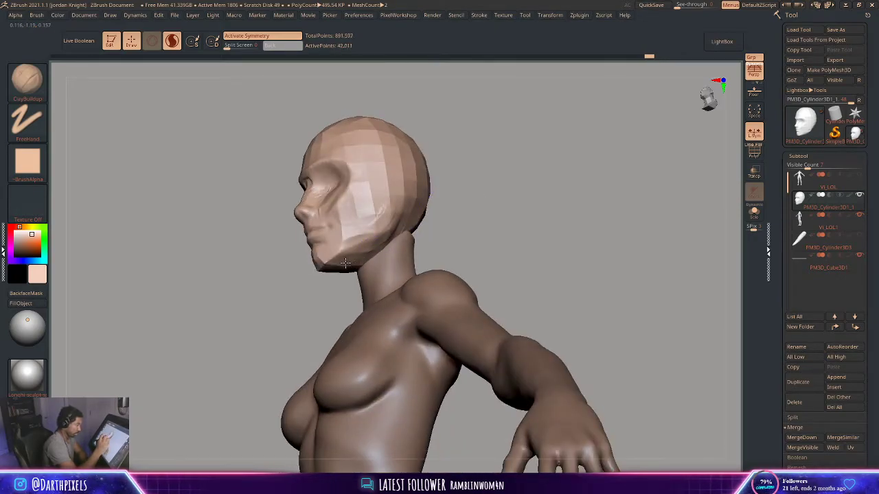
left_click_drag(473, 212, 515, 237)
mouse_move(435, 217)
left_mouse_down("shift")
mouse_move(418, 221)
mouse_move(474, 204)
mouse_move(462, 188)
mouse_move(425, 188)
left_mouse_up("shift")
Choose the Move brush and refine the outline of the chin, jaw and outer cheekbone
left_click(28, 82)
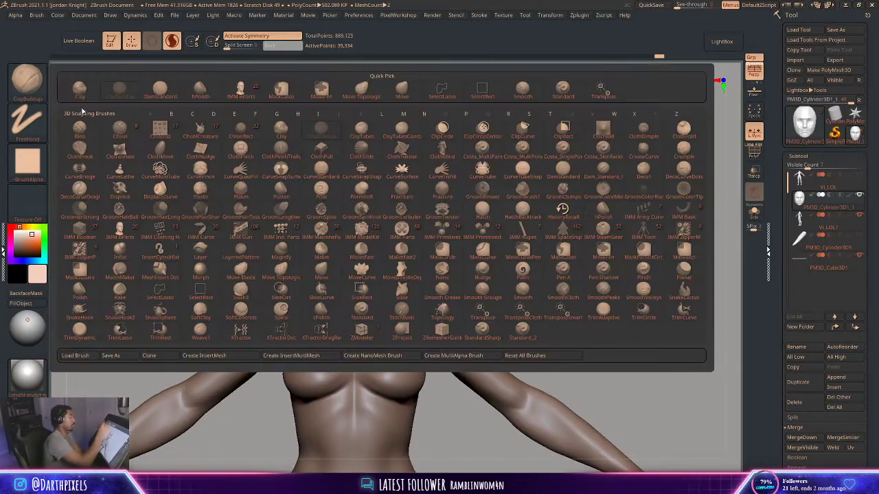
left_click(397, 92)
key("space")
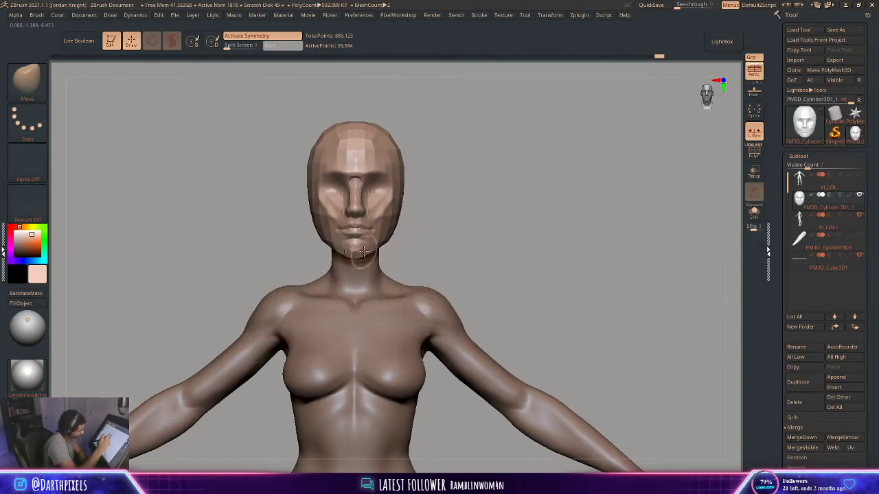
key("space")
left_click_drag(389, 241, 384, 239)
mouse_move(450, 222)
left_mouse_down()
mouse_move(466, 220)
mouse_move(454, 214)
left_mouse_up()
mouse_move(454, 214)
left_mouse_down("alt")
mouse_move(442, 191)
mouse_move(447, 199)
mouse_move(496, 204)
left_mouse_up("alt")
left_click_drag(386, 182, 391, 187)
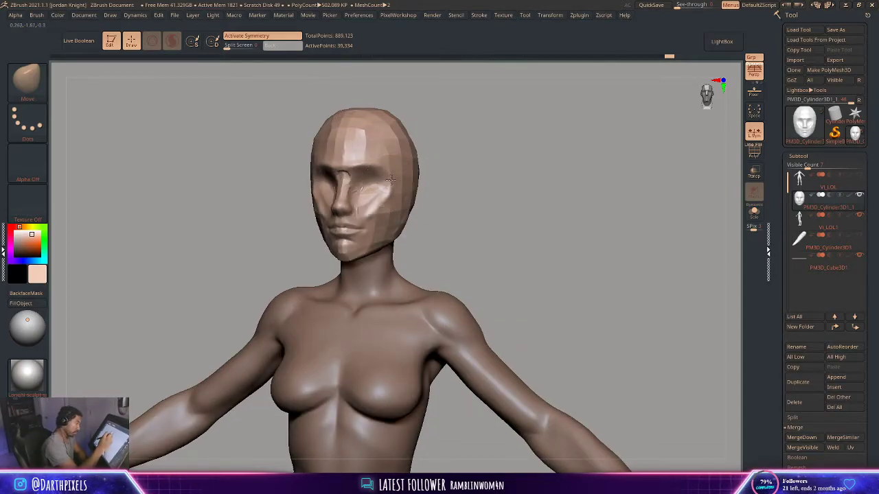
Refine the profile of the nose and midface with the Move brush, checking it from both sides
mouse_move(456, 172)
left_mouse_down()
mouse_move(477, 179)
mouse_move(421, 155)
mouse_move(444, 175)
mouse_move(445, 131)
left_mouse_up()
left_click_drag(472, 170, 440, 221)
key("space")
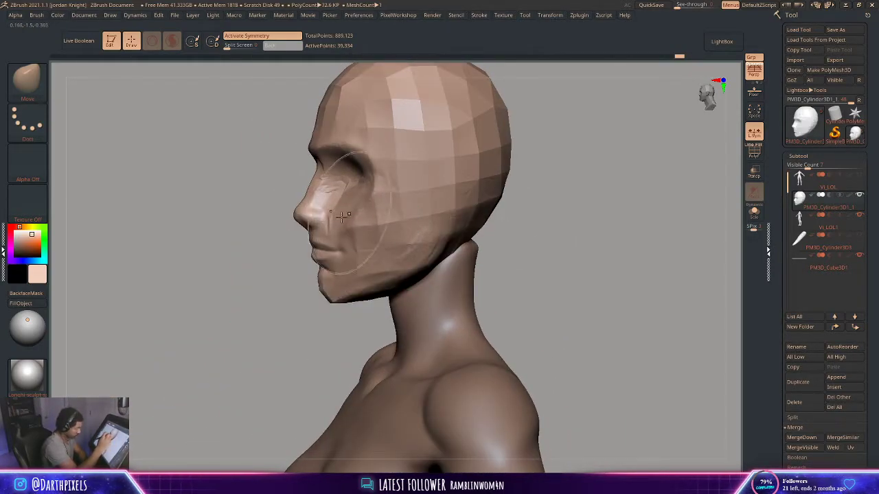
key("space")
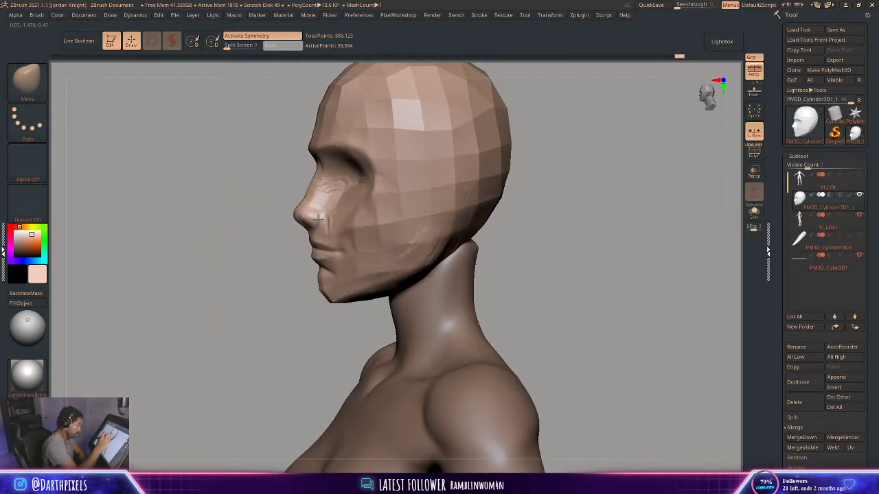
left_click_drag(287, 266, 312, 203)
left_click_drag(436, 178, 583, 173)
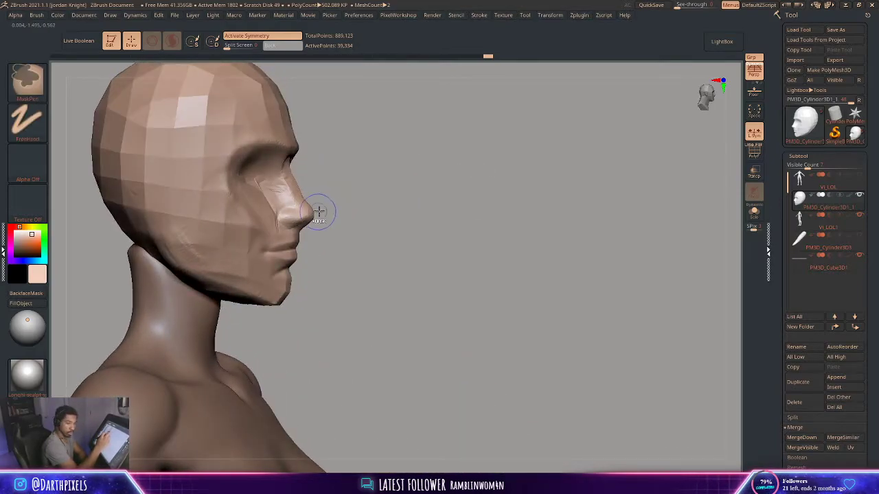
left_click_drag(379, 186, 321, 221, "alt")
key("space")
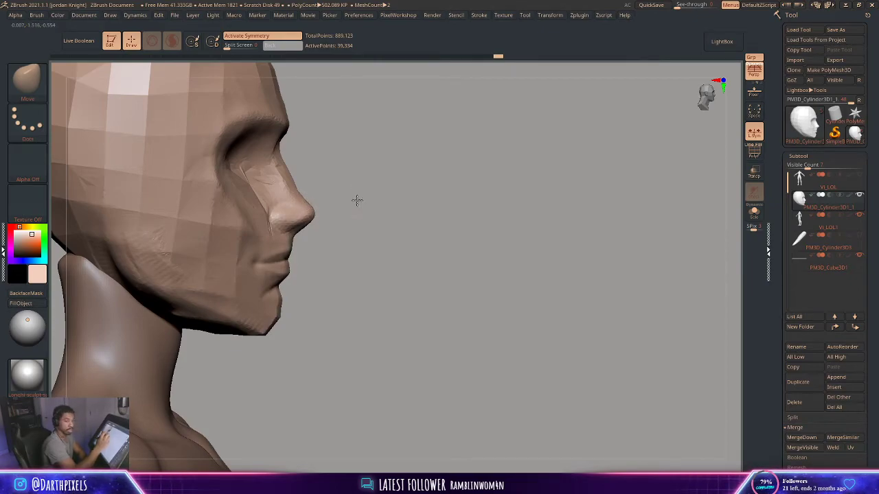
Choose the DamStandard brush and define the side planes and underside of the nose
mouse_move(357, 200)
left_mouse_down("alt")
mouse_move(328, 173)
mouse_move(361, 175)
mouse_move(310, 193)
left_mouse_up("alt")
key("b")
key("d")
key("s")
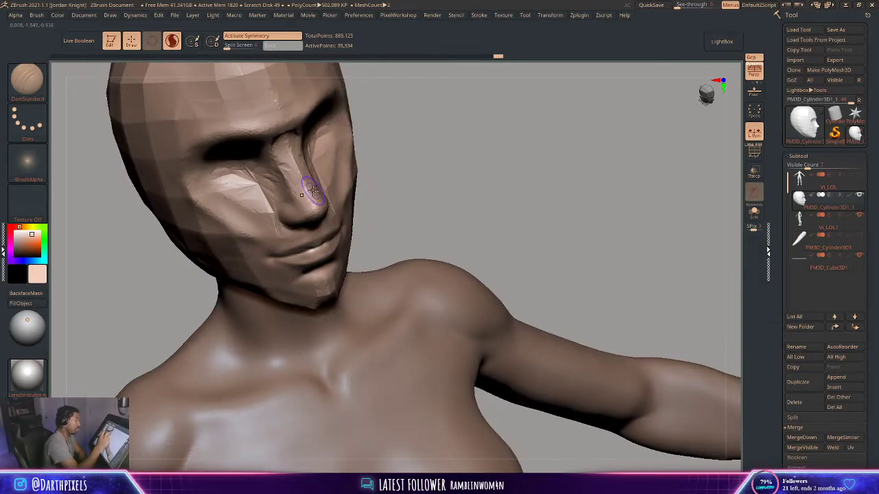
mouse_move(416, 138)
left_mouse_down()
mouse_move(328, 196)
mouse_move(338, 205)
left_mouse_up()
mouse_move(285, 250)
left_mouse_down()
mouse_move(261, 267)
mouse_move(375, 190)
mouse_move(367, 221)
mouse_move(356, 211)
mouse_move(401, 180)
mouse_move(339, 194)
mouse_move(373, 195)
mouse_move(364, 197)
mouse_move(318, 192)
left_mouse_up()
key("space")
key("space")
left_click_drag(383, 184, 309, 184)
mouse_move(498, 204)
left_mouse_down("alt")
mouse_move(442, 161)
mouse_move(480, 166)
mouse_move(511, 248)
left_mouse_up("alt")
Choose the ClayBuildup brush and build up the nostril wings and the area beside the nose
left_click(29, 83)
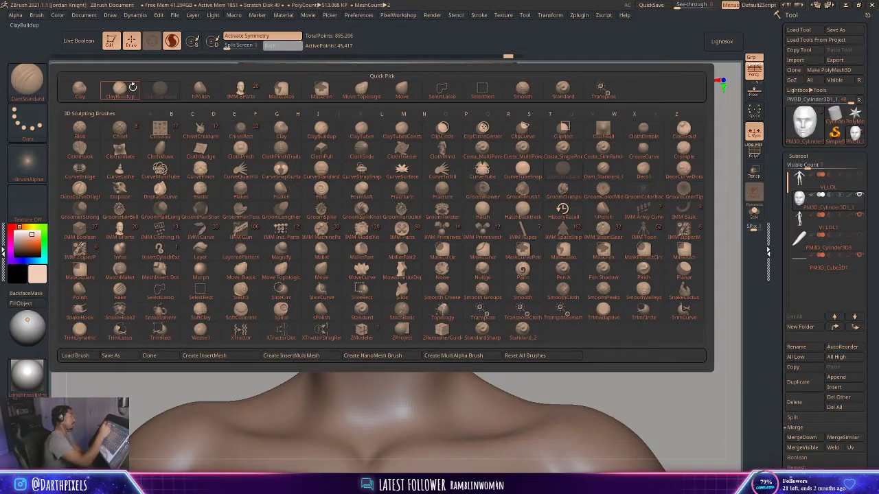
left_click(122, 87)
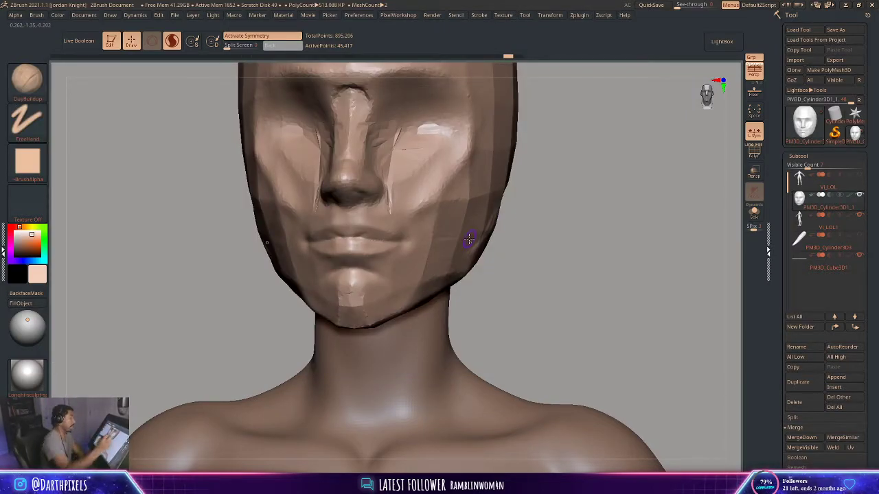
mouse_move(565, 154)
left_mouse_down()
mouse_move(593, 129)
mouse_move(367, 192)
left_mouse_up()
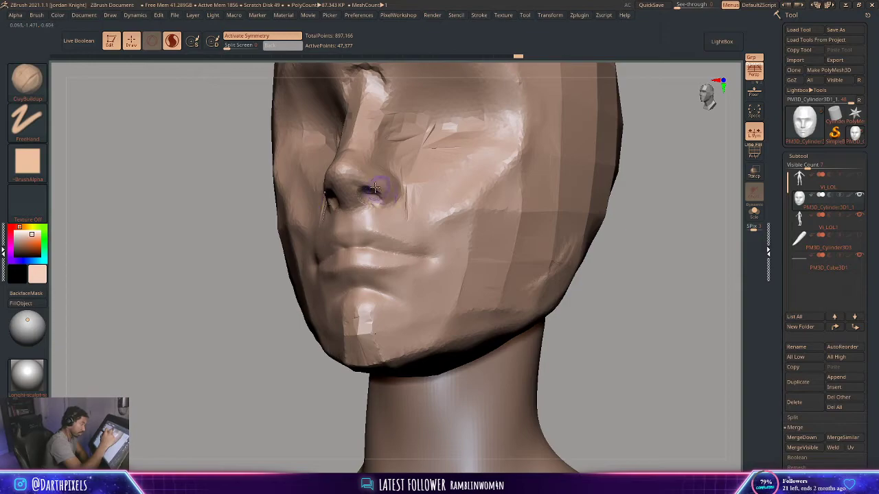
Choose the DamStandard brush, carve the nostril openings under the nose and smooth the nostril wings
key("b")
key("d")
key("s")
key("space")
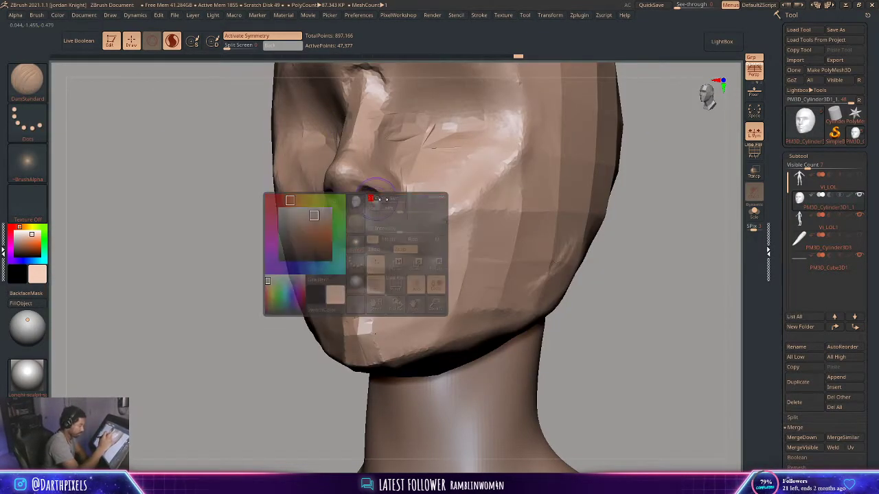
left_click_drag(231, 304, 406, 185)
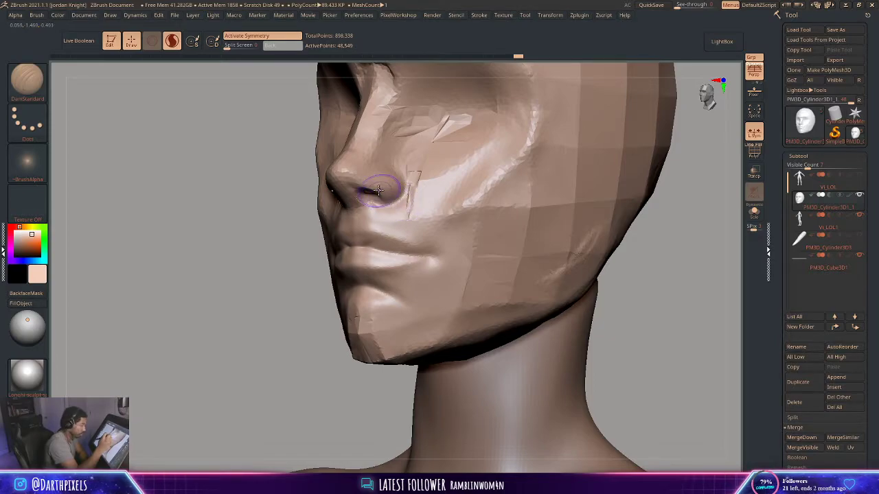
left_click_drag(400, 190, 392, 212, "shift")
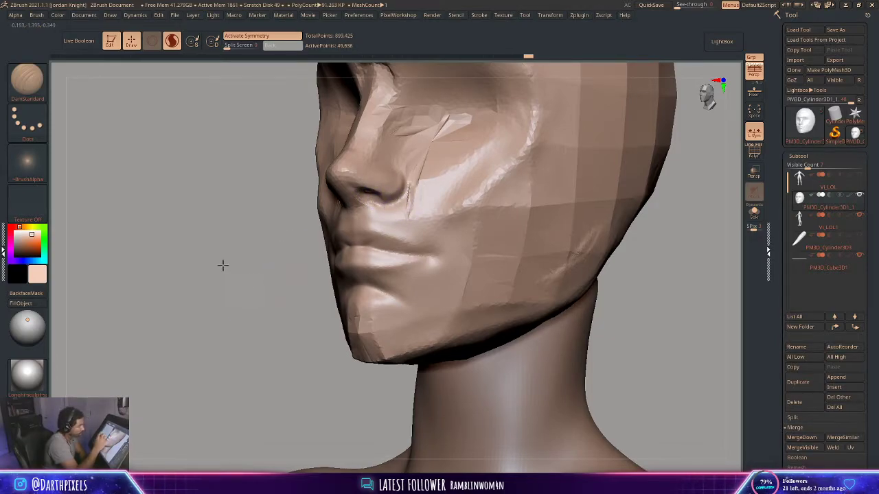
Choose the Move brush and adjust the profile between the nose base and upper lip
mouse_move(221, 265)
left_mouse_down()
mouse_move(226, 279)
mouse_move(222, 271)
mouse_move(515, 190)
mouse_move(437, 186)
mouse_move(403, 201)
left_mouse_up()
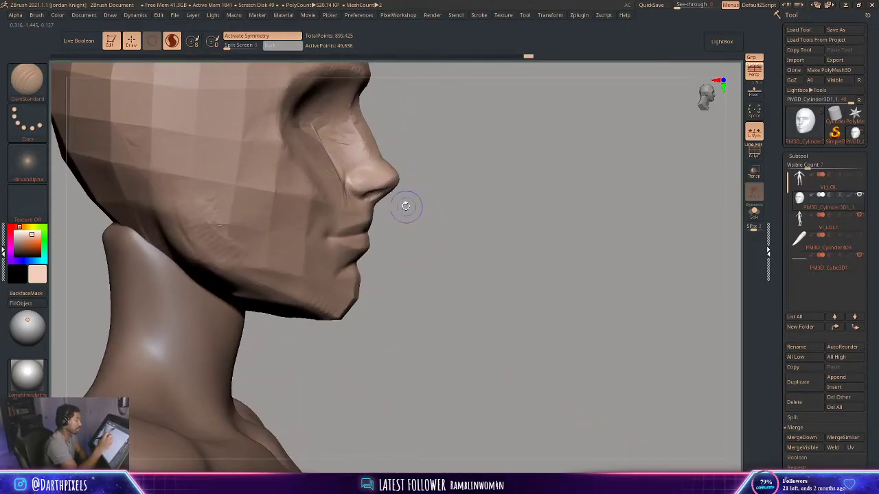
key("b")
key("m")
key("t")
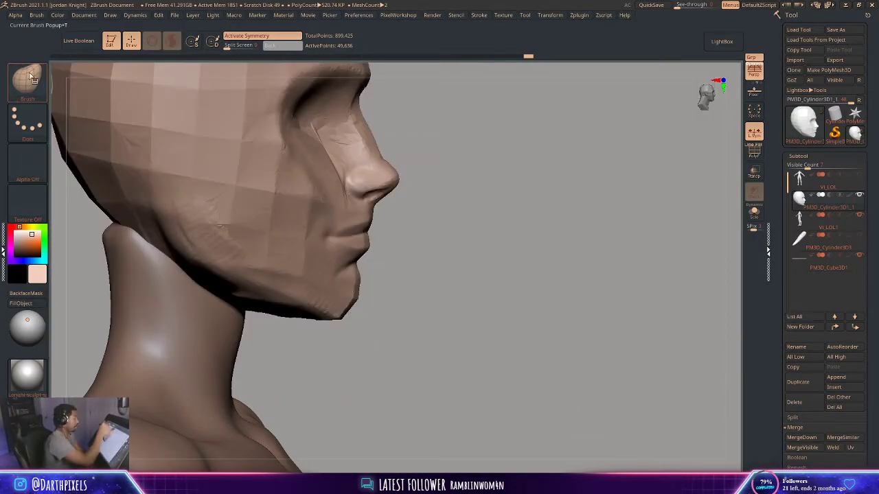
key("b")
key("m")
key("v")
key("space")
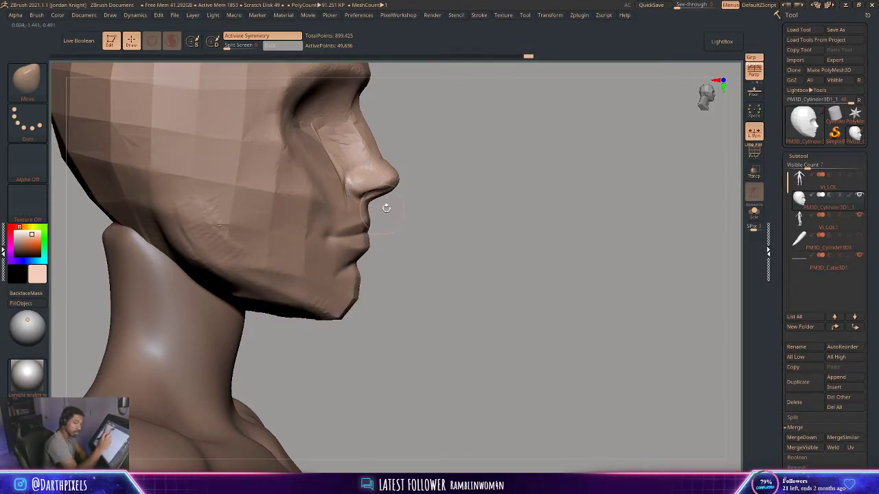
mouse_move(399, 206)
left_mouse_down()
mouse_move(457, 168)
mouse_move(584, 174)
mouse_move(388, 215)
left_mouse_up()
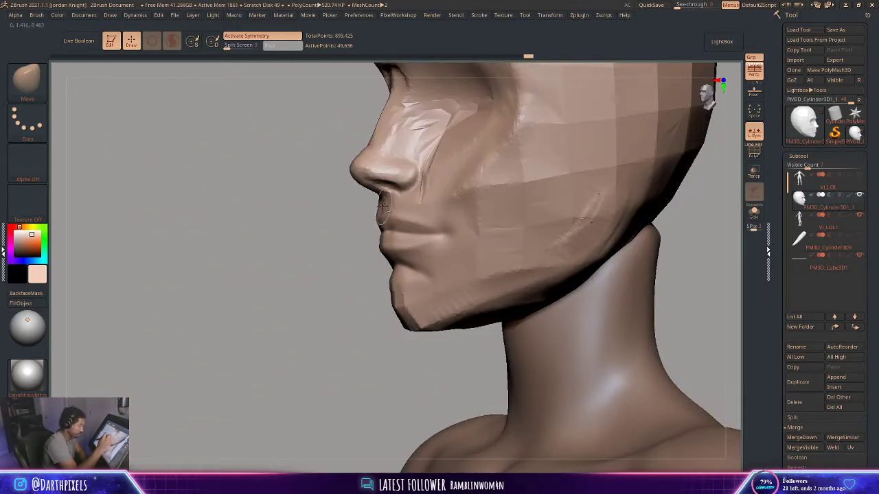
Choose the DamStandard brush and carve the philtrum between the nose and upper lip
mouse_move(337, 253)
left_mouse_down()
mouse_move(394, 236)
mouse_move(408, 188)
mouse_move(383, 215)
mouse_move(446, 194)
mouse_move(432, 190)
mouse_move(435, 200)
mouse_move(418, 205)
left_mouse_up()
key("b")
key("d")
key("s")
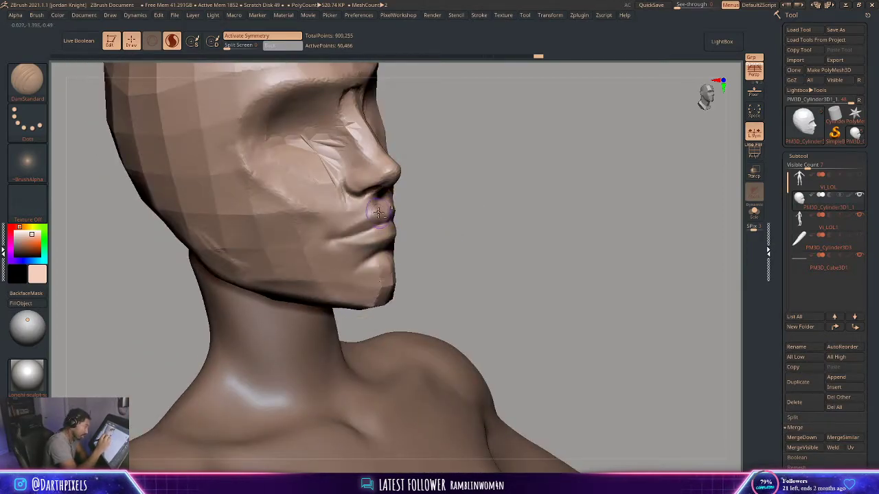
left_click_drag(419, 199, 506, 206)
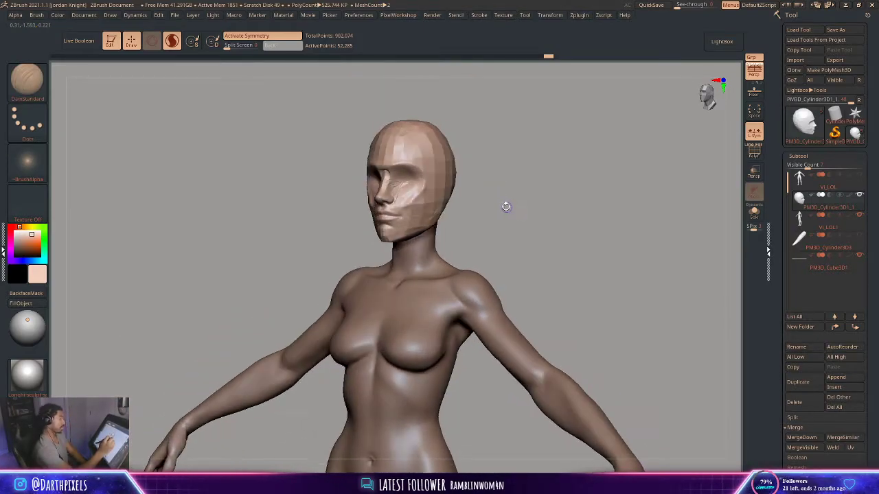
Choose the IMM BParts brush, browse its body parts, try an insert on the face and undo it
key("b")
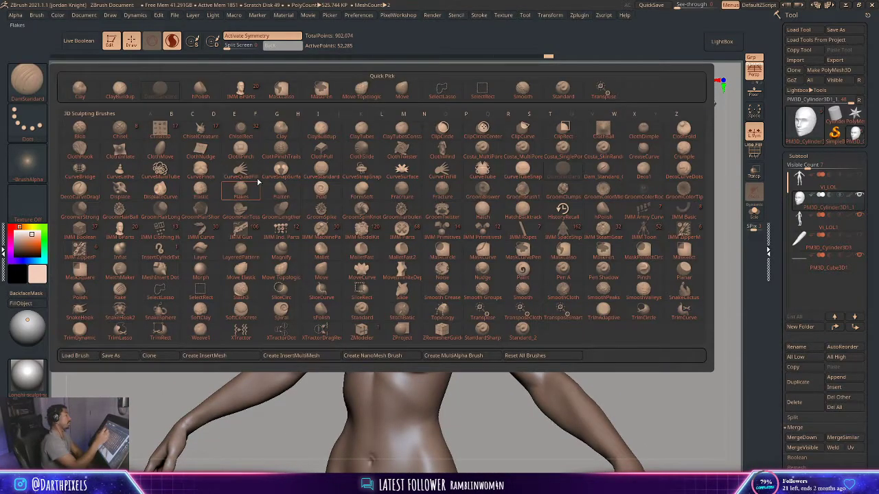
left_click(241, 91)
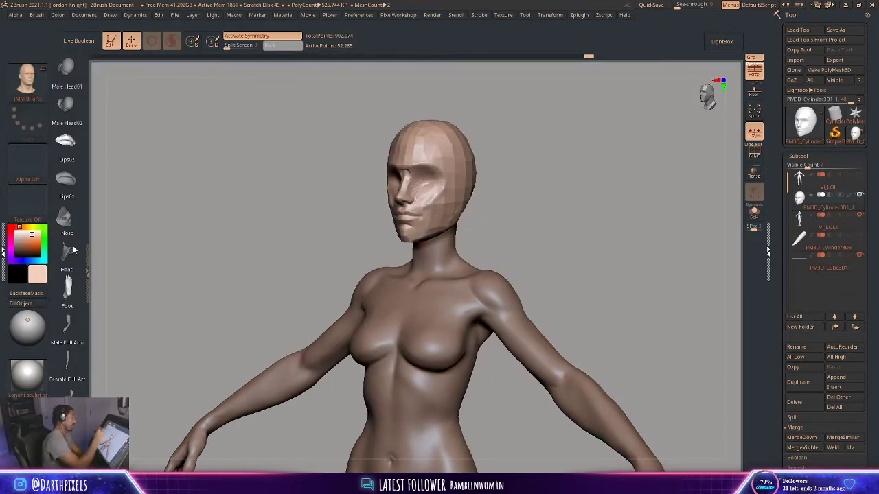
scroll(74, 267, "down", 5)
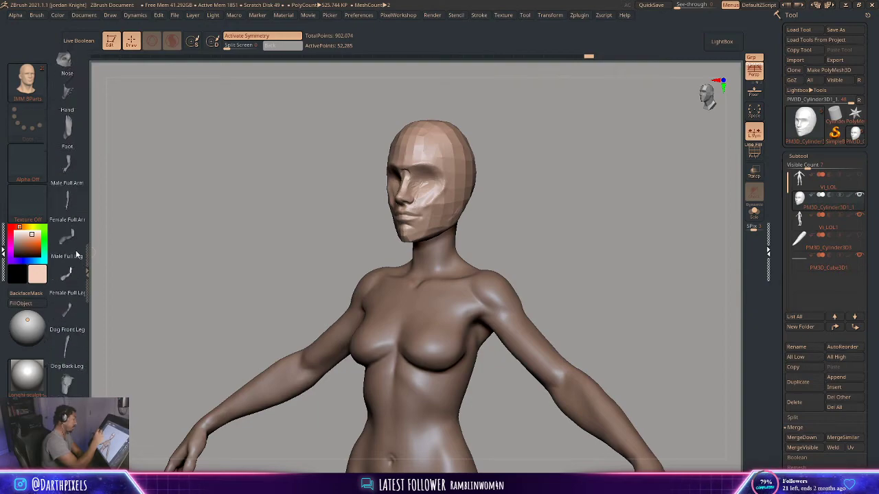
scroll(74, 304, "up", 8)
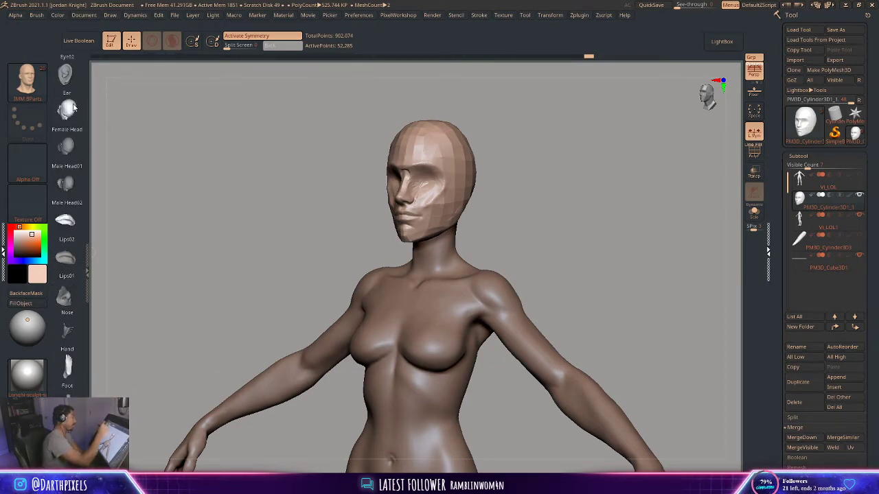
scroll(72, 164, "down", 7)
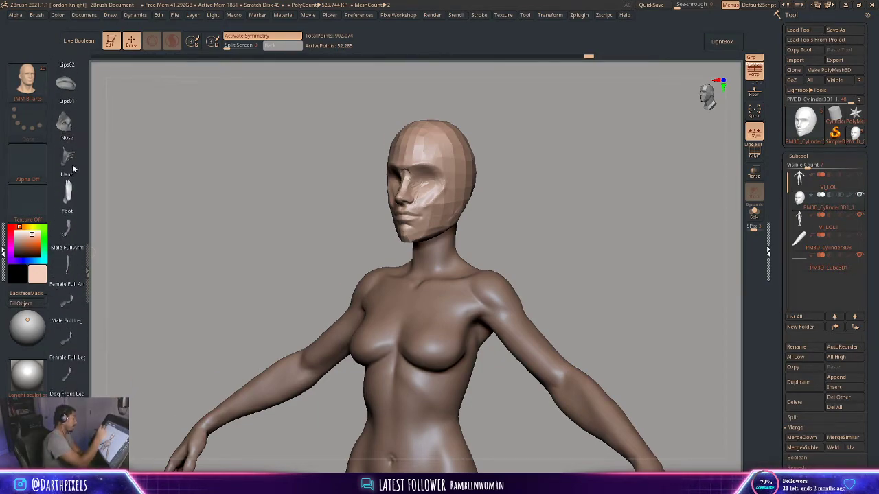
scroll(73, 168, "down", 1)
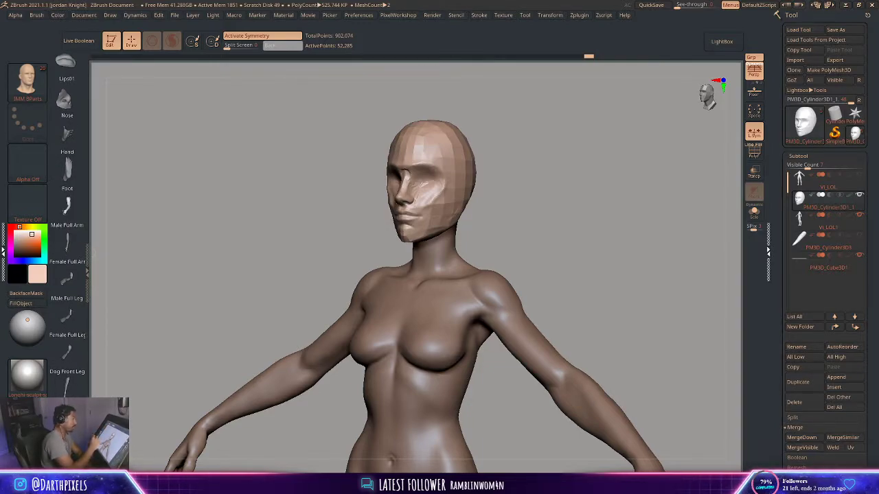
left_click_drag(445, 154, 418, 195)
key("ctrl")
key("ctrl+z")
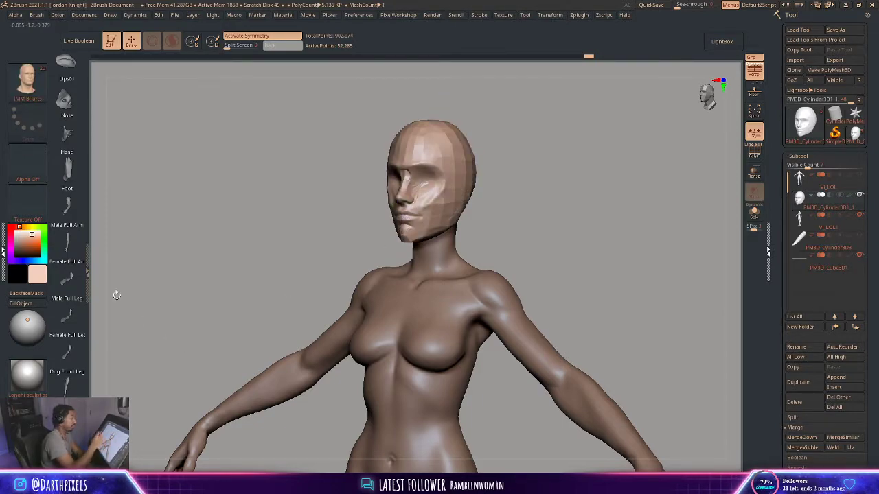
Try inserting mirrored Ear meshes from IMM BParts on the sides of the head, and undo the insertion
scroll(67, 85, "up", 5)
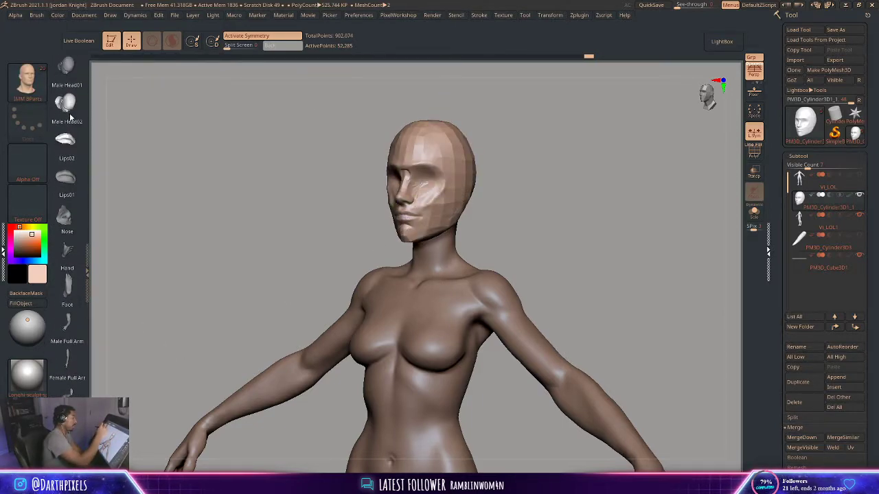
scroll(66, 118, "up", 4)
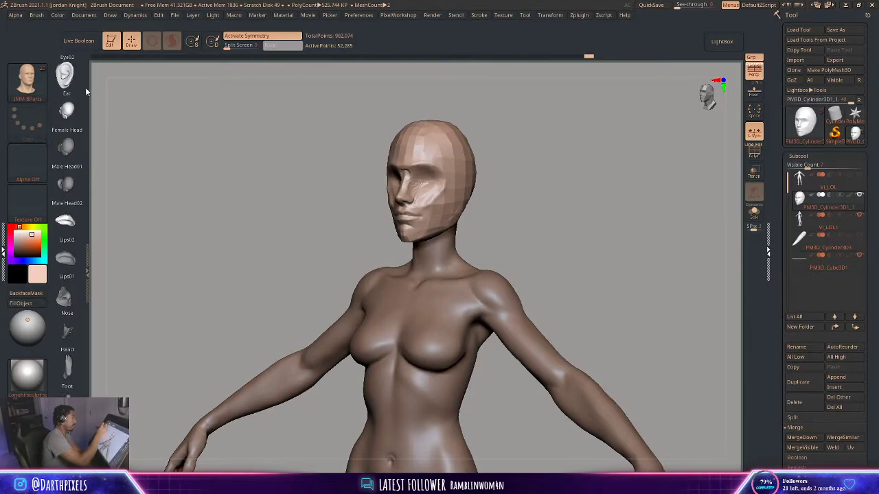
left_click_drag(511, 174, 559, 203)
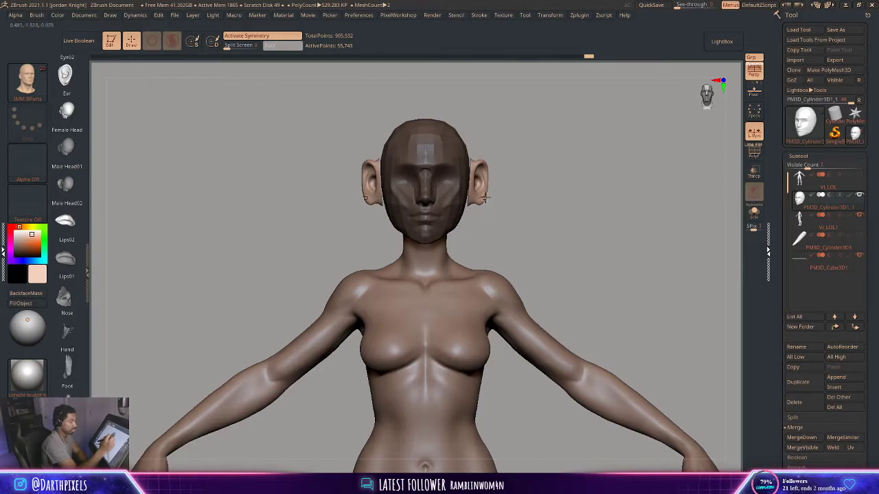
mouse_move(517, 180)
left_mouse_down()
mouse_move(441, 198)
mouse_move(521, 166)
mouse_move(517, 208)
left_mouse_up()
key("shift+f")
key("shift+f")
key("ctrl+z")
Choose the IMM Primitives brush and insert a mirrored PolySphere at the ear position on the side of the head
left_click(27, 80)
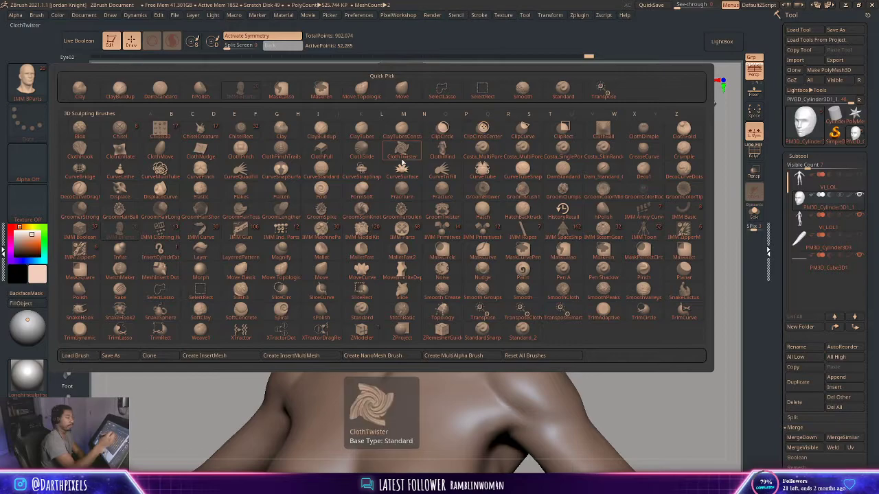
left_click(442, 231)
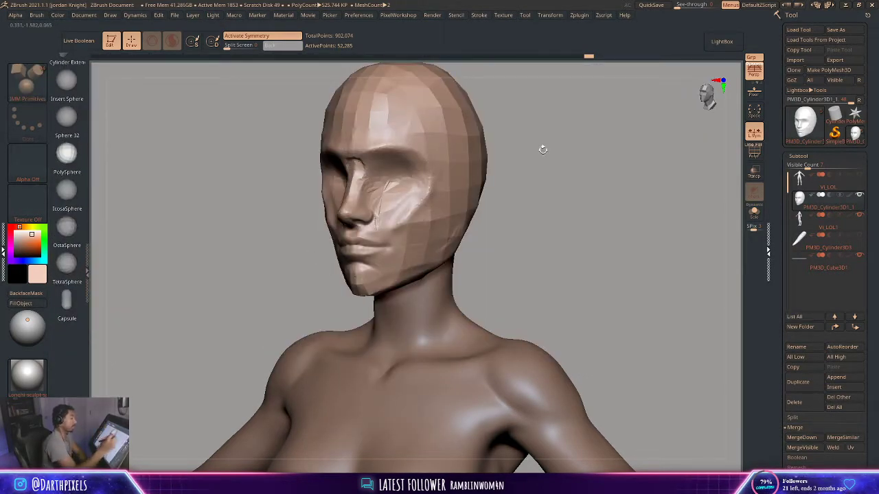
left_click_drag(541, 147, 485, 178)
left_click_drag(584, 161, 554, 153, "shift")
left_click_drag(571, 208, 539, 241, "alt")
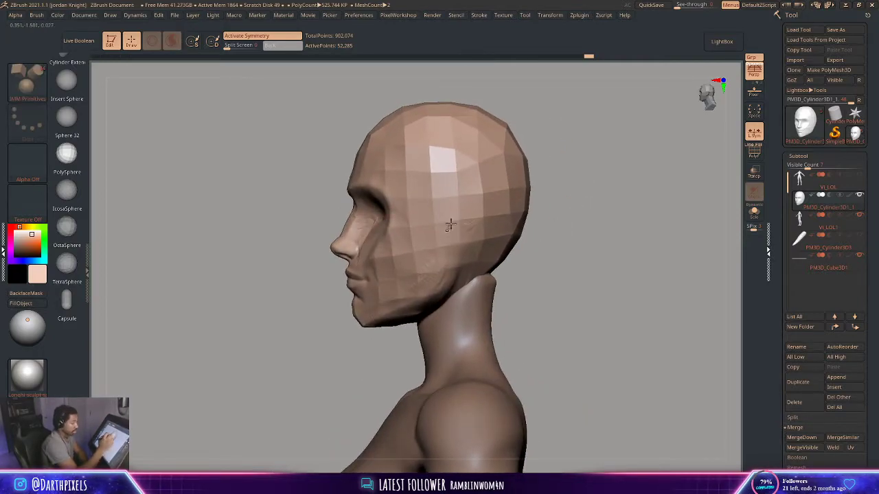
left_click_drag(458, 222, 484, 249)
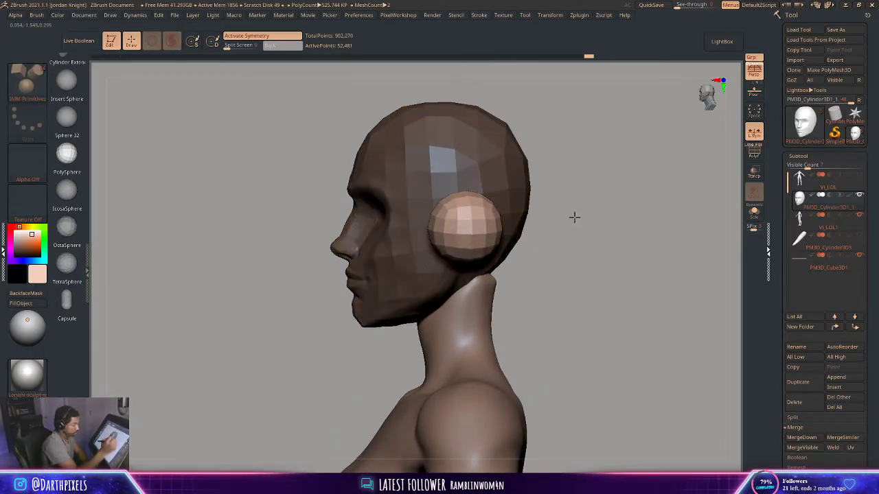
Flatten the mirrored ear spheres into thin discs with the gizmo and angle them outward from the sides of the head
key("w")
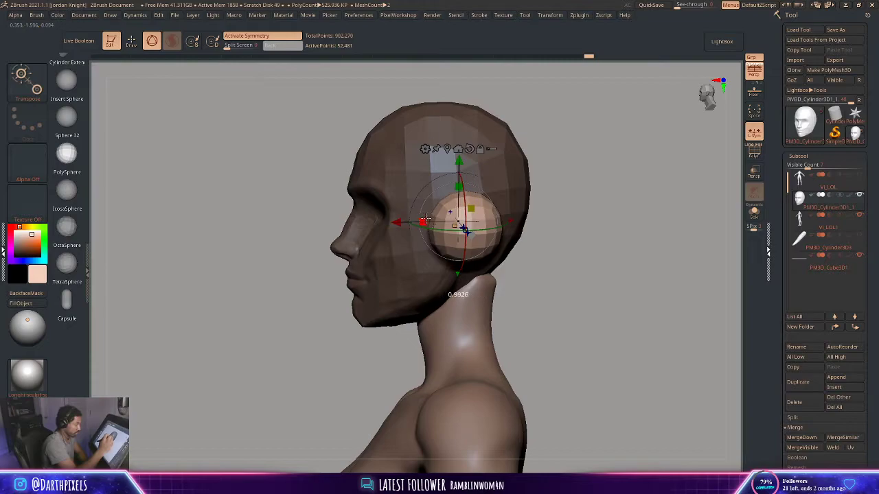
left_click_drag(564, 194, 629, 191, "shift")
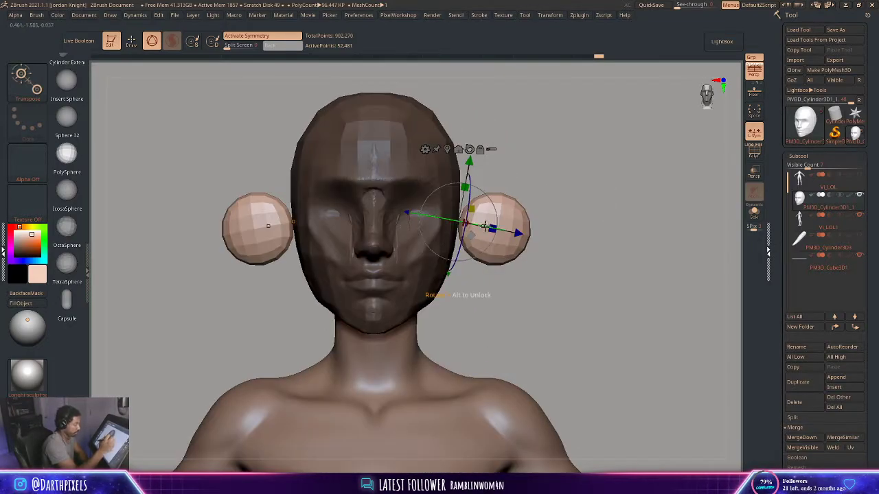
left_click_drag(481, 227, 520, 216)
left_click_drag(618, 171, 490, 247, "shift")
left_click_drag(253, 280, 344, 248)
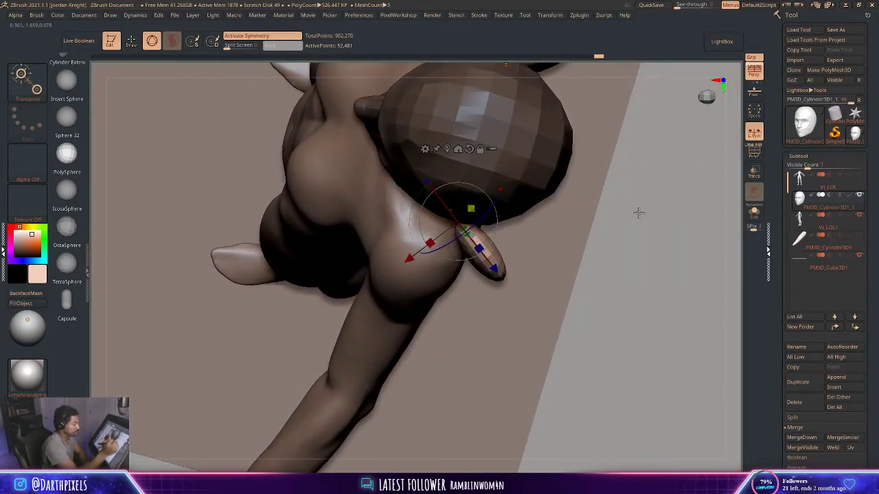
left_click_drag(638, 212, 632, 220)
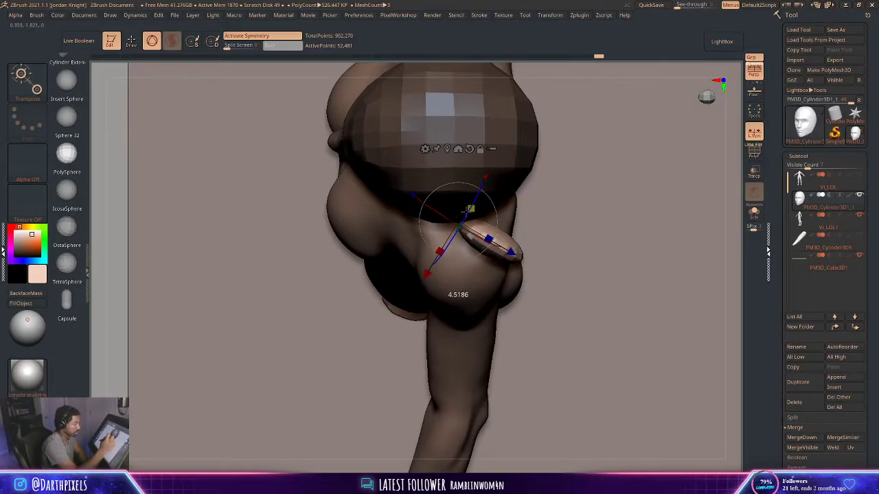
left_click_drag(730, 226, 591, 231, "alt")
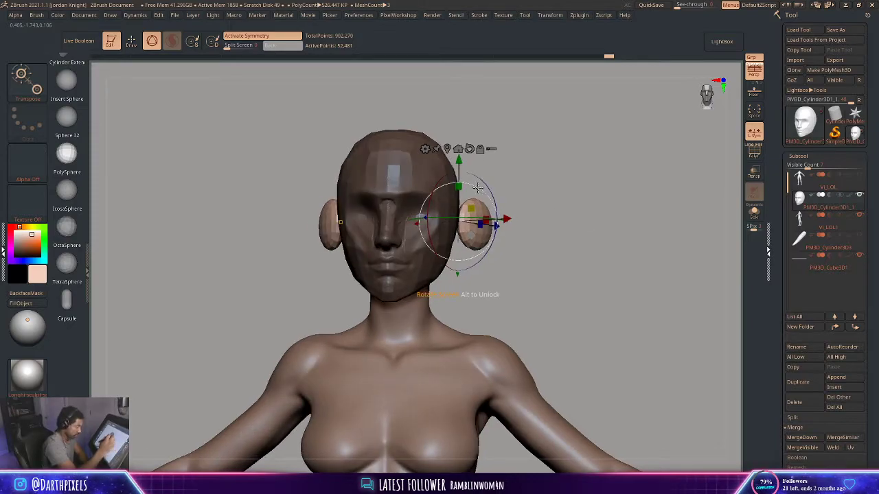
Move the flattened ear discs closer against the sides of the head, checking their placement in profile
key("q")
key("w")
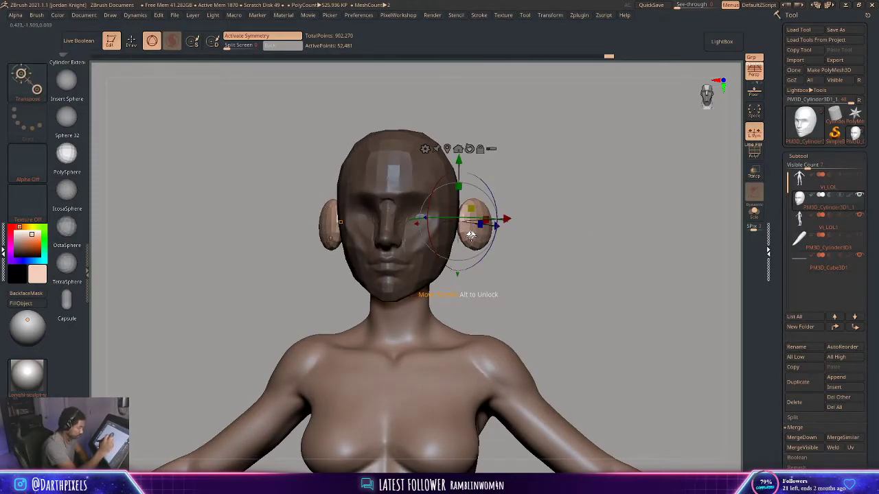
left_click_drag(471, 236, 466, 234)
key("q")
left_click_drag(536, 215, 499, 212)
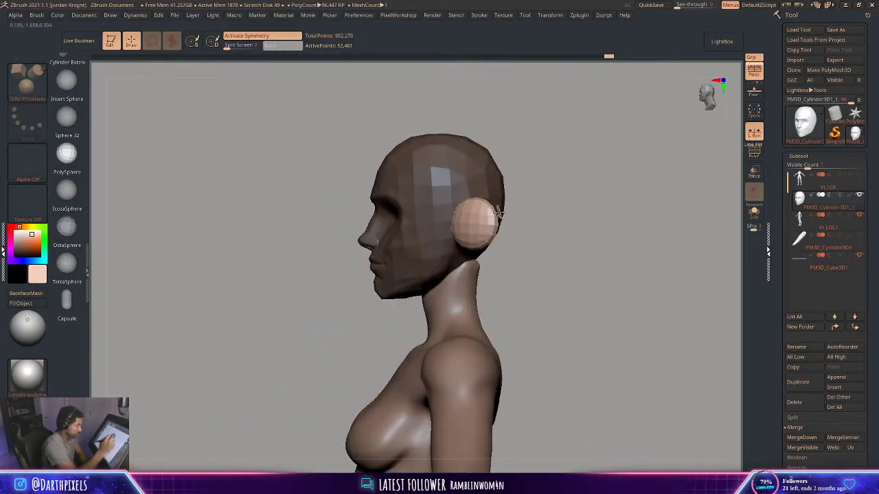
key("w")
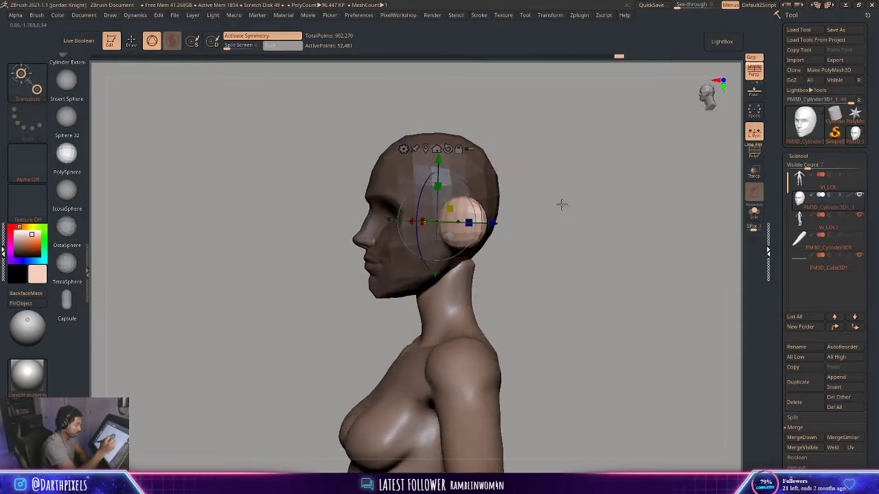
mouse_move(561, 202)
left_mouse_down()
mouse_move(506, 221)
mouse_move(484, 206)
mouse_move(478, 213)
left_mouse_up()
key("q")
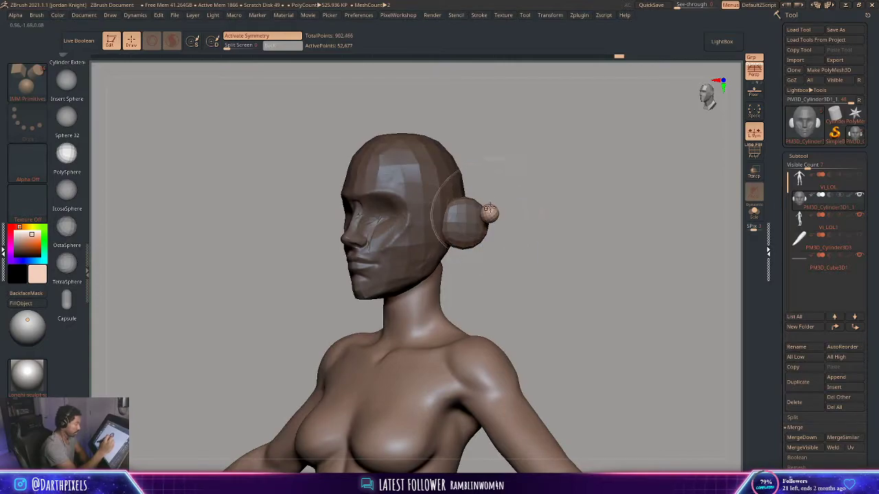
Choose the Move brush and shape the ear discs into narrower upright ovals
left_click(28, 79)
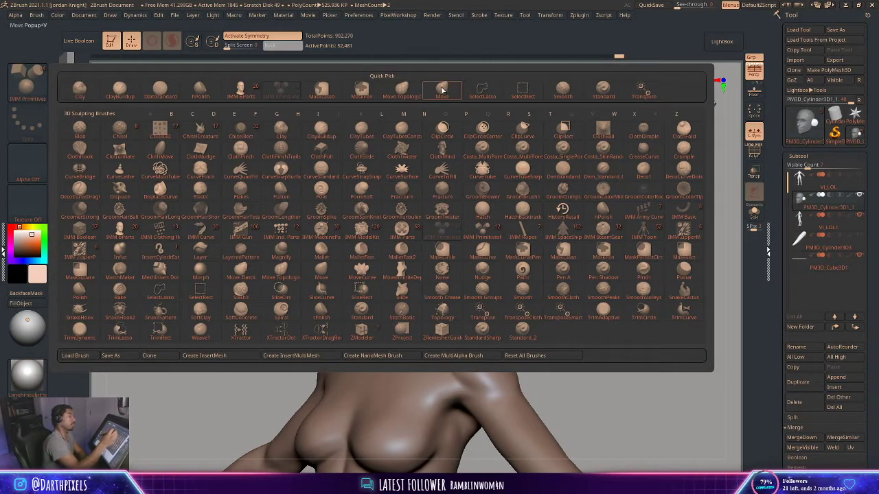
left_click(441, 90)
key("space")
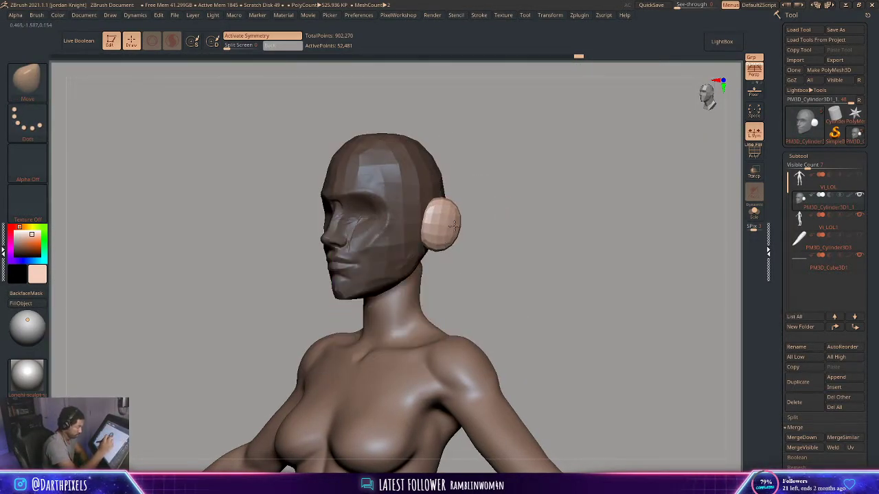
mouse_move(453, 228)
left_mouse_down()
mouse_move(450, 238)
mouse_move(480, 244)
mouse_move(467, 230)
mouse_move(477, 218)
mouse_move(442, 241)
left_mouse_up()
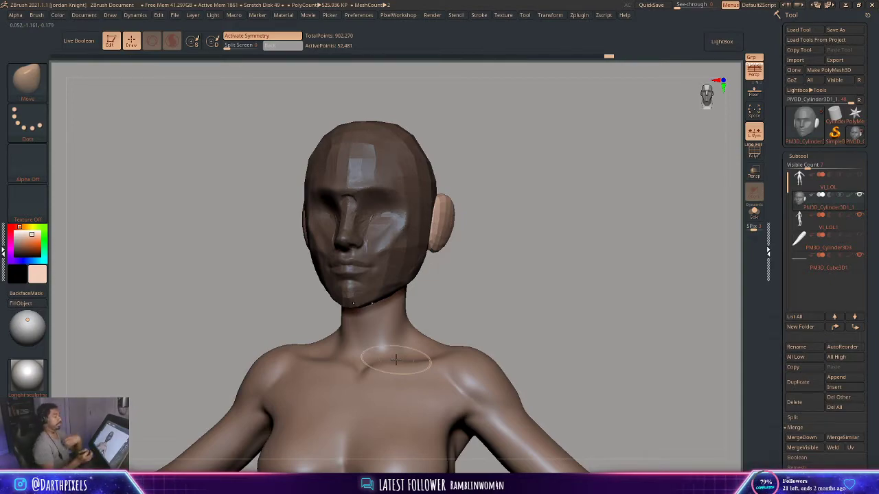
left_click_drag(487, 168, 463, 194)
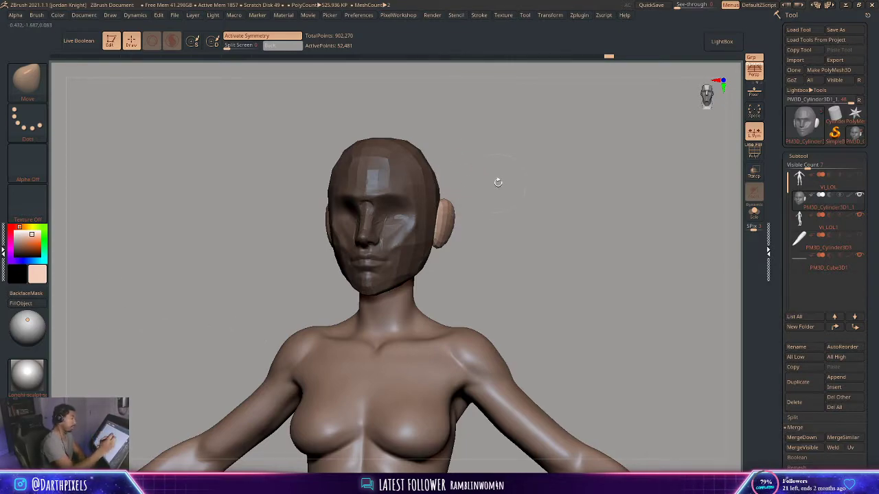
Split the unmasked ear meshes from the head into their own subtool
key("w")
key("q")
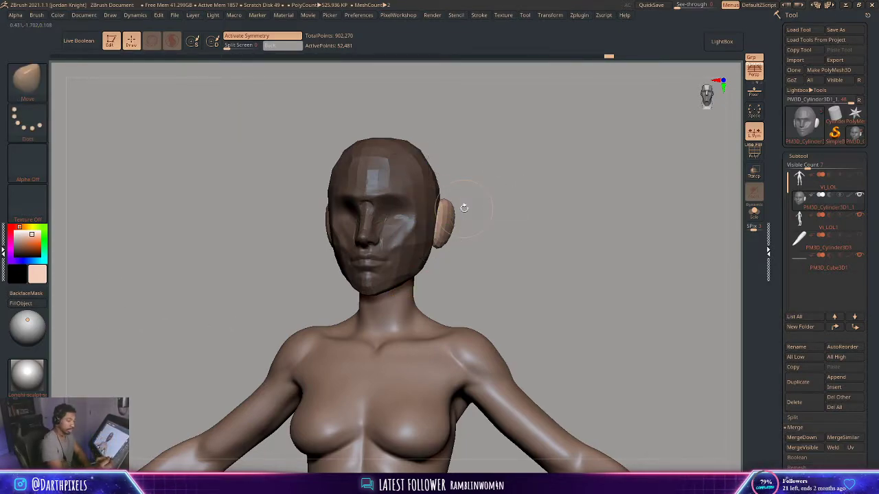
left_click(798, 418)
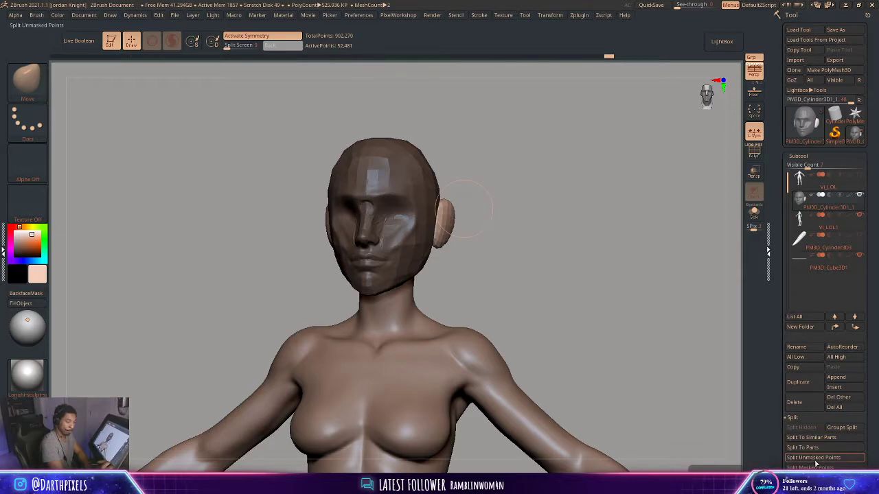
left_click(813, 457)
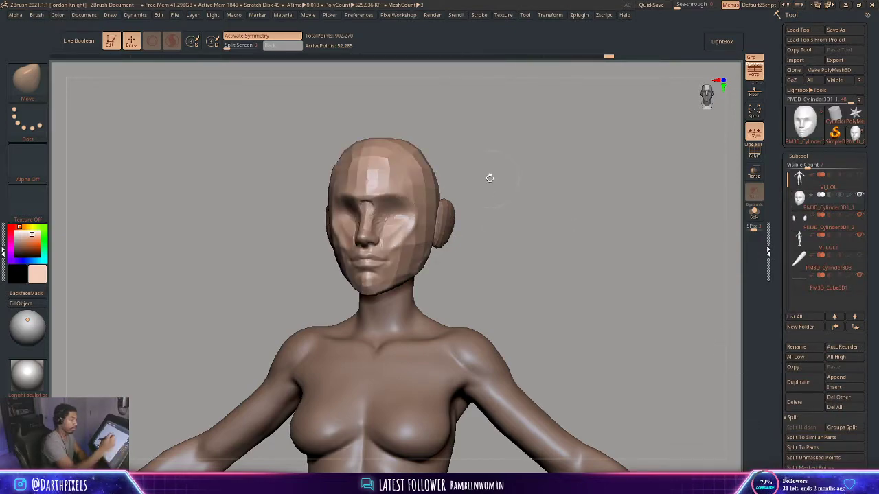
Reshape the sides and crown of the skull with the Move brush in front and profile views
mouse_move(487, 173)
left_mouse_down()
mouse_move(501, 181)
mouse_move(471, 179)
mouse_move(437, 210)
left_mouse_up()
right_click(432, 232)
right_click(410, 240)
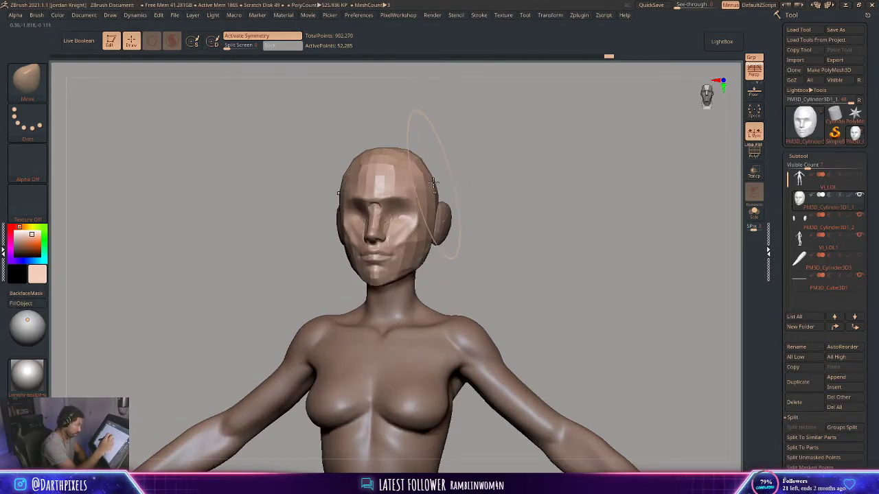
left_click_drag(415, 154, 440, 205)
mouse_move(456, 184)
right_mouse_down()
mouse_move(446, 190)
mouse_move(440, 171)
right_mouse_up()
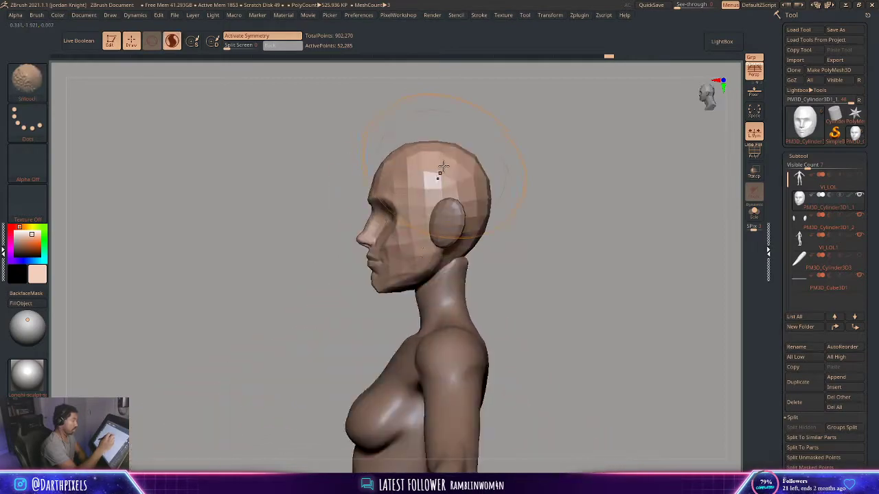
right_click(415, 153)
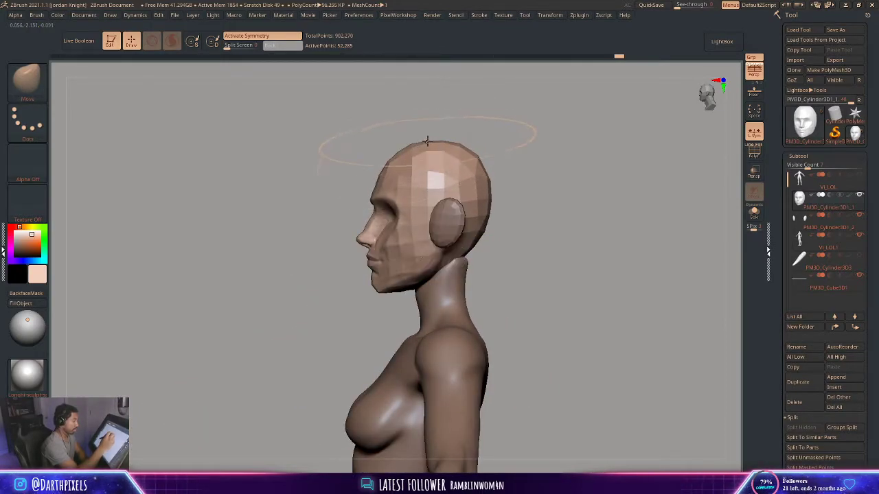
key("space")
left_click_drag(483, 147, 546, 154)
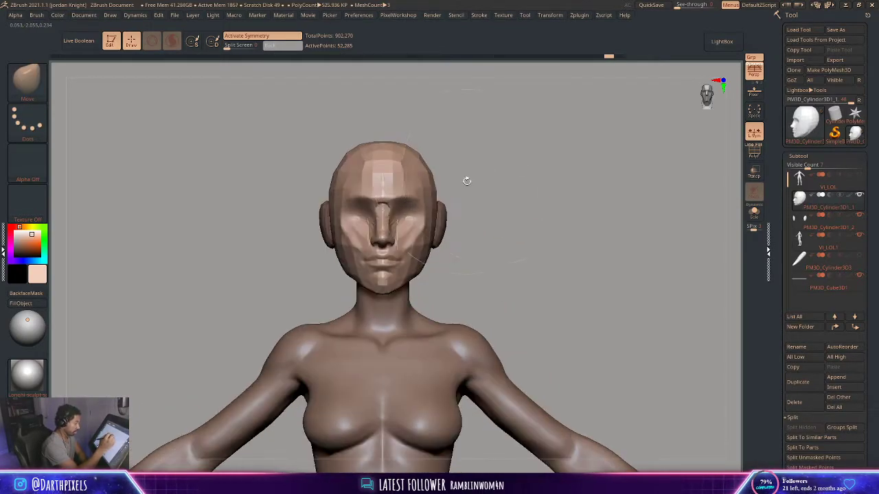
Try to narrow the whole head by scaling it horizontally with the gizmo, with symmetry turned off
key("w")
key("x")
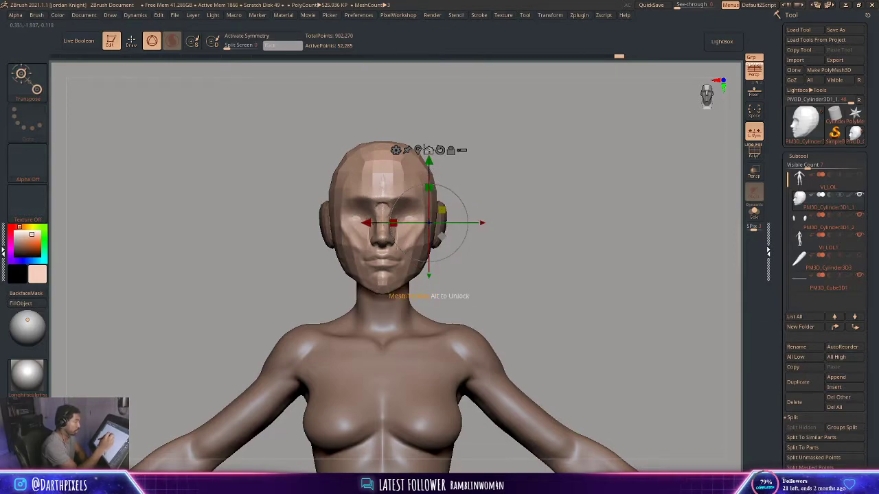
left_click(419, 150)
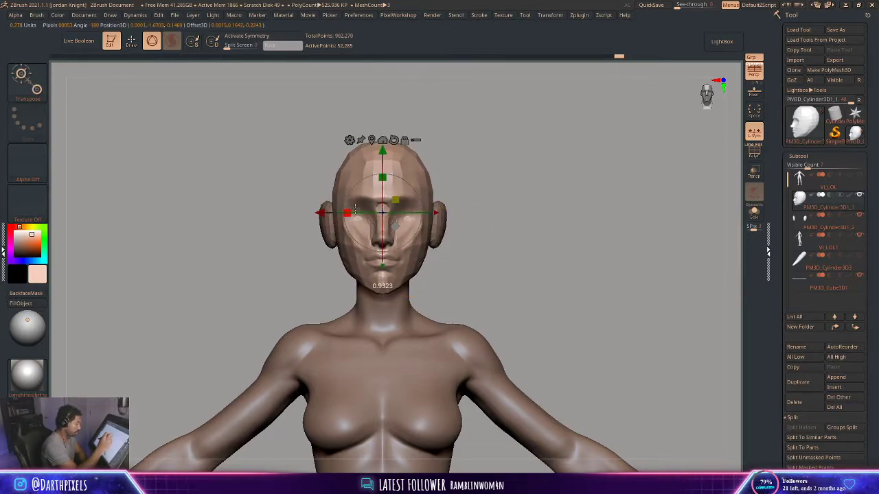
key("q")
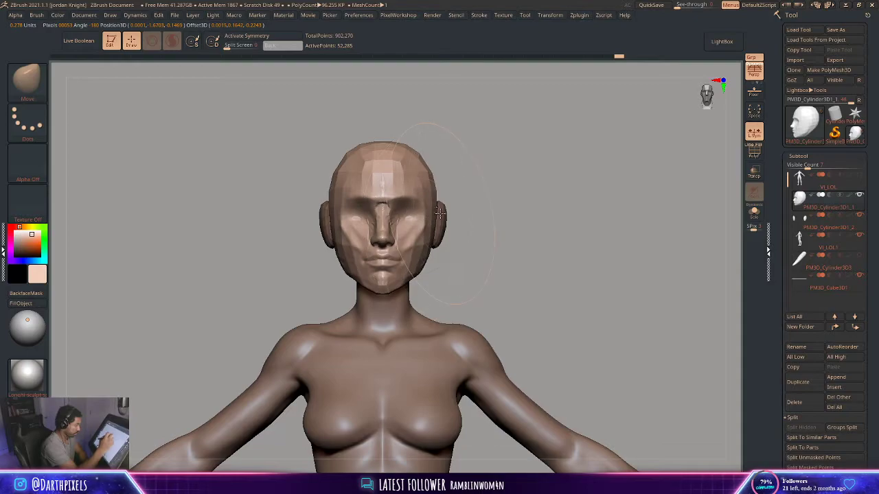
Mask the central strip of the face from forehead to chin and soften the mask's edge
key("ctrl")
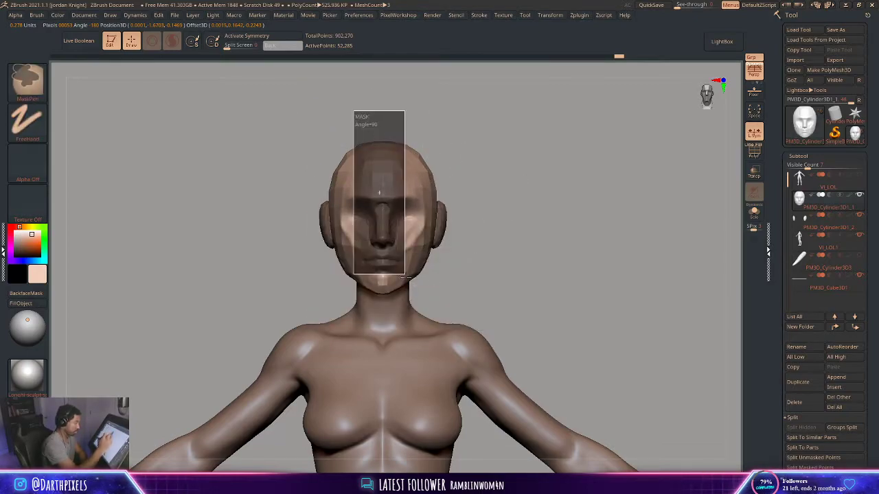
left_click_drag(405, 276, 410, 273, "ctrl")
left_click(421, 258, "ctrl")
left_click_drag(460, 204, 465, 203)
key("space")
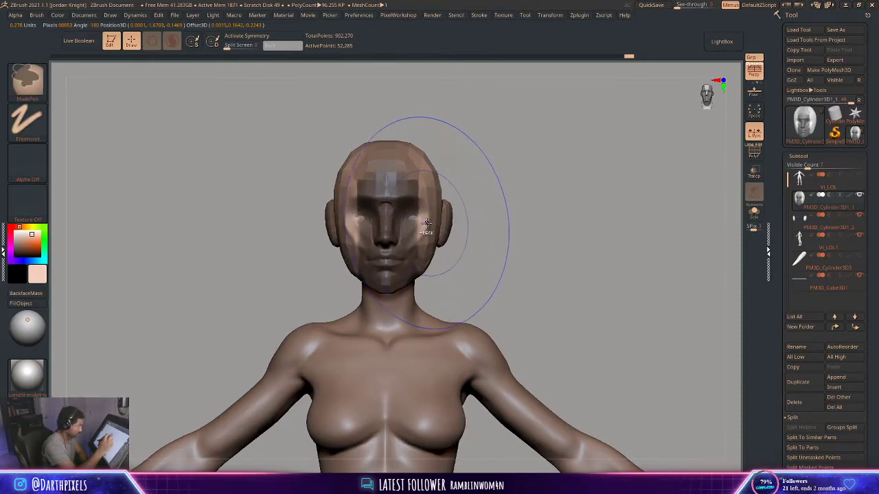
Turn symmetry back on and pull the unmasked sides of the head and jaw inward with the Move brush
key("x")
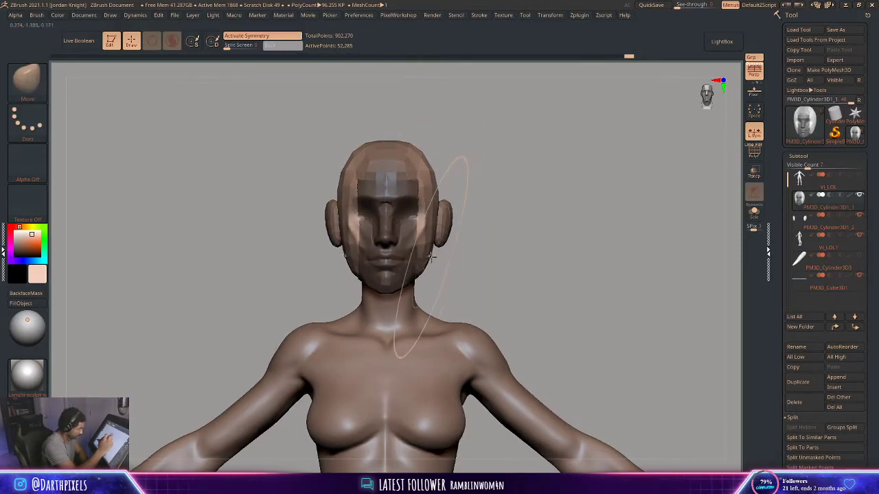
mouse_move(452, 240)
left_mouse_down()
mouse_move(508, 217)
mouse_move(493, 231)
mouse_move(439, 200)
left_mouse_up()
mouse_move(515, 195)
left_mouse_down()
mouse_move(483, 196)
mouse_move(487, 218)
mouse_move(468, 234)
left_mouse_up()
mouse_move(426, 264)
left_mouse_down()
mouse_move(479, 253)
mouse_move(445, 250)
left_mouse_up()
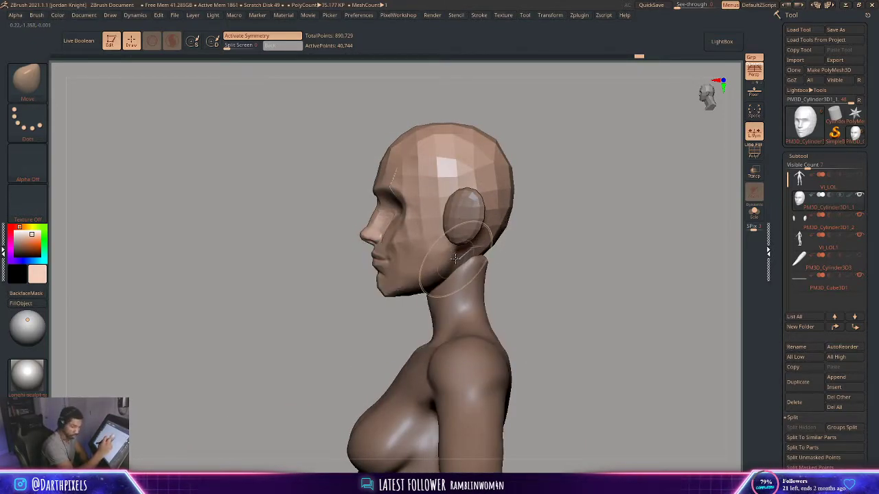
key("space")
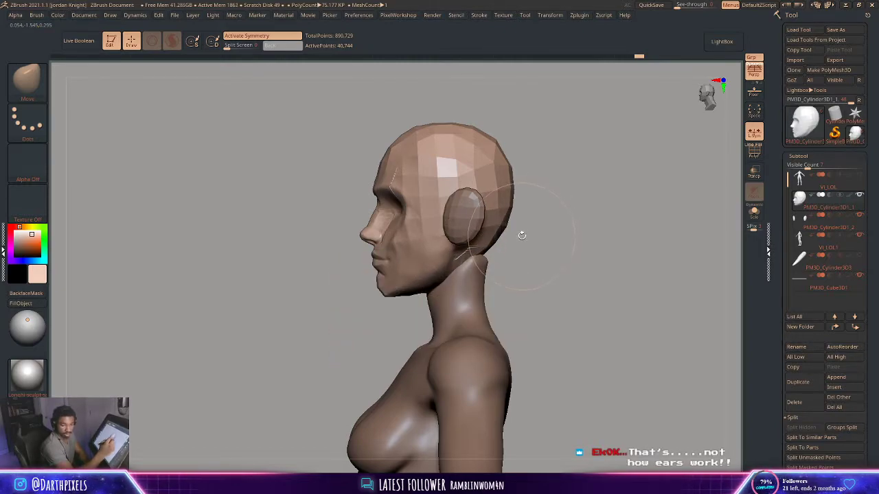
mouse_move(521, 236)
left_mouse_down()
mouse_move(571, 208)
mouse_move(524, 238)
mouse_move(500, 236)
mouse_move(512, 221)
mouse_move(539, 235)
mouse_move(516, 248)
mouse_move(529, 260)
mouse_move(524, 226)
mouse_move(511, 230)
mouse_move(540, 227)
mouse_move(499, 230)
left_mouse_up()
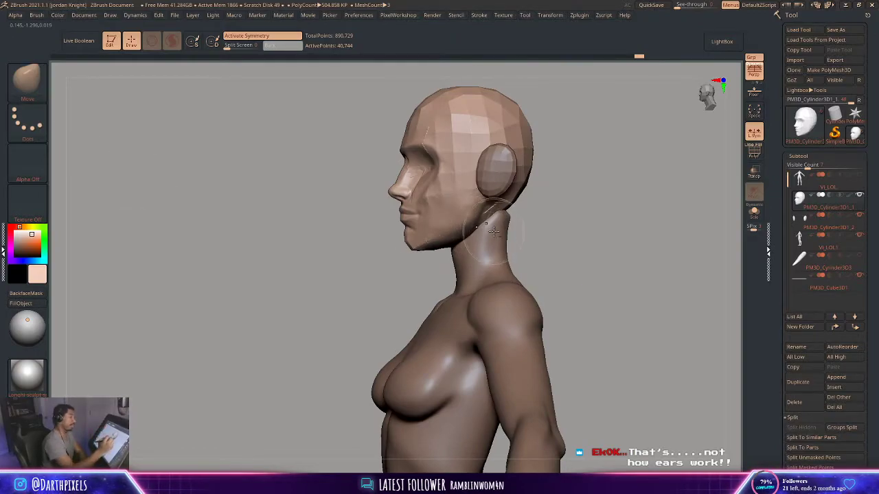
Try the Move Topological brush on the body subtool, undo the last edit and reselect the head
left_click(480, 257, "alt")
left_click(28, 79)
left_click(474, 111)
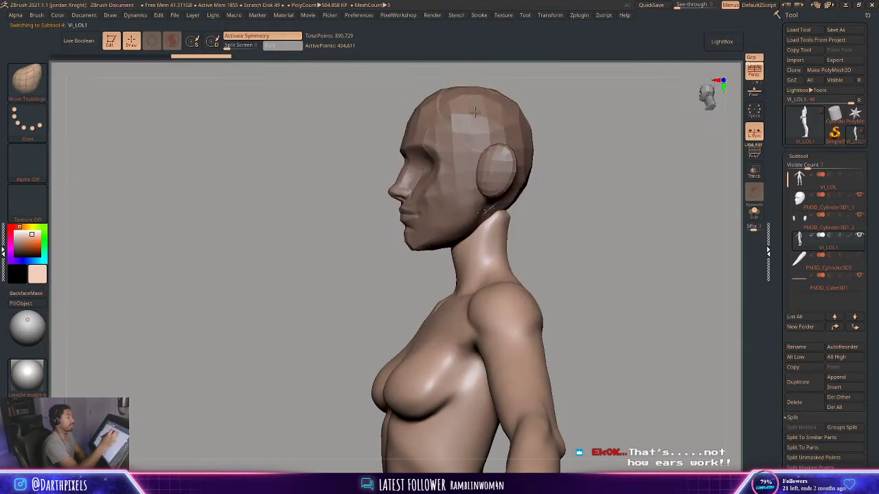
key("ctrl+z")
mouse_move(520, 192)
left_mouse_down()
mouse_move(559, 182)
mouse_move(543, 236)
left_mouse_up()
left_click_drag(543, 236, 520, 228)
left_click(512, 200, "alt")
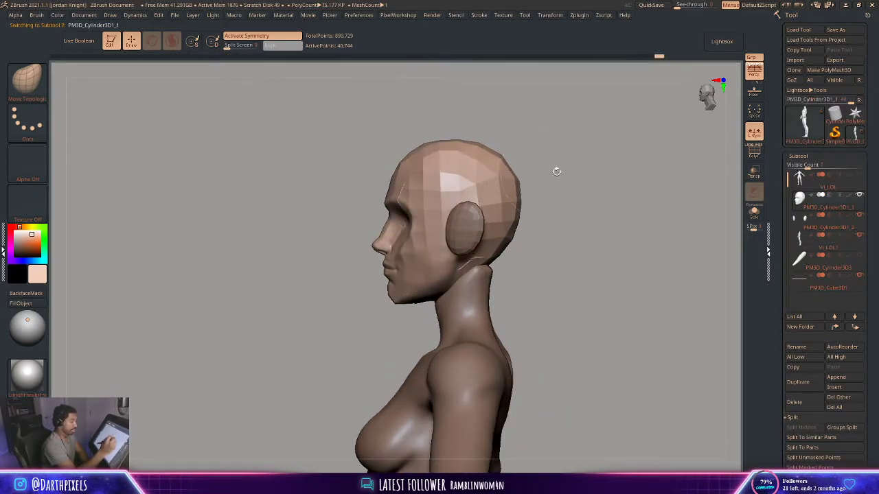
Select the VI_LOL1 body subtool and choose the Move brush for the neck
left_click_drag(557, 172, 464, 249, "shift")
left_click(463, 248, "alt")
right_click(463, 249)
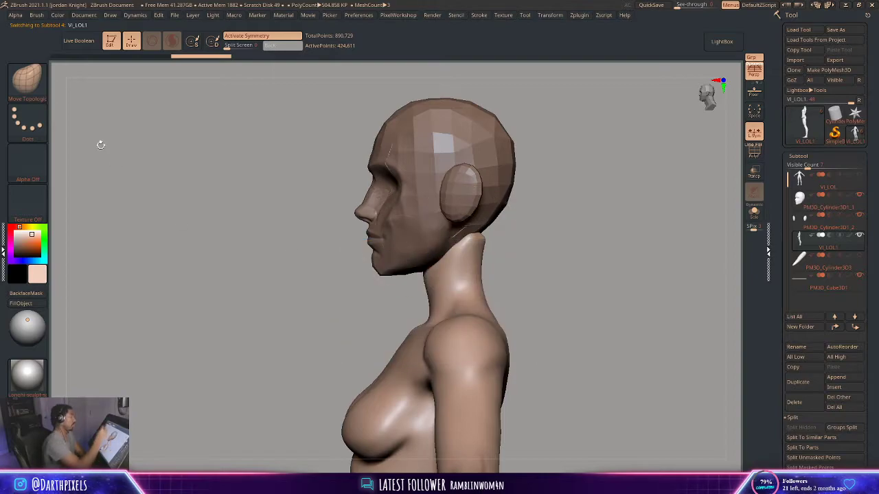
key("b")
left_click(449, 91)
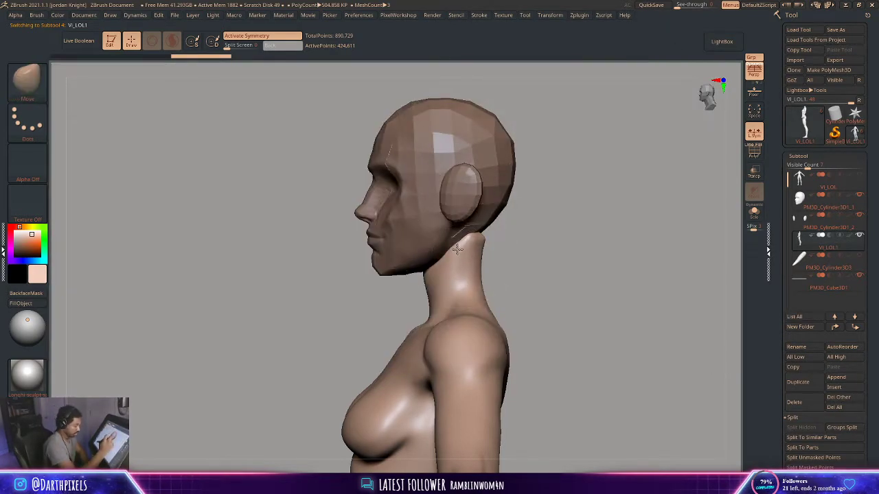
Reselect the head subtool PM3D_Cylinder3D1_1 and return to drawing with the Move brush
left_click_drag(526, 214, 513, 227)
right_click(532, 239)
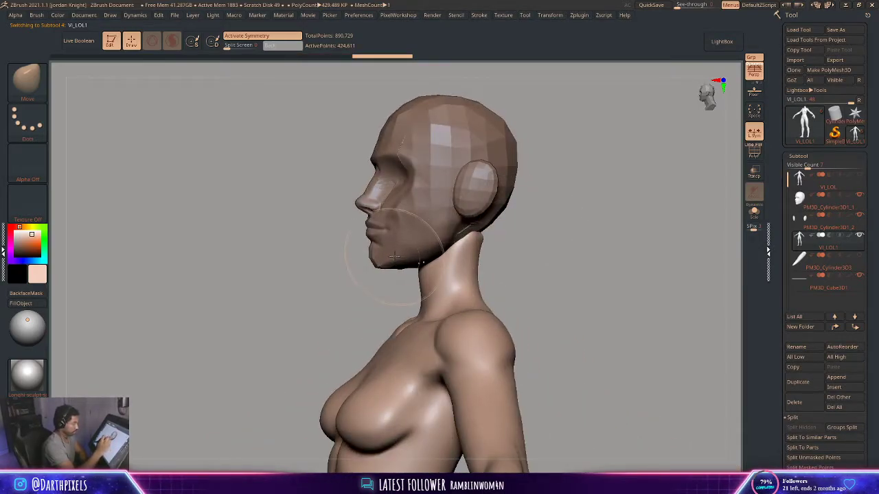
key("w")
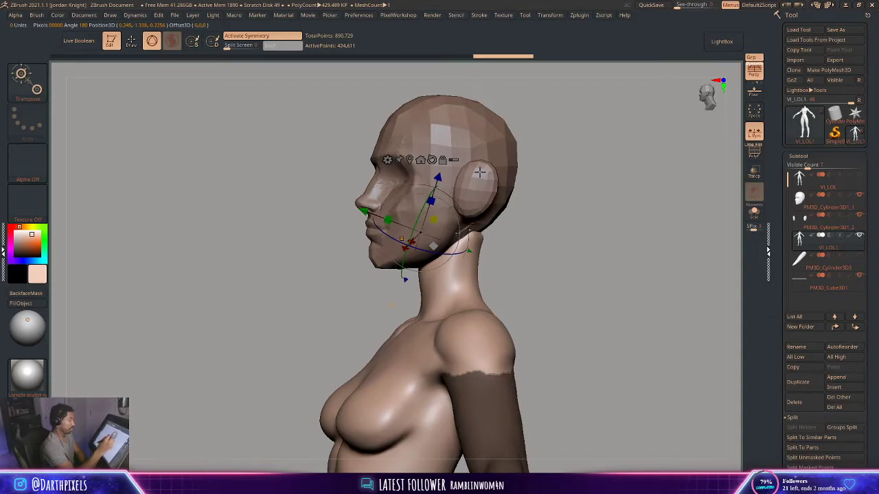
left_click(485, 138, "alt")
mouse_move(522, 179)
left_mouse_down()
mouse_move(537, 192)
mouse_move(529, 204)
mouse_move(388, 244)
left_mouse_up()
key("q")
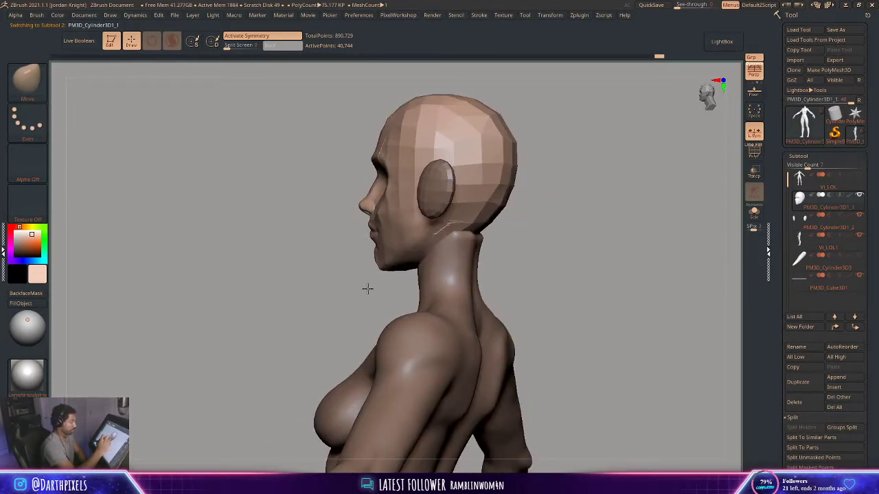
mouse_move(367, 288)
left_mouse_down()
mouse_move(432, 240)
mouse_move(463, 243)
mouse_move(449, 229)
mouse_move(468, 235)
mouse_move(447, 230)
left_mouse_up()
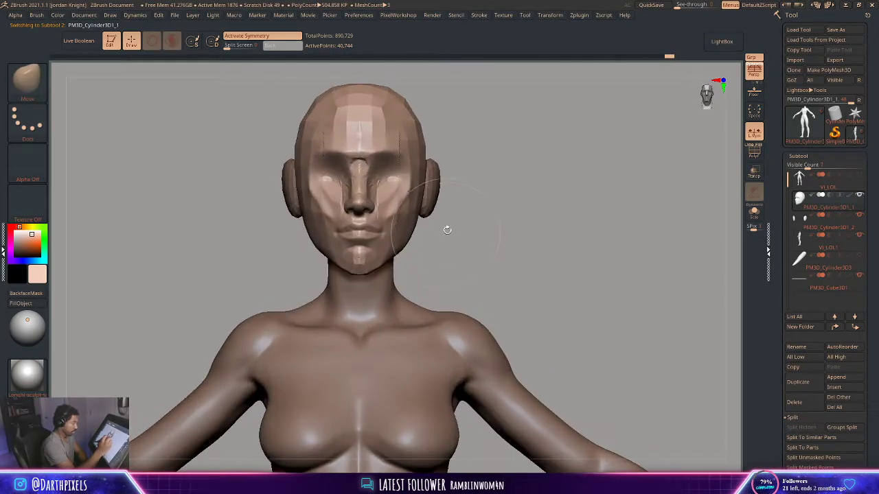
Turn off perspective and adjust the Move brush's draw size for reshaping the head
left_click(755, 70)
mouse_move(498, 190)
left_mouse_down()
mouse_move(487, 194)
mouse_move(496, 193)
left_mouse_up()
left_click_drag(481, 193, 465, 166, "alt")
key("space")
left_click(408, 152)
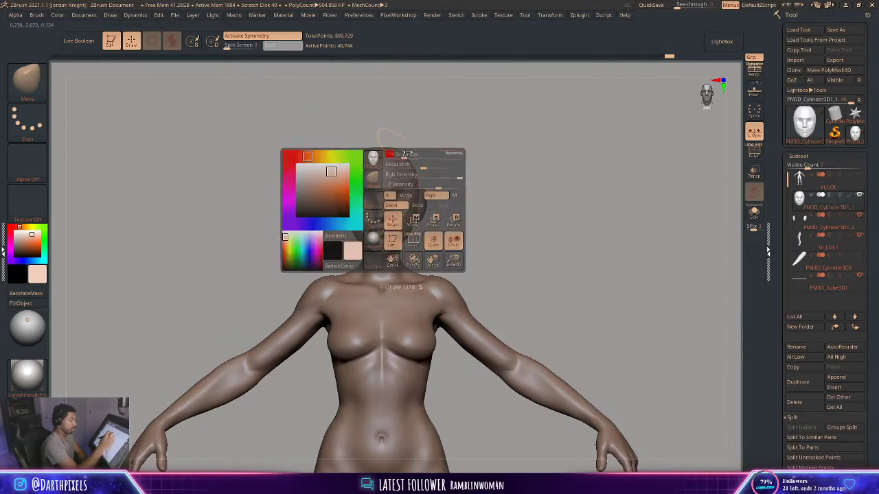
left_click_drag(436, 141, 474, 143)
key("space")
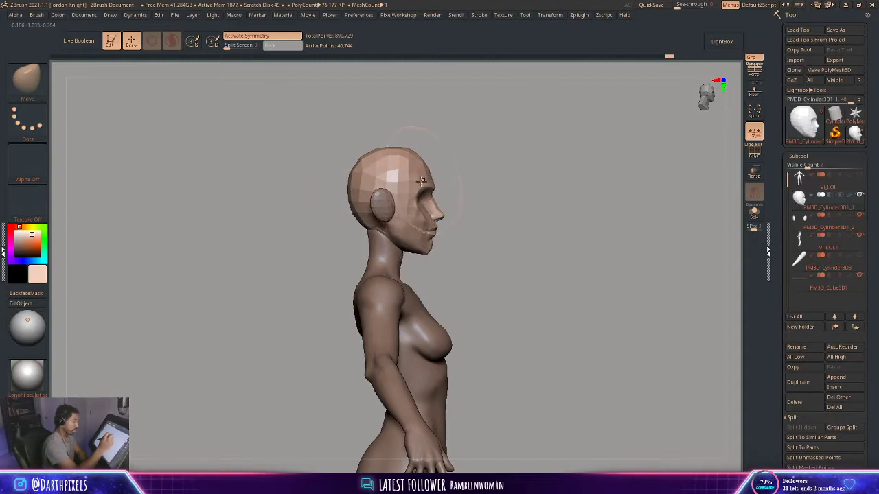
Adjust the temples and sides of the face with the Move brush, working from side, three-quarter and top views
left_click_drag(551, 175, 393, 188)
key("space")
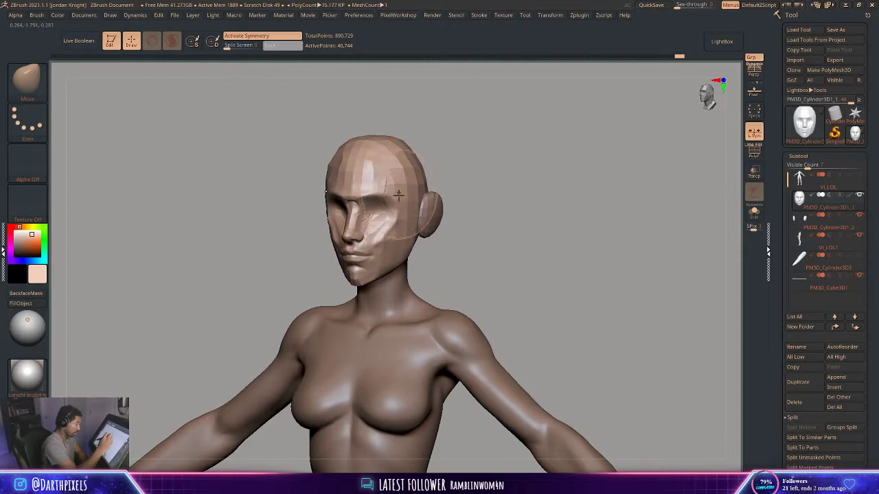
left_click_drag(442, 155, 459, 179)
right_click_drag(448, 181, 410, 197)
right_click(413, 234)
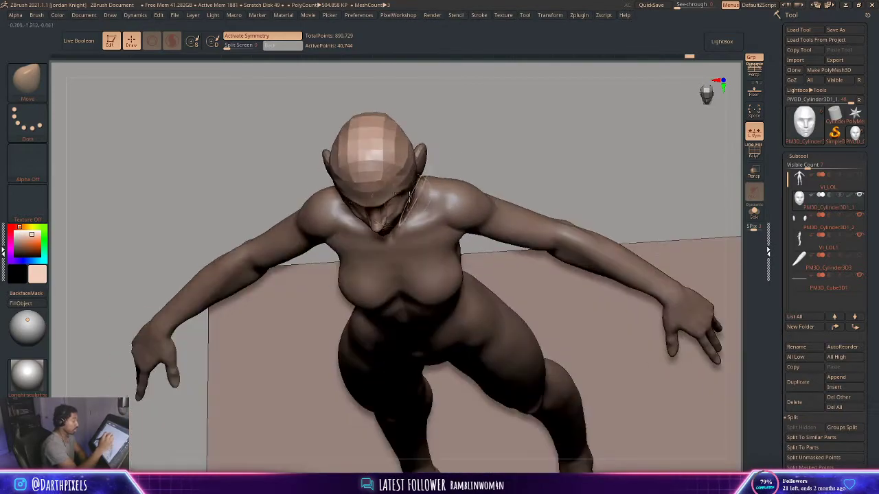
right_click(396, 190)
left_click_drag(395, 190, 395, 198)
right_click_drag(397, 194, 431, 208)
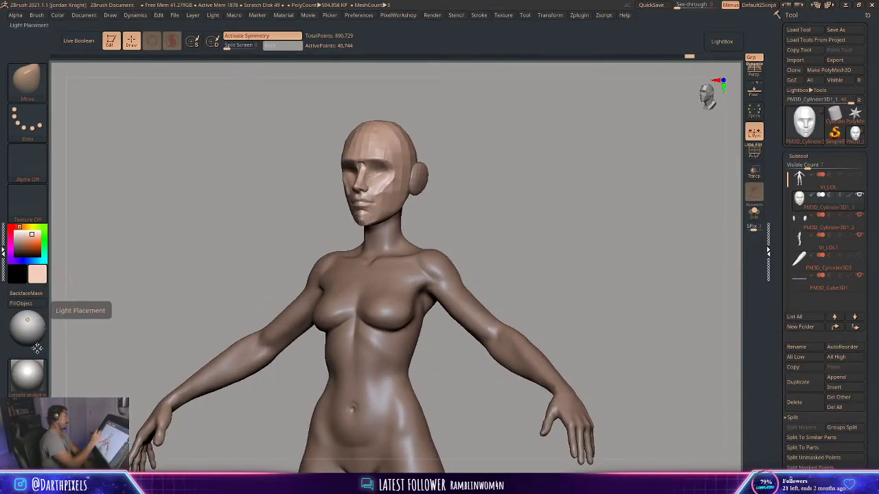
Try mud, FOTWMaterial, reflected plastic, Mask_salesman and gw_maya_blinn materials on the model
left_click(27, 324)
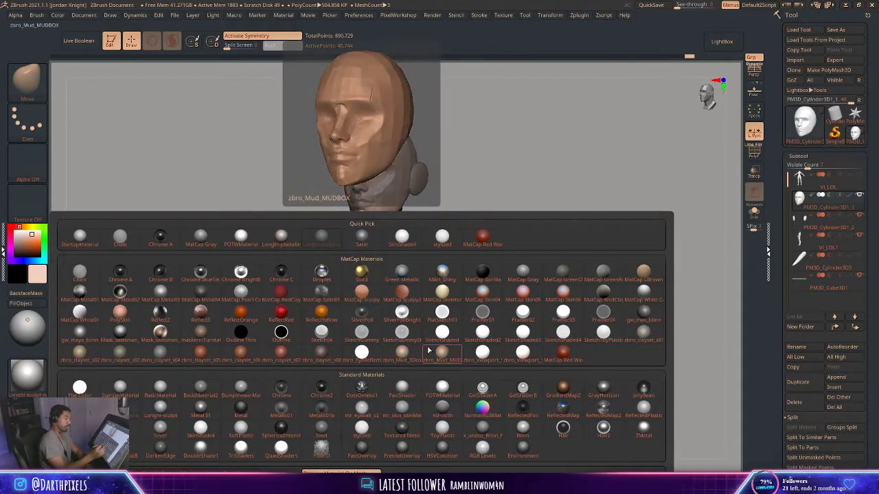
left_click(415, 352)
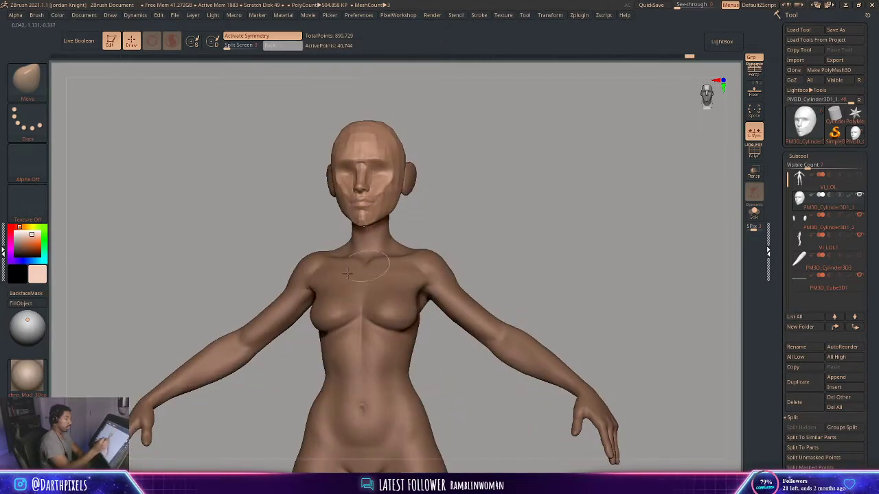
left_click(26, 379)
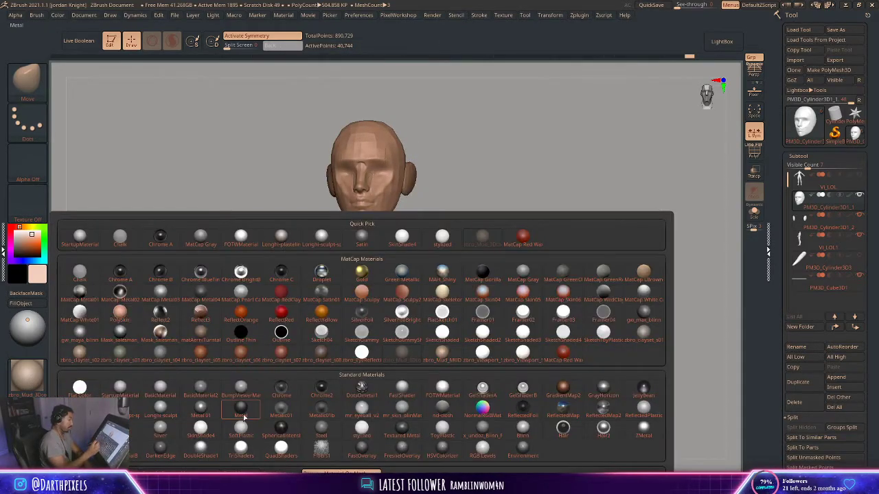
left_click(388, 414)
left_click_drag(462, 217, 235, 307)
left_click(34, 386)
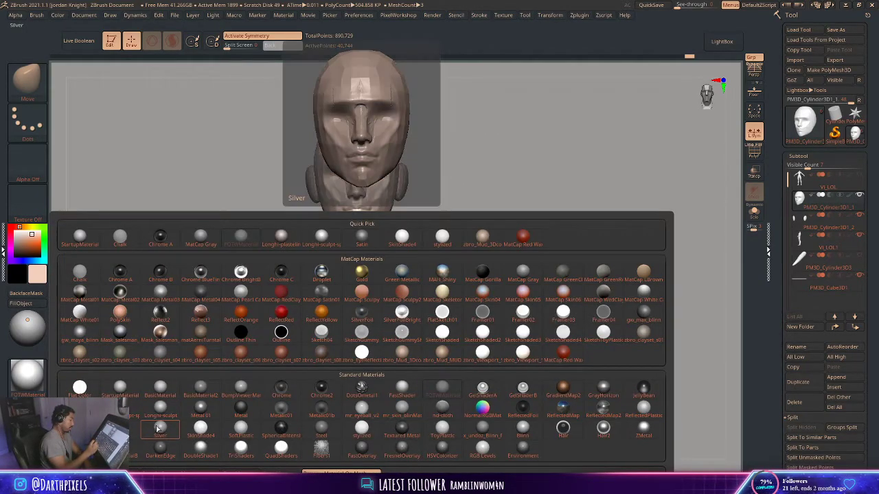
left_click(160, 430)
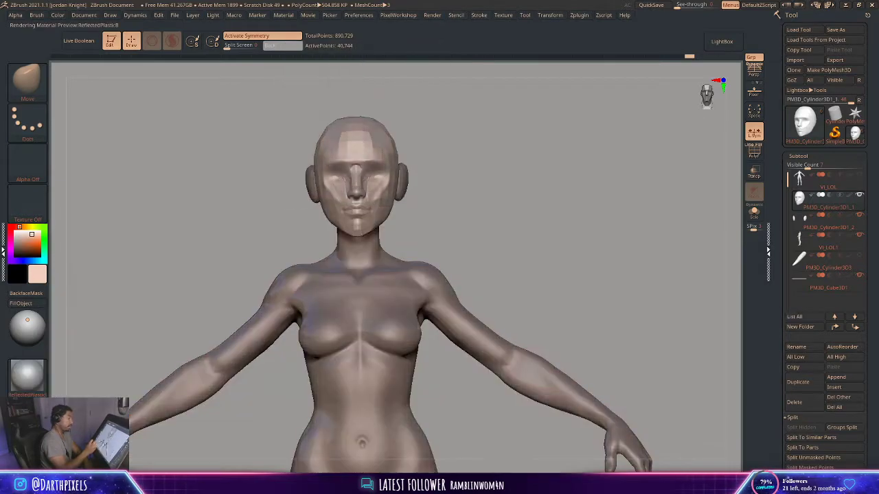
left_click(28, 376)
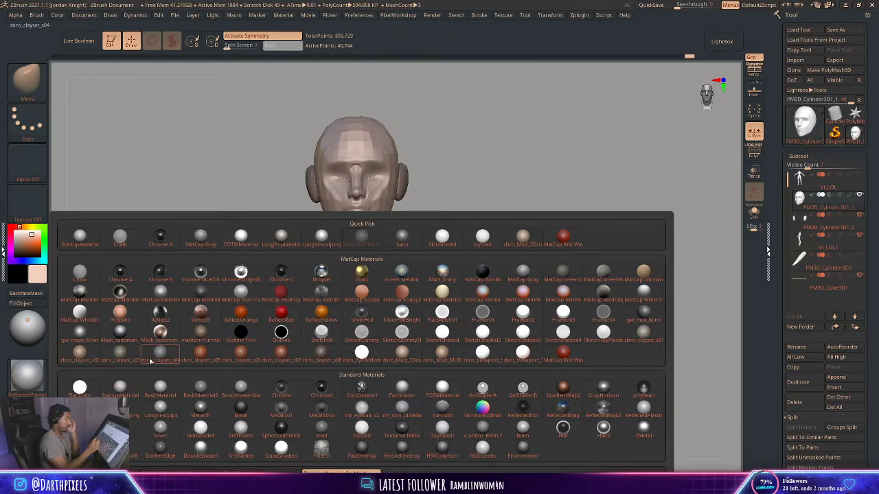
left_click(129, 338)
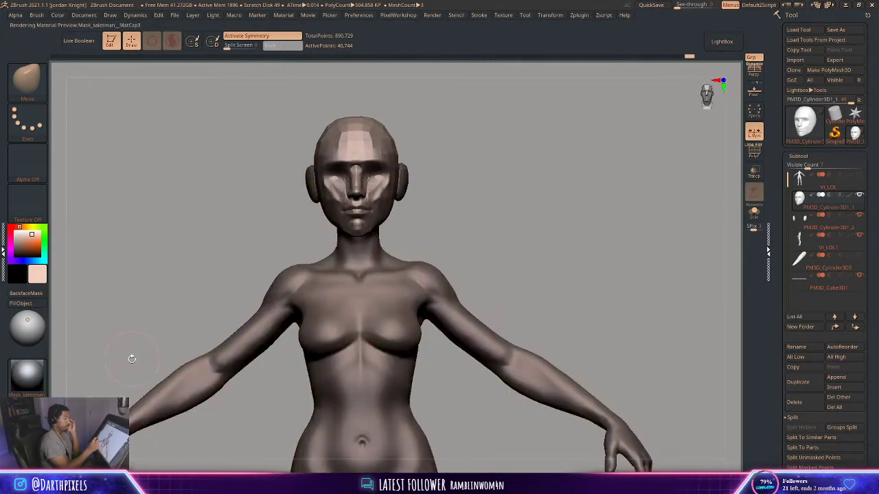
left_click(28, 377)
left_click(81, 344)
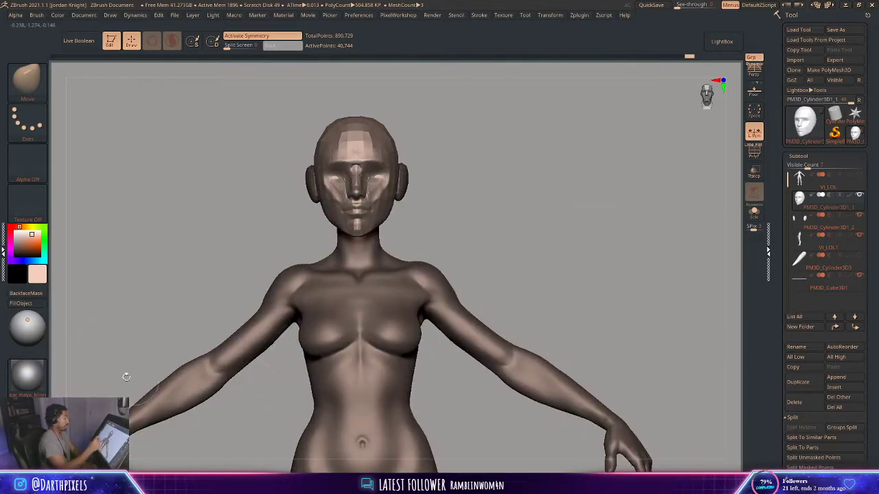
Apply the mr_skin standard material to the model and bring the head into a close three-quarter view
left_click(28, 377)
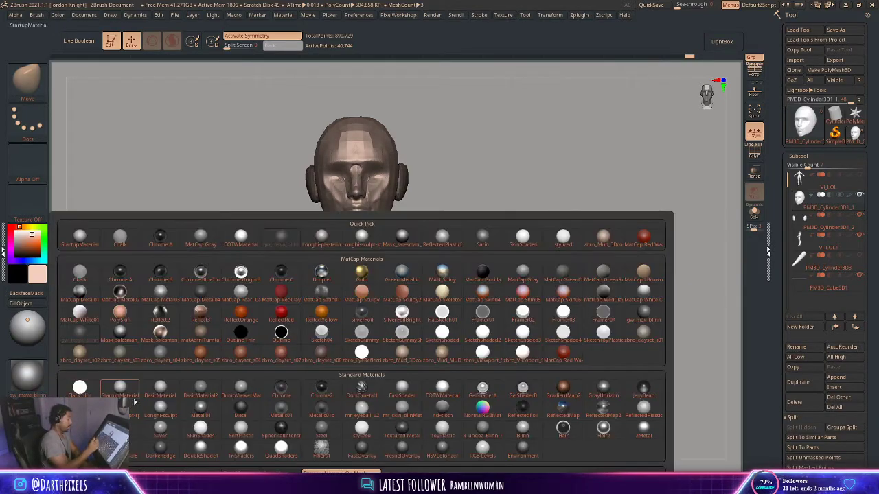
left_click(402, 408)
mouse_move(488, 255)
left_mouse_down()
mouse_move(496, 228)
mouse_move(462, 227)
mouse_move(545, 284)
mouse_move(493, 268)
mouse_move(325, 355)
left_mouse_up()
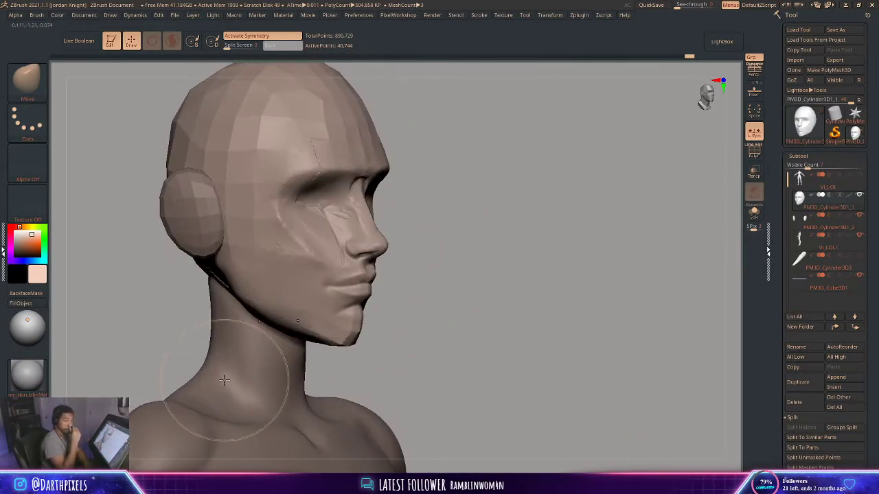
Carve the line between the lips out to the mouth corners using a smaller DamStandard brush
left_click(36, 88)
left_click(120, 89)
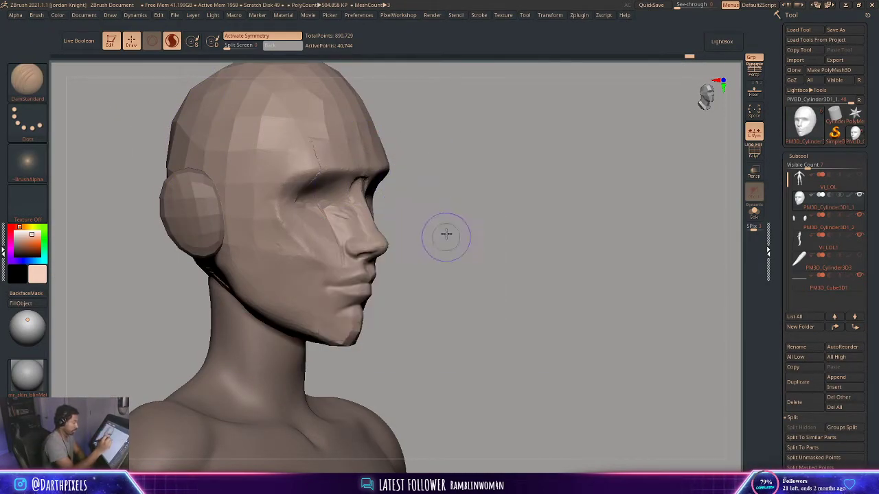
mouse_move(446, 234)
left_mouse_down()
mouse_move(430, 201)
mouse_move(460, 222)
mouse_move(483, 262)
mouse_move(508, 229)
mouse_move(526, 235)
left_mouse_up()
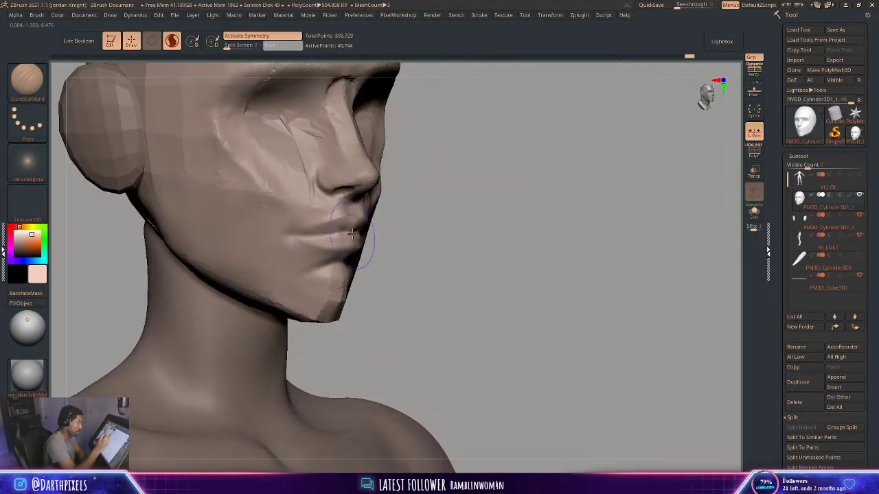
key("space")
mouse_move(396, 232)
left_mouse_down()
mouse_move(414, 247)
mouse_move(326, 248)
left_mouse_up()
key("space")
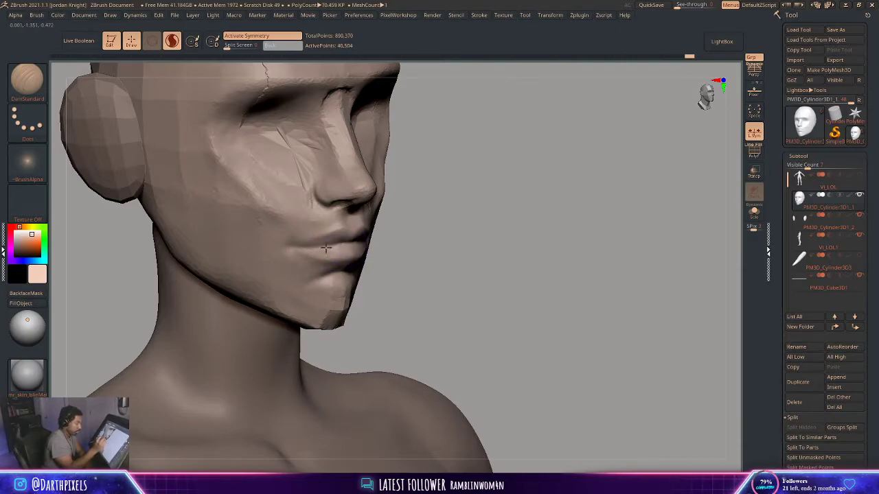
key("space")
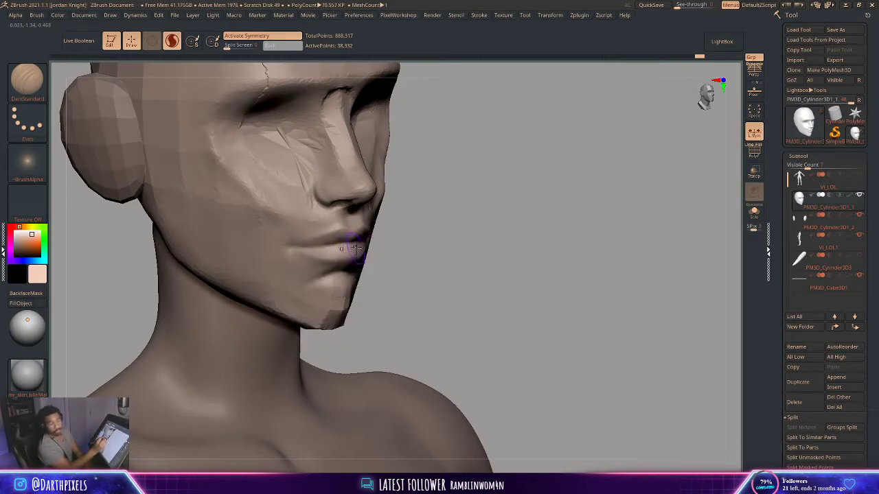
left_click_drag(403, 233, 398, 292, "alt")
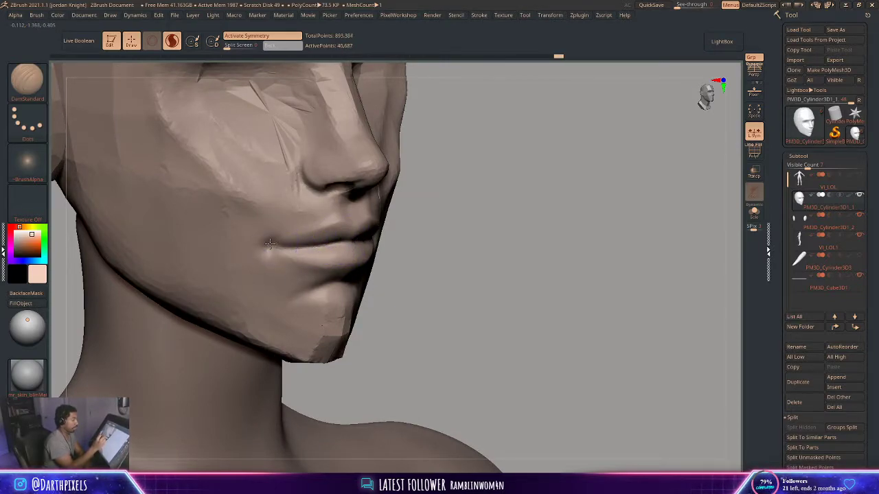
left_click_drag(467, 235, 298, 221, "alt")
Reshape the upper lip and the area beneath the nose with the Move brush in profile
key("b")
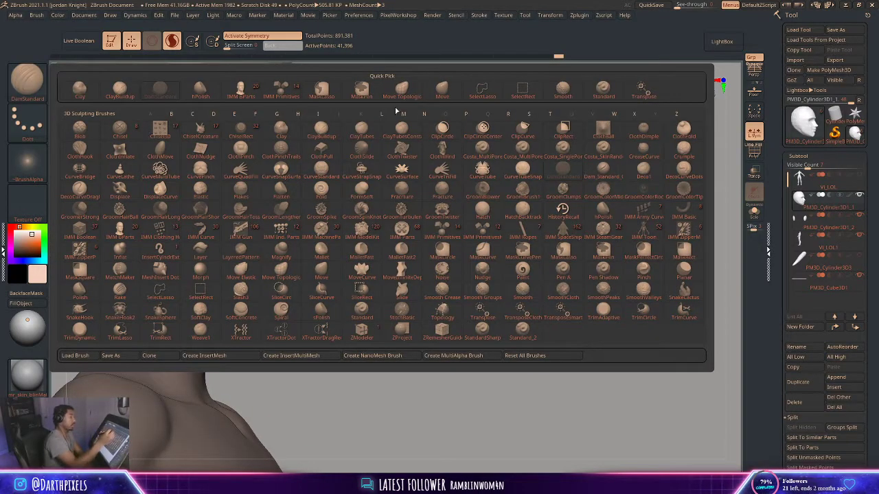
key("m")
key("v")
key("space")
key("space")
mouse_move(324, 212)
left_mouse_down()
mouse_move(375, 229)
mouse_move(335, 201)
left_mouse_up()
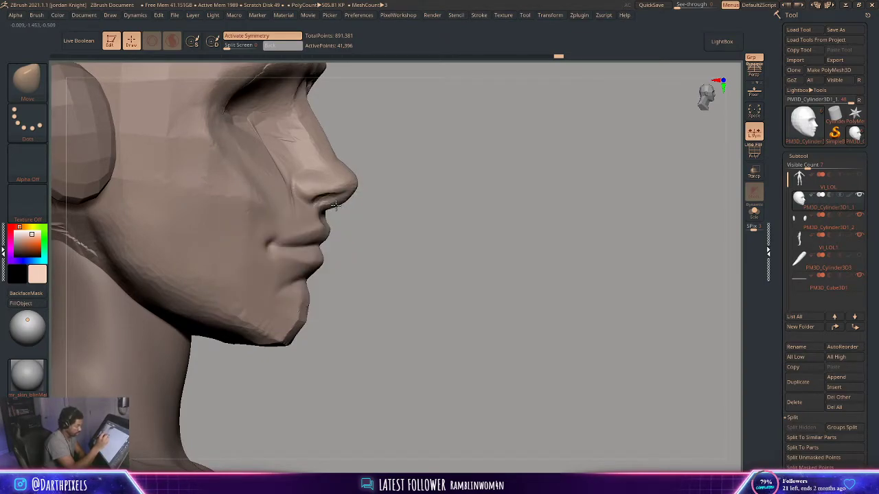
left_click_drag(384, 172, 443, 193)
left_click_drag(325, 261, 360, 288, "alt")
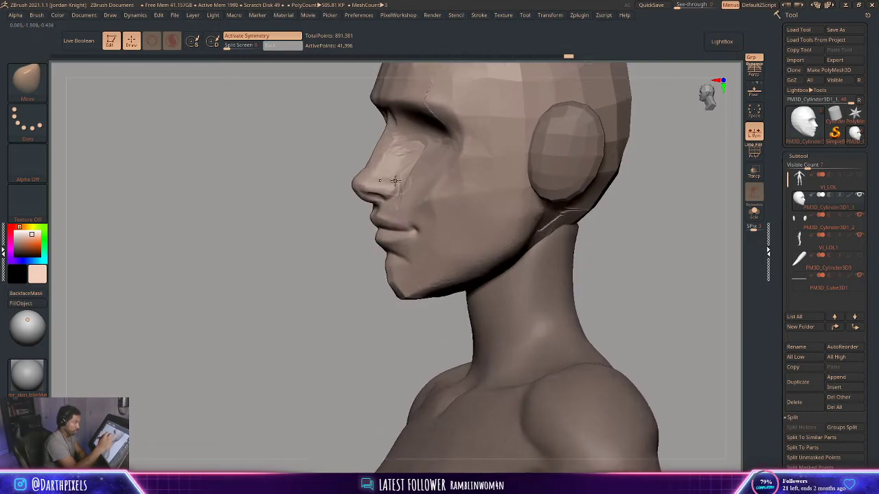
Resize the Move brush and reshape the cheekbones and outer sides of the face
key("space")
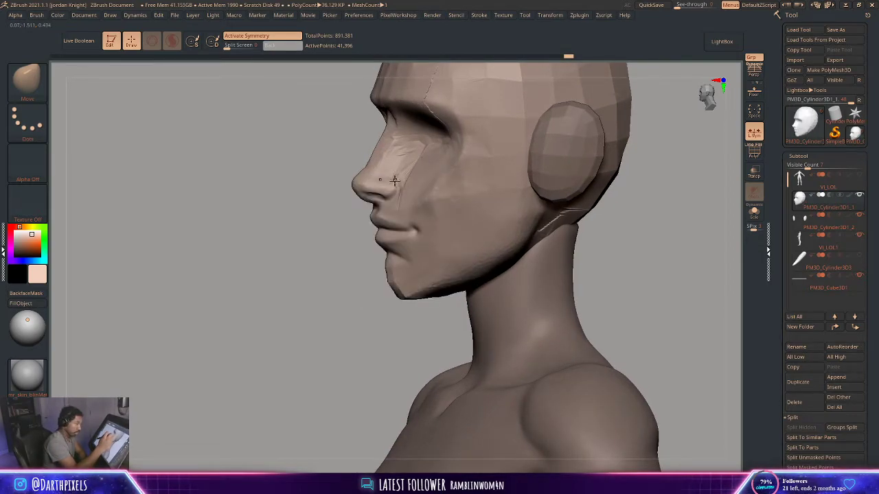
mouse_move(331, 269)
left_mouse_down()
mouse_move(550, 222)
mouse_move(430, 231)
mouse_move(445, 237)
left_mouse_up()
key("space")
key("space")
left_click_drag(422, 181, 438, 179)
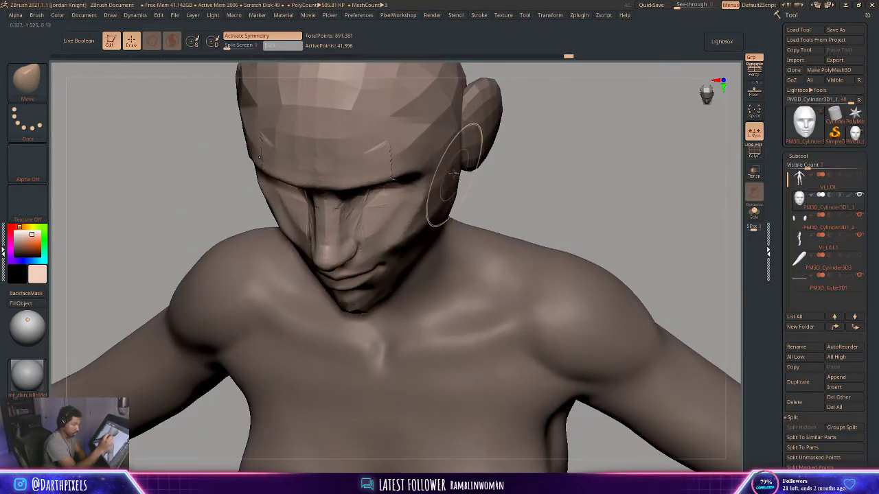
left_click_drag(506, 171, 520, 140)
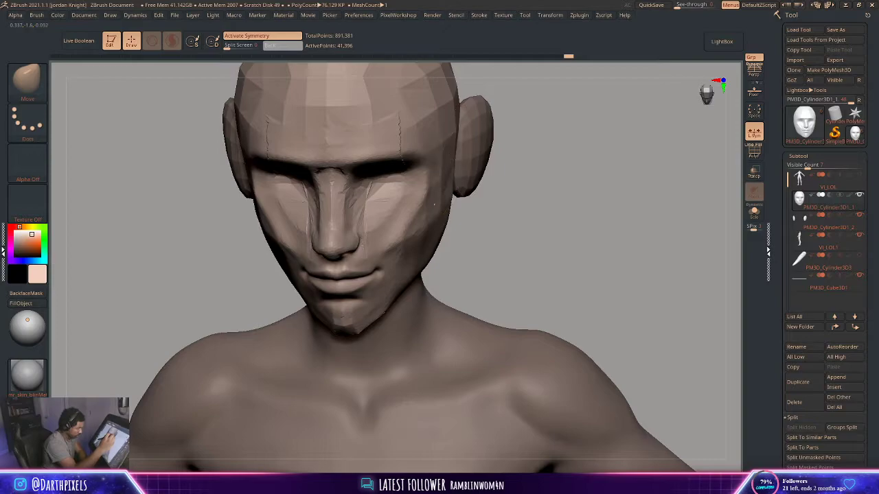
left_click_drag(455, 180, 447, 199)
mouse_move(487, 219)
left_mouse_down()
mouse_move(485, 202)
mouse_move(463, 182)
mouse_move(496, 198)
mouse_move(469, 221)
mouse_move(442, 192)
mouse_move(402, 249)
left_mouse_up()
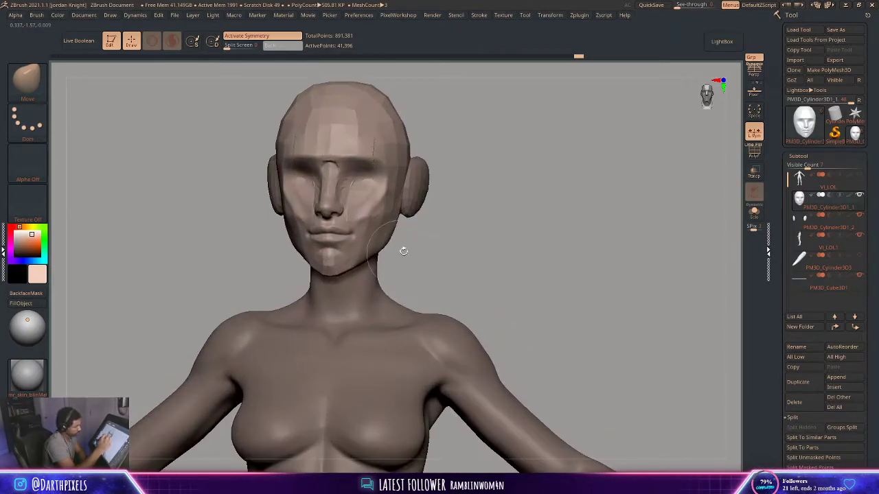
Resize the Move brush and refine the chin and underside of the jaw from front and side views
key("space")
key("space")
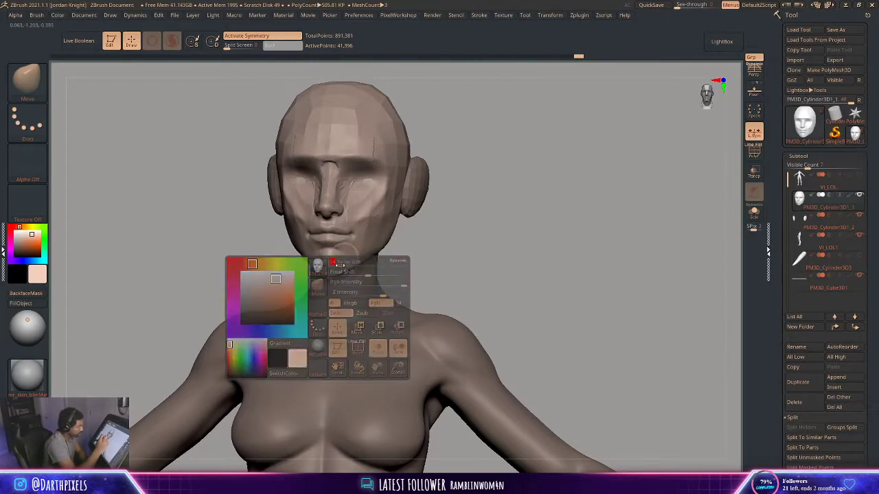
left_click_drag(423, 249, 375, 249)
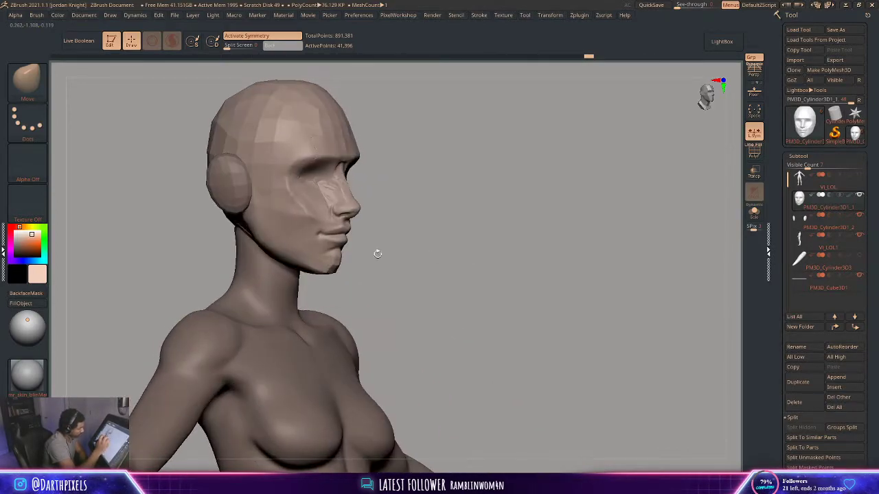
key("space")
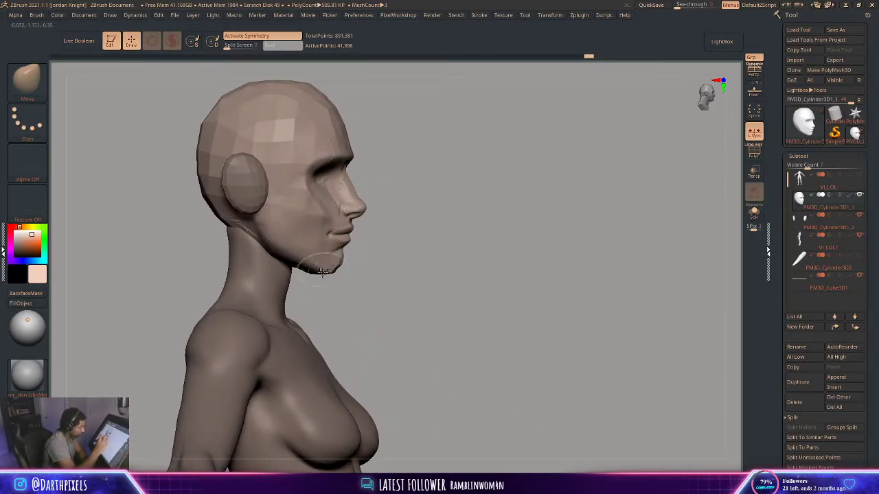
left_click_drag(467, 249, 446, 225)
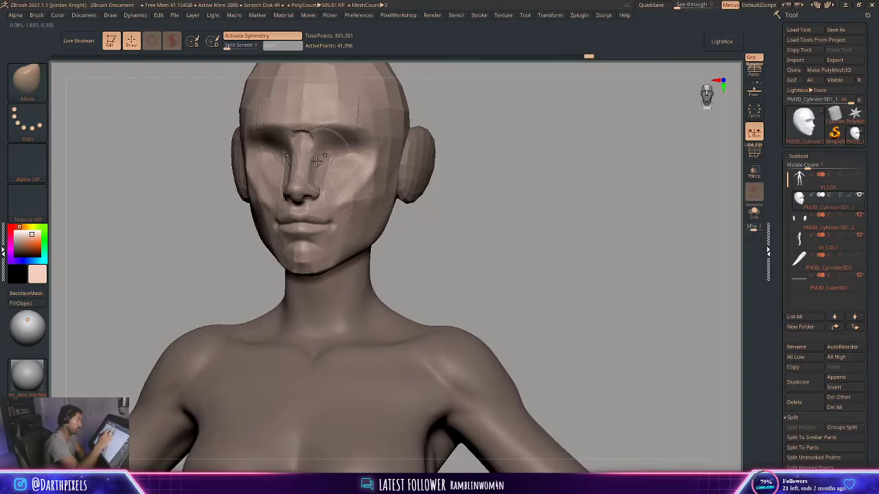
key("b")
key("c")
key("b")
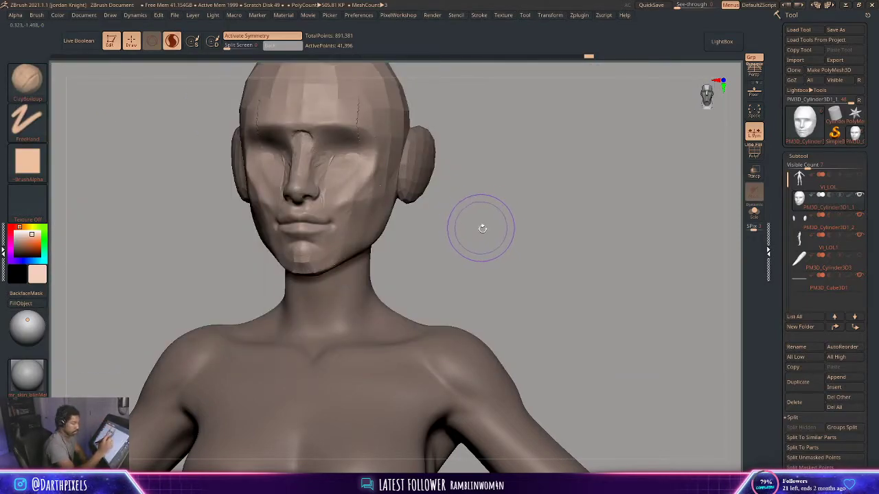
mouse_move(480, 229)
left_mouse_down()
mouse_move(471, 235)
mouse_move(480, 231)
left_mouse_up()
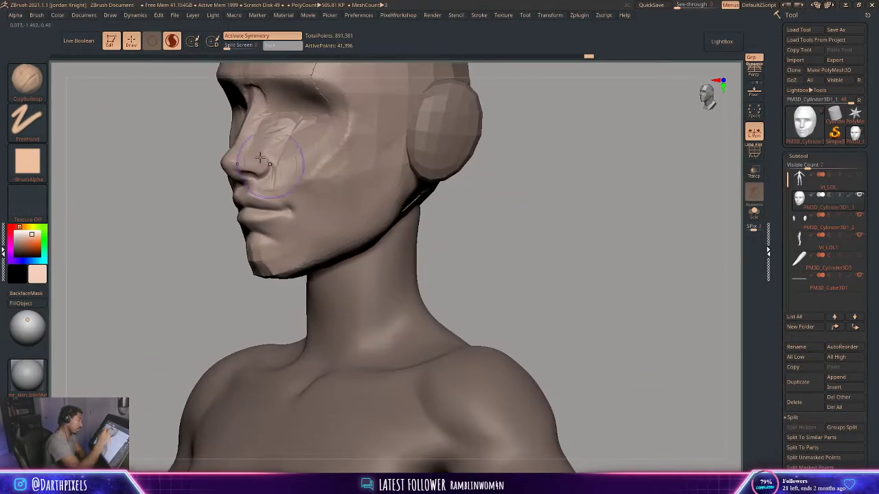
left_click(28, 79)
left_click(80, 98)
left_click(28, 81)
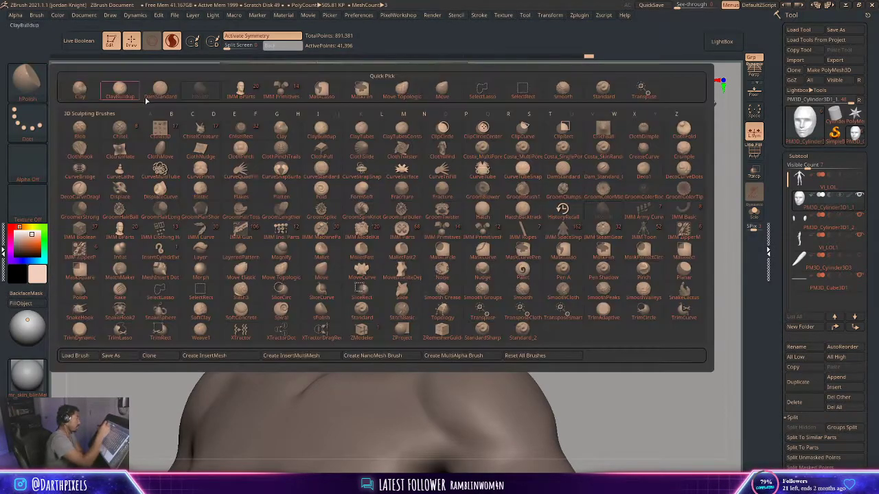
left_click(136, 95)
Deepen the line between the lips towards the mouth corner using a resized DamStandard brush
left_click(28, 81)
left_click(153, 90)
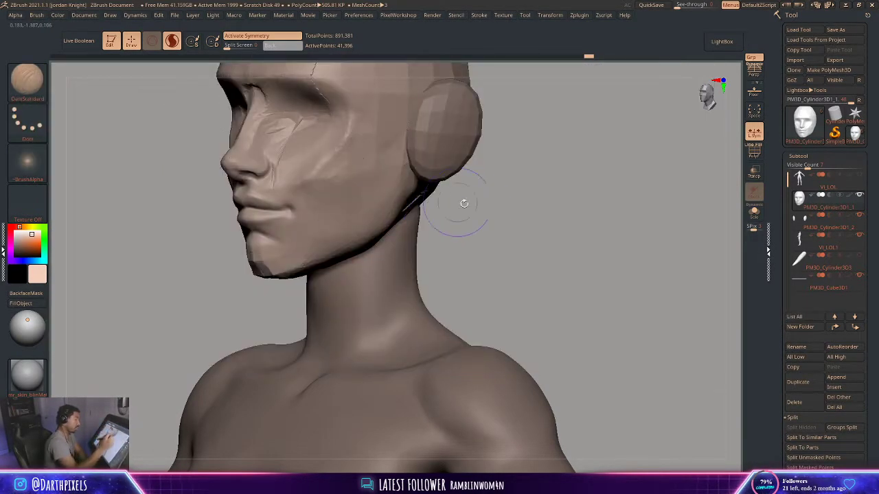
key("space")
mouse_move(484, 205)
left_mouse_down("alt")
mouse_move(511, 219)
mouse_move(364, 192)
left_mouse_up("alt")
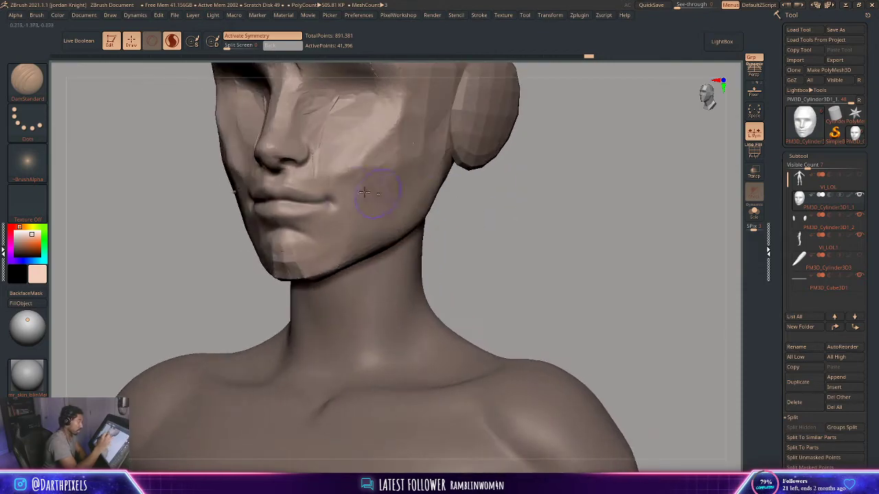
key("space")
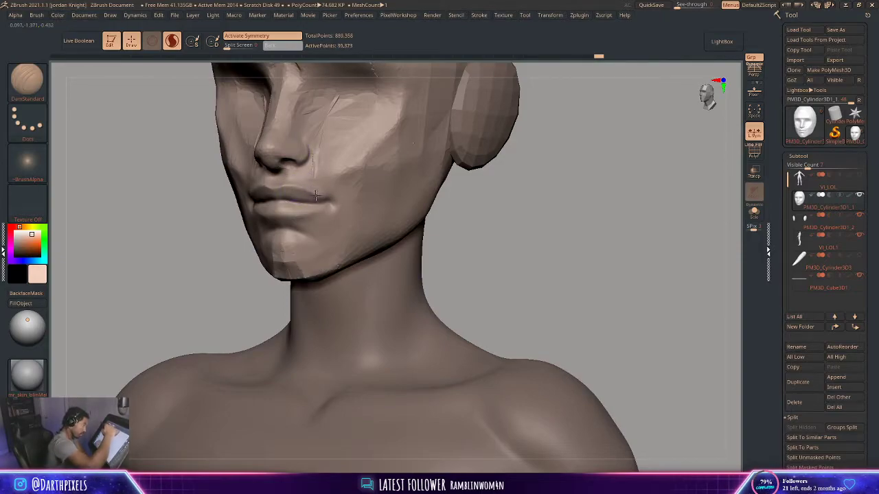
Refine the lip line and mouth corners with DamStandard from side and three-quarter views, undoing the unwanted stroke
mouse_move(463, 215)
left_mouse_down("alt")
mouse_move(439, 194)
mouse_move(489, 200)
left_mouse_up("alt")
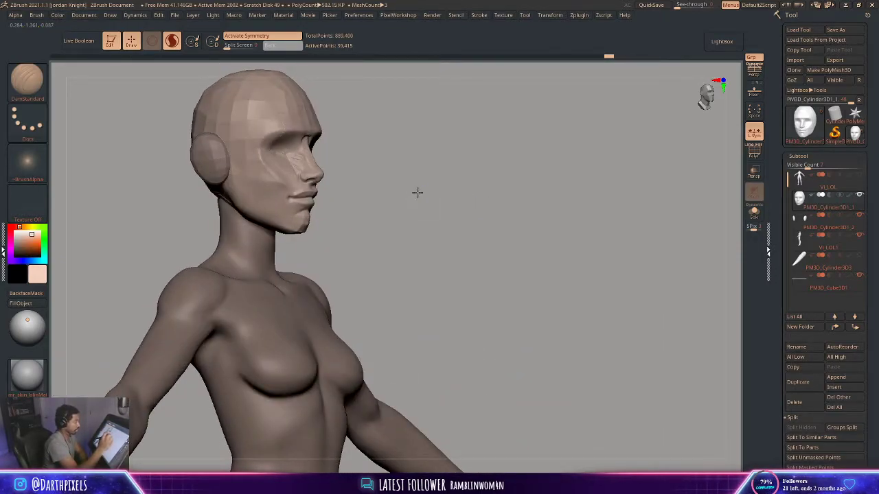
left_click_drag(353, 183, 350, 240, "alt")
key("ctrl+z")
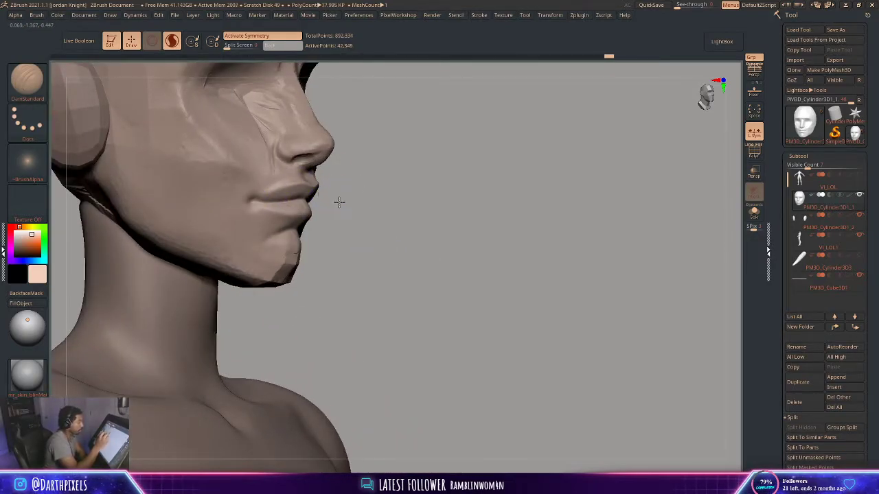
left_click_drag(338, 201, 305, 204)
left_click_drag(451, 150, 453, 157)
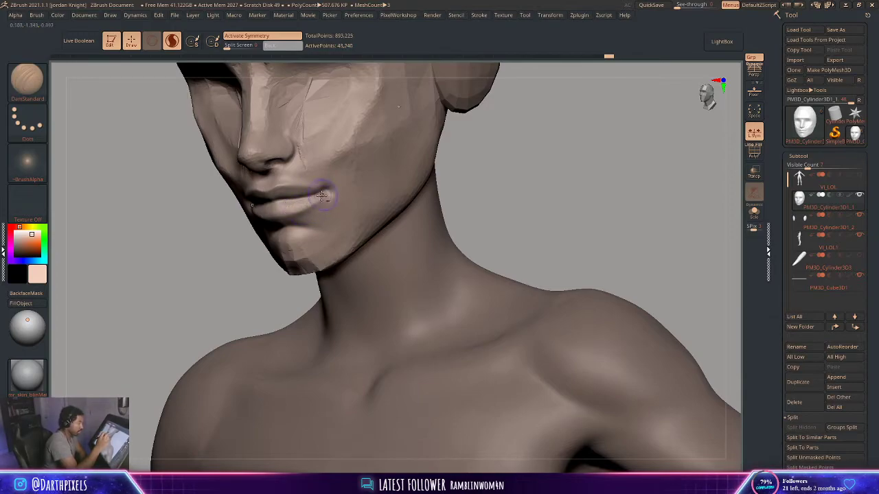
Build up the surface around the mouth corners with the ClayBuildup brush
key("b")
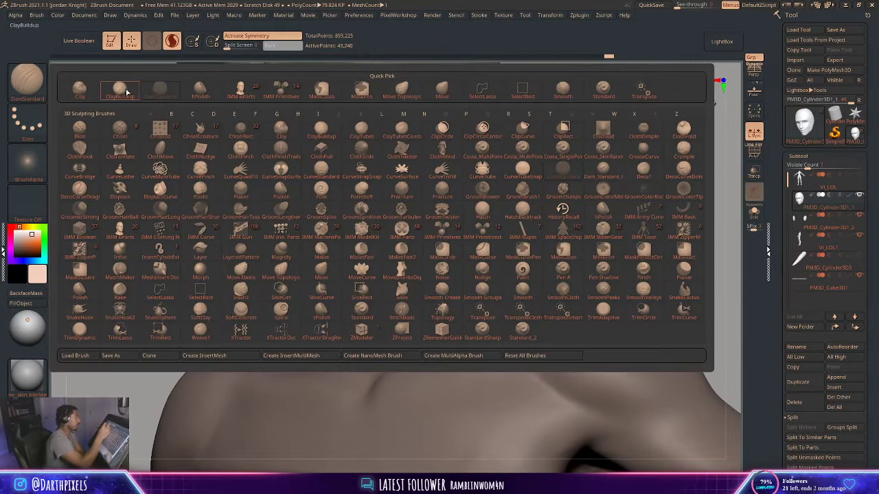
left_click(126, 92)
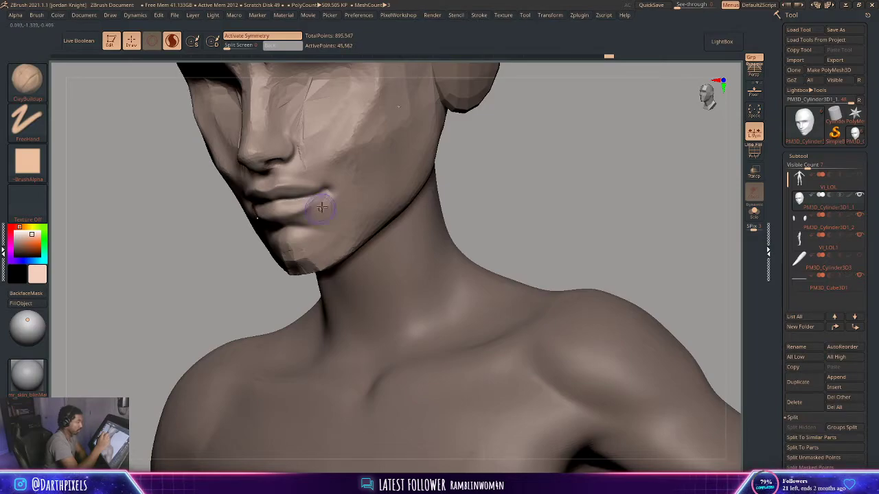
key("f")
left_click_drag(457, 155, 404, 224)
key("space")
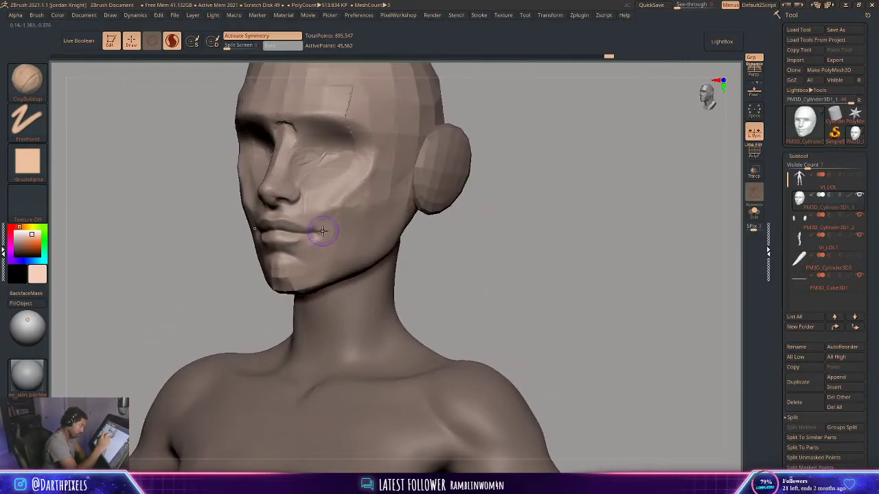
Carve the crease around the nostril wings with a smaller DamStandard brush and quick-save the project
key("b")
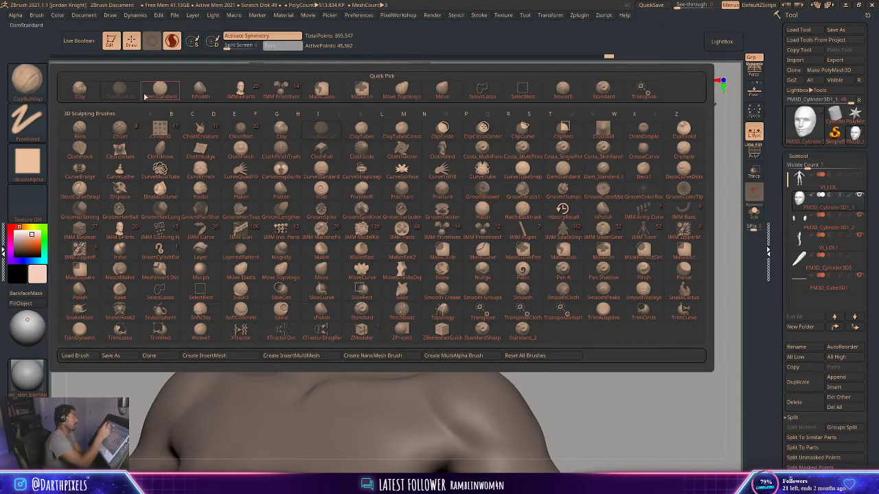
left_click(159, 90)
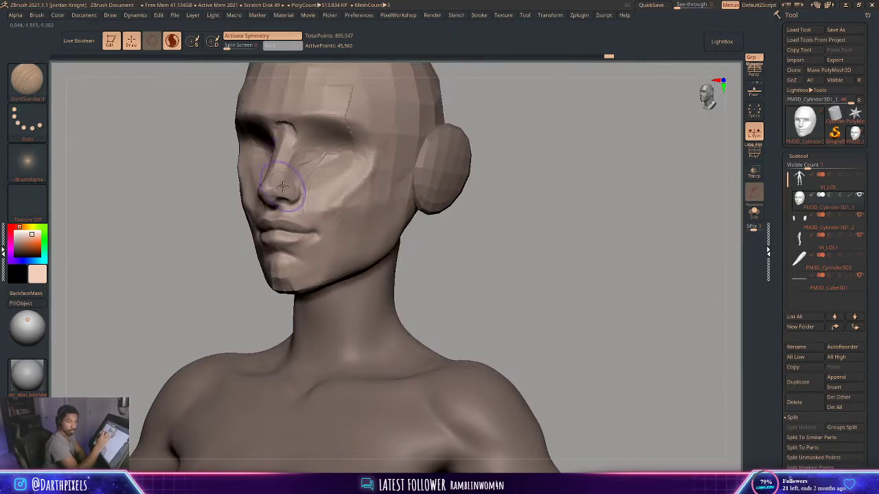
key("space")
left_click_drag(319, 197, 312, 198)
left_click_drag(451, 233, 391, 234)
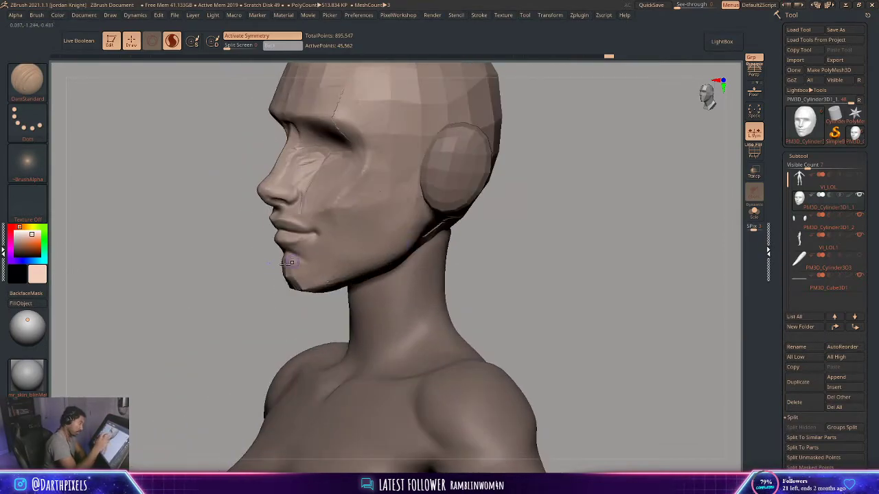
left_click_drag(291, 262, 292, 308, "alt")
key("space")
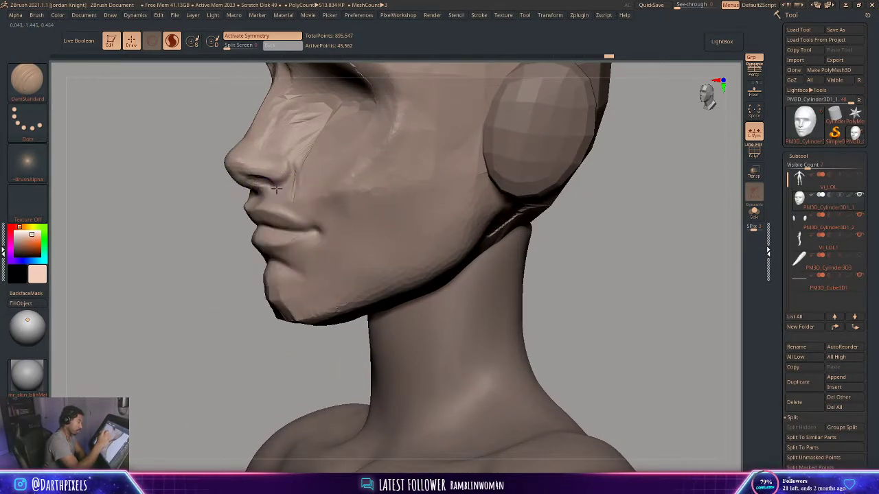
left_click_drag(287, 158, 294, 194)
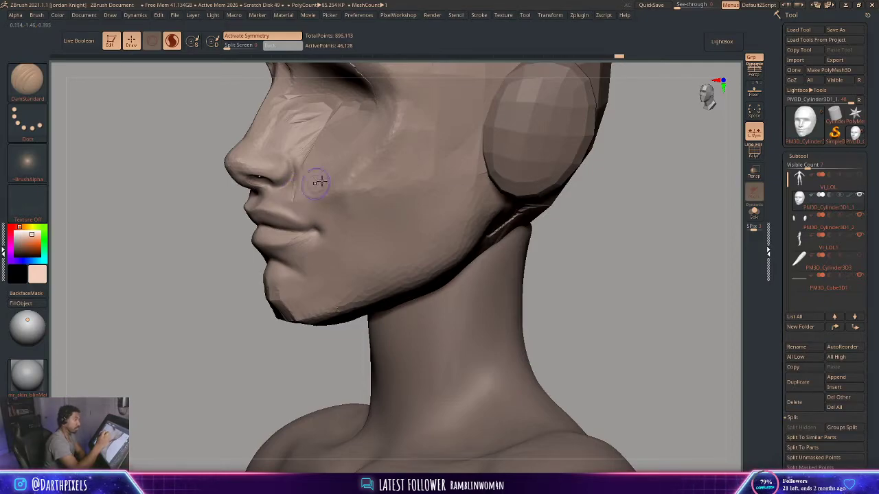
left_click(651, 5)
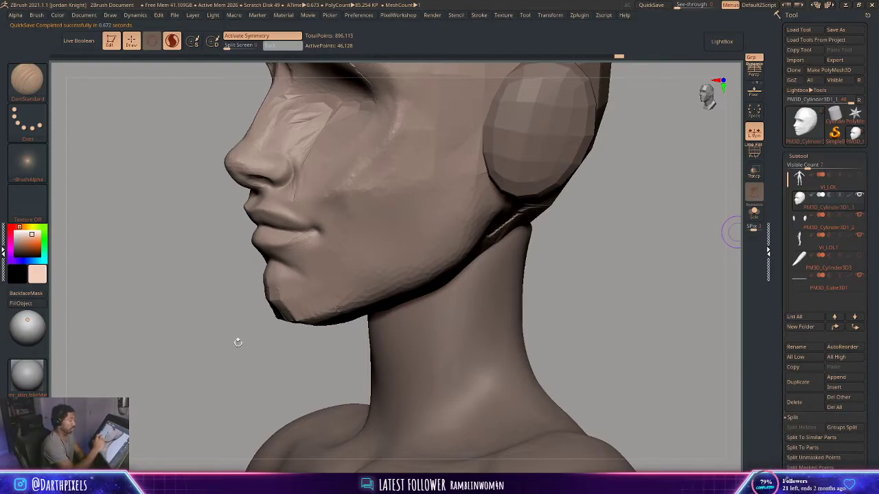
Reshape the lips in profile with the Move brush
left_click_drag(238, 342, 392, 227)
key("space")
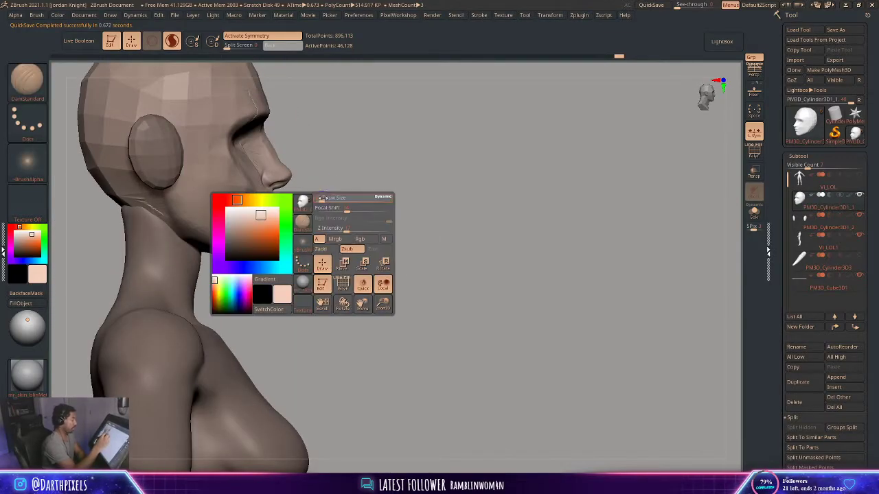
key("b")
key("m")
key("v")
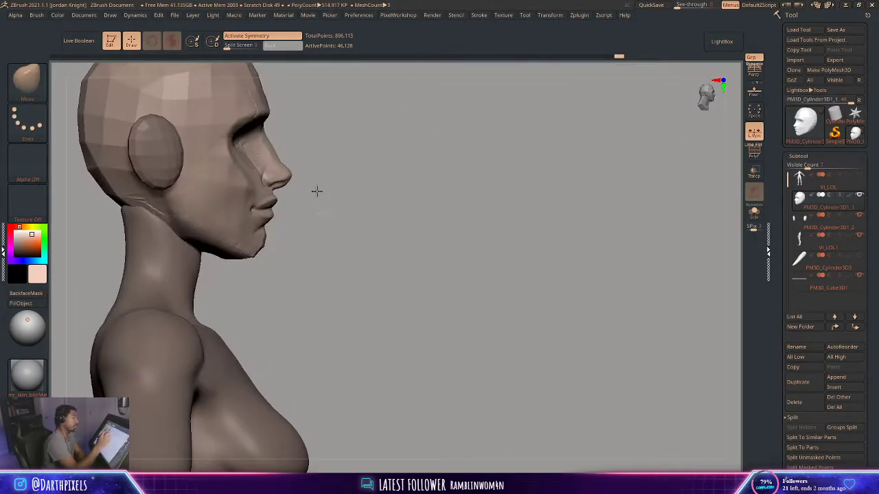
mouse_move(317, 191)
left_mouse_down("alt")
mouse_move(322, 237)
mouse_move(386, 227)
mouse_move(414, 234)
left_mouse_up("alt")
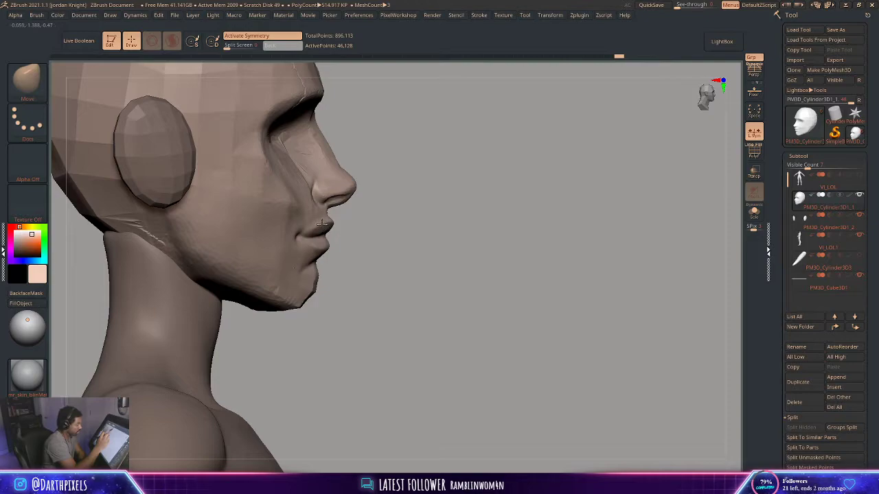
left_click_drag(316, 233, 317, 248)
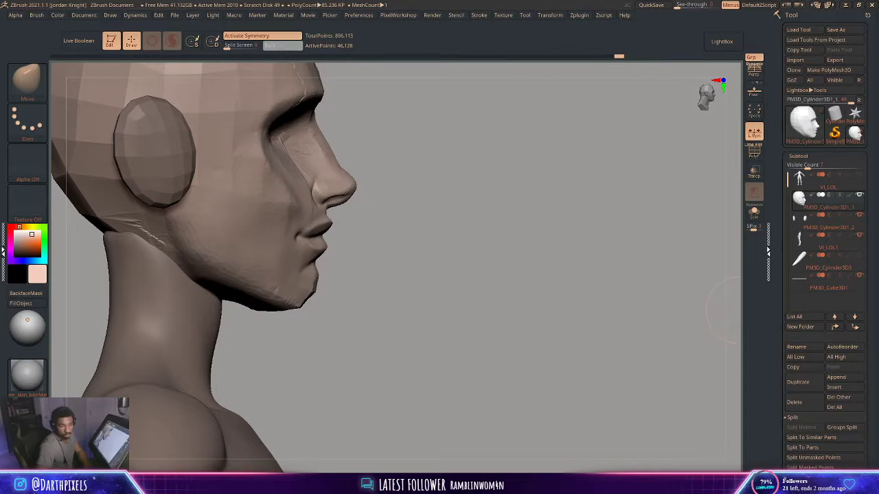
Resize the Move brush and refine the lower lip's profile
left_click_drag(472, 291, 461, 282)
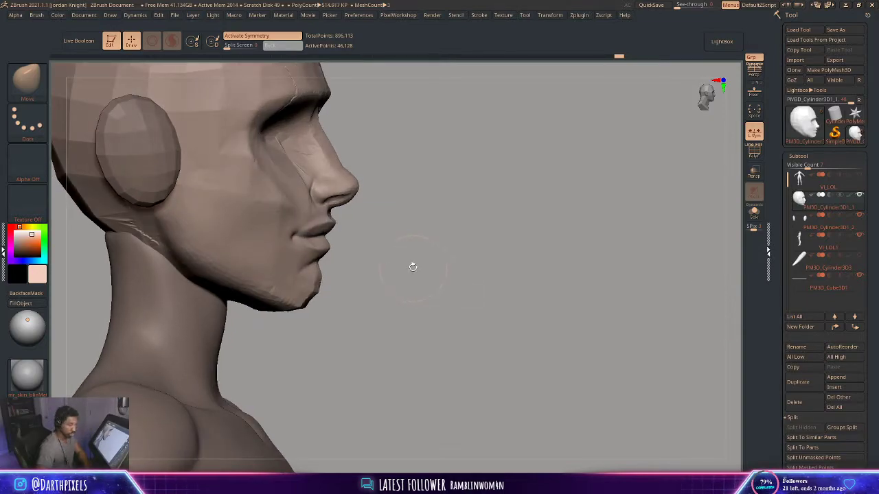
left_click_drag(413, 266, 430, 290)
key("space")
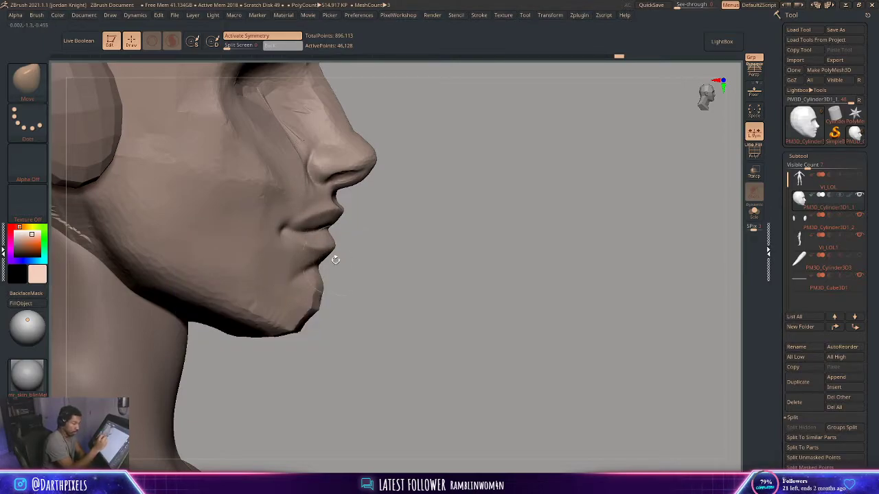
key("space")
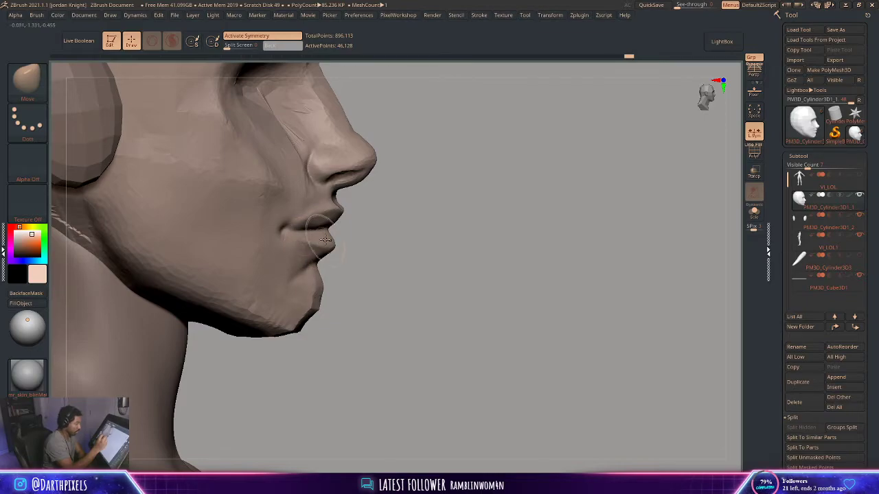
Try to build up the lips from the front with the ClayBuildup brush
mouse_move(350, 242)
left_mouse_down()
mouse_move(385, 239)
mouse_move(257, 306)
mouse_move(275, 258)
left_mouse_up()
left_click(27, 82)
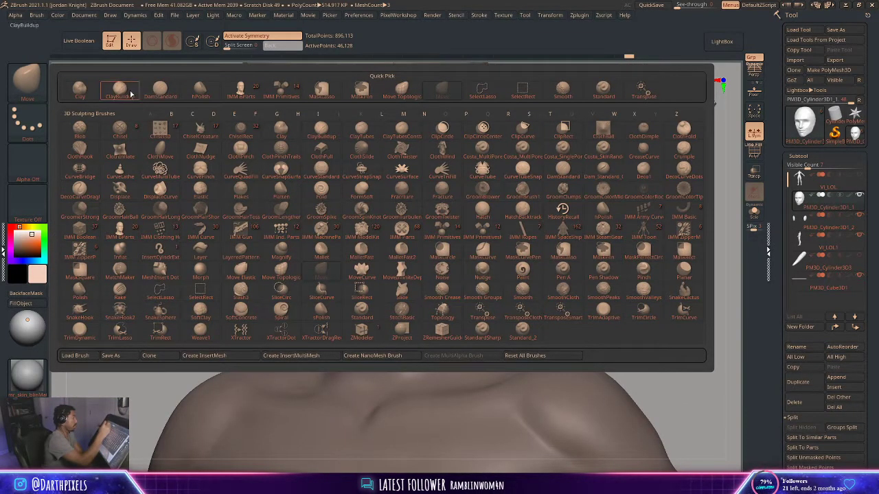
left_click(125, 90)
key("space")
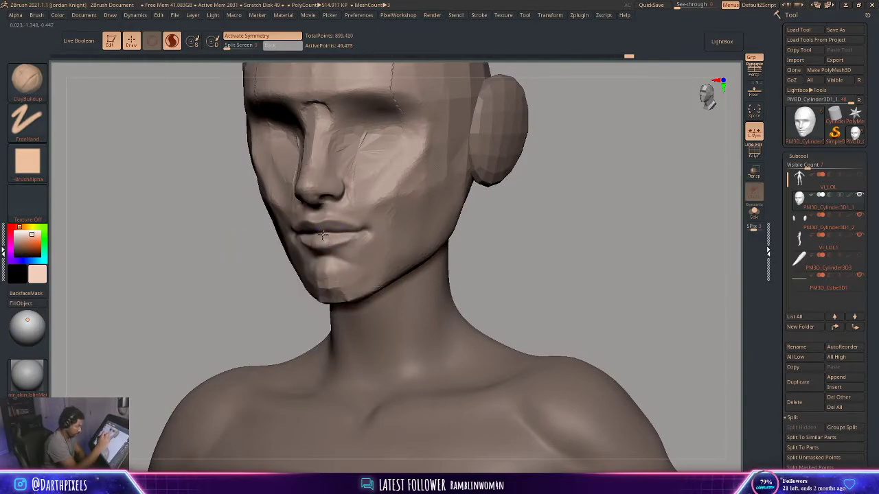
left_click_drag(488, 208, 462, 210)
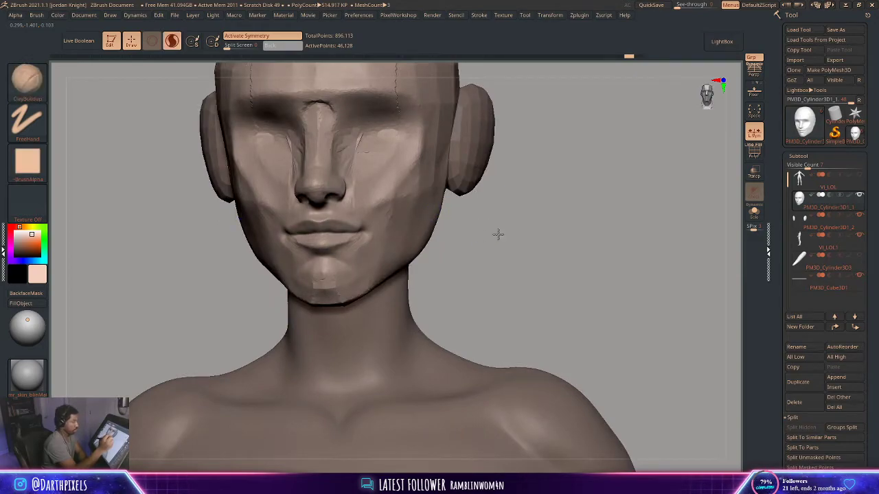
Sharpen the crease behind and beneath the nostril wing with DamStandard in a close side view
left_click_drag(499, 234, 388, 228)
key("b")
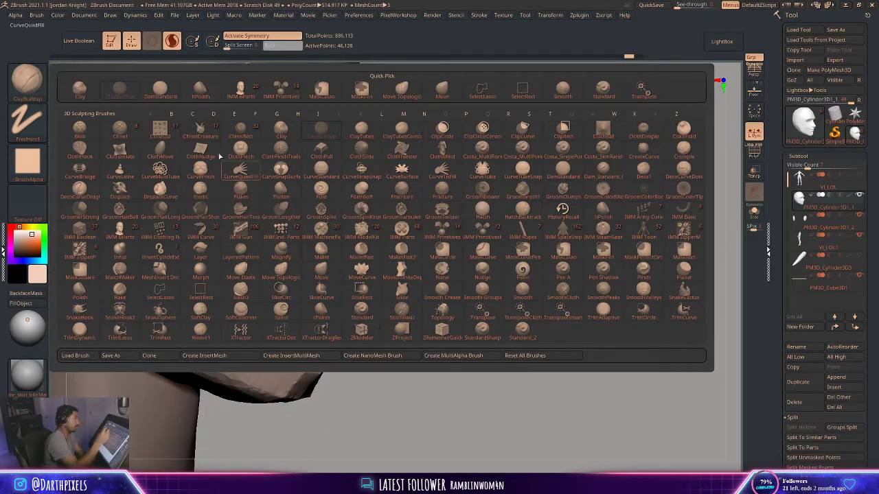
key("d")
key("s")
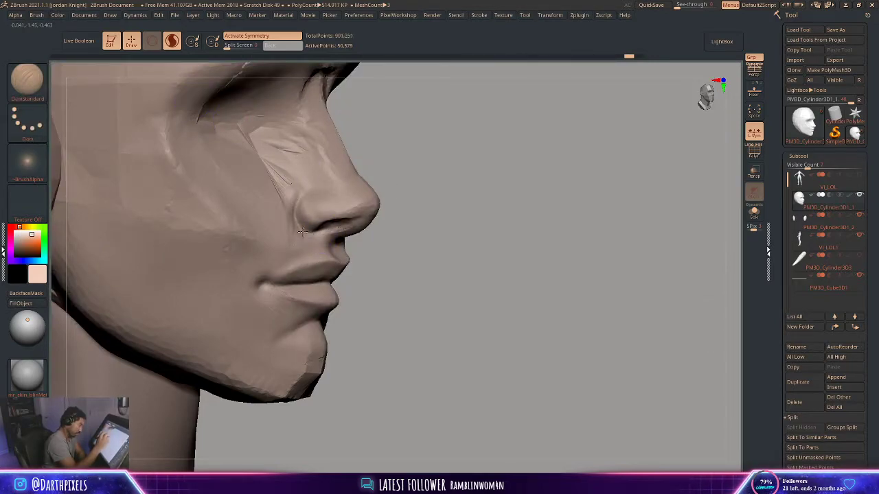
left_click_drag(408, 221, 431, 223)
key("space")
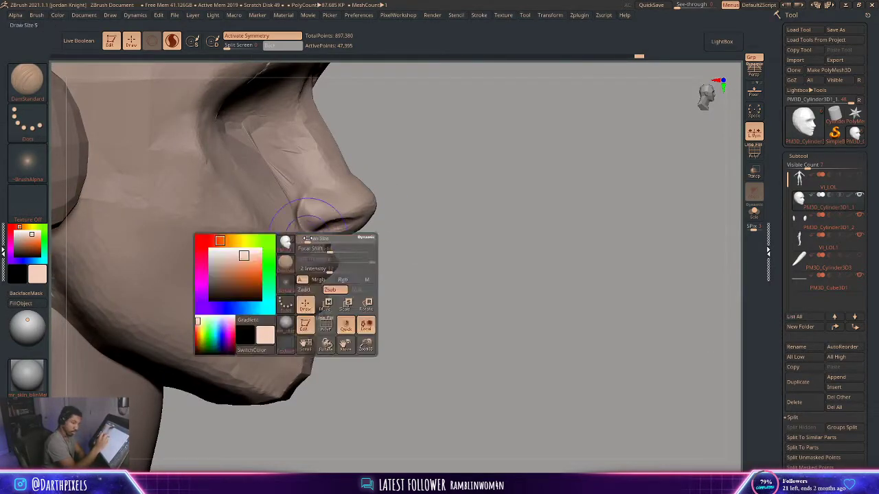
left_click_drag(314, 245, 328, 245)
Build up the area between the nostril wing and the mouth corner with ClayBuildup
key("b")
key("c")
key("b")
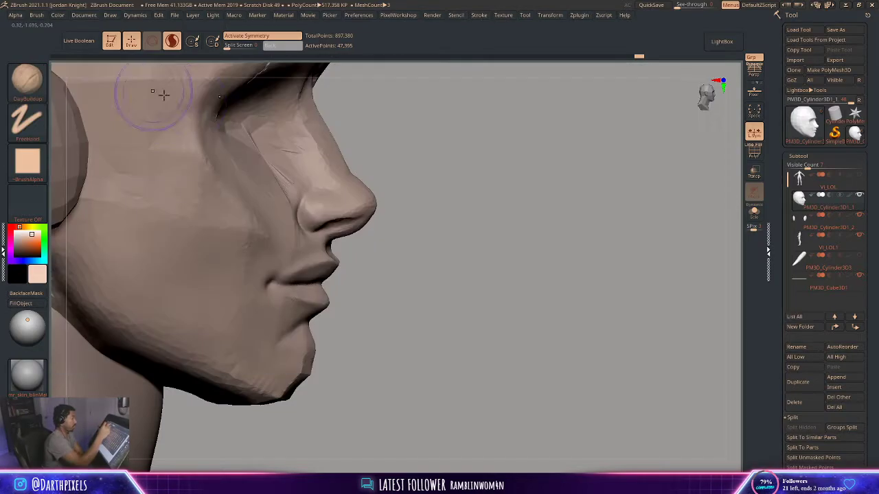
left_click_drag(415, 228, 296, 247)
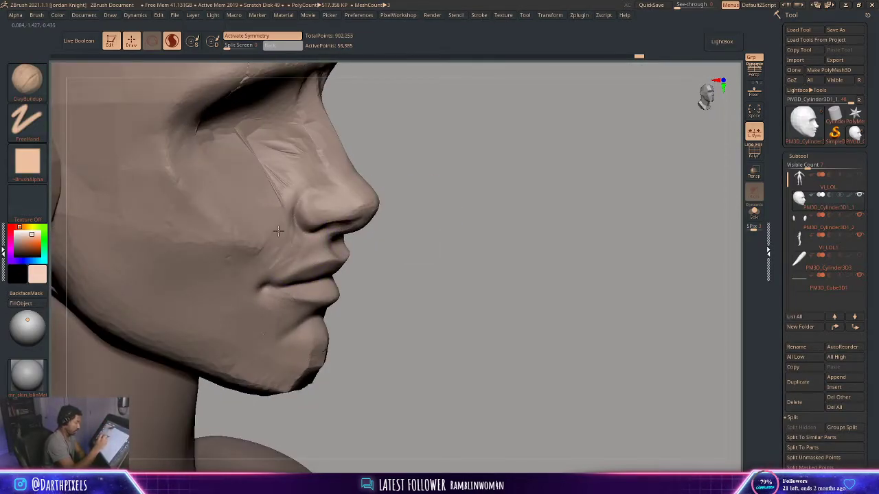
Fill out the cheeks beside the nose with ClayBuildup strokes from three-quarter views
left_click_drag(381, 226, 439, 268)
left_click_drag(342, 213, 351, 218)
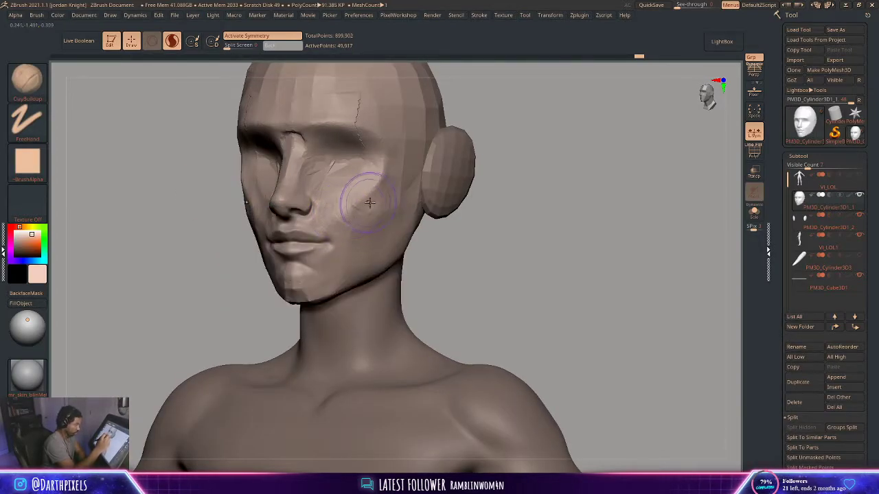
left_click_drag(452, 249, 428, 251)
mouse_move(348, 213)
left_mouse_down()
mouse_move(350, 230)
mouse_move(346, 219)
left_mouse_up()
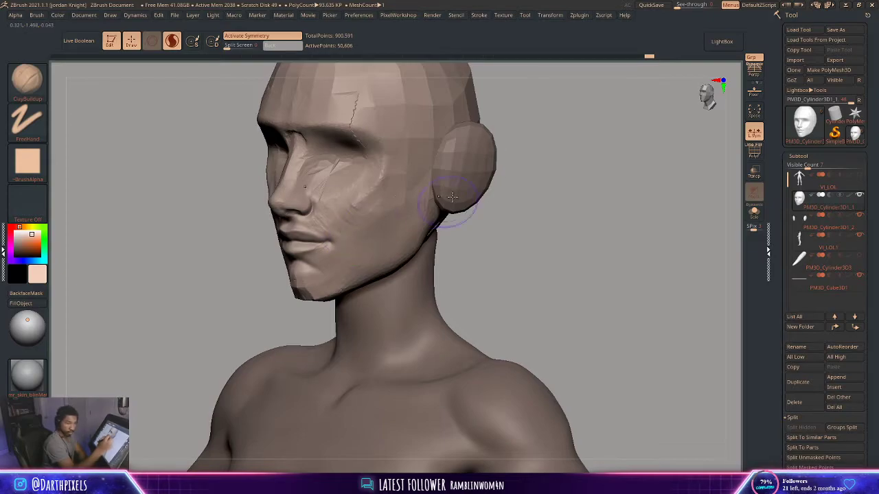
Build up the area beneath the lower lip and the front of the chin with ClayBuildup
key("space")
mouse_move(486, 220)
left_mouse_down()
mouse_move(505, 238)
mouse_move(495, 247)
mouse_move(504, 262)
left_mouse_up()
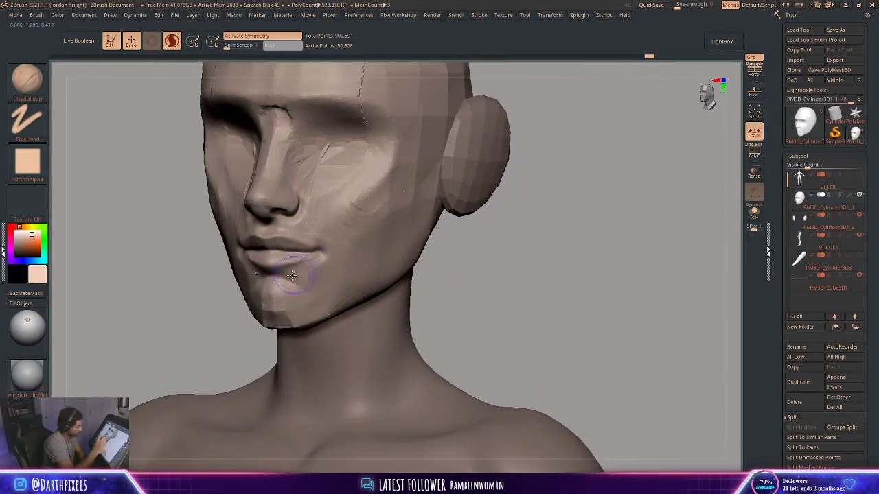
key("space")
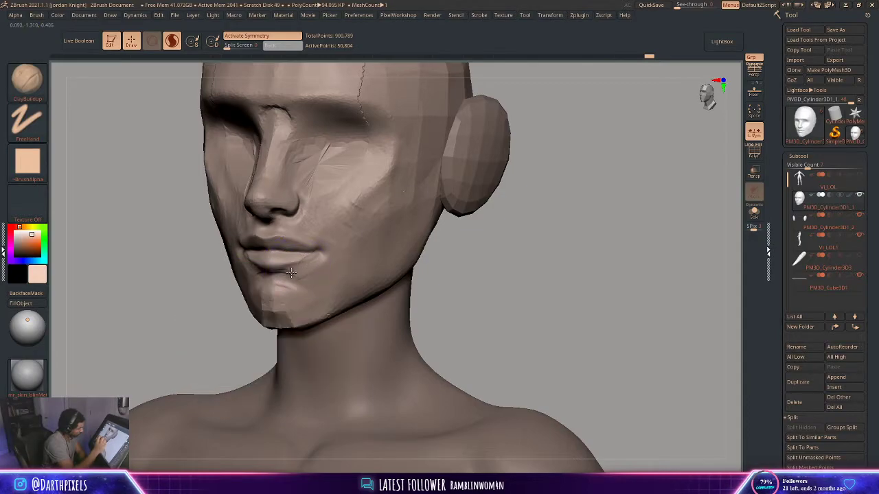
left_click_drag(455, 244, 307, 250, "alt")
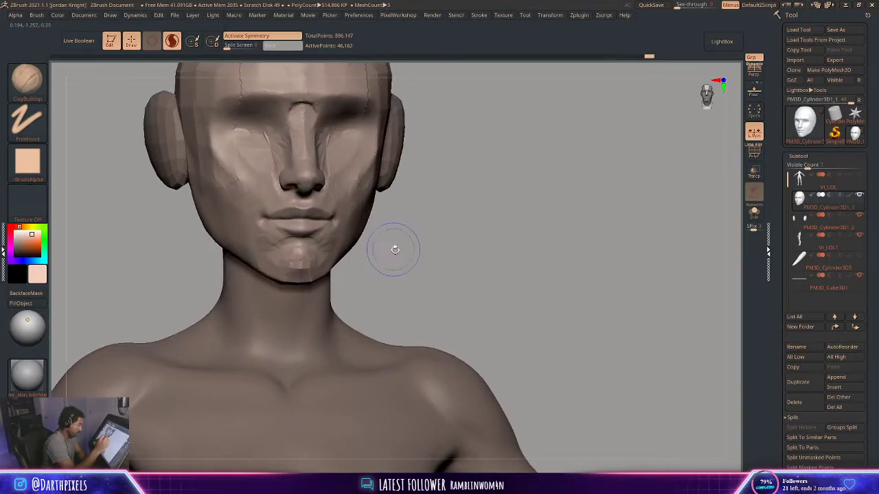
mouse_move(394, 249)
left_mouse_down()
mouse_move(295, 252)
mouse_move(305, 258)
left_mouse_up()
right_click(305, 257)
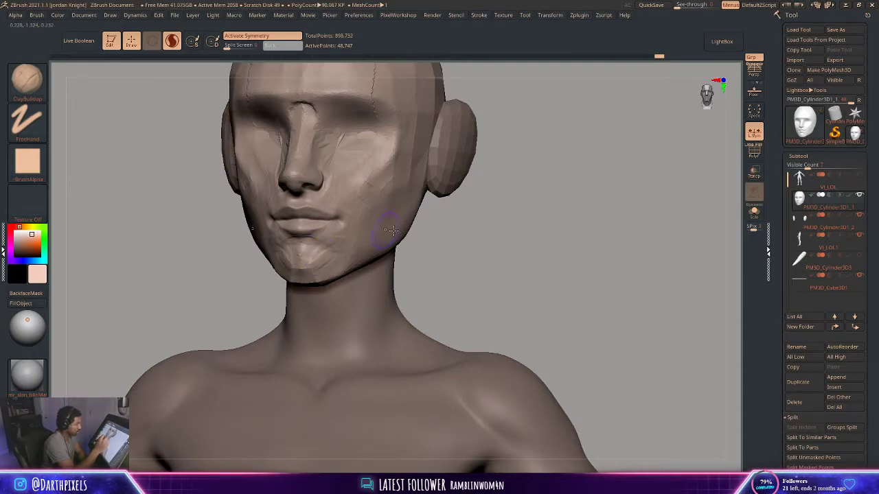
Fill out and round the chin with ClayBuildup strokes from side and three-quarter views
mouse_move(458, 243)
left_mouse_down()
mouse_move(474, 242)
mouse_move(439, 241)
mouse_move(450, 241)
left_mouse_up()
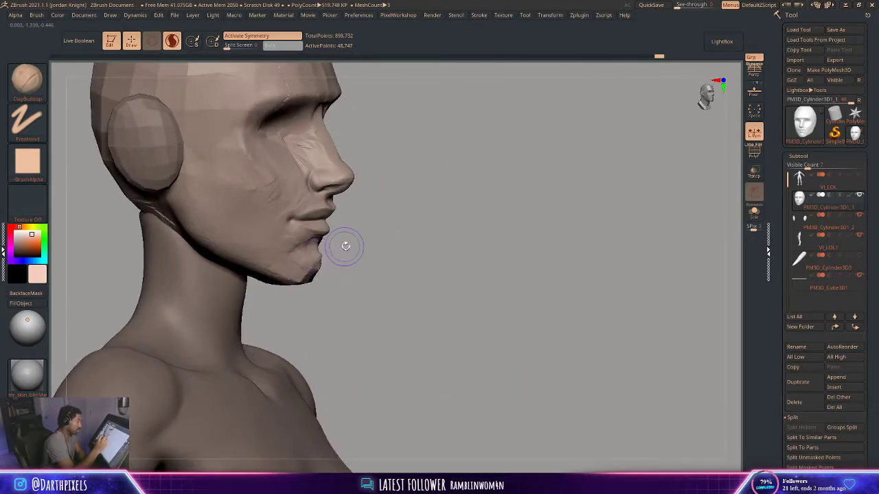
left_click_drag(345, 246, 307, 257)
left_click_drag(365, 246, 324, 266)
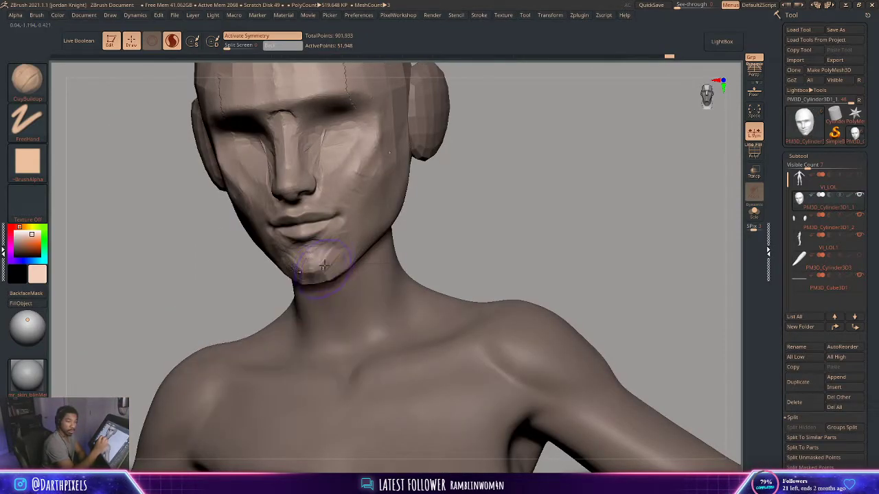
left_click_drag(501, 204, 443, 204)
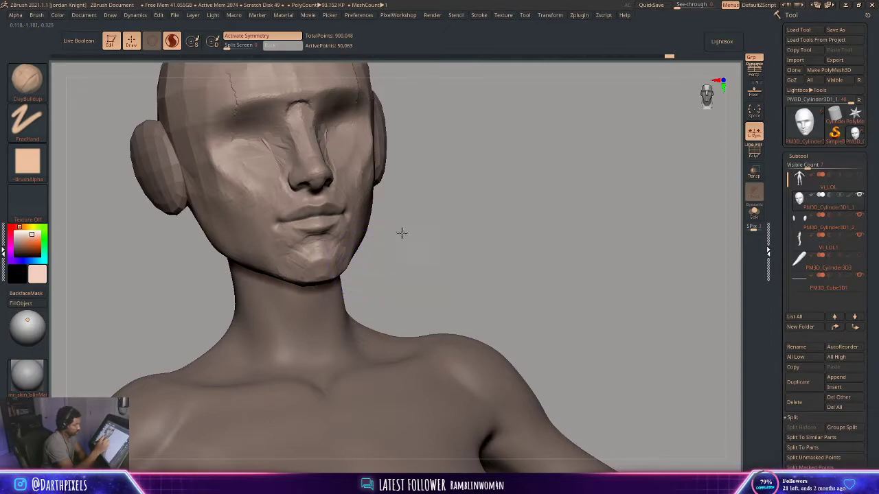
Adjust the back and base of the skull in profile with the Move brush
left_click_drag(401, 233, 510, 220, "alt")
right_click(466, 237)
left_click_drag(466, 237, 469, 241)
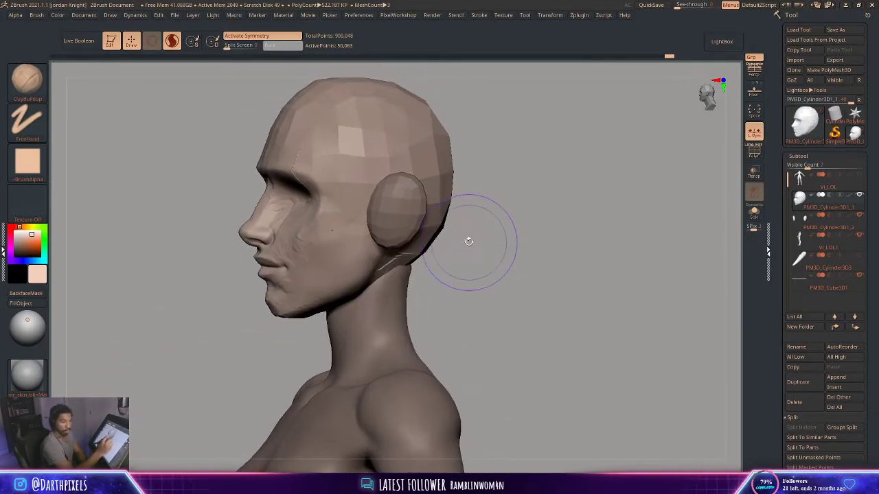
key("b")
key("m")
key("v")
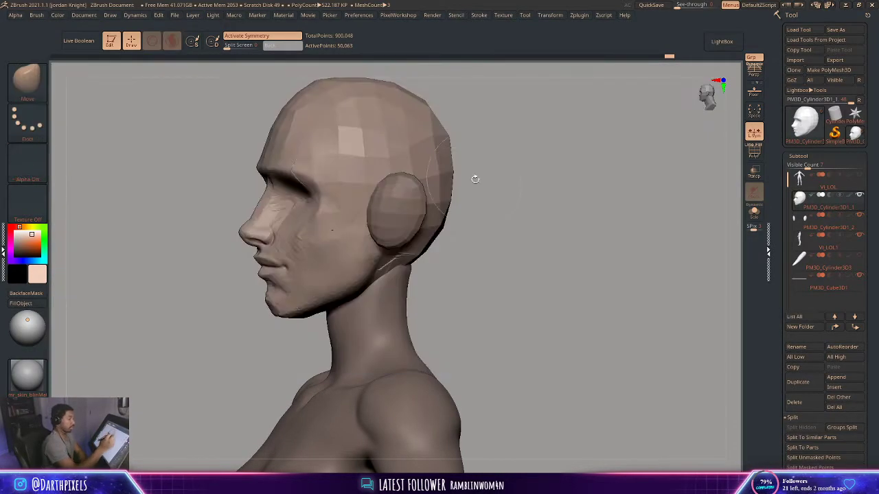
right_click(416, 252)
left_click_drag(417, 252, 405, 256)
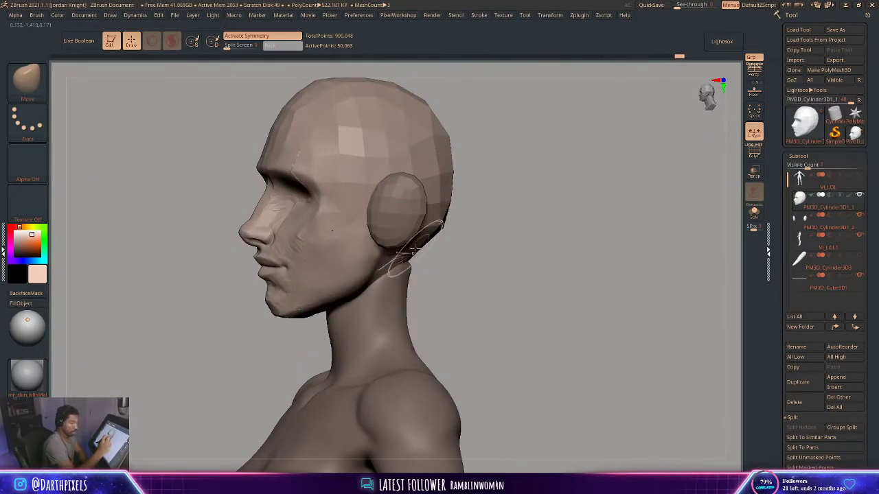
left_click_drag(477, 205, 451, 281, "alt")
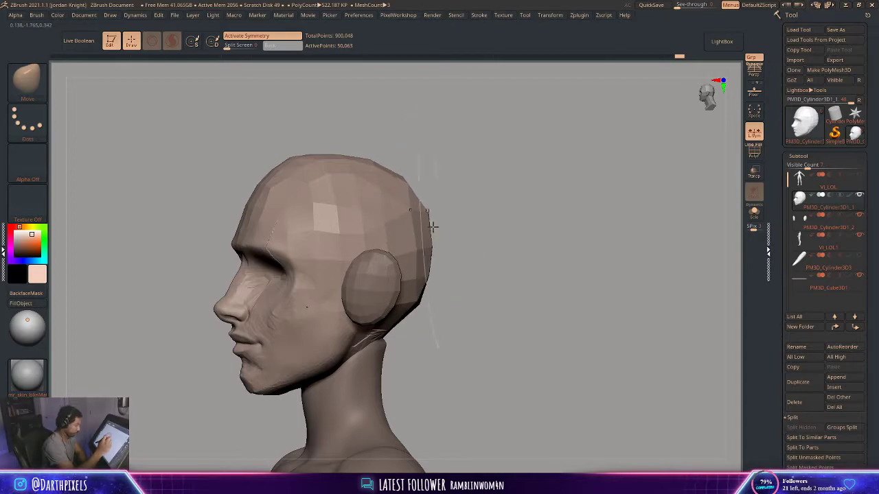
left_click_drag(453, 230, 453, 195, "shift")
Reshape the brow ends and the inner eye sockets beside the nose bridge with the Move brush
left_click_drag(506, 236, 506, 141, "alt")
left_click_drag(568, 205, 514, 232)
key("space")
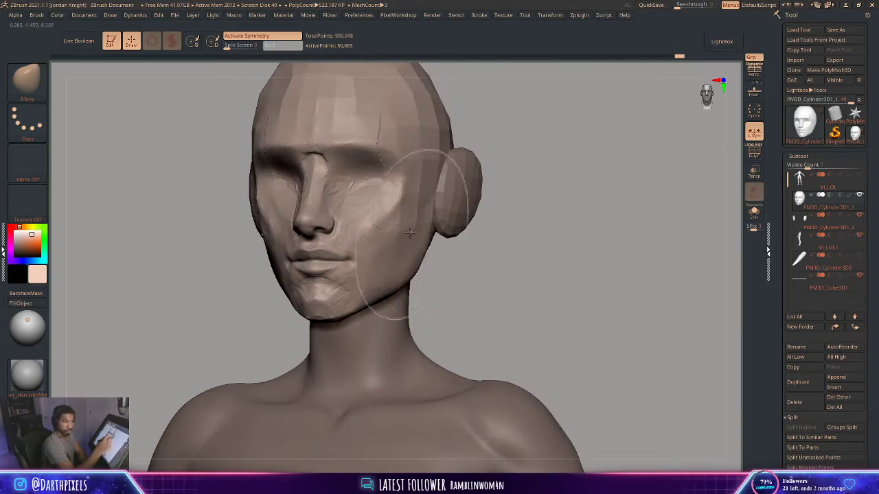
key("space")
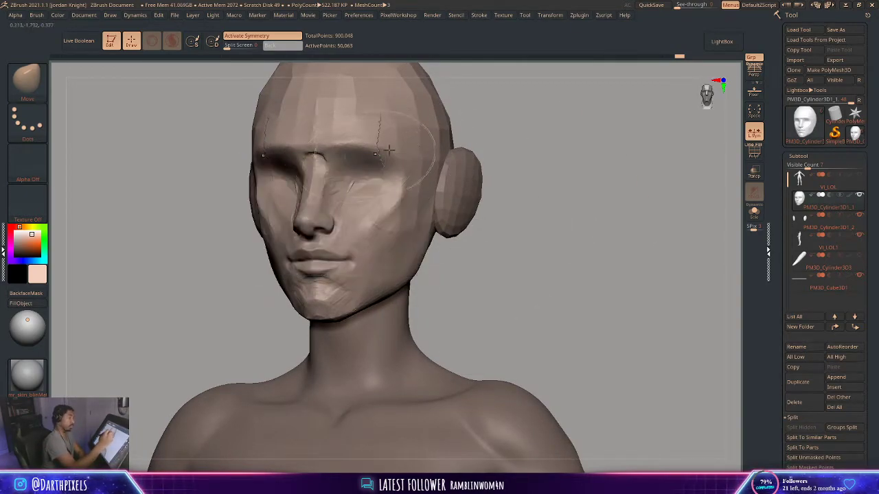
left_click_drag(388, 150, 368, 166)
key("space")
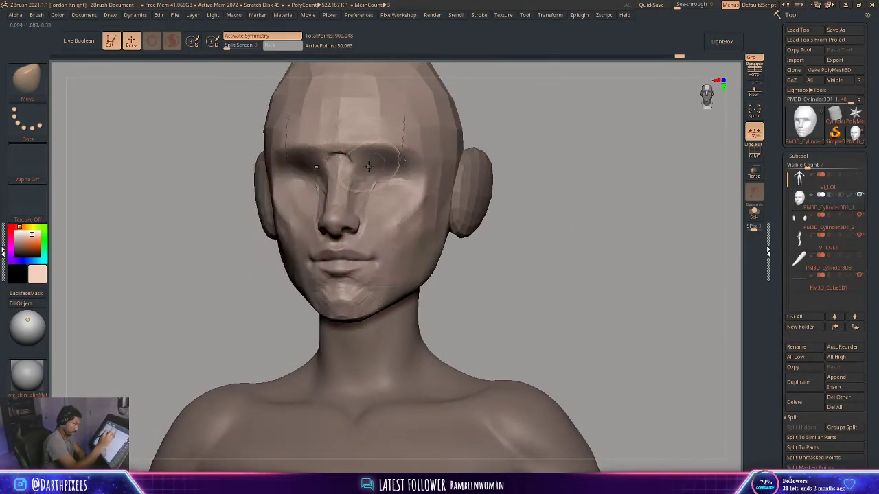
left_click_drag(529, 144, 489, 160)
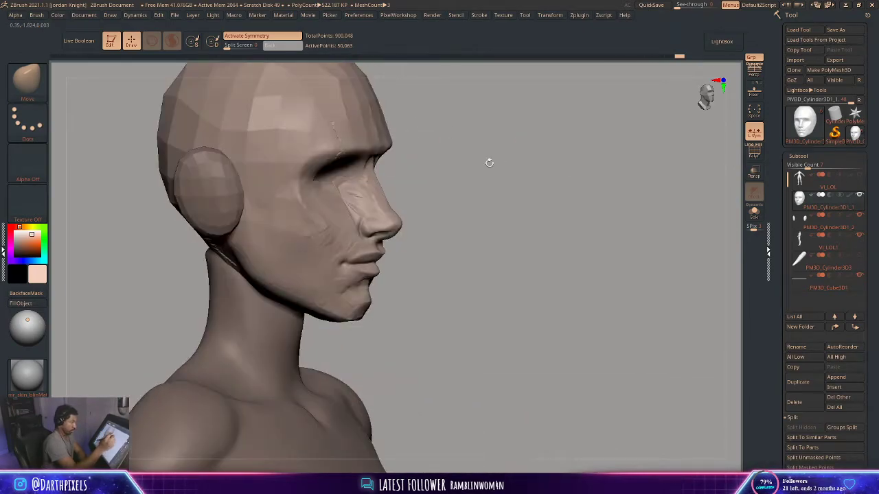
left_click_drag(421, 146, 363, 173)
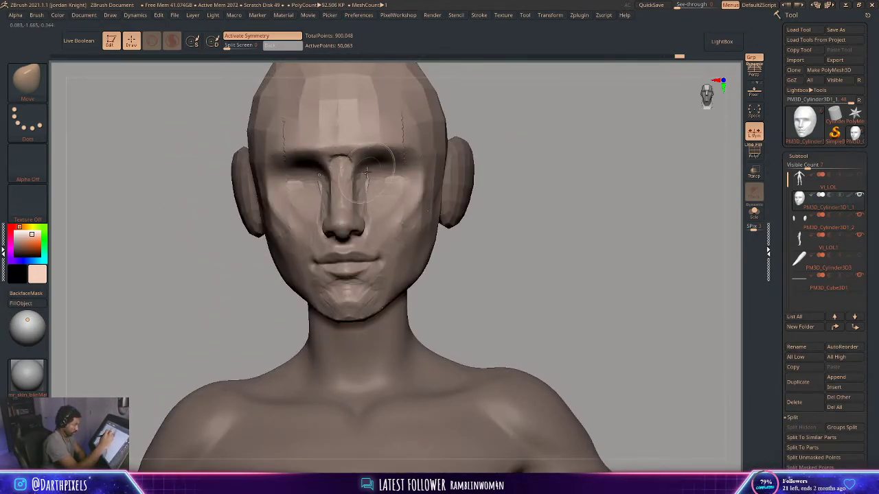
left_click_drag(519, 138, 370, 179)
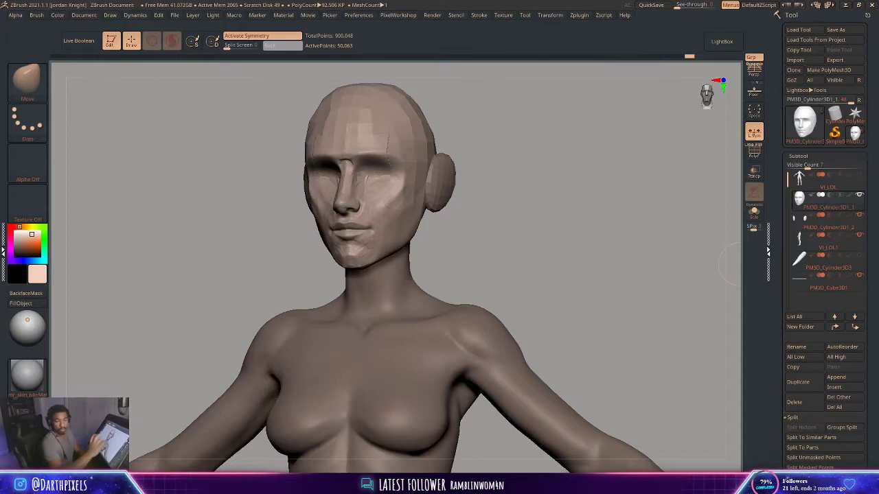
Build up the forehead and temples above the brow with ClayBuildup
left_click_drag(466, 144, 486, 177)
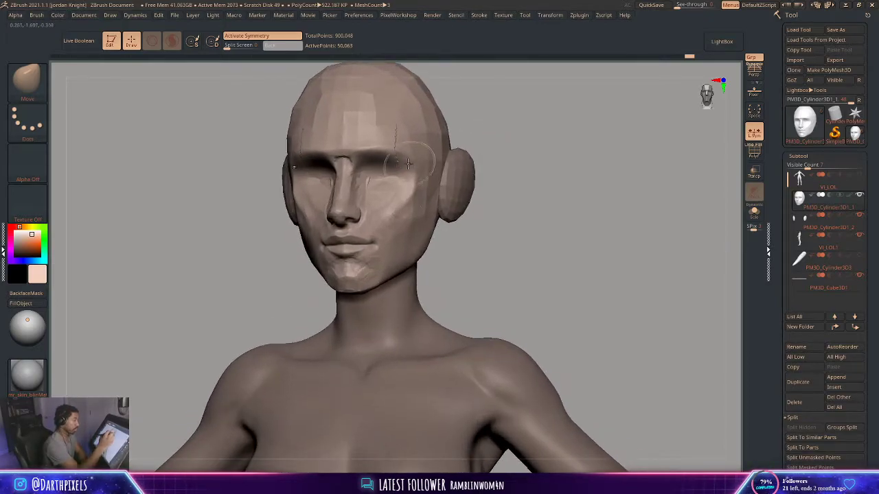
left_click(27, 79)
left_click(243, 99)
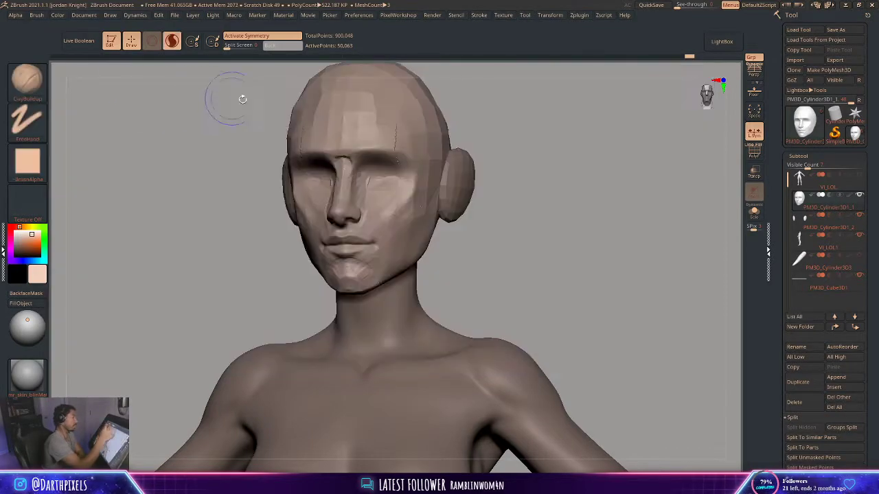
left_click_drag(517, 126, 478, 183, "alt")
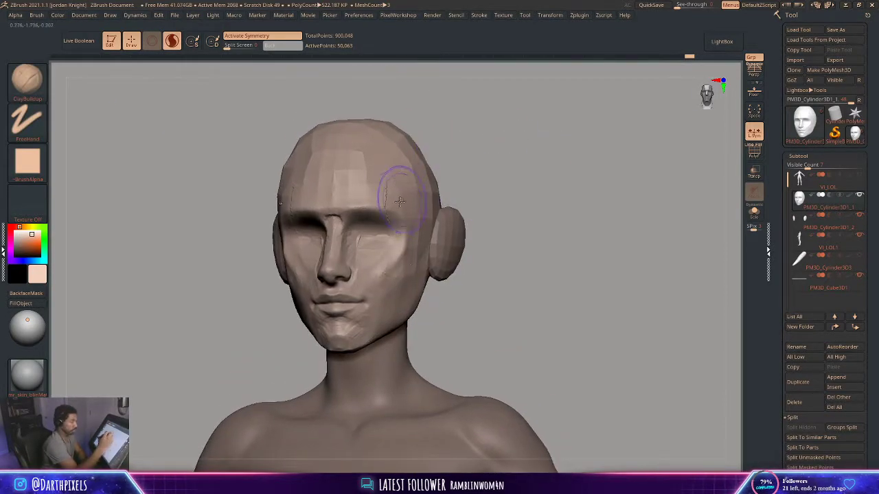
left_click_drag(374, 203, 409, 134)
left_click_drag(447, 140, 395, 165)
key("space")
left_click(414, 176)
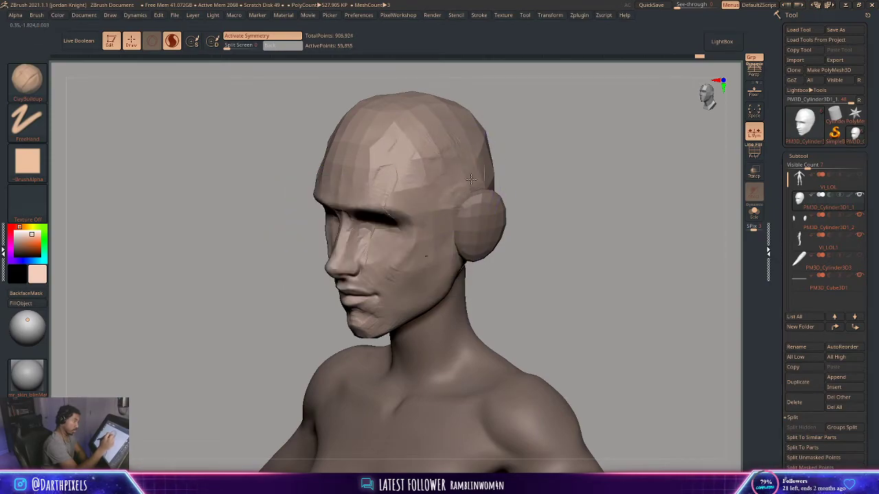
Fill out the top of the skull and smooth its faceted surface into a rounded cranium
mouse_move(501, 108)
left_mouse_down()
mouse_move(480, 157)
mouse_move(416, 178)
mouse_move(417, 232)
left_mouse_up()
mouse_move(437, 143)
left_mouse_down()
mouse_move(403, 227)
mouse_move(392, 226)
left_mouse_up()
left_click_drag(432, 204, 409, 205, "shift")
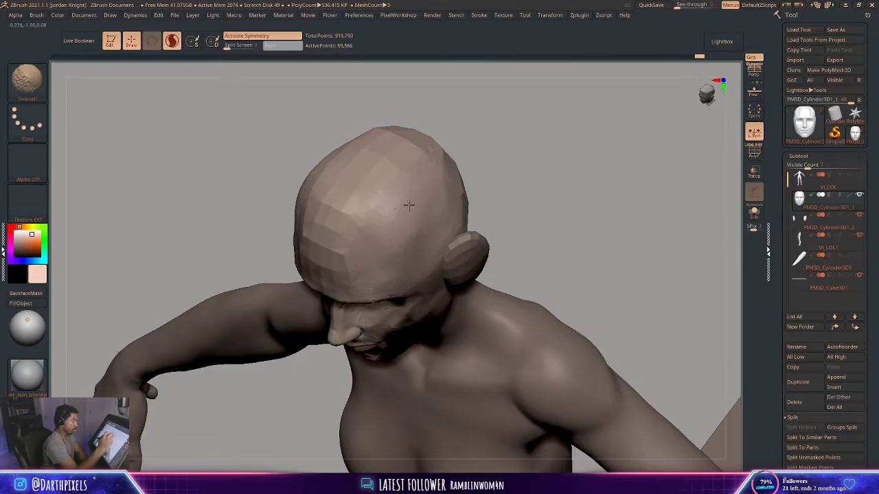
left_click_drag(414, 170, 364, 204, "shift")
mouse_move(484, 153)
left_mouse_down()
mouse_move(504, 126)
mouse_move(453, 169)
mouse_move(412, 134)
left_mouse_up()
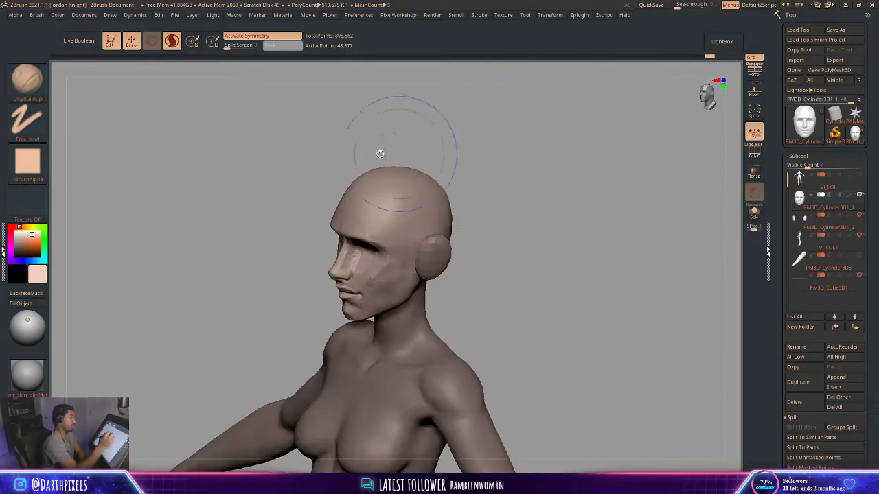
Adjust the rear of the jaw below the ear with the Move Topological brush
left_click(28, 79)
left_click(465, 135)
mouse_move(466, 135)
left_mouse_down()
mouse_move(427, 189)
mouse_move(453, 188)
mouse_move(469, 237)
mouse_move(514, 220)
mouse_move(514, 230)
mouse_move(516, 145)
left_mouse_up()
mouse_move(522, 168)
left_mouse_down()
mouse_move(486, 179)
mouse_move(502, 195)
mouse_move(481, 198)
mouse_move(515, 183)
mouse_move(442, 177)
left_mouse_up()
key("space")
key("space")
key("space")
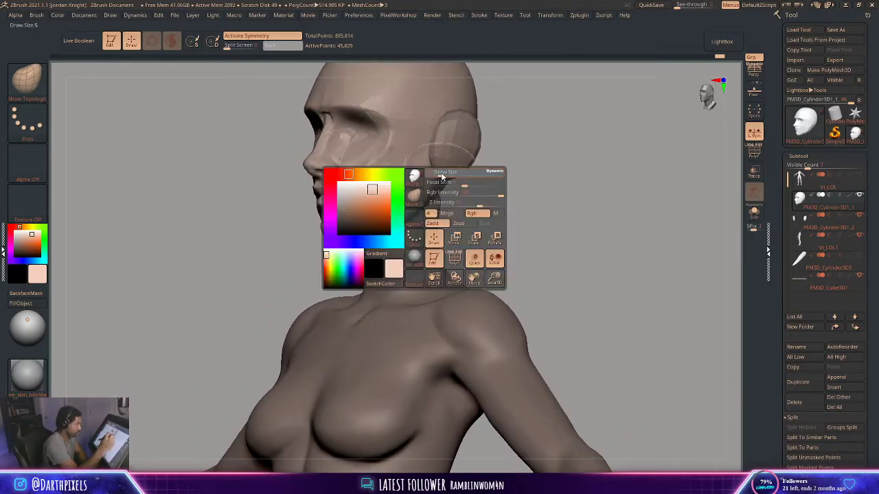
left_click_drag(507, 184, 467, 188)
left_click_drag(519, 199, 475, 165, "alt")
mouse_move(505, 220)
left_mouse_down()
mouse_move(491, 249)
mouse_move(515, 292)
left_mouse_up()
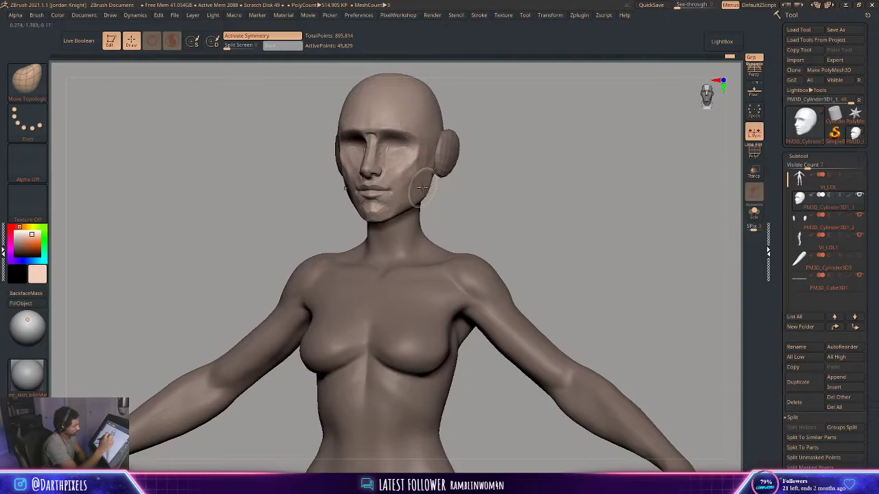
Refine the jaw and lower cheek outline with Move Topological from front and three-quarter views
mouse_move(418, 191)
left_mouse_down()
mouse_move(494, 198)
mouse_move(457, 178)
mouse_move(483, 188)
left_mouse_up()
key("space")
left_click_drag(484, 188, 514, 225, "alt")
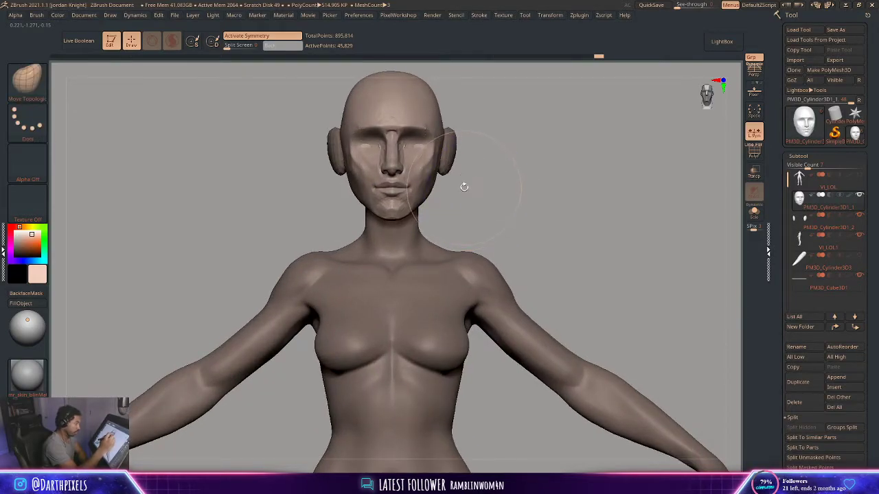
left_click_drag(463, 184, 467, 181)
key("space")
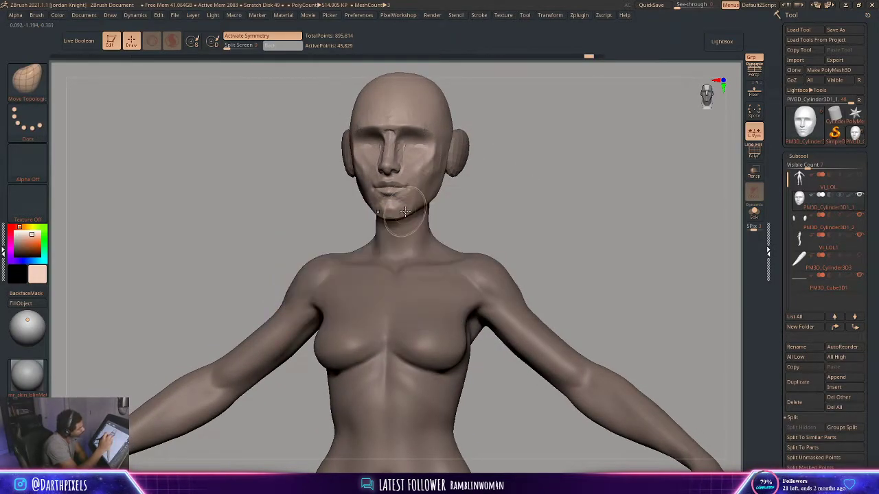
Reshape the lips and mouth corners from the front with a resized Move Topological brush
left_click_drag(467, 200, 412, 240)
key("space")
key("space")
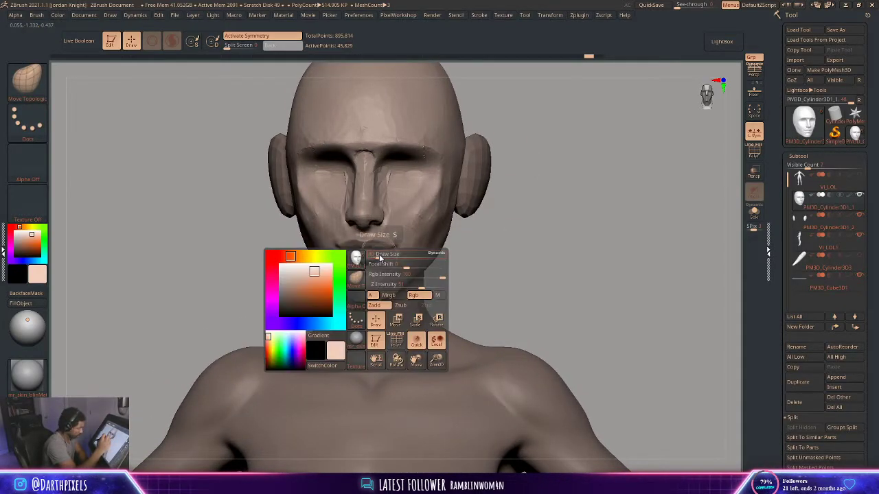
key("space")
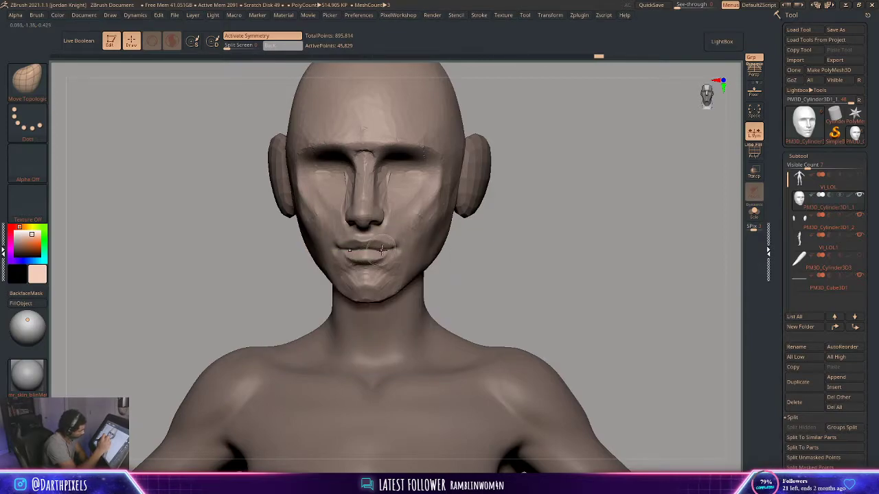
left_click_drag(453, 247, 408, 254)
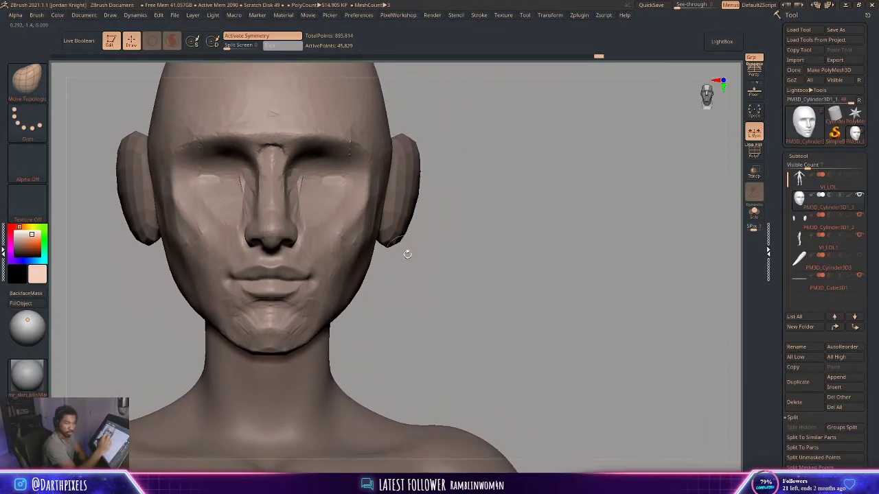
Try to block in the eye masses inside the sockets with the ClayBuildup brush
left_click_drag(424, 200, 374, 203)
left_click(28, 81)
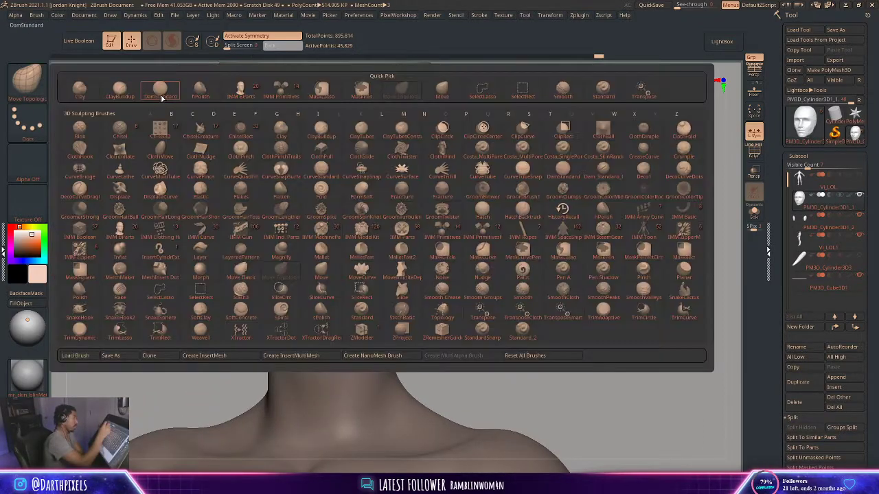
left_click(163, 94)
key("b")
key("c")
key("b")
key("space")
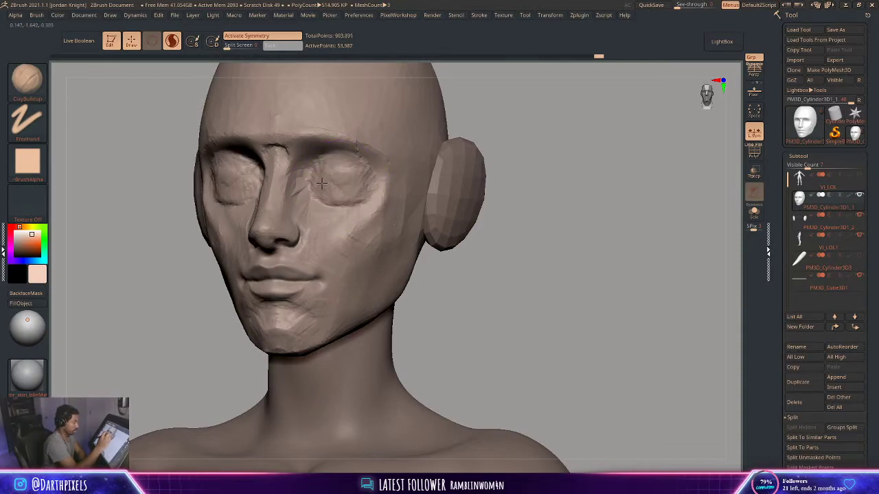
left_click_drag(516, 145, 432, 158, "alt")
left_click_drag(432, 158, 491, 226, "alt")
left_click_drag(453, 144, 389, 166)
left_click(342, 176, "ctrl+alt+shift")
key("ctrl+z")
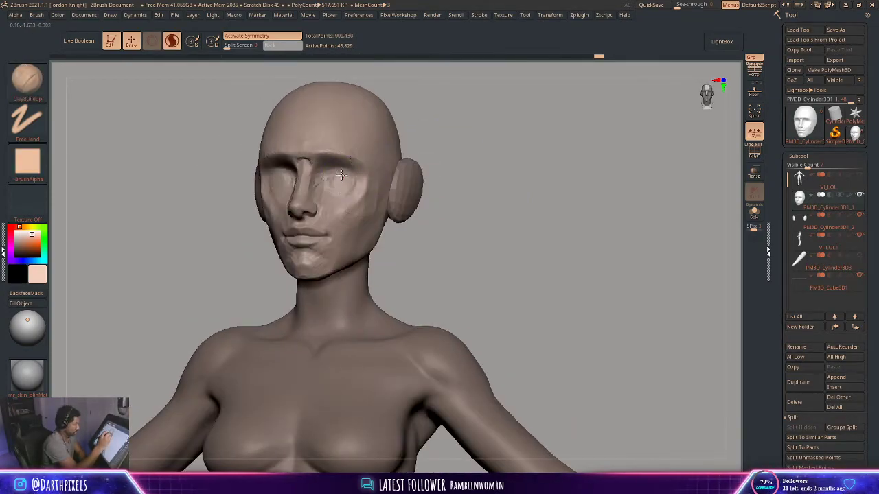
Smooth the eye sockets and build up rounded closed-eye forms inside them with ClayBuildup
mouse_move(430, 142)
left_mouse_down()
mouse_move(447, 149)
mouse_move(428, 148)
left_mouse_up()
left_click_drag(427, 161, 405, 155, "alt")
left_click_drag(453, 162, 505, 218, "alt")
left_click_drag(338, 181, 346, 182, "shift")
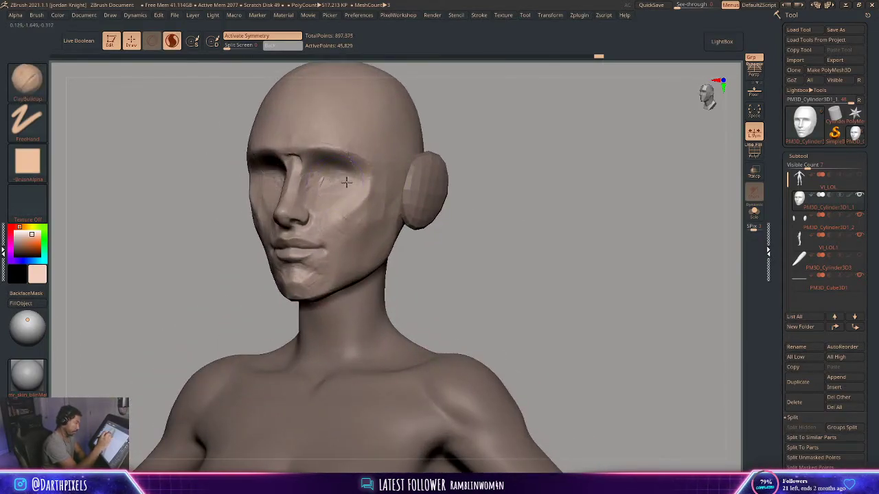
mouse_move(465, 150)
left_mouse_down()
mouse_move(485, 158)
mouse_move(432, 160)
mouse_move(406, 144)
mouse_move(401, 174)
mouse_move(358, 175)
left_mouse_up()
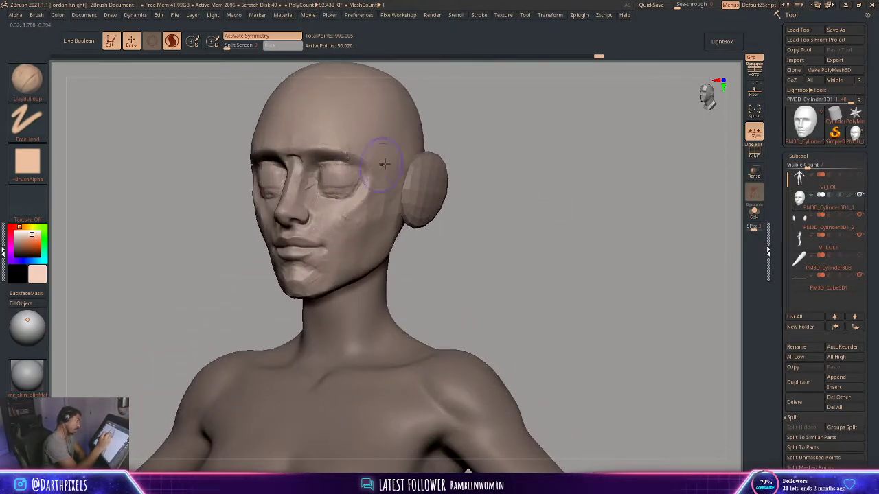
Build up the under-eye area, cheeks and sides of the nose with ClayBuildup from front and three-quarter views
mouse_move(471, 132)
left_mouse_down()
mouse_move(495, 136)
mouse_move(485, 144)
left_mouse_up()
mouse_move(485, 145)
left_mouse_down("alt")
mouse_move(398, 161)
mouse_move(428, 195)
mouse_move(426, 186)
mouse_move(311, 208)
left_mouse_up("alt")
right_click(413, 168)
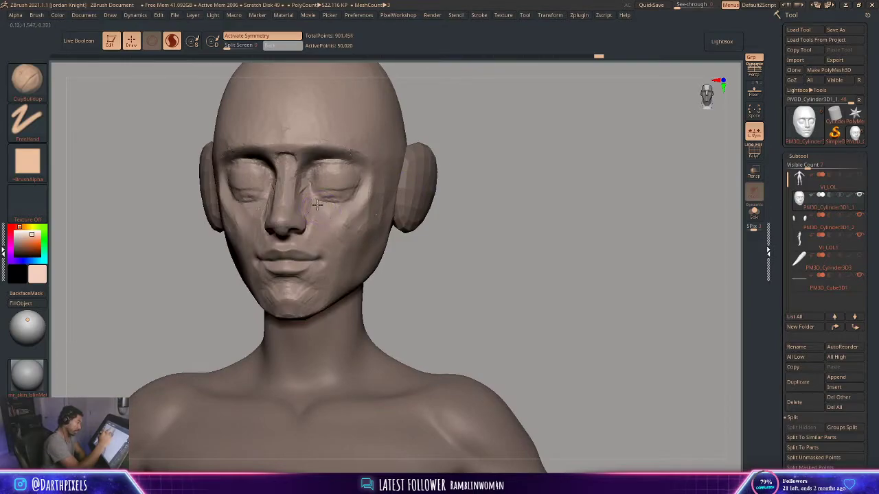
right_click(323, 231)
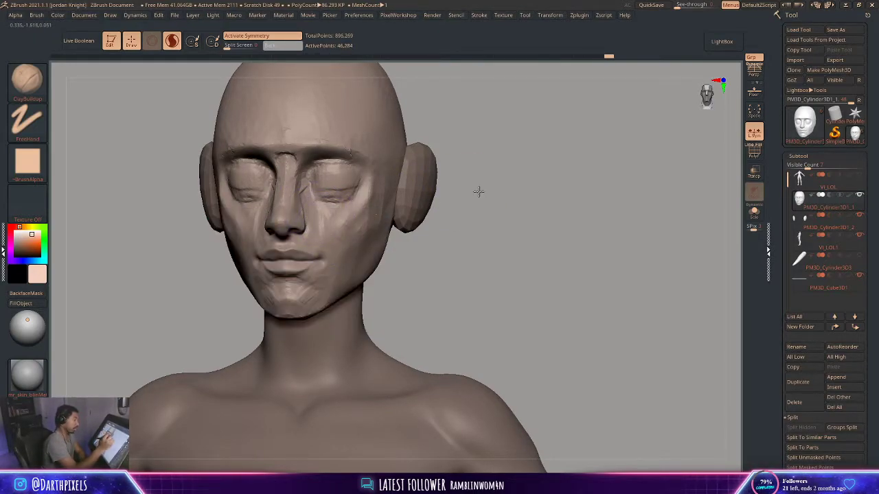
left_click_drag(479, 191, 300, 209)
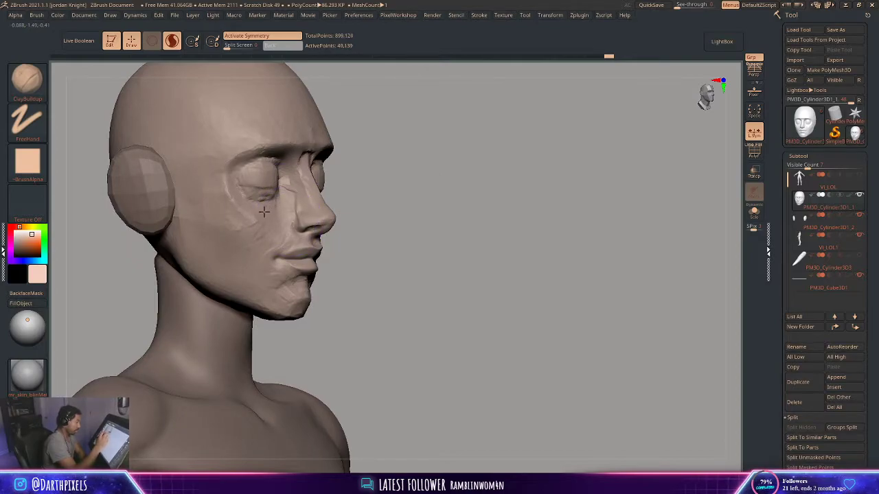
left_click_drag(393, 162, 480, 199)
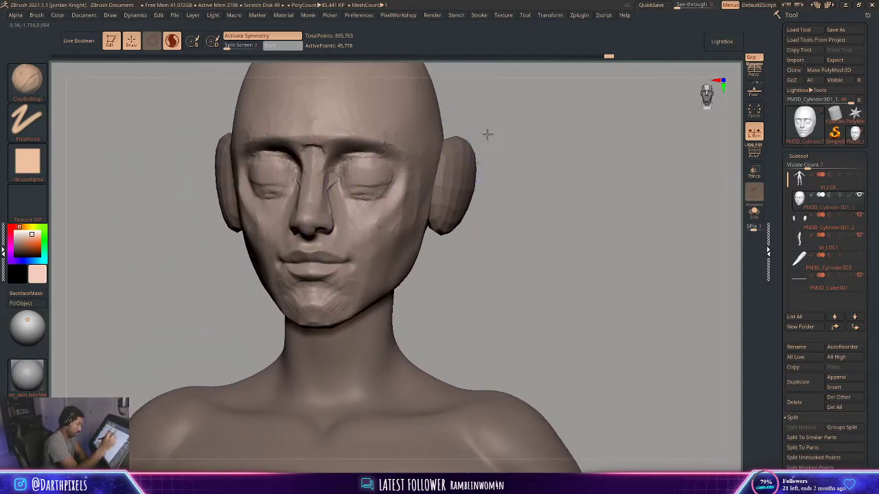
left_click_drag(486, 135, 315, 206)
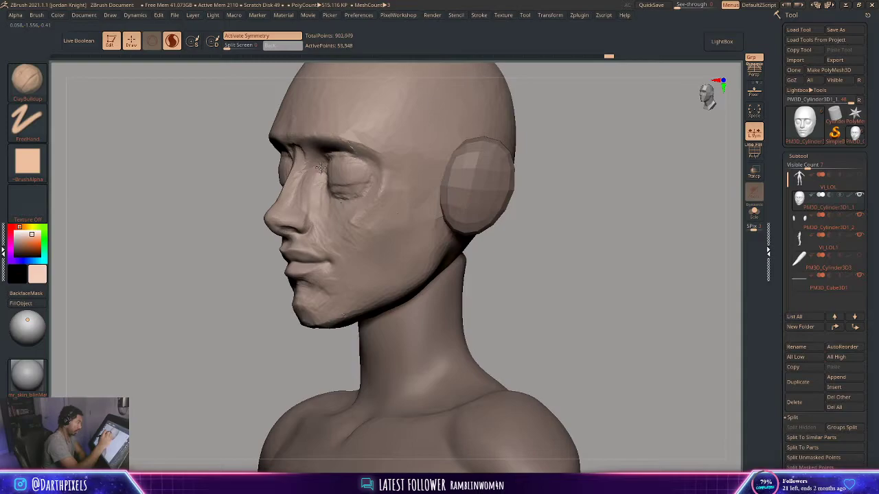
mouse_move(256, 192)
left_mouse_down()
mouse_move(312, 161)
mouse_move(315, 145)
left_mouse_up()
left_click_drag(435, 123, 382, 130)
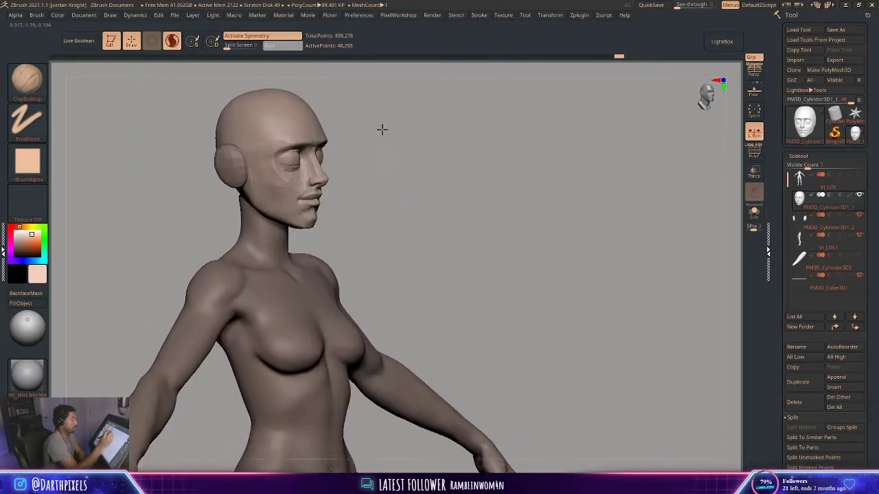
Remove the closed-eye forms from the sockets and refine the lower cheek and jaw planes with ClayBuildup
mouse_move(508, 153)
left_mouse_down("shift")
mouse_move(435, 164)
mouse_move(400, 153)
mouse_move(429, 177)
mouse_move(489, 162)
mouse_move(369, 194)
left_mouse_up("shift")
key("ctrl+z")
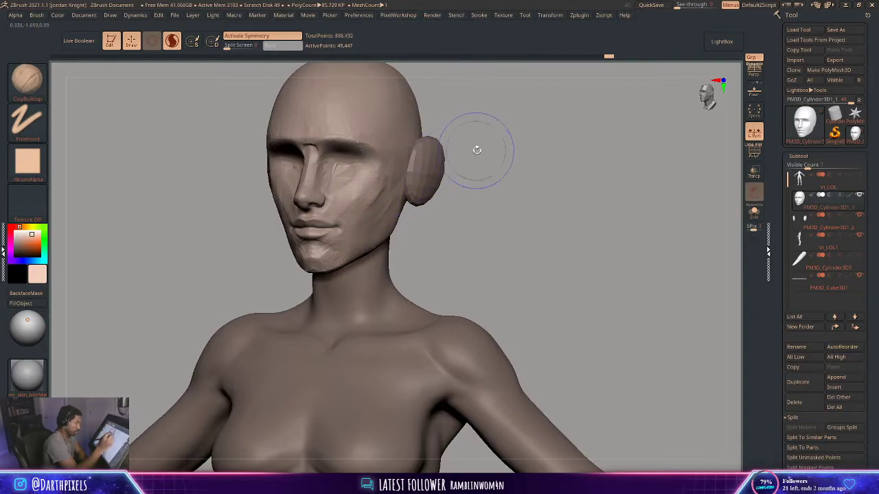
mouse_move(477, 149)
left_mouse_down()
mouse_move(386, 182)
mouse_move(369, 217)
left_mouse_up()
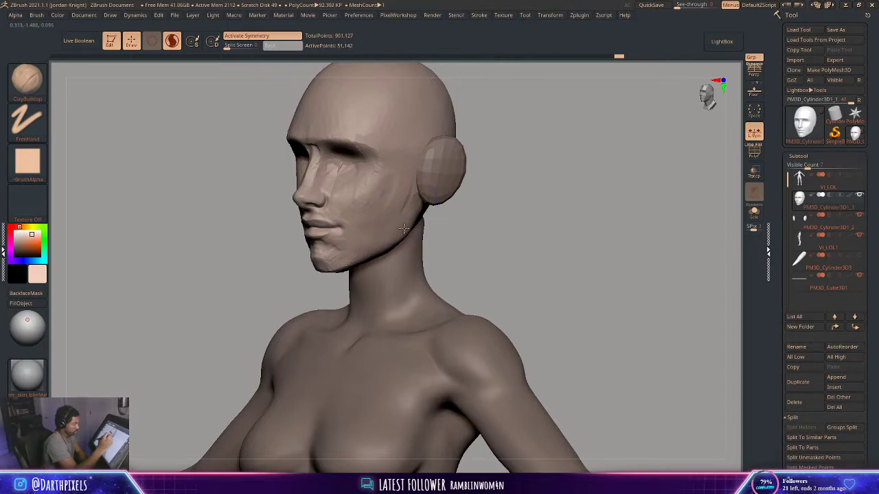
left_click_drag(484, 212, 482, 180, "alt")
mouse_move(457, 194)
left_mouse_down()
mouse_move(425, 187)
mouse_move(440, 193)
left_mouse_up()
left_click_drag(502, 180, 528, 148)
mouse_move(380, 239)
left_mouse_down()
mouse_move(343, 253)
mouse_move(349, 238)
mouse_move(374, 236)
left_mouse_up()
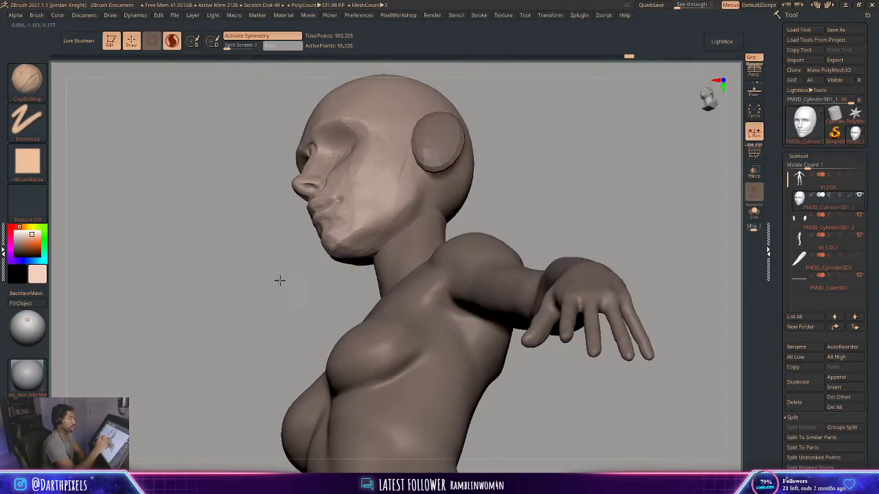
left_click_drag(281, 279, 261, 298)
Pull the nose and mouth profile slightly back in side view with a resized Move brush
left_click(28, 79)
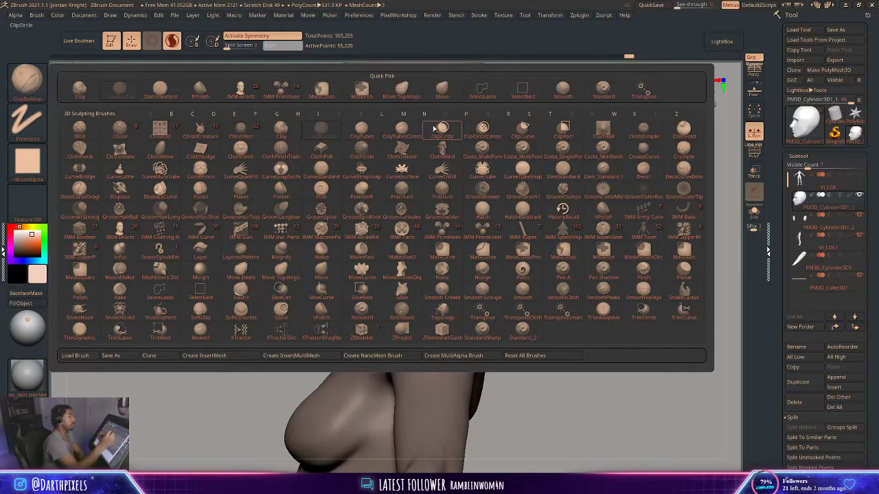
left_click(392, 237)
left_click_drag(353, 240, 358, 237)
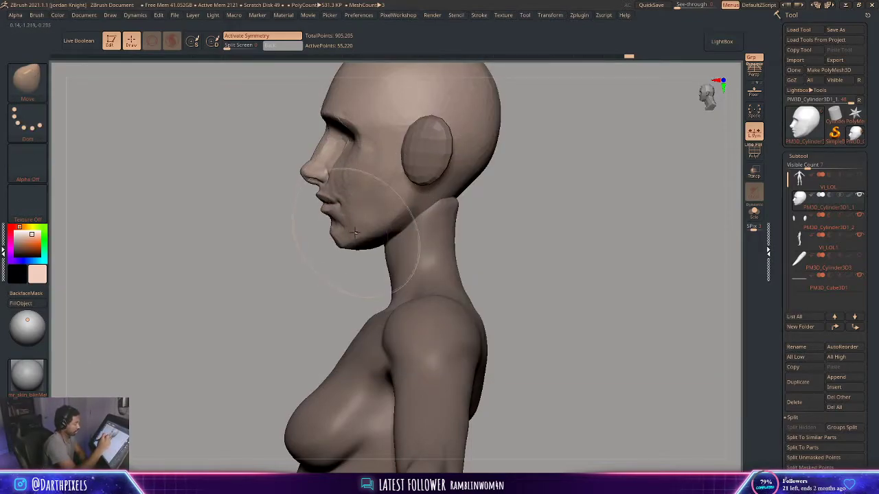
key("ctrl+z")
key("space")
left_click_drag(319, 189, 330, 193)
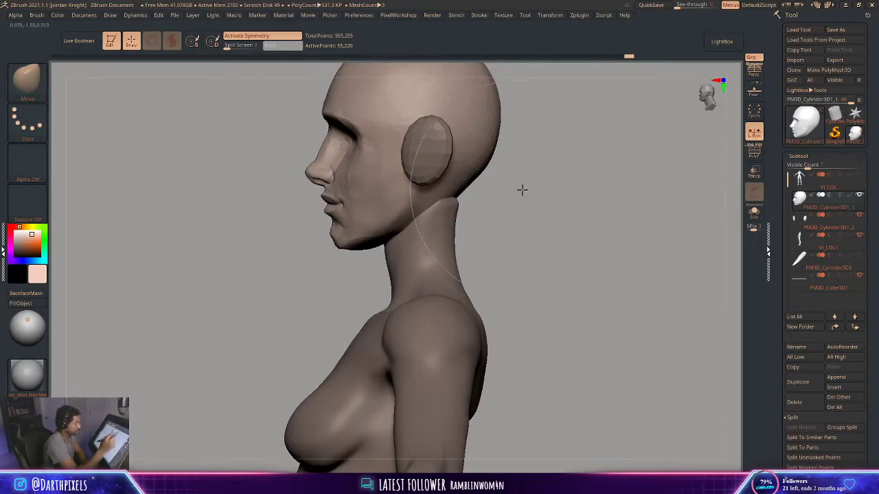
mouse_move(521, 190)
left_mouse_down("shift")
mouse_move(547, 188)
mouse_move(447, 174)
mouse_move(465, 193)
mouse_move(423, 186)
mouse_move(442, 163)
mouse_move(432, 163)
mouse_move(468, 197)
mouse_move(459, 253)
left_mouse_up("shift")
mouse_move(458, 253)
left_mouse_down()
mouse_move(455, 231)
mouse_move(417, 213)
left_mouse_up()
key("space")
key("space")
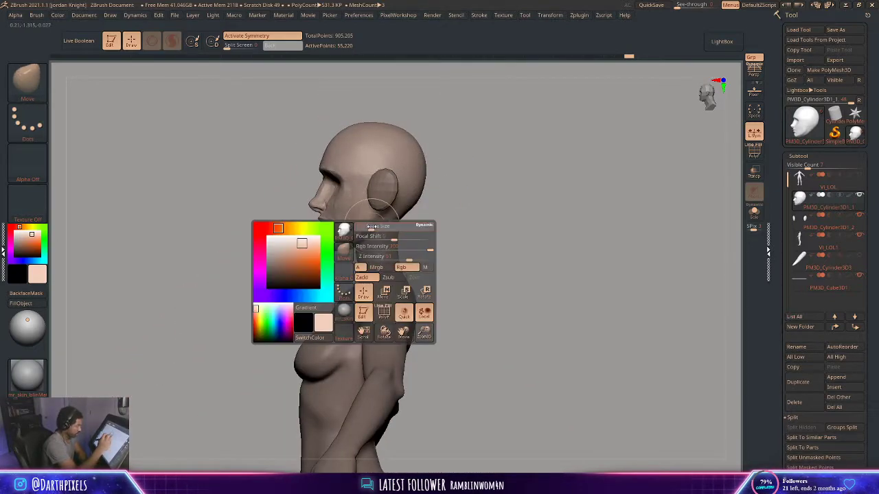
key("ctrl")
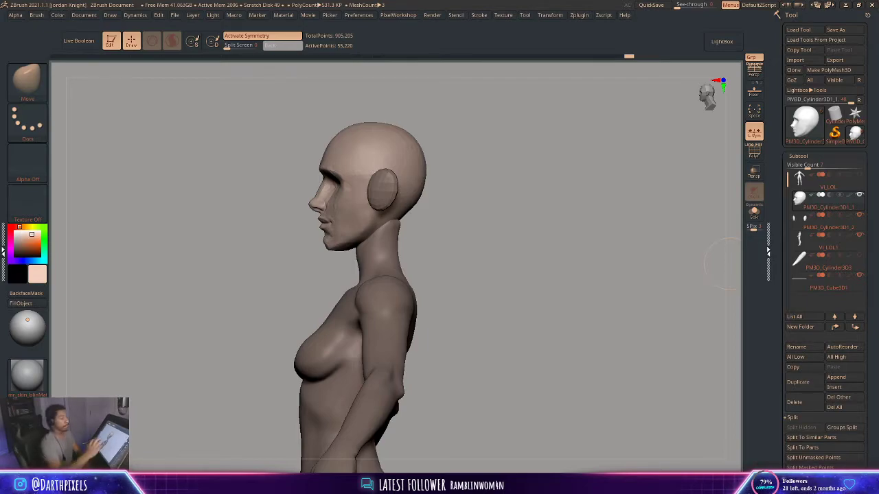
Define the jawline from below the ear to the chin with the DamStandard brush and smooth its edge
key("b")
key("d")
key("s")
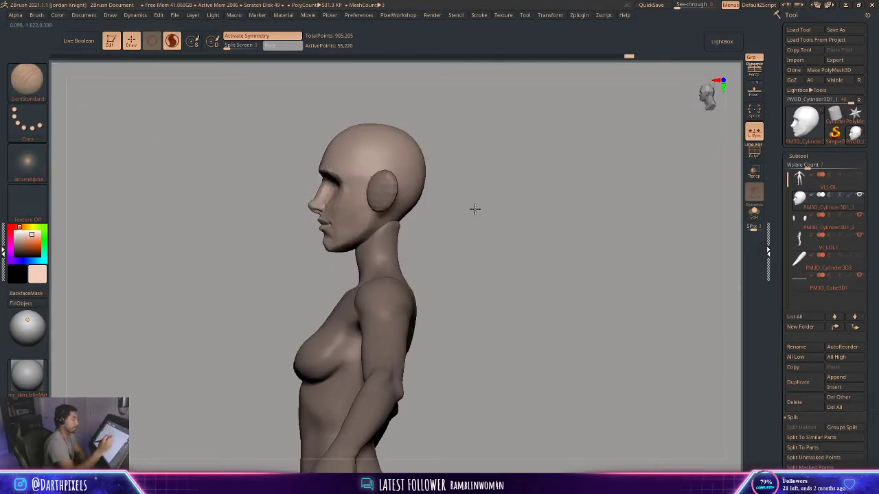
left_click_drag(475, 208, 477, 214, "alt")
key("space")
left_click_drag(376, 212, 317, 276)
left_click_drag(376, 230, 351, 250, "shift")
left_click_drag(452, 205, 472, 200)
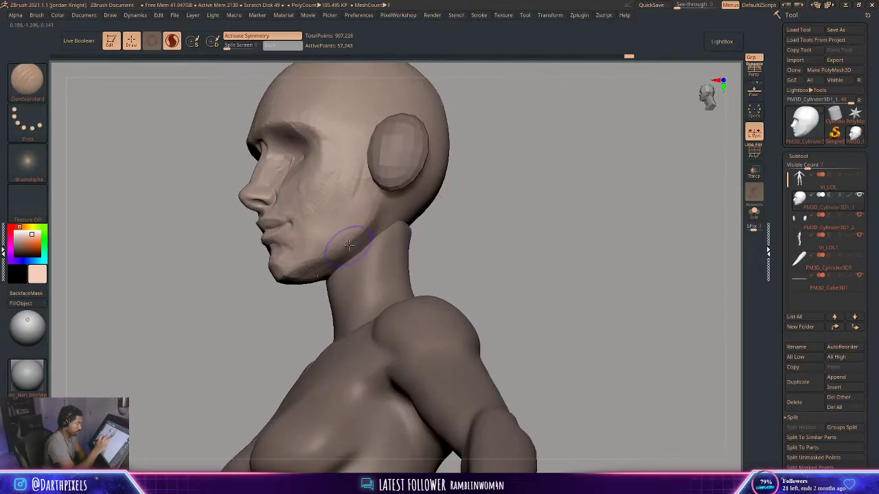
mouse_move(318, 263)
left_mouse_down()
mouse_move(291, 274)
mouse_move(307, 276)
left_mouse_up()
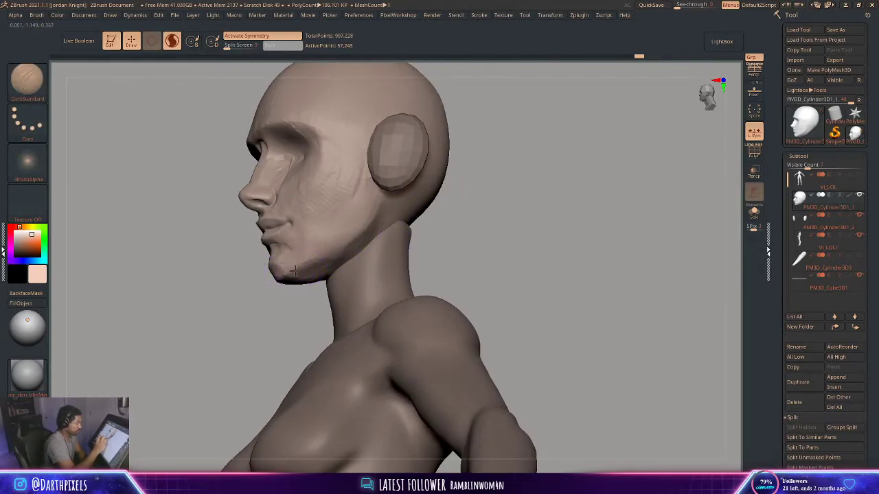
left_click_drag(460, 214, 435, 240)
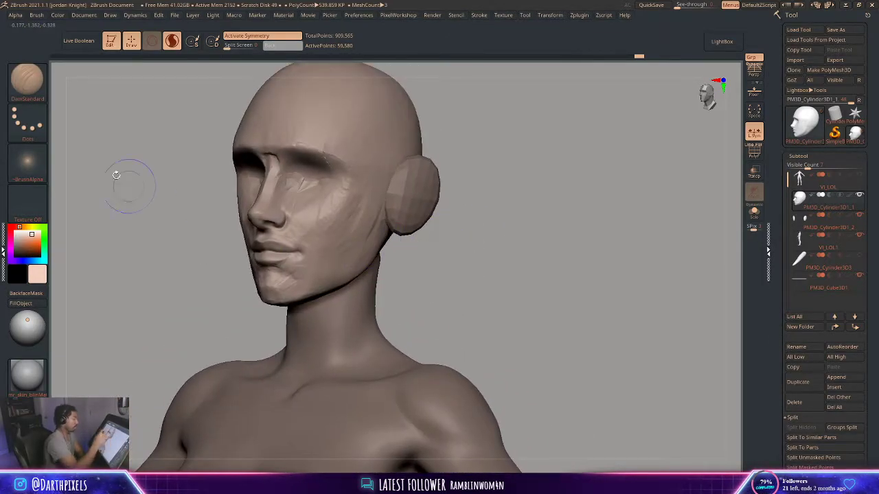
Build up the back of the jaw and lower cheek below the ear with ClayBuildup
key("b")
key("c")
key("b")
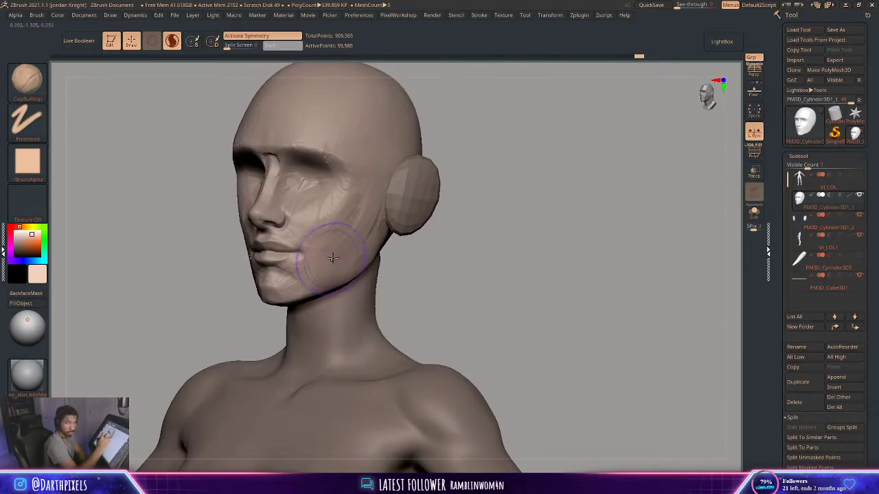
mouse_move(352, 255)
left_mouse_down()
mouse_move(342, 254)
mouse_move(360, 252)
mouse_move(374, 231)
mouse_move(375, 244)
mouse_move(378, 227)
left_mouse_up()
left_click_drag(451, 202, 479, 203)
Select the ear placeholder subtool and move the ears lower and closer against the sides of the head
left_click(409, 195, "alt")
key("w")
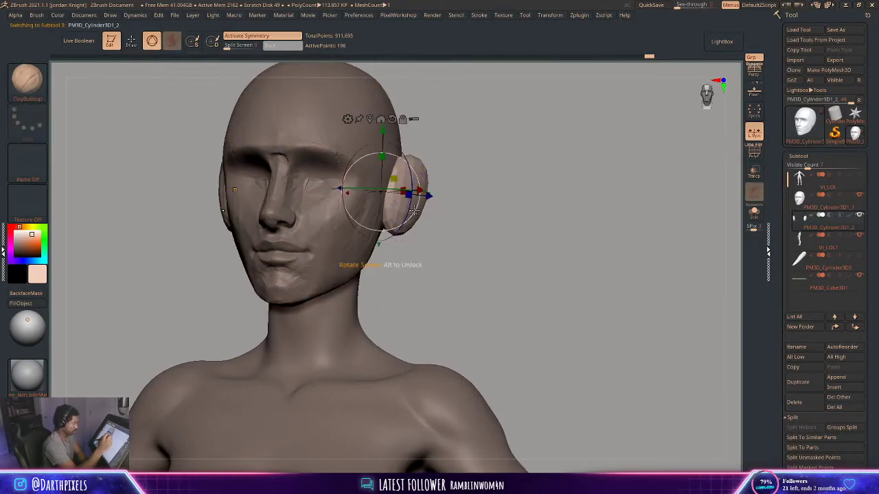
left_click_drag(382, 132, 382, 144)
key("q")
left_click_drag(439, 167, 467, 169)
key("w")
mouse_move(374, 198)
left_mouse_down()
mouse_move(385, 200)
mouse_move(387, 216)
left_mouse_up()
key("q")
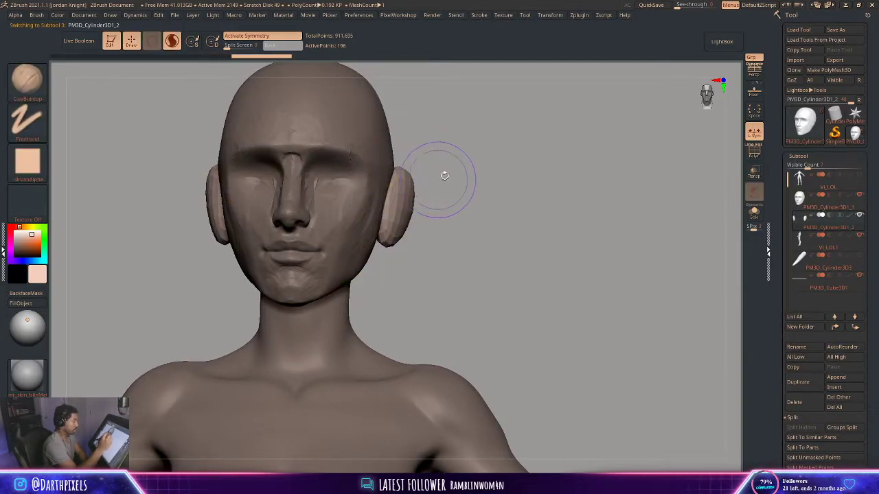
left_click_drag(444, 176, 447, 190)
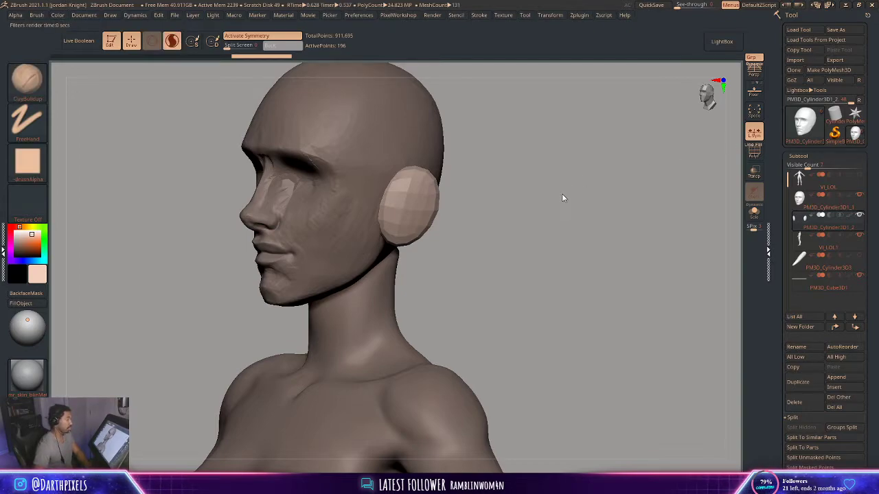
key("ctrl")
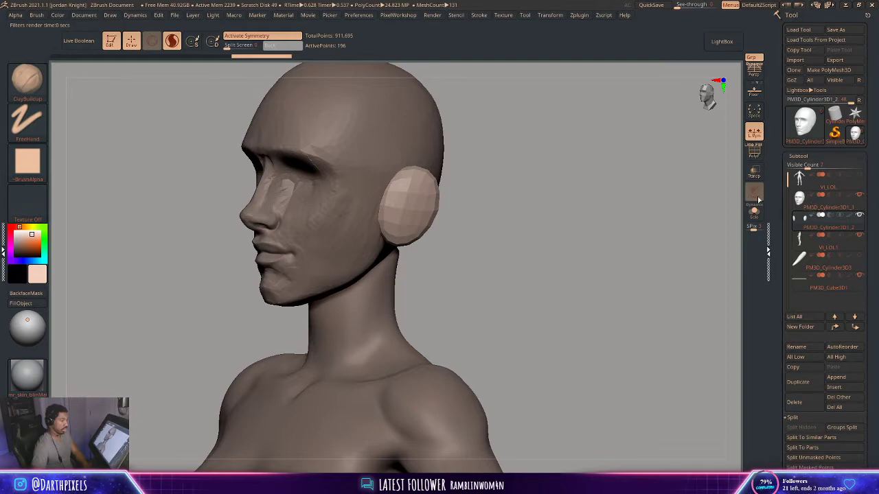
left_click_drag(560, 182, 576, 197)
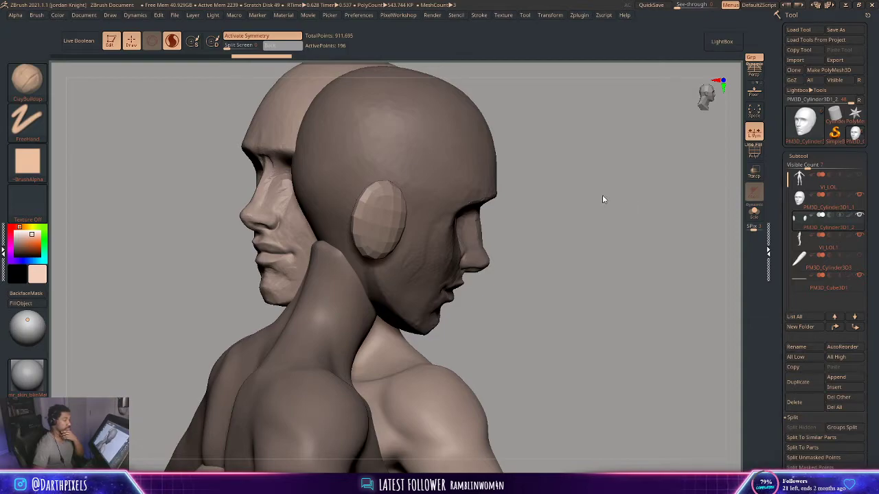
key("ctrl")
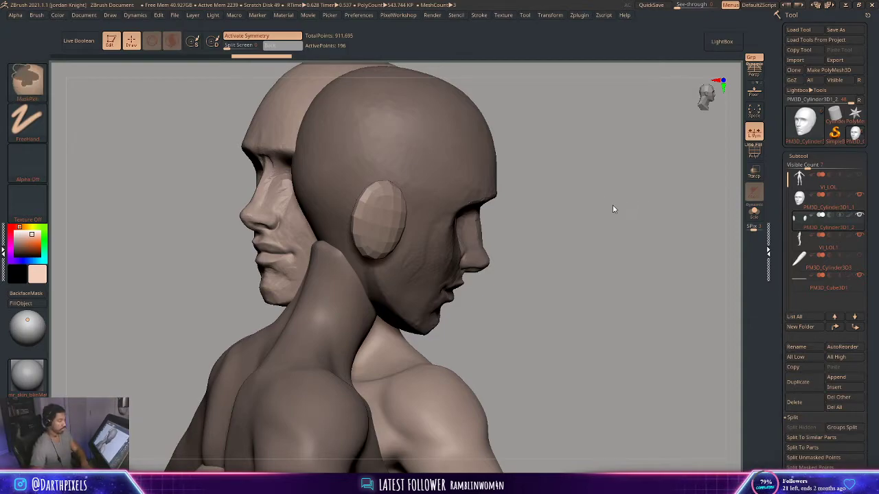